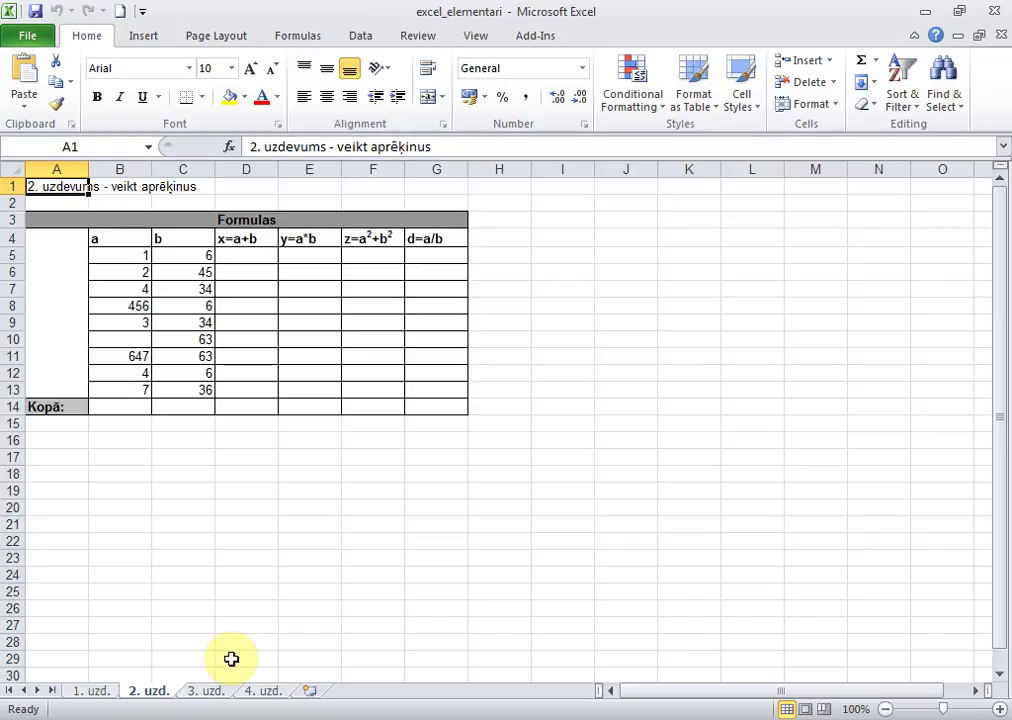
- Go to the '1. uzd.' sheet with the Vecumi age table and its sample chart
{"action": "left_click", "coordinate": [100, 692]}
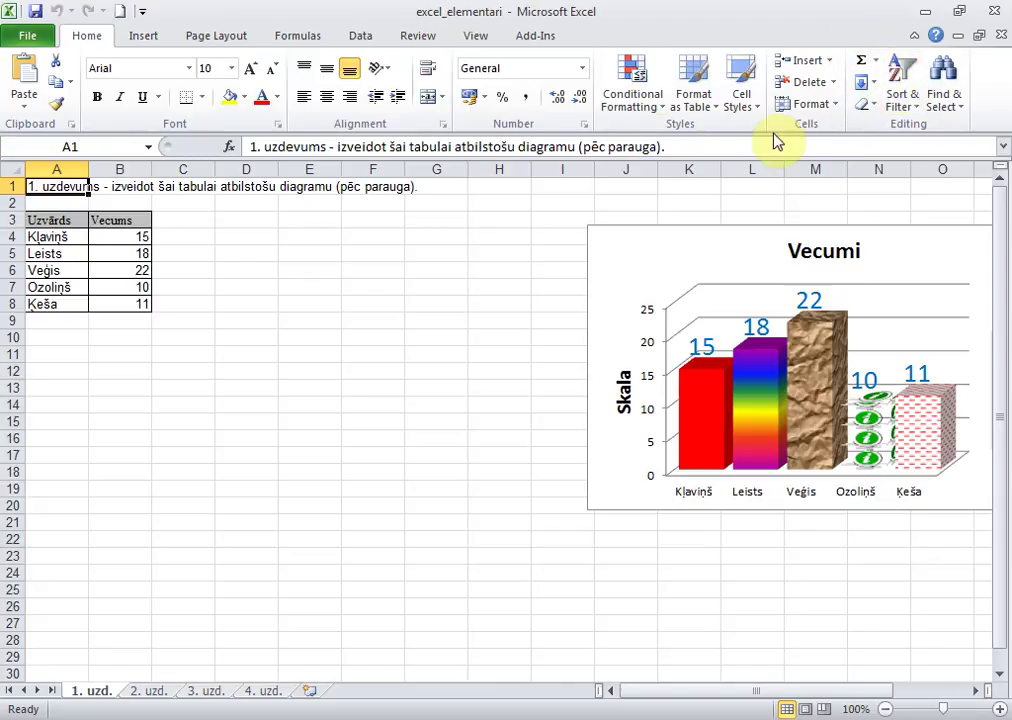
{"action": "left_click", "coordinate": [148, 35]}
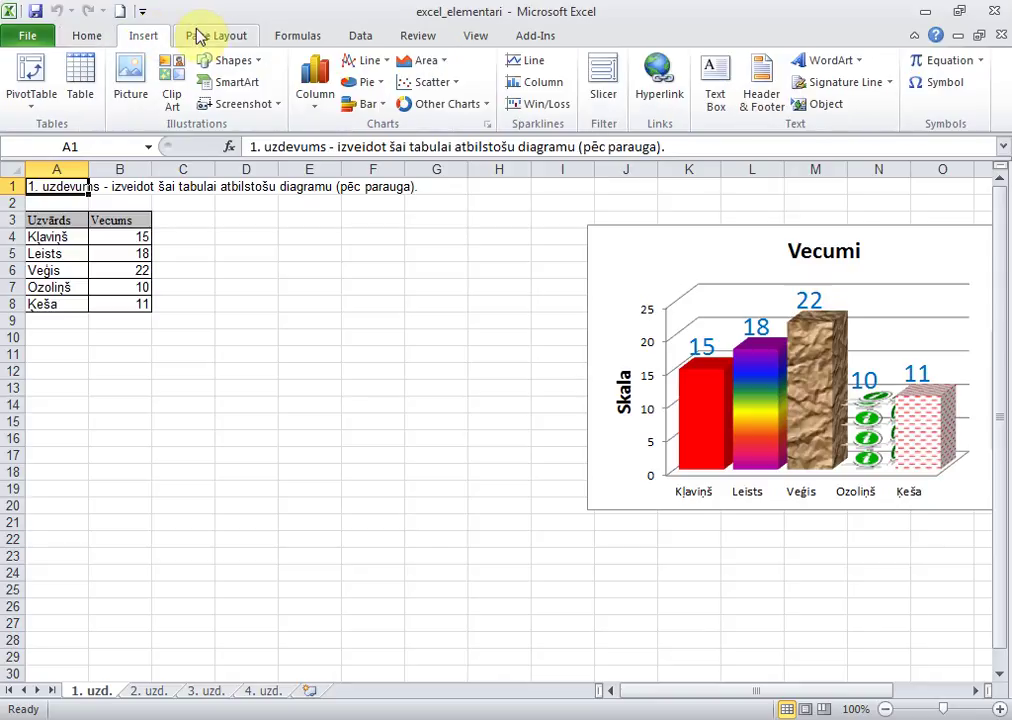
{"action": "left_click", "coordinate": [212, 36]}
{"action": "left_click", "coordinate": [287, 38]}
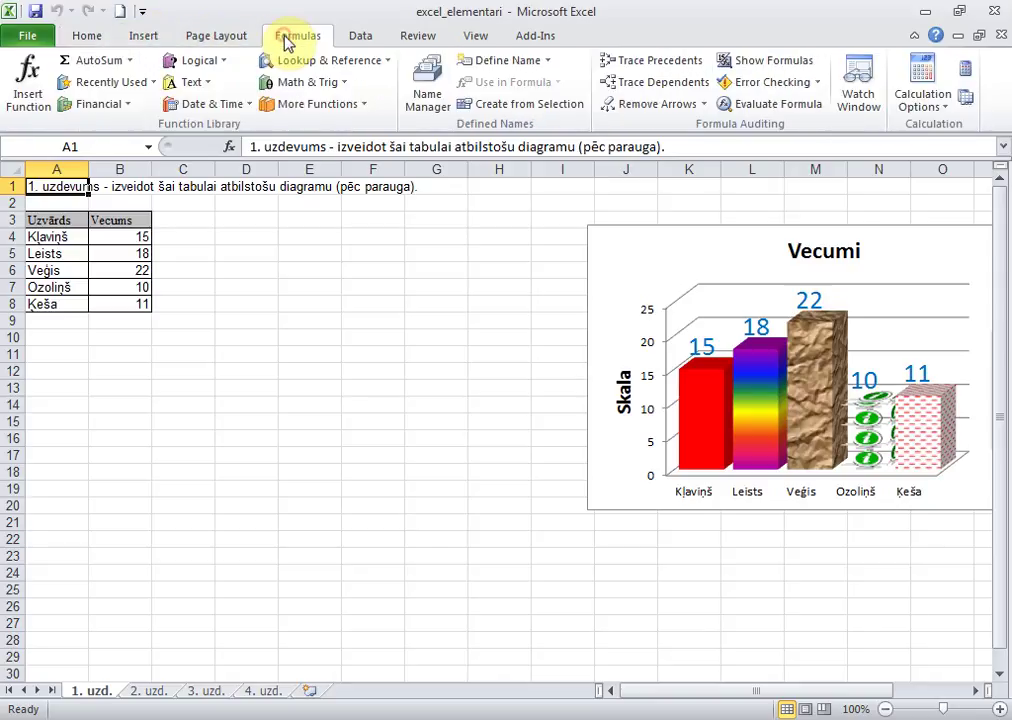
{"action": "left_click", "coordinate": [357, 34]}
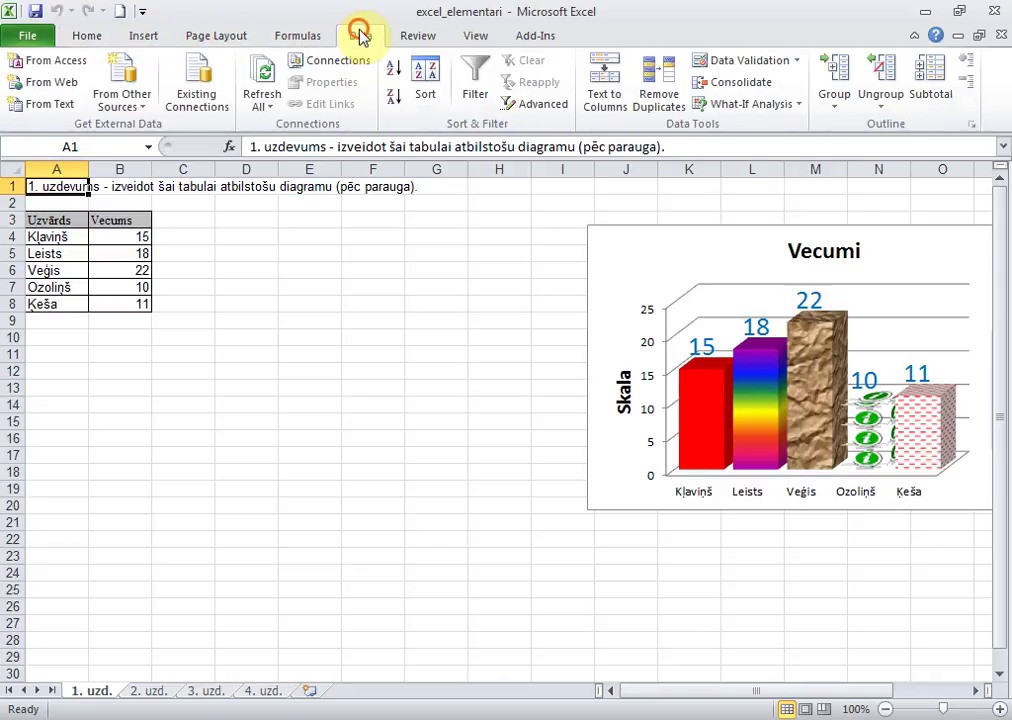
{"action": "left_click", "coordinate": [410, 38]}
{"action": "left_click", "coordinate": [467, 38]}
{"action": "left_click", "coordinate": [413, 45]}
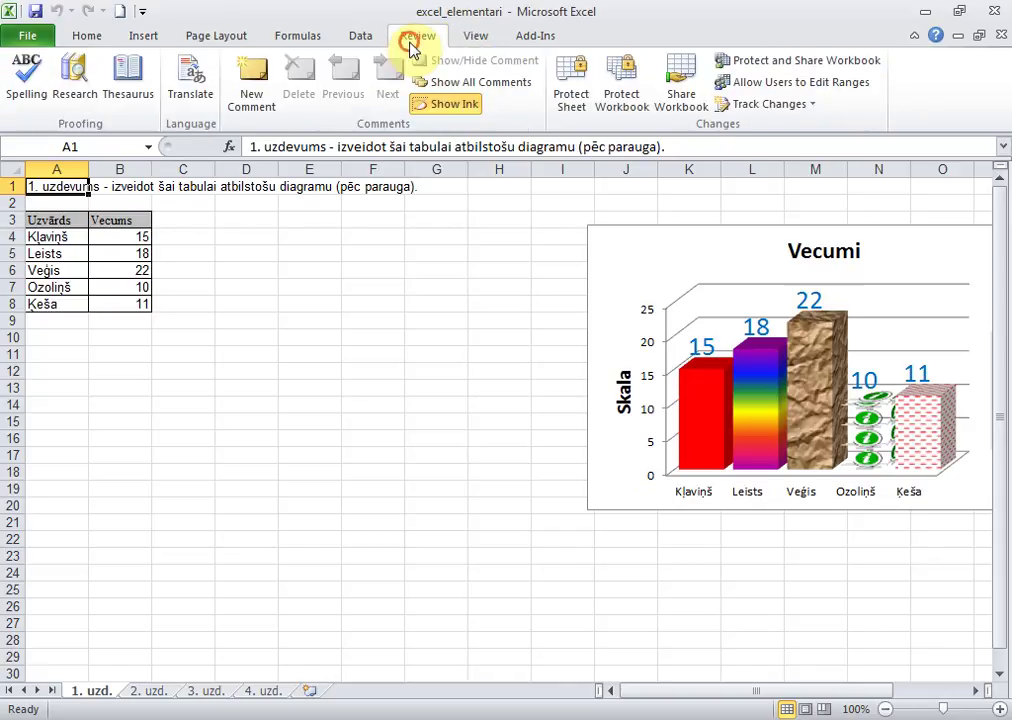
{"action": "left_click", "coordinate": [312, 37]}
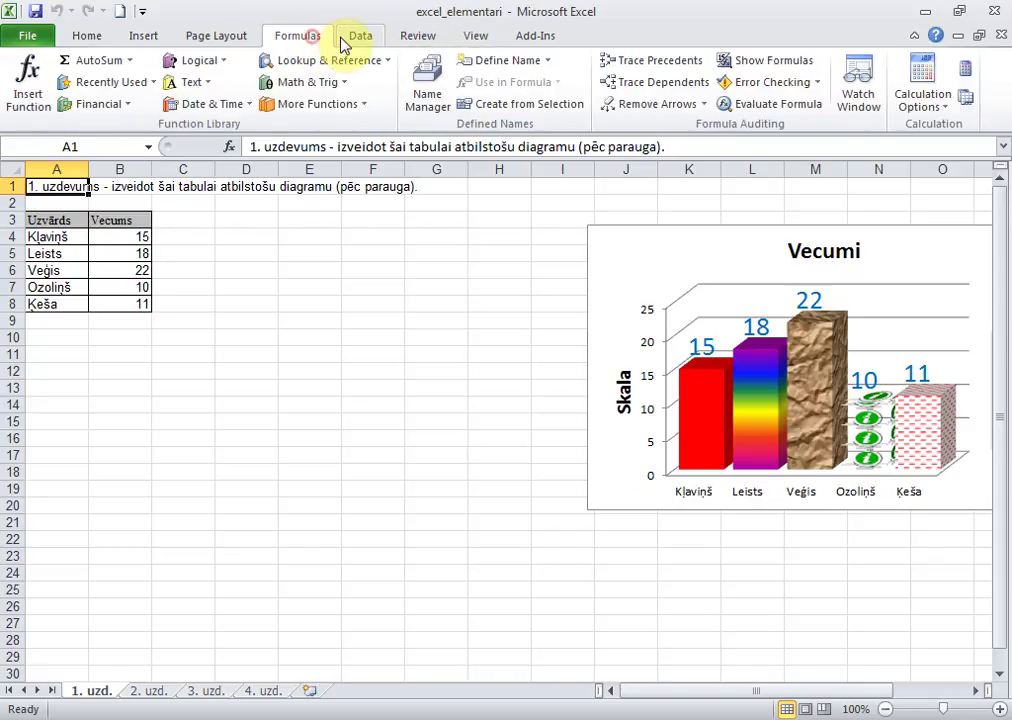
{"action": "left_click", "coordinate": [350, 36]}
{"action": "left_click", "coordinate": [305, 38]}
{"action": "left_click", "coordinate": [532, 38]}
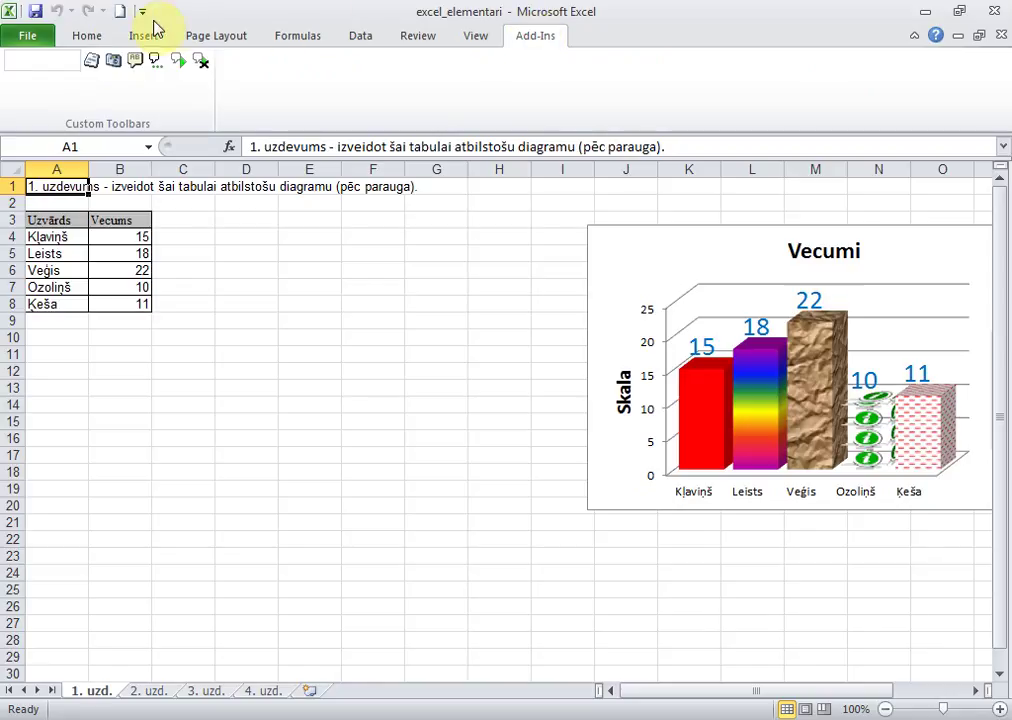
{"action": "left_click", "coordinate": [86, 40]}
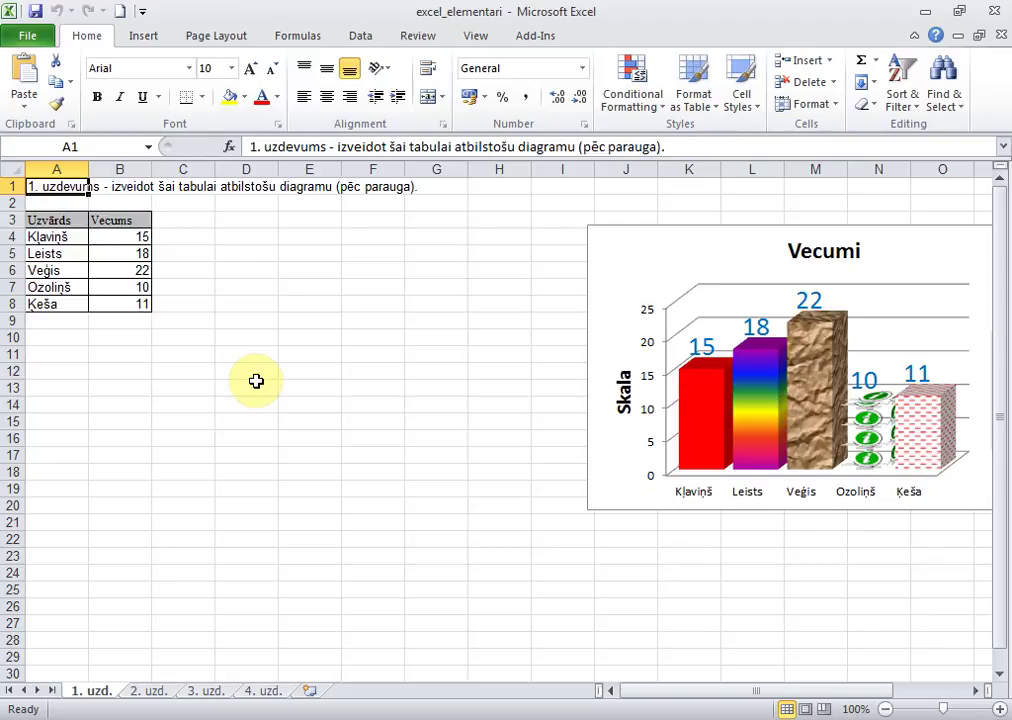
{"action": "left_click", "coordinate": [245, 234]}
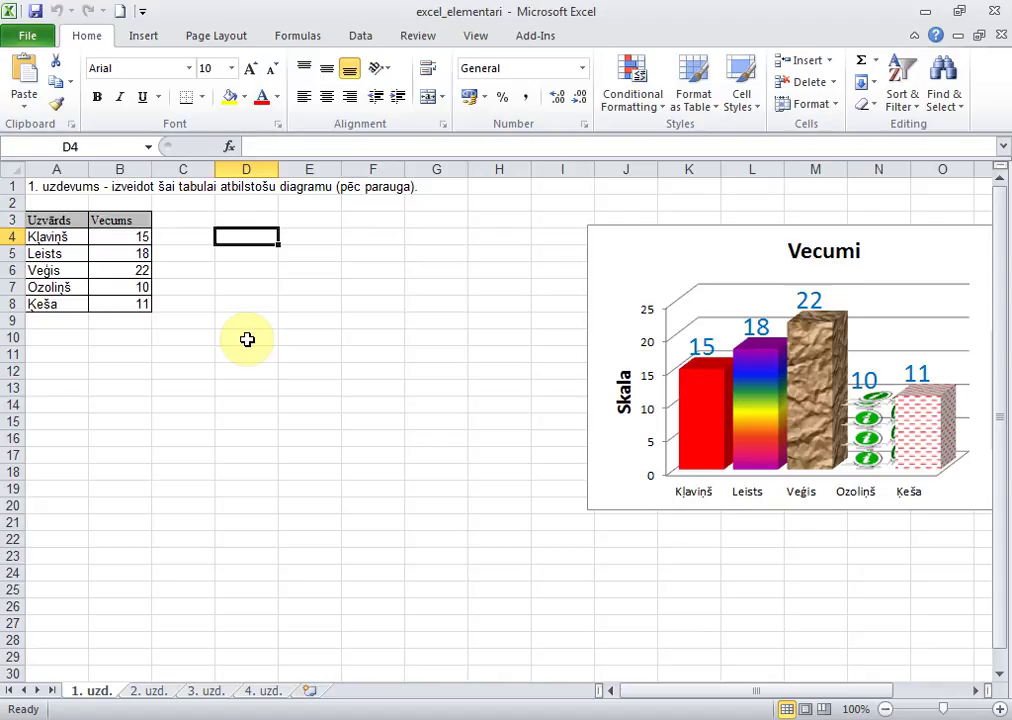
{"action": "left_click", "coordinate": [200, 219]}
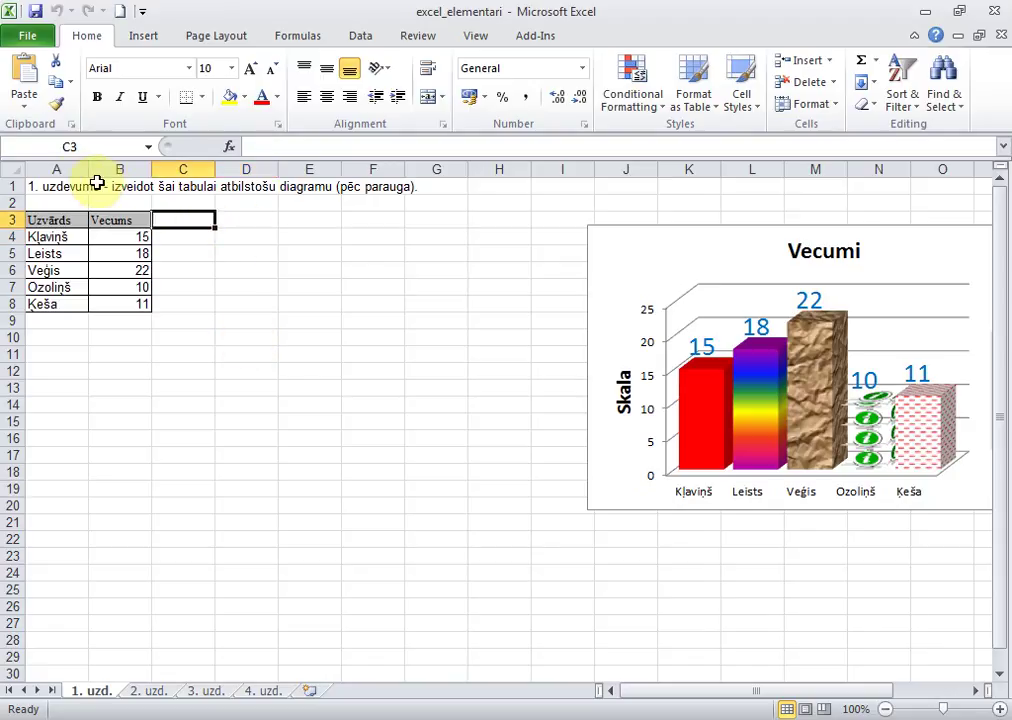
{"action": "left_click", "coordinate": [77, 160]}
{"action": "left_click", "coordinate": [116, 162]}
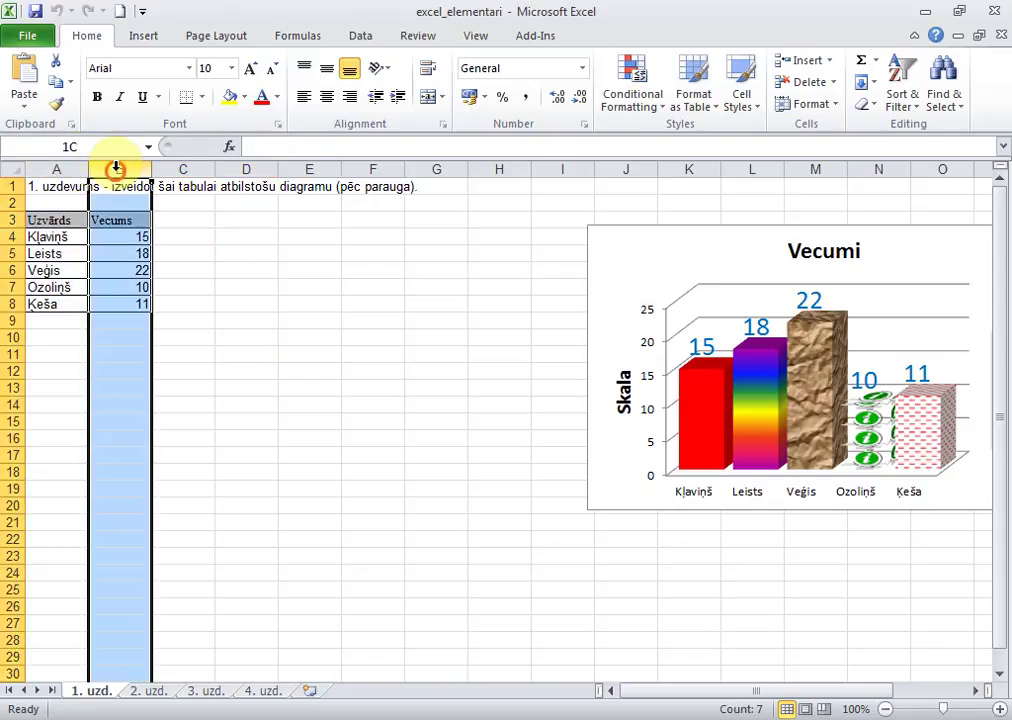
{"action": "left_click", "coordinate": [169, 163]}
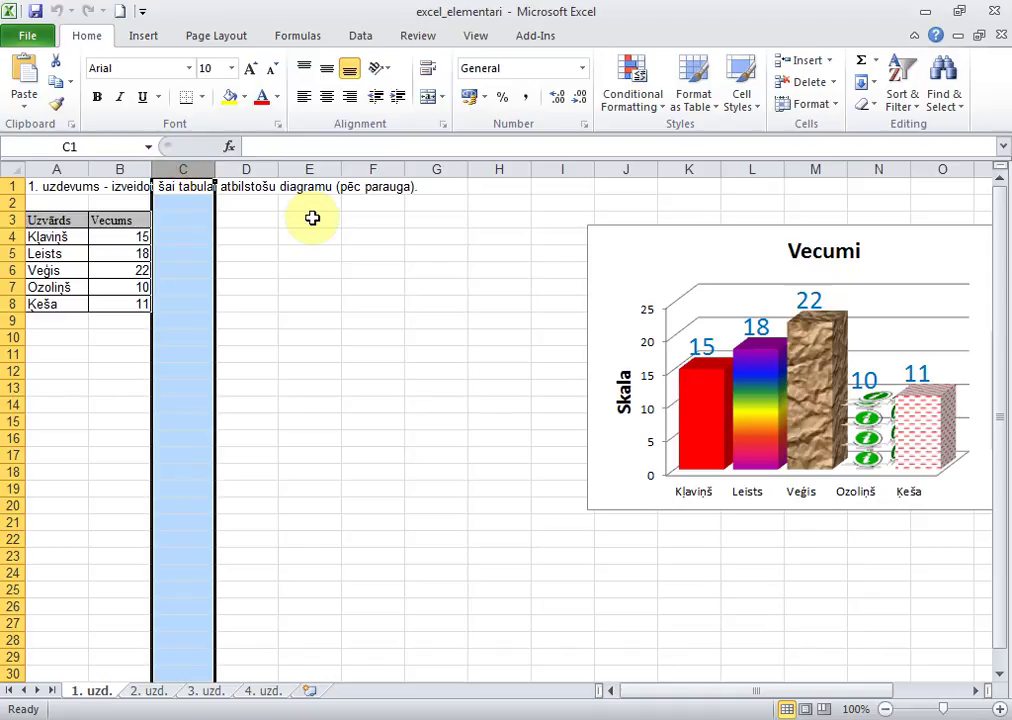
{"action": "left_click", "coordinate": [321, 189]}
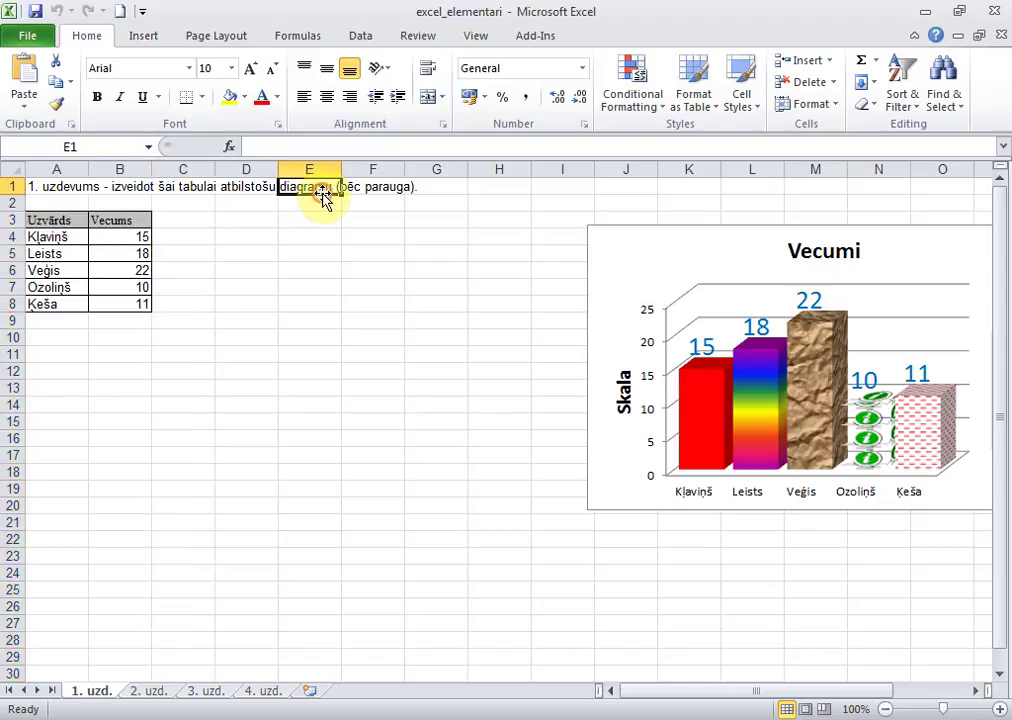
{"action": "key", "text": "ctrl+Right"}
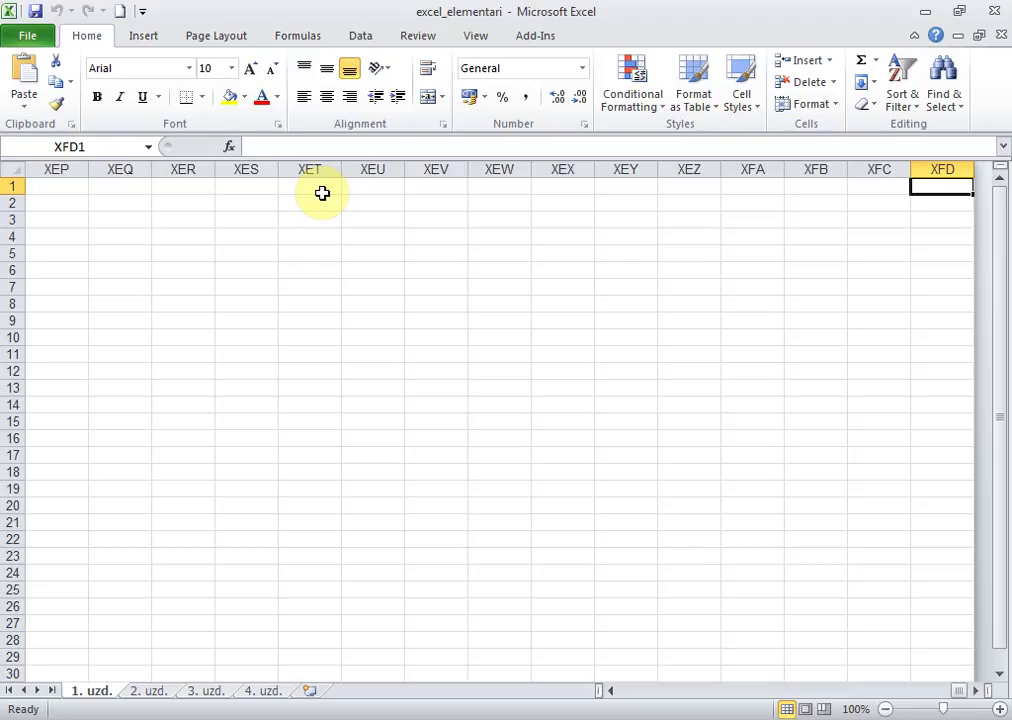
{"action": "key", "text": "ctrl+Left"}
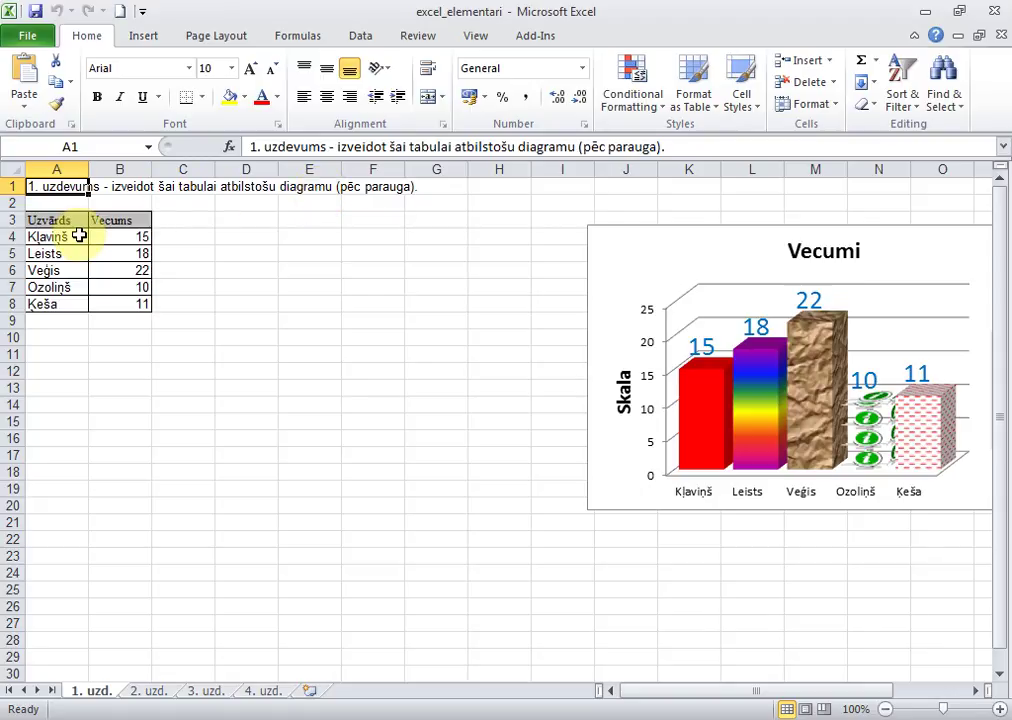
{"action": "key", "text": "Down"}
{"action": "key", "text": "Down"}
{"action": "key", "text": "Down"}
{"action": "key", "text": "Down"}
{"action": "key", "text": "Down"}
{"action": "key", "text": "Down"}
{"action": "key", "text": "Down"}
{"action": "key", "text": "Down"}
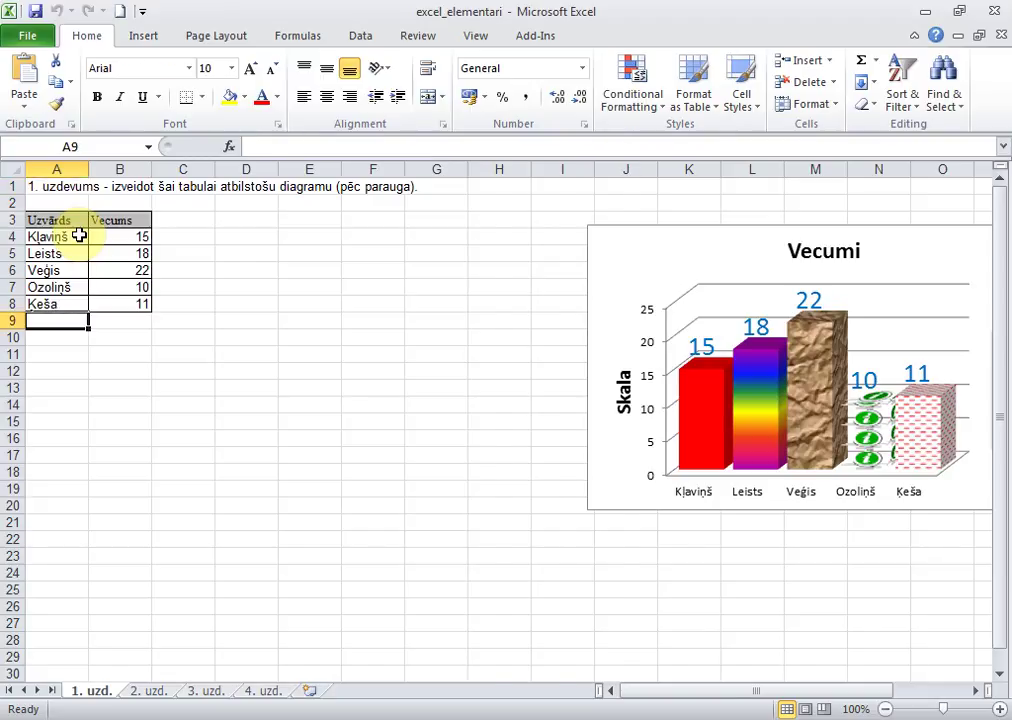
{"action": "key", "text": "ctrl+Down"}
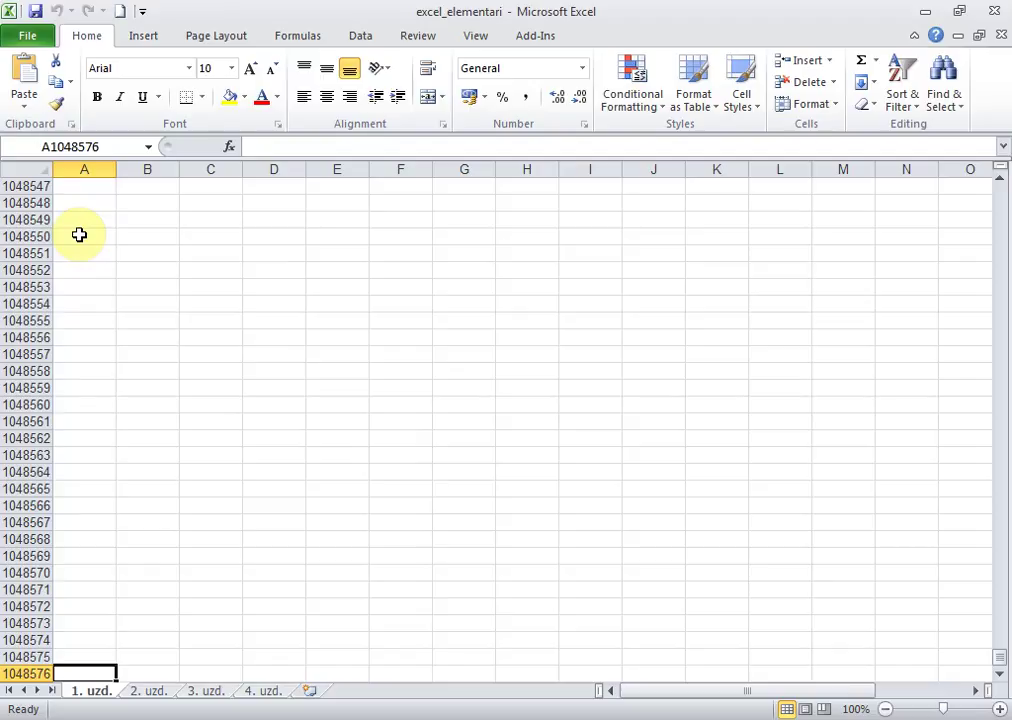
{"action": "key", "text": "ctrl+Up"}
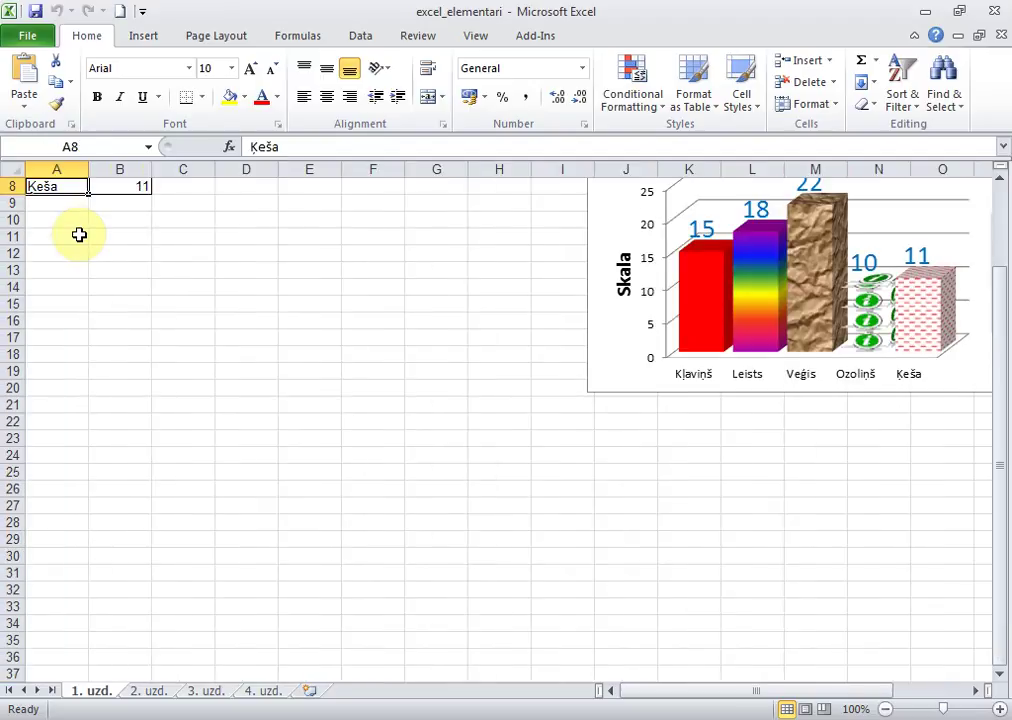
{"action": "key", "text": "Up"}
{"action": "key", "text": "Up"}
{"action": "key", "text": "Up"}
{"action": "key", "text": "Up"}
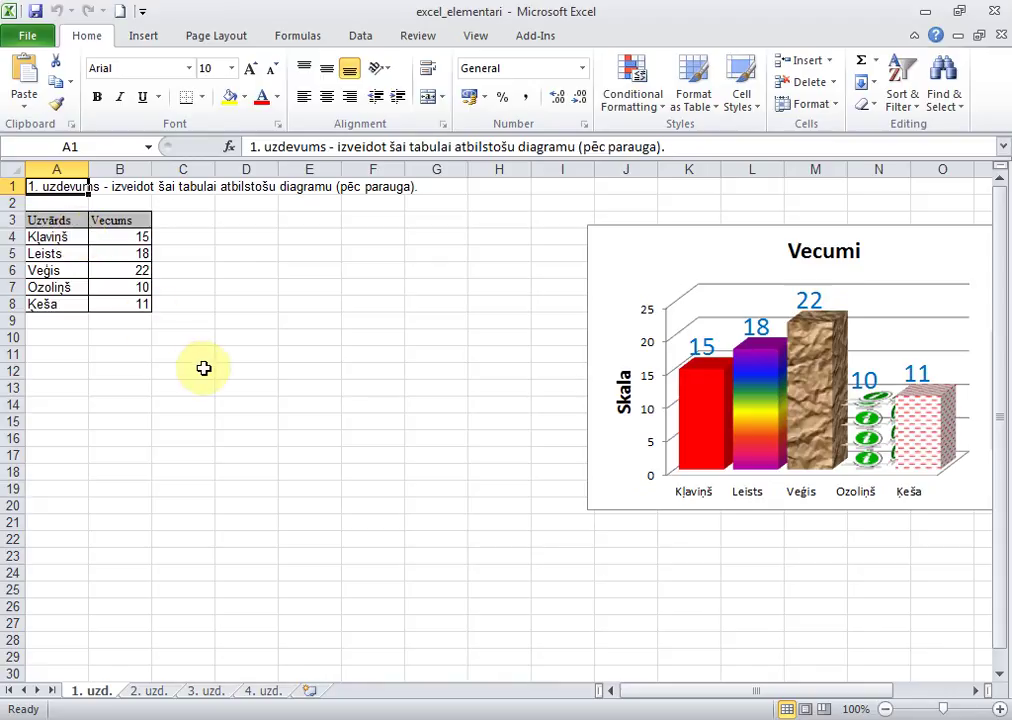
{"action": "left_click", "coordinate": [176, 345]}
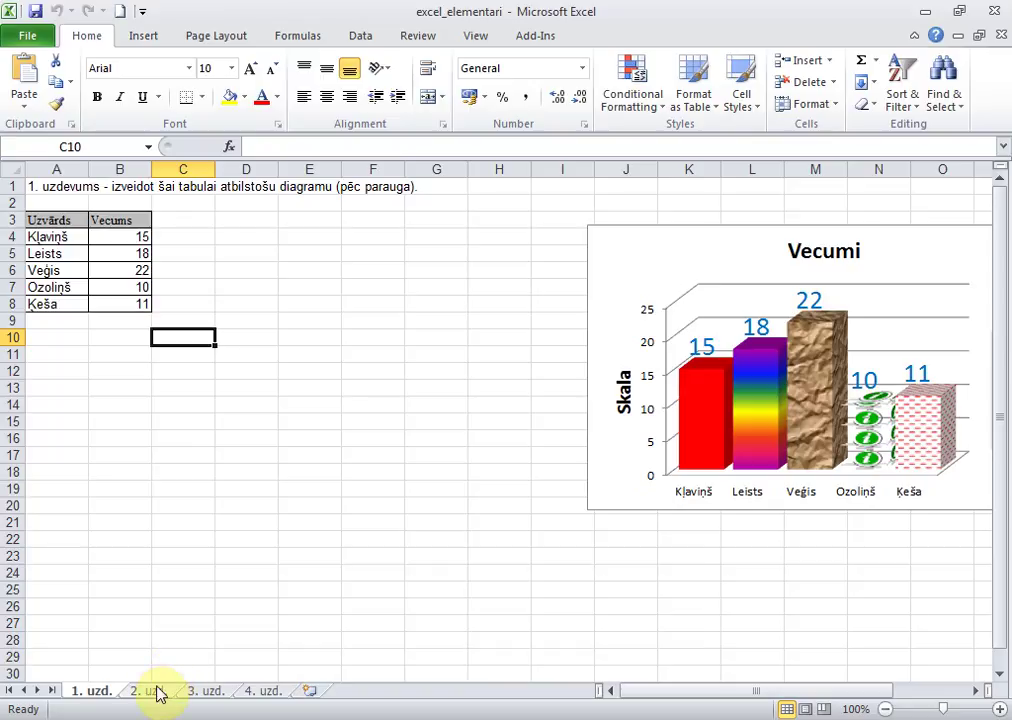
- Open the '2. uzd.' sheet and look over the a, b and x=a+b header cells
{"action": "left_click", "coordinate": [158, 691]}
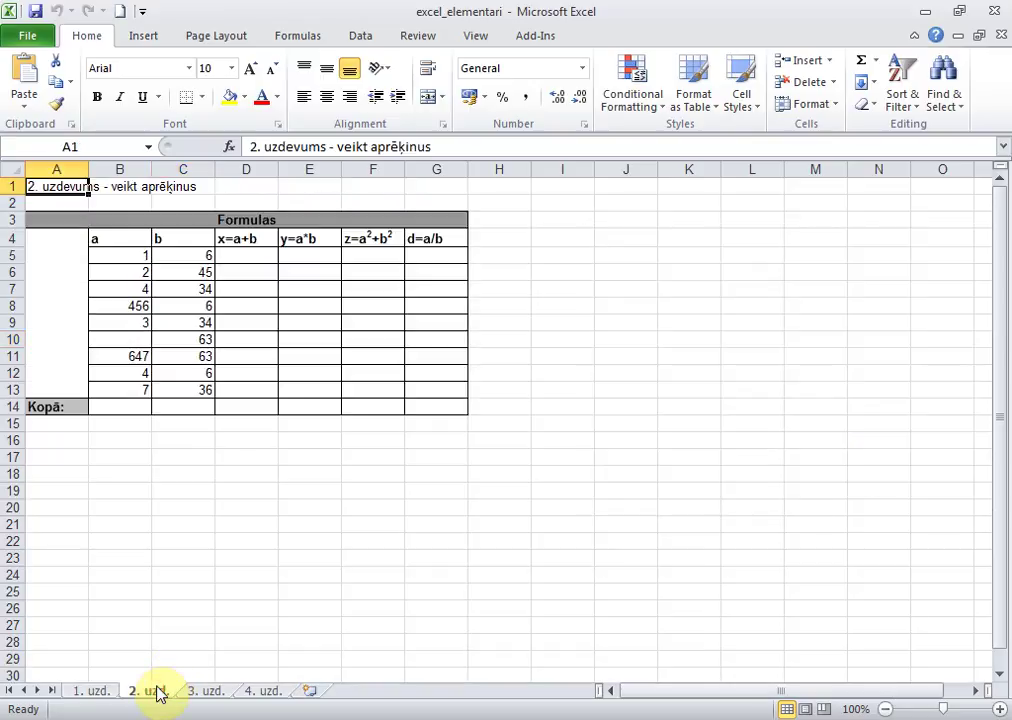
{"action": "left_click", "coordinate": [250, 260]}
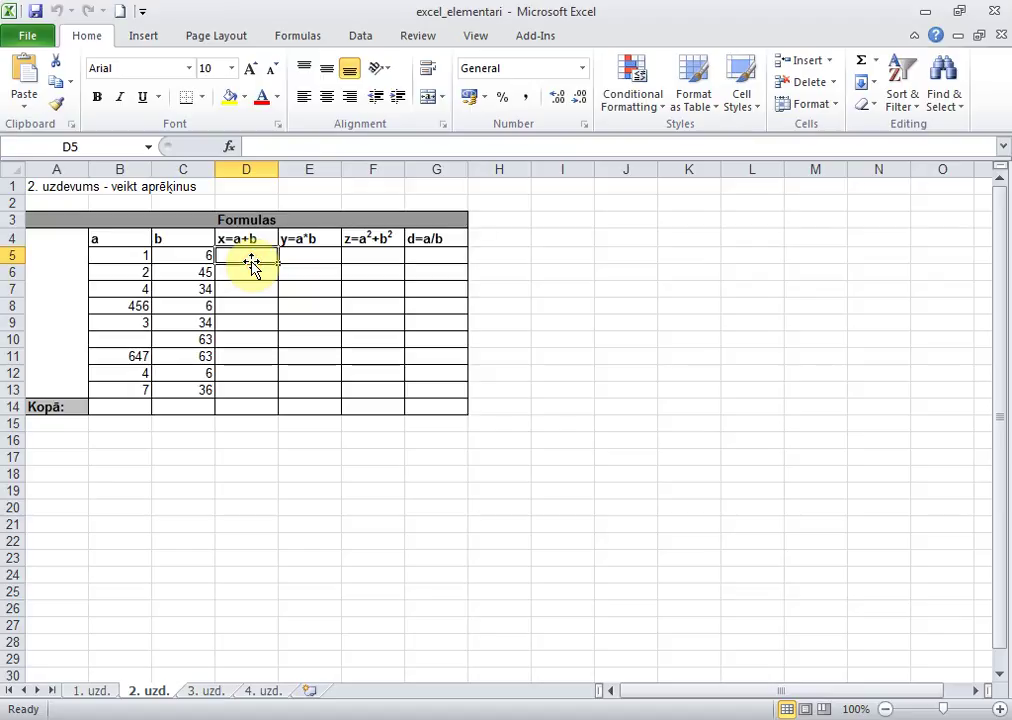
{"action": "left_click", "coordinate": [135, 241]}
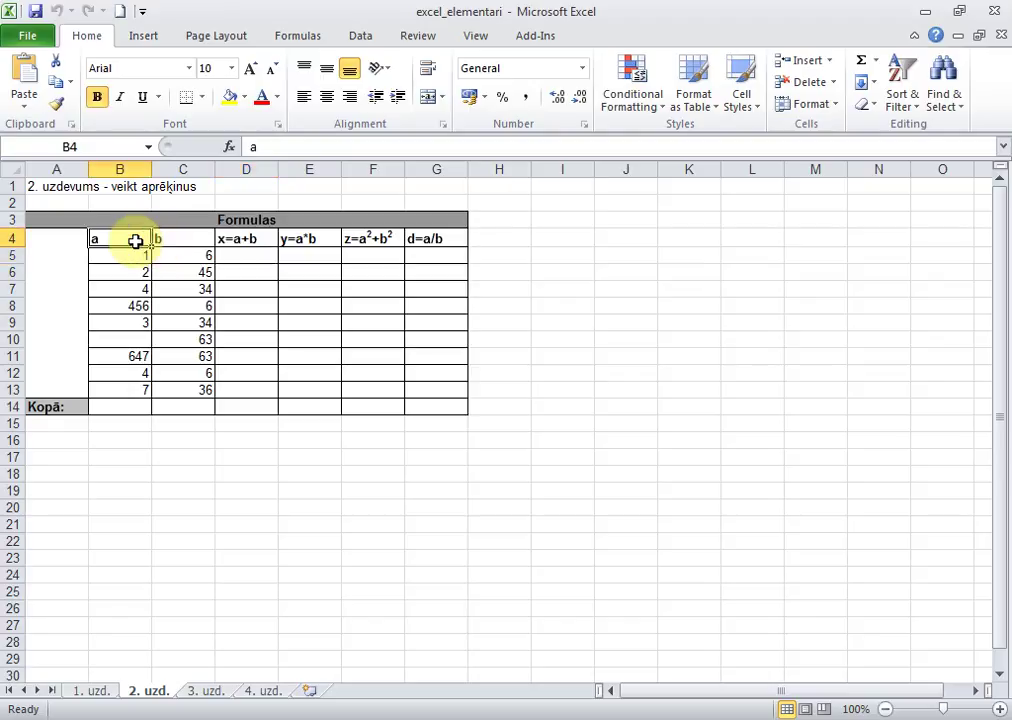
{"action": "left_click", "coordinate": [192, 237]}
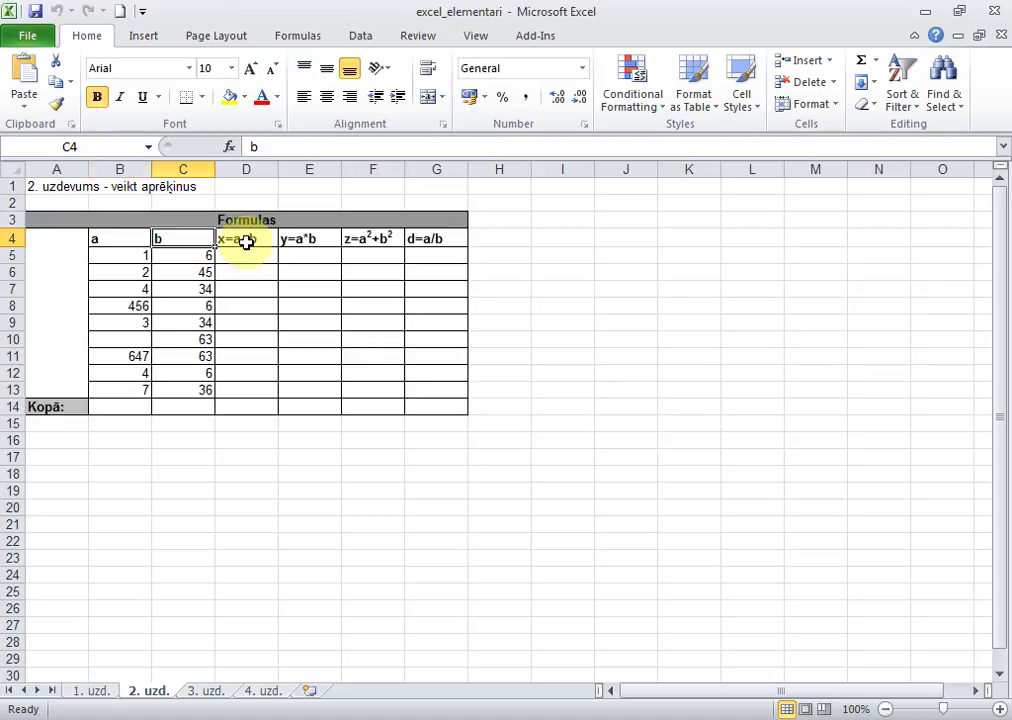
{"action": "left_click", "coordinate": [246, 241]}
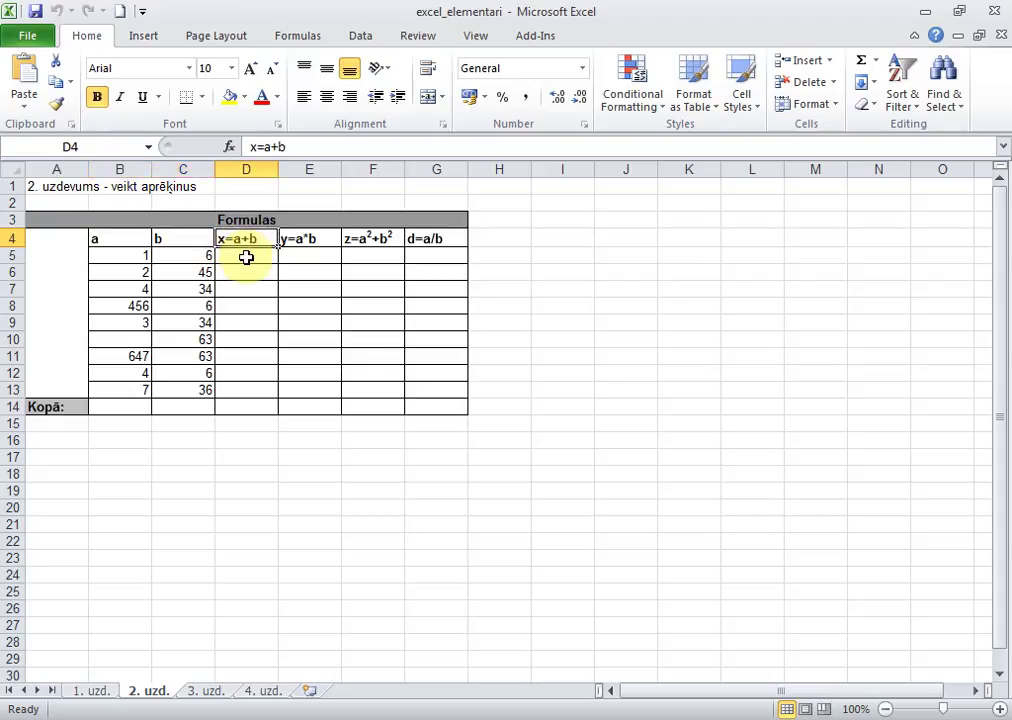
{"action": "left_click", "coordinate": [246, 257]}
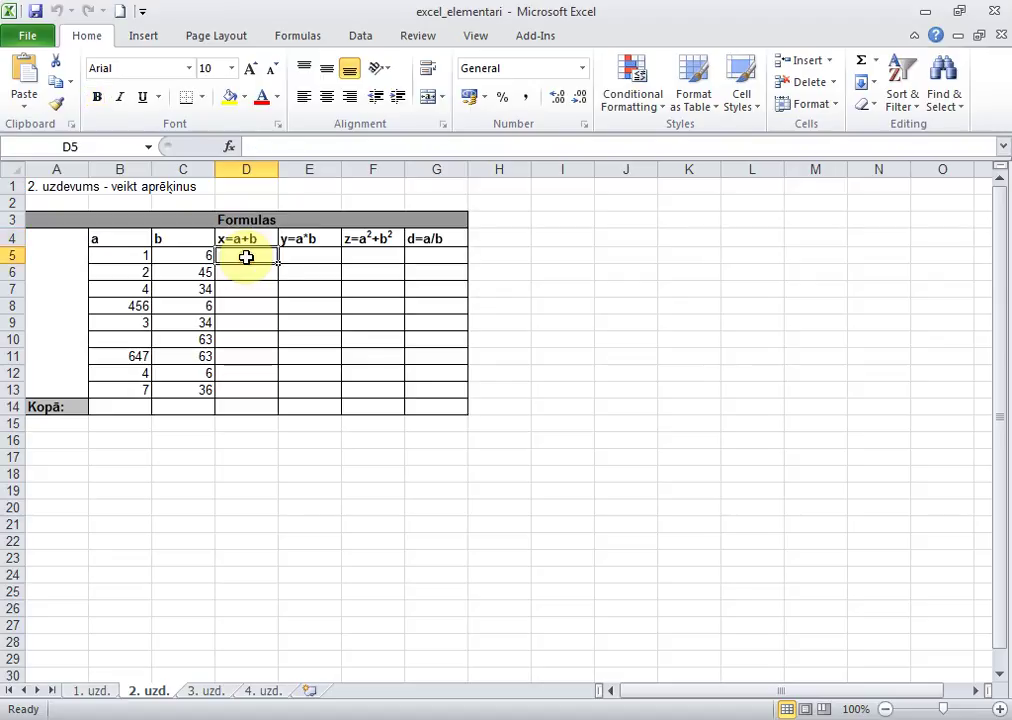
- Review result cells E5–G5 and the Kopā row, ending on D5
{"action": "left_click", "coordinate": [318, 253]}
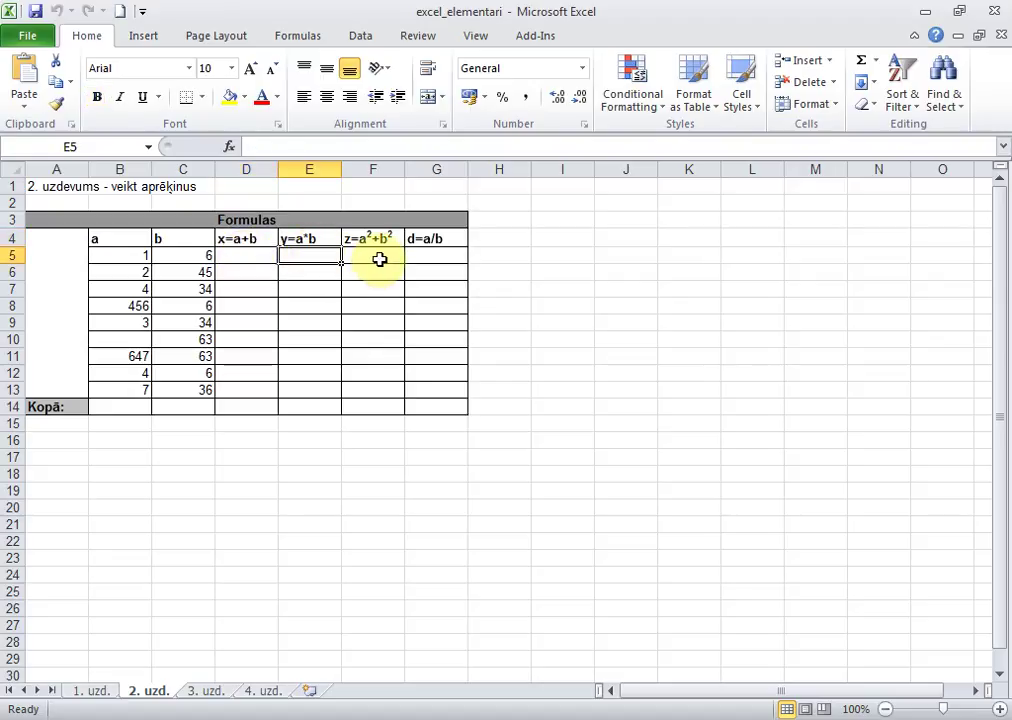
{"action": "left_click", "coordinate": [379, 259]}
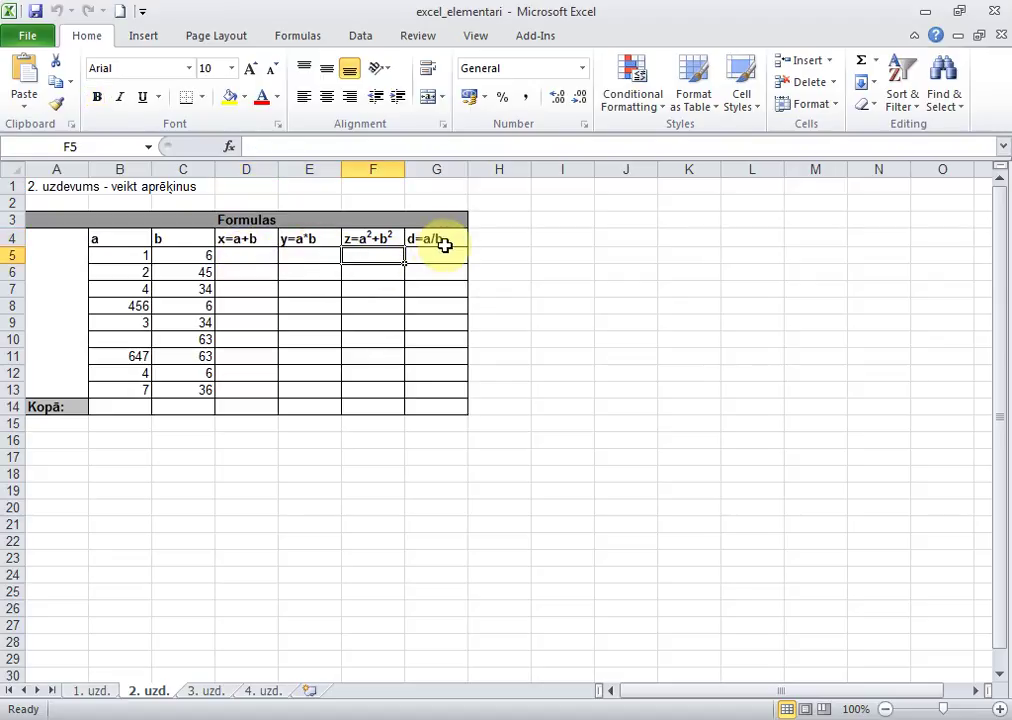
{"action": "left_click", "coordinate": [445, 259]}
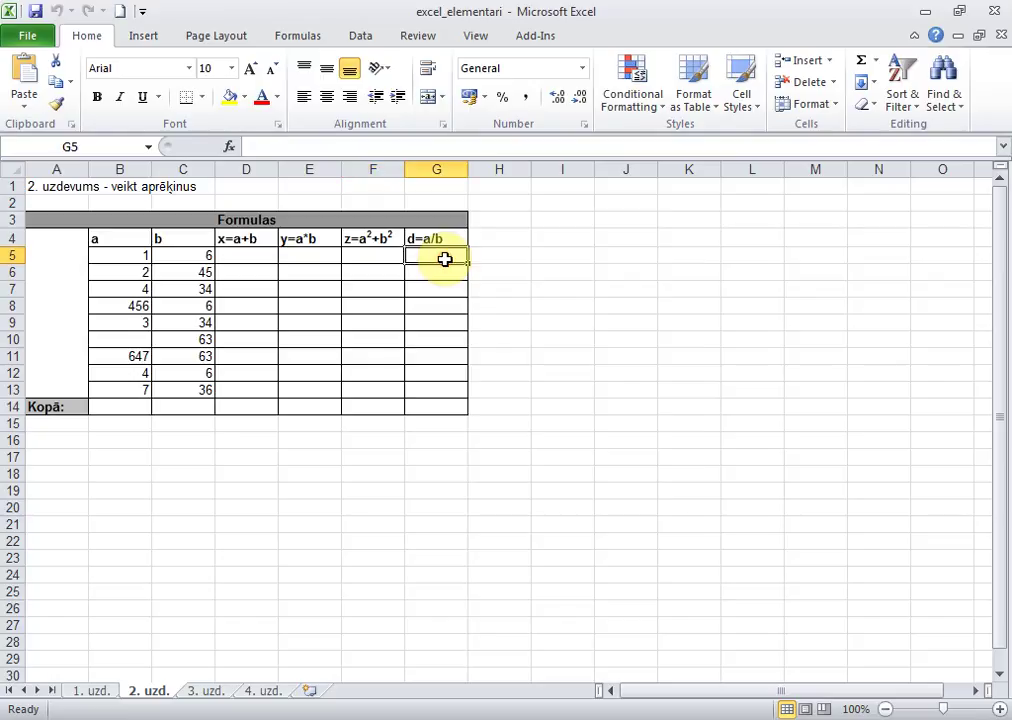
{"action": "left_click", "coordinate": [138, 408]}
{"action": "left_click", "coordinate": [178, 407]}
{"action": "left_click", "coordinate": [256, 407]}
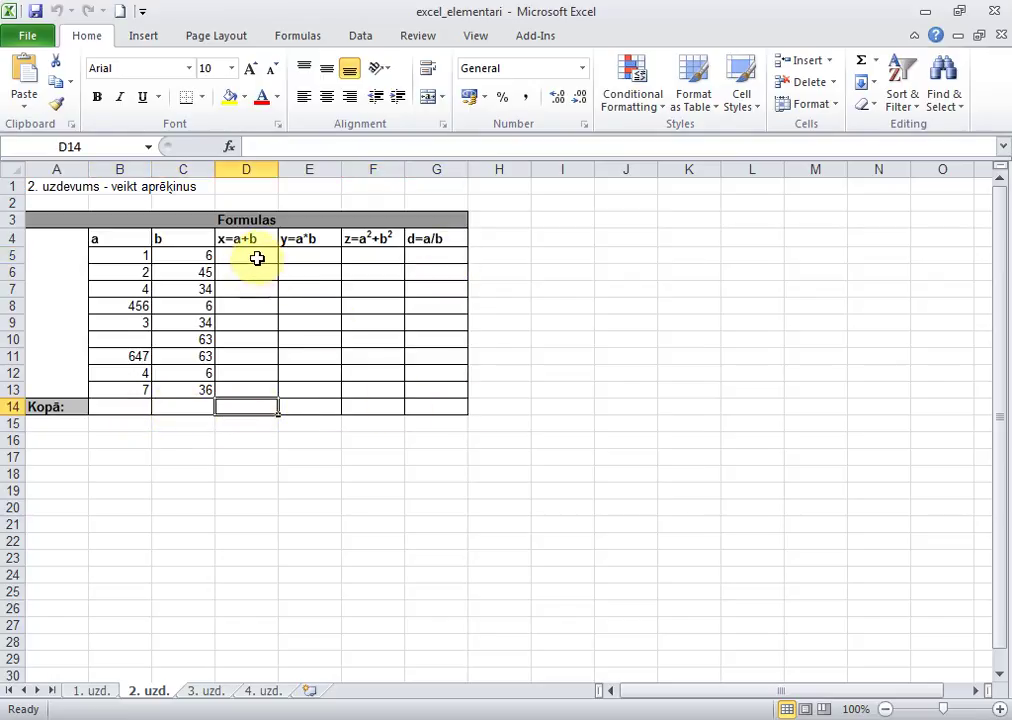
{"action": "left_click", "coordinate": [259, 257]}
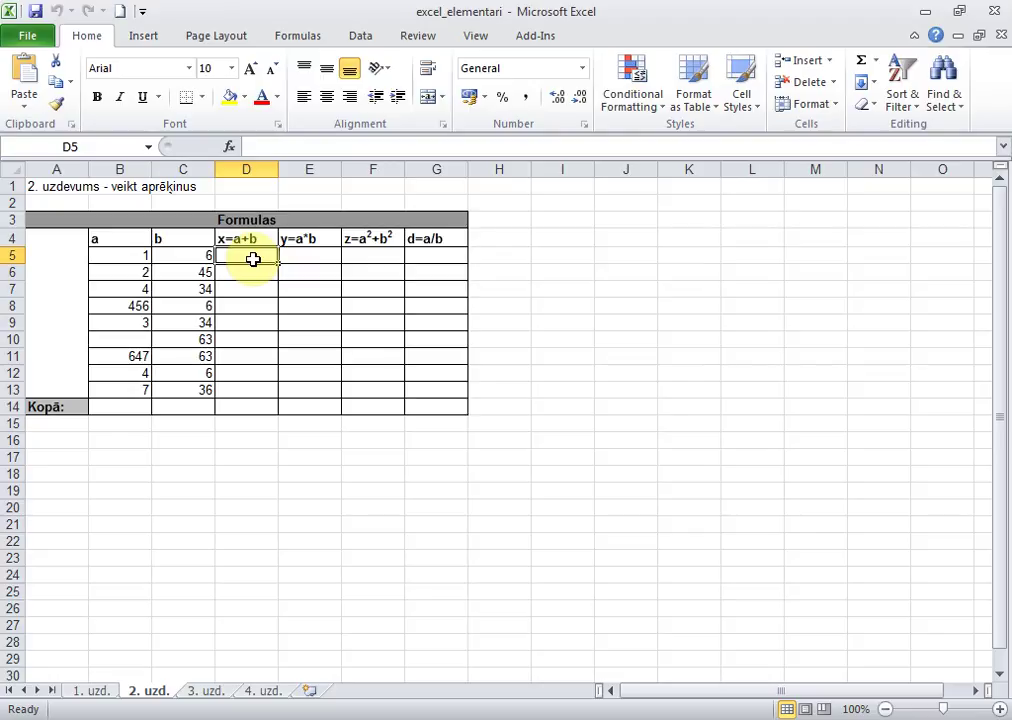
- Enter =1+6 in D5 so it shows 7, then re-enter it to confirm
{"action": "type", "text": "="}
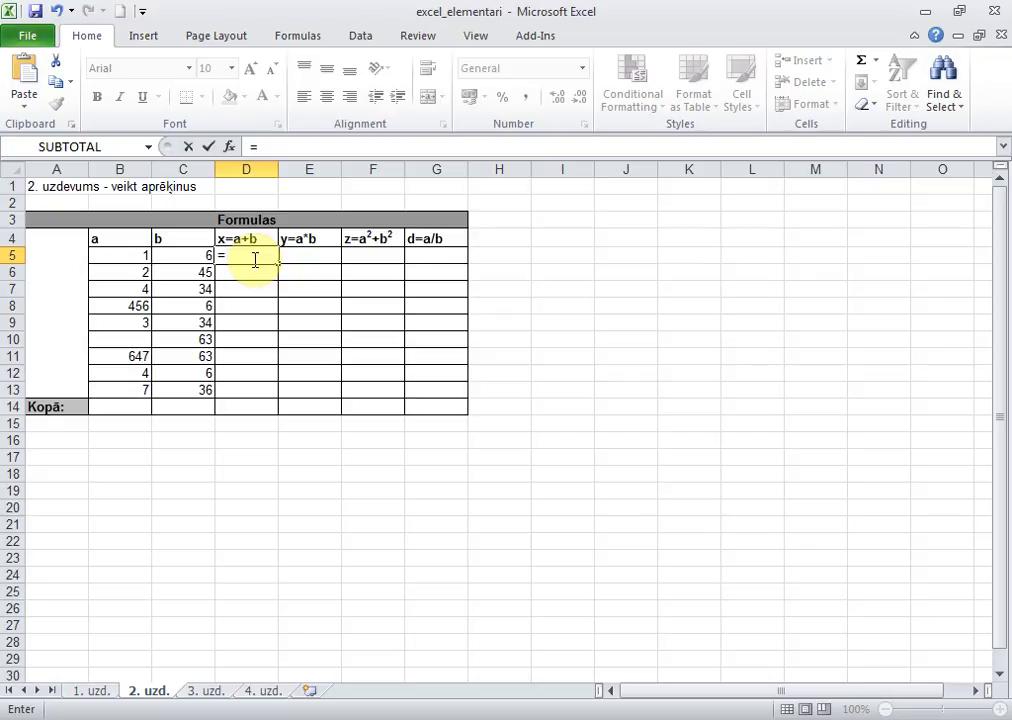
{"action": "type", "text": "1"}
{"action": "type", "text": "+6"}
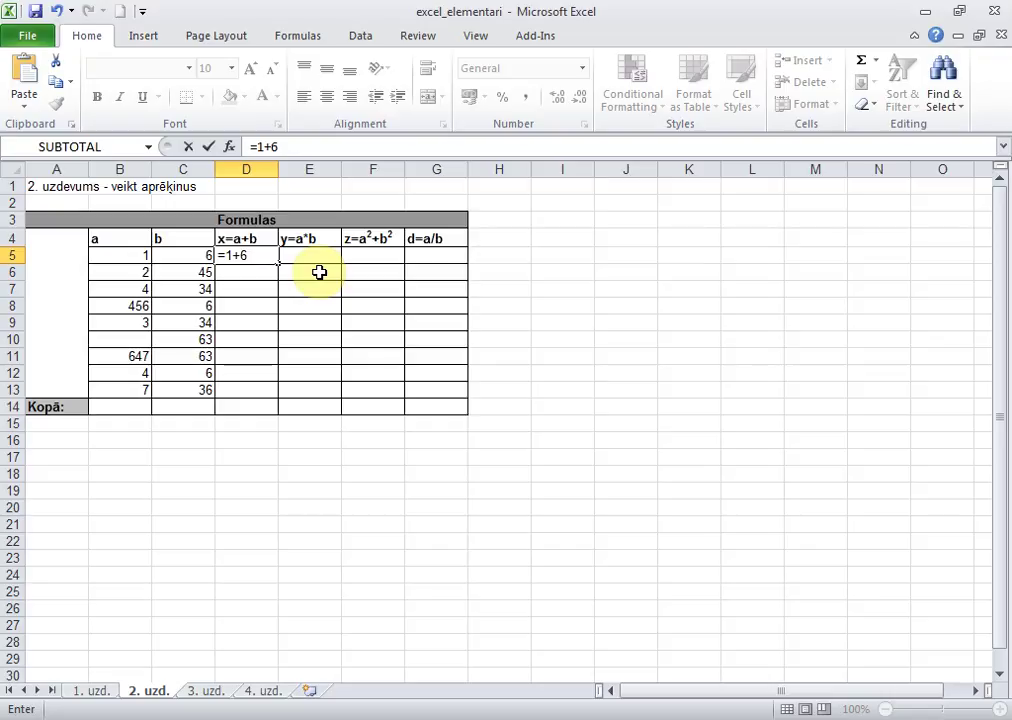
{"action": "key", "text": "Return"}
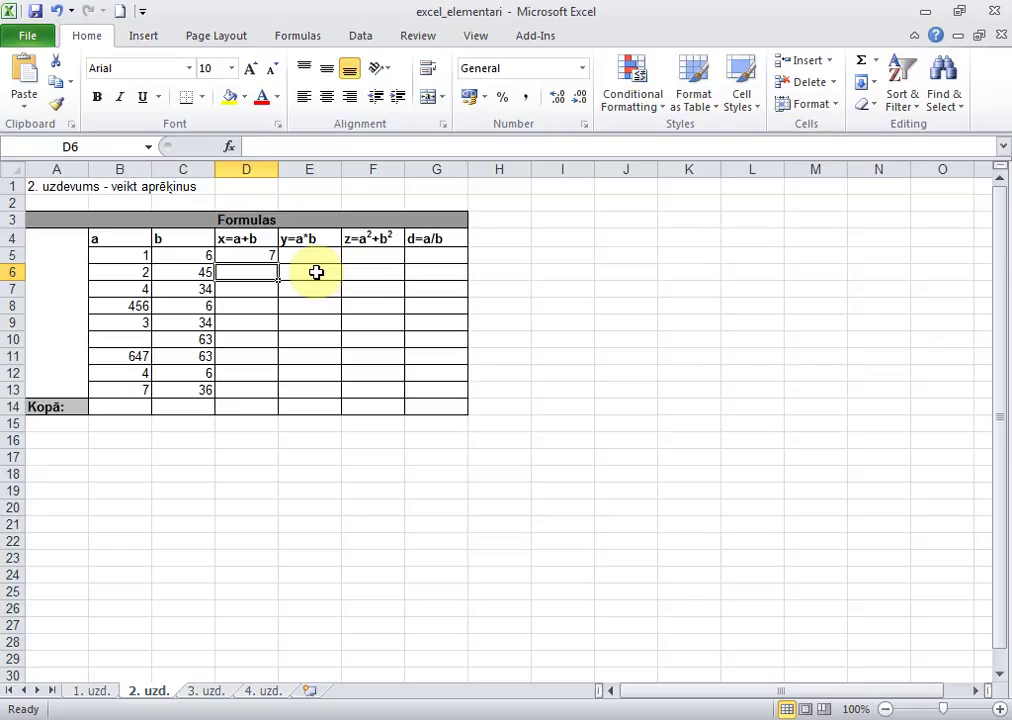
{"action": "left_click", "coordinate": [268, 254]}
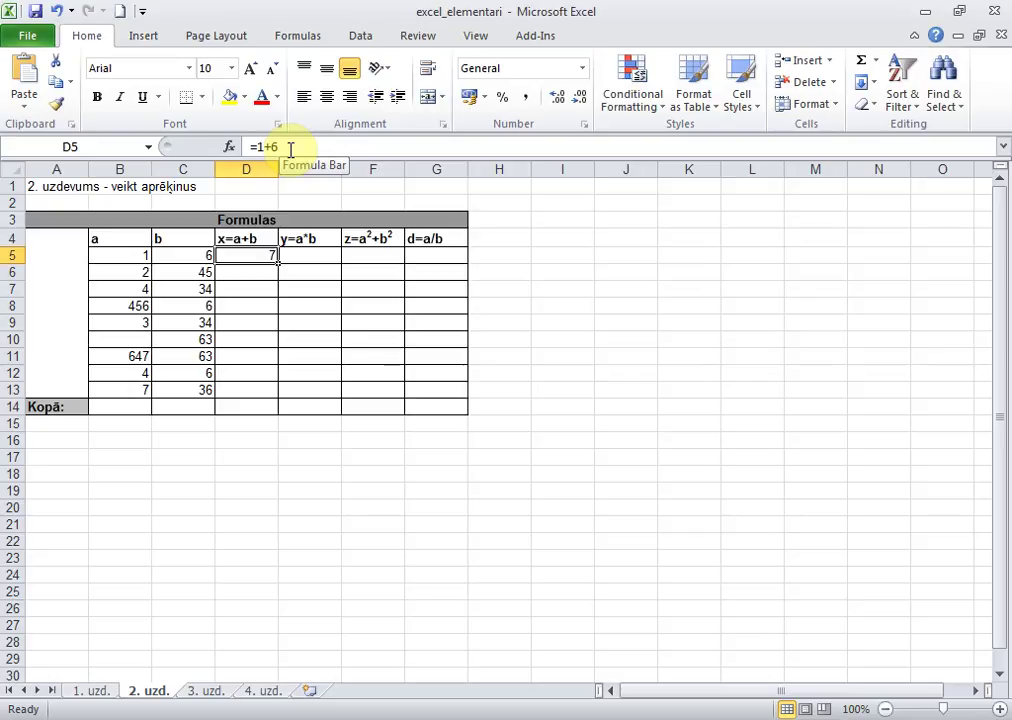
{"action": "key", "text": "Return"}
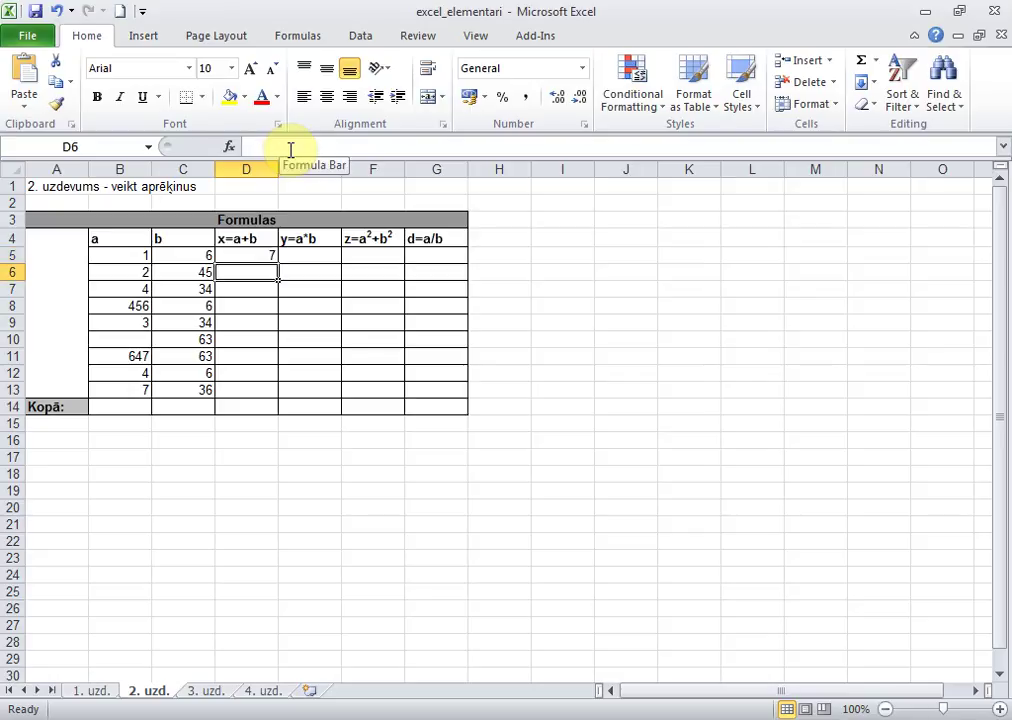
{"action": "key", "text": "Up"}
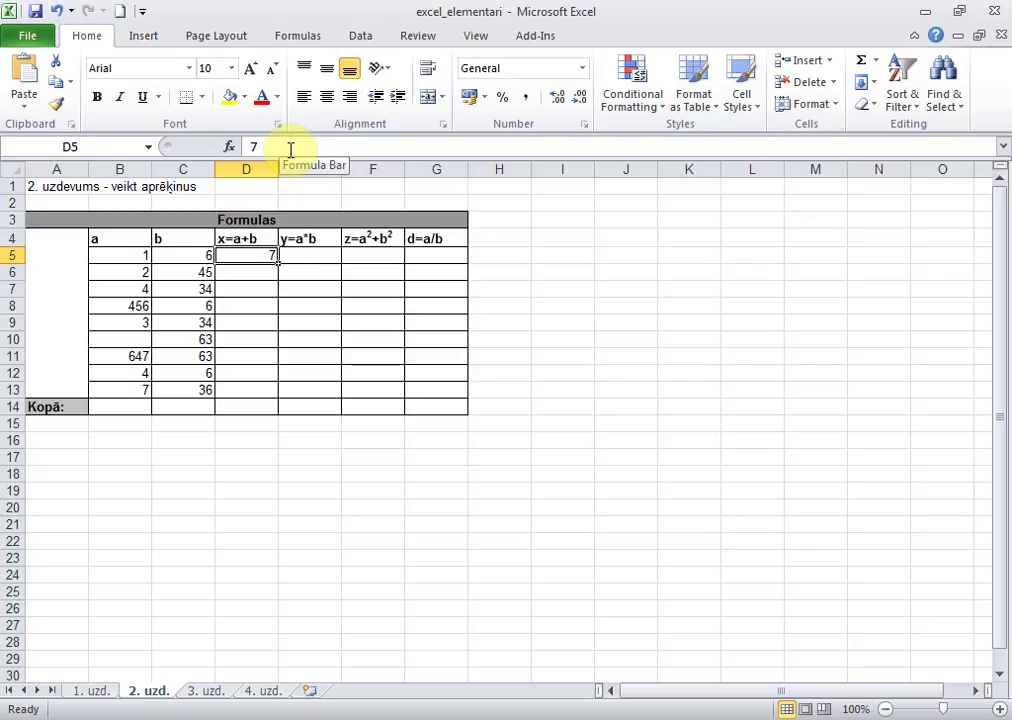
{"action": "type", "text": "="}
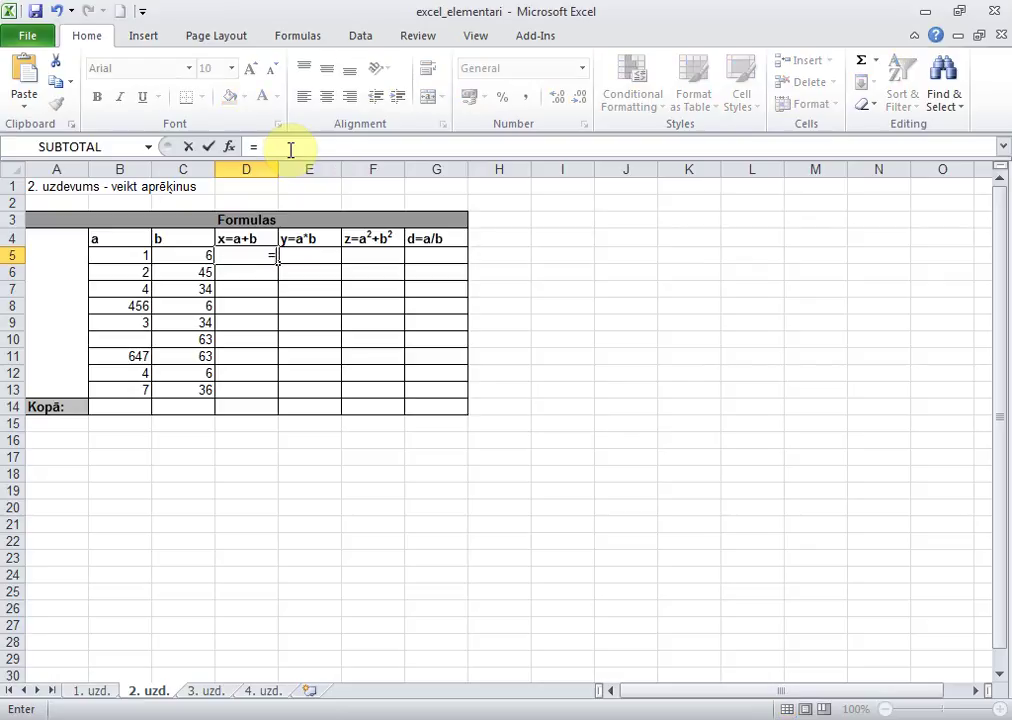
{"action": "type", "text": "1+6"}
{"action": "key", "text": "Return"}
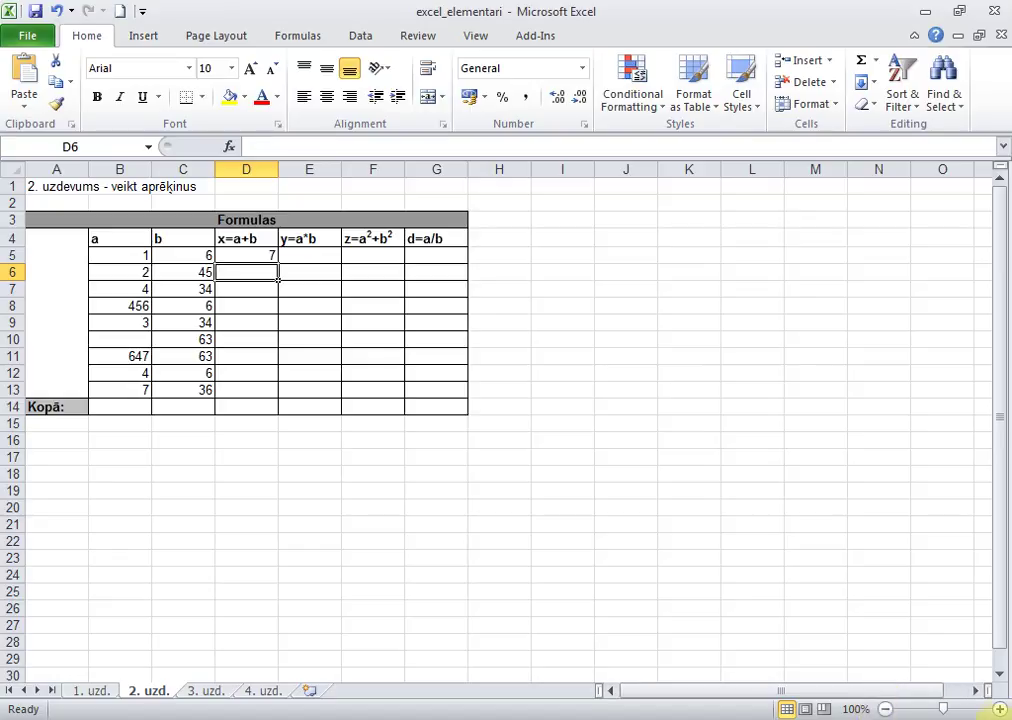
- Zoom to 160% and enter =5+45, =4+34, =456+6 and =3+34 in D6:D9
{"action": "left_click", "coordinate": [1000, 710]}
{"action": "left_click", "coordinate": [1000, 710]}
{"action": "left_click", "coordinate": [1000, 710]}
{"action": "left_click", "coordinate": [1000, 710]}
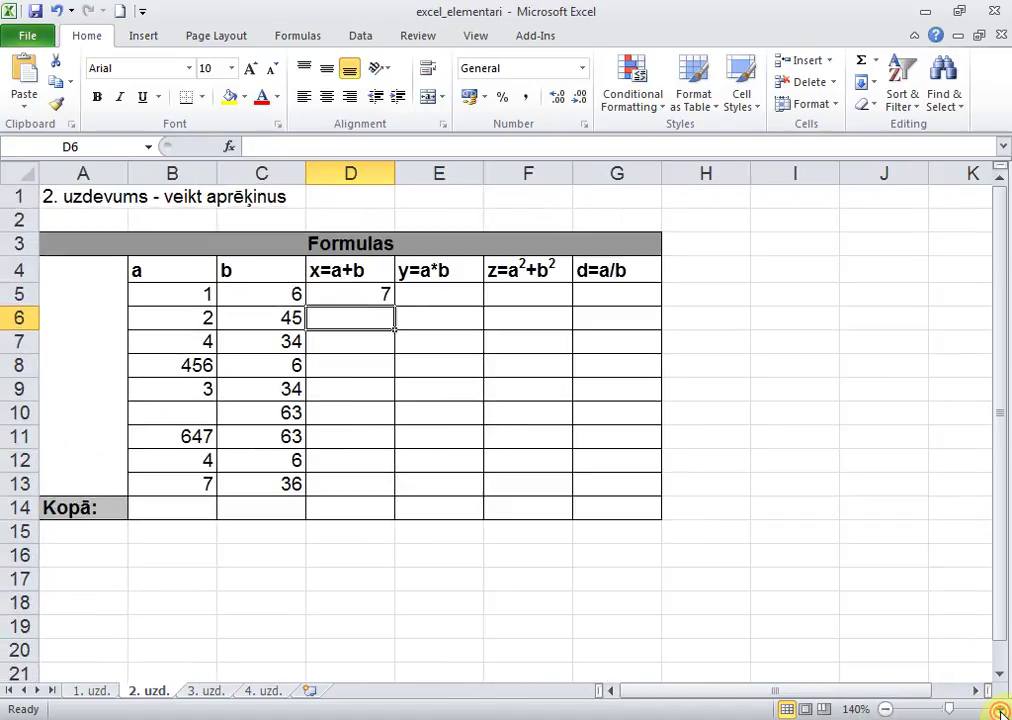
{"action": "left_click", "coordinate": [1000, 710]}
{"action": "left_click", "coordinate": [1000, 710]}
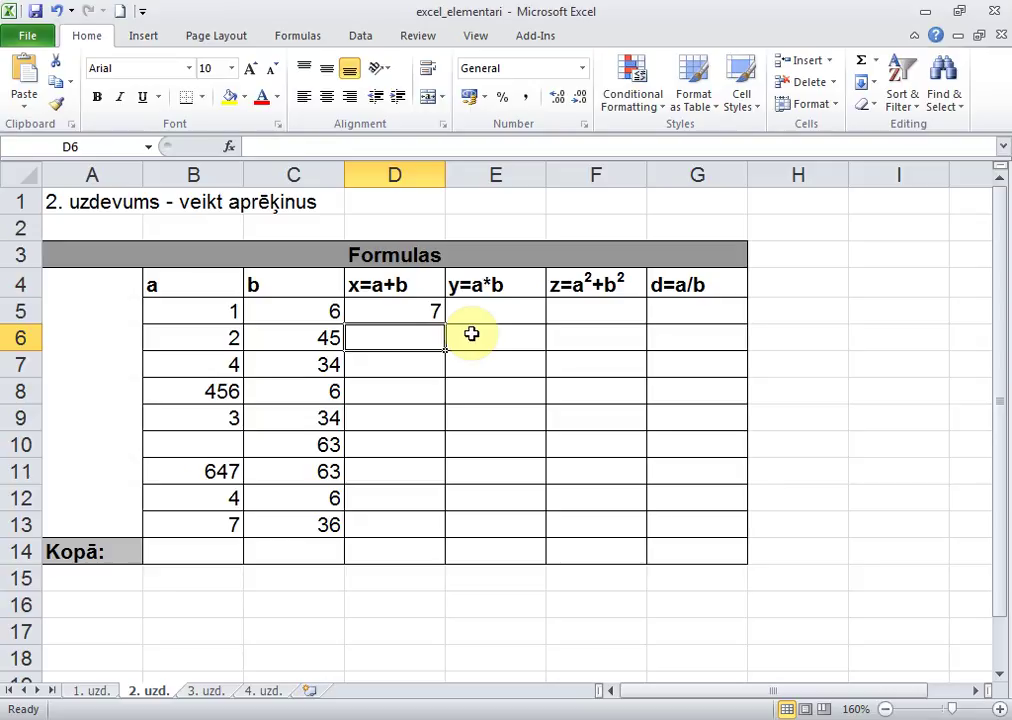
{"action": "type", "text": "=5"}
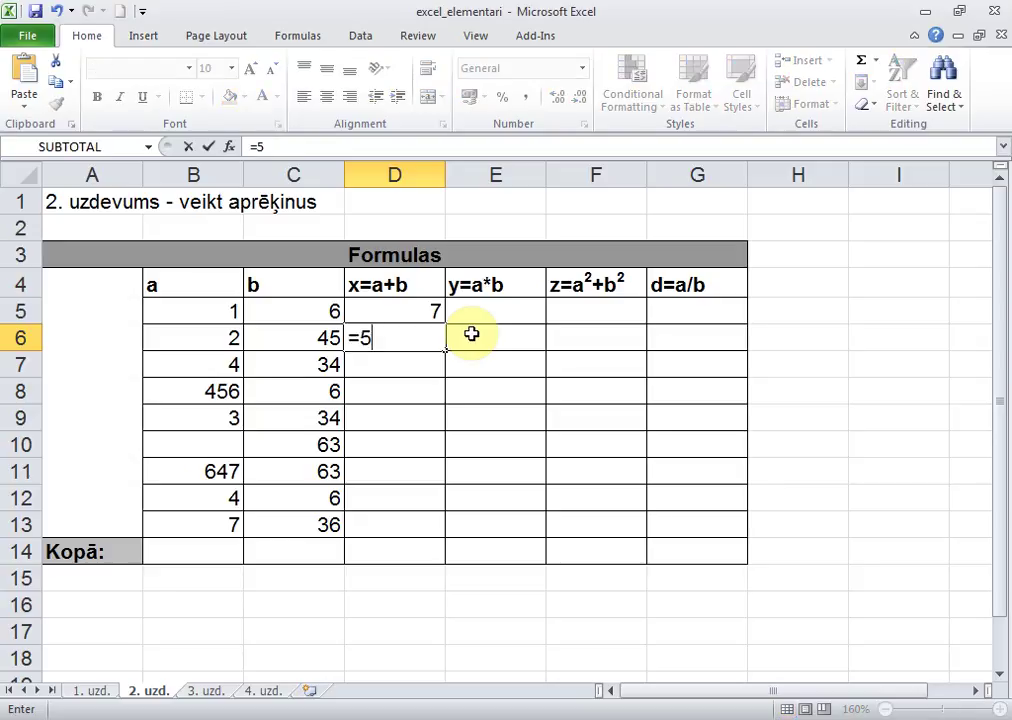
{"action": "type", "text": "+45"}
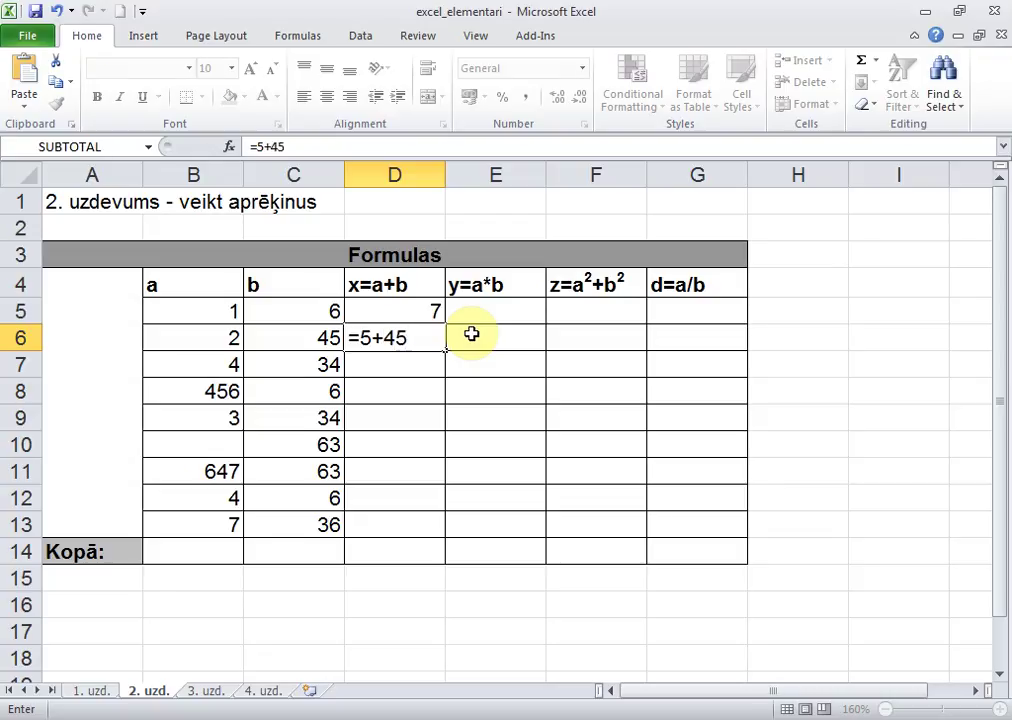
{"action": "key", "text": "Return"}
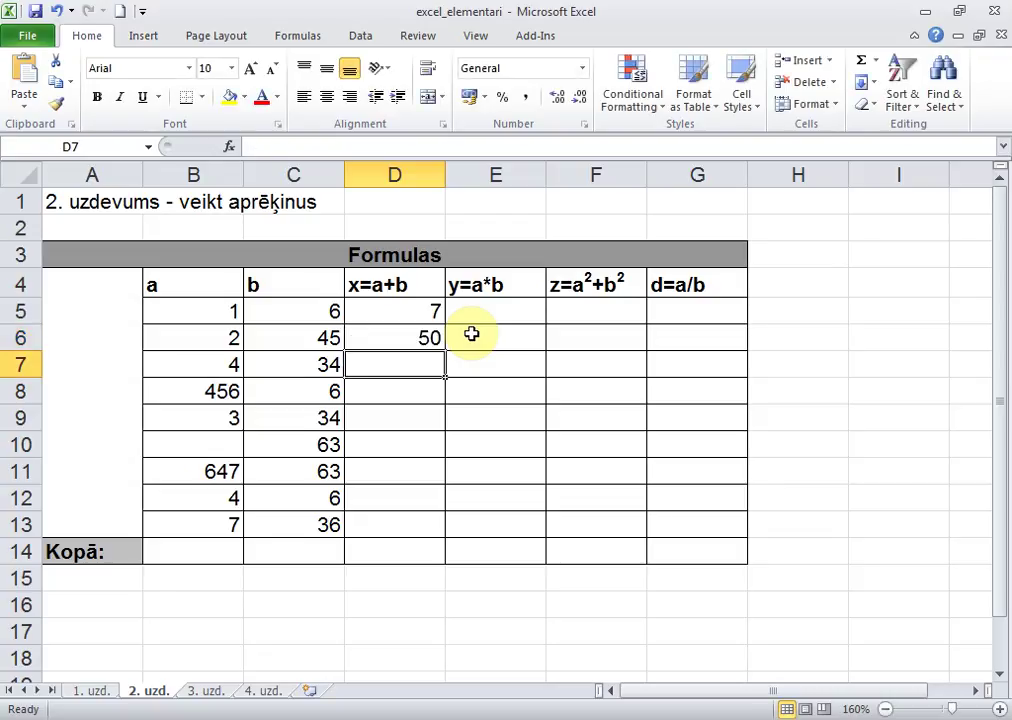
{"action": "type", "text": "=4+3"}
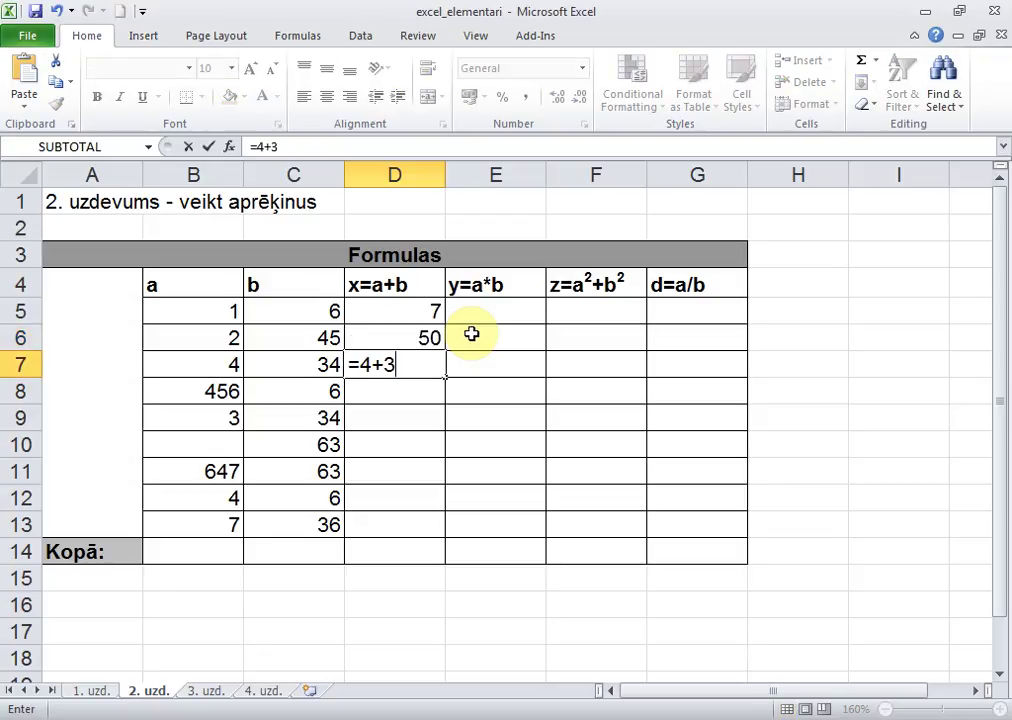
{"action": "type", "text": "4"}
{"action": "key", "text": "Return"}
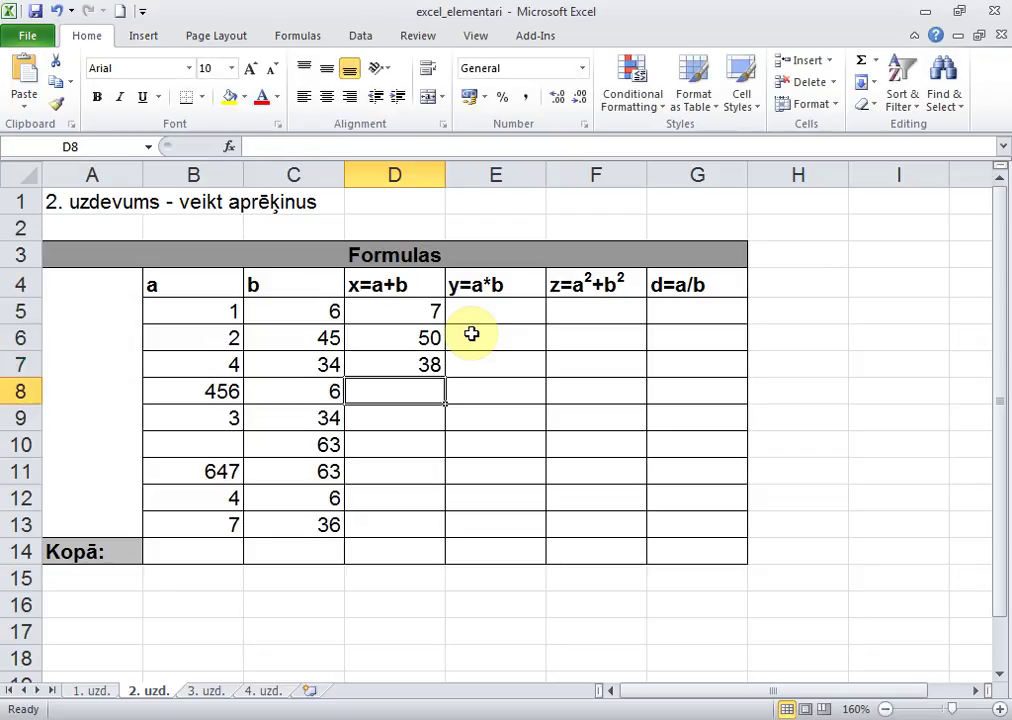
{"action": "type", "text": "=456+"}
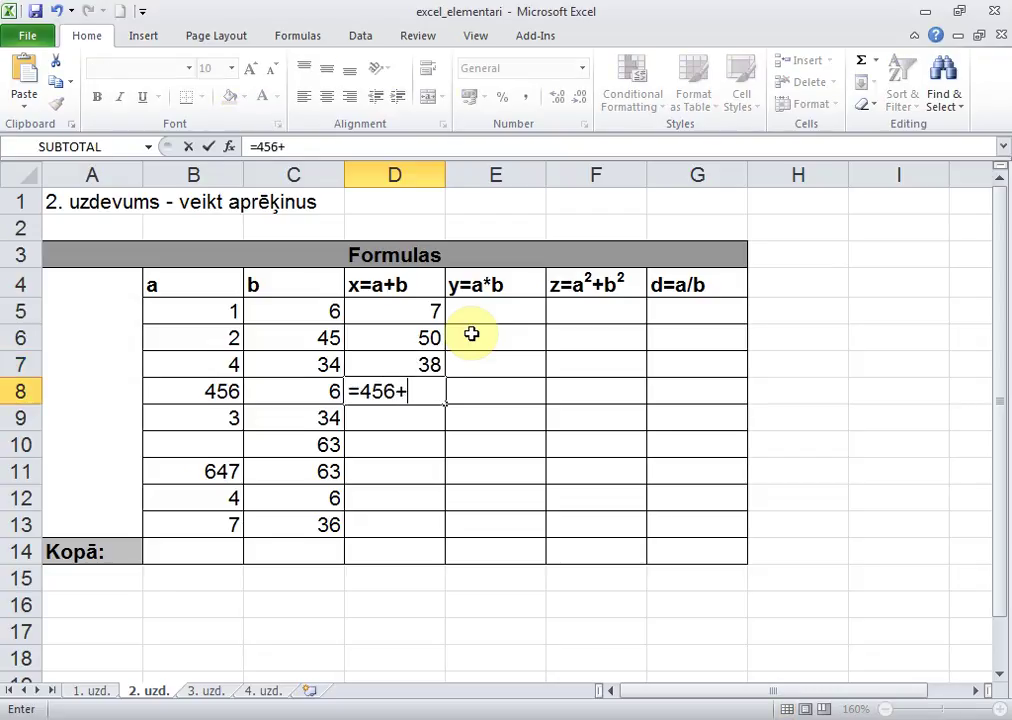
{"action": "type", "text": "6"}
{"action": "key", "text": "Return"}
{"action": "type", "text": "="}
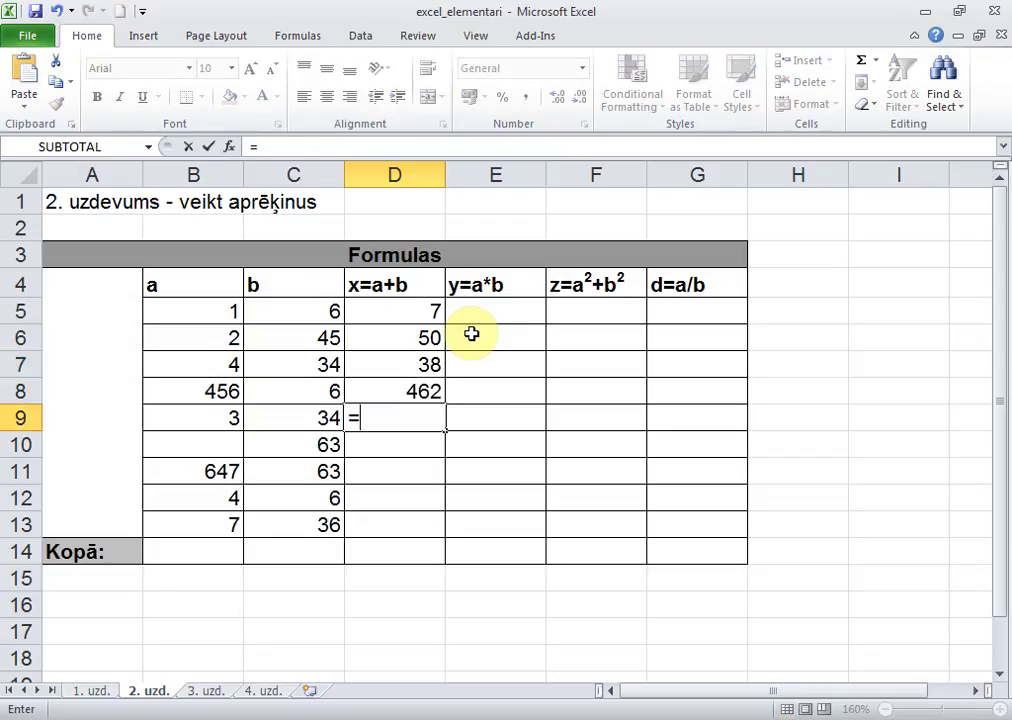
{"action": "type", "text": "3+"}
{"action": "type", "text": "34"}
{"action": "key", "text": "Return"}
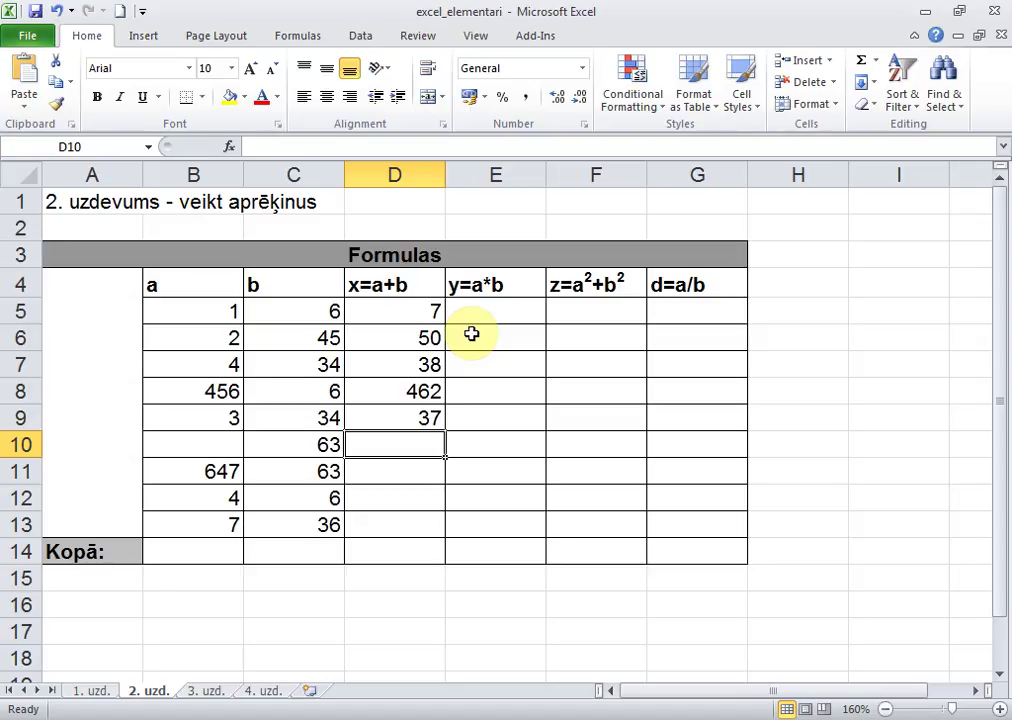
- Check the D9 formula and neighbouring cells, then move back up to D5
{"action": "key", "text": "Up"}
{"action": "key", "text": "Down"}
{"action": "key", "text": "Up"}
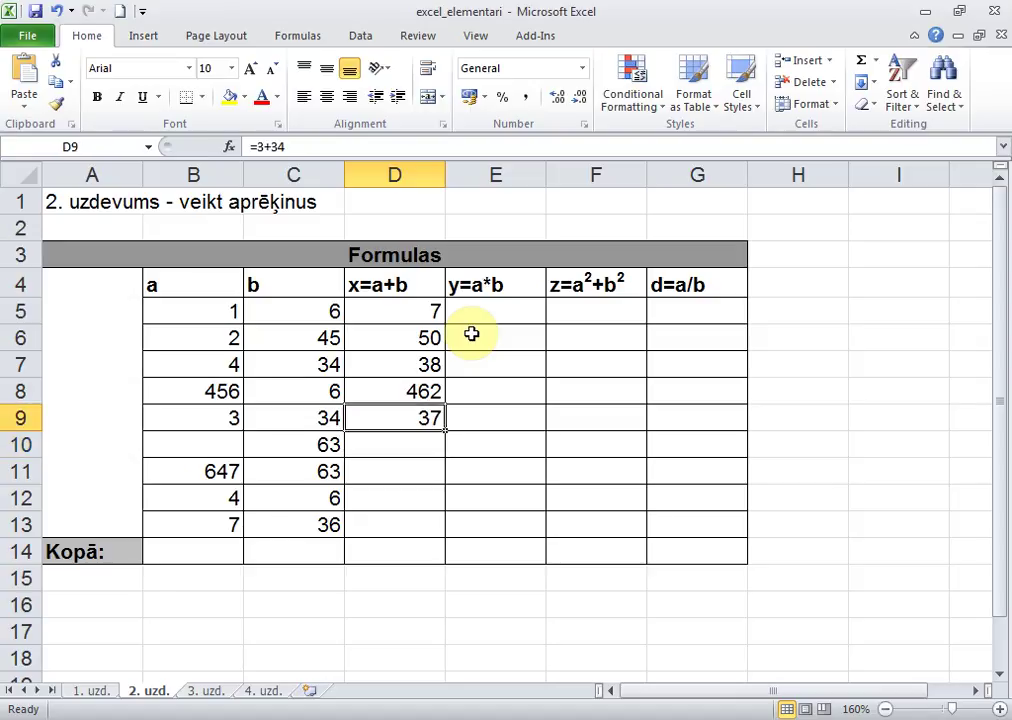
{"action": "key", "text": "Left"}
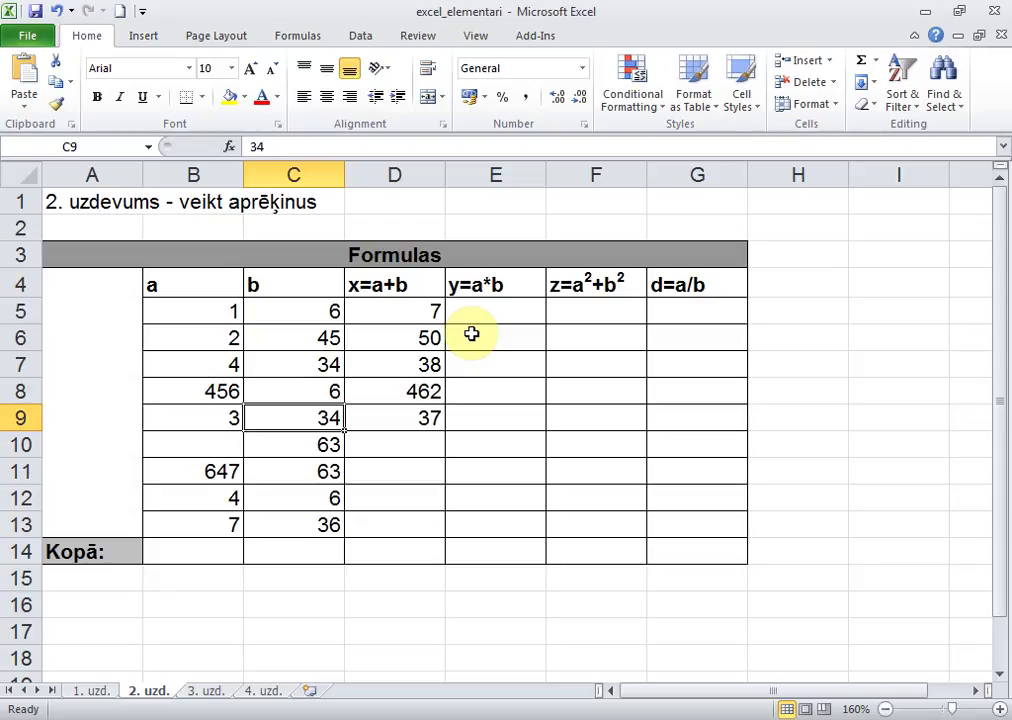
{"action": "key", "text": "Right"}
{"action": "key", "text": "Down"}
{"action": "key", "text": "Up"}
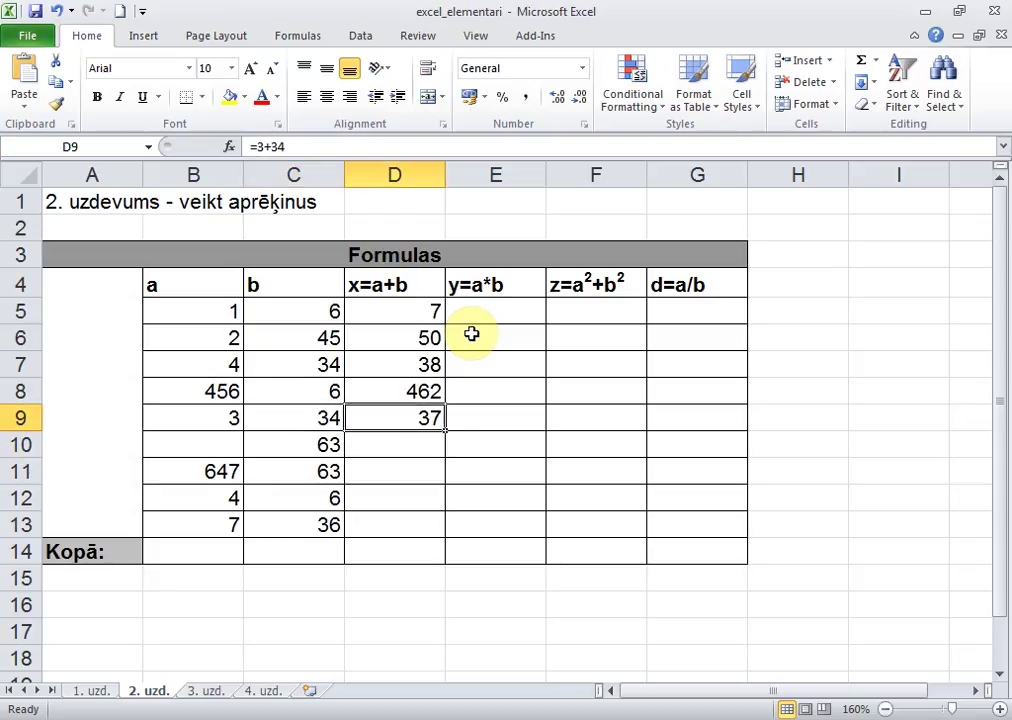
{"action": "key", "text": "Up"}
{"action": "key", "text": "Up"}
{"action": "key", "text": "Up"}
{"action": "key", "text": "Up"}
{"action": "key", "text": "shift+Down"}
{"action": "key", "text": "shift+Down"}
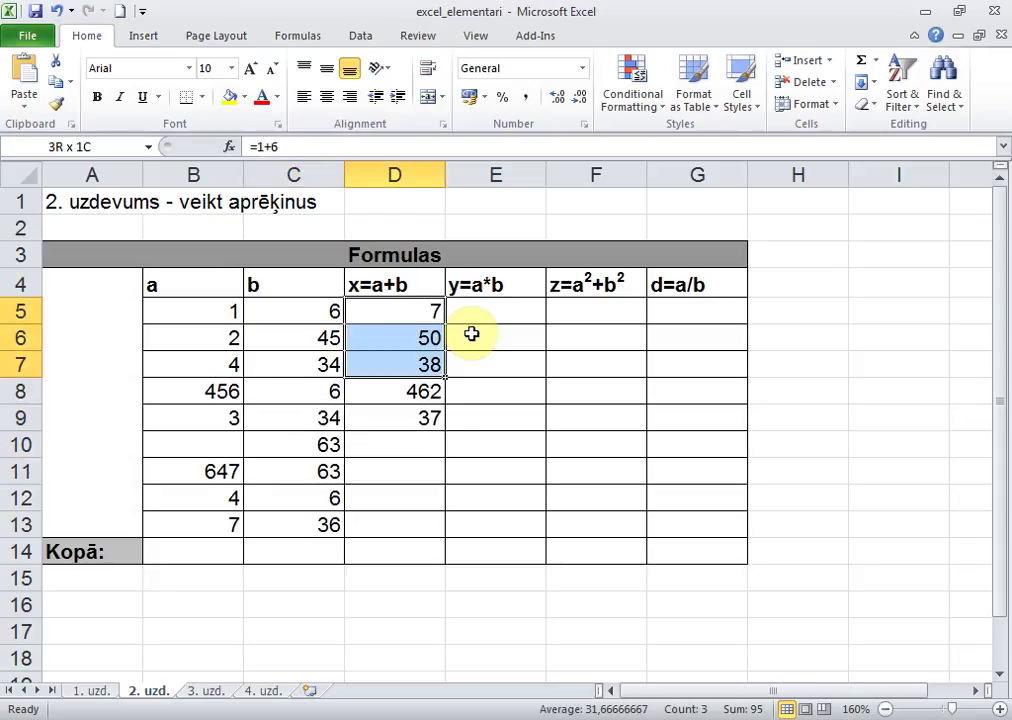
{"action": "key", "text": "shift+Down"}
{"action": "key", "text": "shift+Down"}
{"action": "key", "text": "shift+Down"}
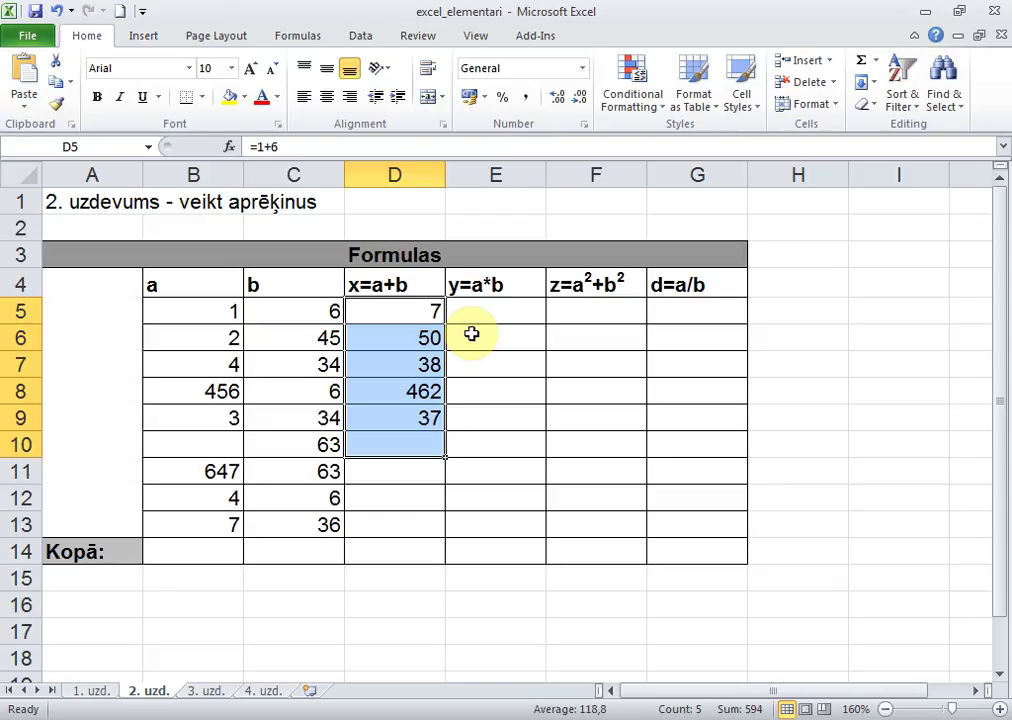
{"action": "key", "text": "Up"}
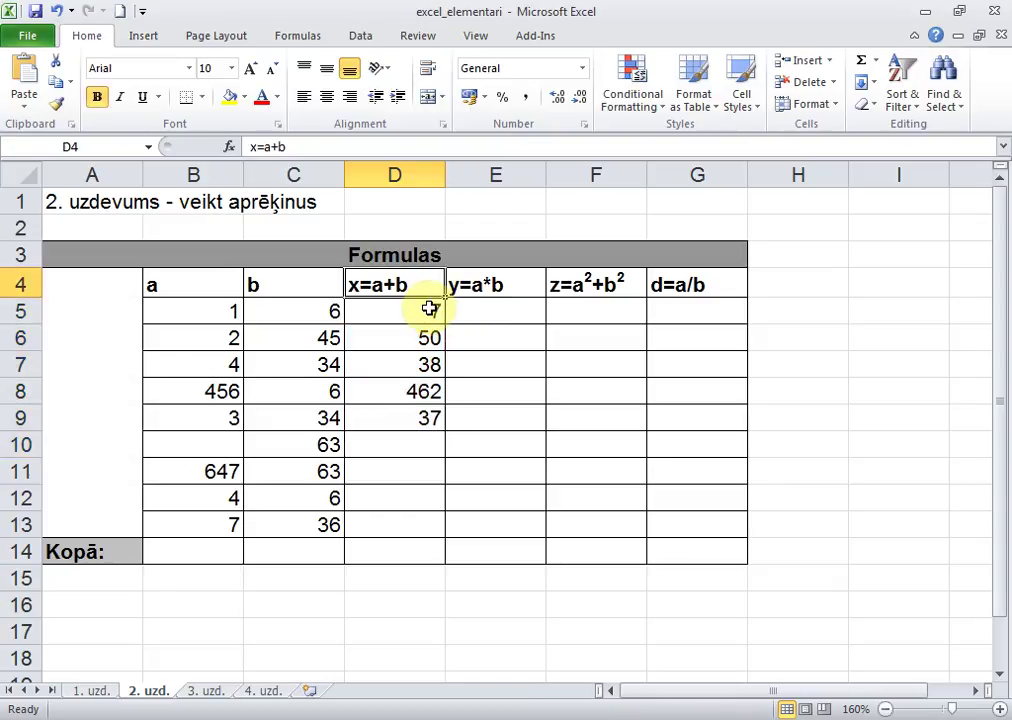
{"action": "left_click_drag", "start_coordinate": [430, 309], "coordinate": [413, 522]}
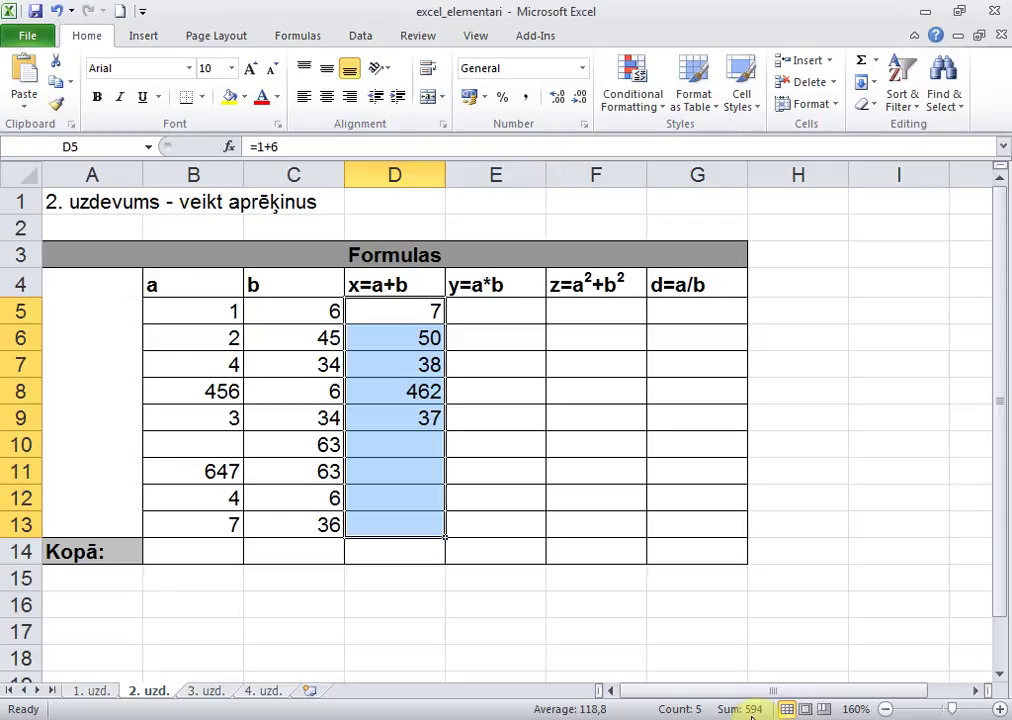
{"action": "left_click", "coordinate": [312, 305]}
{"action": "left_click_drag", "start_coordinate": [312, 305], "coordinate": [314, 523]}
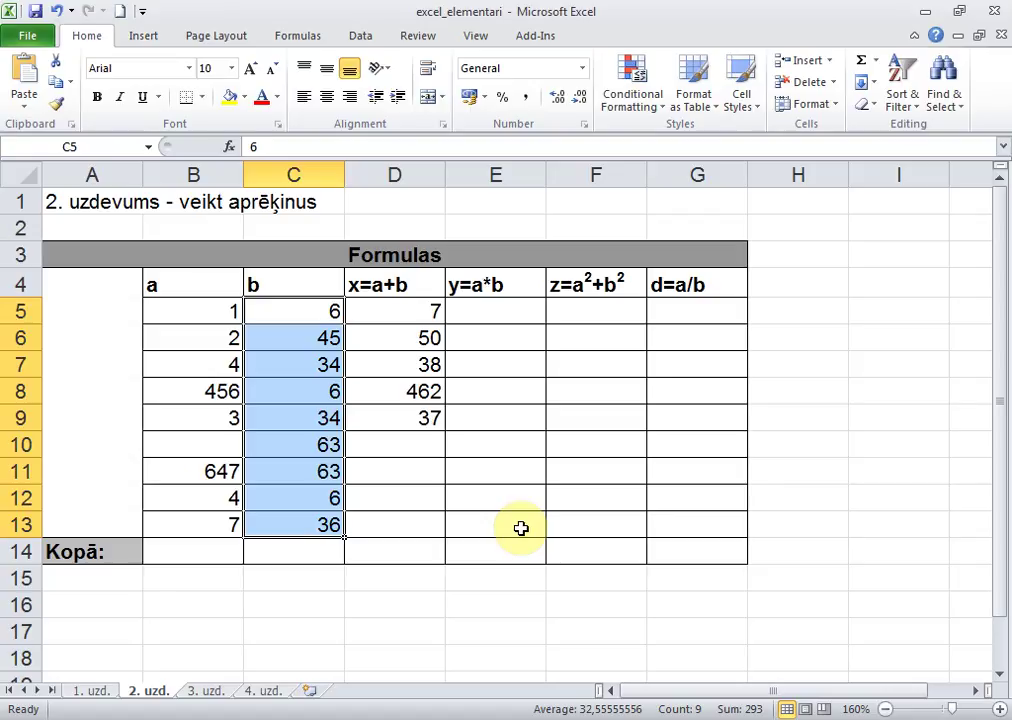
{"action": "left_click", "coordinate": [400, 318]}
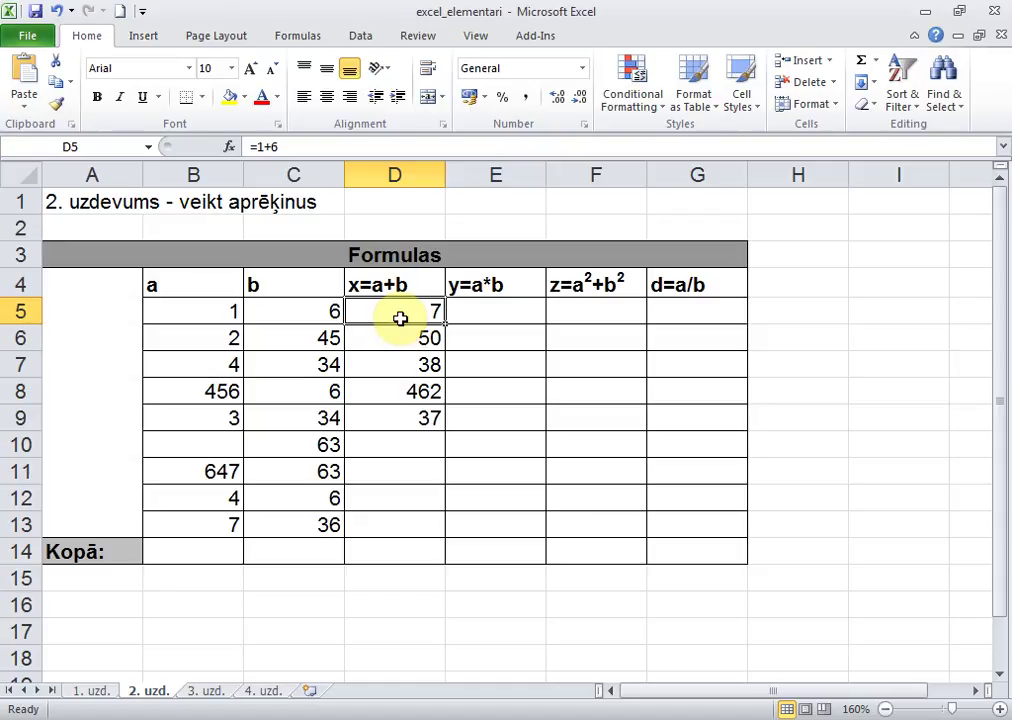
- Try B5 values 2 and 4, then restore B5 to 1
{"action": "key", "text": "Left"}
{"action": "key", "text": "Left"}
{"action": "key", "text": "Right"}
{"action": "key", "text": "Right"}
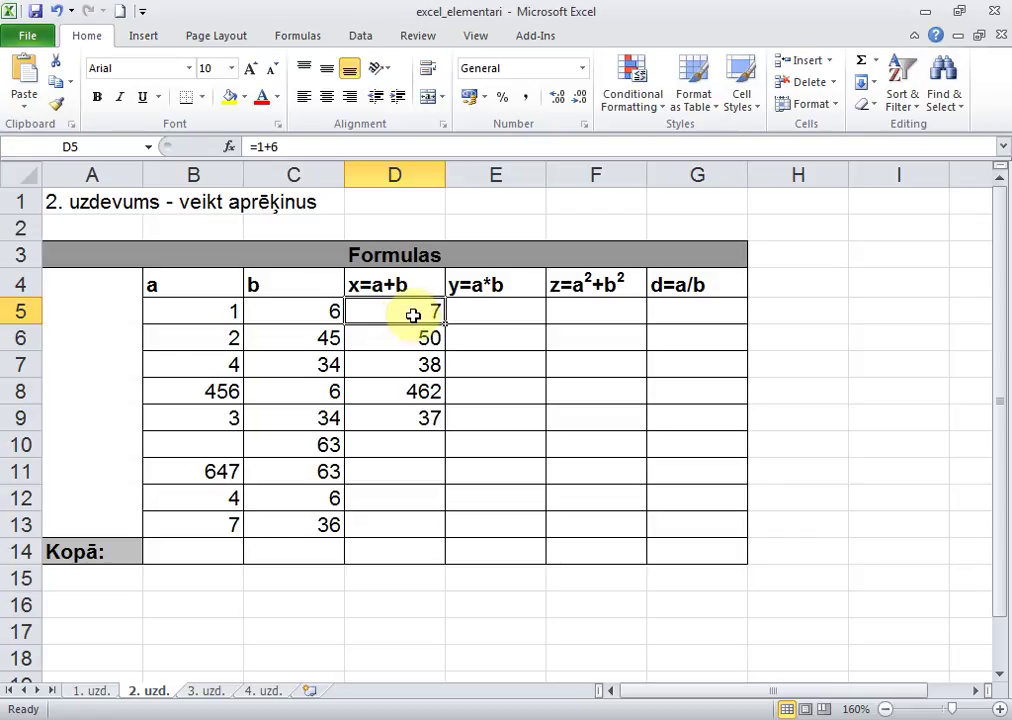
{"action": "key", "text": "Left"}
{"action": "key", "text": "Left"}
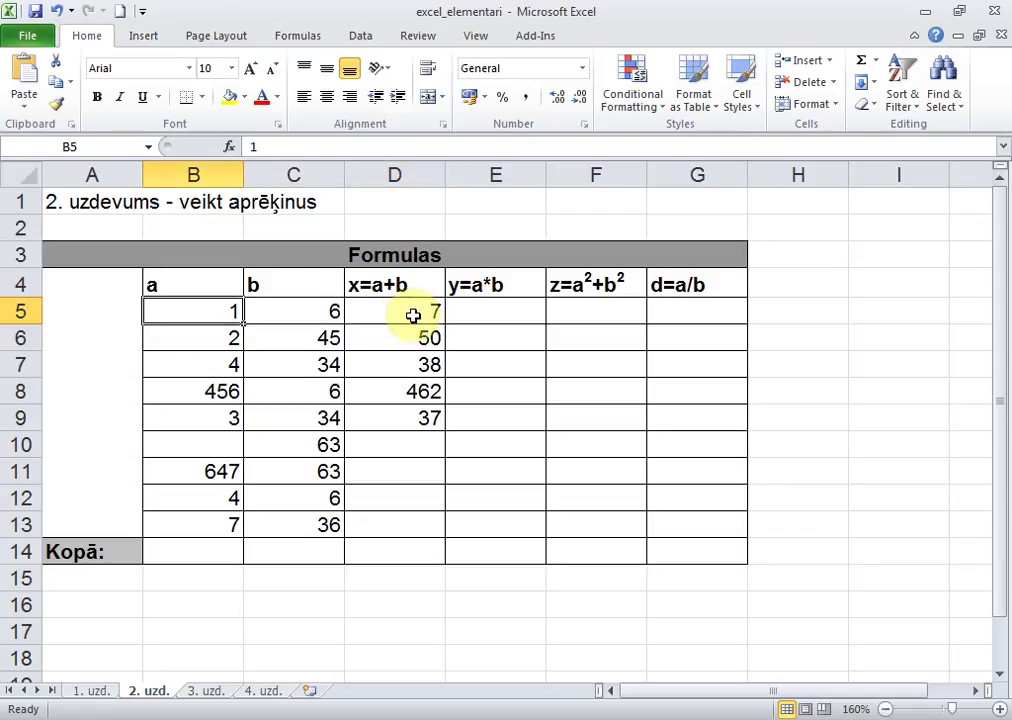
{"action": "type", "text": "2"}
{"action": "key", "text": "Return"}
{"action": "key", "text": "Up"}
{"action": "type", "text": "4"}
{"action": "key", "text": "Return"}
{"action": "key", "text": "Up"}
{"action": "type", "text": "1"}
{"action": "key", "text": "Return"}
{"action": "key", "text": "Up"}
- Select D5:D9 and delete the constant sums
{"action": "key", "text": "Right"}
{"action": "key", "text": "Right"}
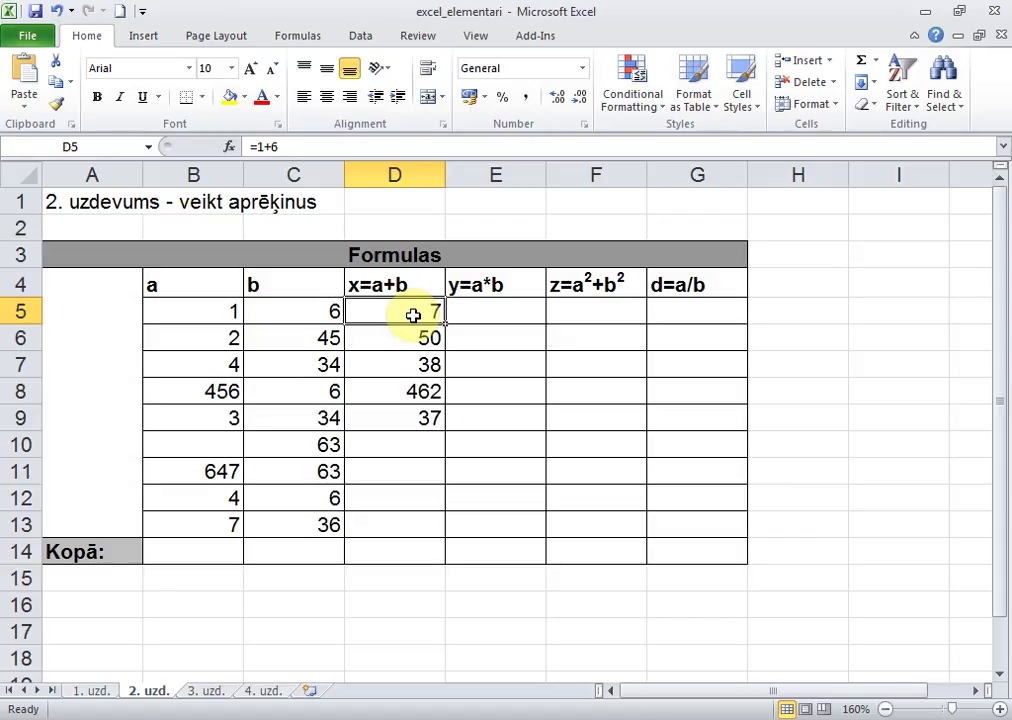
{"action": "key", "text": "shift+Down"}
{"action": "key", "text": "shift+Down"}
{"action": "key", "text": "shift+Down"}
{"action": "key", "text": "shift+Down"}
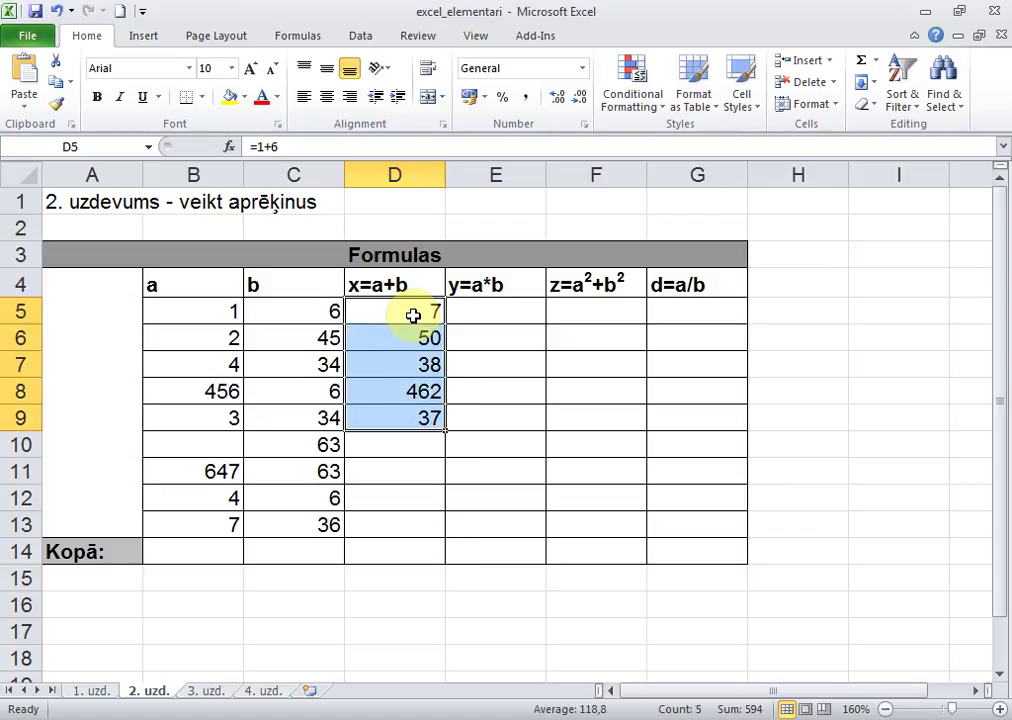
{"action": "key", "text": "Delete"}
{"action": "key", "text": "Up"}
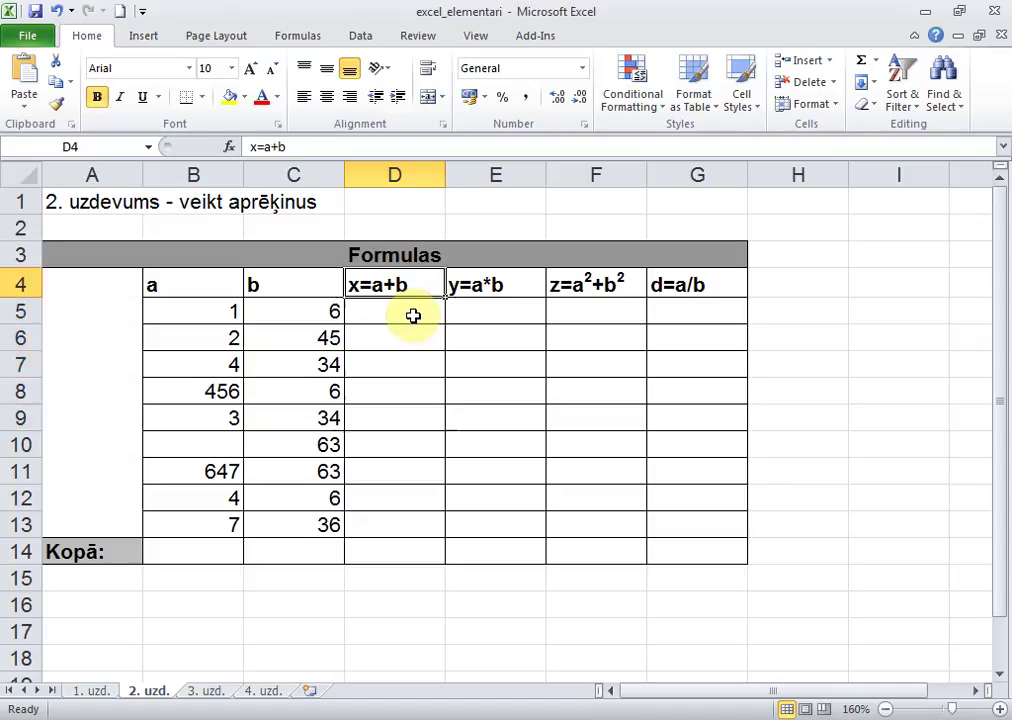
- Enter the reference formula =B5+C5 in D5 so it shows 7
{"action": "key", "text": "Down"}
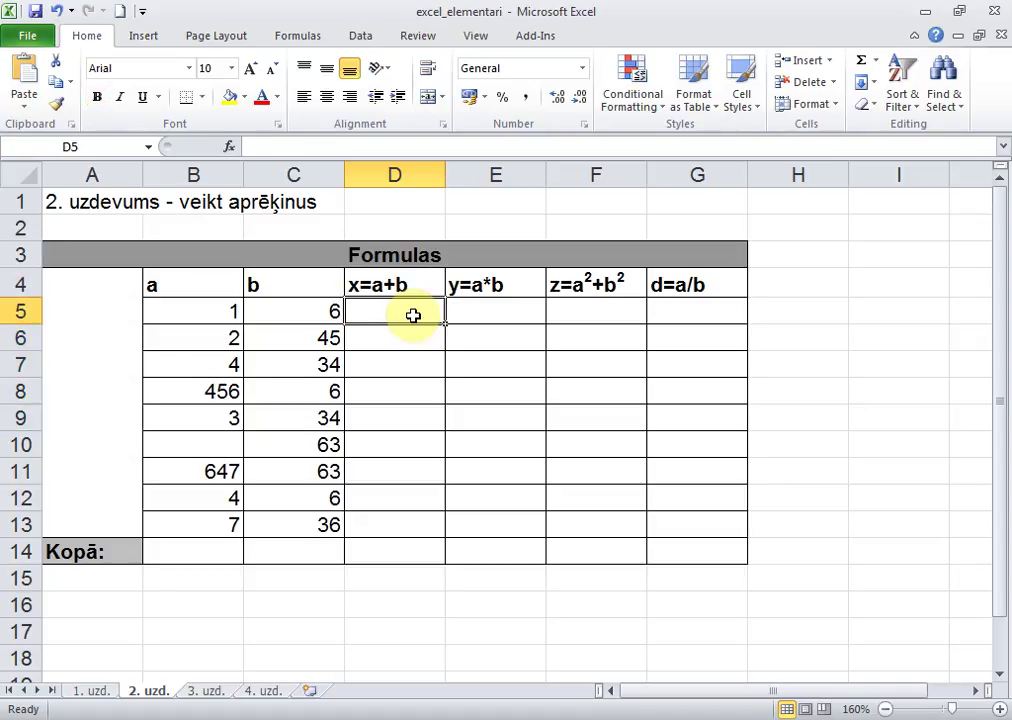
{"action": "type", "text": "="}
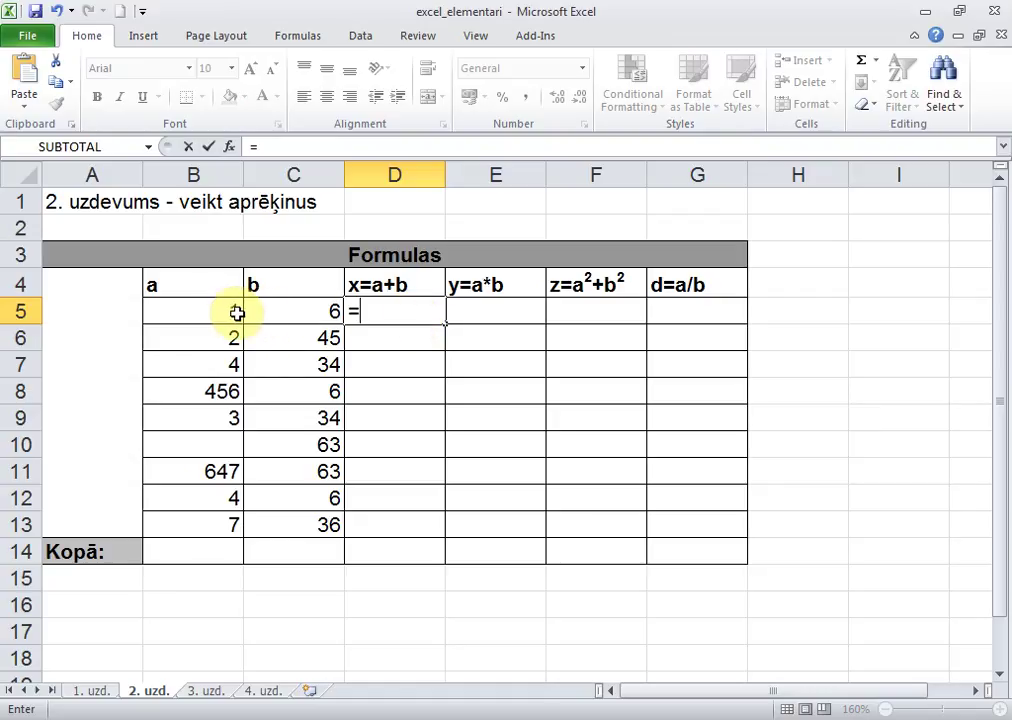
{"action": "type", "text": "b"}
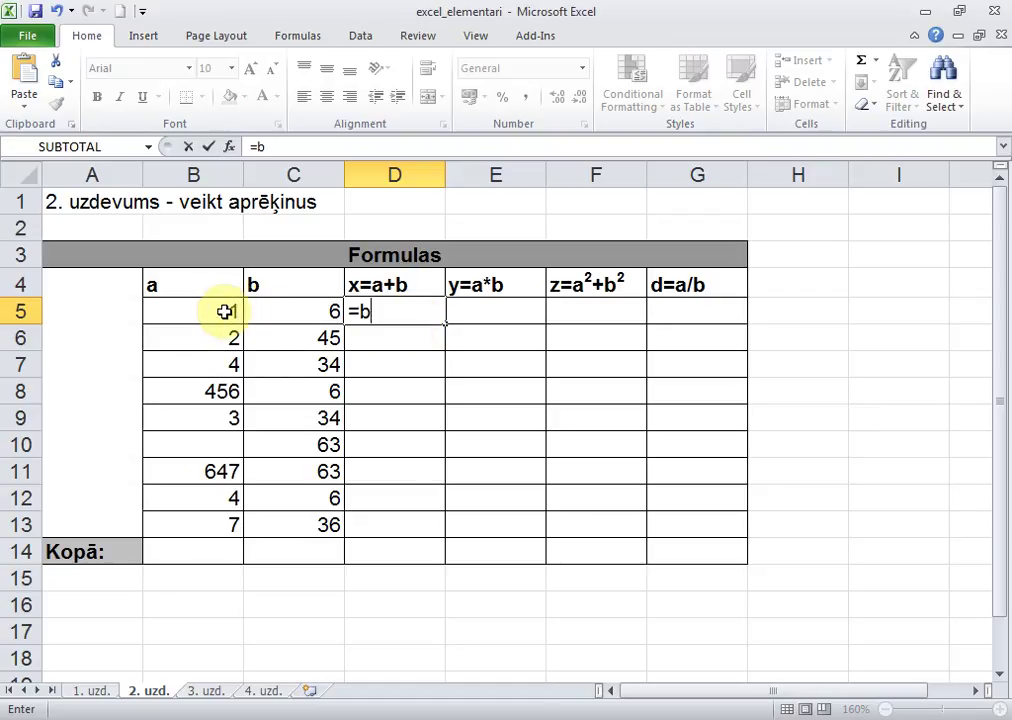
{"action": "type", "text": "5"}
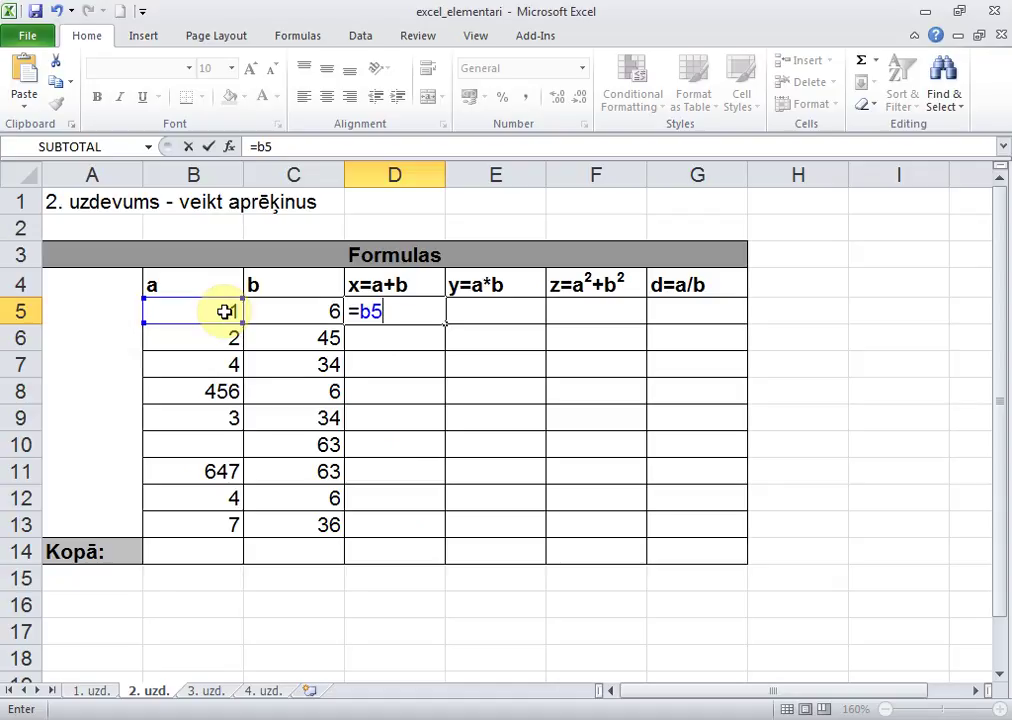
{"action": "type", "text": "+"}
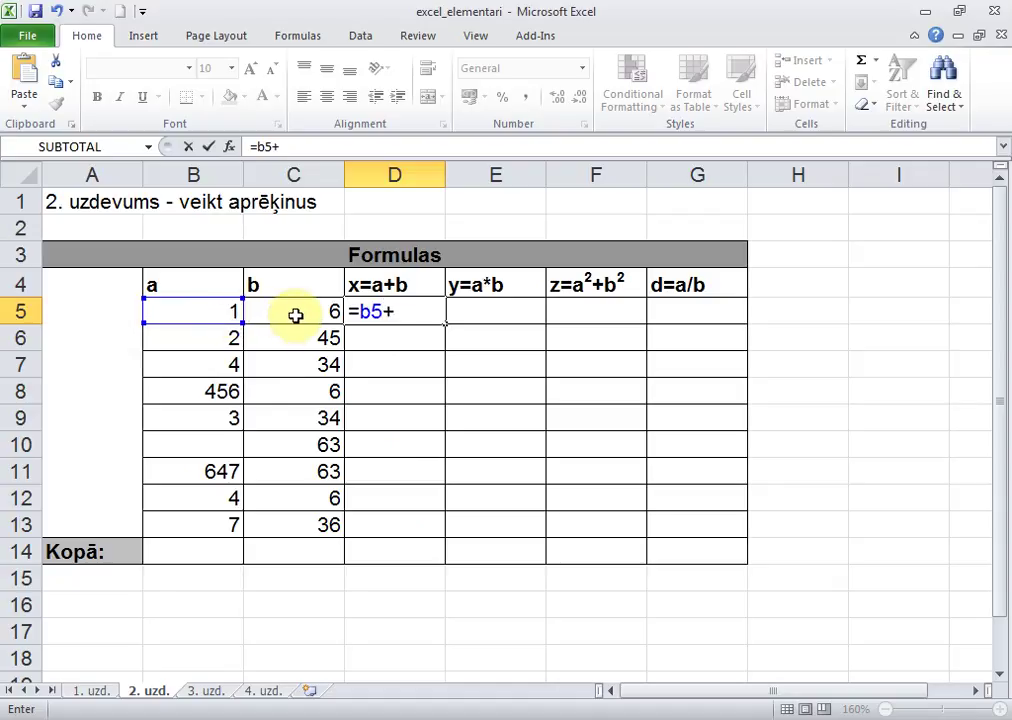
{"action": "type", "text": "c5"}
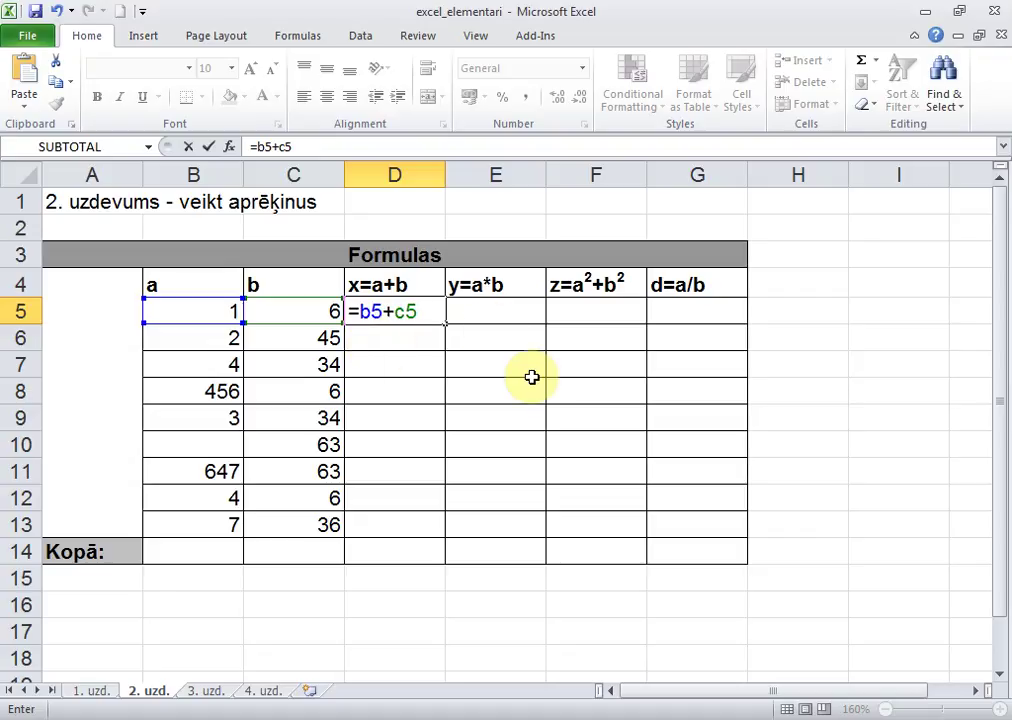
{"action": "key", "text": "Return"}
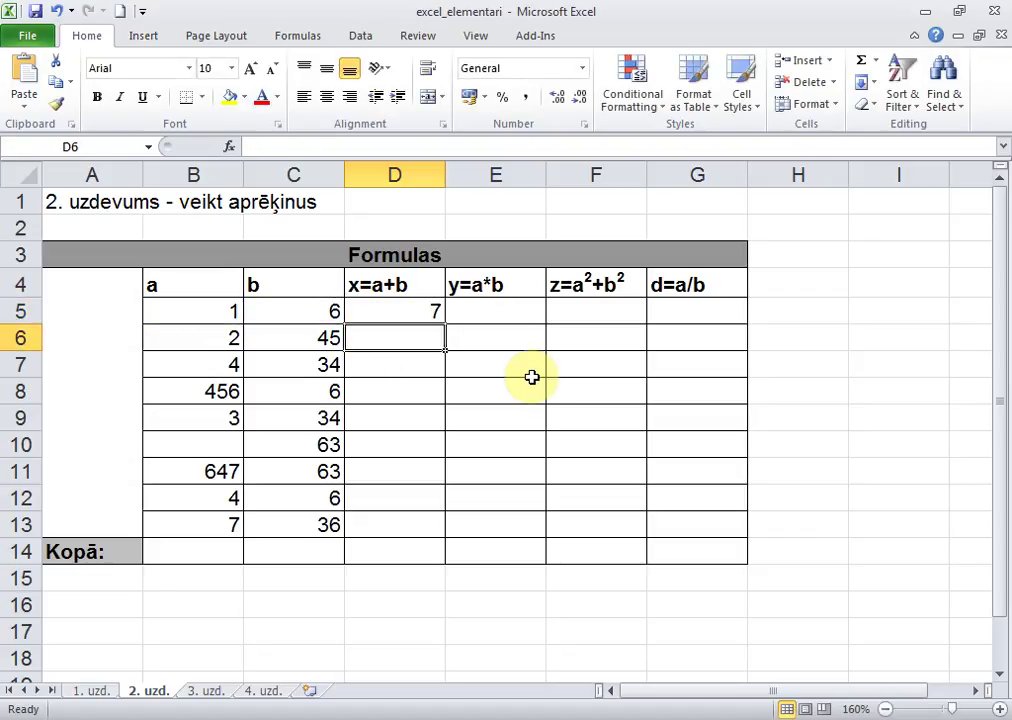
{"action": "key", "text": "Up"}
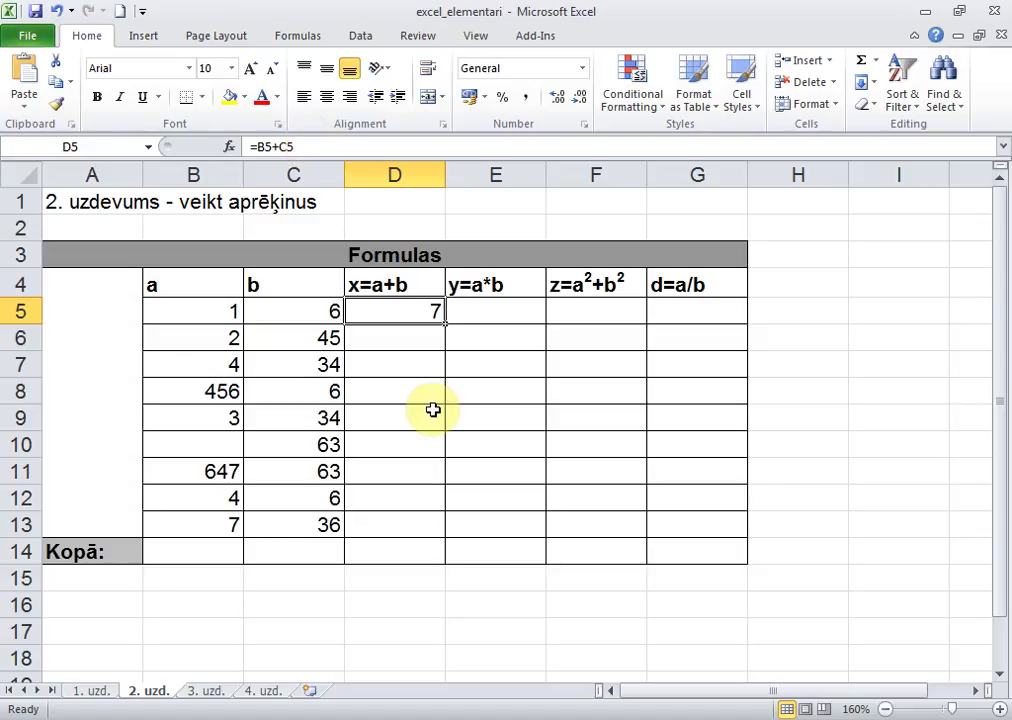
{"action": "key", "text": "Left"}
{"action": "key", "text": "Left"}
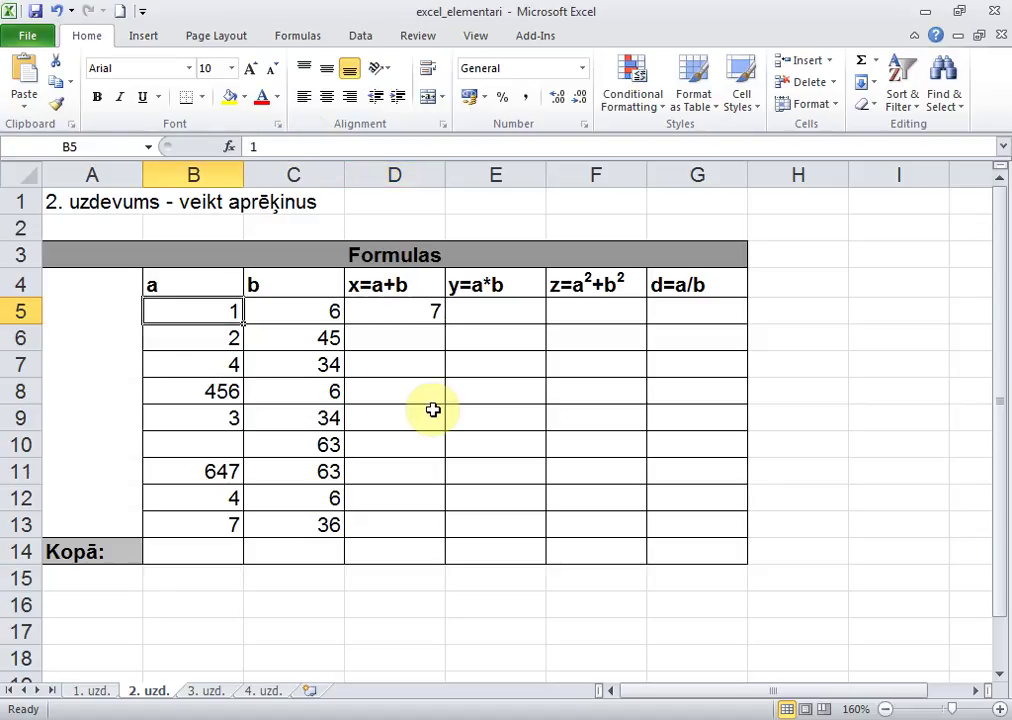
{"action": "type", "text": "4"}
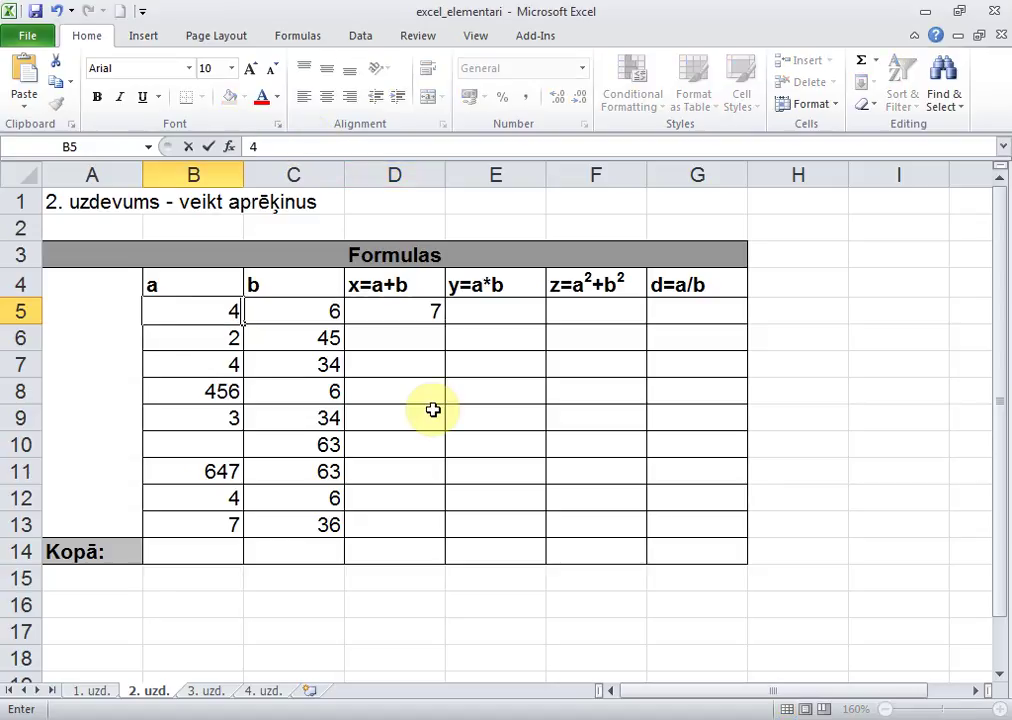
{"action": "key", "text": "Return"}
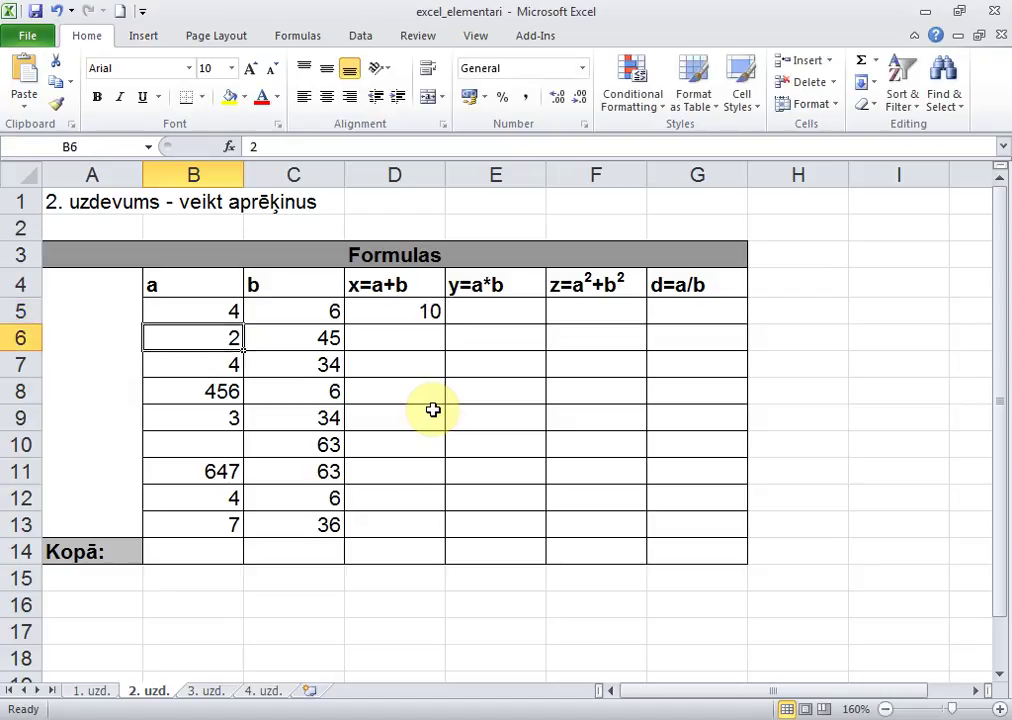
{"action": "key", "text": "Up"}
{"action": "key", "text": "Right"}
{"action": "key", "text": "Right"}
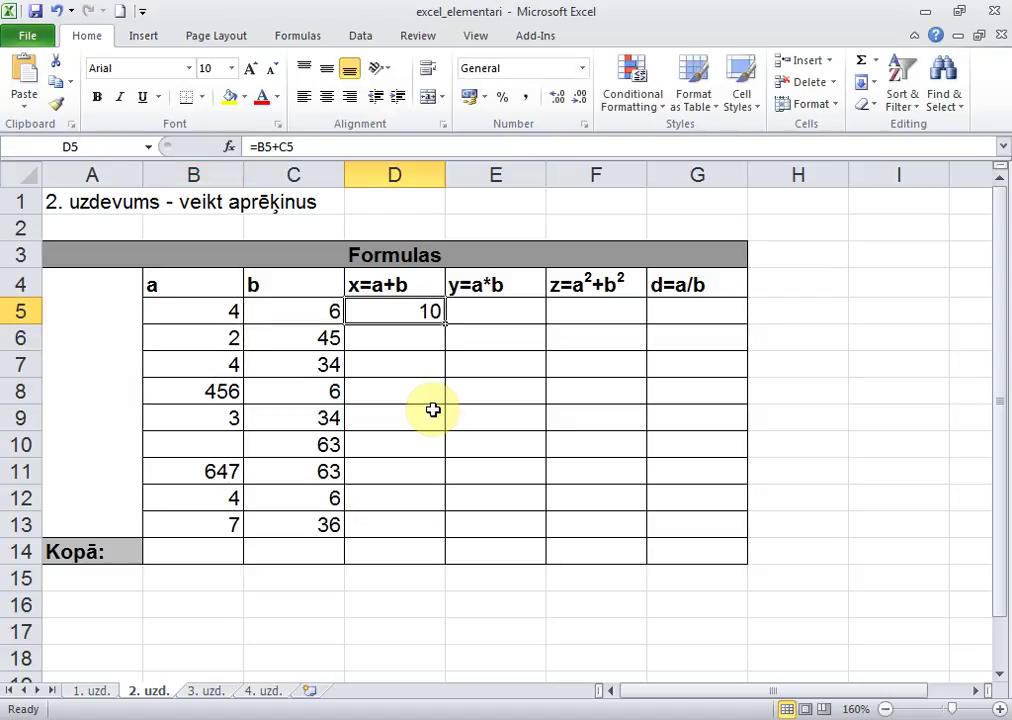
{"action": "key", "text": "Left"}
{"action": "key", "text": "Left"}
{"action": "type", "text": "1"}
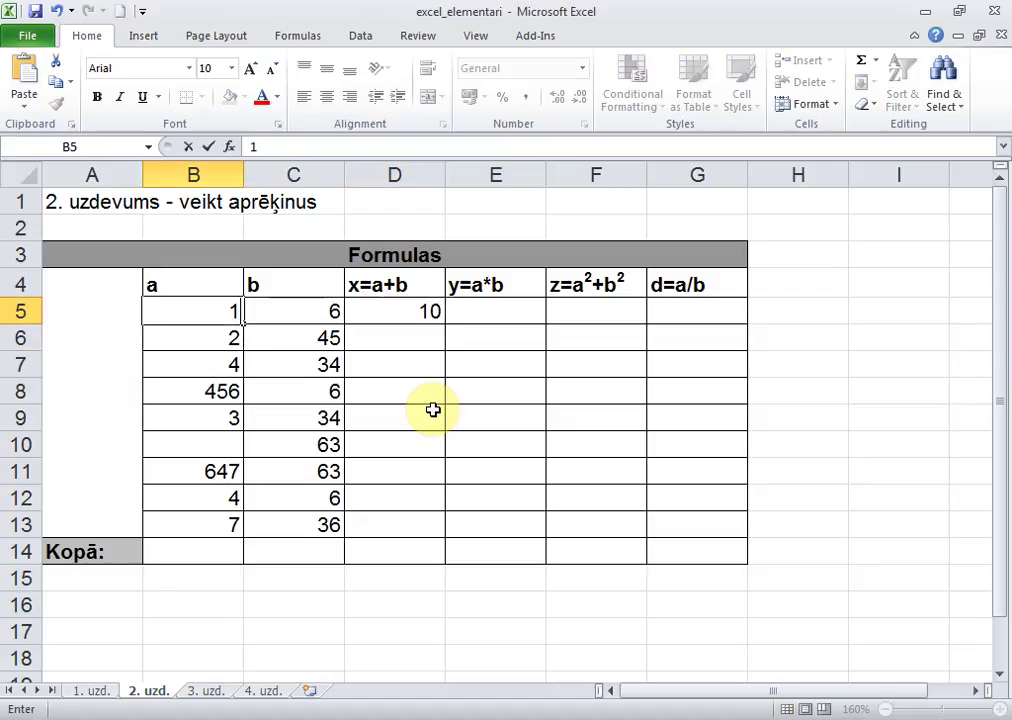
{"action": "type", "text": "3"}
{"action": "key", "text": "Escape"}
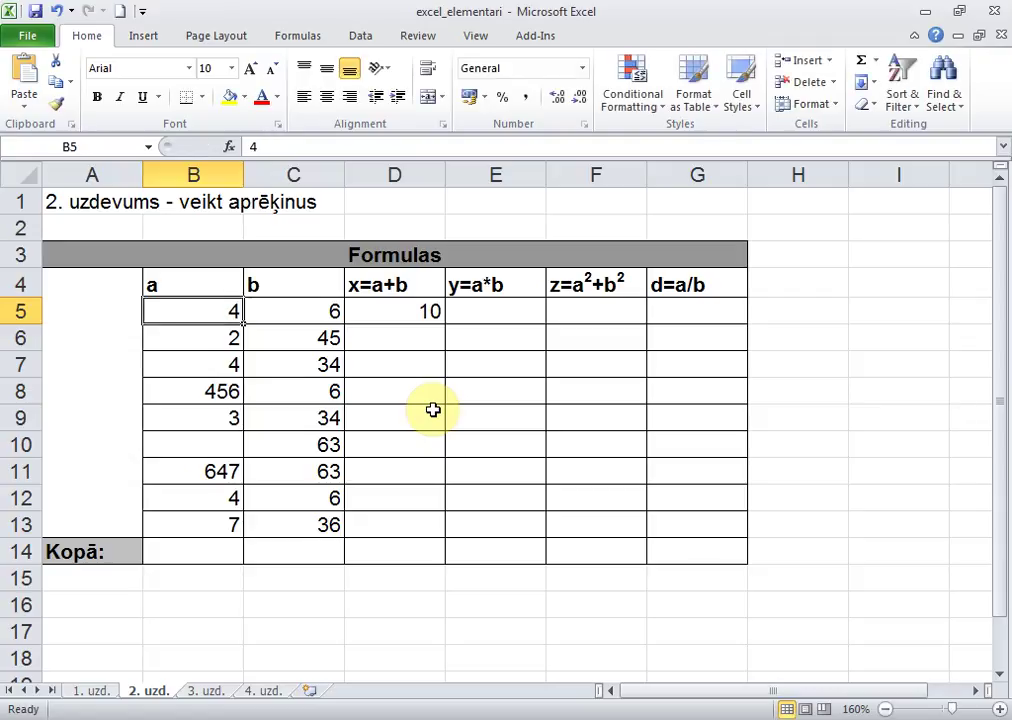
{"action": "type", "text": "1"}
{"action": "key", "text": "Return"}
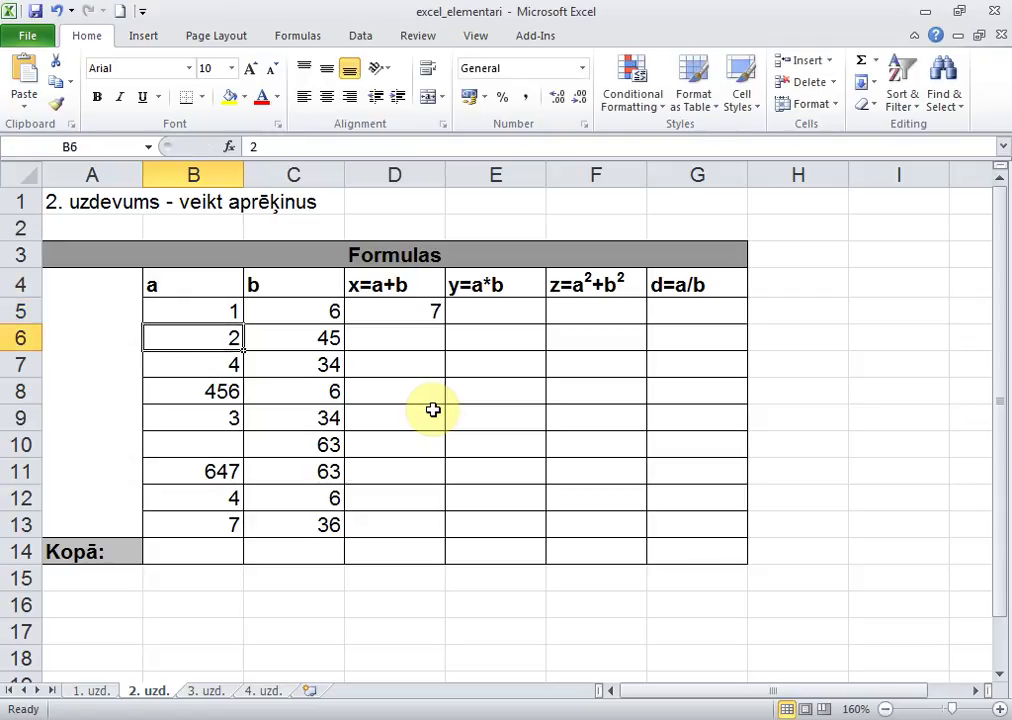
{"action": "key", "text": "Up"}
{"action": "key", "text": "Right"}
{"action": "key", "text": "Right"}
{"action": "key", "text": "Down"}
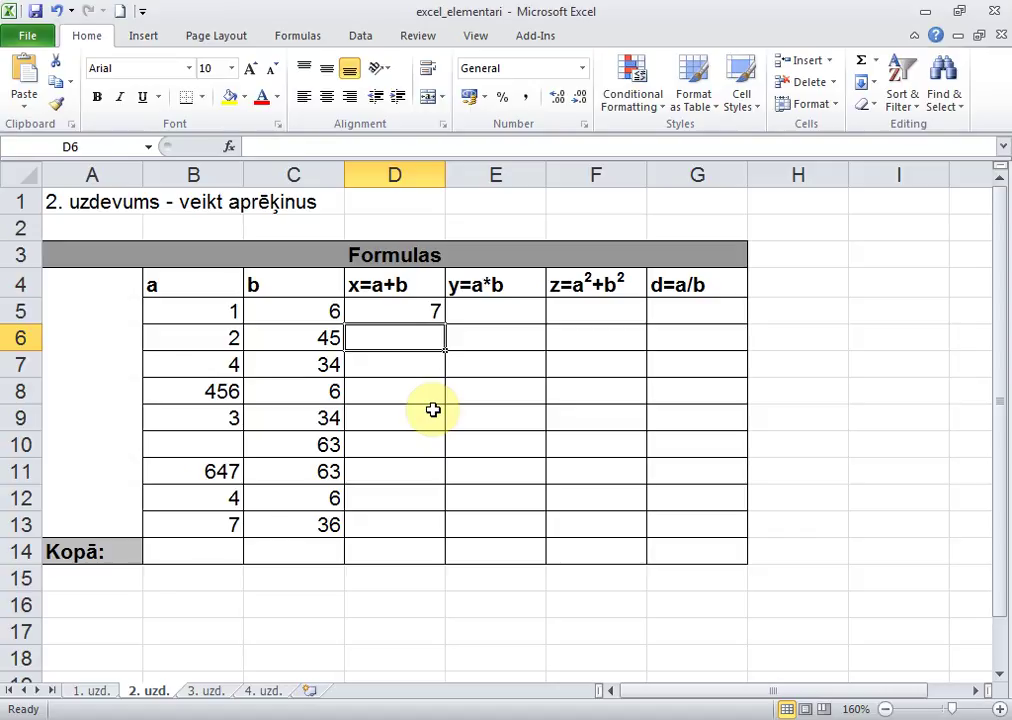
- Build =B6+C6 in D6 by pointing at B6 and C6, giving 47
{"action": "type", "text": "="}
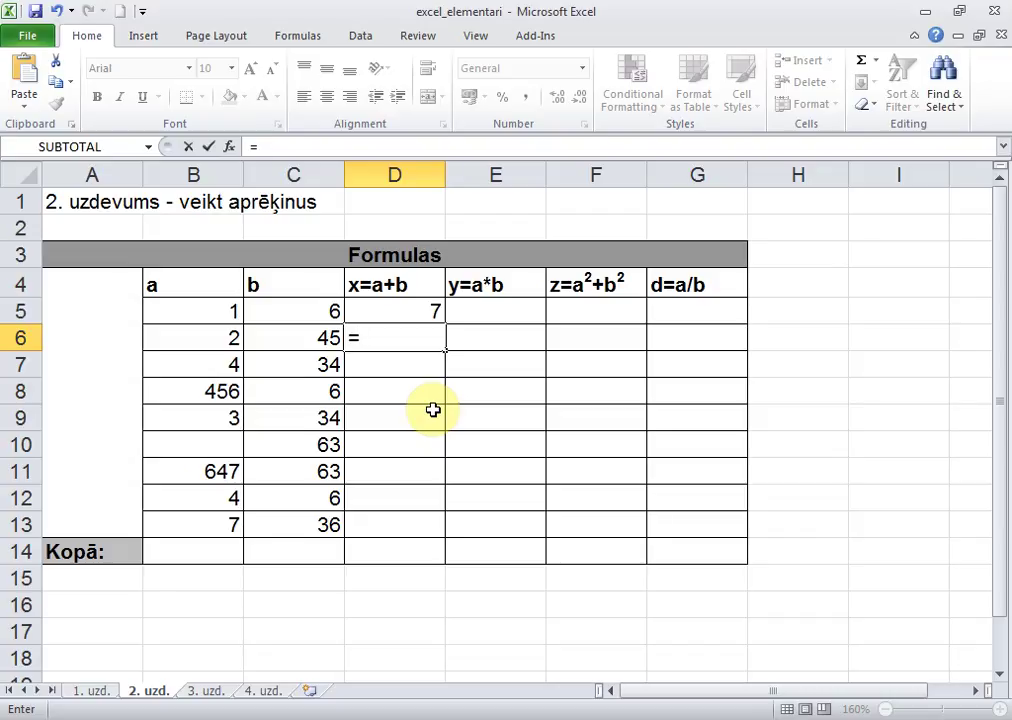
{"action": "left_click", "coordinate": [228, 339]}
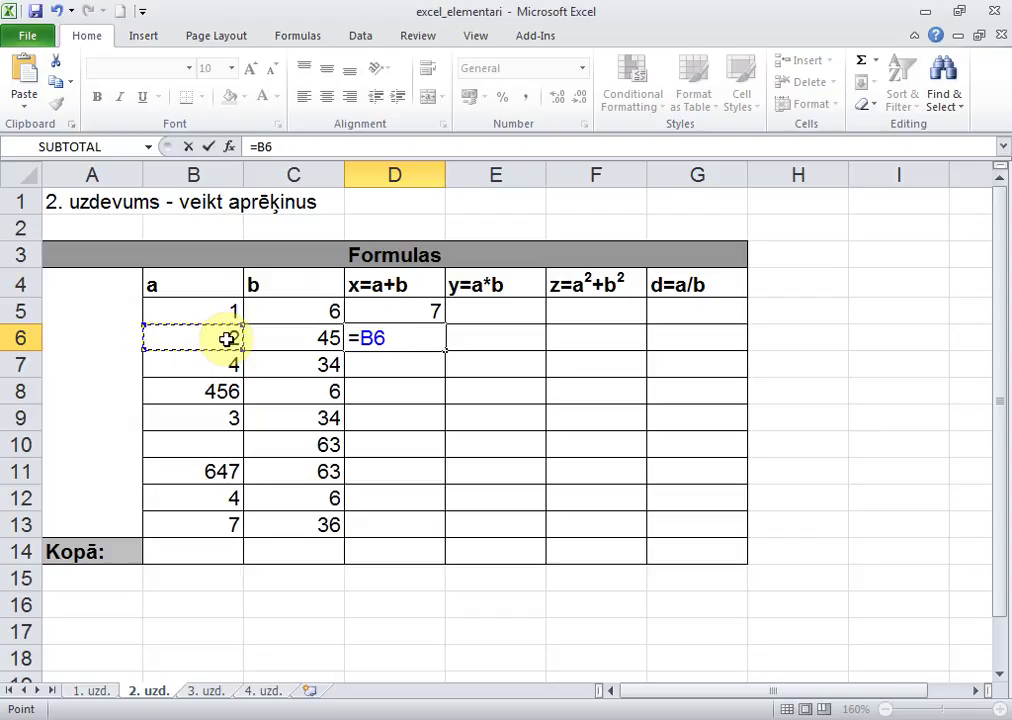
{"action": "type", "text": "+"}
{"action": "left_click", "coordinate": [284, 344]}
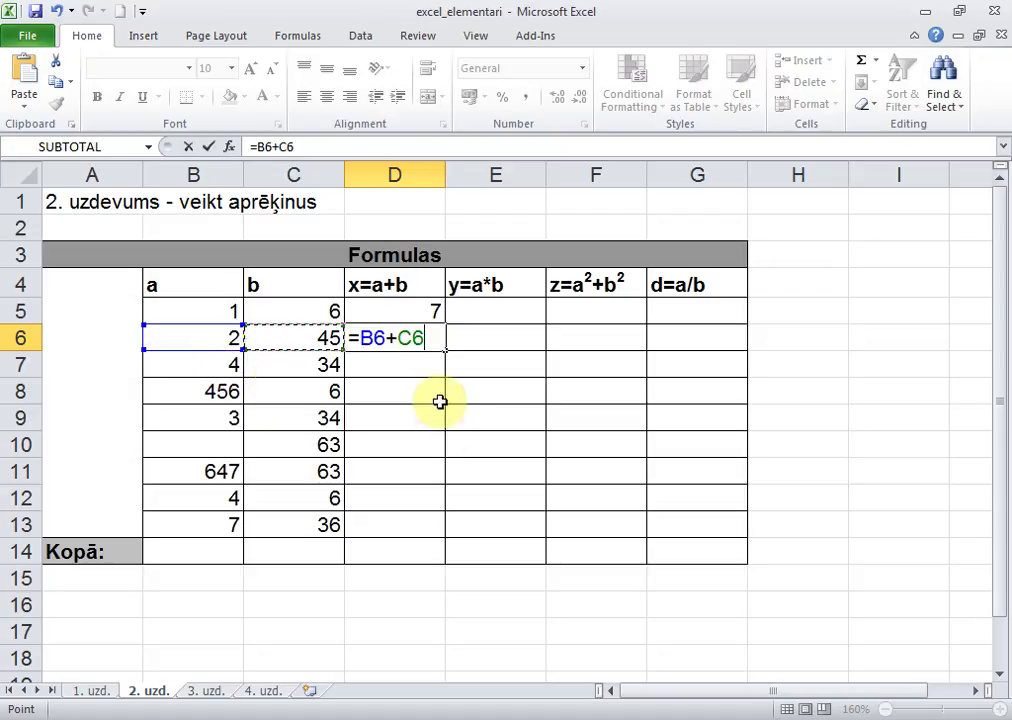
{"action": "left_click", "coordinate": [405, 373]}
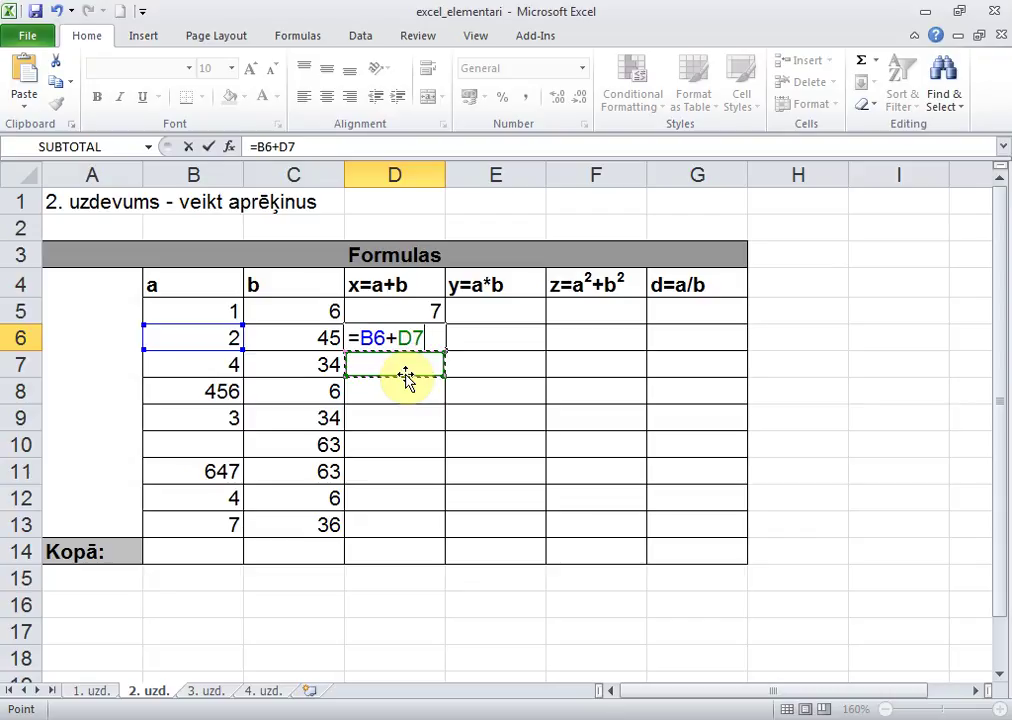
{"action": "left_click", "coordinate": [295, 332]}
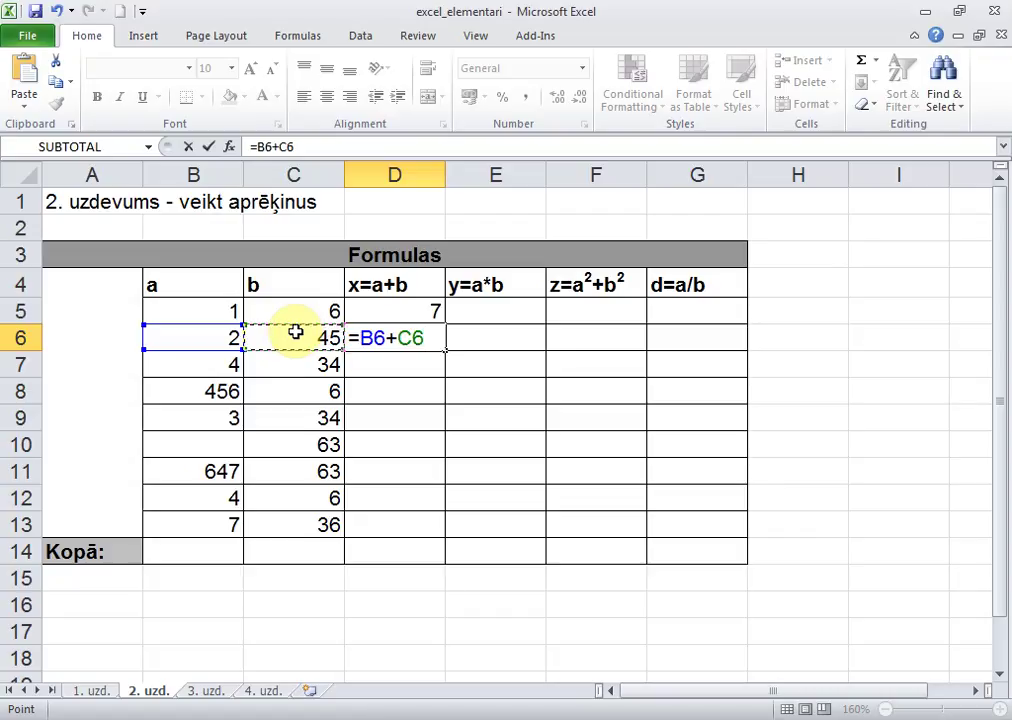
{"action": "key", "text": "Return"}
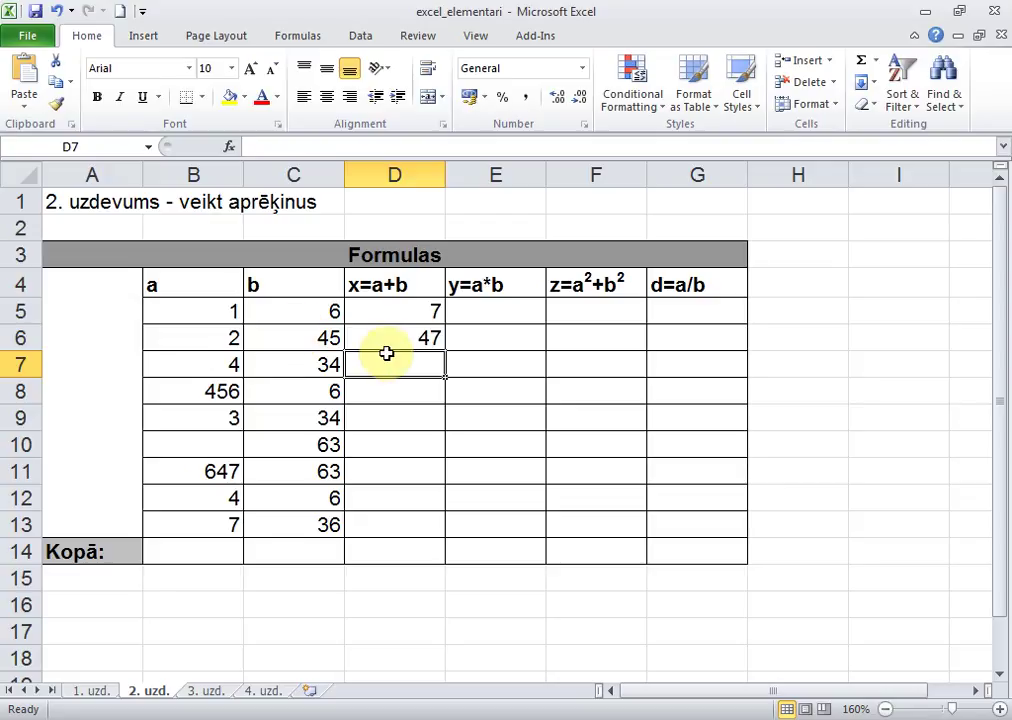
- Build =B7+C7 in D7 by pointing at B7 and C7, then reselect D7
{"action": "type", "text": "="}
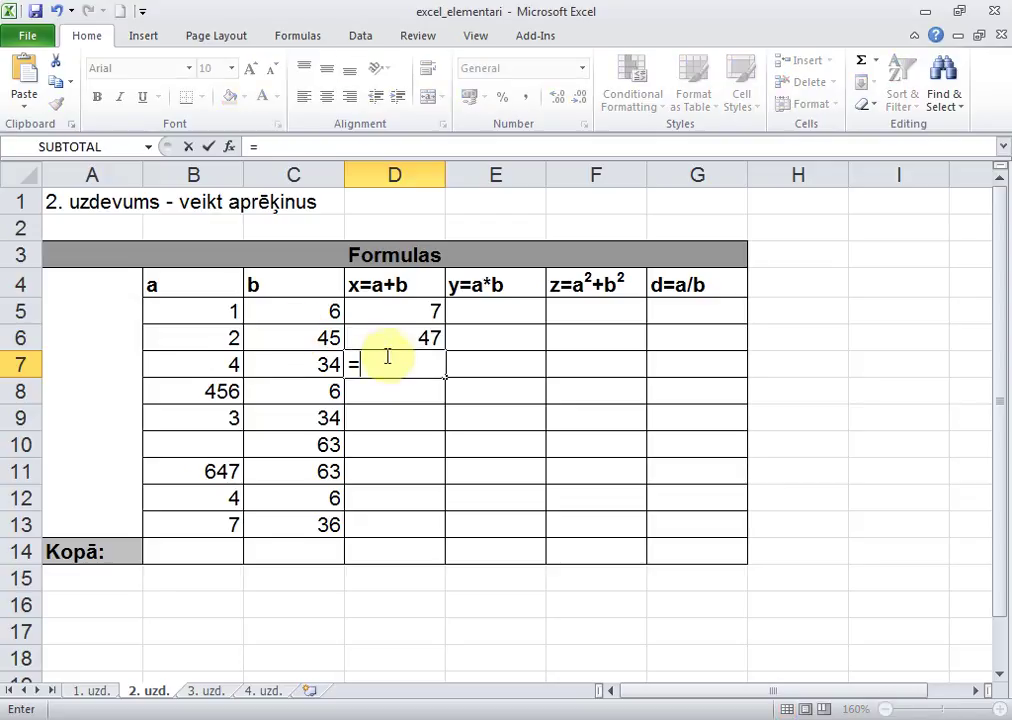
{"action": "left_click", "coordinate": [221, 361]}
{"action": "type", "text": "+"}
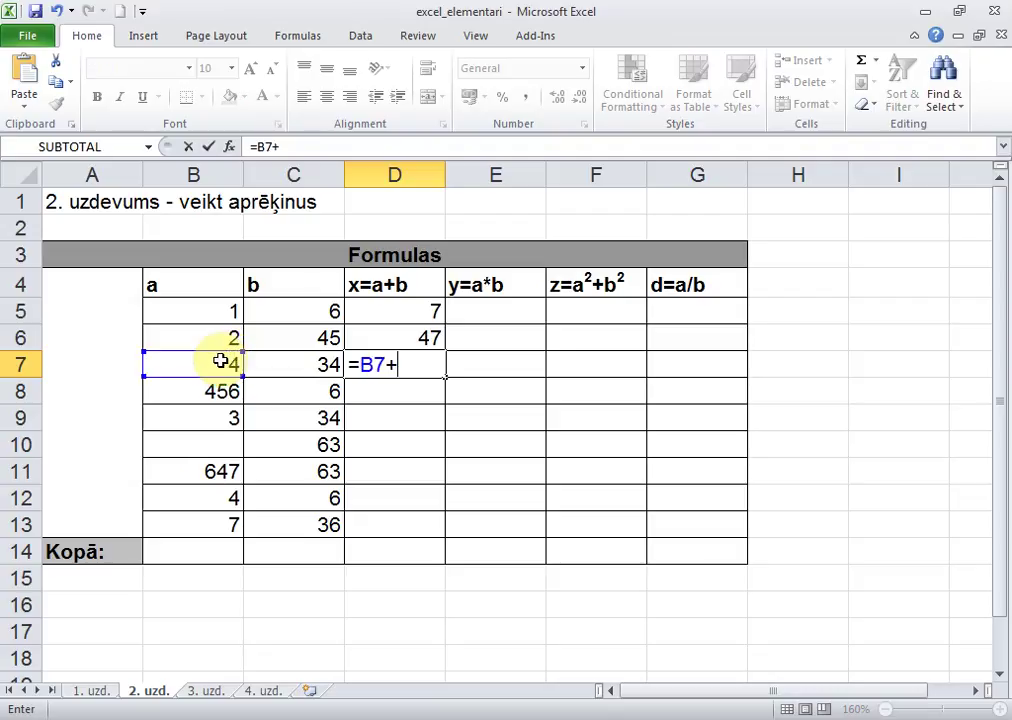
{"action": "left_click", "coordinate": [271, 368]}
{"action": "key", "text": "Return"}
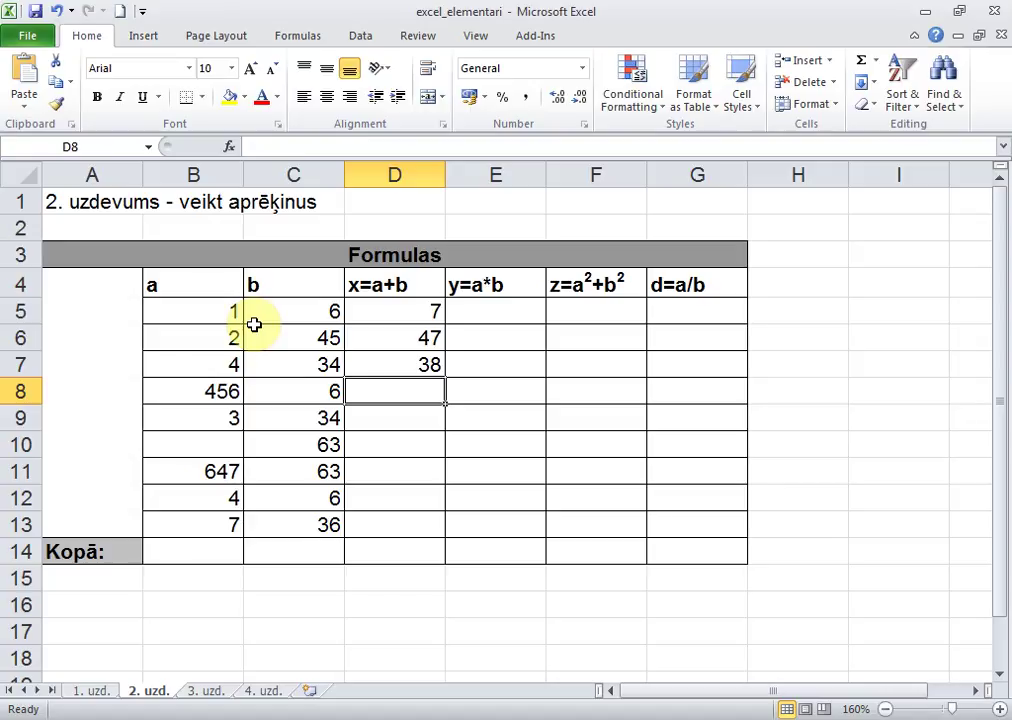
{"action": "left_click", "coordinate": [368, 361]}
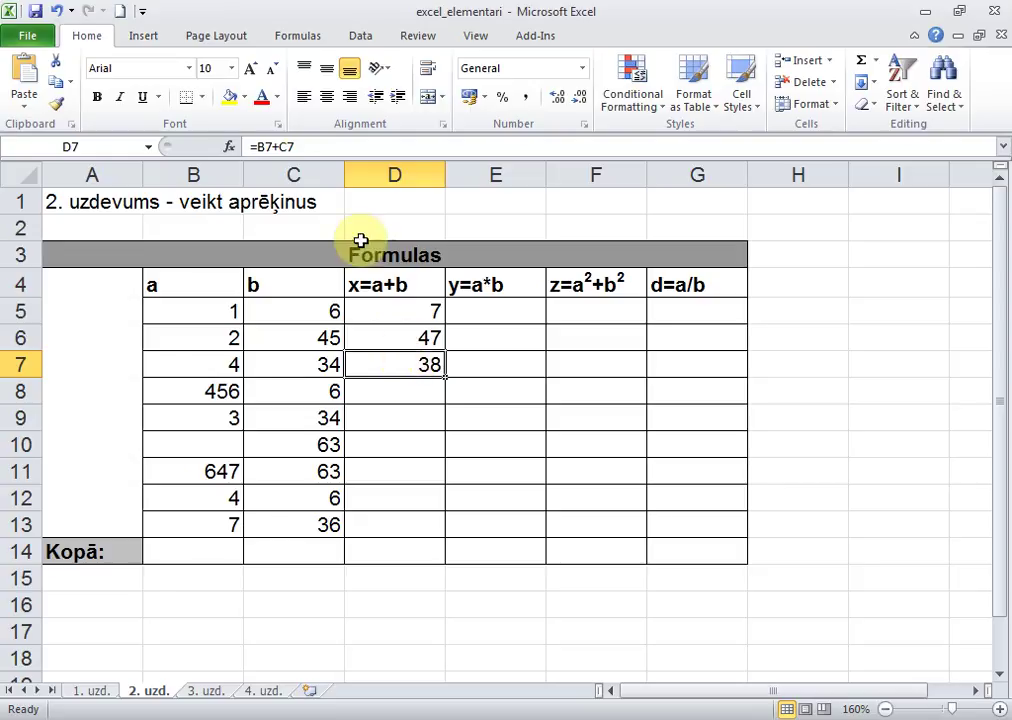
- Re-confirm D7's =B7+C7 formula showing 38 and review the D6 and D7 formulas
{"action": "double_click", "coordinate": [379, 362]}
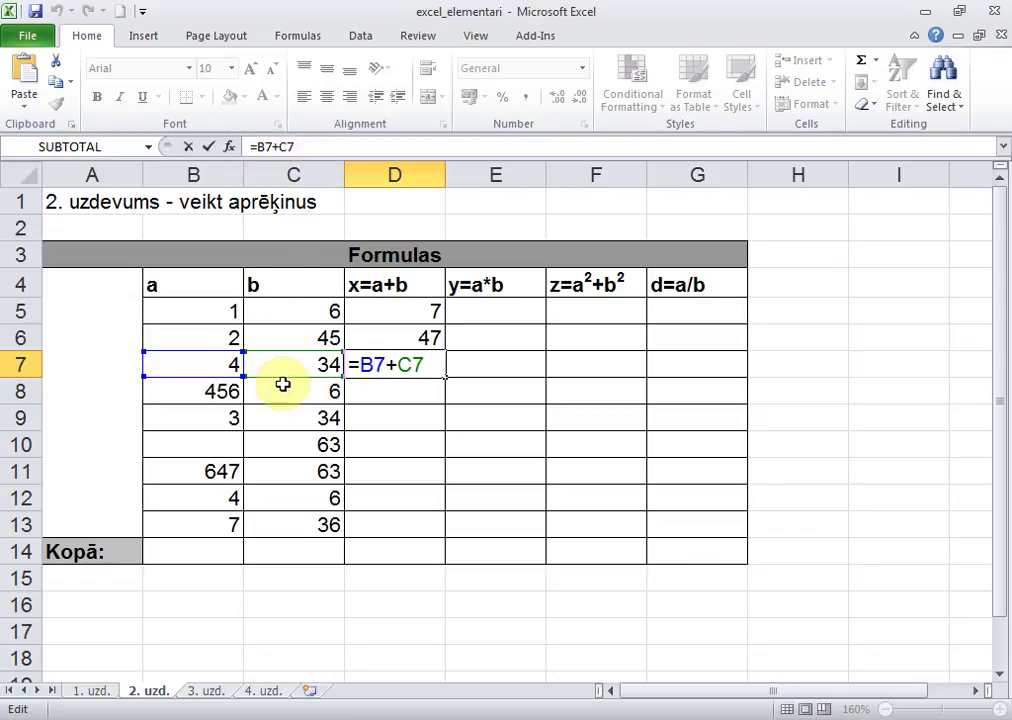
{"action": "left_click", "coordinate": [321, 148]}
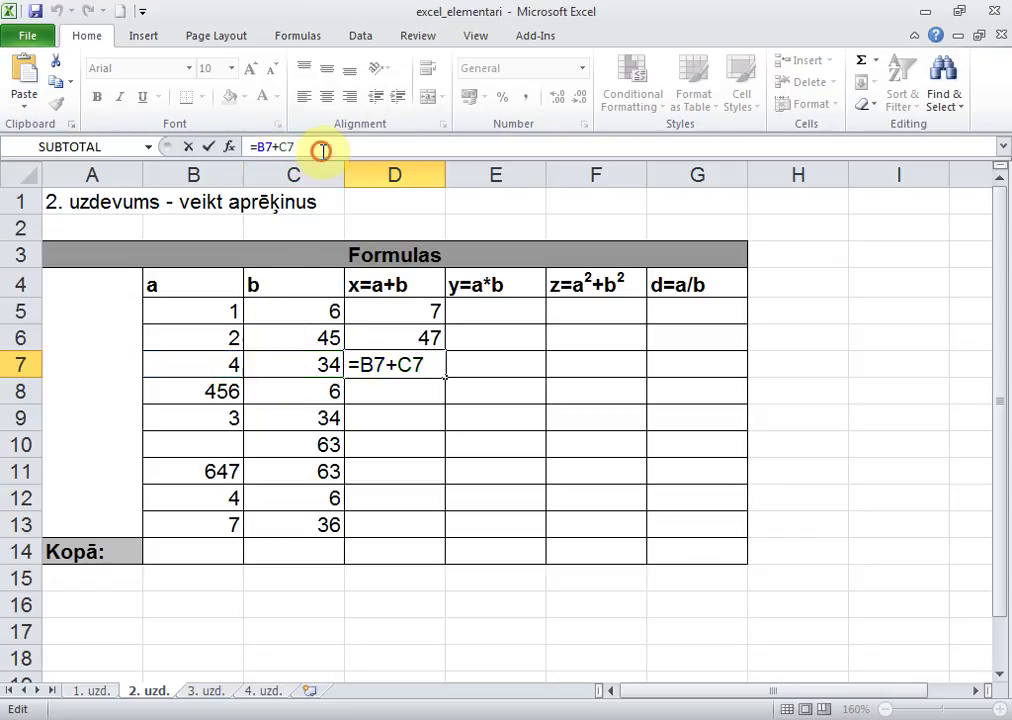
{"action": "key", "text": "Return"}
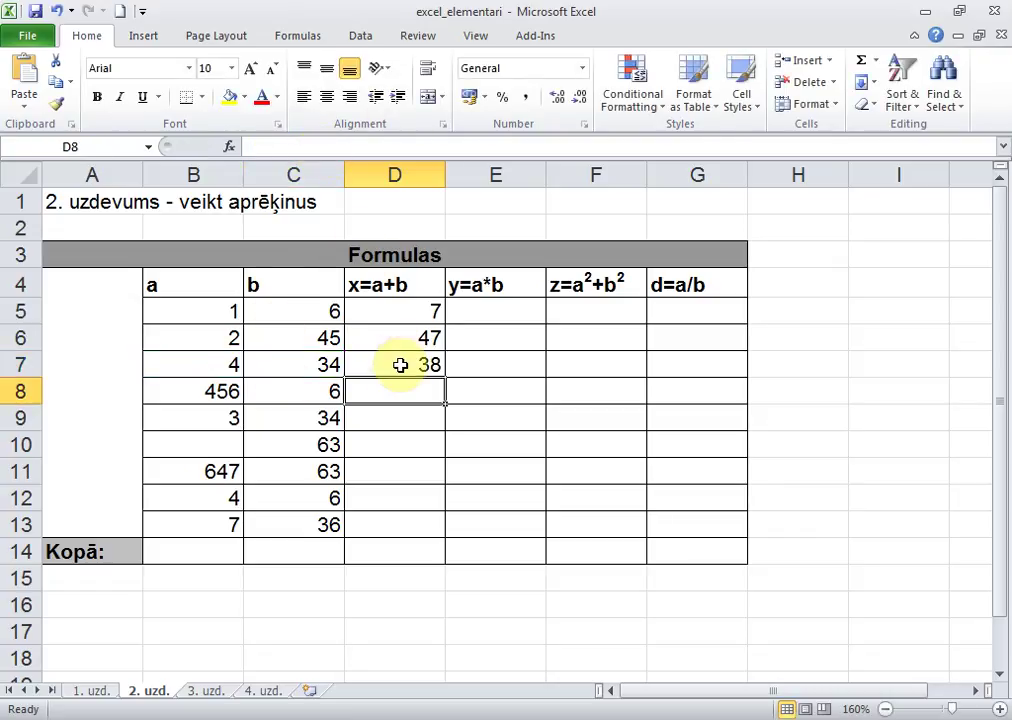
{"action": "left_click", "coordinate": [400, 365]}
{"action": "left_click", "coordinate": [330, 147]}
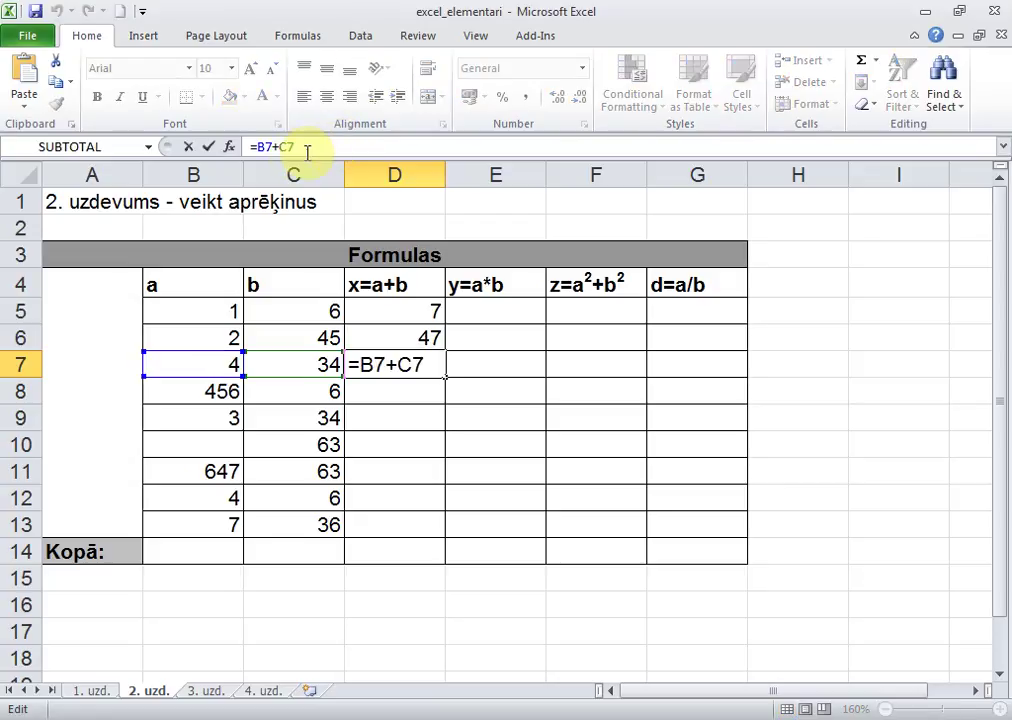
{"action": "key", "text": "Return"}
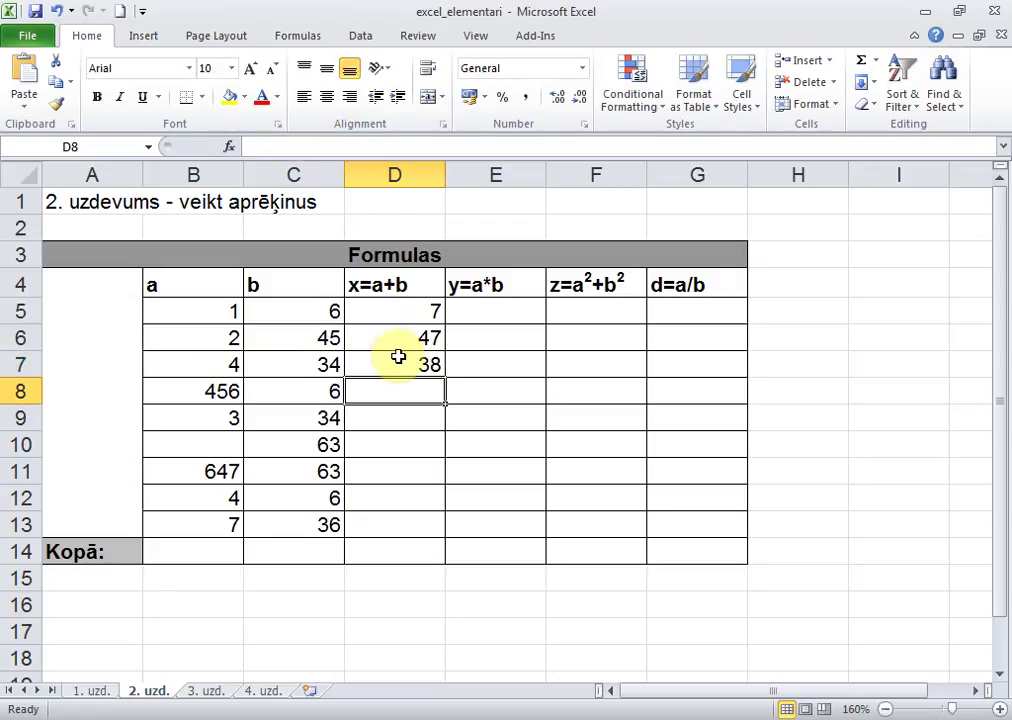
{"action": "left_click", "coordinate": [400, 343]}
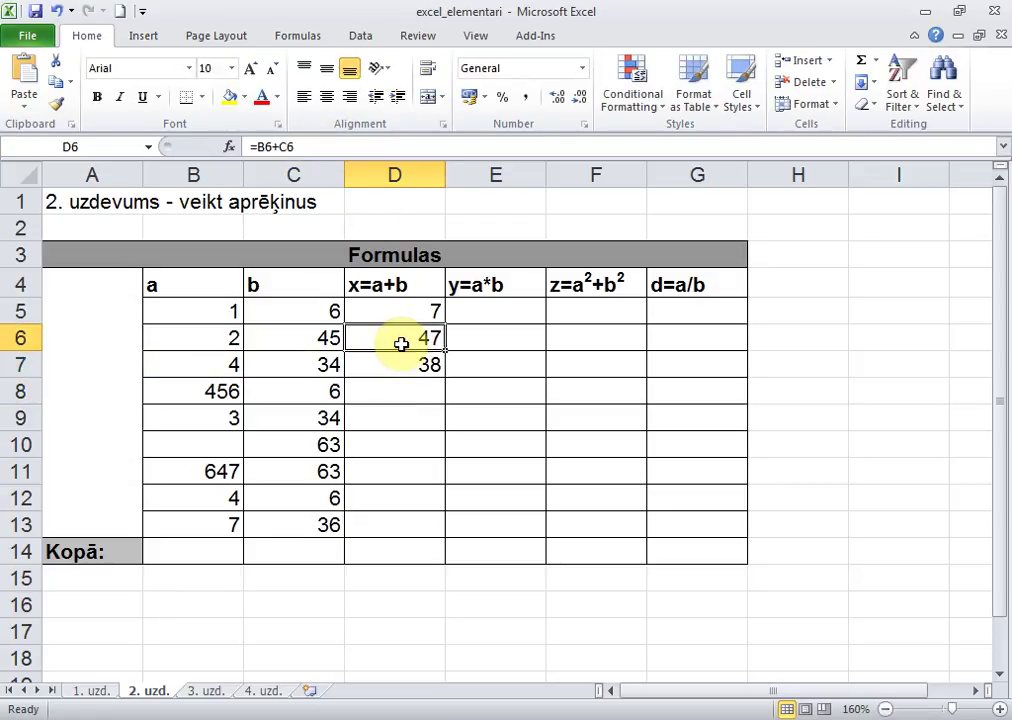
{"action": "left_click", "coordinate": [400, 365]}
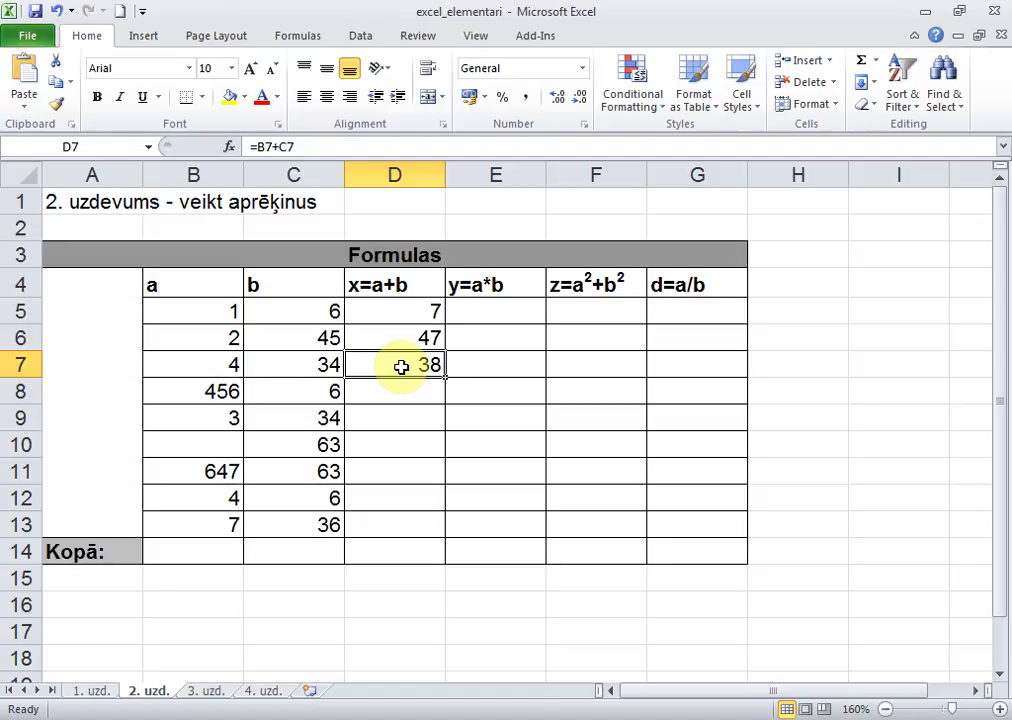
{"action": "left_click", "coordinate": [428, 317]}
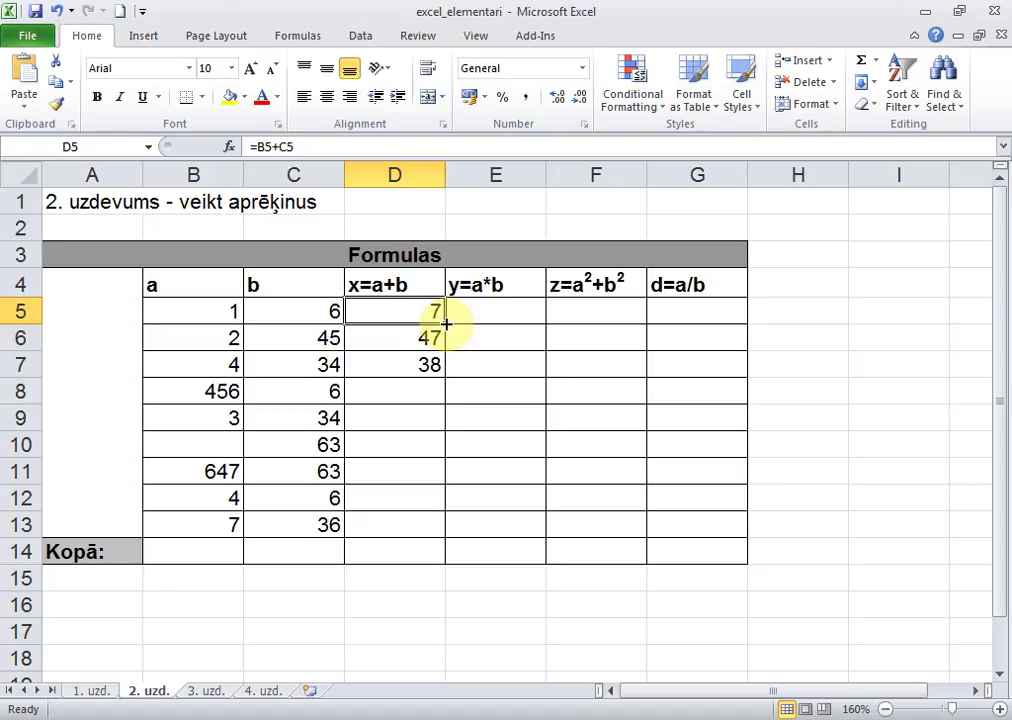
- Fill =B5+C5 down to D13 (462, 37, 63, 710, 10, 43) and verify each copy
{"action": "left_click_drag", "start_coordinate": [446, 323], "coordinate": [448, 353]}
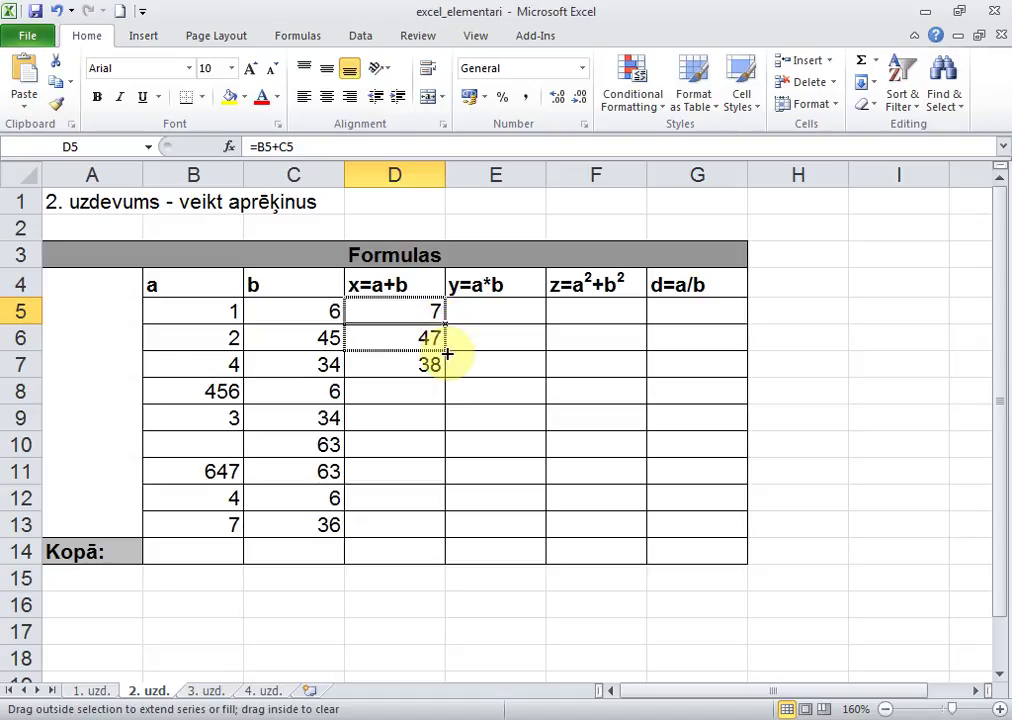
{"action": "left_click_drag", "start_coordinate": [448, 353], "coordinate": [441, 530]}
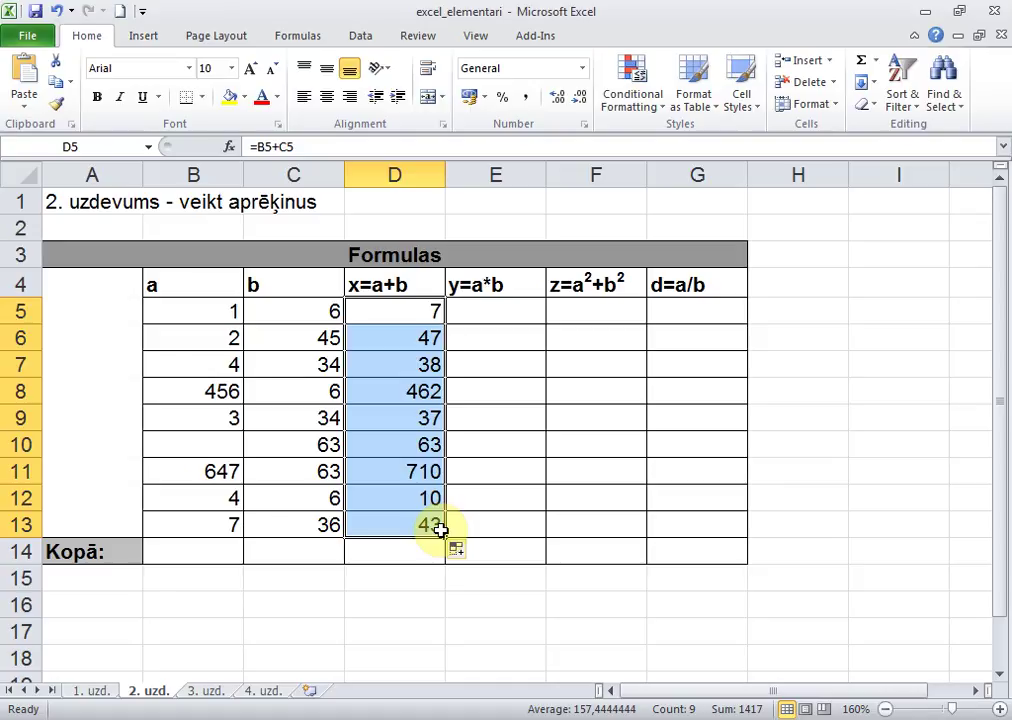
{"action": "left_click", "coordinate": [428, 317]}
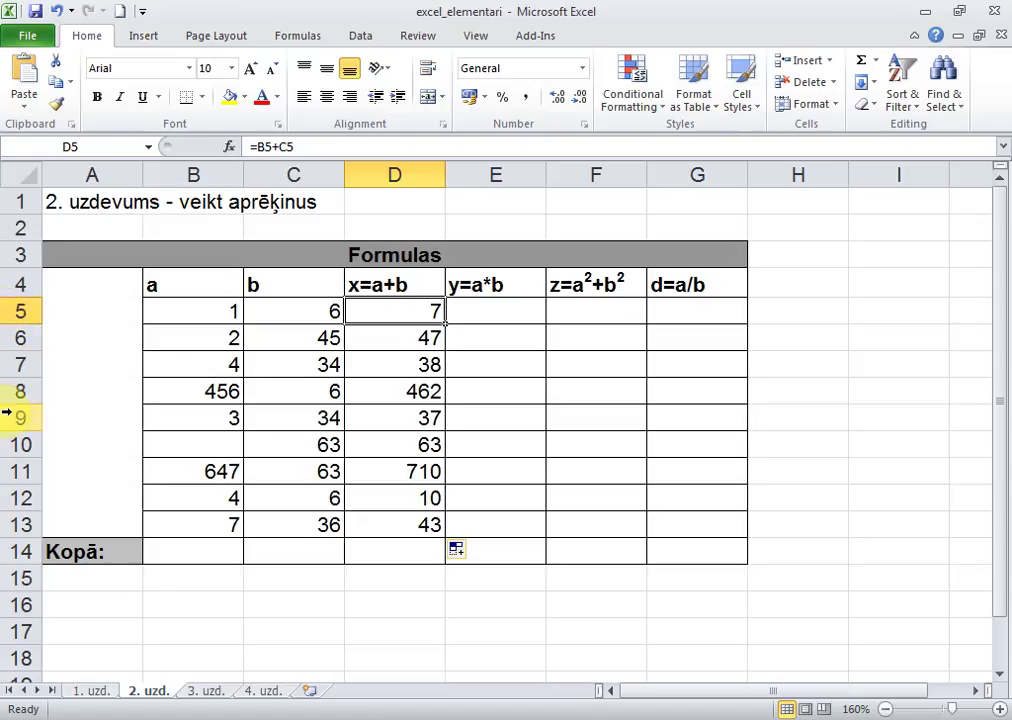
{"action": "left_click", "coordinate": [378, 337]}
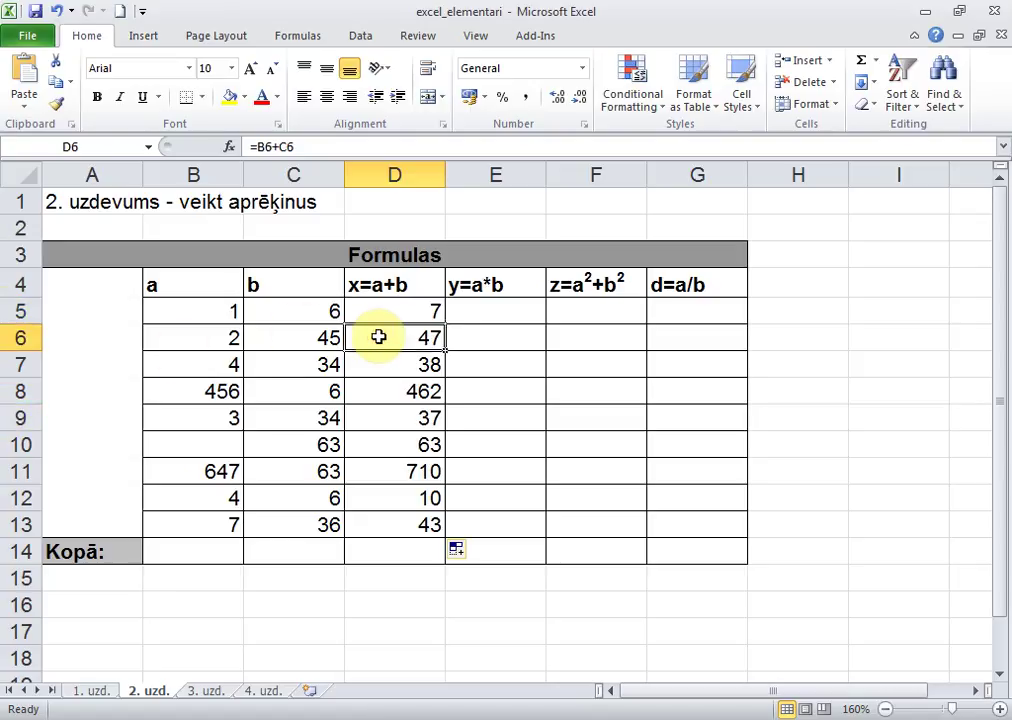
{"action": "key", "text": "Down"}
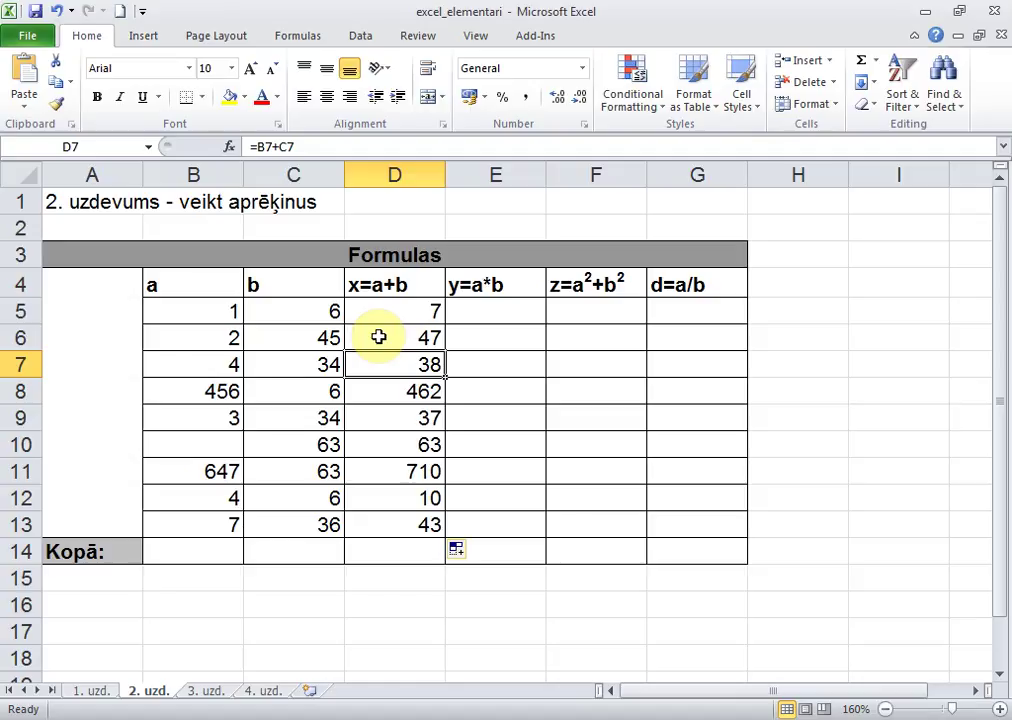
{"action": "key", "text": "Down"}
{"action": "key", "text": "Down"}
{"action": "key", "text": "Down"}
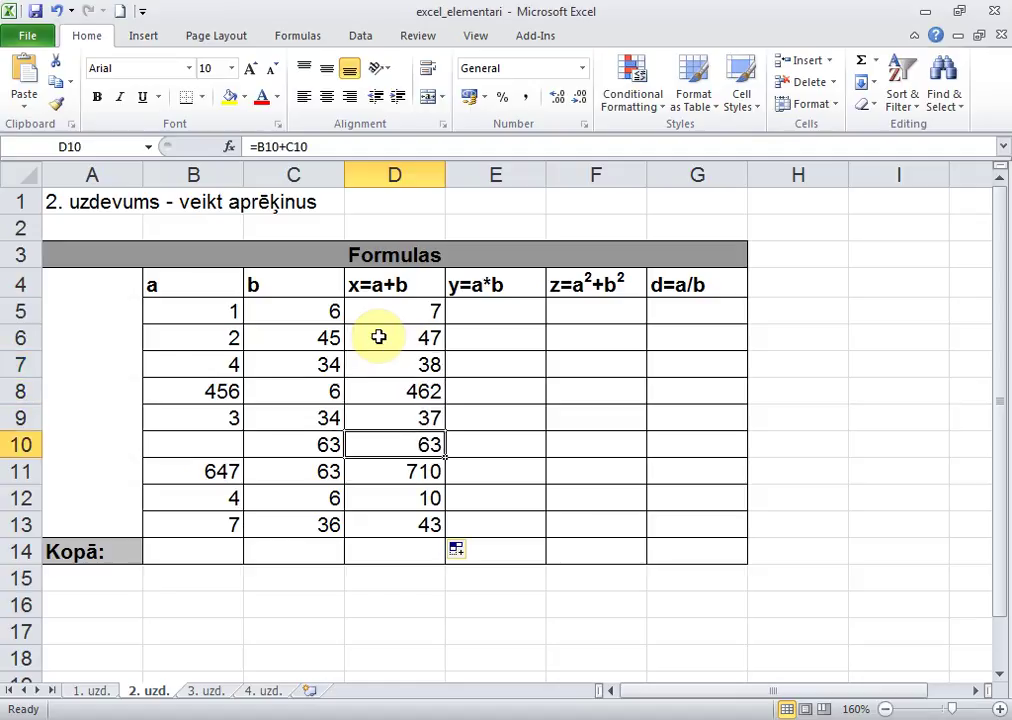
{"action": "key", "text": "Down"}
{"action": "key", "text": "Down"}
{"action": "key", "text": "Down"}
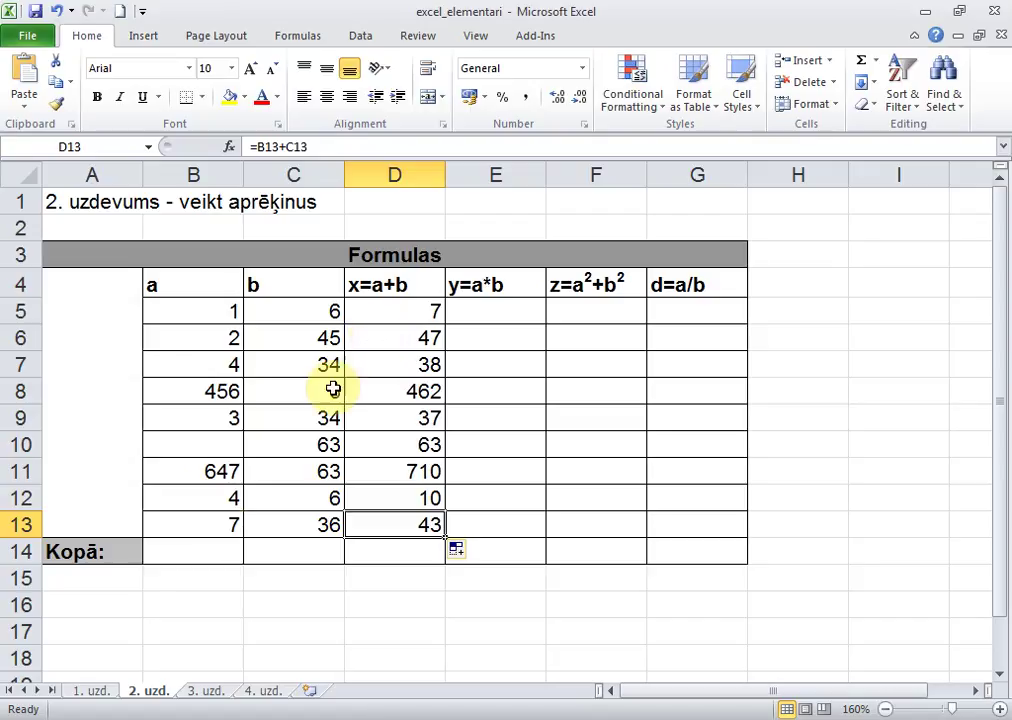
{"action": "left_click", "coordinate": [194, 546]}
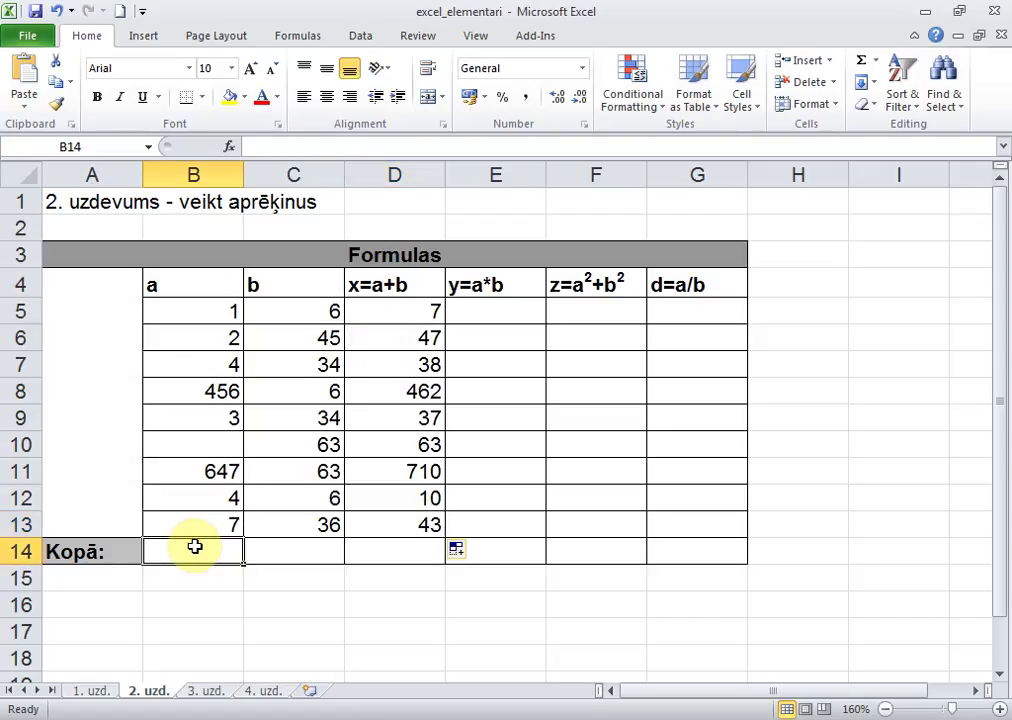
- Enter =B5+B6+B7+B8+B9+B10+B11+B12+B13 in B14, totalling column a as 1124
{"action": "type", "text": "="}
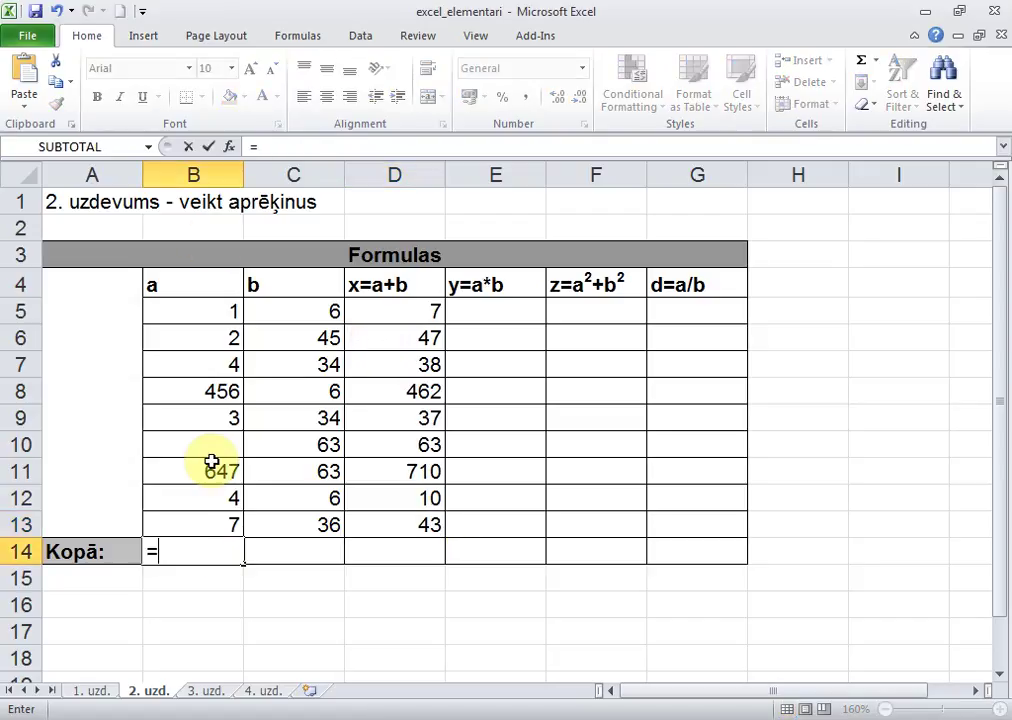
{"action": "left_click", "coordinate": [213, 312]}
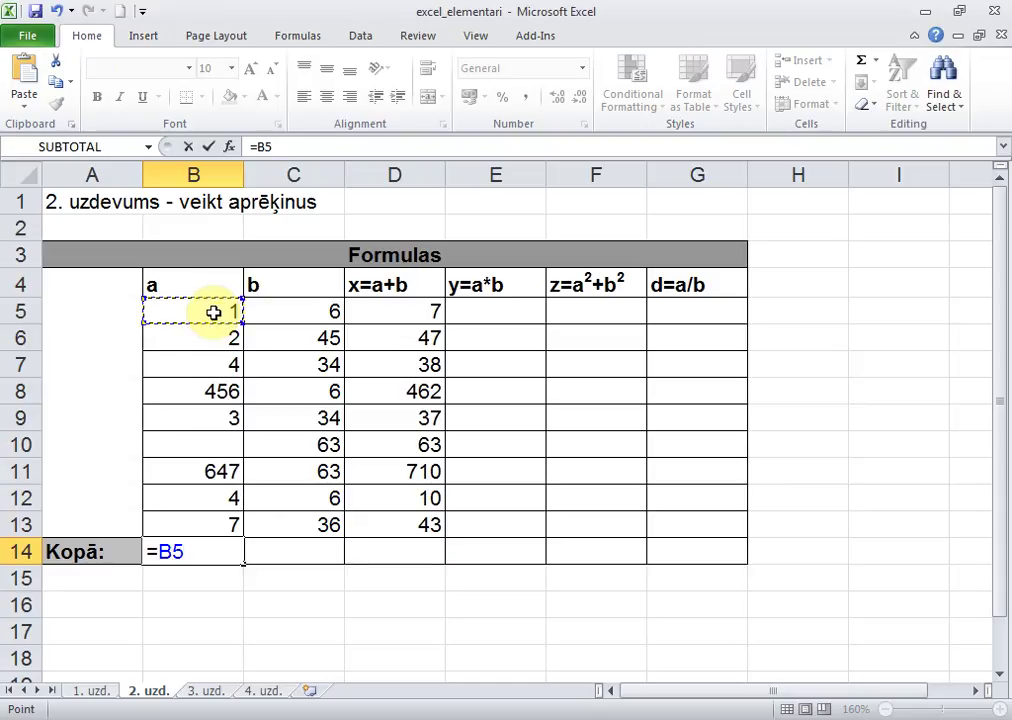
{"action": "type", "text": "+"}
{"action": "left_click", "coordinate": [226, 341]}
{"action": "type", "text": "+"}
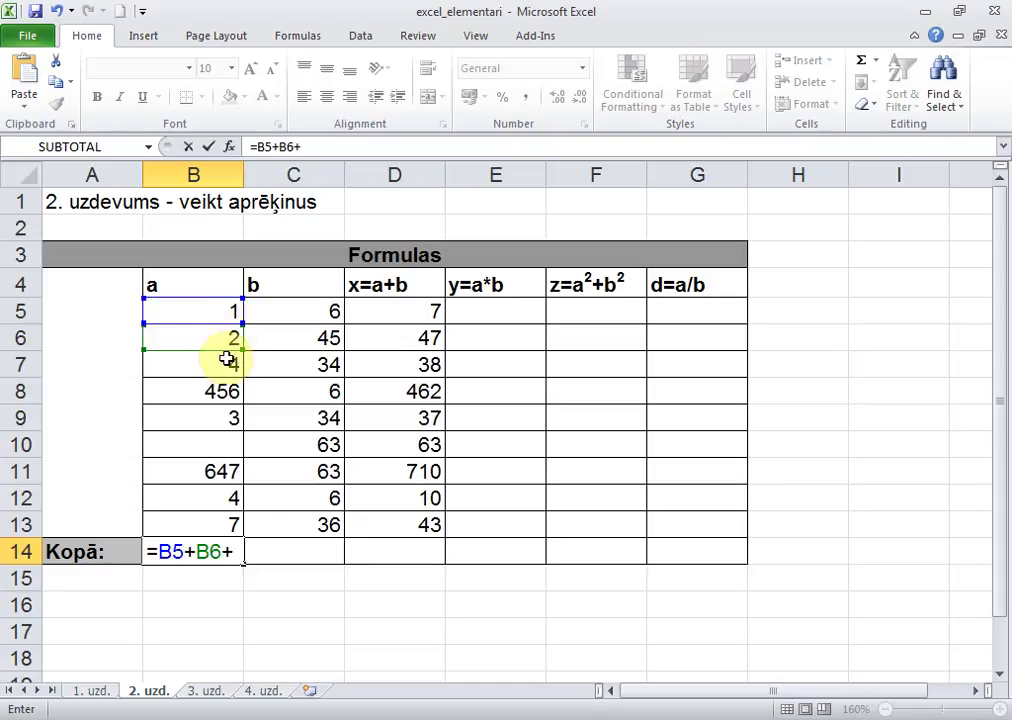
{"action": "left_click", "coordinate": [226, 362]}
{"action": "type", "text": "+"}
{"action": "left_click", "coordinate": [226, 392]}
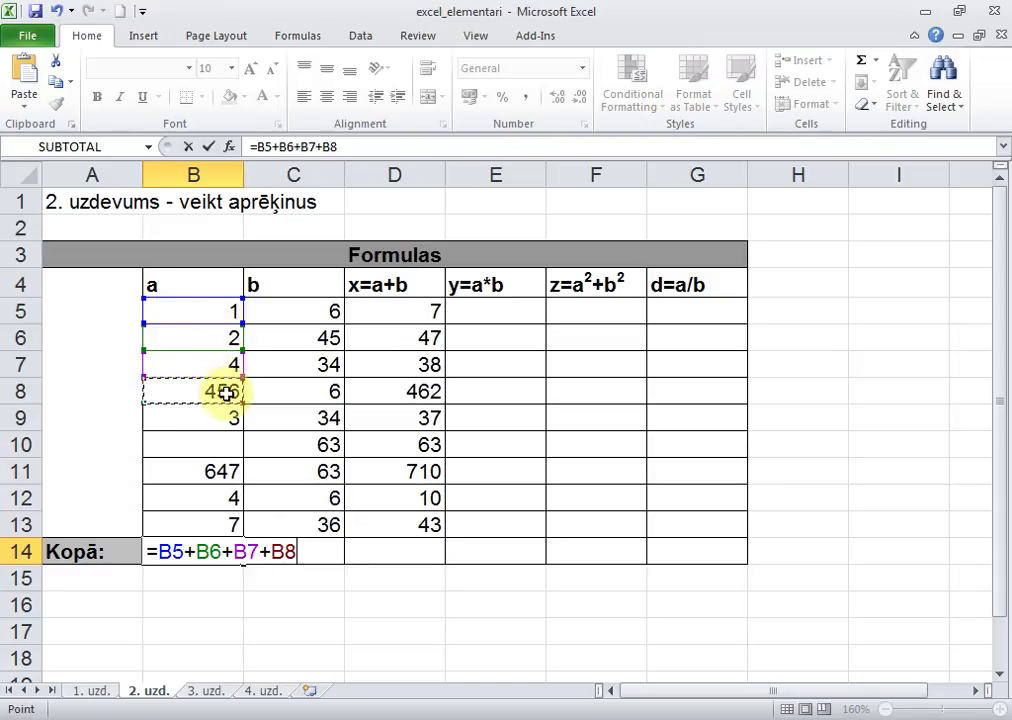
{"action": "type", "text": "+"}
{"action": "left_click", "coordinate": [228, 422]}
{"action": "type", "text": "+"}
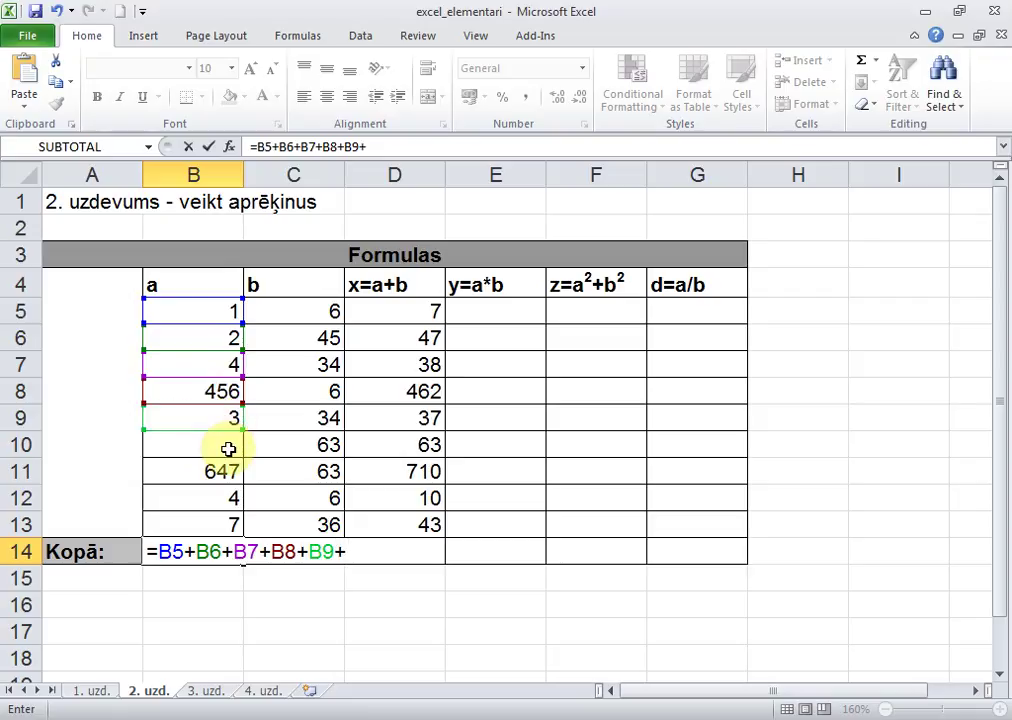
{"action": "left_click", "coordinate": [228, 449]}
{"action": "type", "text": "+"}
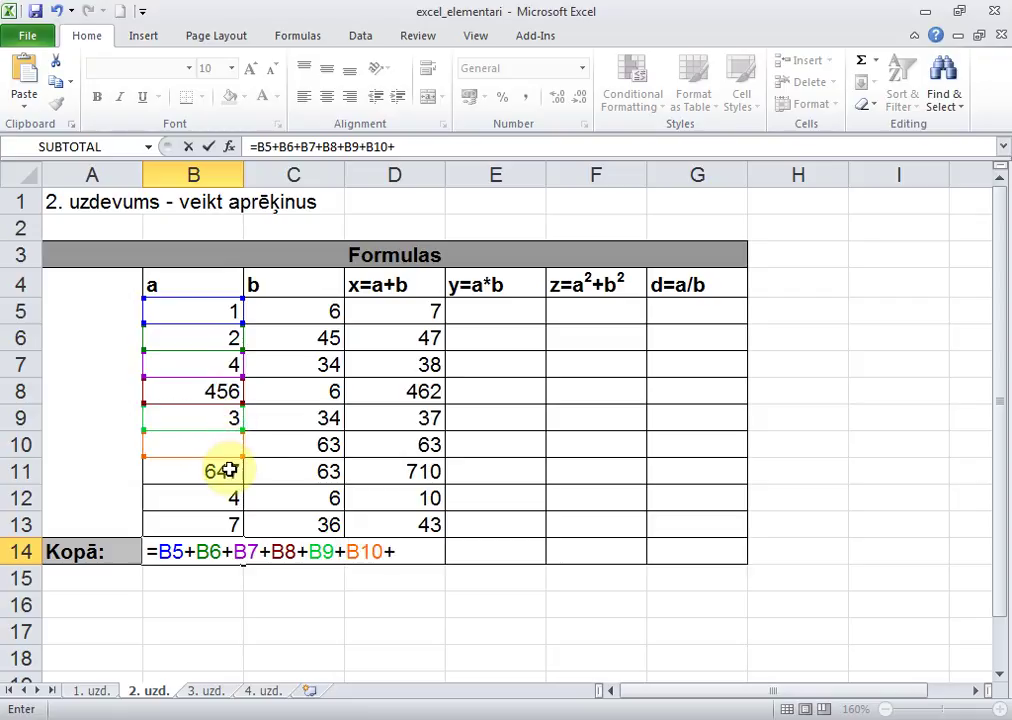
{"action": "left_click", "coordinate": [233, 472]}
{"action": "type", "text": "+"}
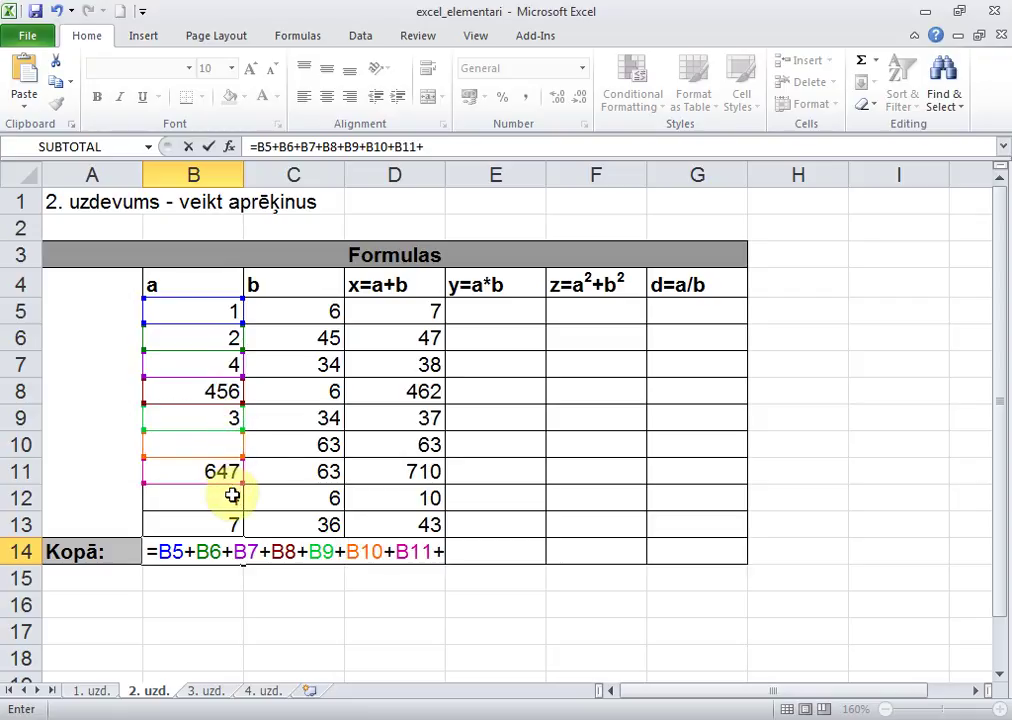
{"action": "left_click", "coordinate": [232, 496]}
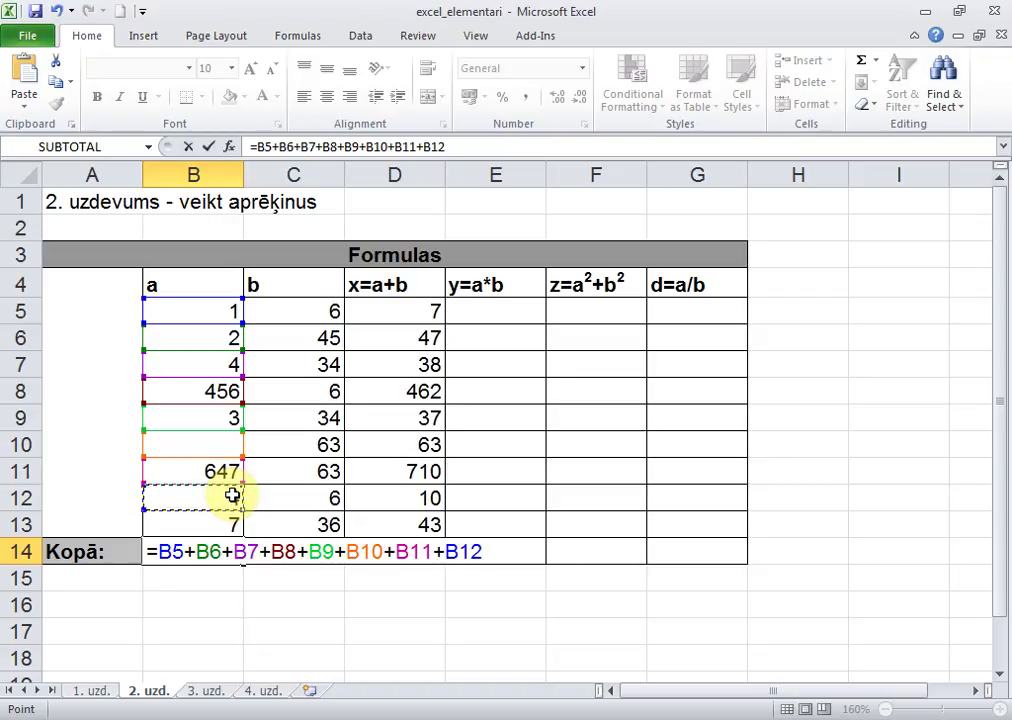
{"action": "type", "text": "+"}
{"action": "left_click", "coordinate": [232, 525]}
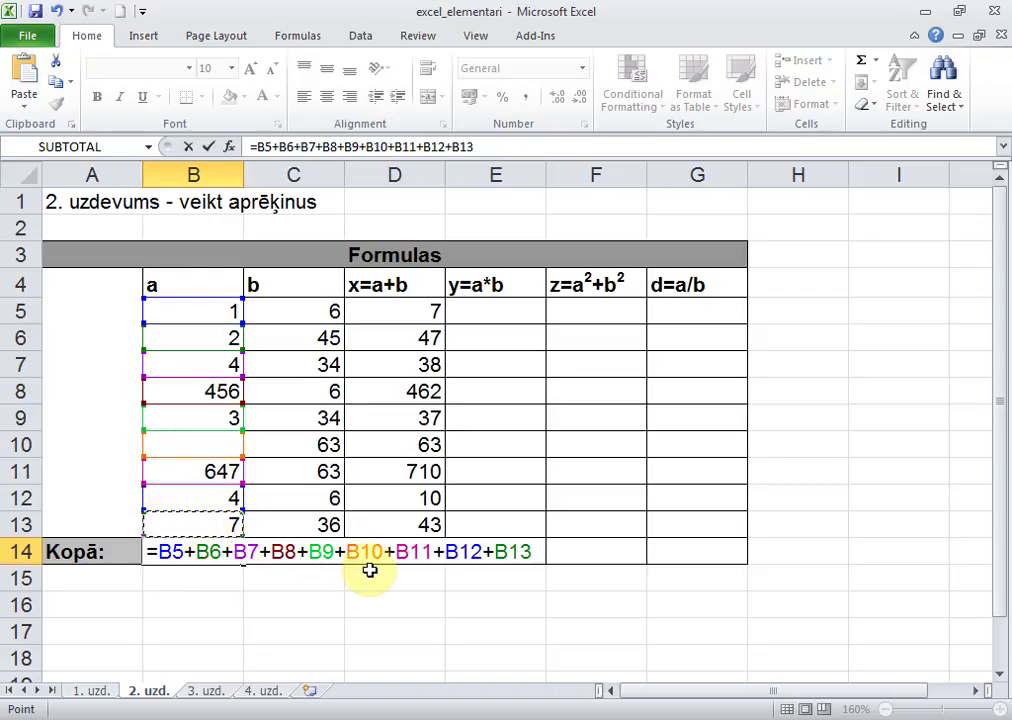
{"action": "key", "text": "Return"}
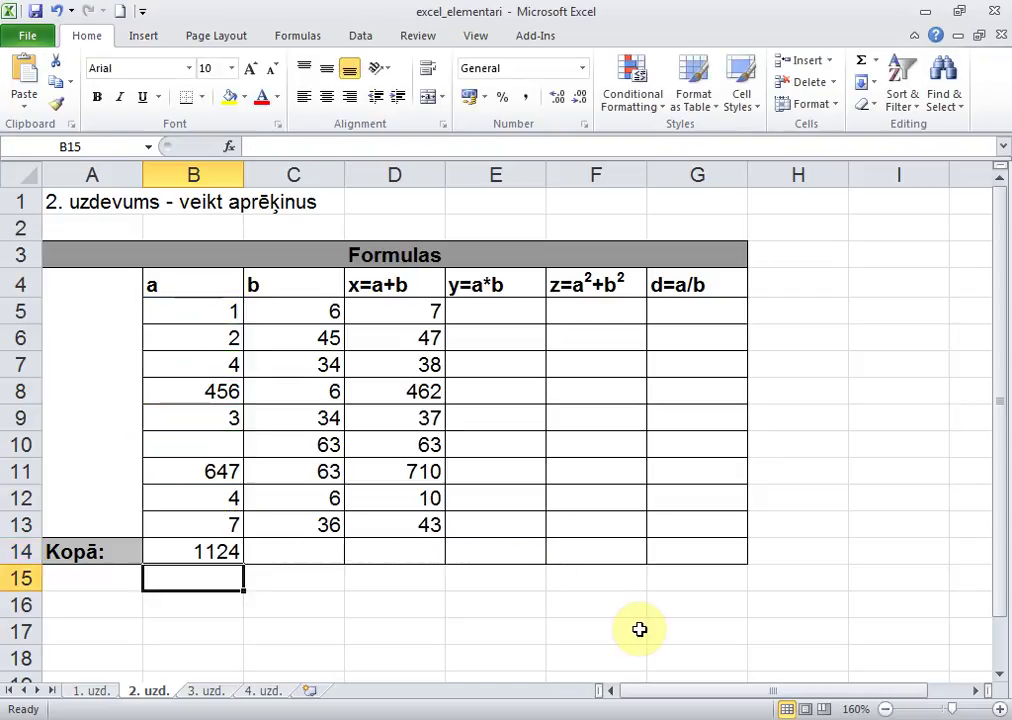
- Review the B14 total formula in the formula bar, leaving it unchanged
{"action": "key", "text": "Up"}
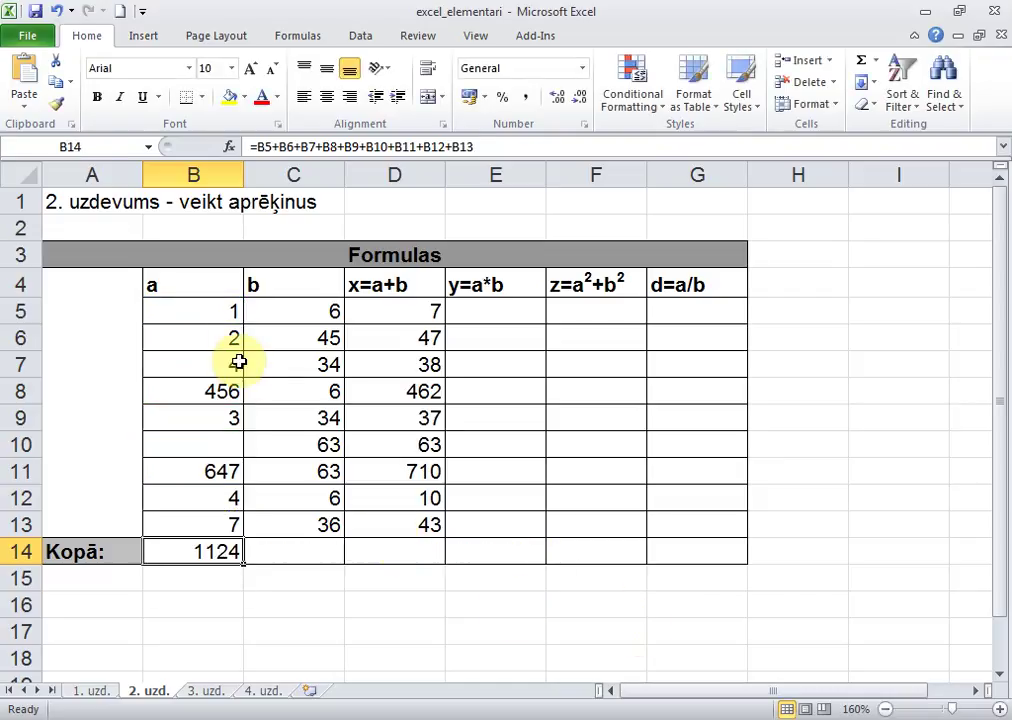
{"action": "left_click", "coordinate": [381, 148]}
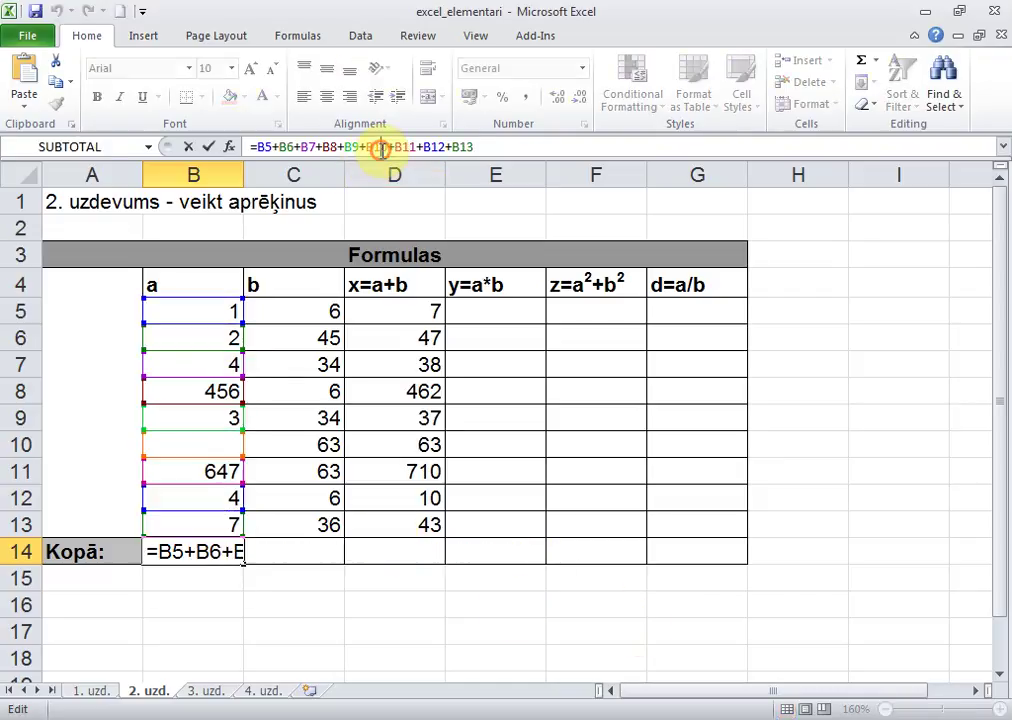
{"action": "key", "text": "Return"}
{"action": "left_click", "coordinate": [228, 545]}
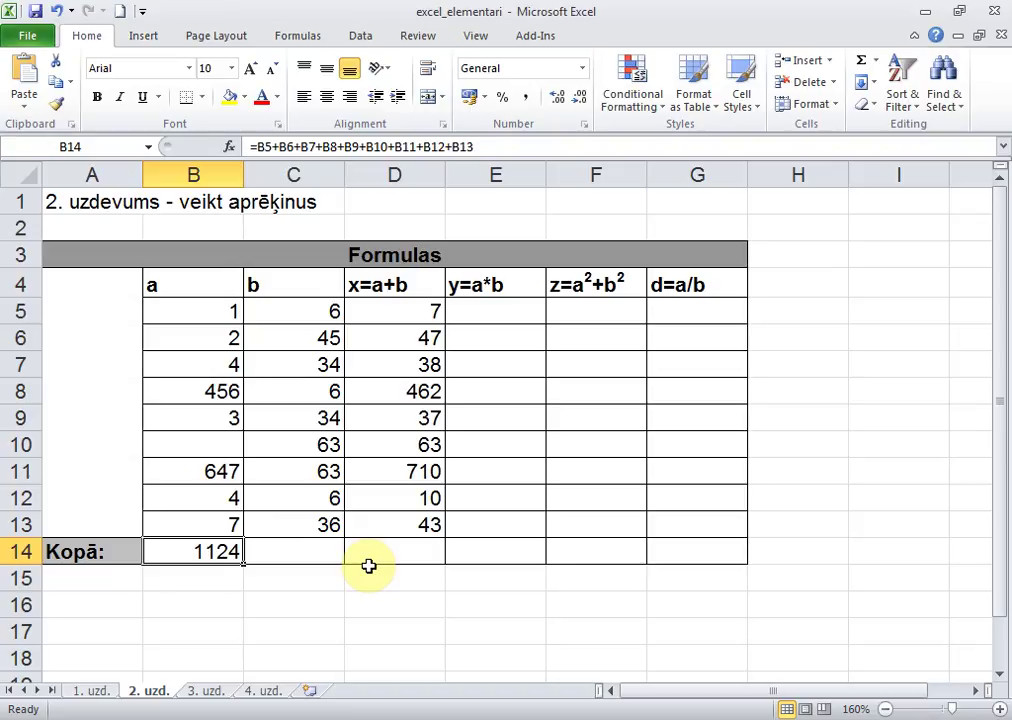
- Copy the B14 total formula across row 14 to G14 and check each column's total
{"action": "left_click_drag", "start_coordinate": [244, 564], "coordinate": [736, 578]}
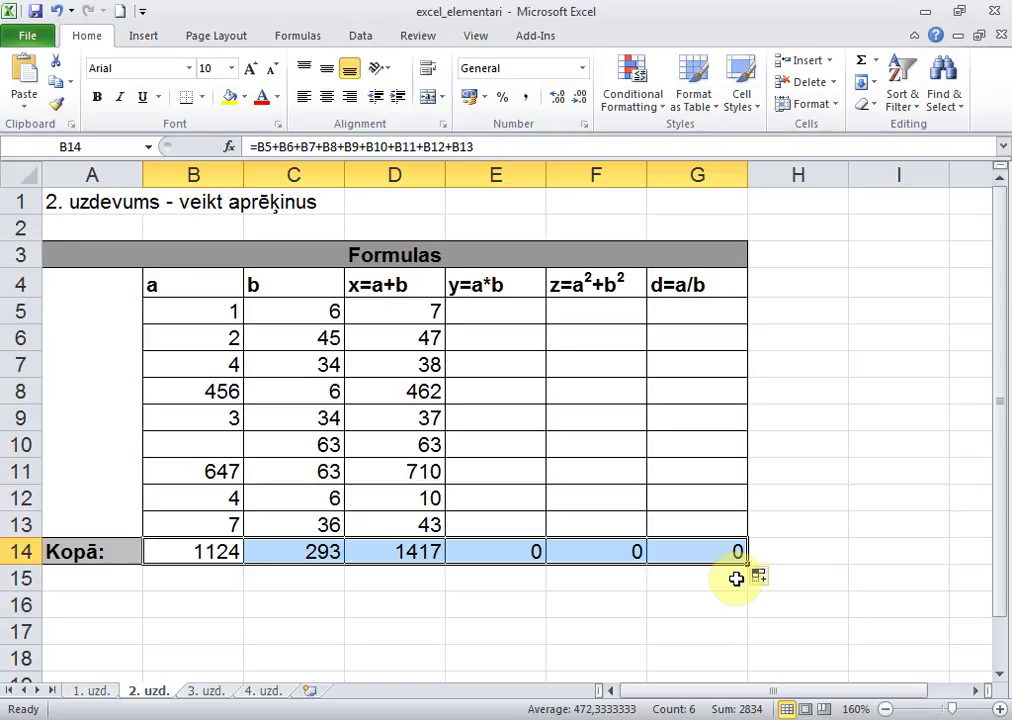
{"action": "left_click", "coordinate": [213, 551]}
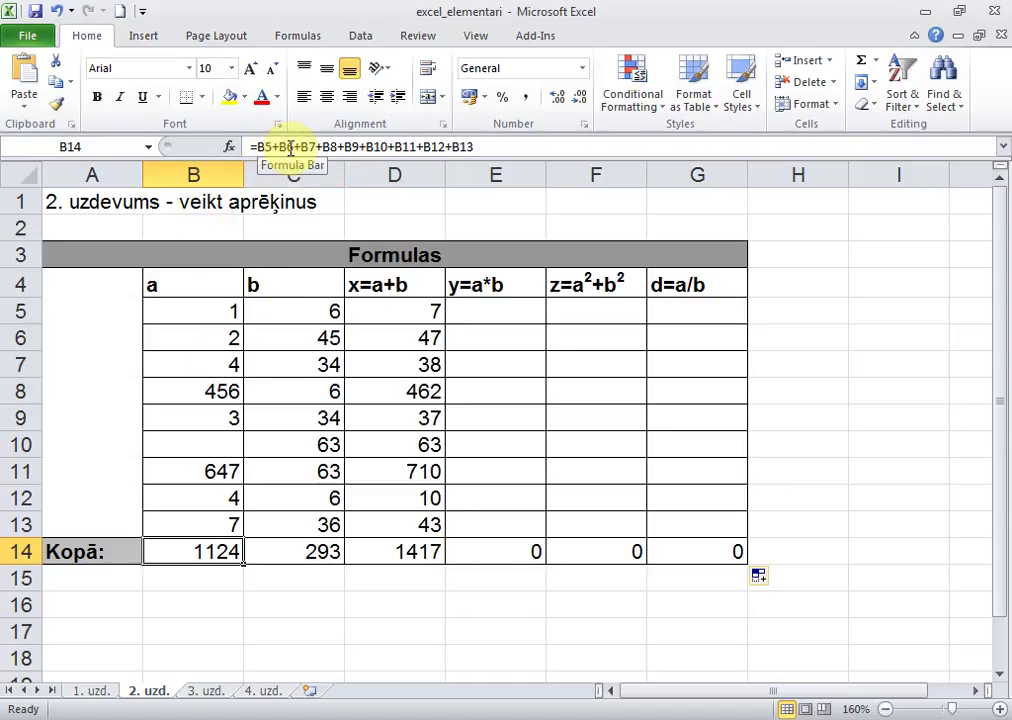
{"action": "left_click", "coordinate": [302, 553]}
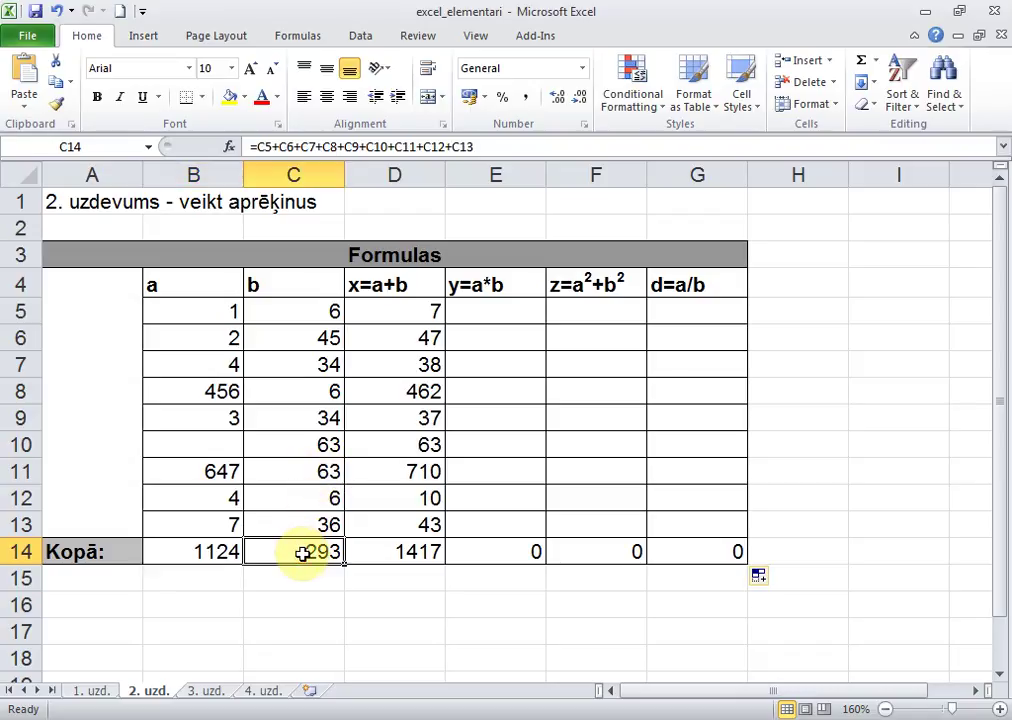
{"action": "key", "text": "Down"}
{"action": "key", "text": "Up"}
{"action": "key", "text": "Right"}
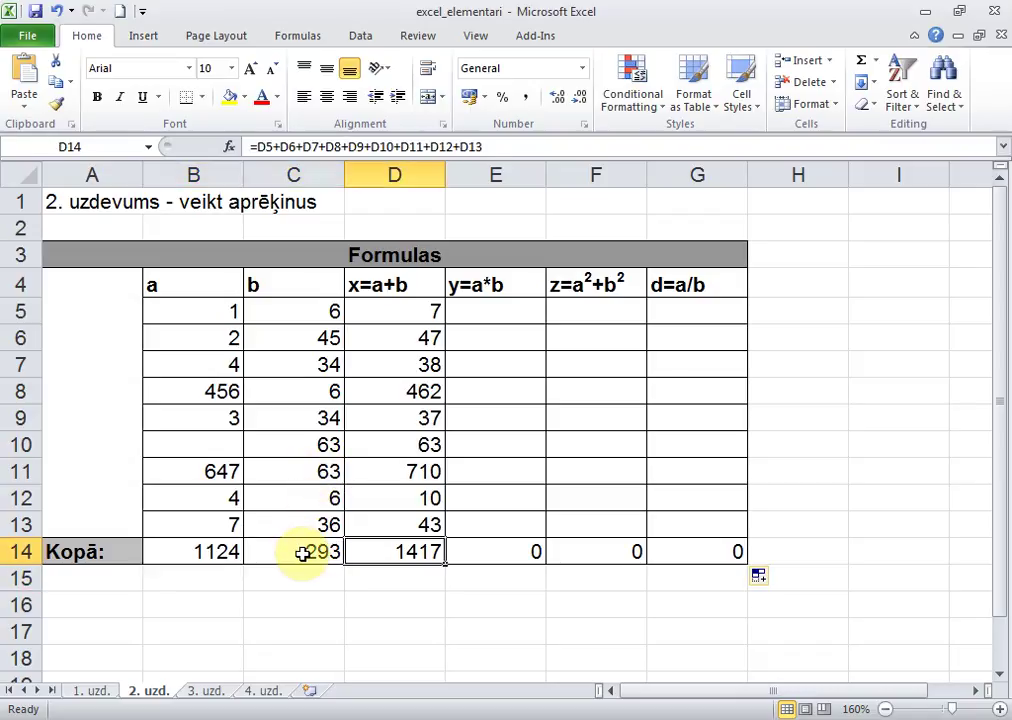
{"action": "key", "text": "Right"}
{"action": "key", "text": "Right"}
{"action": "key", "text": "Right"}
{"action": "key", "text": "Right"}
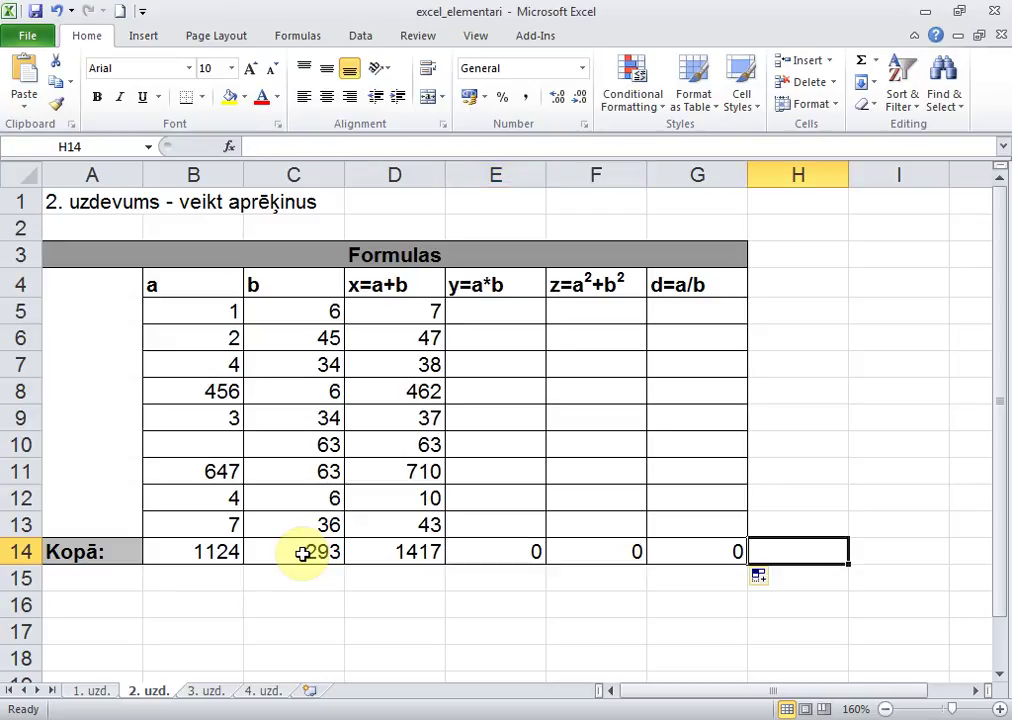
{"action": "key", "text": "Left"}
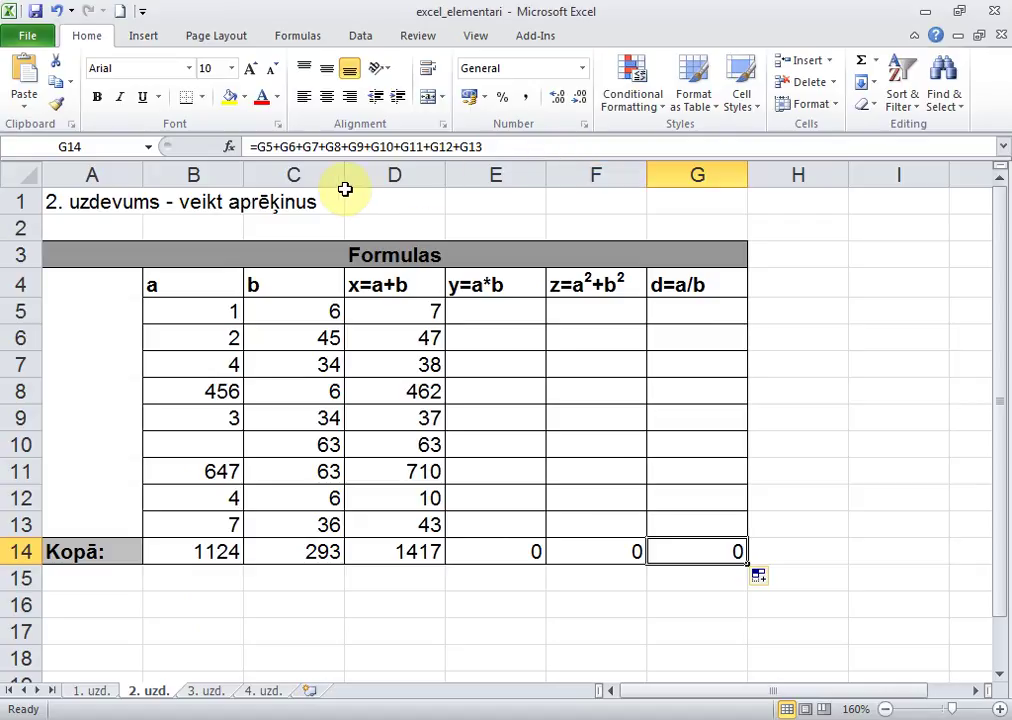
- Enter =D14 in E16 as a test formula, showing 1417
{"action": "left_click", "coordinate": [518, 607]}
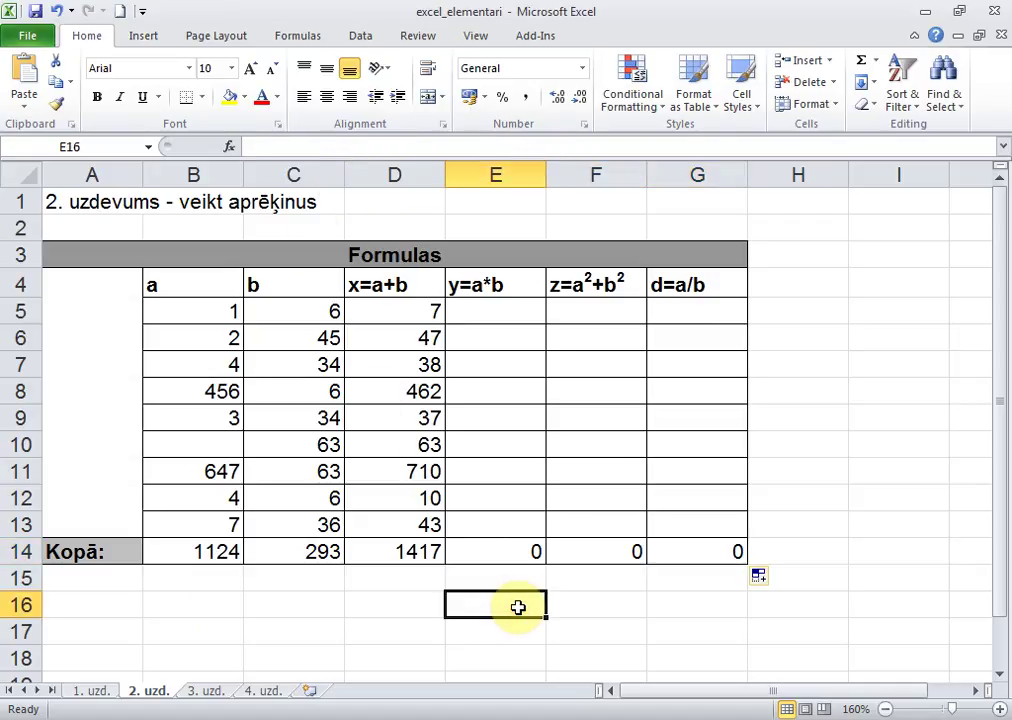
{"action": "type", "text": "="}
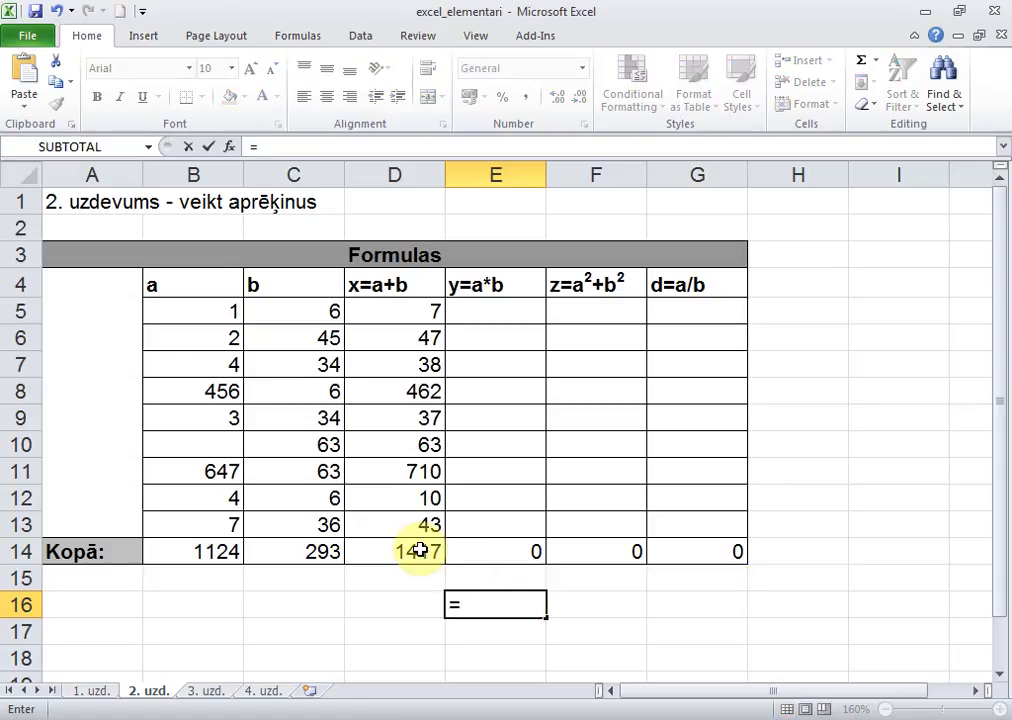
{"action": "left_click", "coordinate": [420, 550]}
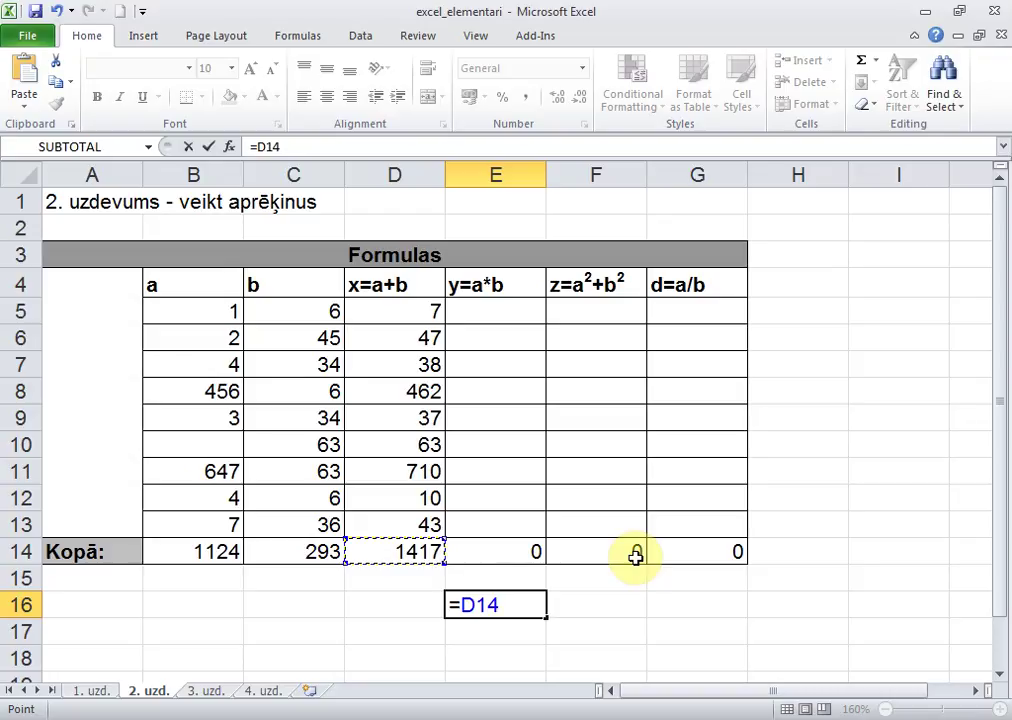
{"action": "key", "text": "Return"}
{"action": "key", "text": "Up"}
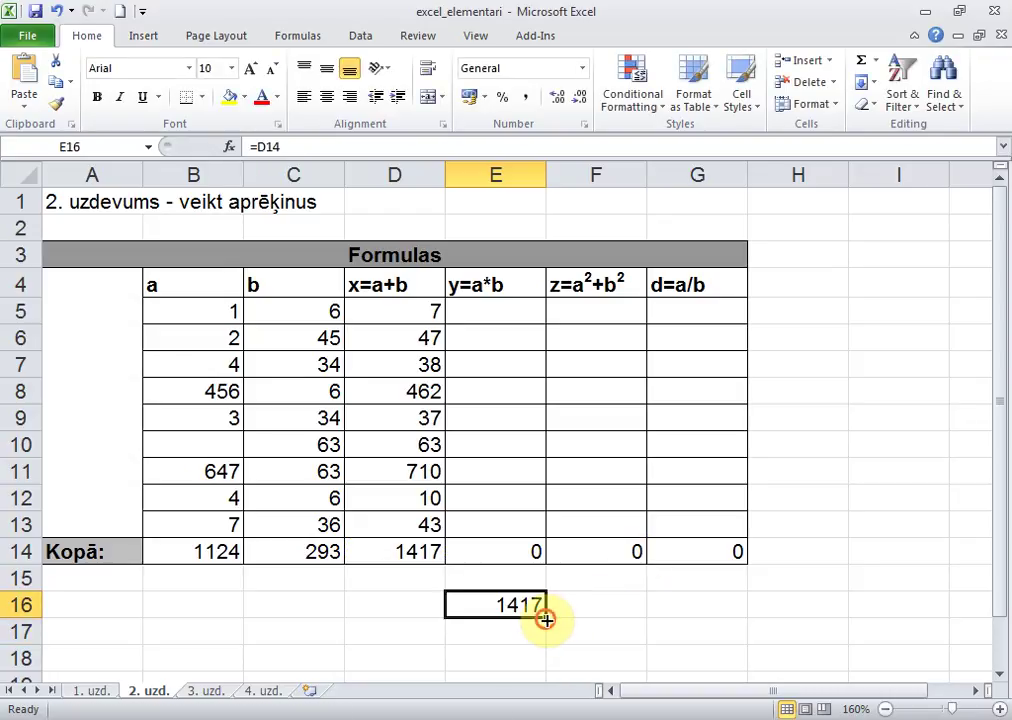
- Copy the E16 formula left to A16, which shows #REF!, then select A16:E16
{"action": "left_click_drag", "start_coordinate": [546, 620], "coordinate": [350, 603]}
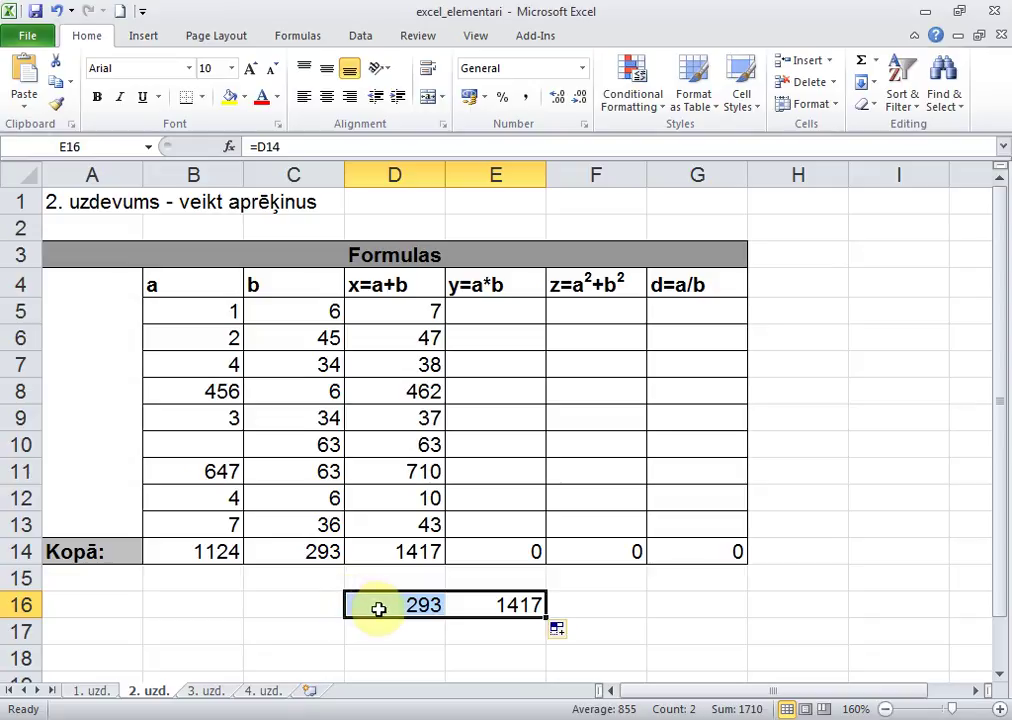
{"action": "left_click", "coordinate": [378, 608]}
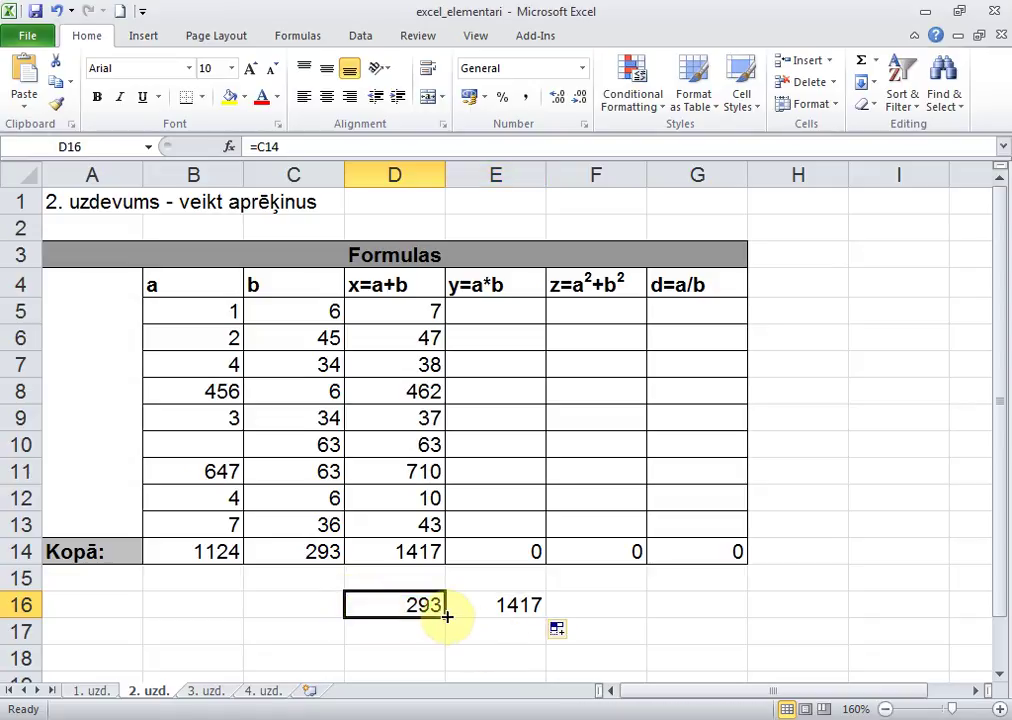
{"action": "left_click_drag", "start_coordinate": [446, 617], "coordinate": [284, 612]}
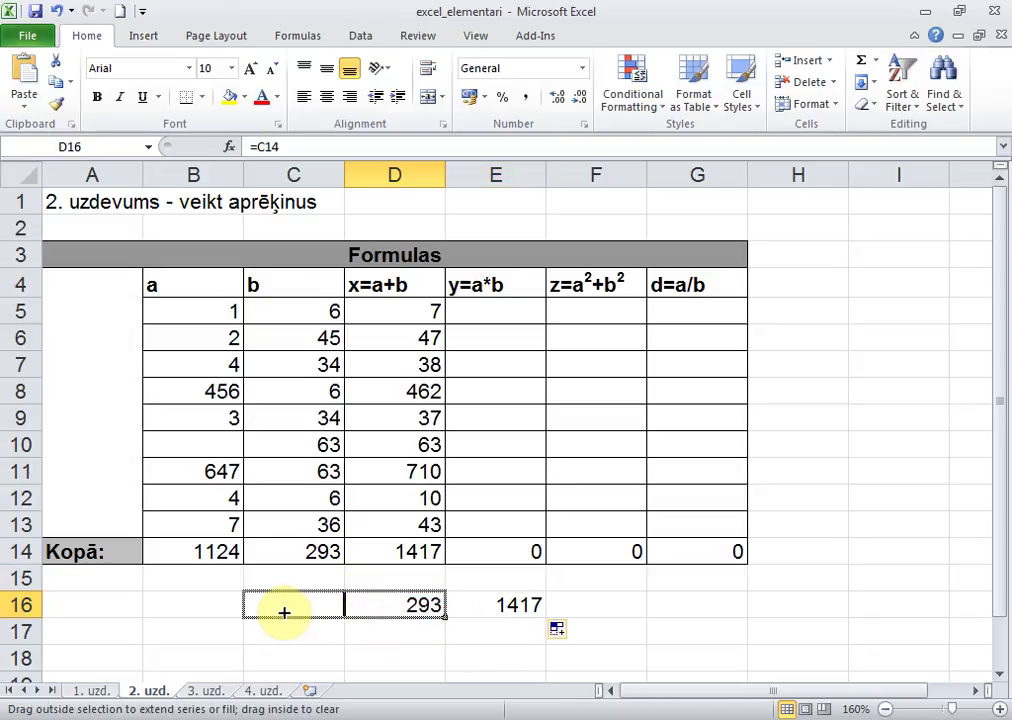
{"action": "left_click_drag", "start_coordinate": [284, 612], "coordinate": [191, 604]}
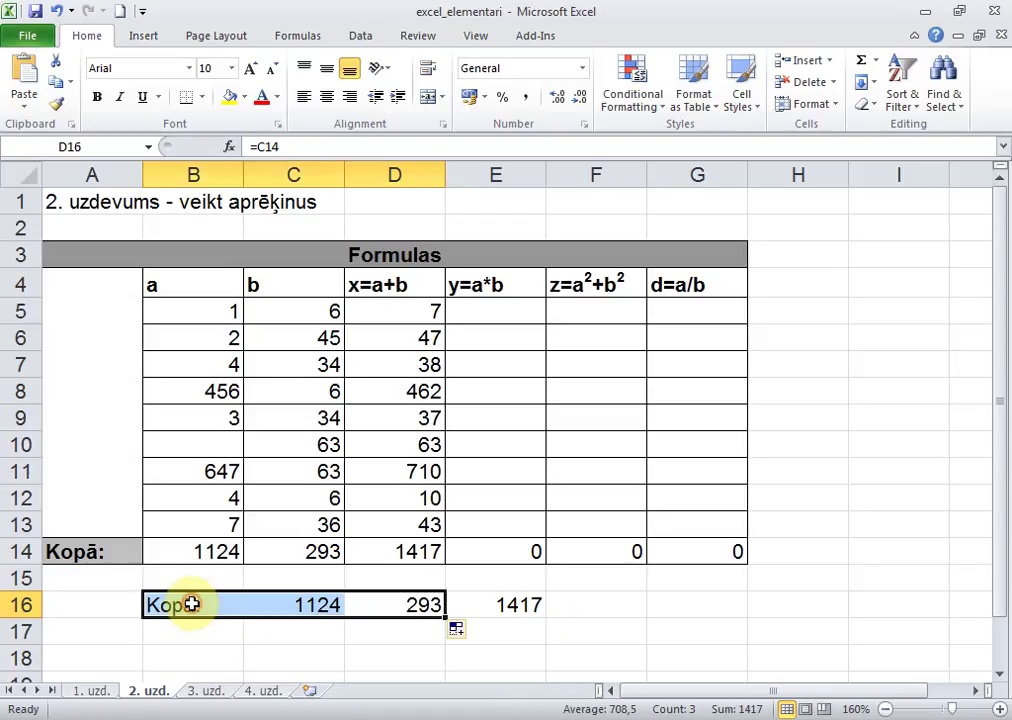
{"action": "left_click", "coordinate": [191, 604]}
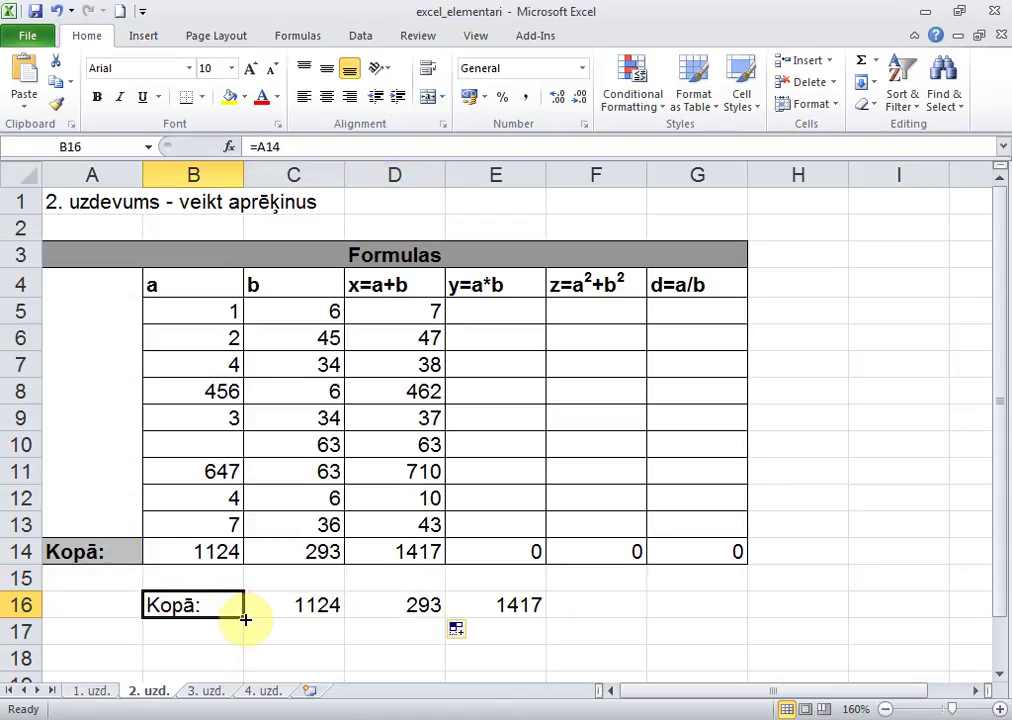
{"action": "left_click_drag", "start_coordinate": [245, 617], "coordinate": [84, 603]}
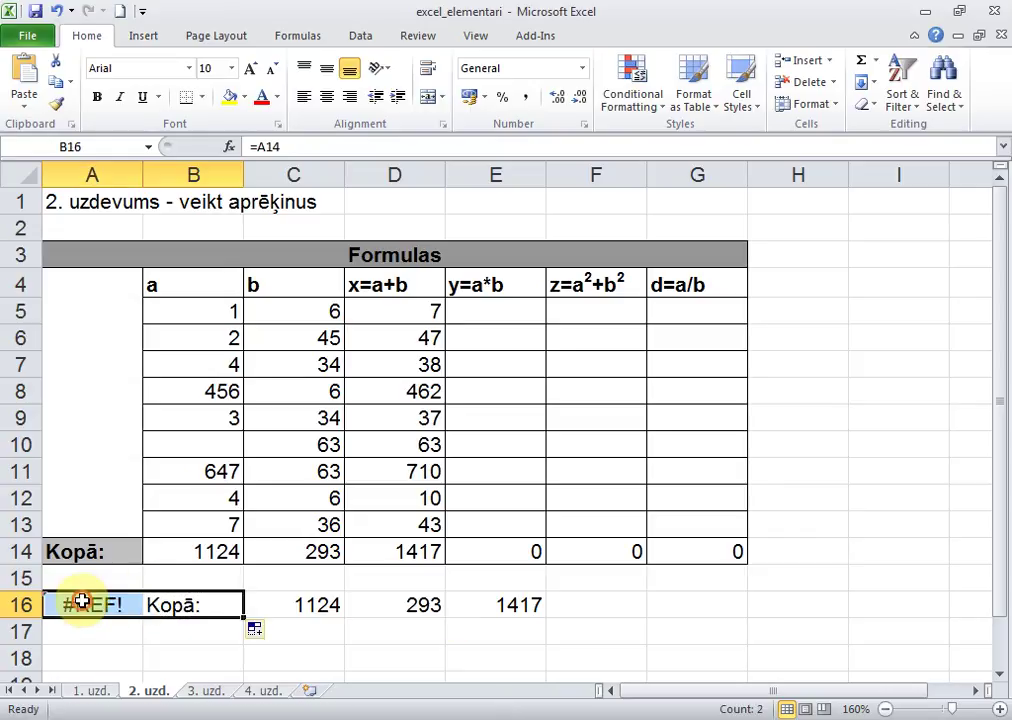
{"action": "left_click", "coordinate": [84, 604]}
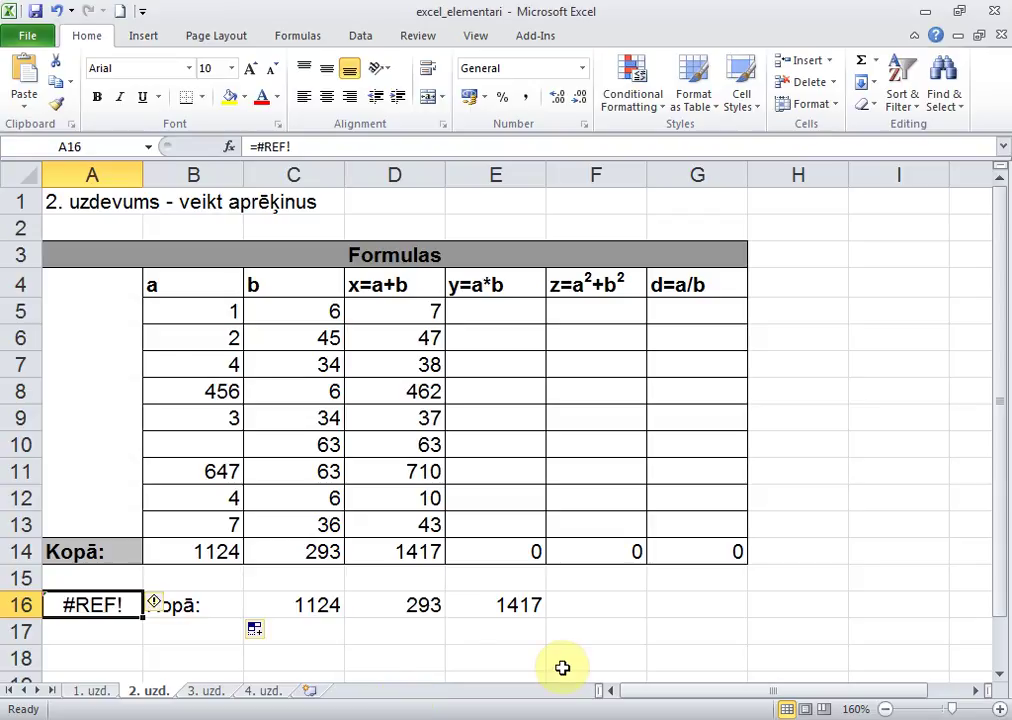
{"action": "left_click", "coordinate": [491, 596]}
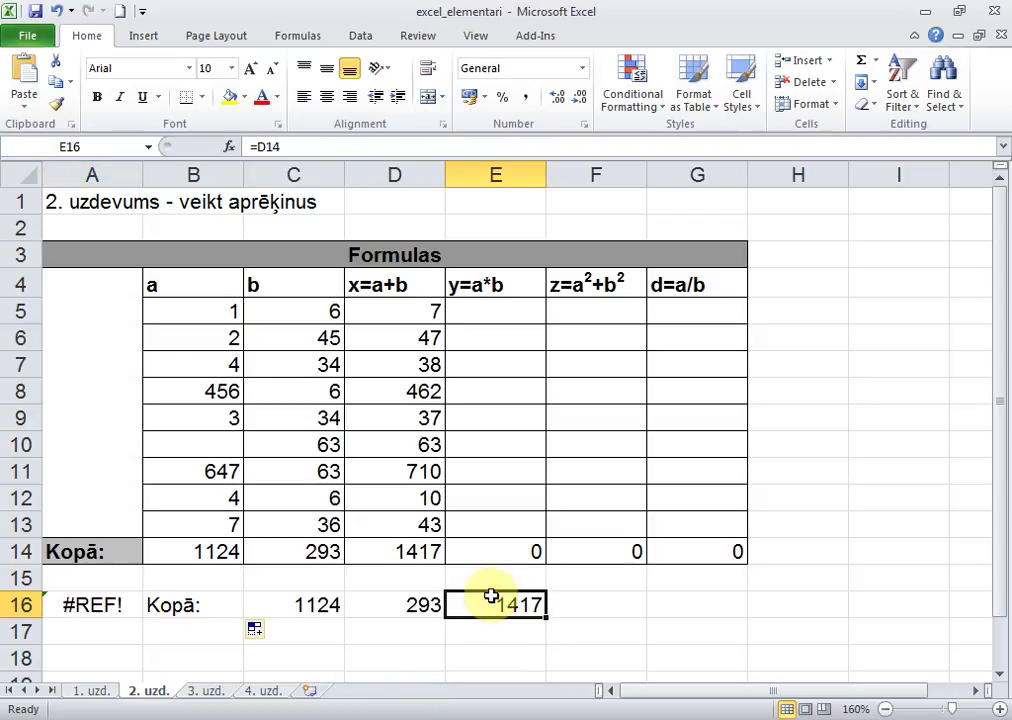
{"action": "key", "text": "Left"}
{"action": "key", "text": "Left"}
{"action": "key", "text": "Left"}
{"action": "key", "text": "Left"}
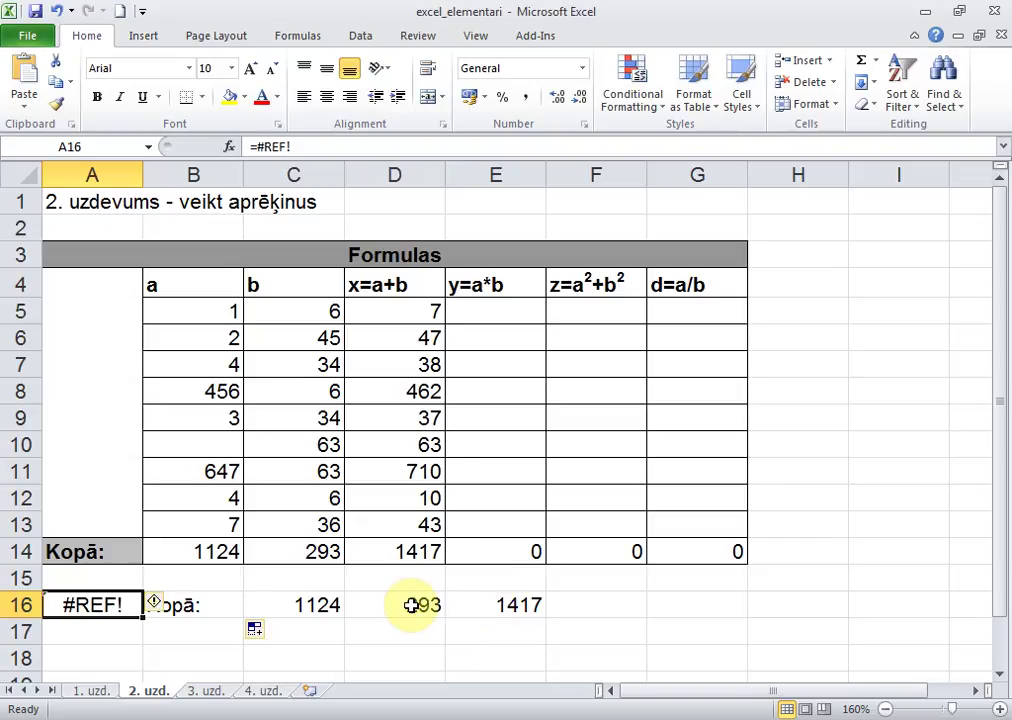
{"action": "key", "text": "shift+Right"}
{"action": "key", "text": "shift+Right"}
{"action": "key", "text": "shift+Right"}
{"action": "key", "text": "shift+Right"}
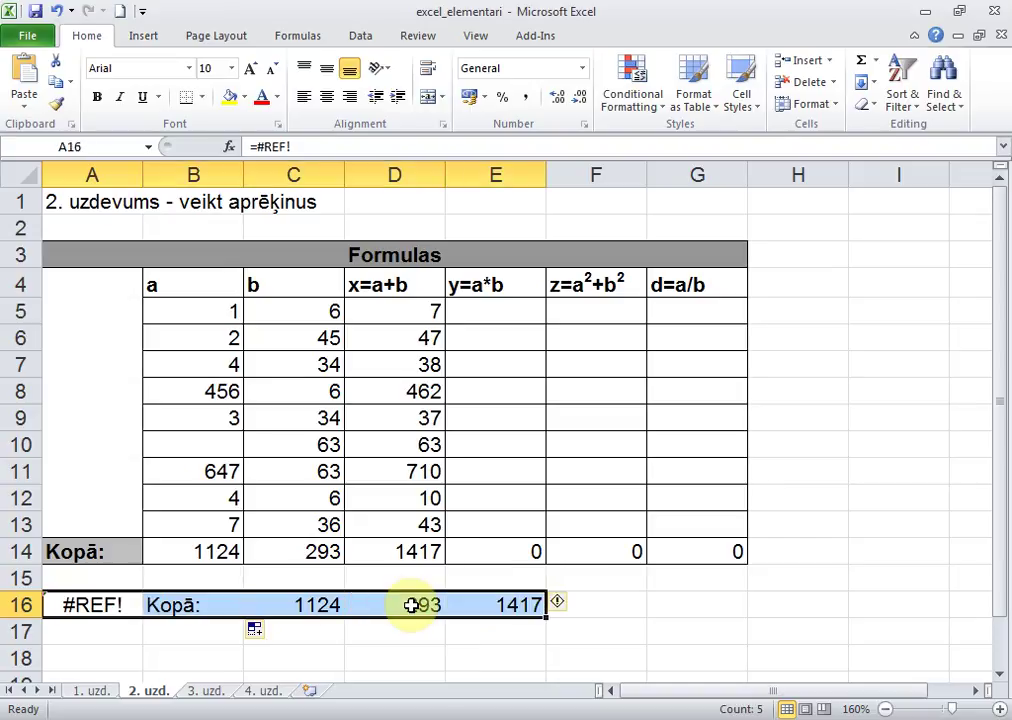
- Delete the row 16 test formulas and recheck the x=a+b formula in D5
{"action": "key", "text": "Delete"}
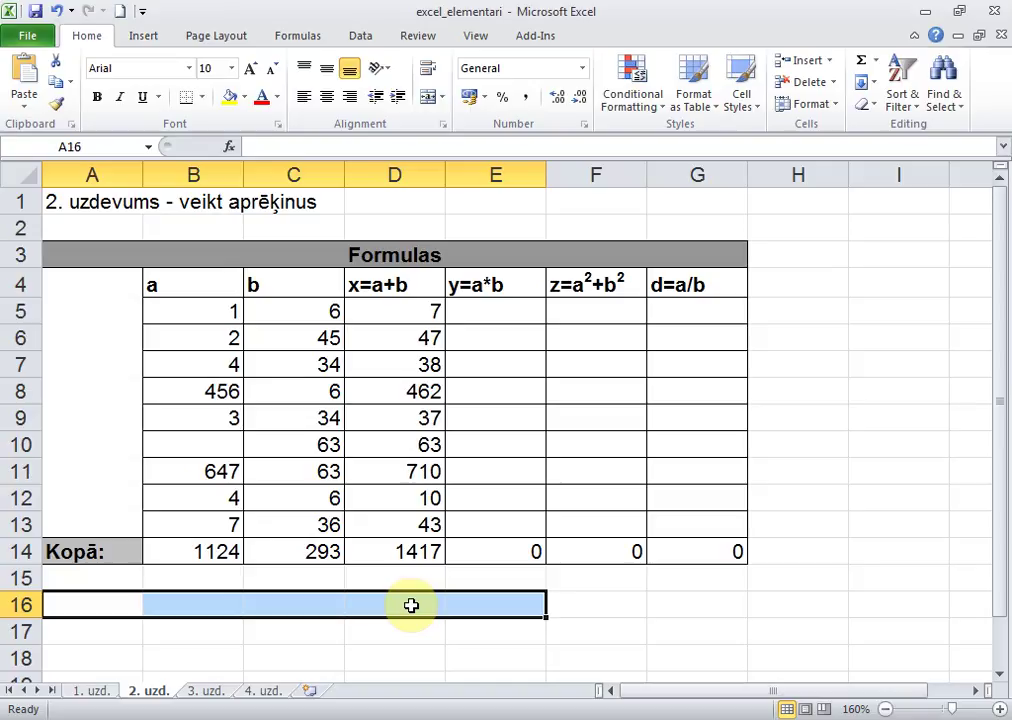
{"action": "left_click", "coordinate": [599, 601]}
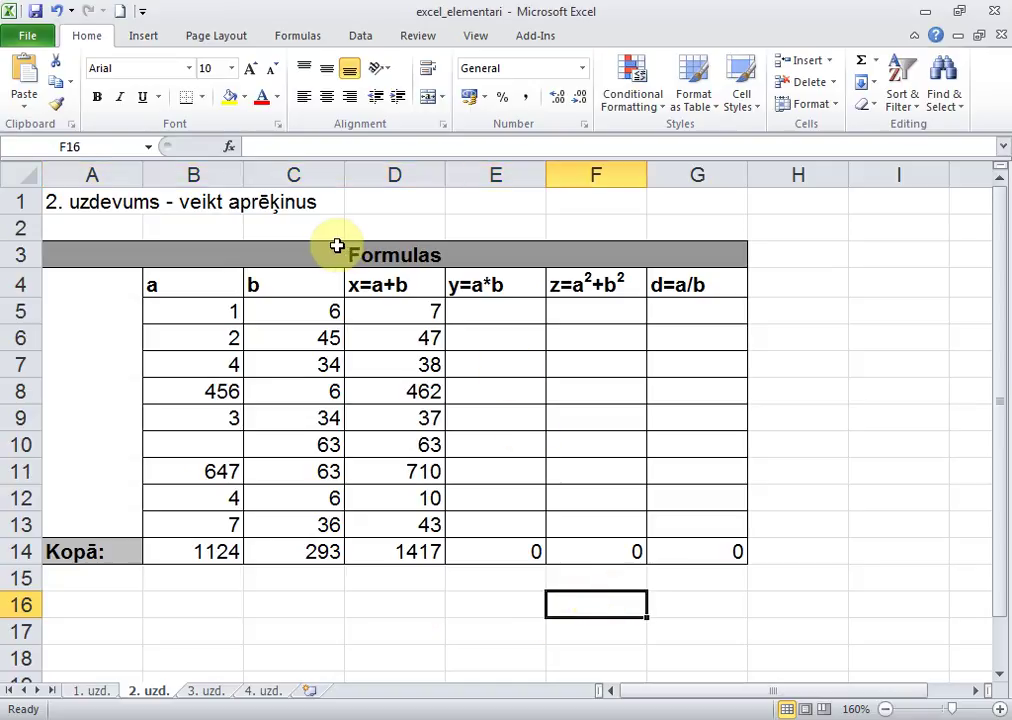
{"action": "left_click", "coordinate": [99, 202]}
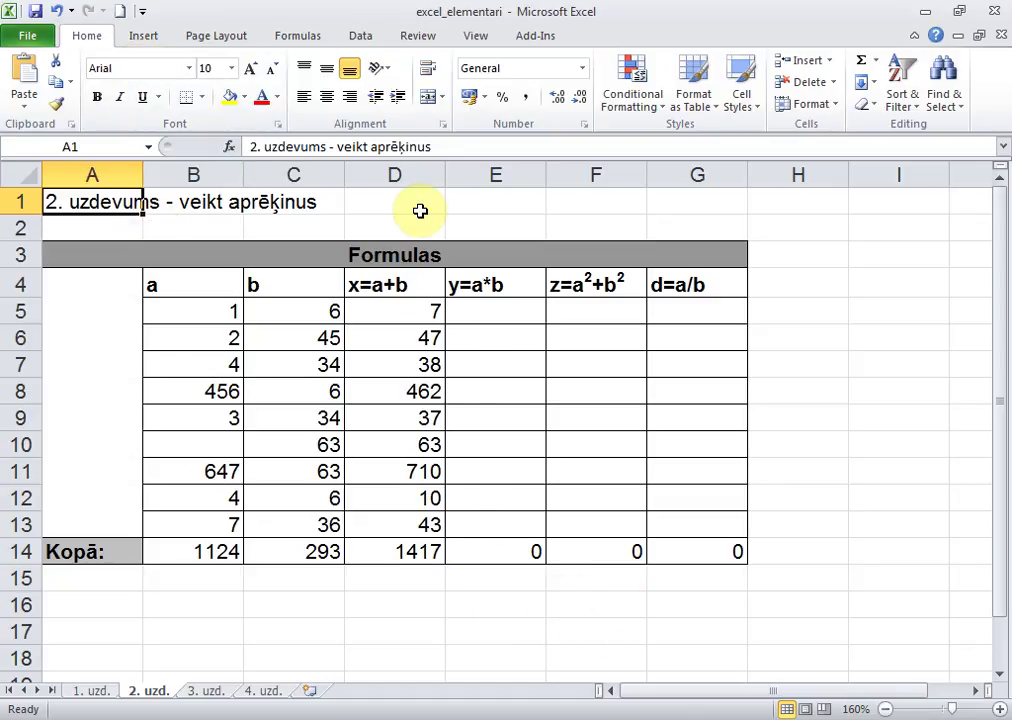
{"action": "left_click", "coordinate": [413, 305]}
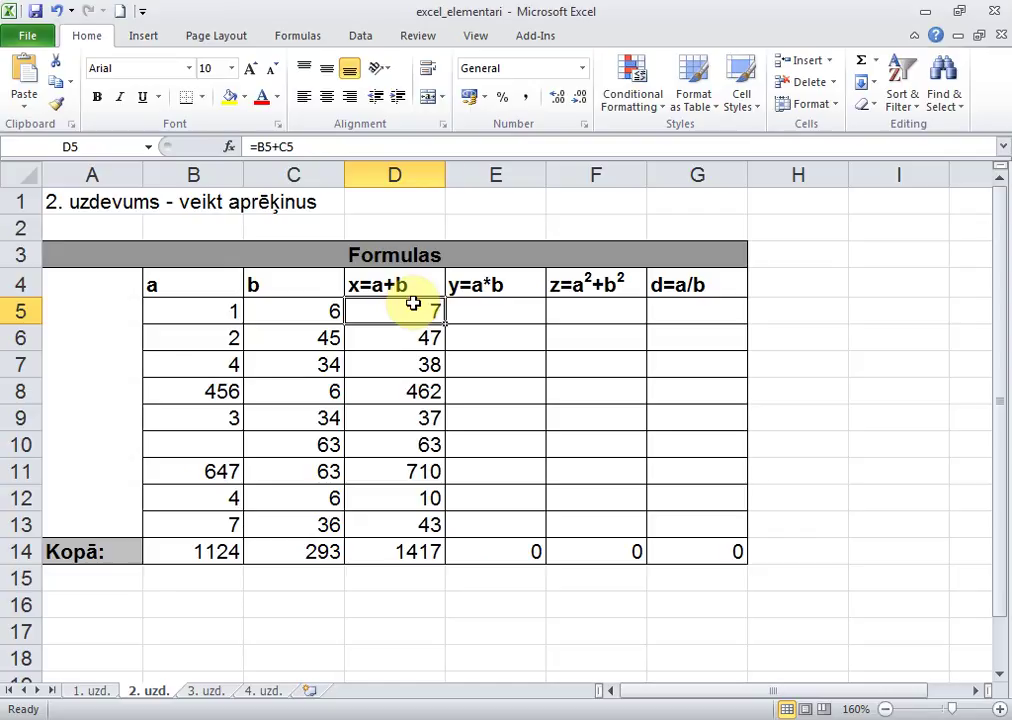
{"action": "key", "text": "Down"}
{"action": "key", "text": "Down"}
{"action": "key", "text": "Up"}
{"action": "key", "text": "Up"}
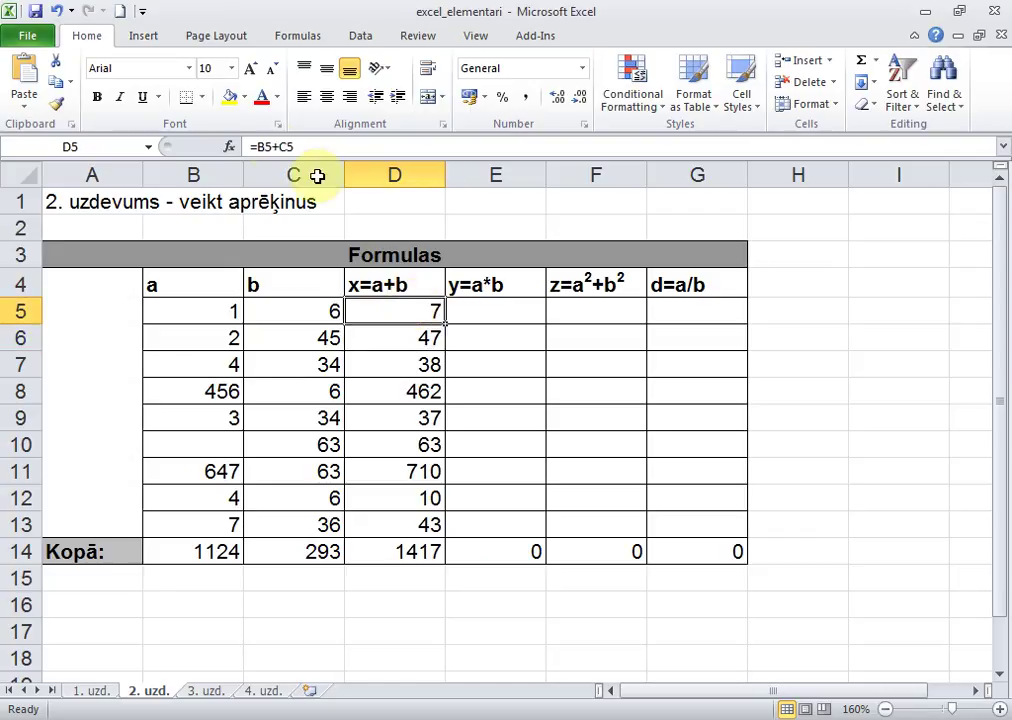
{"action": "left_click", "coordinate": [471, 316]}
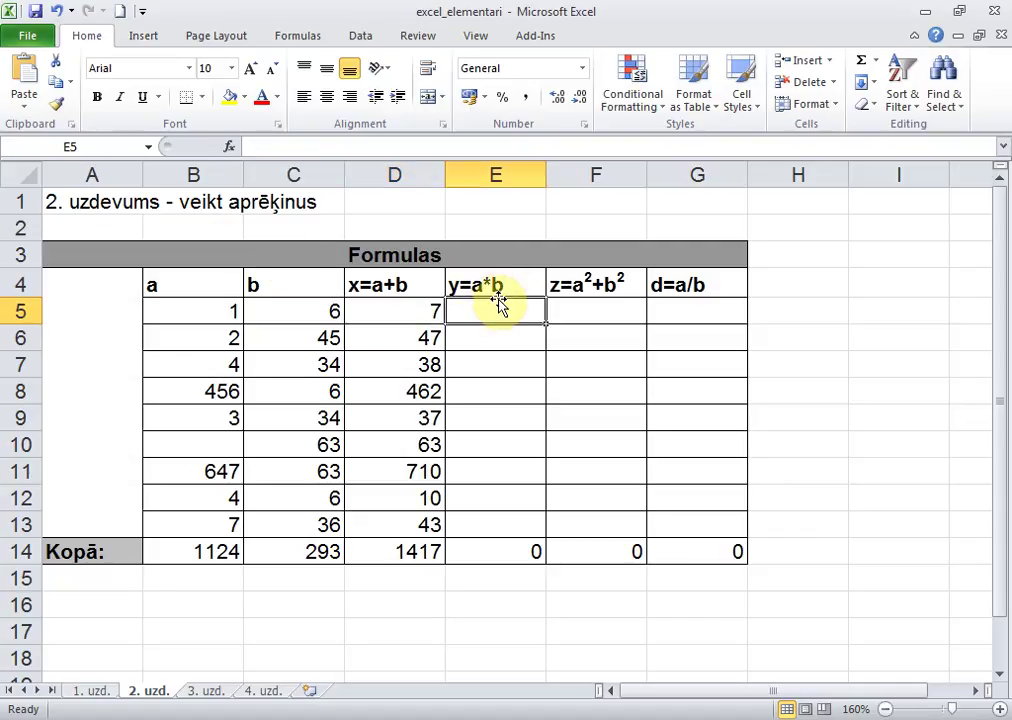
- Enter =B5*C5 in E5 and fill it down to E13, giving a total of 44107
{"action": "type", "text": "="}
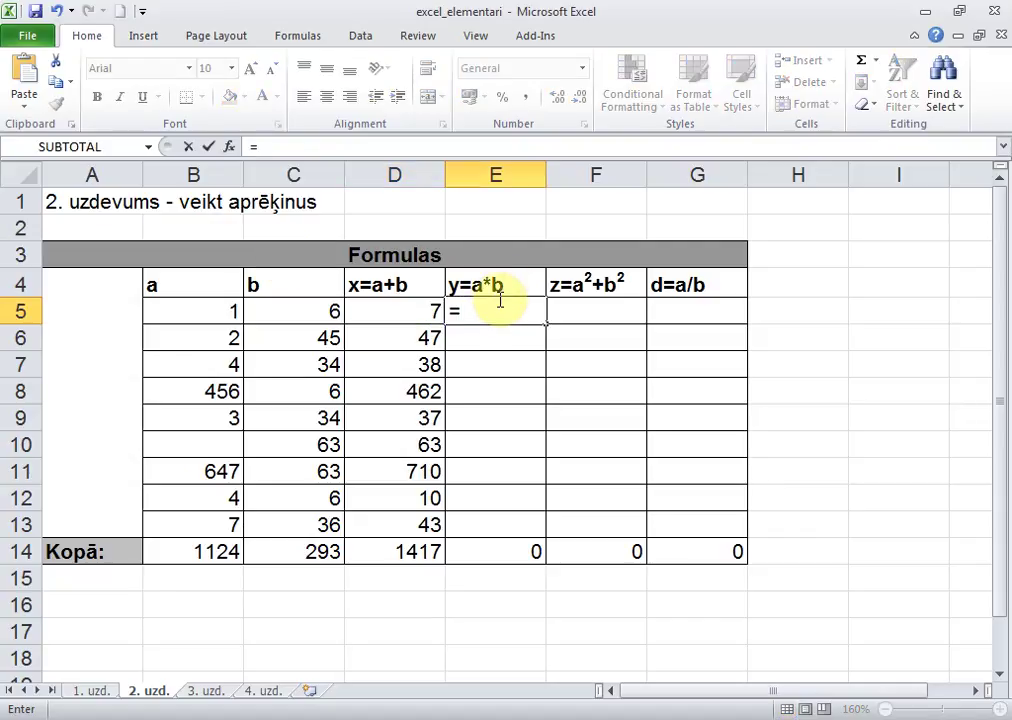
{"action": "key", "text": "Left"}
{"action": "key", "text": "Left"}
{"action": "key", "text": "Left"}
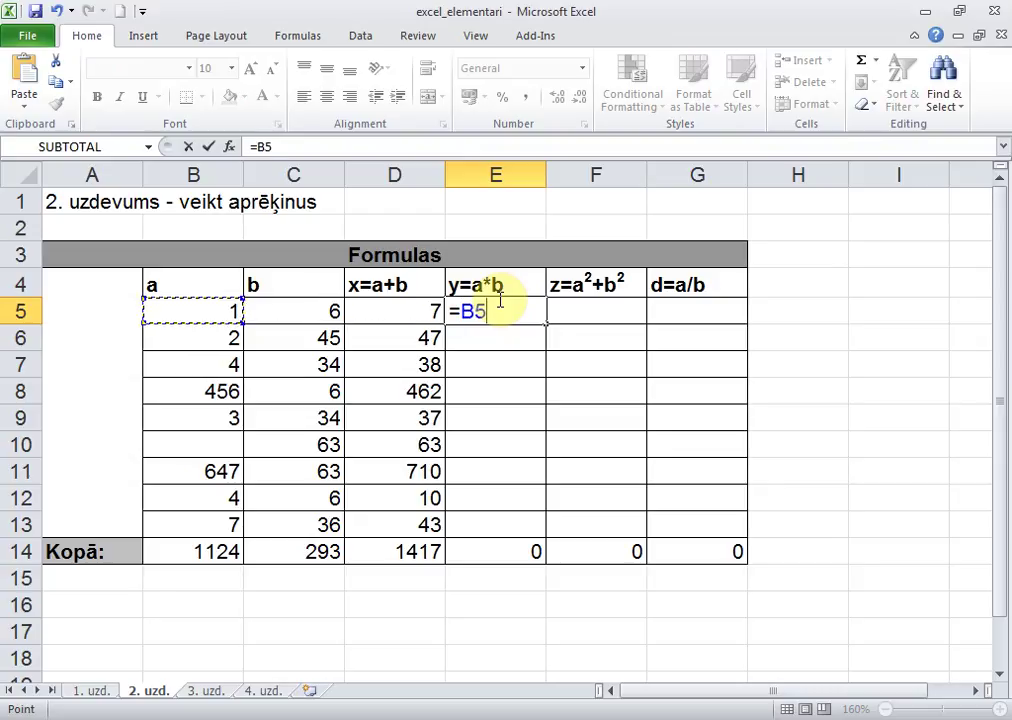
{"action": "type", "text": "*"}
{"action": "left_click", "coordinate": [316, 313]}
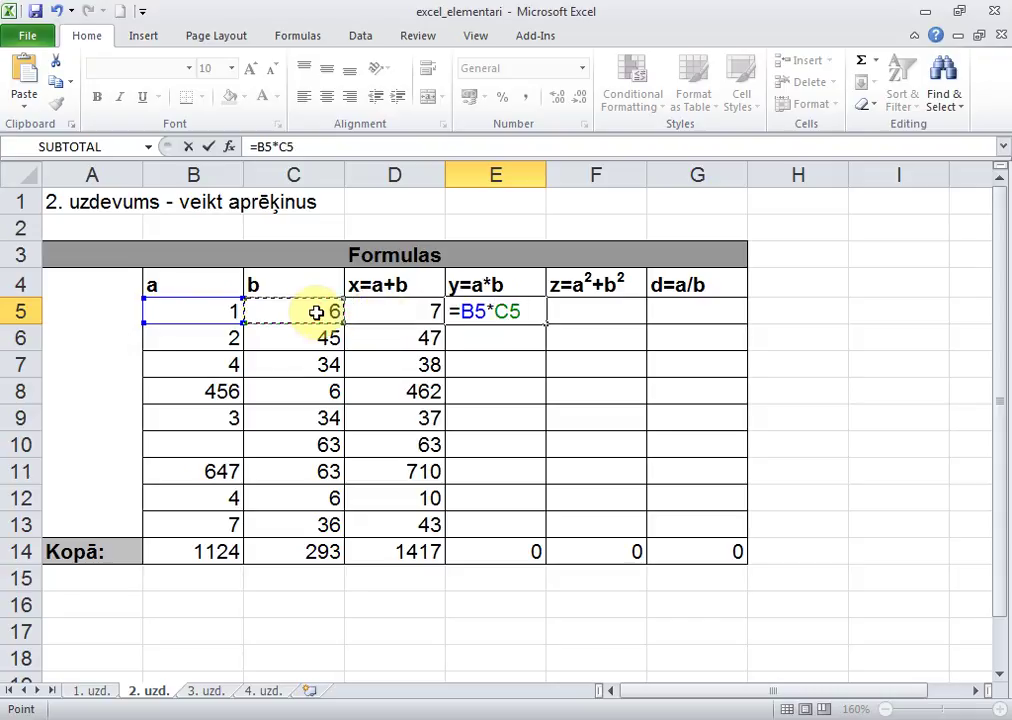
{"action": "key", "text": "Return"}
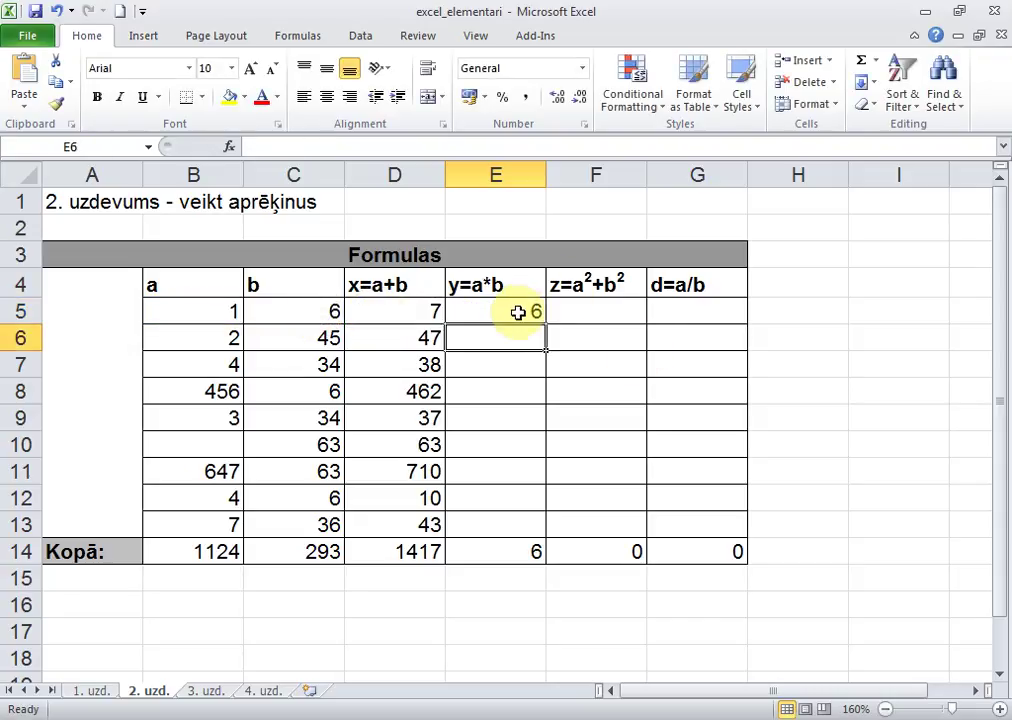
{"action": "left_click", "coordinate": [518, 313]}
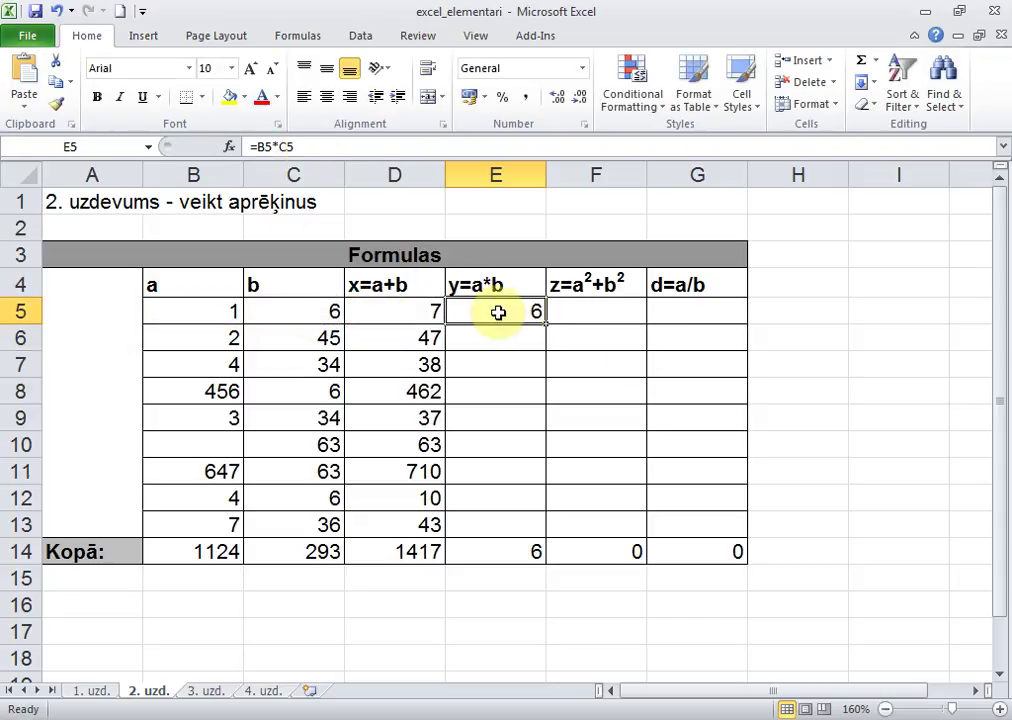
{"action": "left_click_drag", "start_coordinate": [546, 325], "coordinate": [553, 527]}
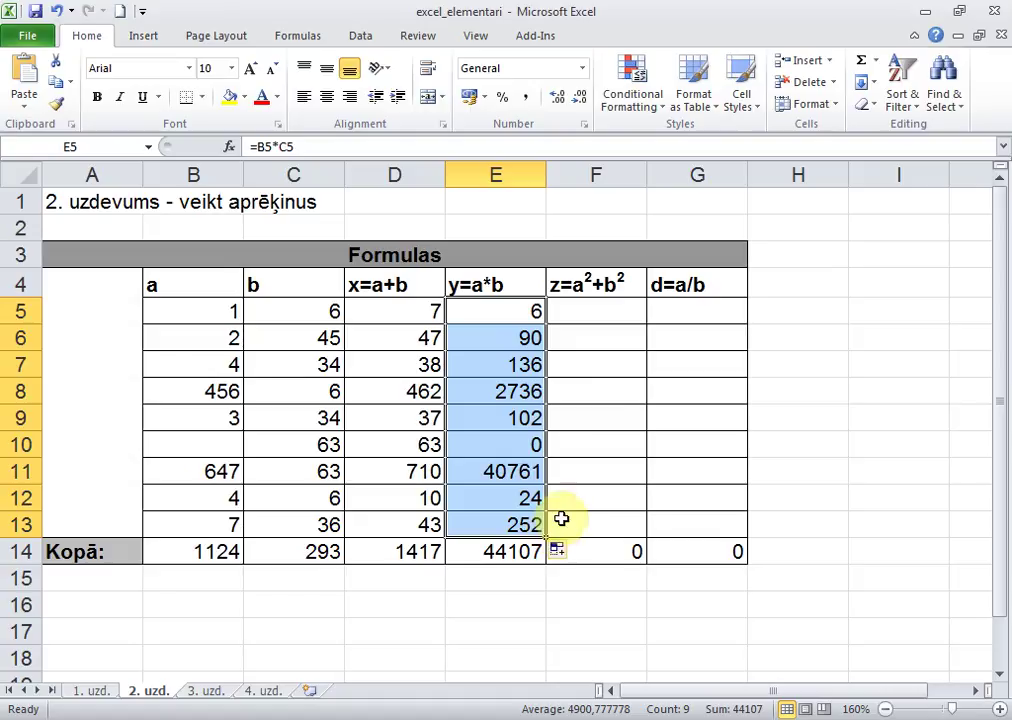
{"action": "left_click", "coordinate": [600, 334]}
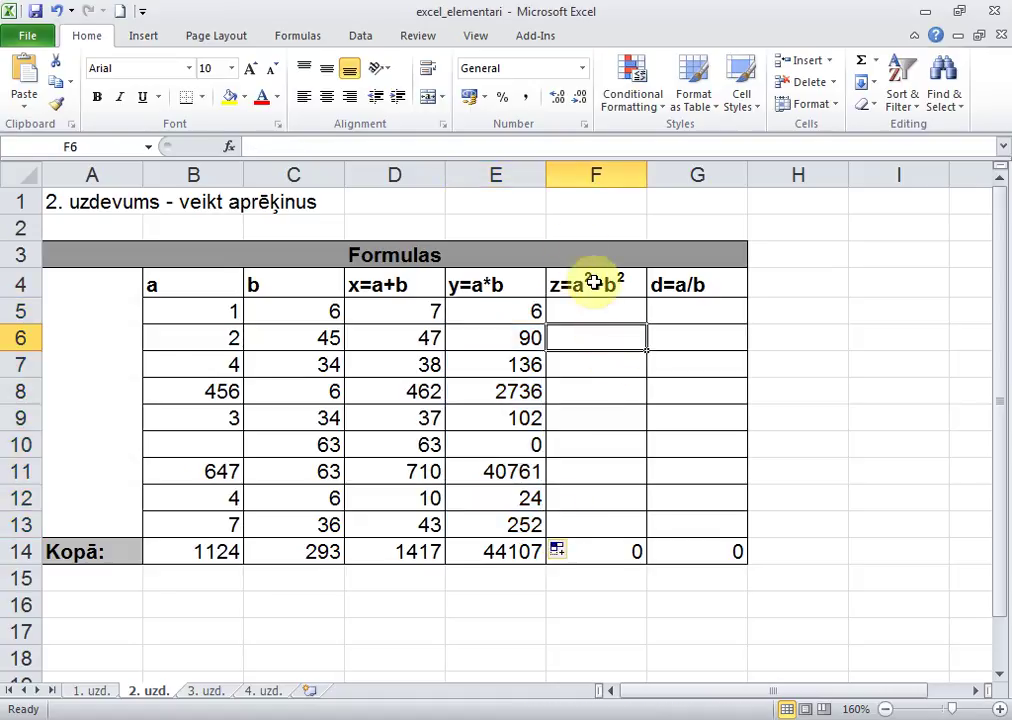
- Start an F5 formula multiplying B5 and C5 by themselves, then erase it
{"action": "left_click", "coordinate": [613, 304]}
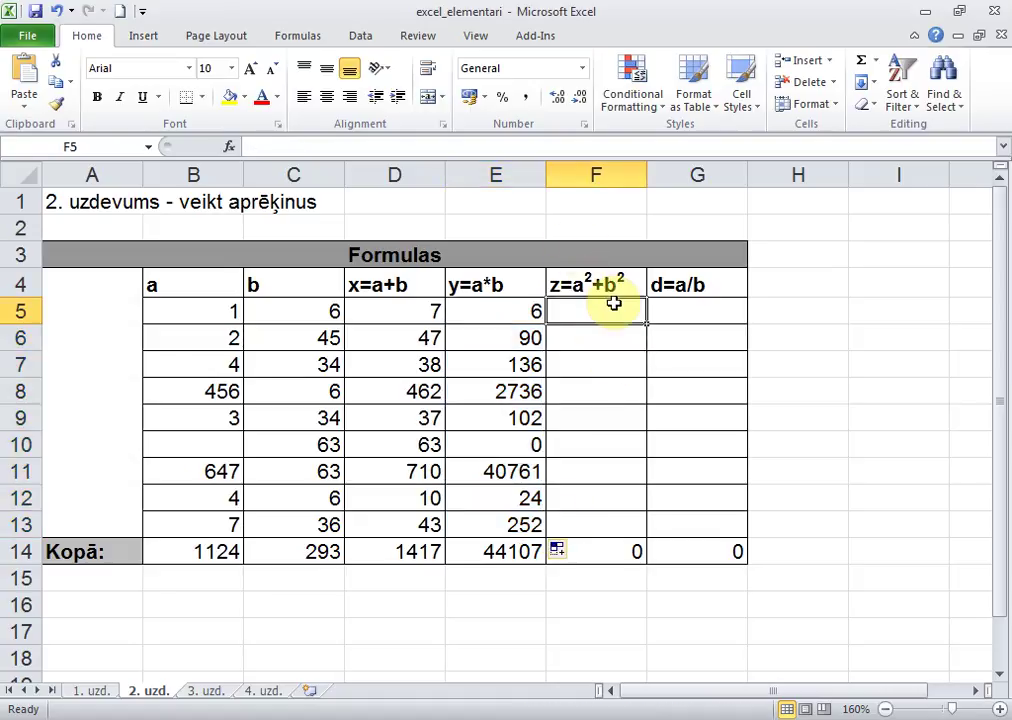
{"action": "type", "text": "="}
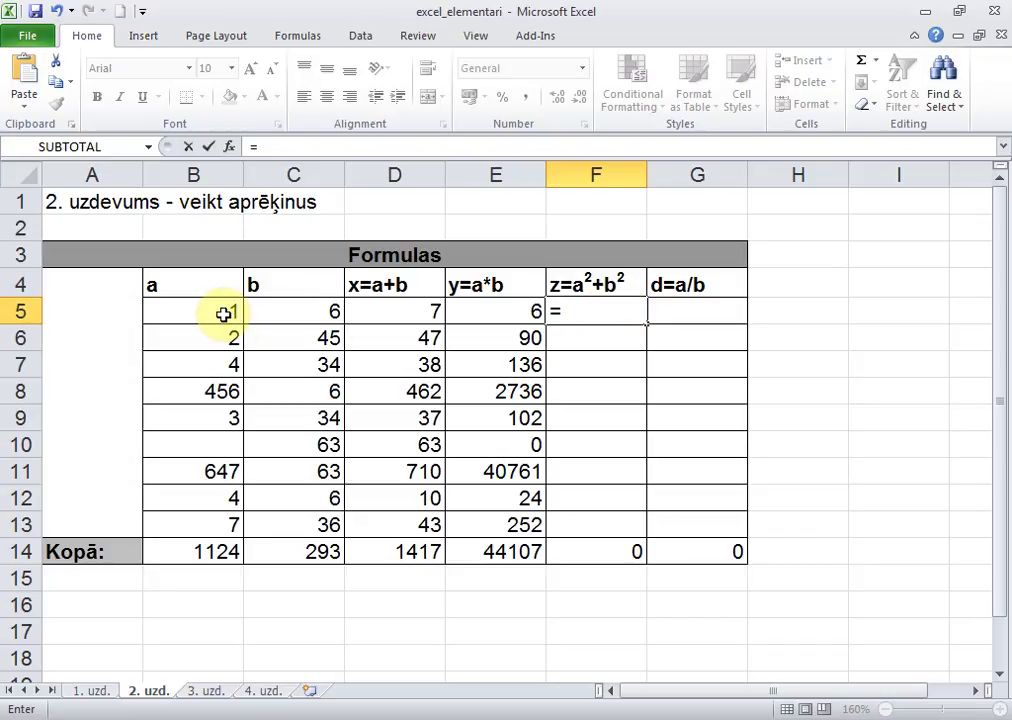
{"action": "left_click", "coordinate": [213, 311]}
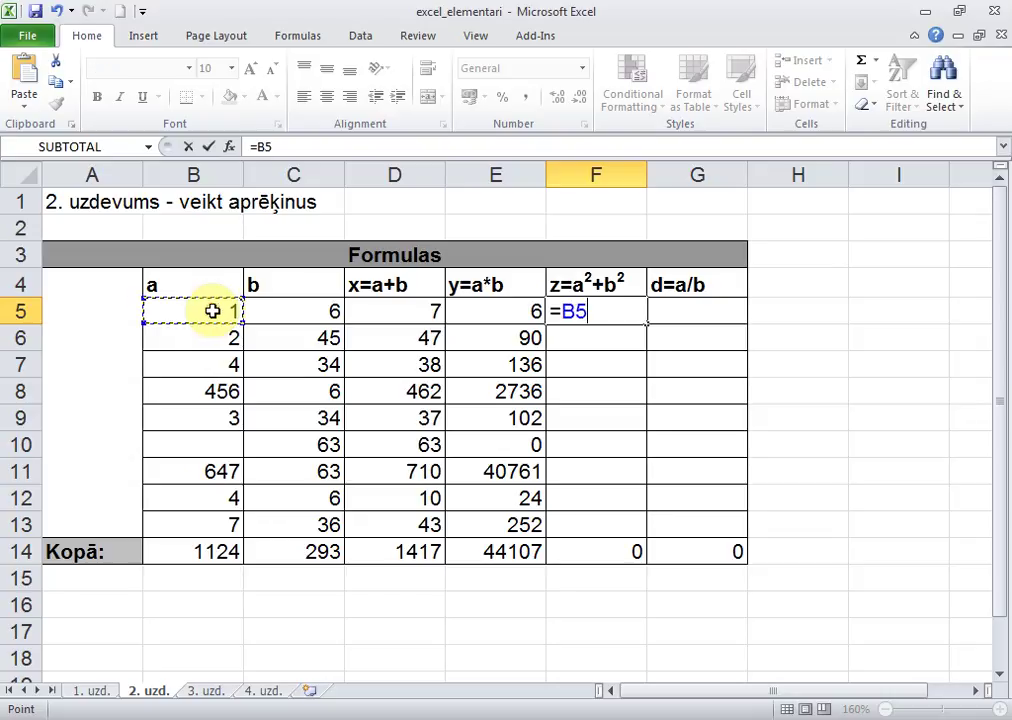
{"action": "type", "text": "*"}
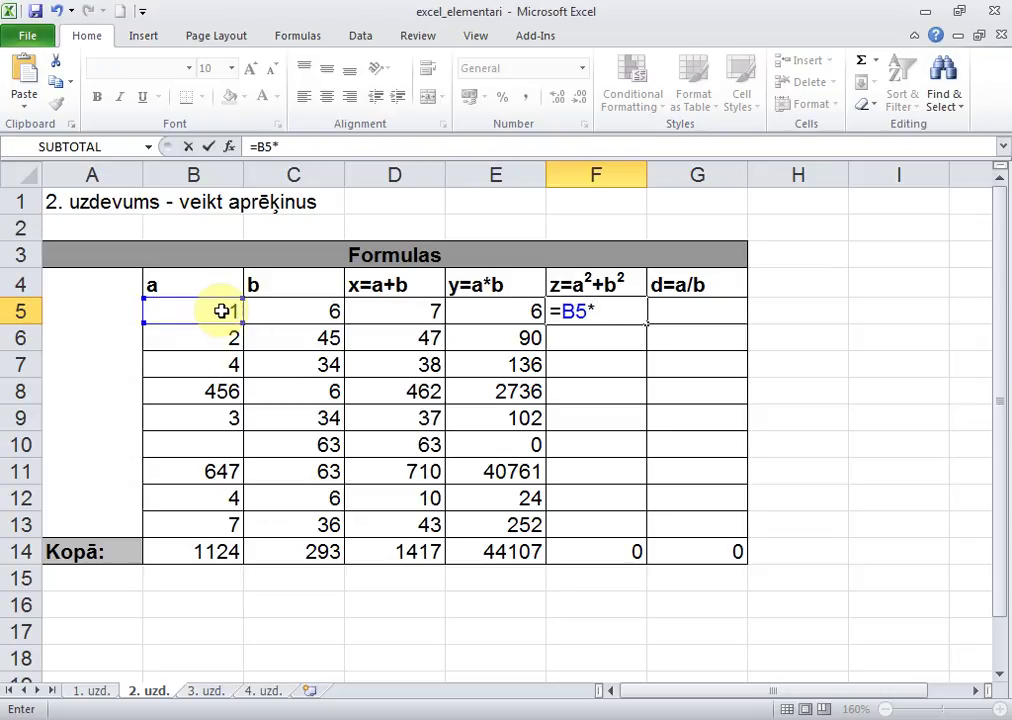
{"action": "left_click", "coordinate": [220, 311]}
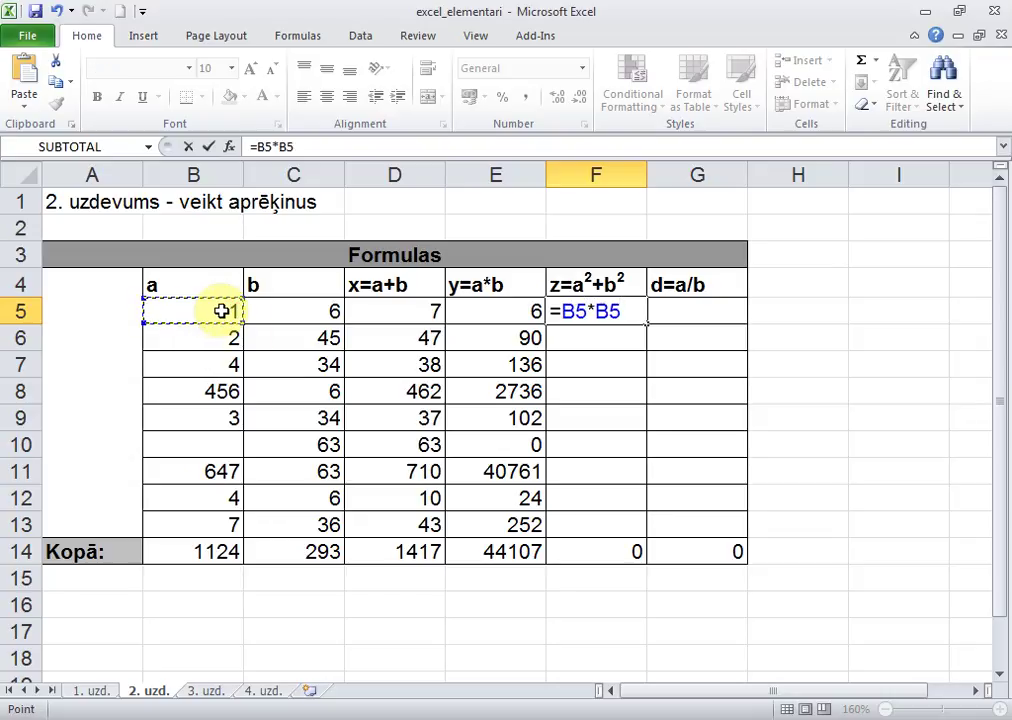
{"action": "type", "text": "+"}
{"action": "left_click", "coordinate": [320, 312]}
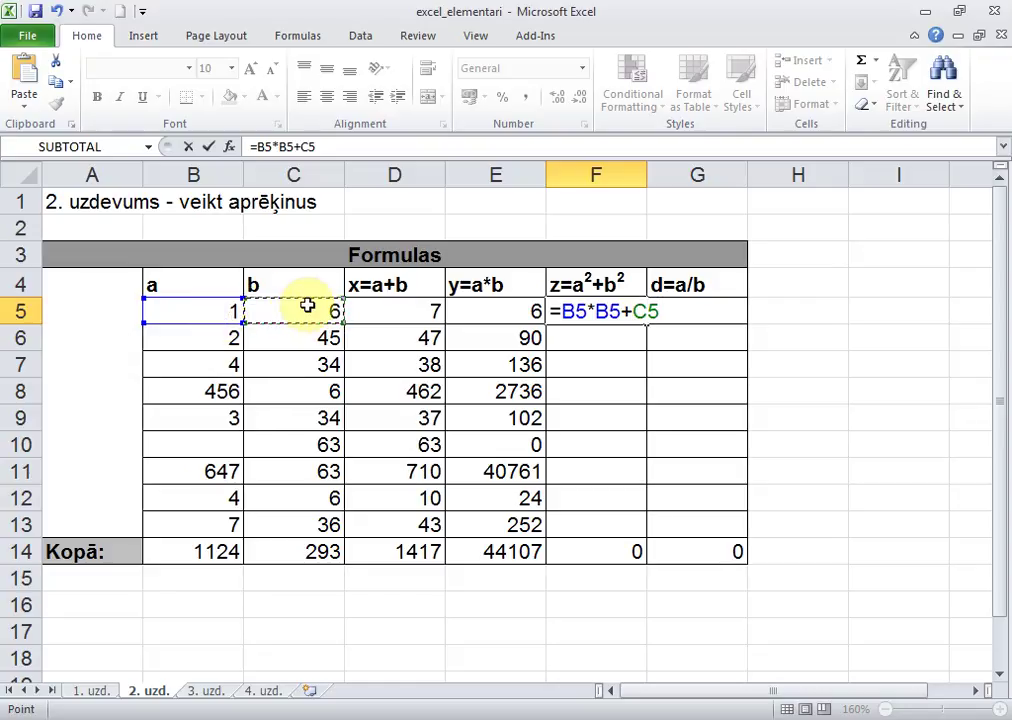
{"action": "type", "text": "*"}
{"action": "left_click", "coordinate": [329, 309]}
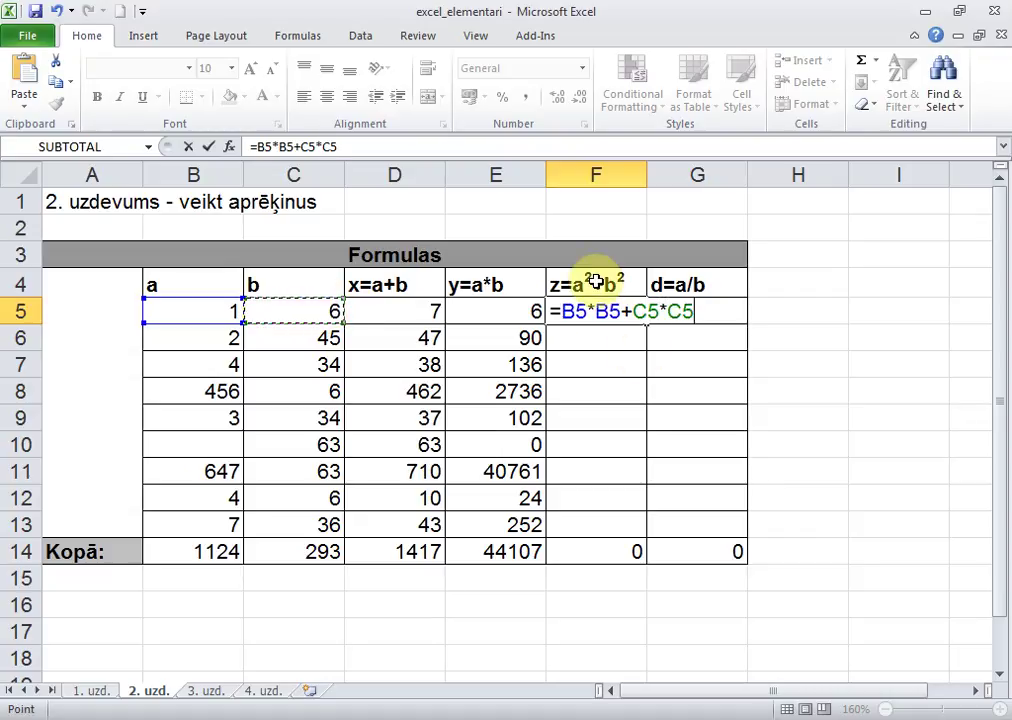
{"action": "key", "text": "BackSpace"}
{"action": "key", "text": "BackSpace"}
{"action": "key", "text": "BackSpace"}
{"action": "key", "text": "BackSpace"}
{"action": "key", "text": "BackSpace"}
{"action": "key", "text": "BackSpace"}
{"action": "key", "text": "BackSpace"}
{"action": "key", "text": "BackSpace"}
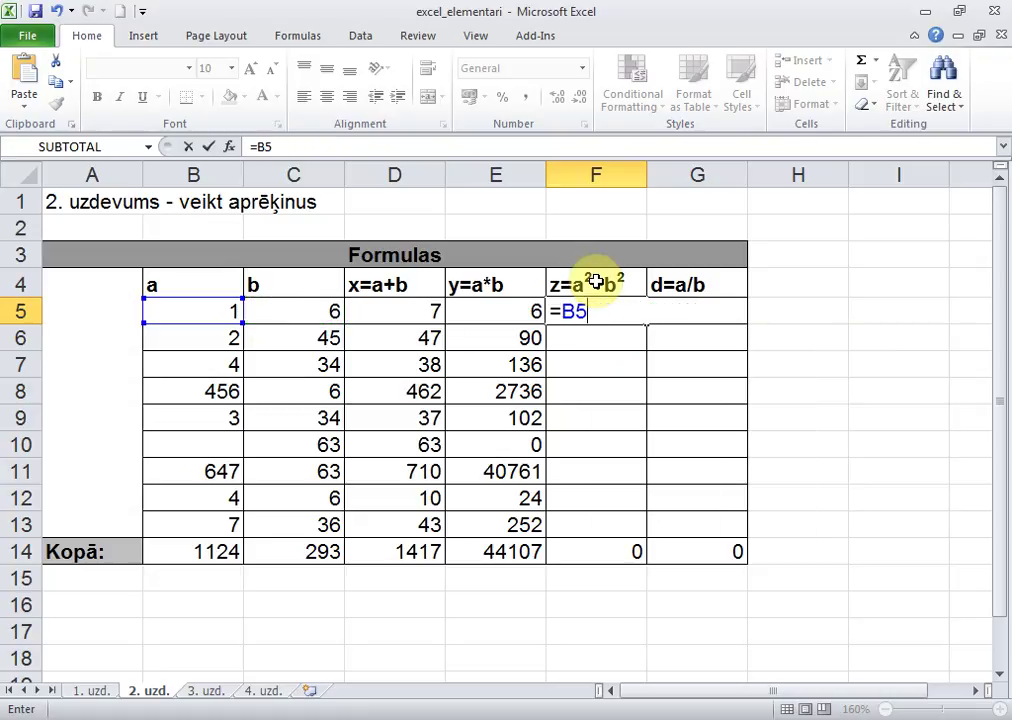
{"action": "key", "text": "BackSpace"}
{"action": "key", "text": "BackSpace"}
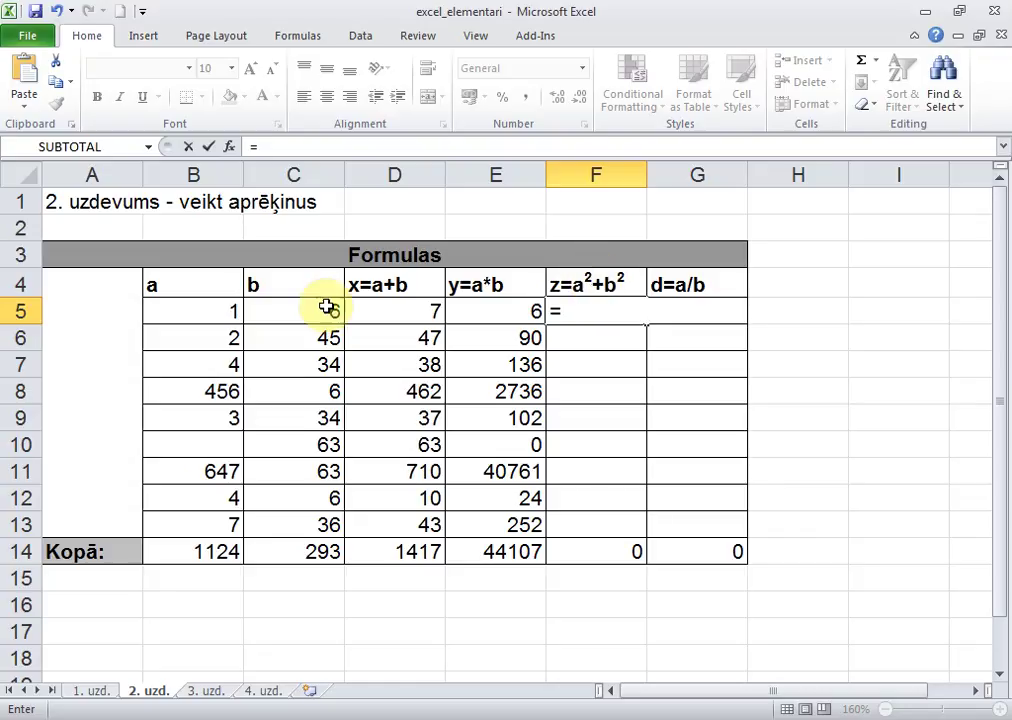
- Enter =B5^2+C5^2 in F5 and fill it down to F13
{"action": "left_click", "coordinate": [224, 311]}
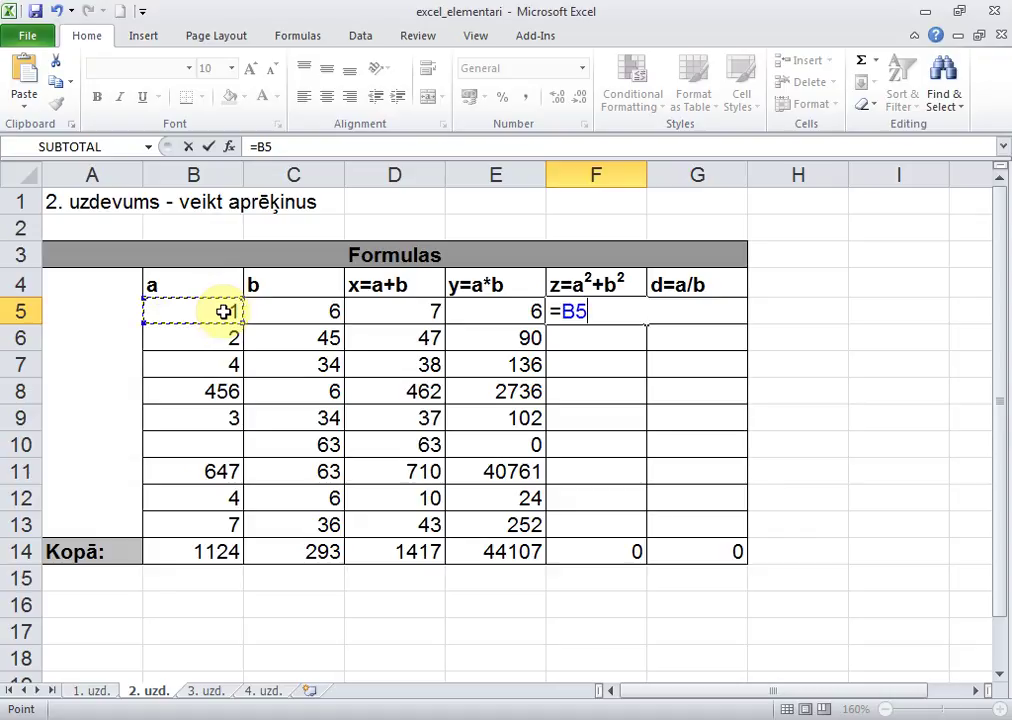
{"action": "type", "text": "^"}
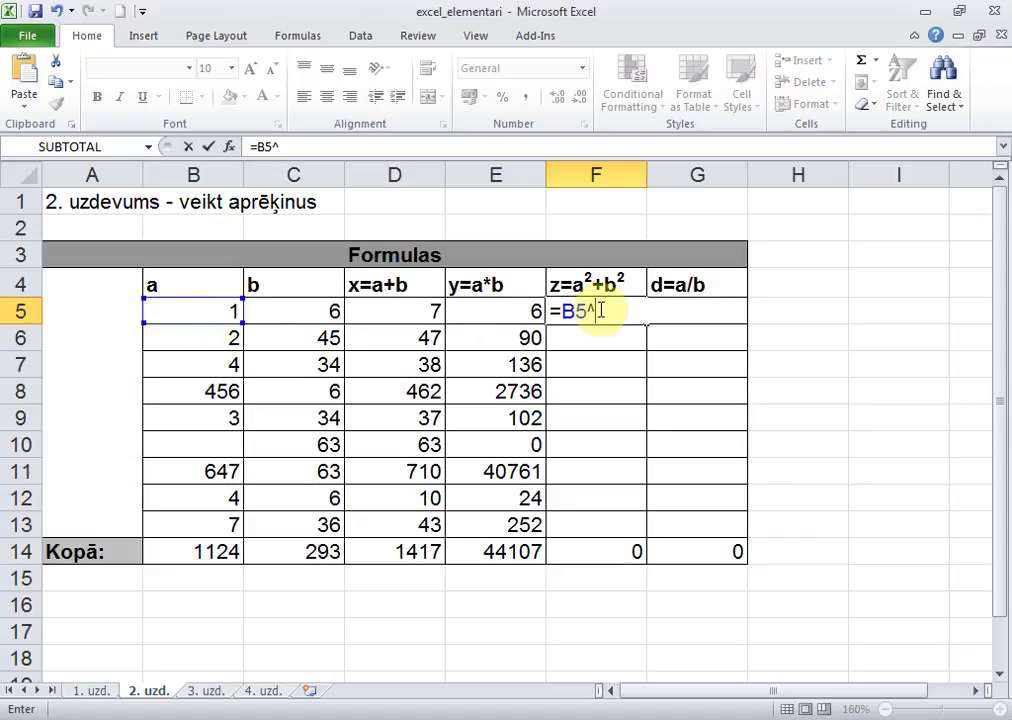
{"action": "type", "text": "2"}
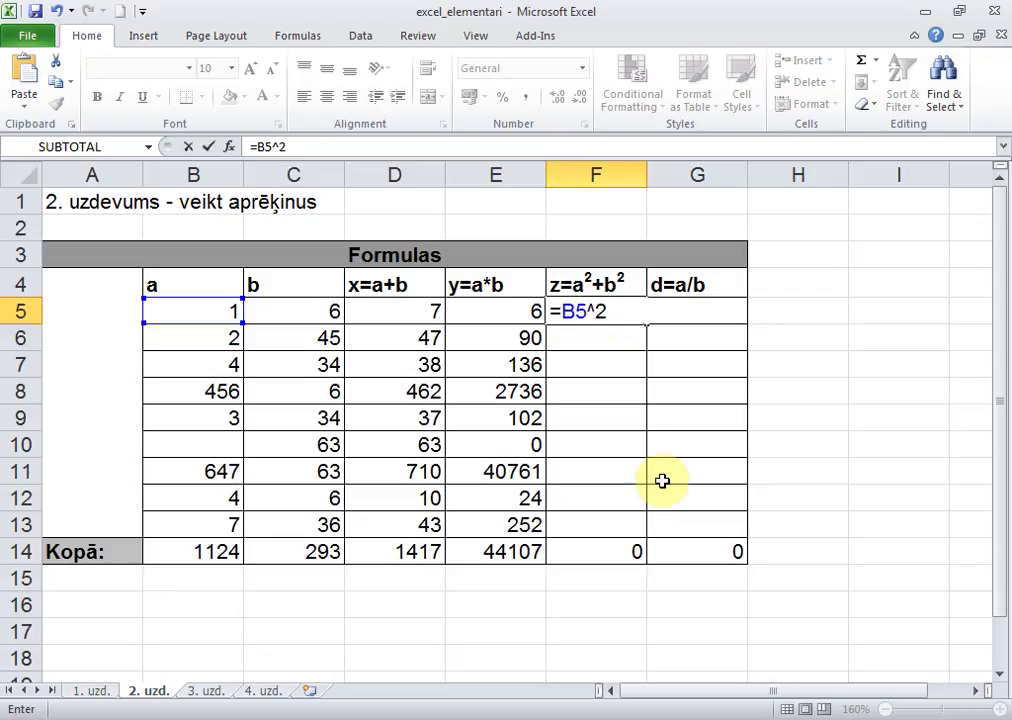
{"action": "type", "text": "+"}
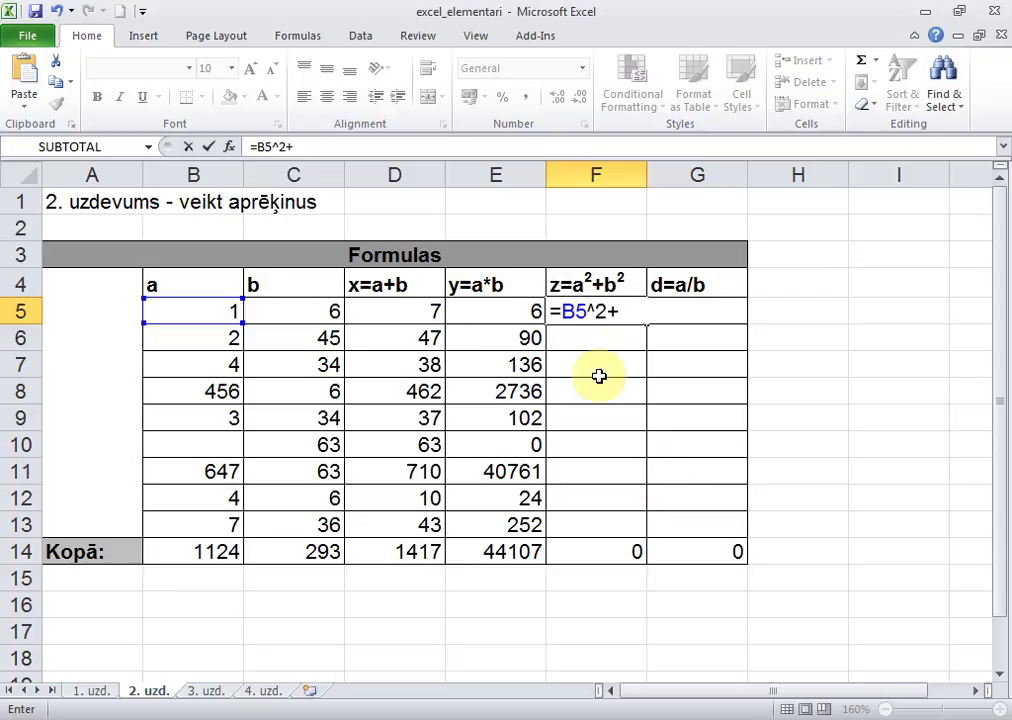
{"action": "left_click", "coordinate": [308, 315]}
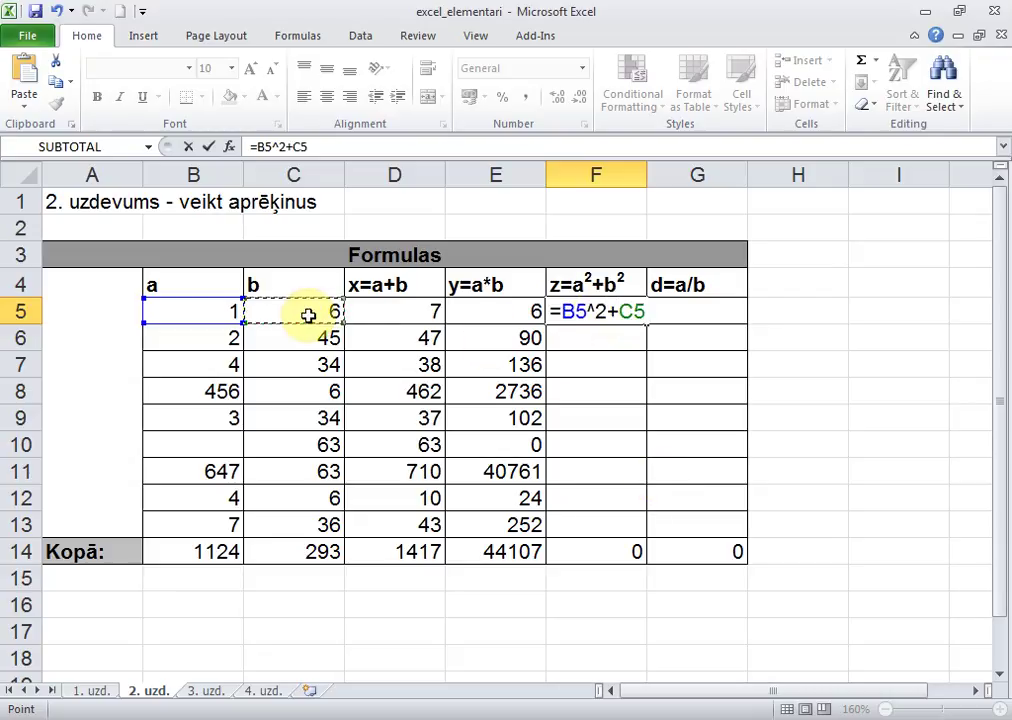
{"action": "type", "text": "^"}
{"action": "type", "text": "2"}
{"action": "key", "text": "Return"}
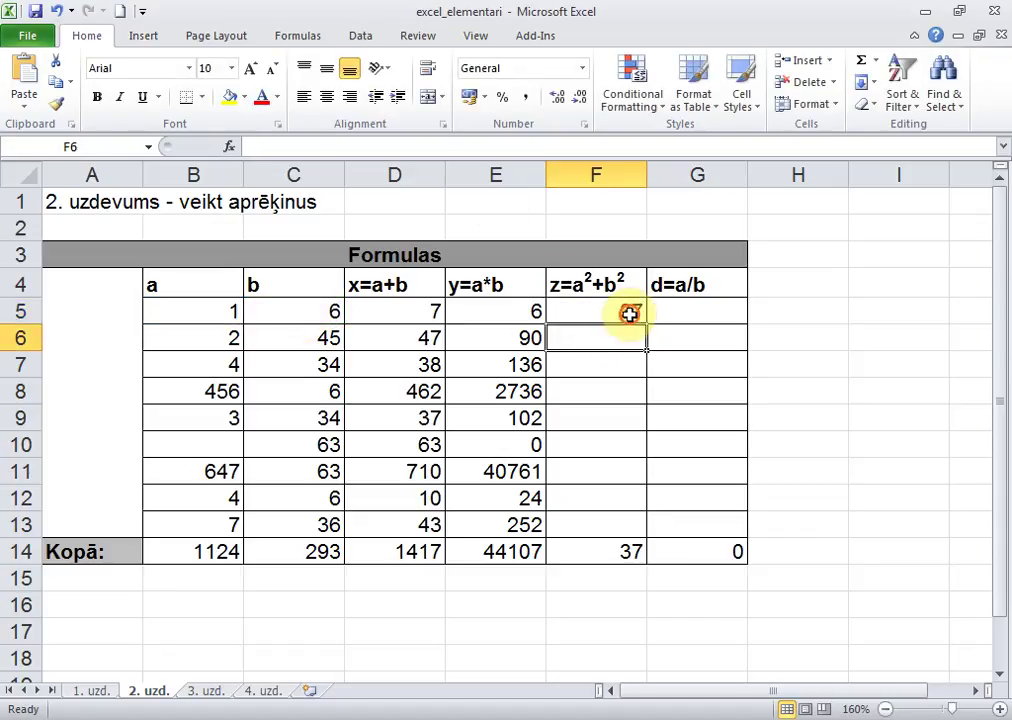
{"action": "left_click", "coordinate": [629, 314]}
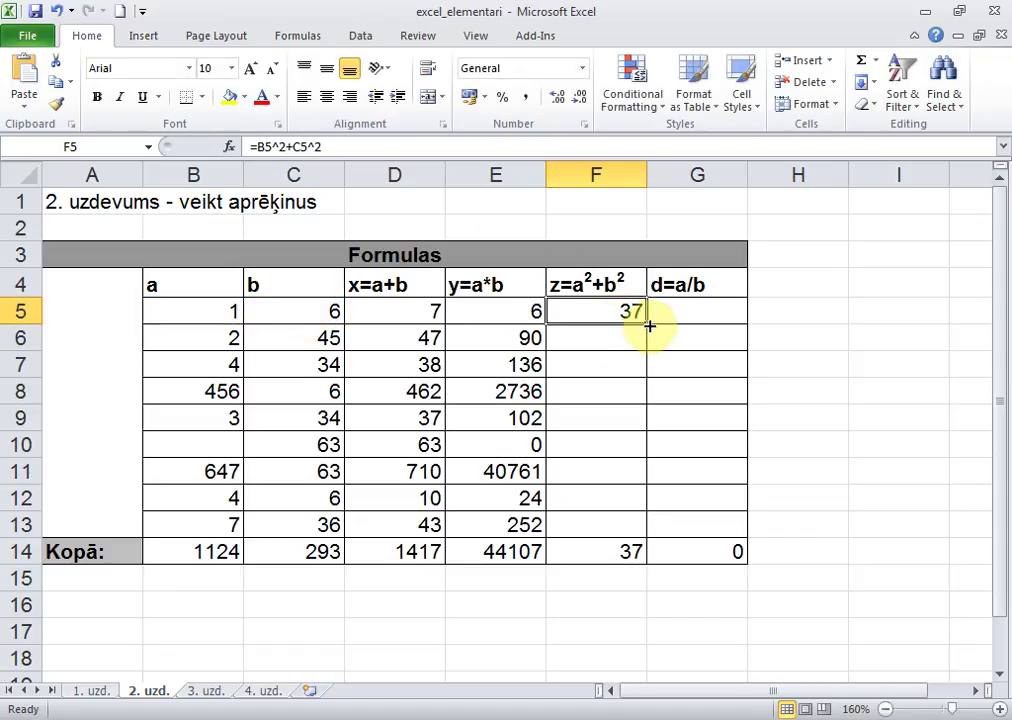
{"action": "left_click_drag", "start_coordinate": [648, 324], "coordinate": [648, 536]}
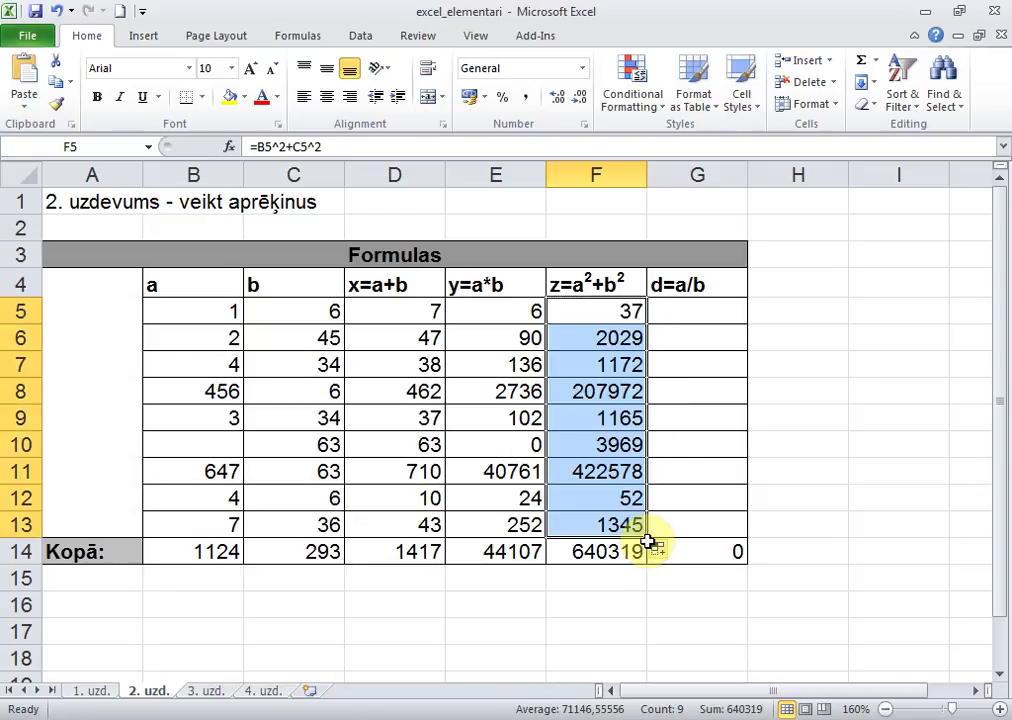
{"action": "left_click", "coordinate": [704, 312]}
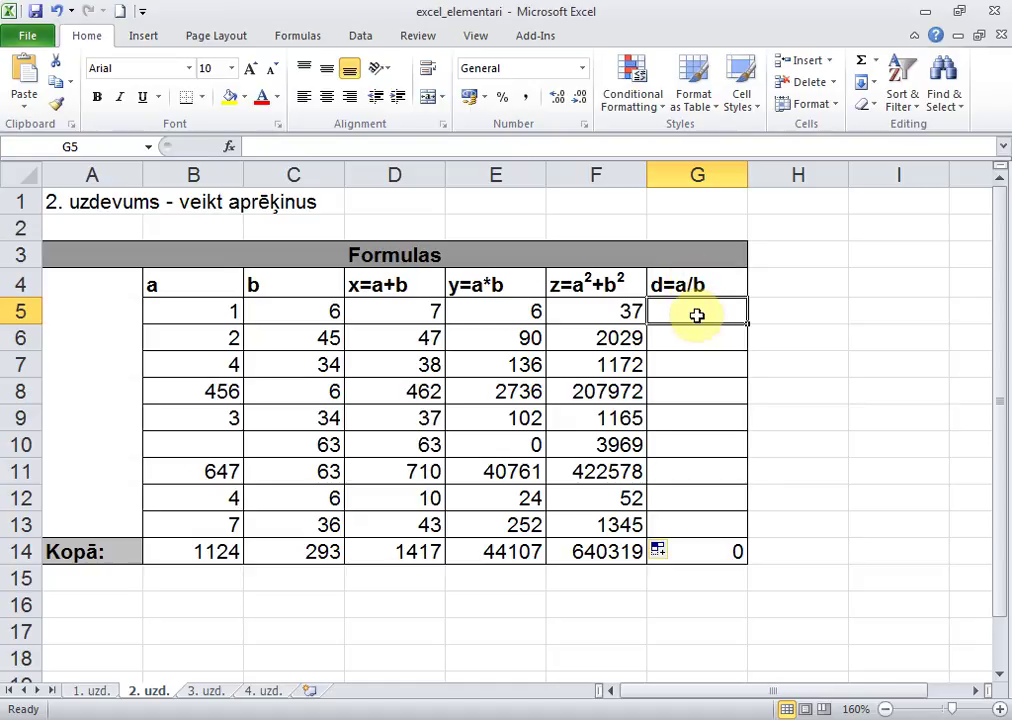
- Enter =B5/C5 in G5, fill it down to G13, then go to sheet 1. uzd
{"action": "type", "text": "="}
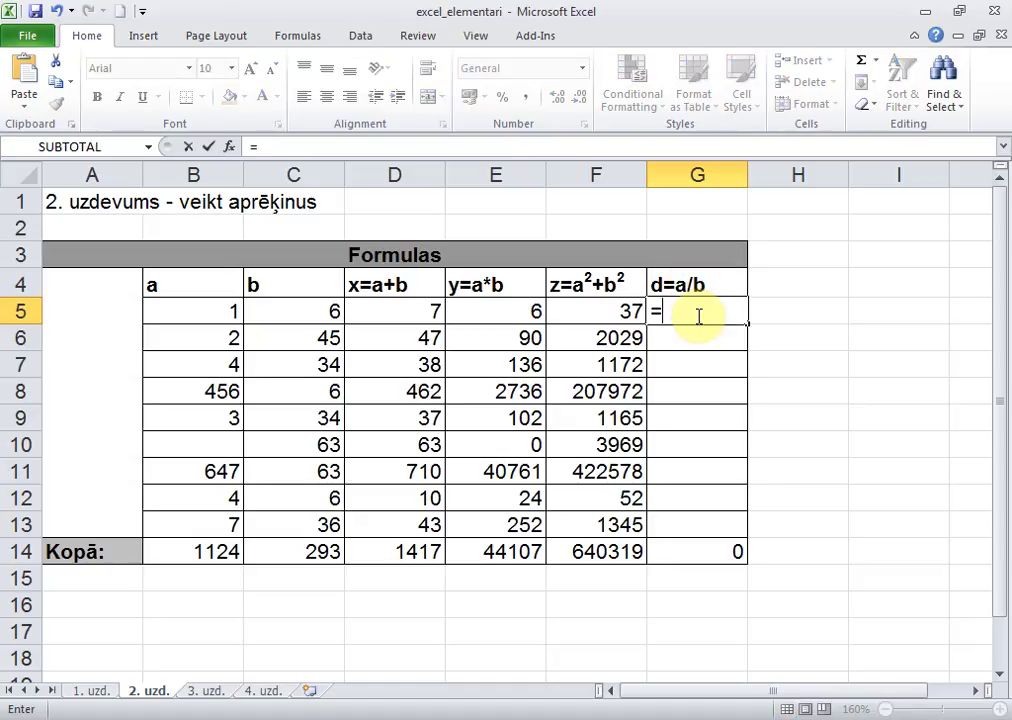
{"action": "left_click", "coordinate": [219, 313]}
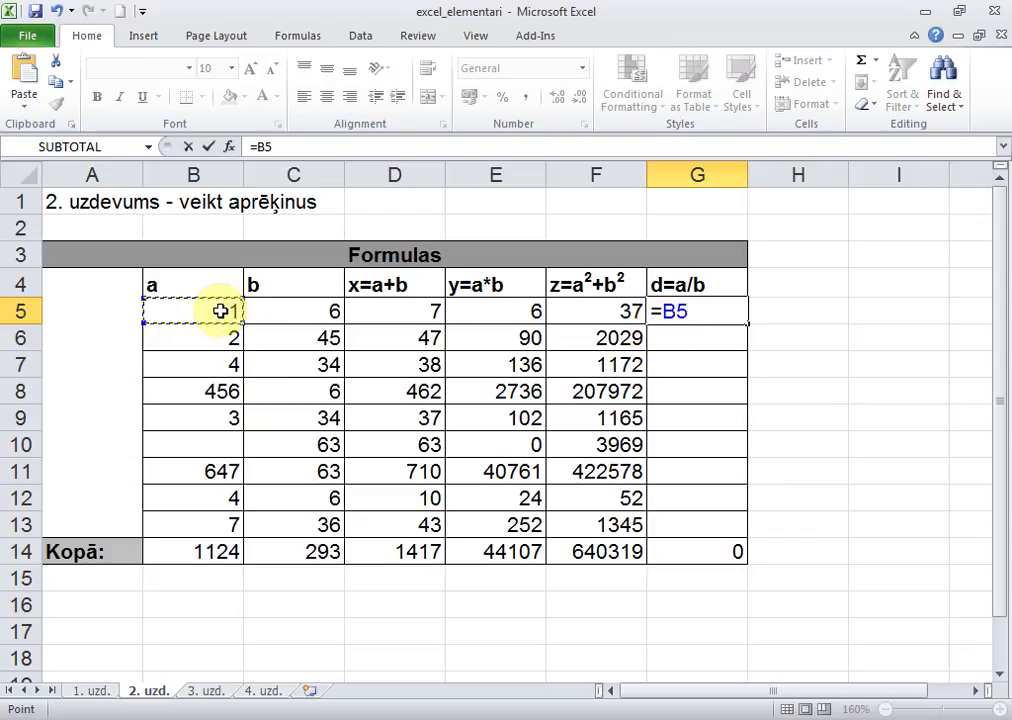
{"action": "type", "text": "/"}
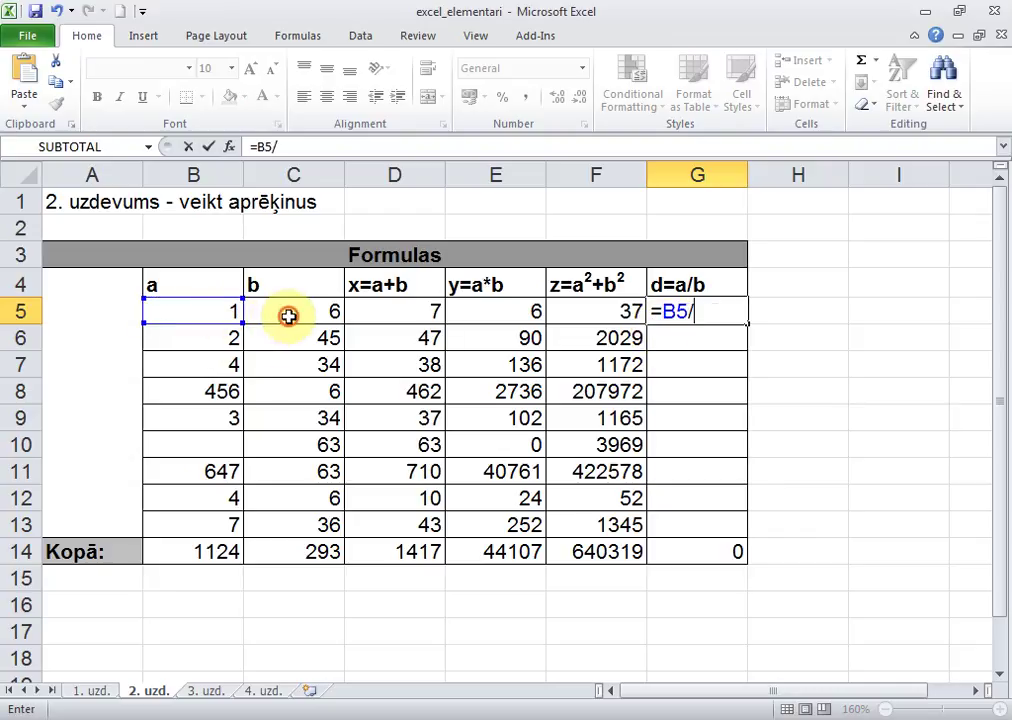
{"action": "left_click", "coordinate": [288, 316]}
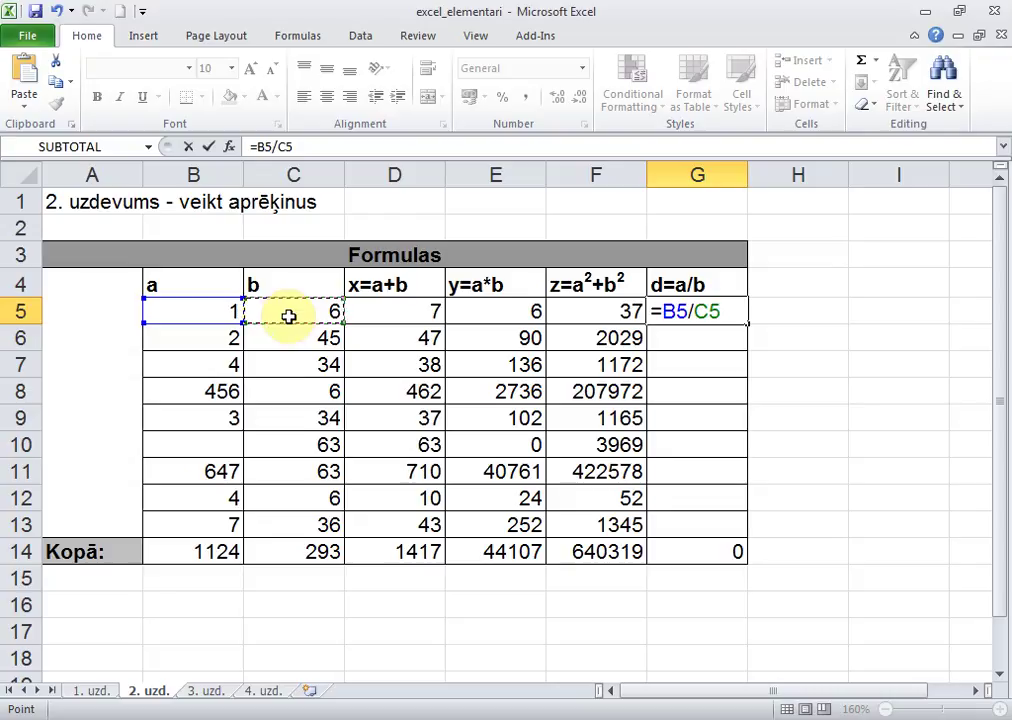
{"action": "key", "text": "Return"}
{"action": "left_click", "coordinate": [728, 306]}
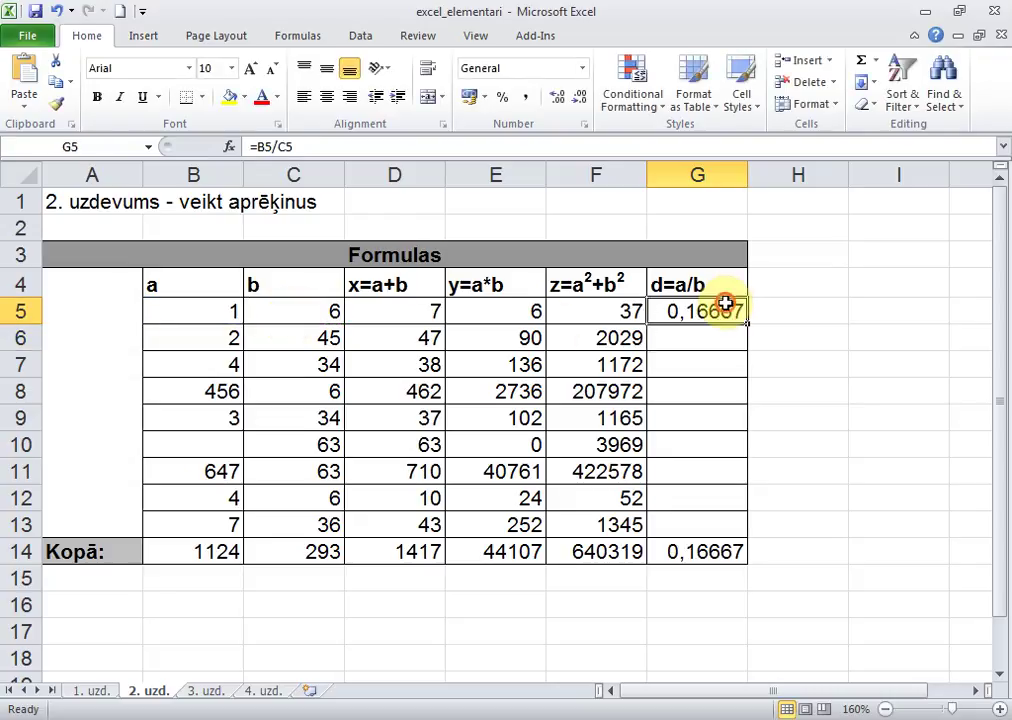
{"action": "left_click_drag", "start_coordinate": [746, 324], "coordinate": [757, 530]}
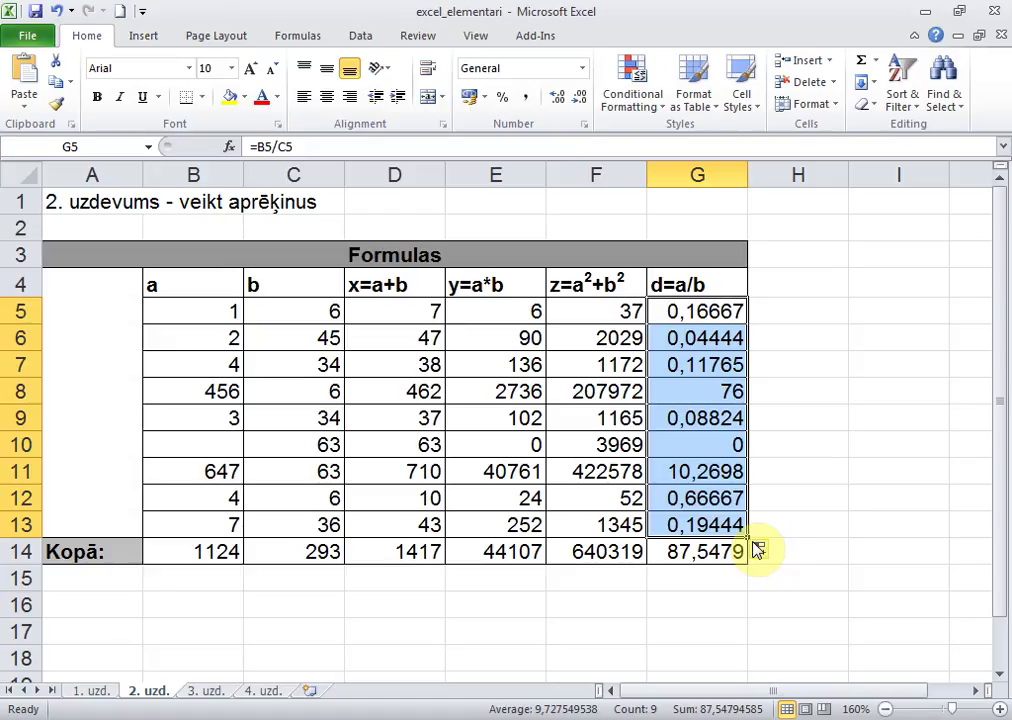
{"action": "left_click", "coordinate": [655, 246]}
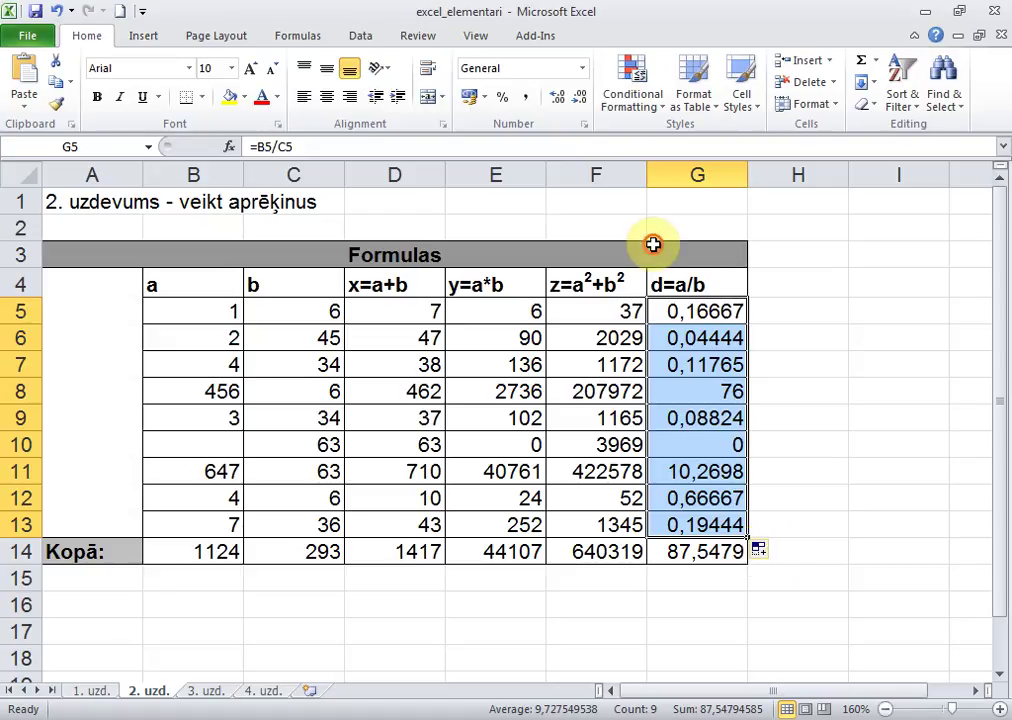
{"action": "left_click", "coordinate": [667, 311]}
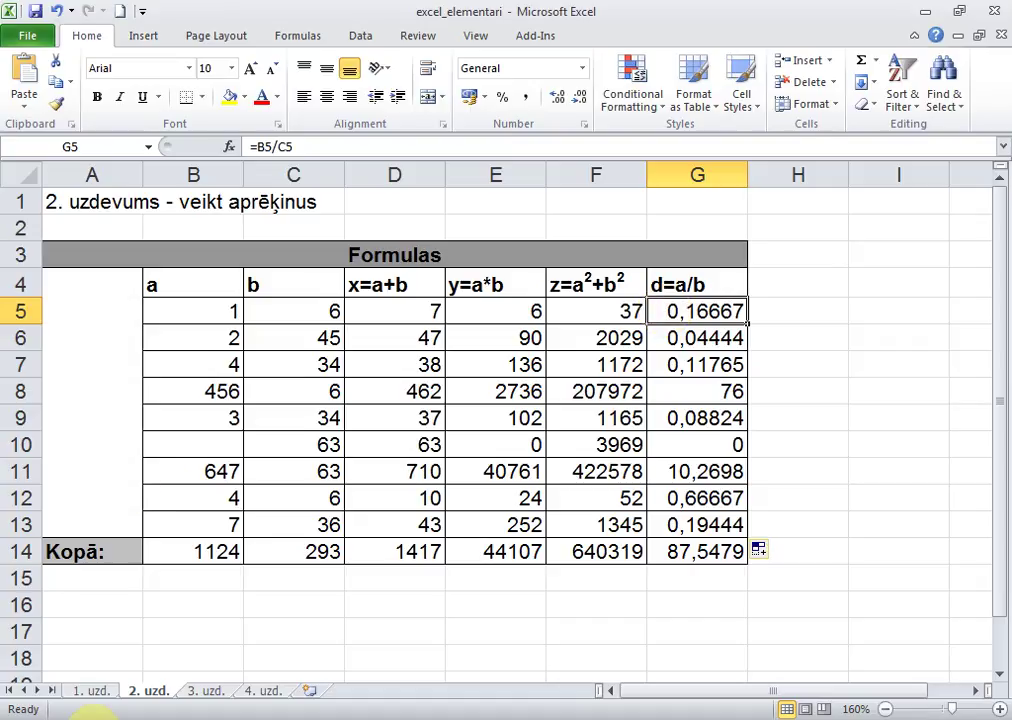
{"action": "left_click", "coordinate": [102, 693]}
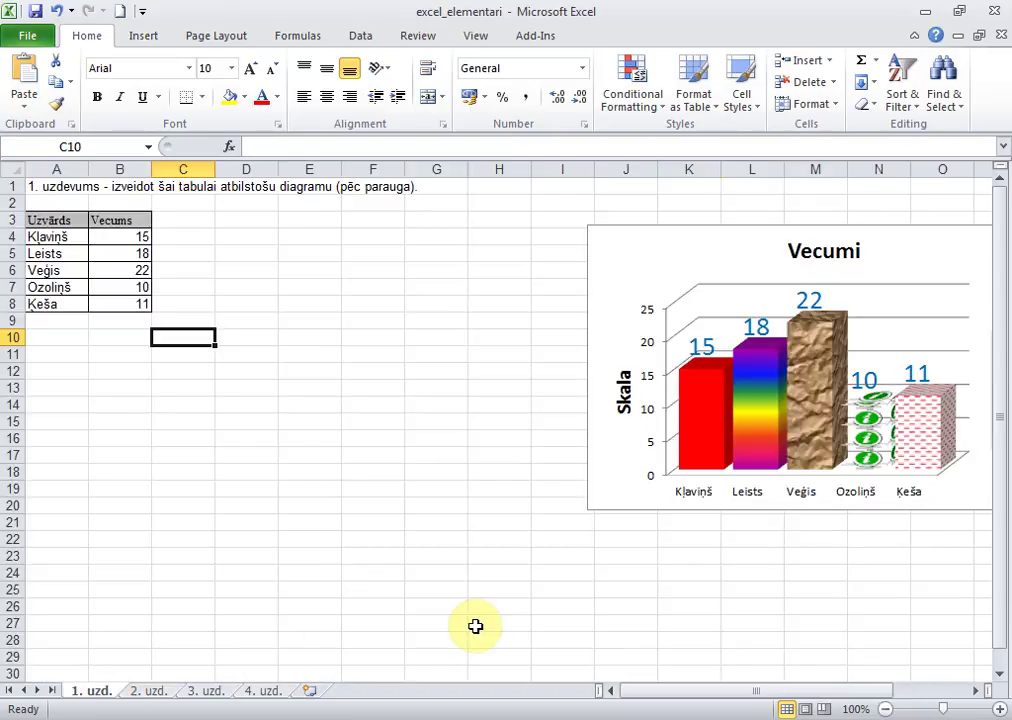
- Back on sheet 1. uzd., select the Uzvārds/Vecums table A3:B8
{"action": "left_click", "coordinate": [204, 690]}
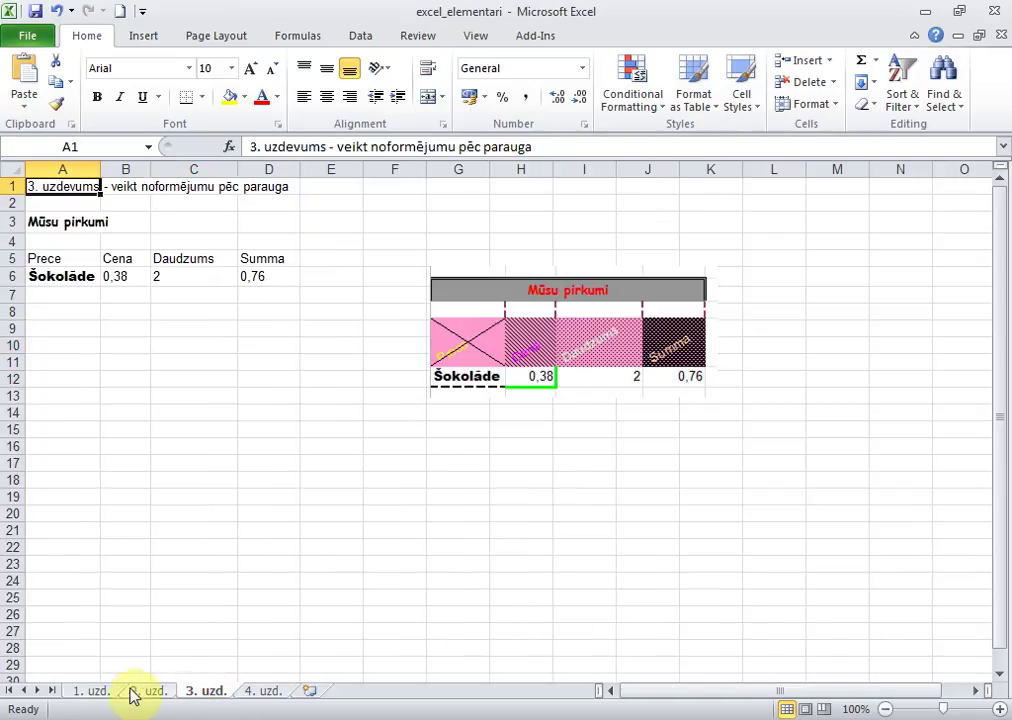
{"action": "left_click", "coordinate": [80, 691]}
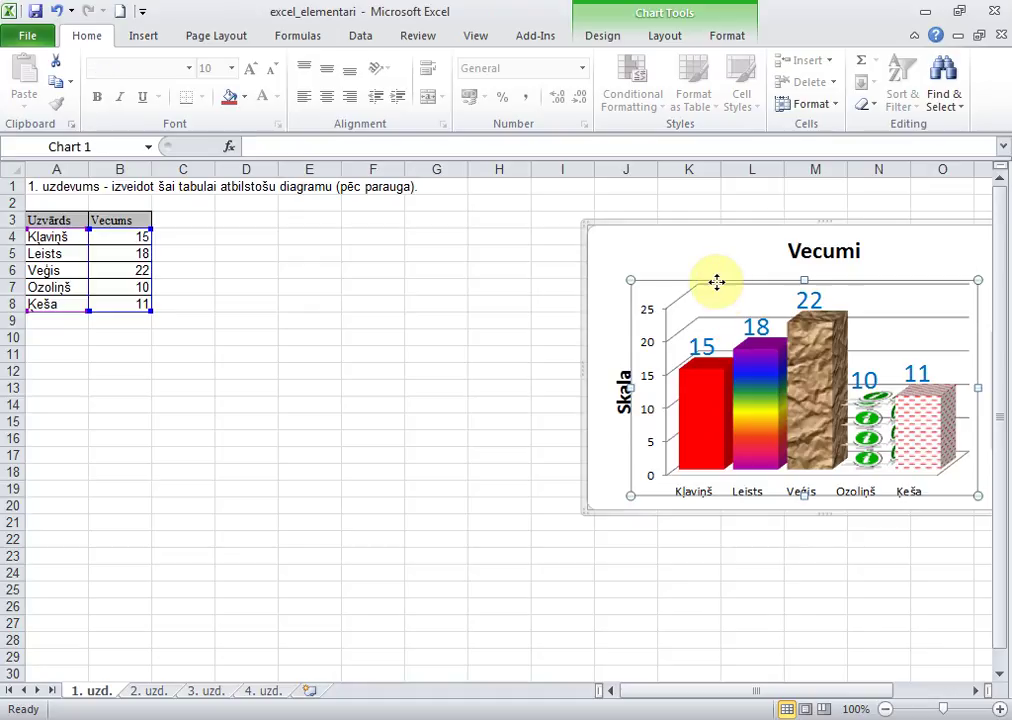
{"action": "left_click", "coordinate": [501, 323]}
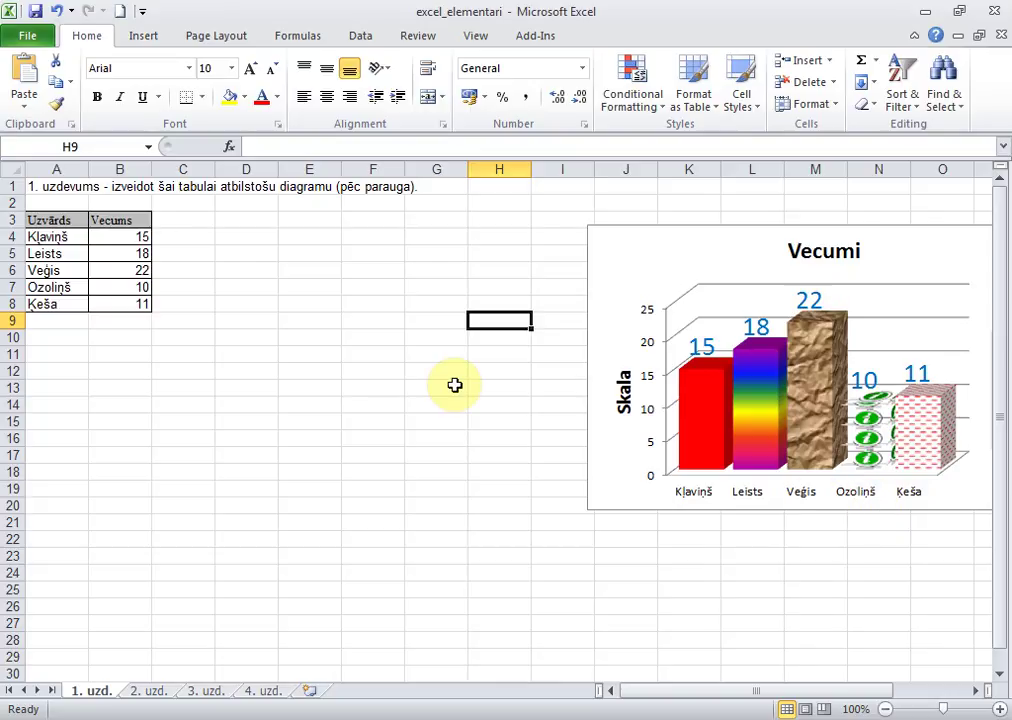
{"action": "left_click", "coordinate": [59, 221]}
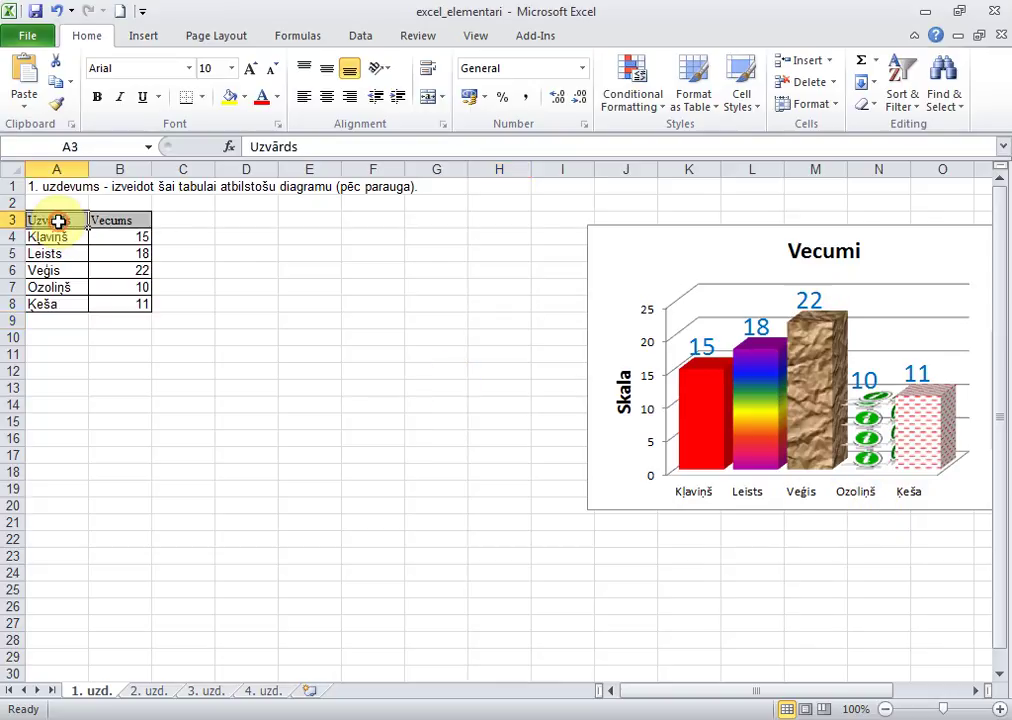
{"action": "left_click_drag", "start_coordinate": [59, 221], "coordinate": [118, 308]}
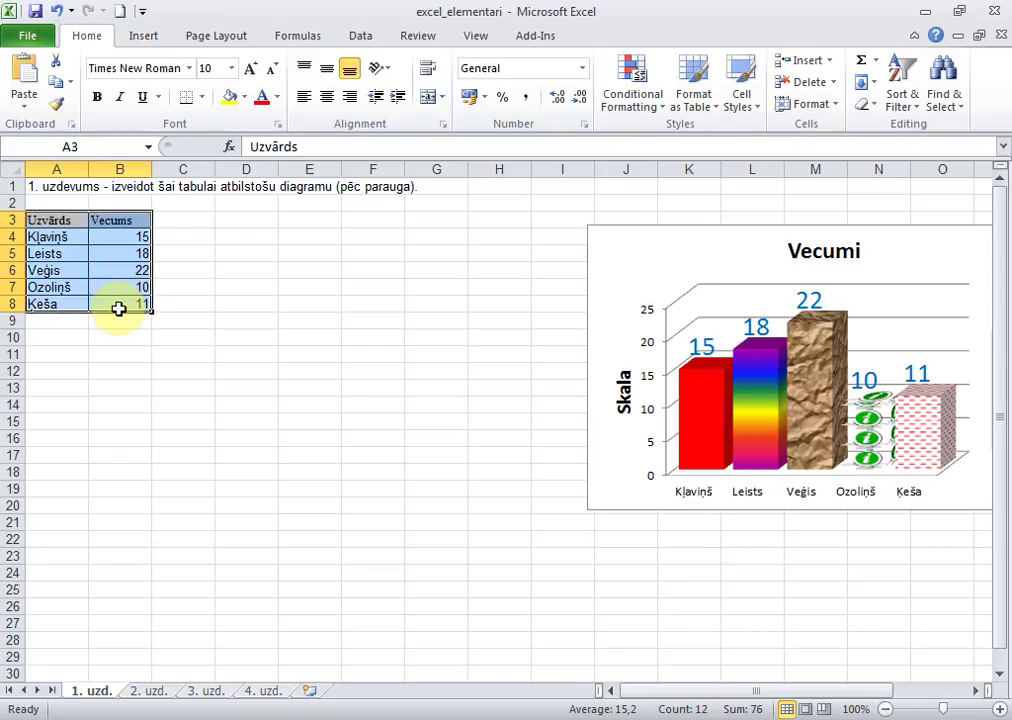
- Type the heading V2 in C3 and the values 10, 10, 15, 40, 12 in C4:C8
{"action": "left_click", "coordinate": [191, 218]}
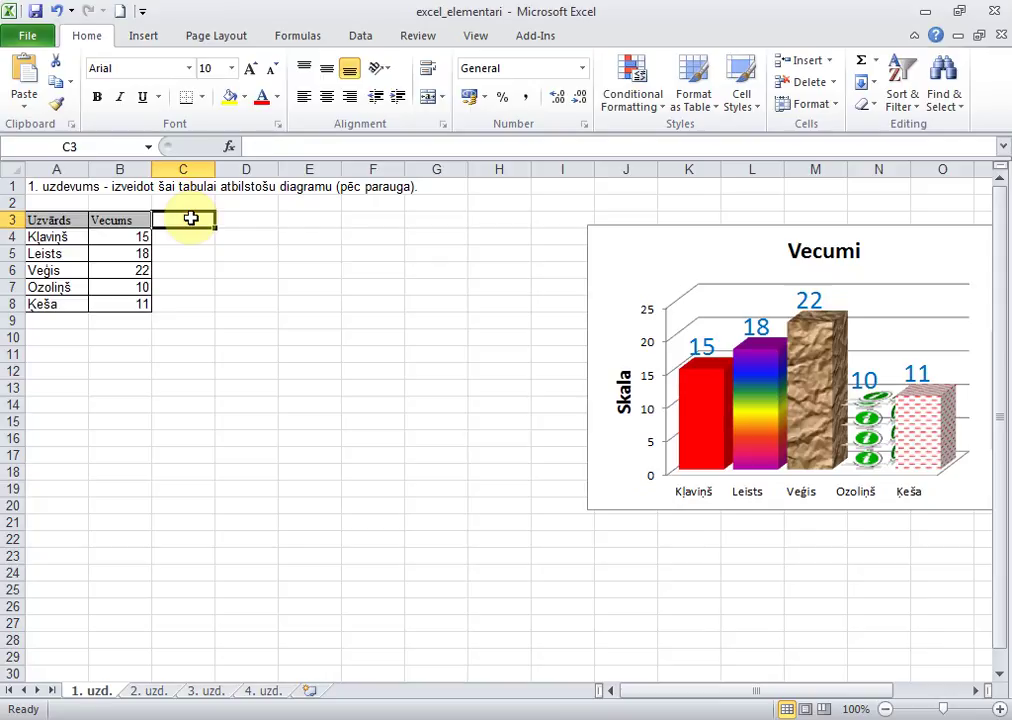
{"action": "type", "text": "V"}
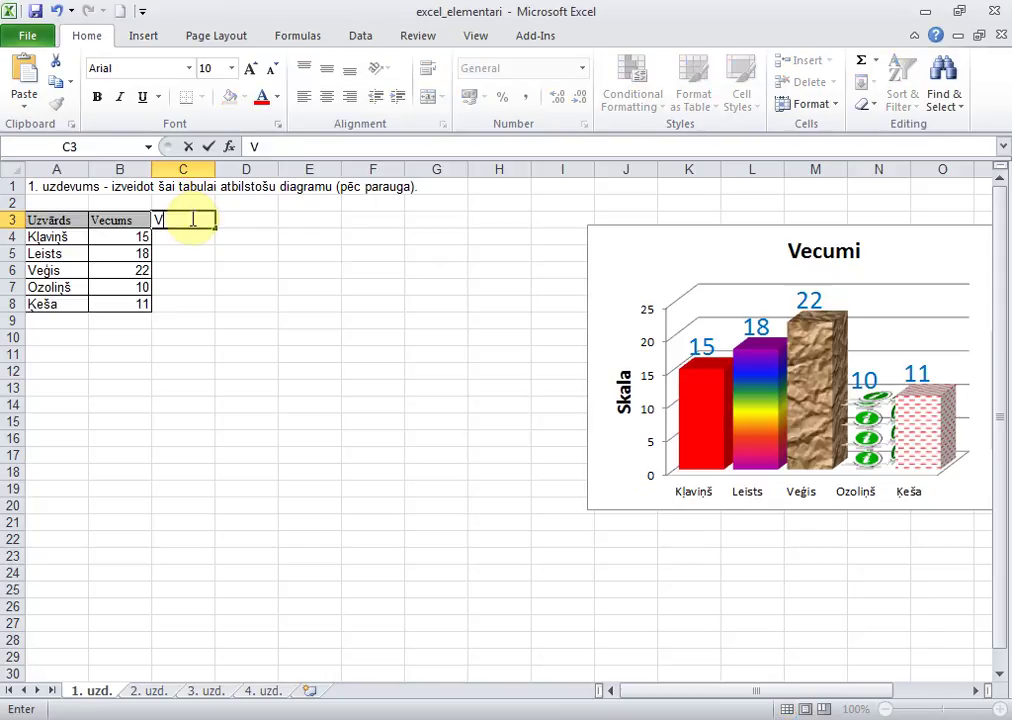
{"action": "type", "text": "2"}
{"action": "key", "text": "Return"}
{"action": "type", "text": "10"}
{"action": "key", "text": "Return"}
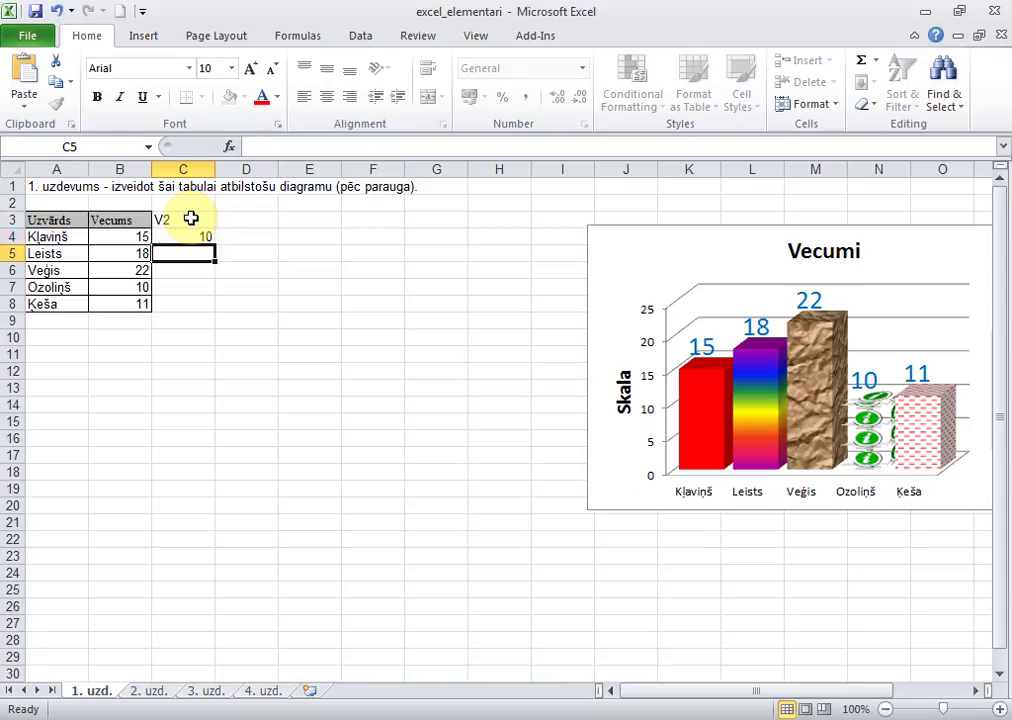
{"action": "type", "text": "10"}
{"action": "key", "text": "Return"}
{"action": "type", "text": "15"}
{"action": "key", "text": "Return"}
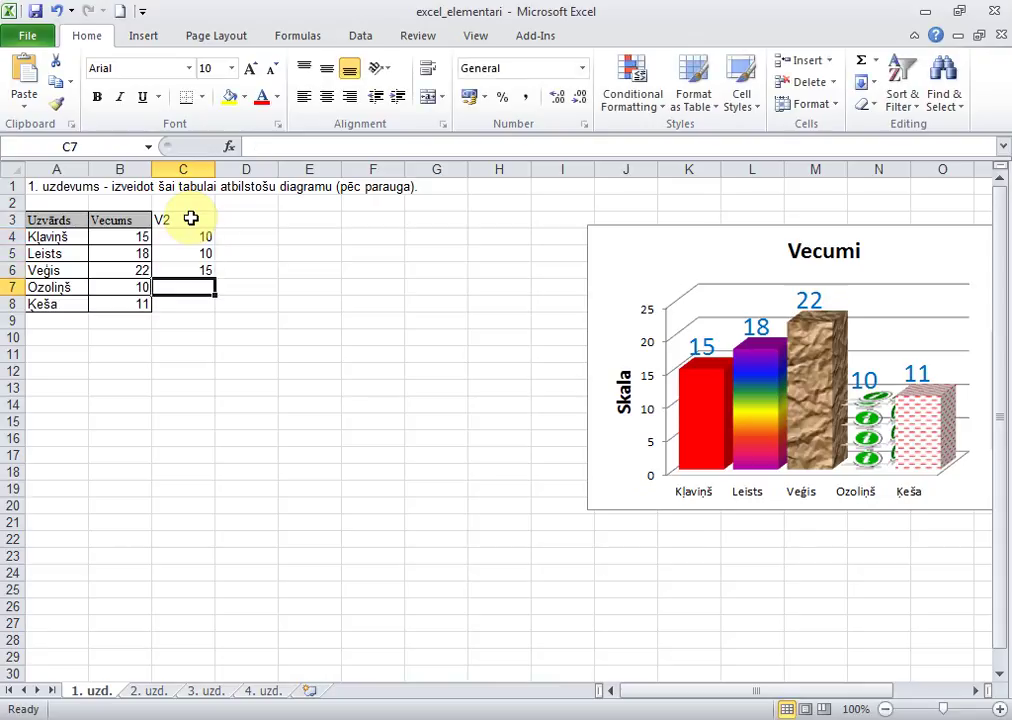
{"action": "type", "text": "40"}
{"action": "key", "text": "Return"}
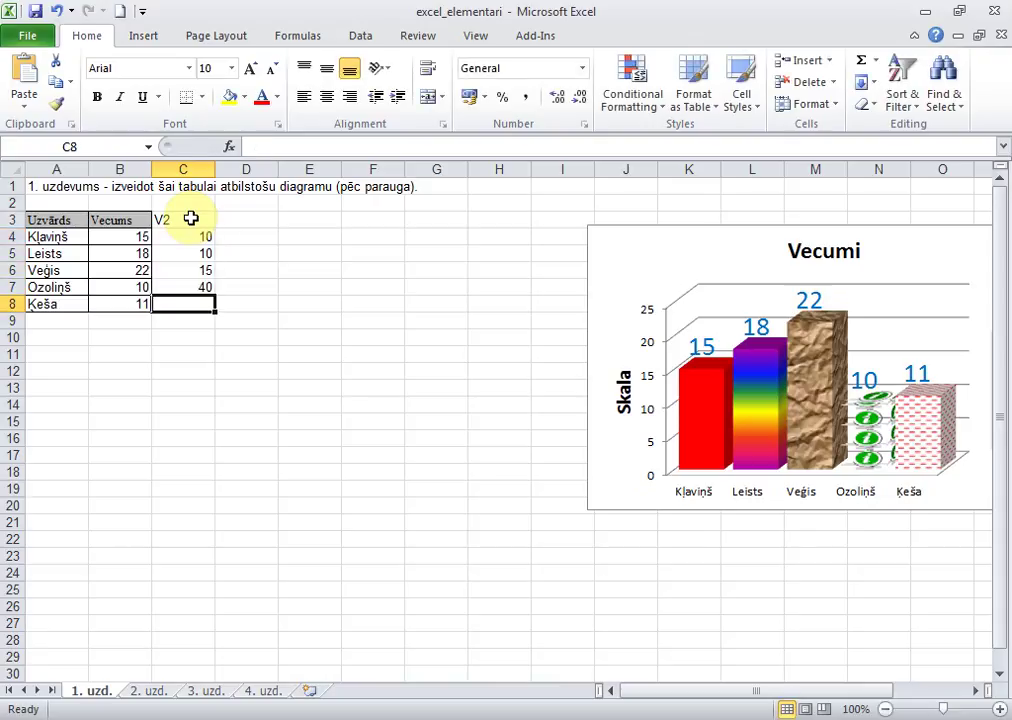
{"action": "type", "text": "12"}
{"action": "key", "text": "Up"}
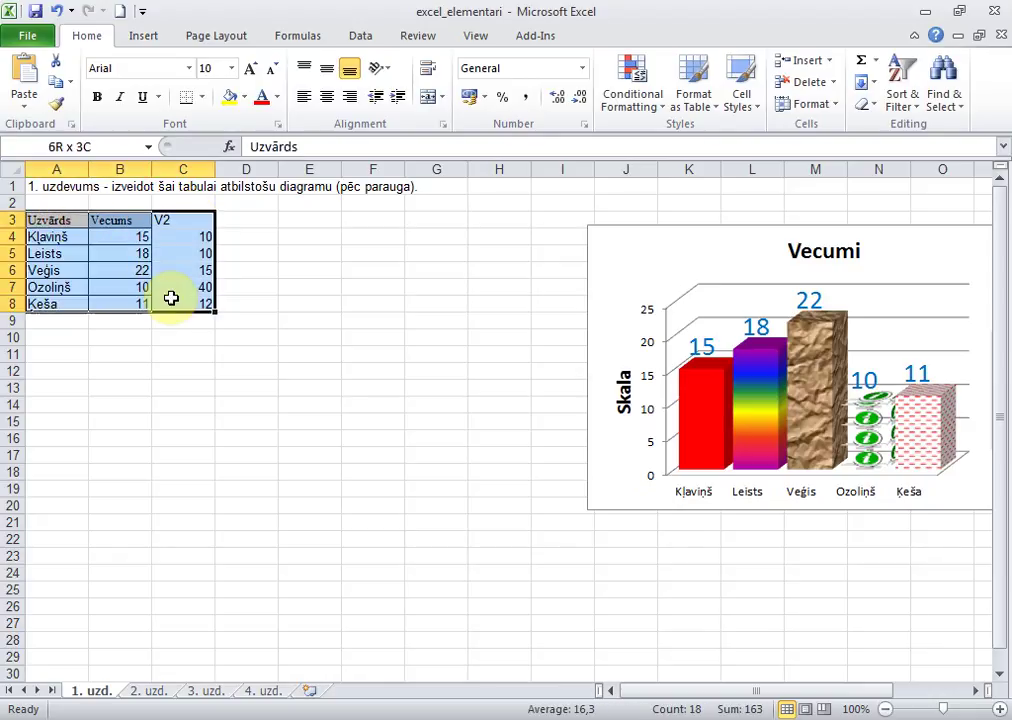
- Practise range selections, including a combined A3:A8 and C3:C8 selection, undoing a row-height change
{"action": "left_click_drag", "start_coordinate": [66, 216], "coordinate": [173, 299]}
{"action": "left_click_drag", "start_coordinate": [12, 480], "coordinate": [80, 592]}
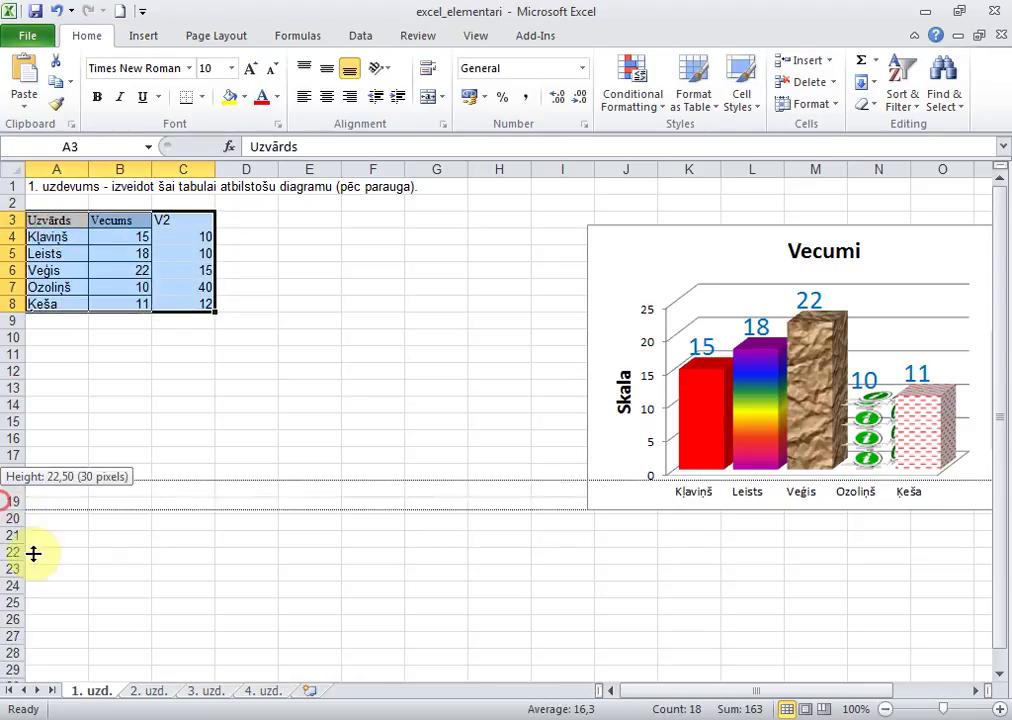
{"action": "key", "text": "ctrl+z"}
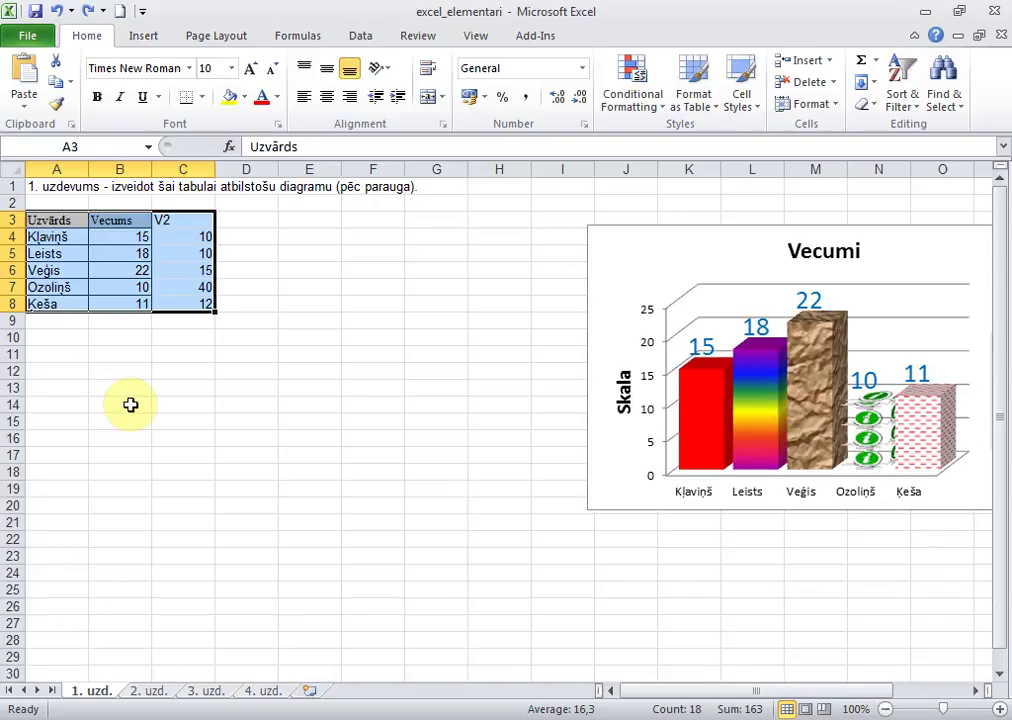
{"action": "left_click", "coordinate": [130, 405]}
{"action": "left_click_drag", "start_coordinate": [61, 219], "coordinate": [126, 307]}
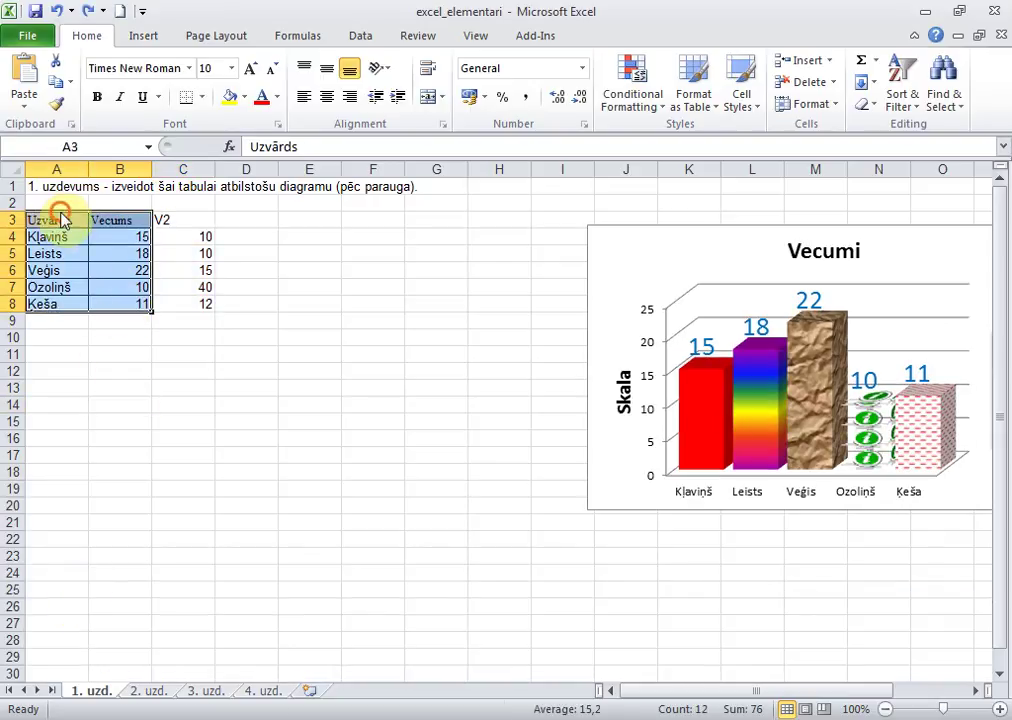
{"action": "left_click", "coordinate": [60, 222]}
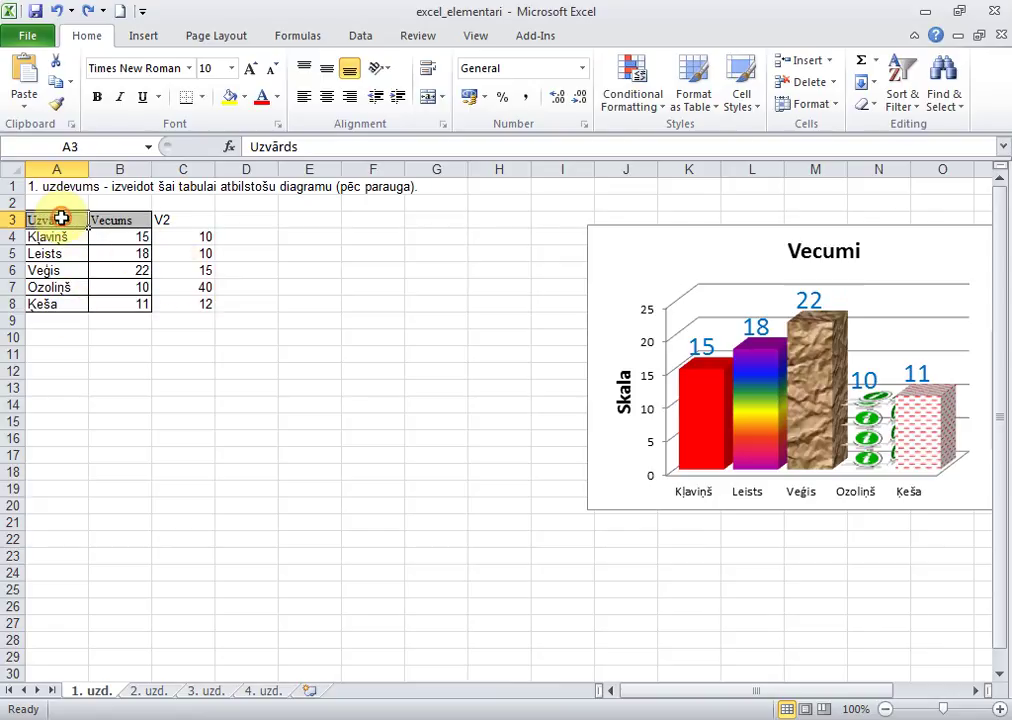
{"action": "left_click_drag", "start_coordinate": [61, 219], "coordinate": [64, 311]}
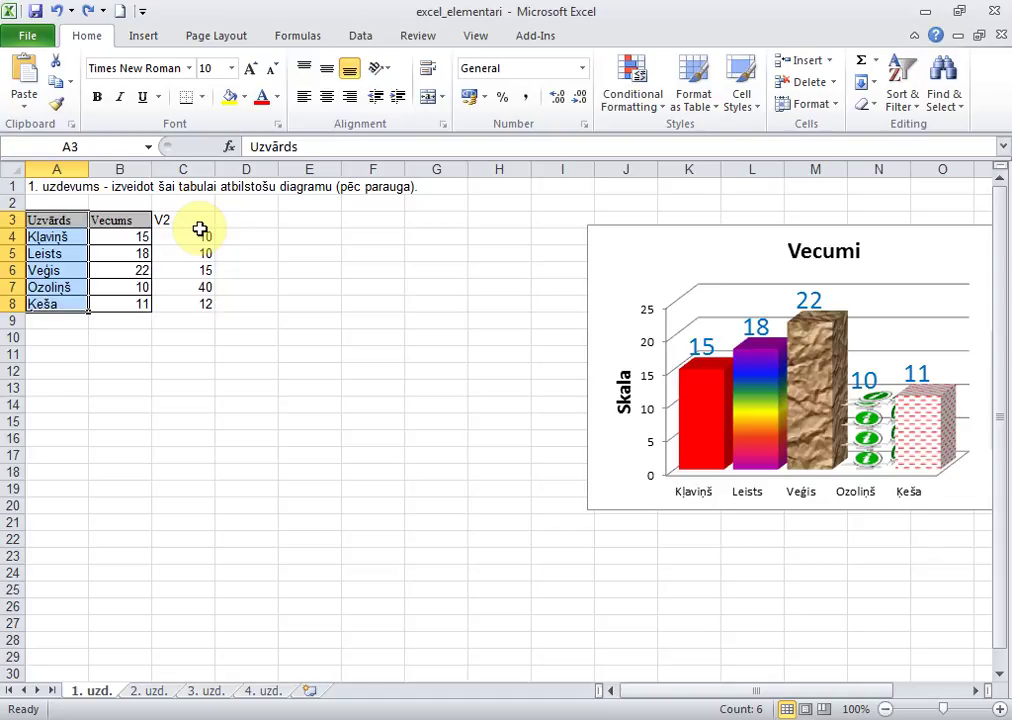
{"action": "left_click_drag", "start_coordinate": [200, 222], "coordinate": [197, 304], "text": "ctrl"}
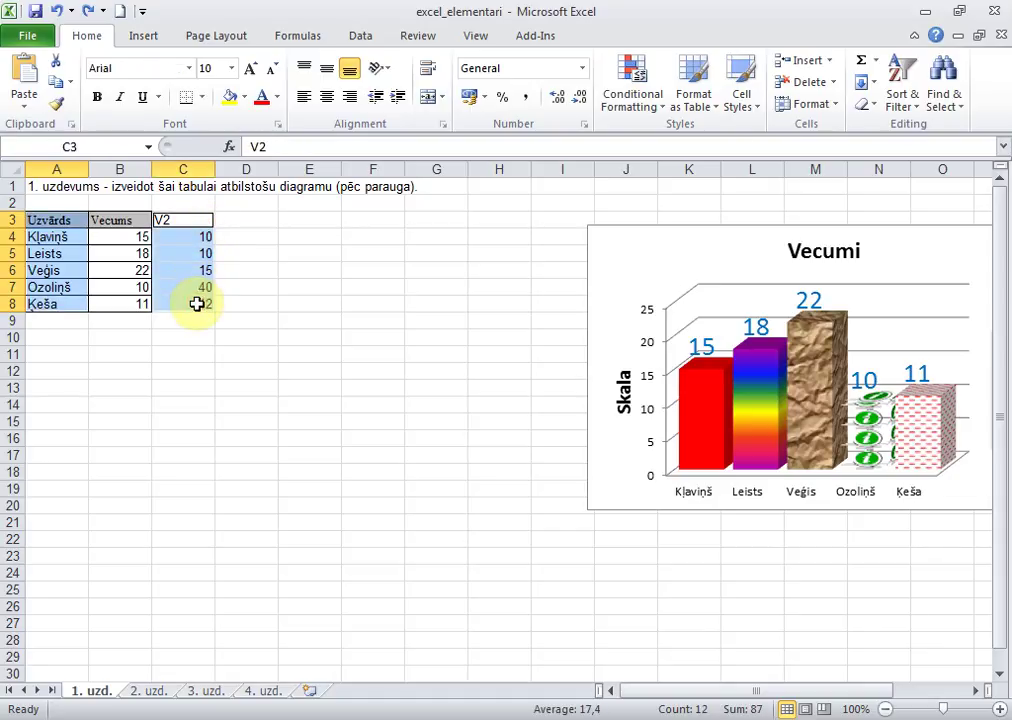
{"action": "left_click", "coordinate": [128, 370]}
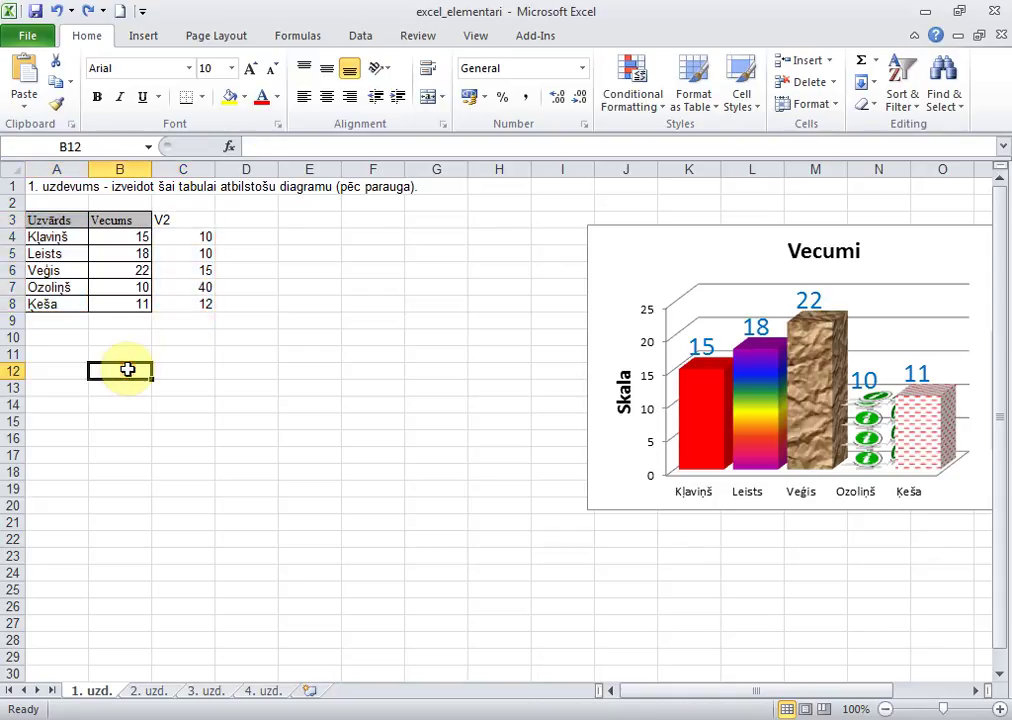
- Fill several scattered cells yellow, then undo until the 12 in C8 is gone
{"action": "left_click", "coordinate": [176, 407], "text": "ctrl"}
{"action": "left_click", "coordinate": [312, 322], "text": "ctrl"}
{"action": "left_click", "coordinate": [327, 420], "text": "ctrl"}
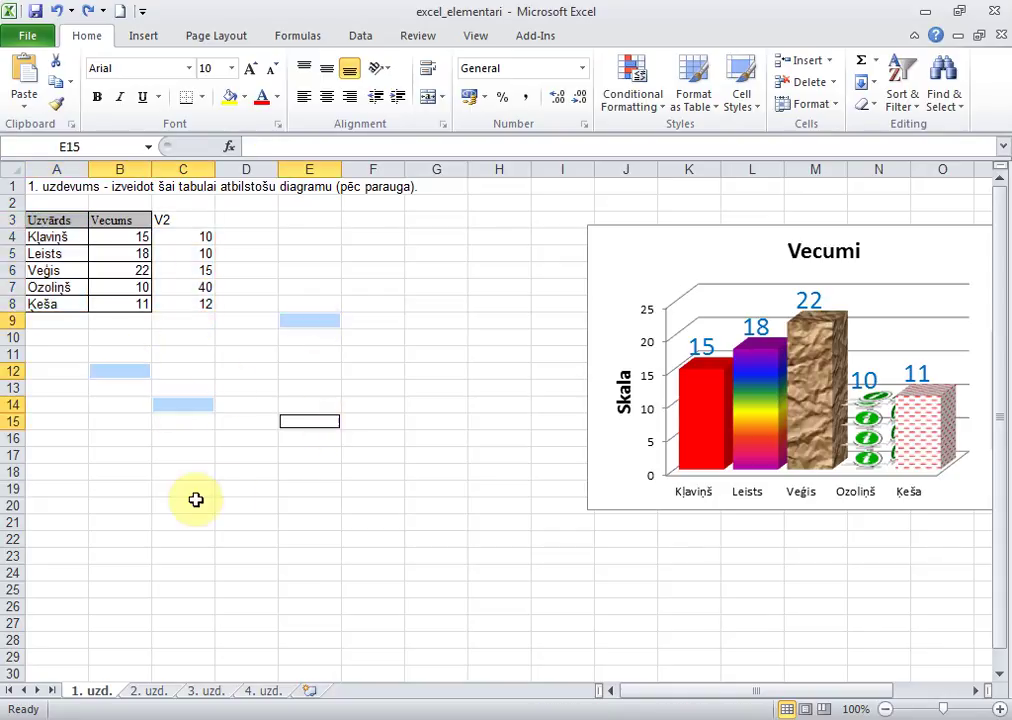
{"action": "left_click", "coordinate": [165, 503], "text": "ctrl"}
{"action": "left_click", "coordinate": [429, 548], "text": "ctrl"}
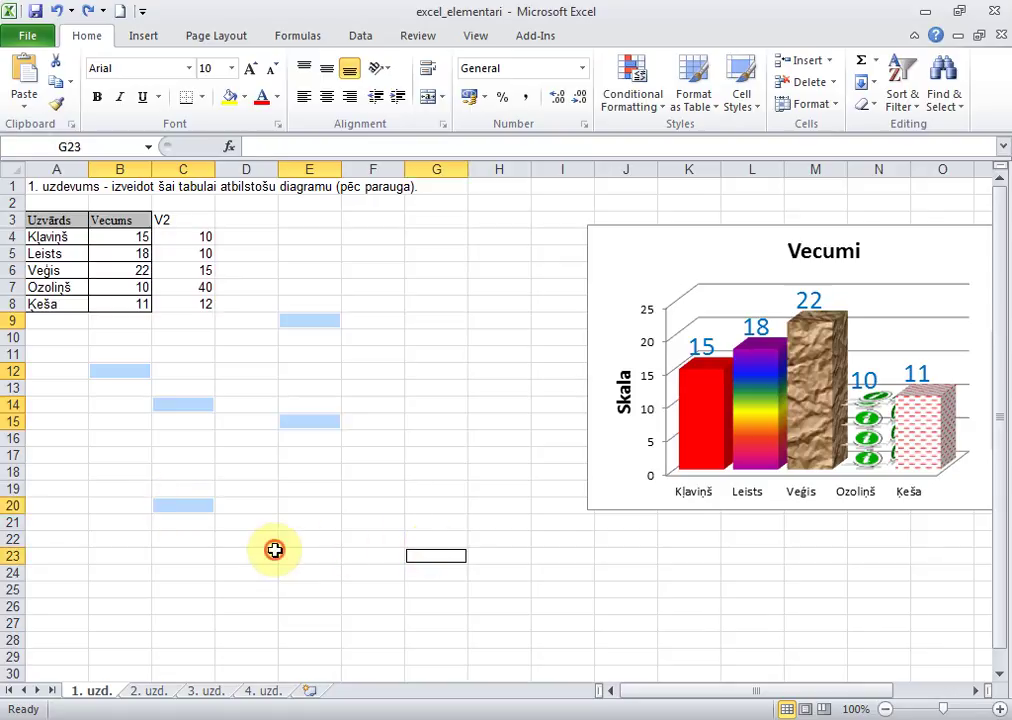
{"action": "left_click", "coordinate": [275, 550], "text": "ctrl"}
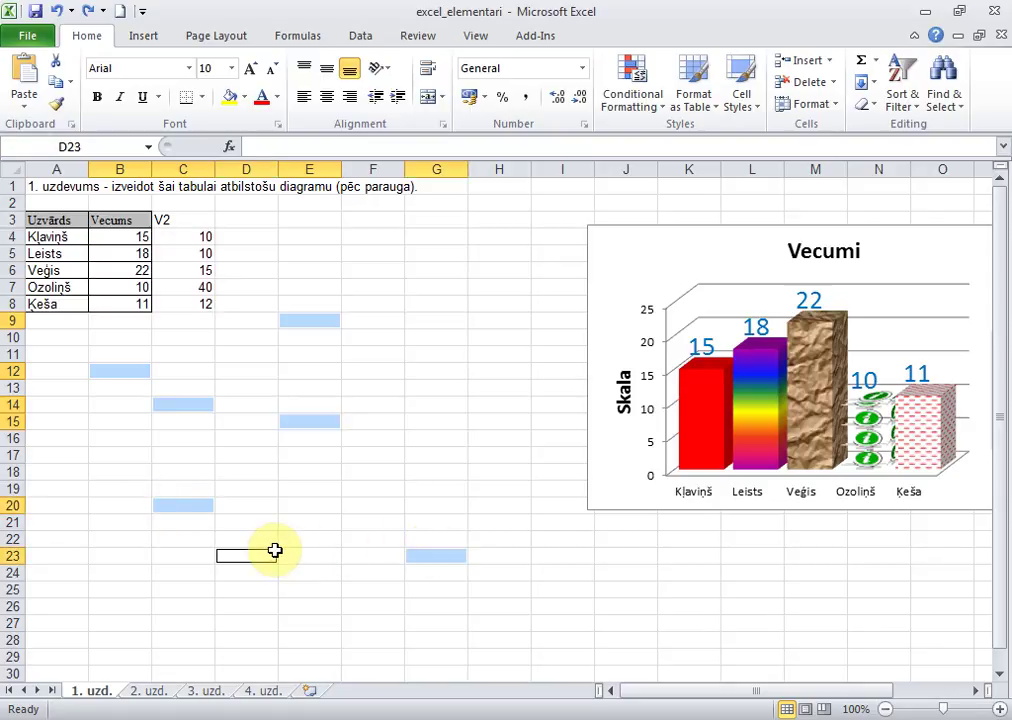
{"action": "left_click", "coordinate": [229, 97]}
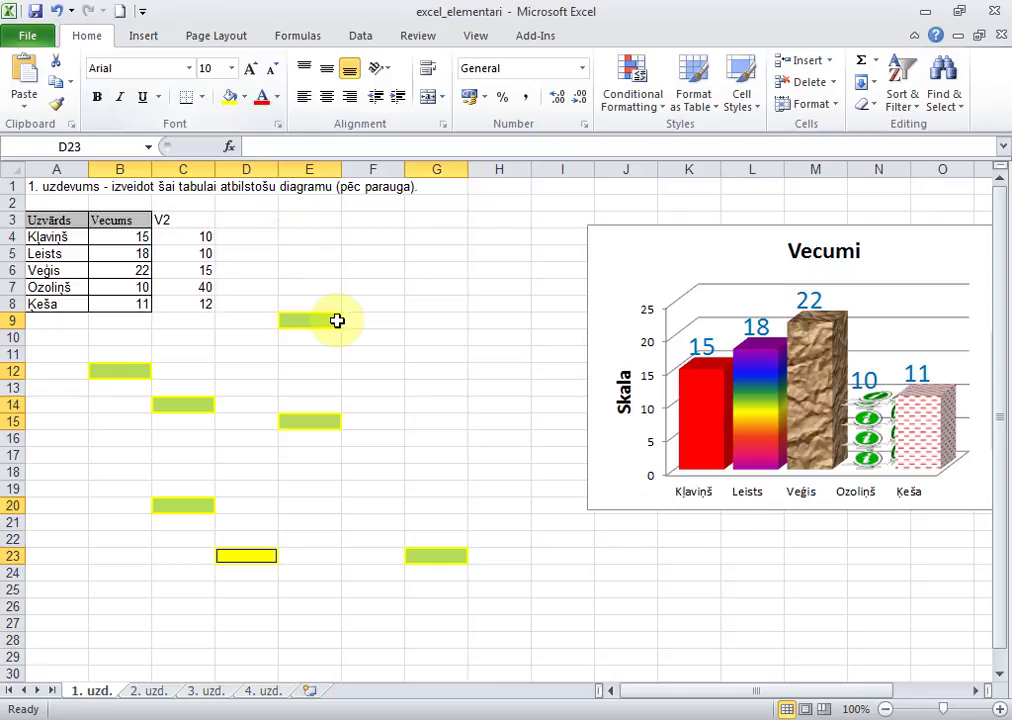
{"action": "left_click", "coordinate": [337, 321]}
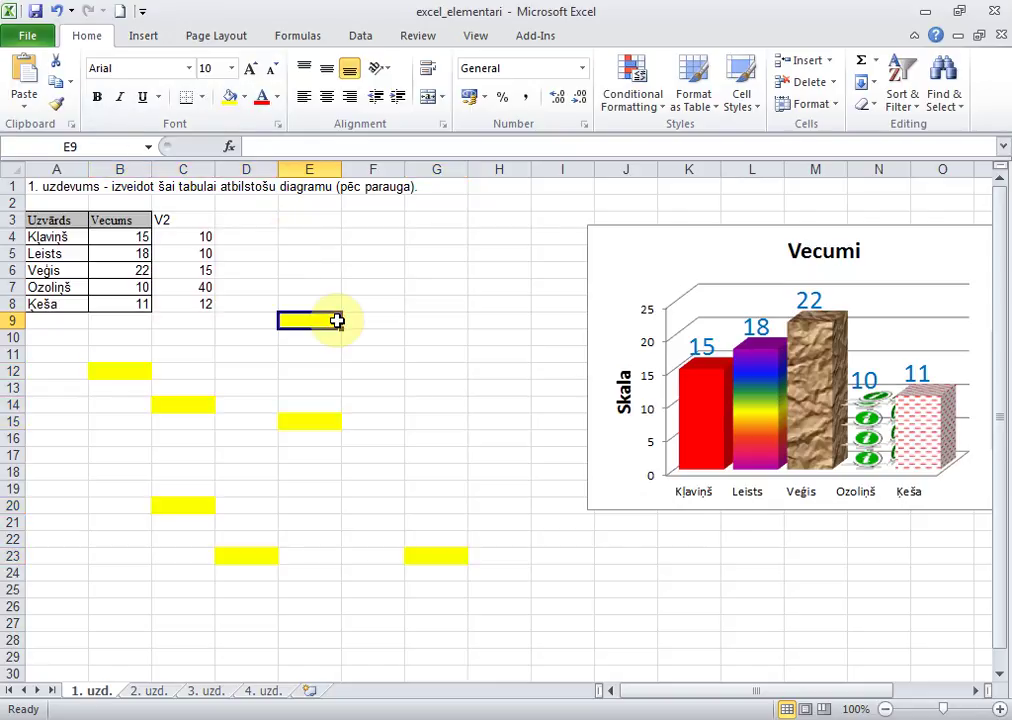
{"action": "key", "text": "ctrl+z"}
{"action": "key", "text": "ctrl+z"}
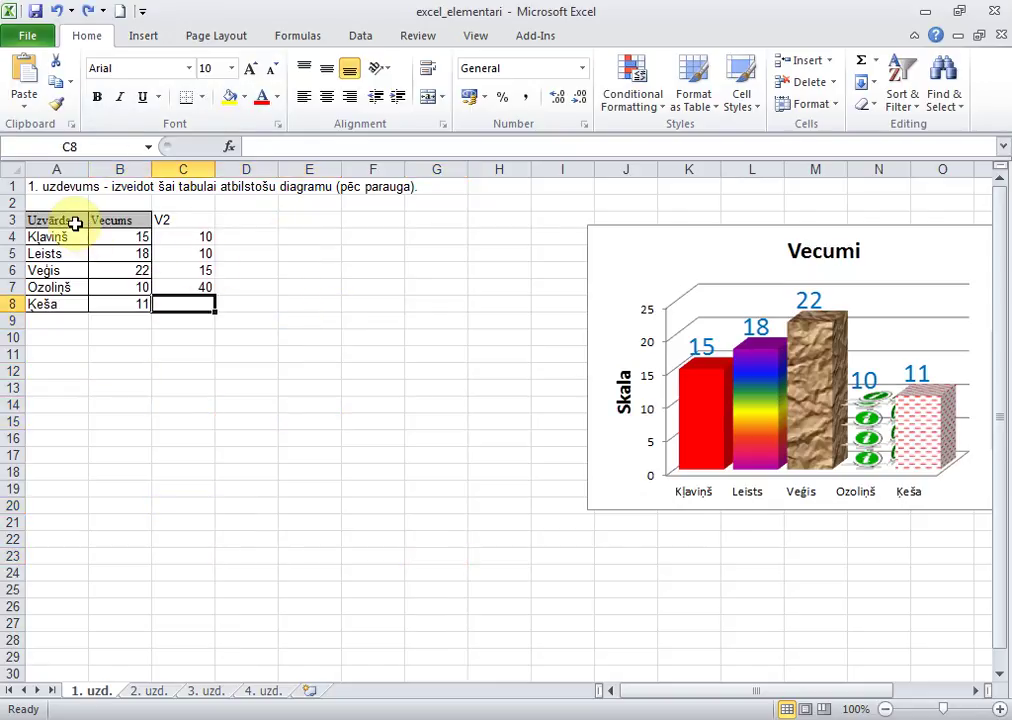
- Select the names and ages in A3:B8 and show the Insert tab's Column chart types
{"action": "left_click", "coordinate": [73, 218]}
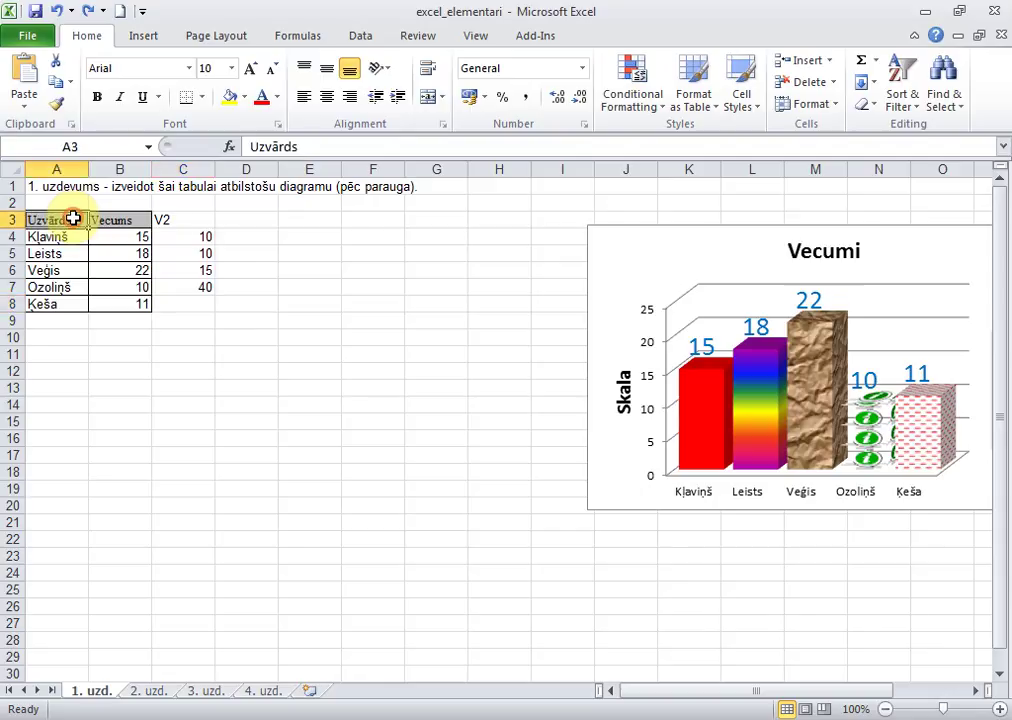
{"action": "left_click_drag", "start_coordinate": [73, 218], "coordinate": [119, 297]}
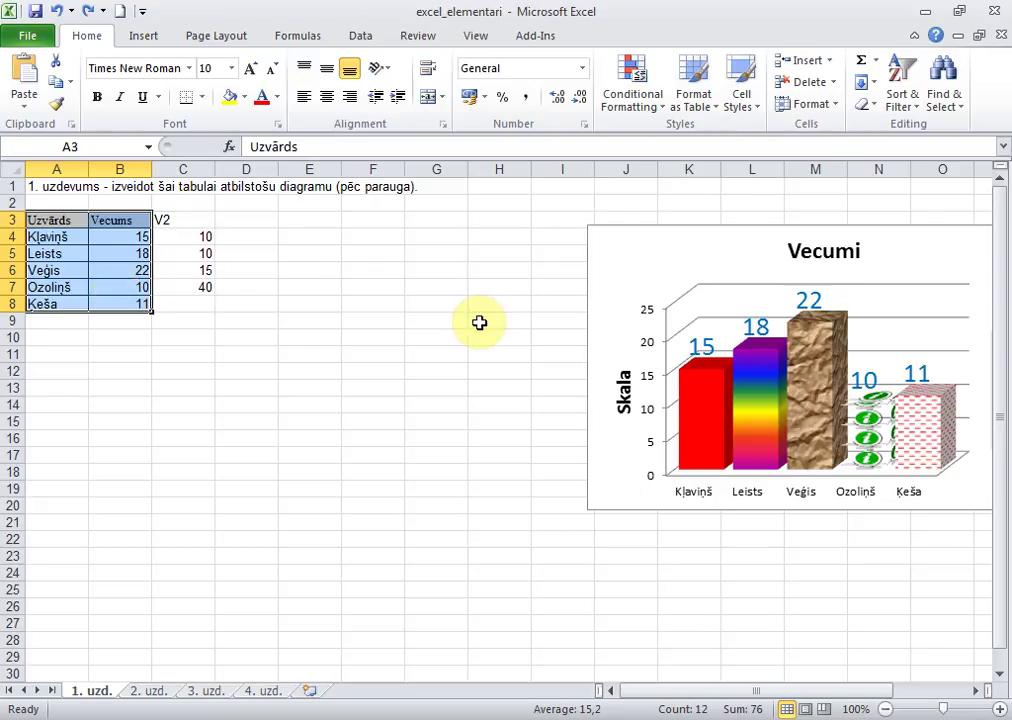
{"action": "left_click", "coordinate": [150, 38]}
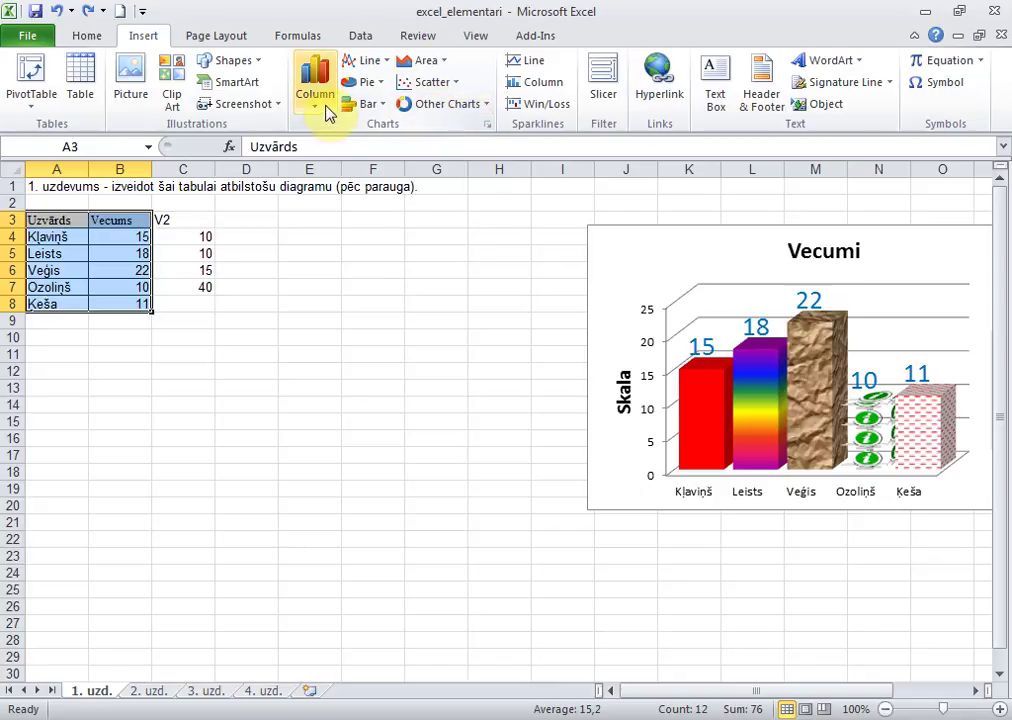
{"action": "left_click", "coordinate": [316, 80]}
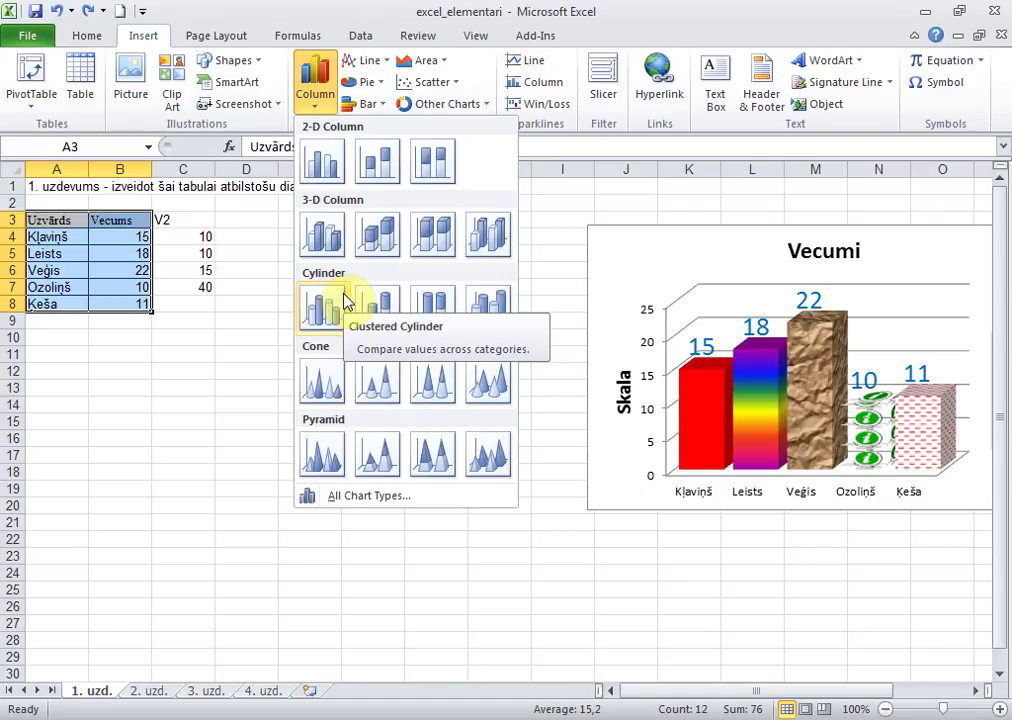
- Browse All Chart Types without inserting, then insert a 3-D Clustered Column chart of the ages
{"action": "left_click", "coordinate": [376, 503]}
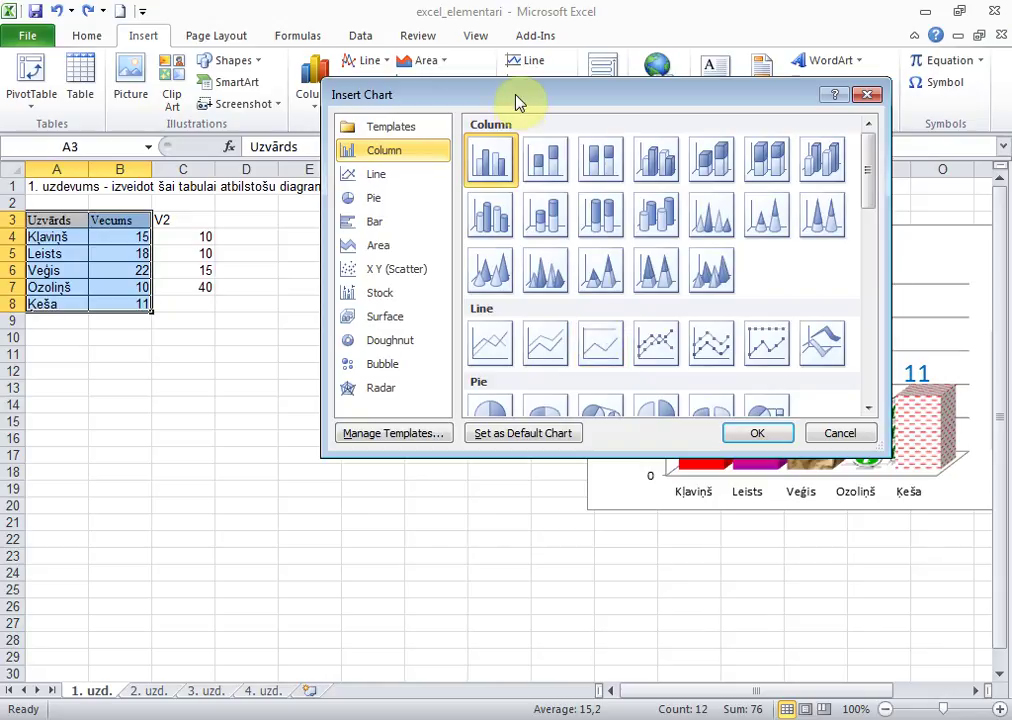
{"action": "left_click_drag", "start_coordinate": [517, 102], "coordinate": [378, 146]}
{"action": "left_click", "coordinate": [240, 250]}
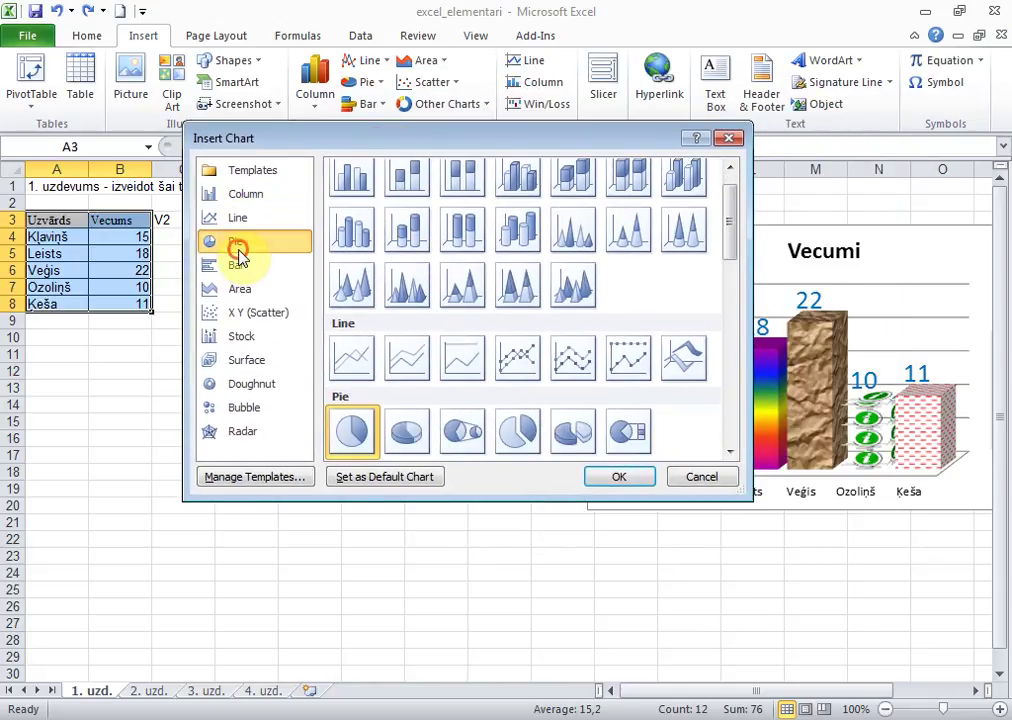
{"action": "scroll", "coordinate": [240, 270], "scroll_direction": "down", "scroll_amount": 1}
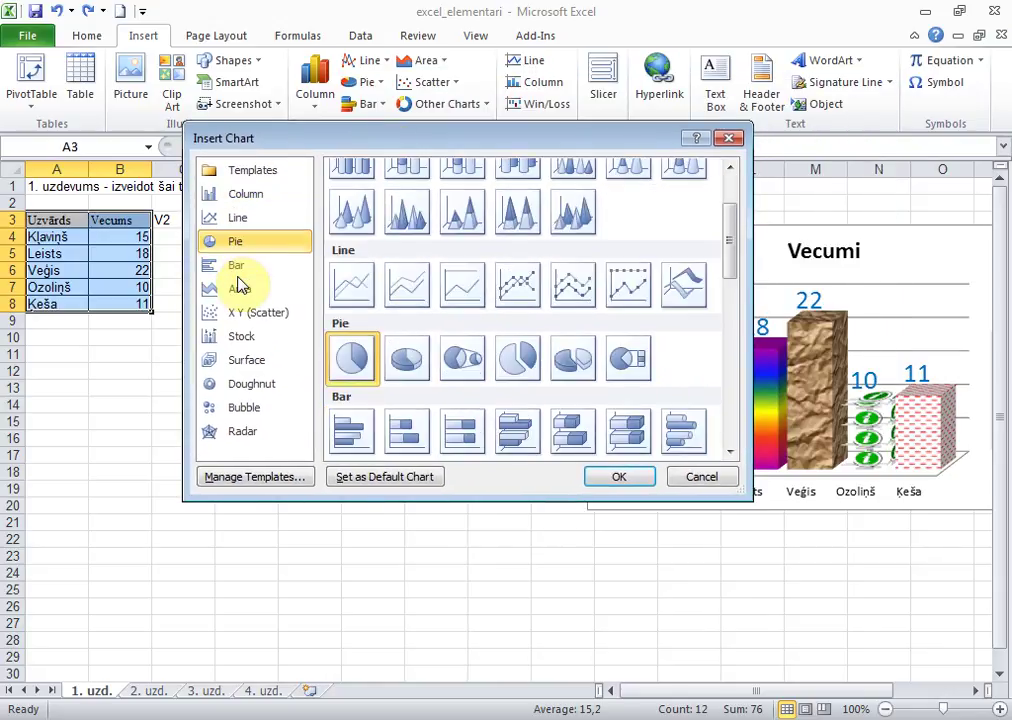
{"action": "scroll", "coordinate": [240, 287], "scroll_direction": "up", "scroll_amount": 2}
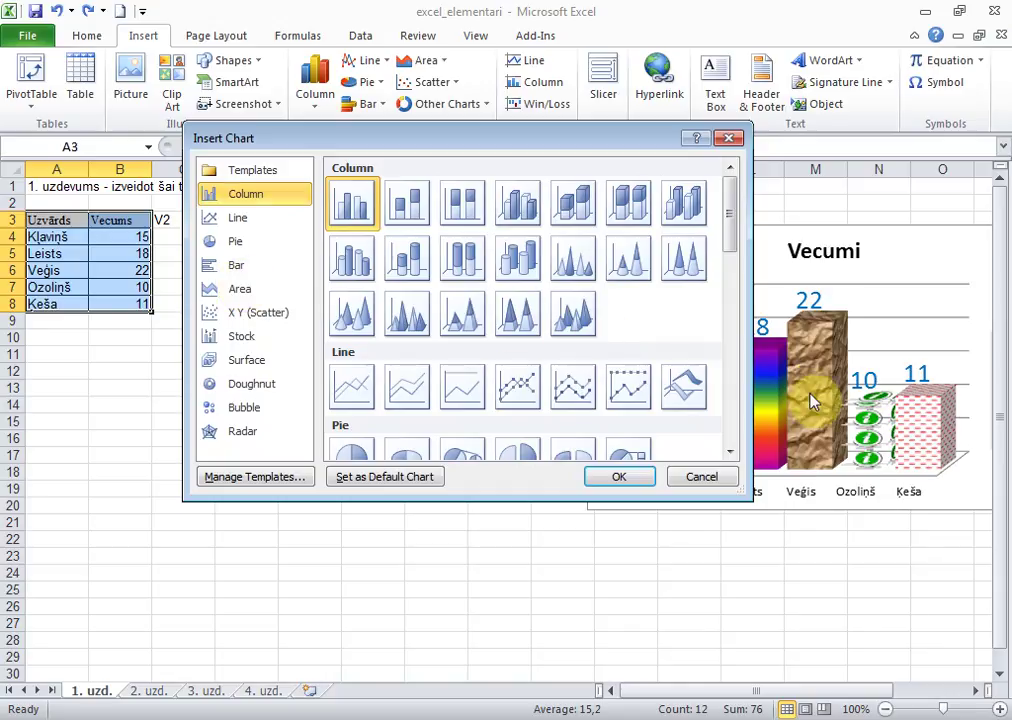
{"action": "left_click", "coordinate": [731, 141]}
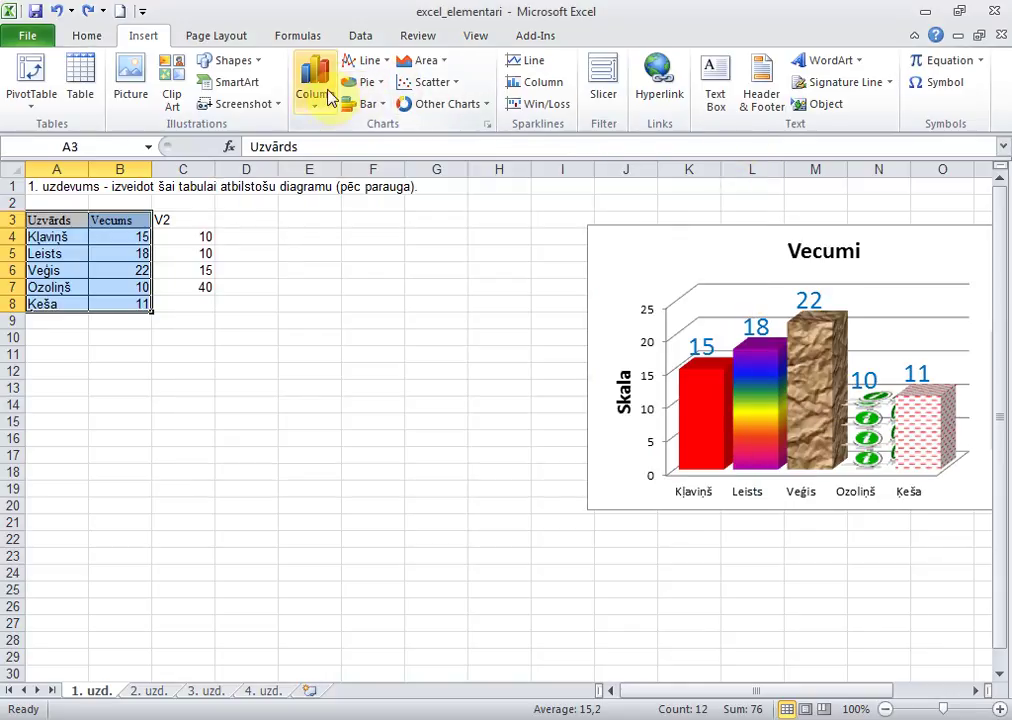
{"action": "left_click", "coordinate": [328, 91]}
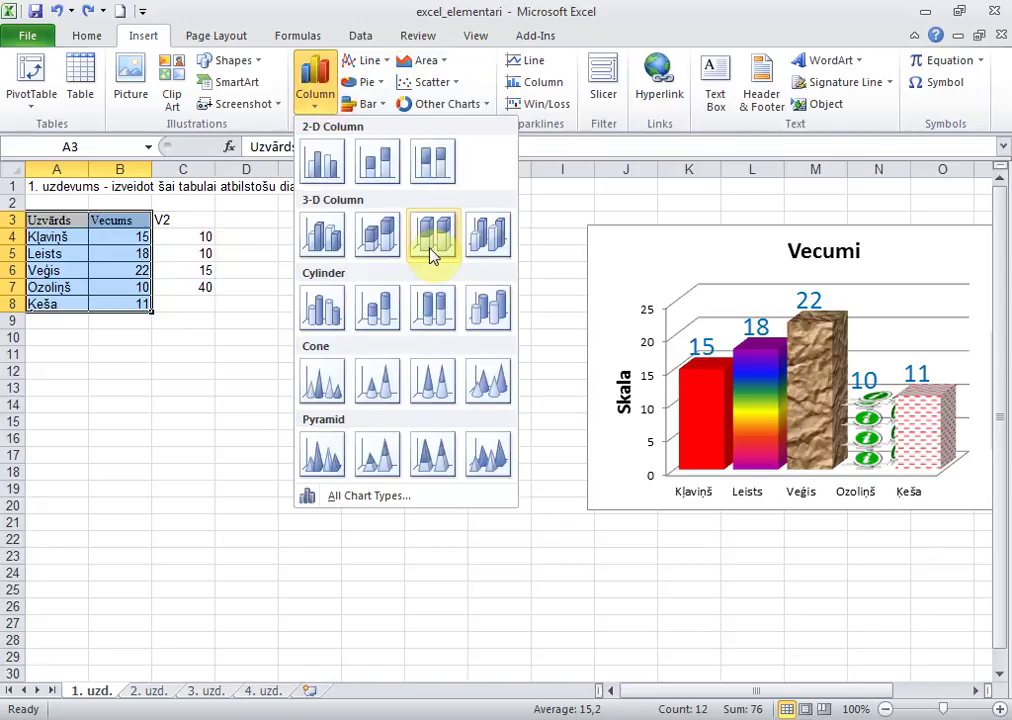
{"action": "left_click", "coordinate": [325, 240]}
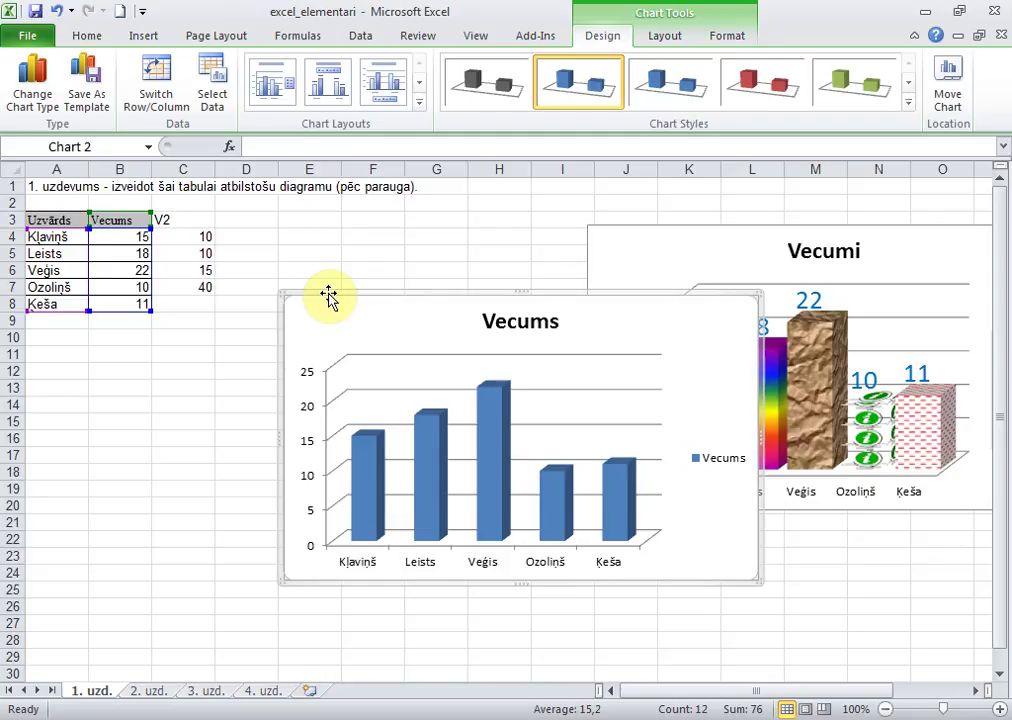
- Move the Vecums chart below the table, keeping its data range on the column B ages only
{"action": "left_click_drag", "start_coordinate": [329, 296], "coordinate": [114, 362]}
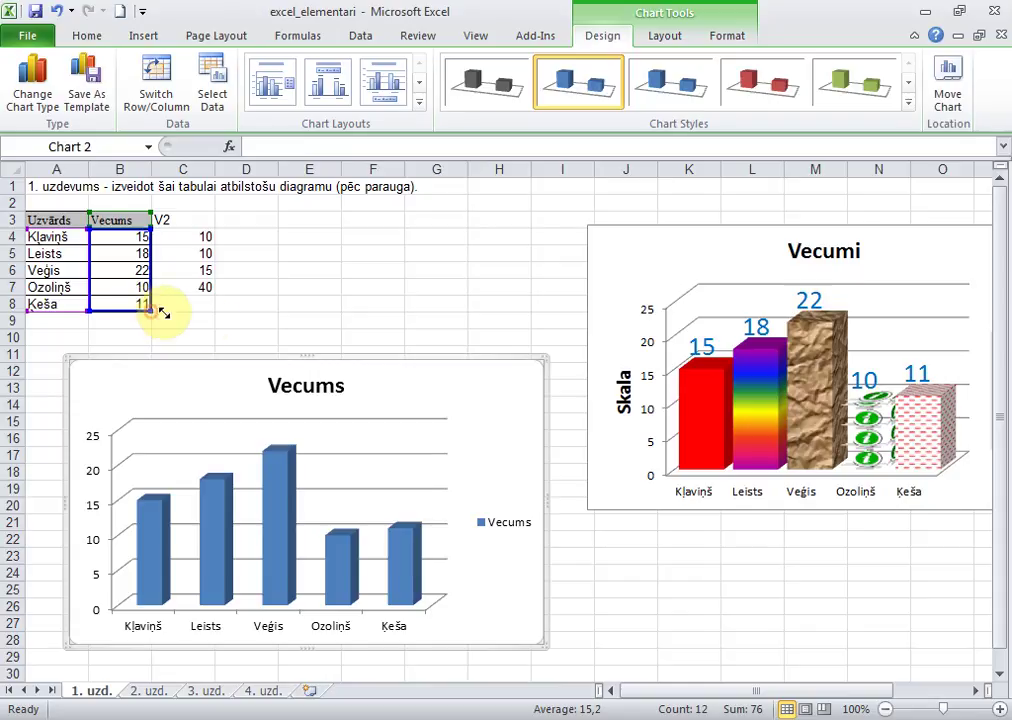
{"action": "left_click_drag", "start_coordinate": [150, 311], "coordinate": [207, 318]}
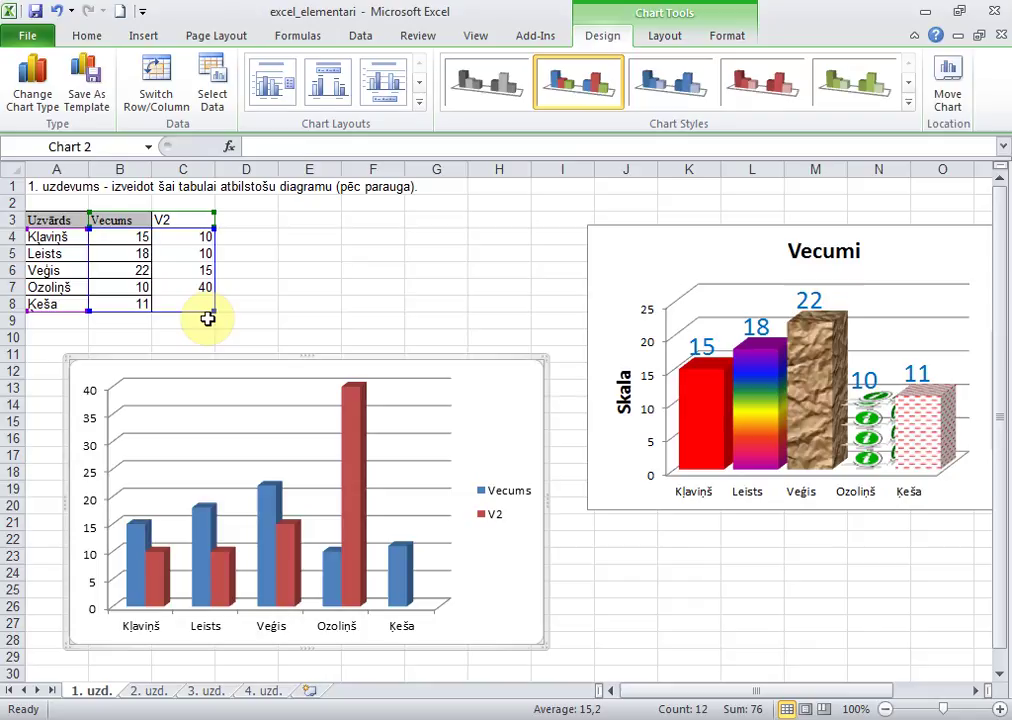
{"action": "mouse_move", "coordinate": [213, 311]}
{"action": "left_mouse_down"}
{"action": "mouse_move", "coordinate": [150, 328]}
{"action": "mouse_move", "coordinate": [150, 311]}
{"action": "left_mouse_up"}
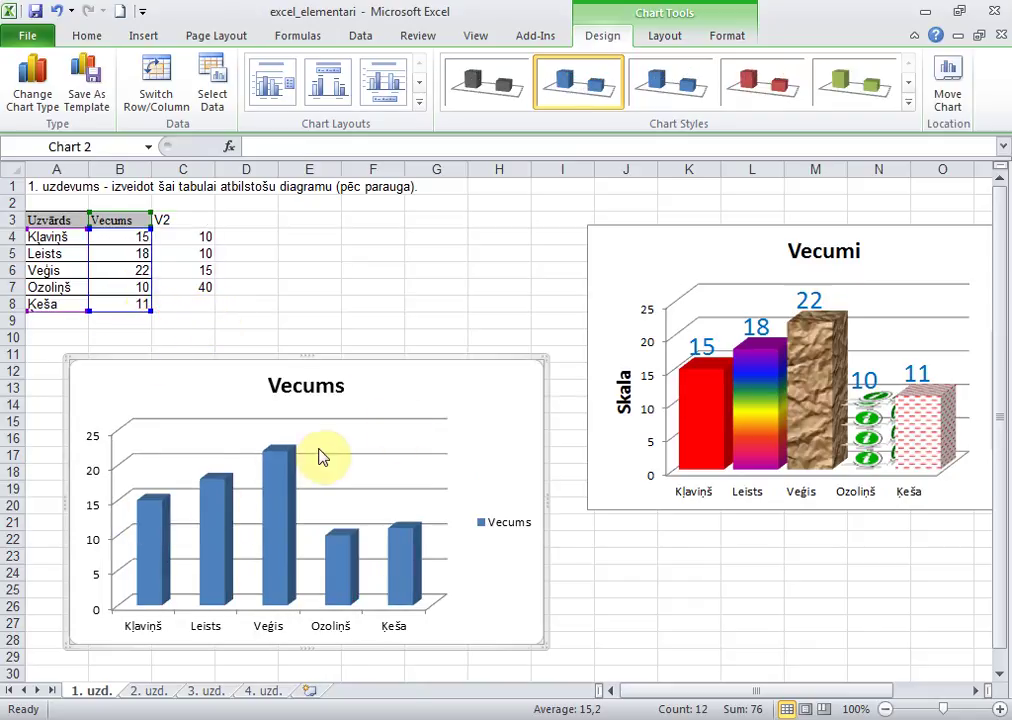
- Change the ages in B4, B5 and B6 to 25, 20 and 11, then select cell A4
{"action": "left_click", "coordinate": [128, 241]}
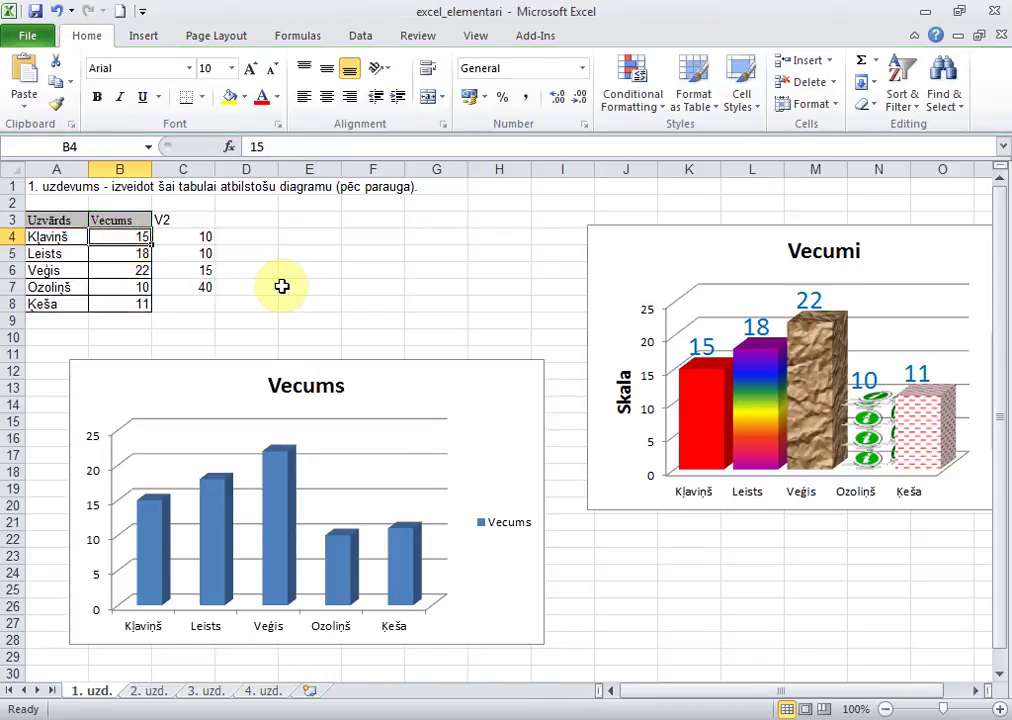
{"action": "type", "text": "25"}
{"action": "key", "text": "Return"}
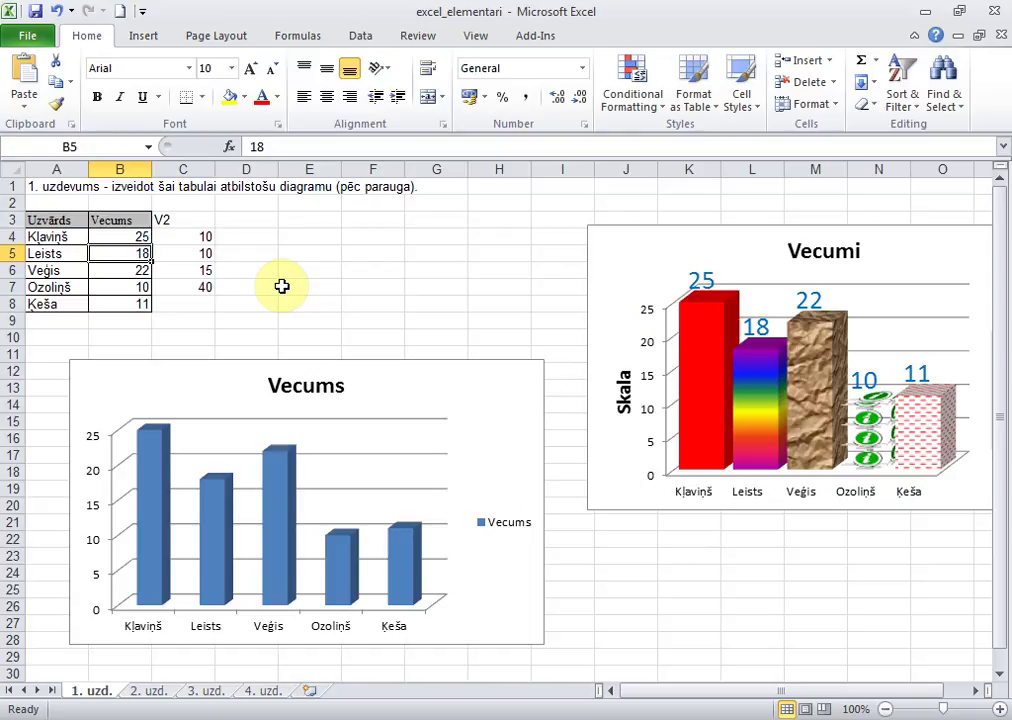
{"action": "type", "text": "20"}
{"action": "key", "text": "Return"}
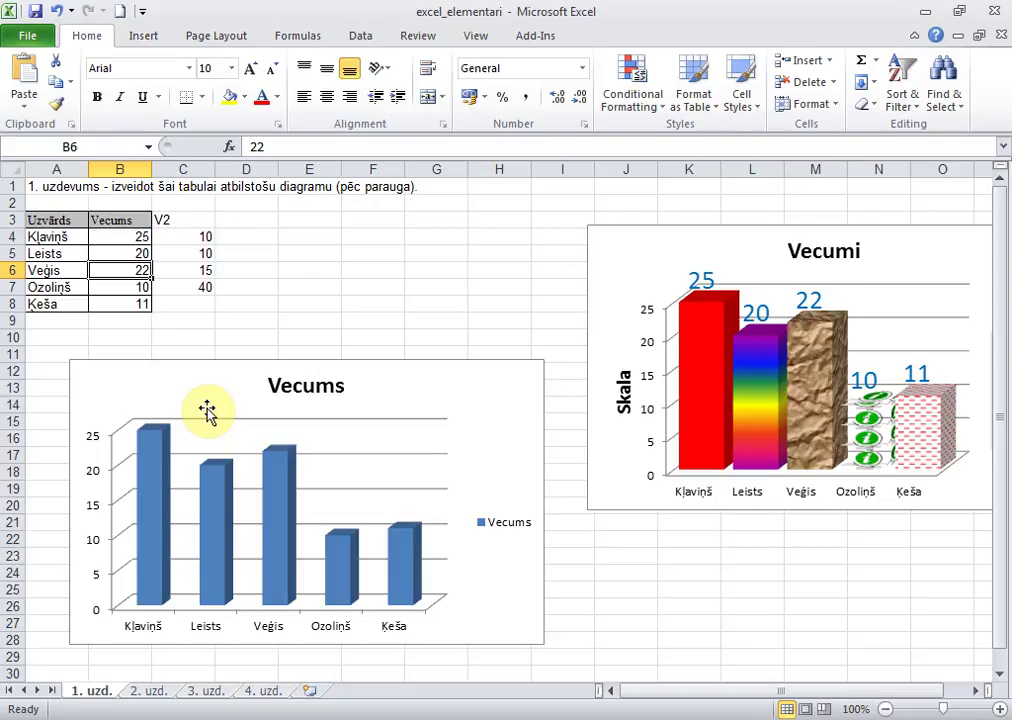
{"action": "type", "text": "11"}
{"action": "key", "text": "Return"}
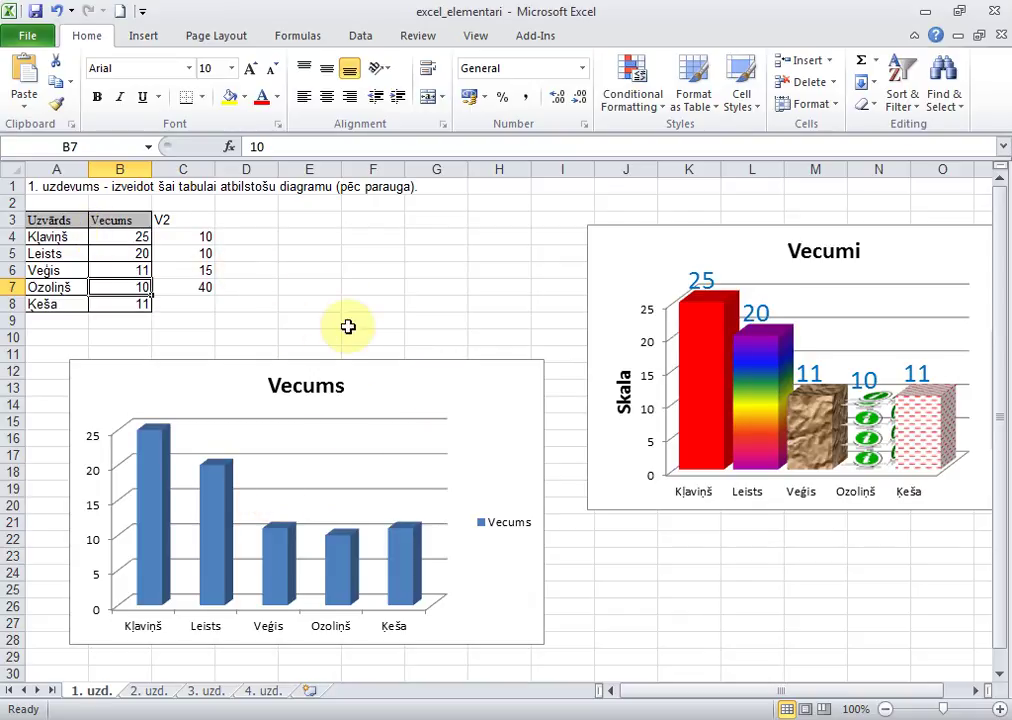
{"action": "left_click", "coordinate": [312, 267]}
{"action": "left_click", "coordinate": [70, 237]}
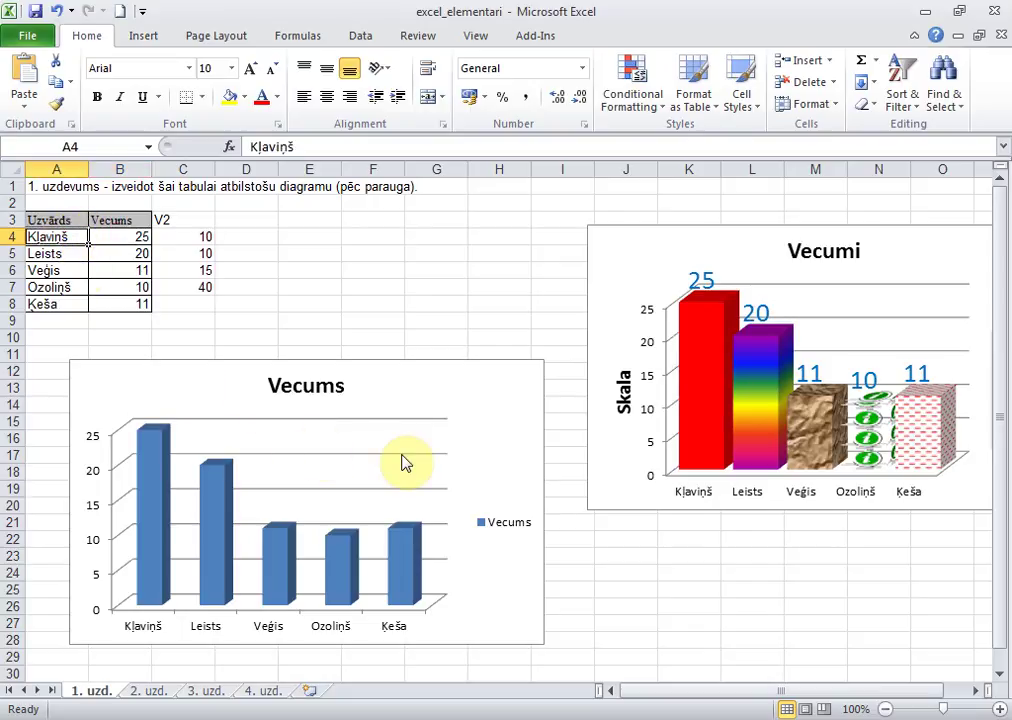
- Select the Vecums chart and browse its Design, Layout and Format options, ending on Design
{"action": "left_click", "coordinate": [504, 377]}
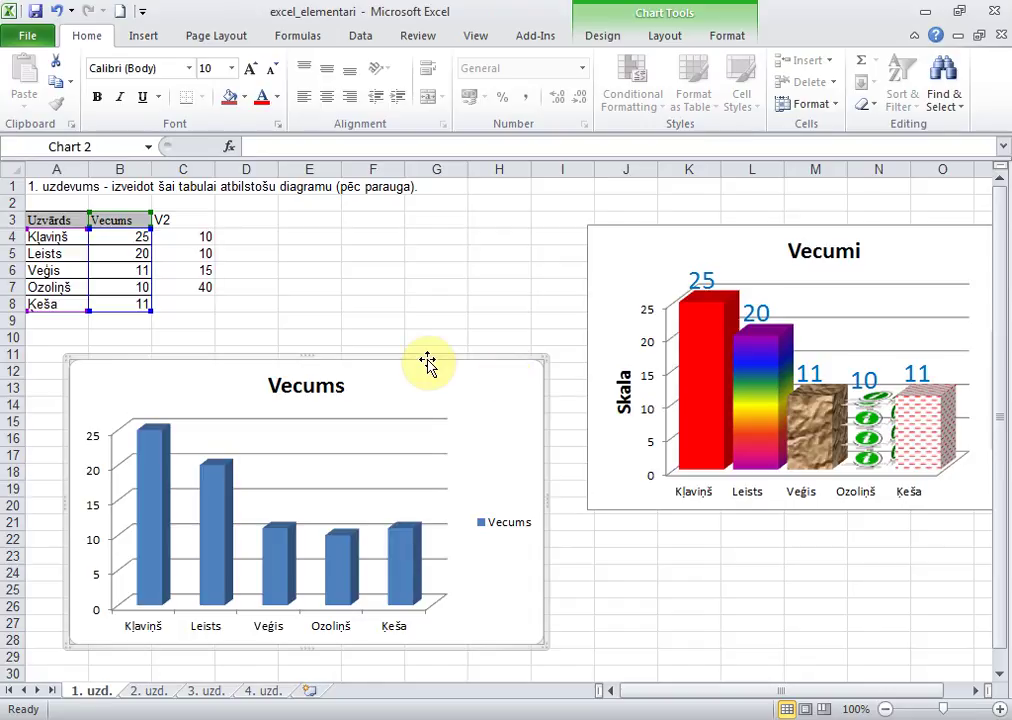
{"action": "left_click", "coordinate": [605, 12]}
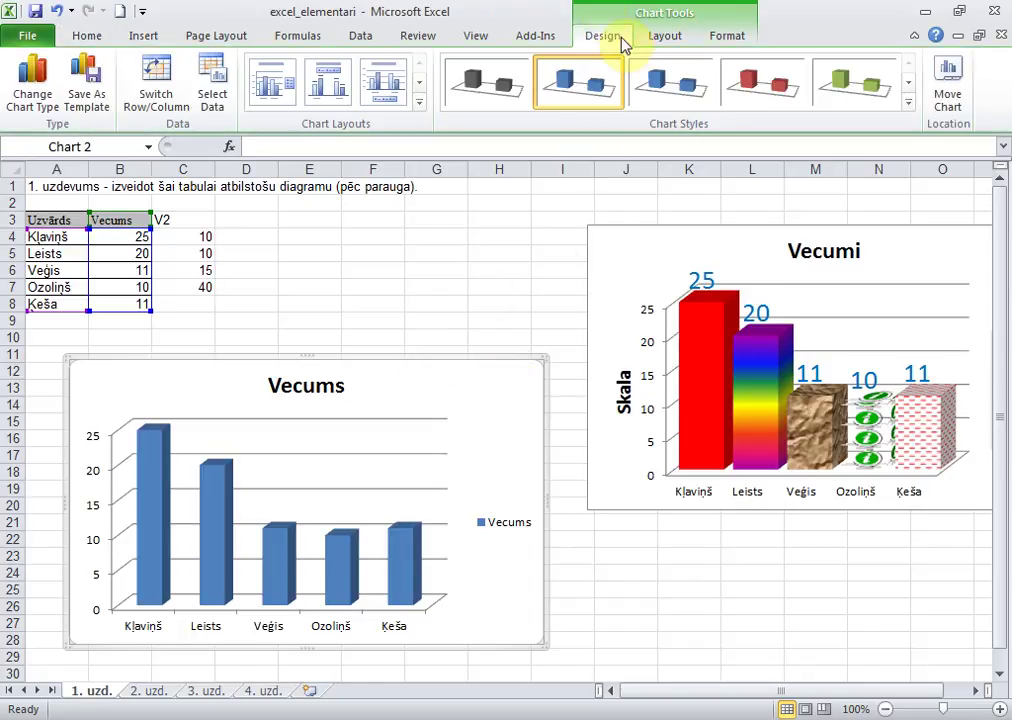
{"action": "left_click", "coordinate": [660, 40]}
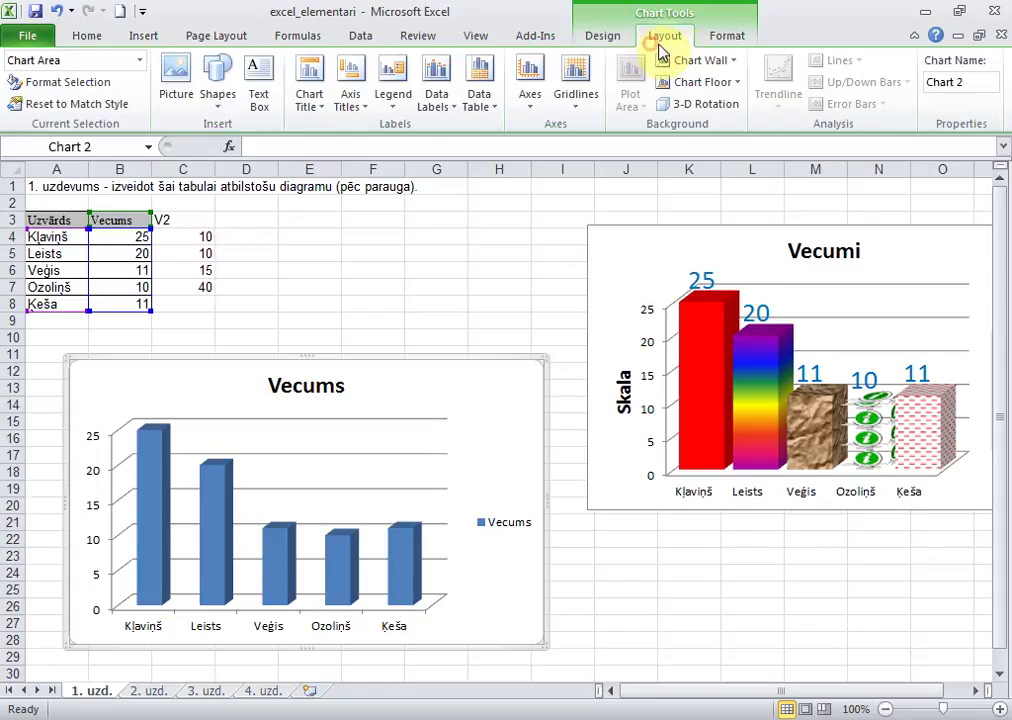
{"action": "left_click", "coordinate": [728, 38]}
{"action": "left_click", "coordinate": [603, 38]}
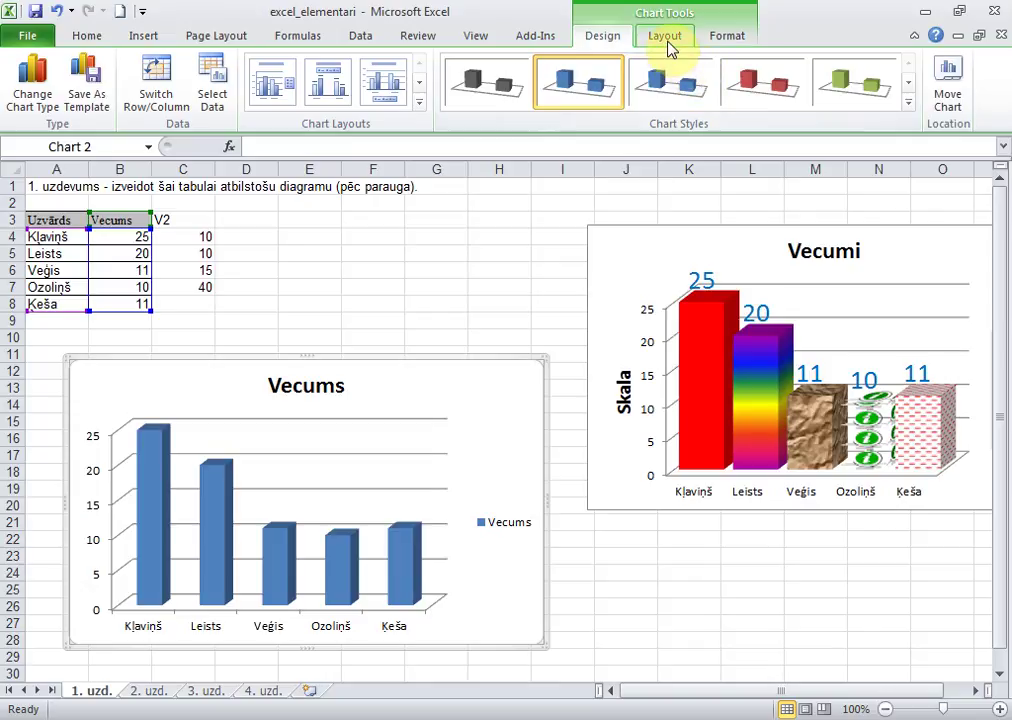
{"action": "left_click", "coordinate": [667, 44]}
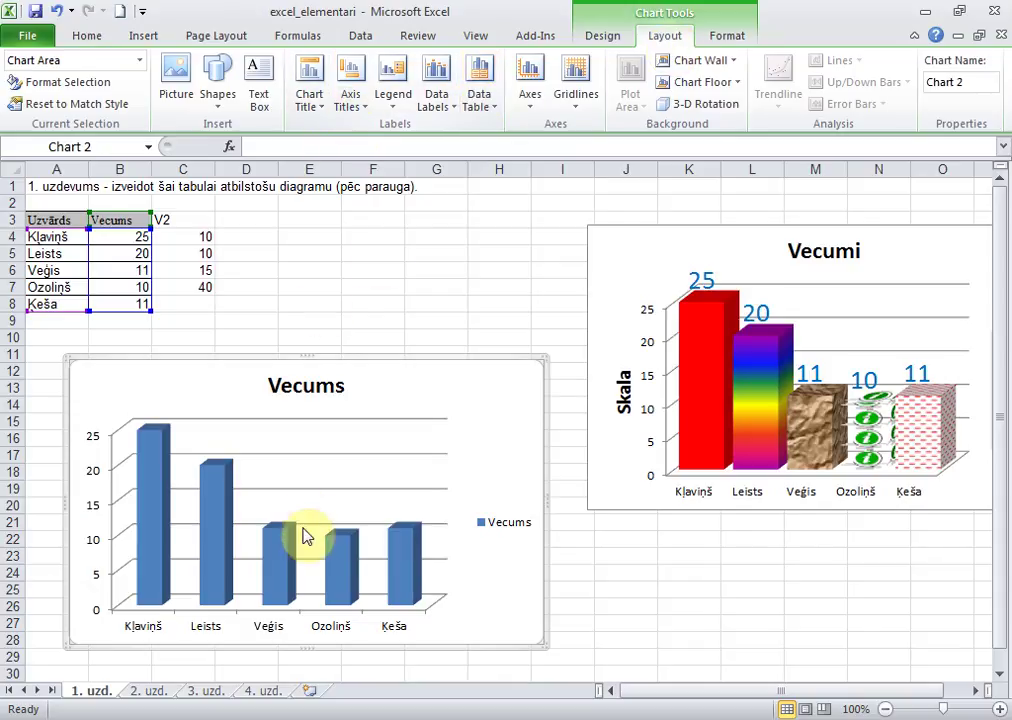
{"action": "left_click", "coordinate": [722, 38]}
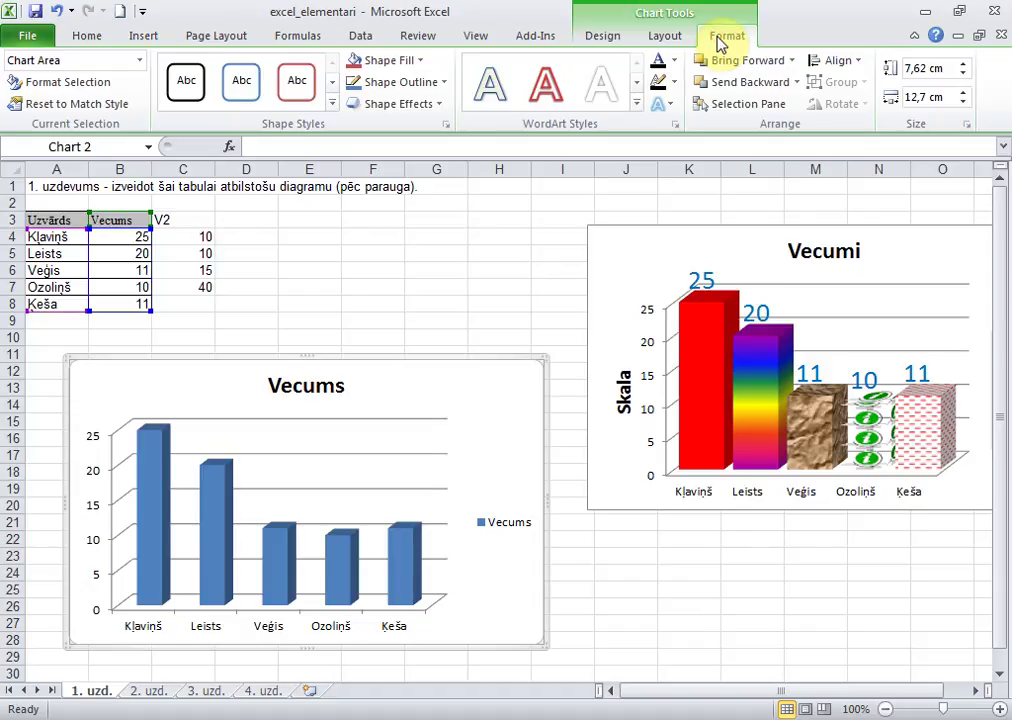
{"action": "left_click", "coordinate": [608, 38]}
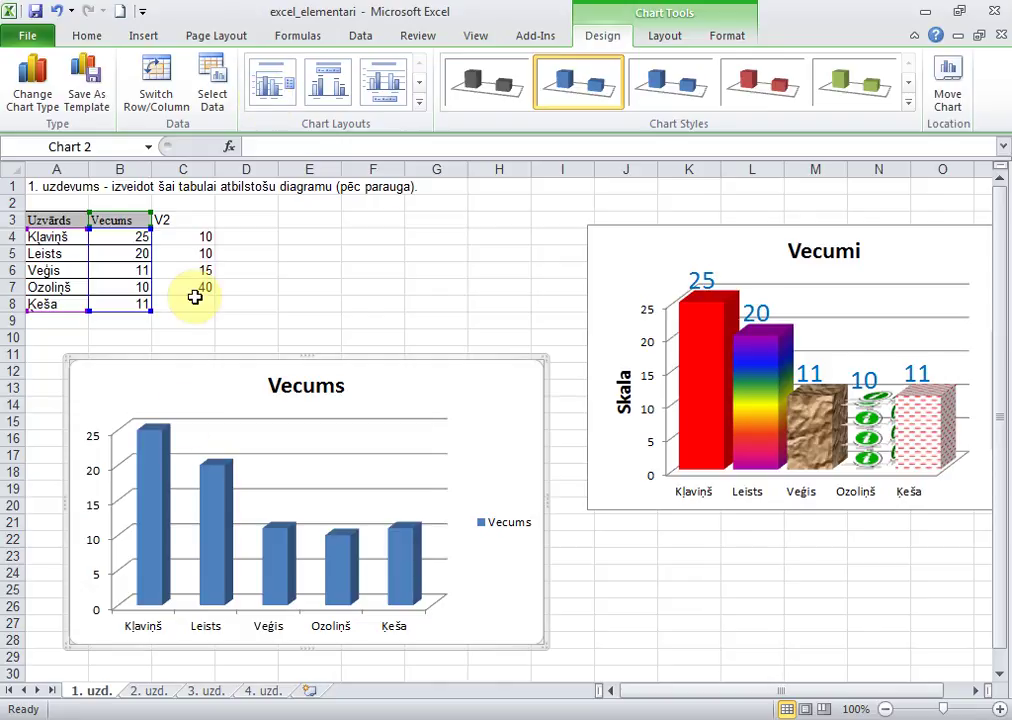
{"action": "left_click", "coordinate": [57, 112]}
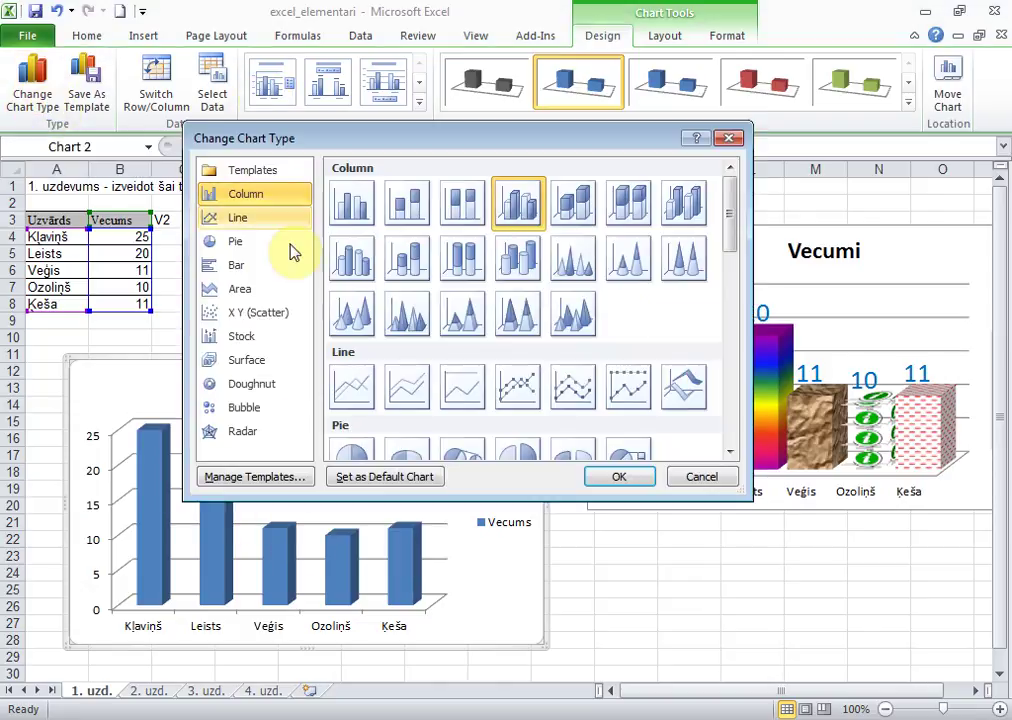
{"action": "left_click", "coordinate": [355, 313]}
{"action": "left_click", "coordinate": [631, 480]}
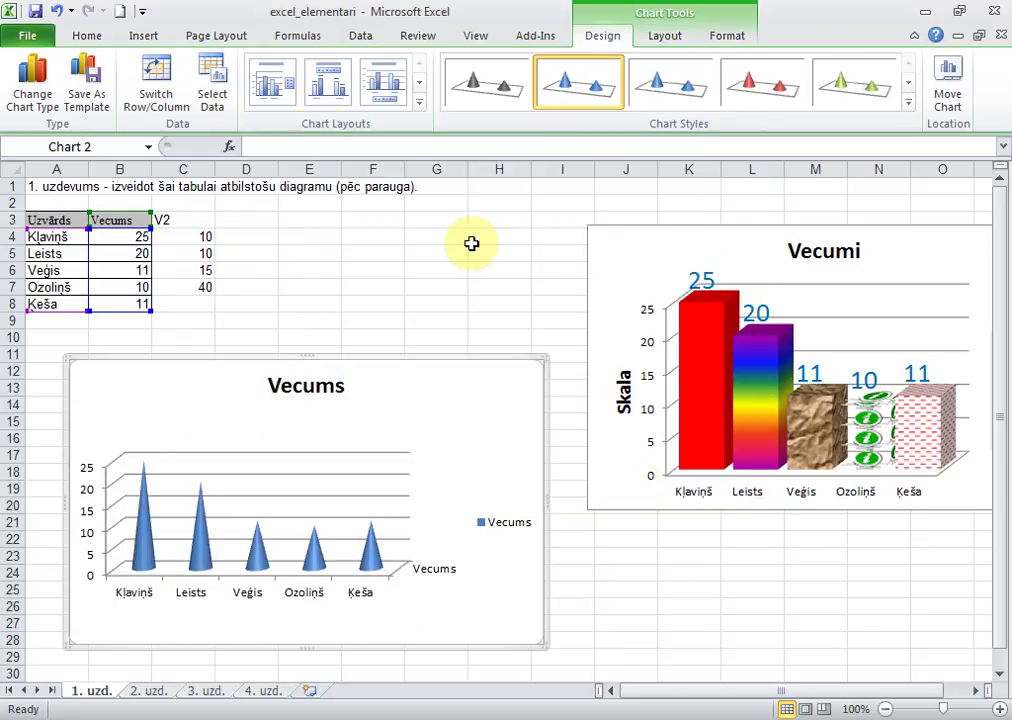
{"action": "left_click", "coordinate": [38, 100]}
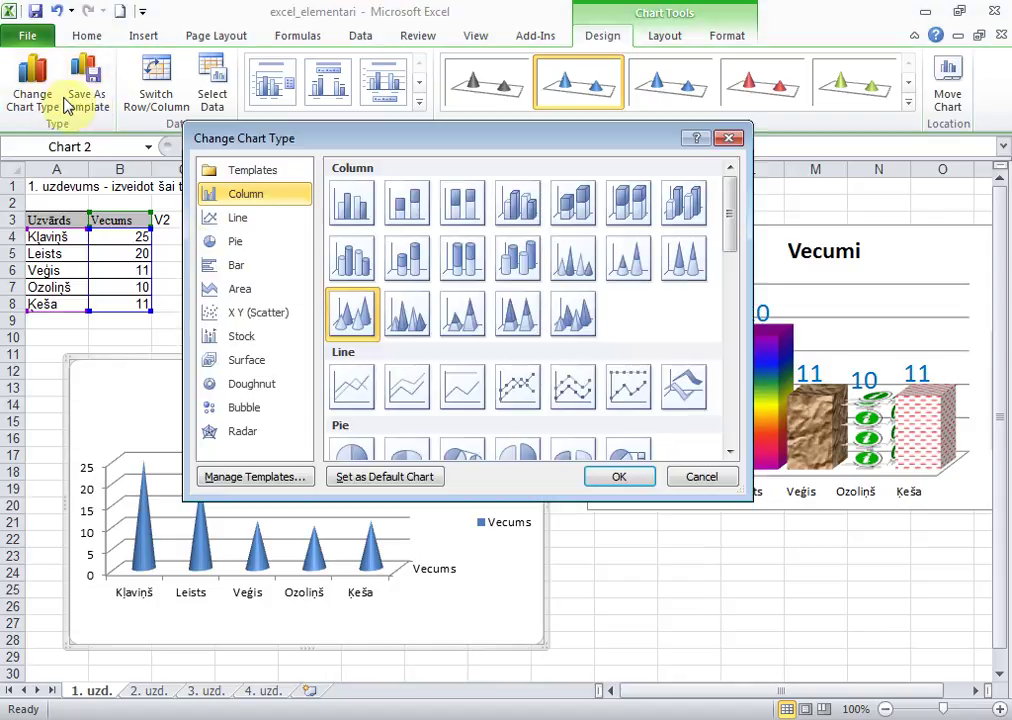
{"action": "left_click", "coordinate": [256, 243]}
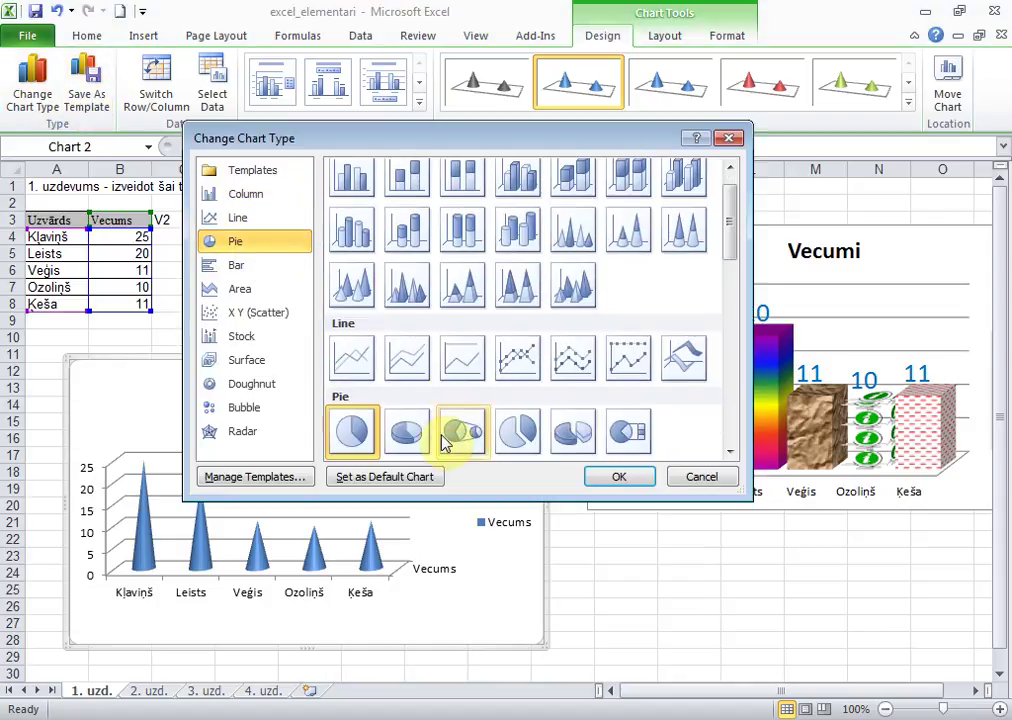
{"action": "left_click", "coordinate": [408, 436]}
{"action": "left_click", "coordinate": [622, 478]}
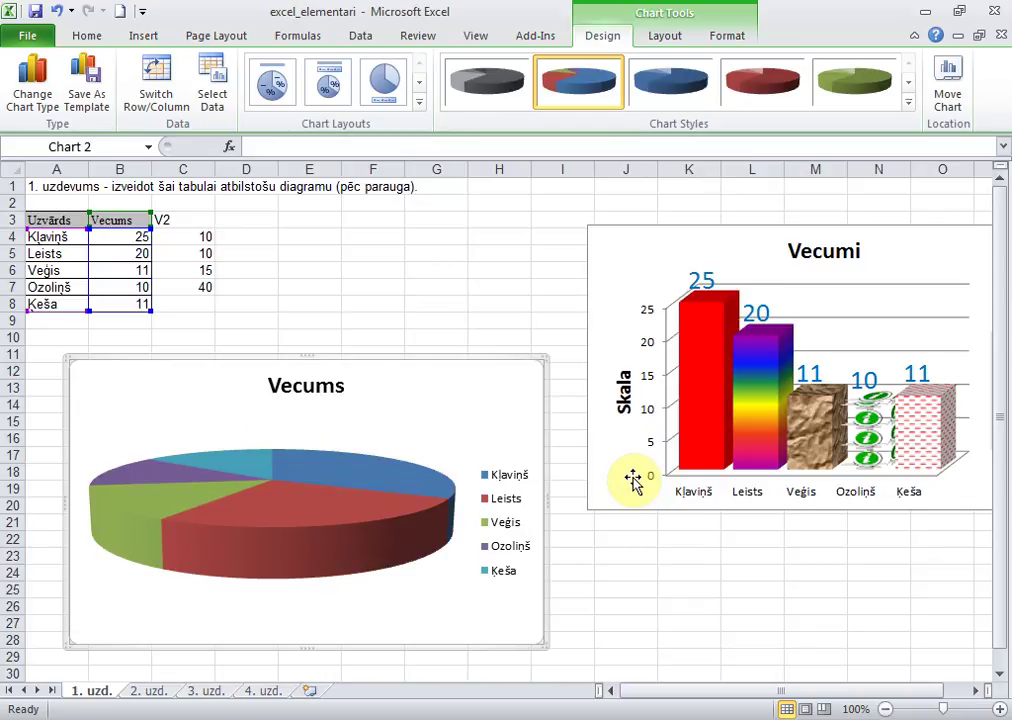
{"action": "left_click", "coordinate": [33, 88]}
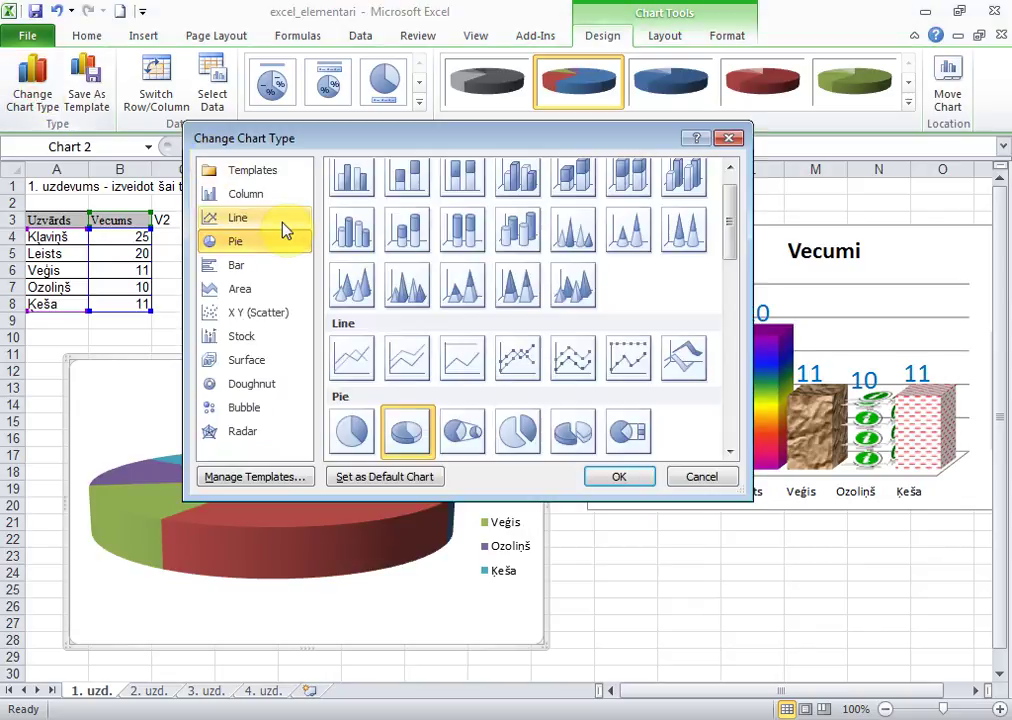
{"action": "left_click", "coordinate": [732, 168]}
{"action": "left_click", "coordinate": [518, 203]}
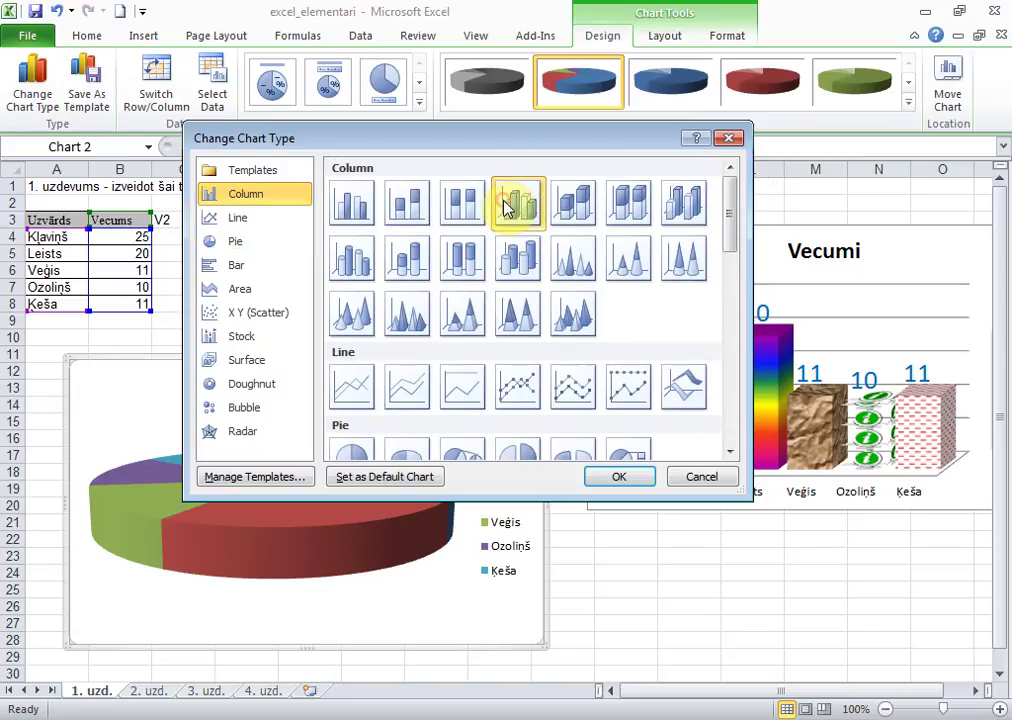
{"action": "left_click", "coordinate": [612, 477]}
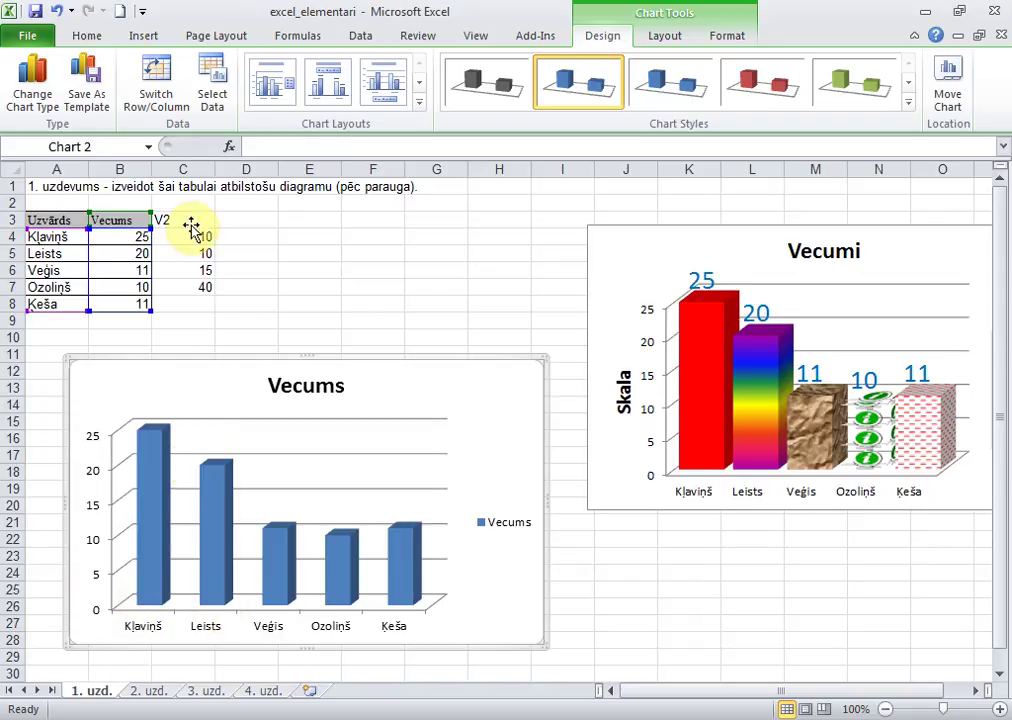
{"action": "left_click", "coordinate": [157, 72]}
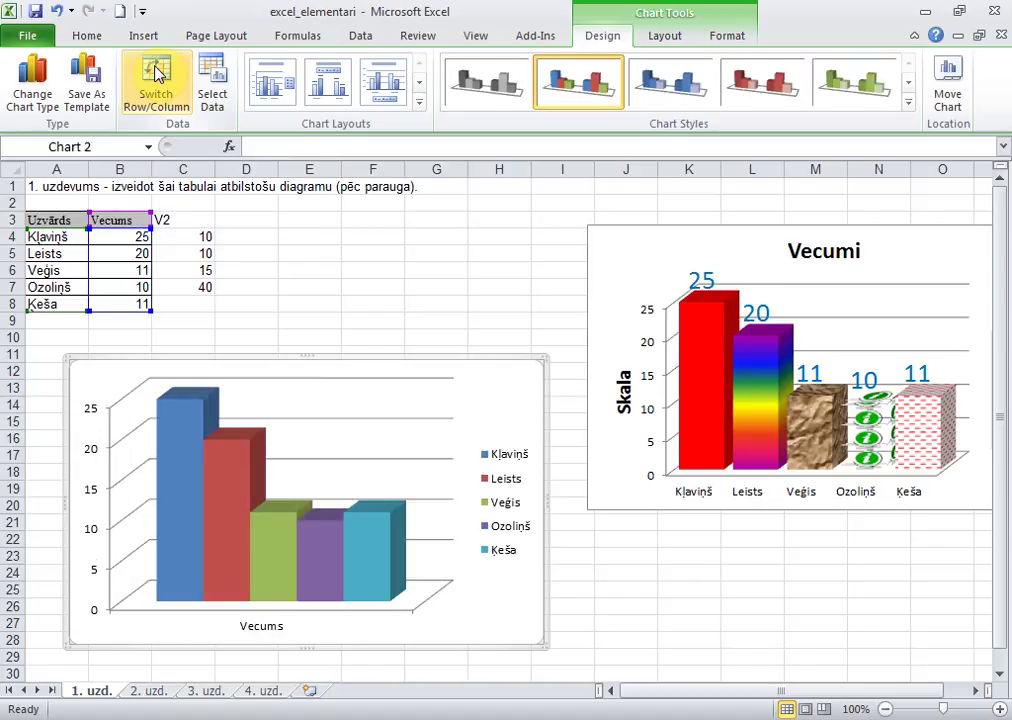
{"action": "left_click", "coordinate": [157, 72]}
{"action": "left_click", "coordinate": [157, 72]}
{"action": "left_click", "coordinate": [157, 72]}
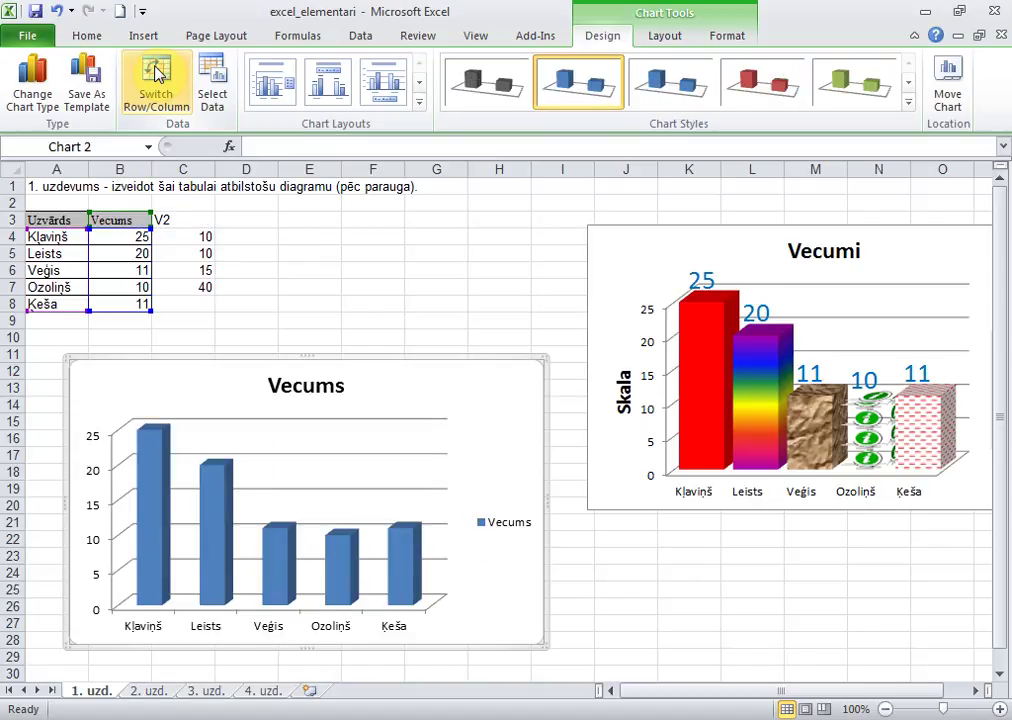
{"action": "left_click", "coordinate": [157, 72]}
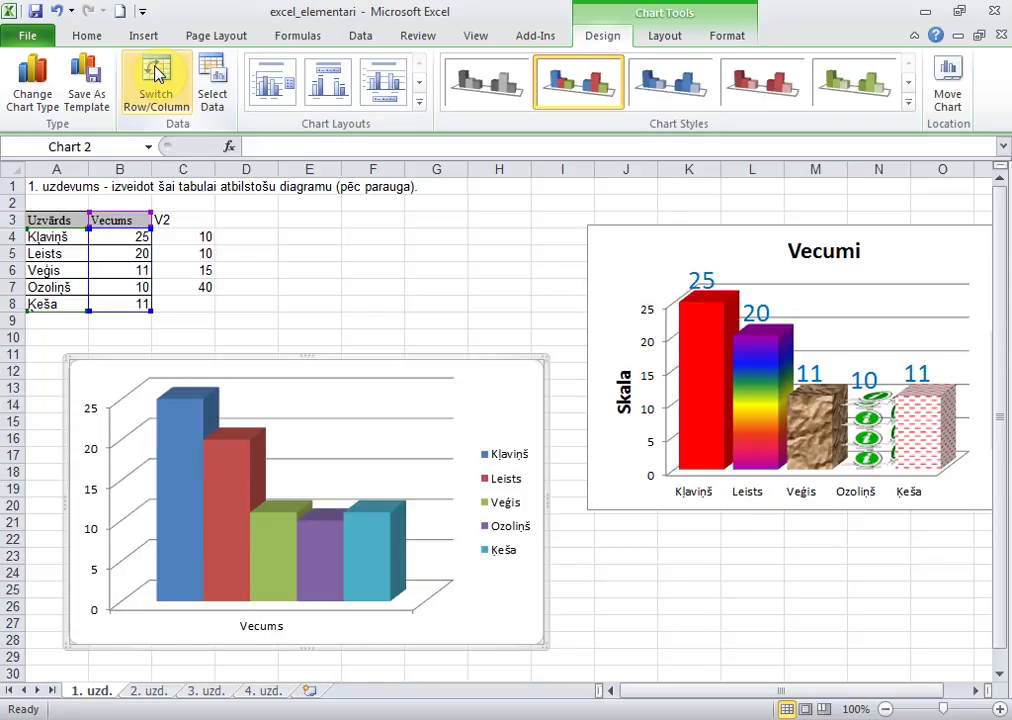
{"action": "left_click", "coordinate": [157, 72]}
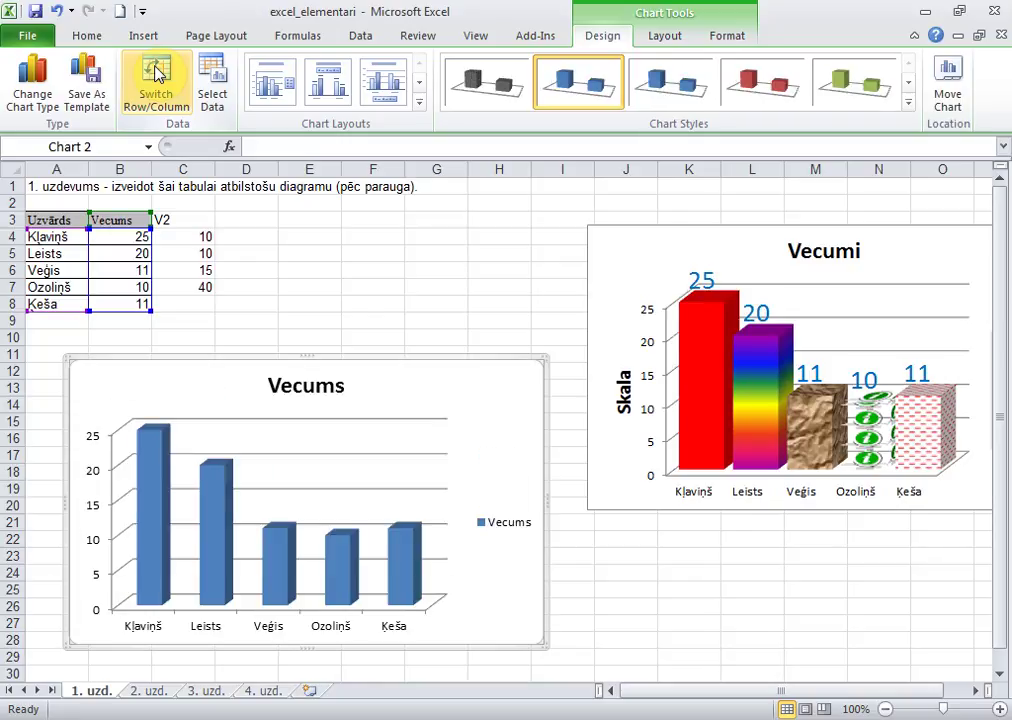
{"action": "left_click", "coordinate": [157, 72]}
{"action": "left_click", "coordinate": [157, 72]}
{"action": "left_click", "coordinate": [157, 72]}
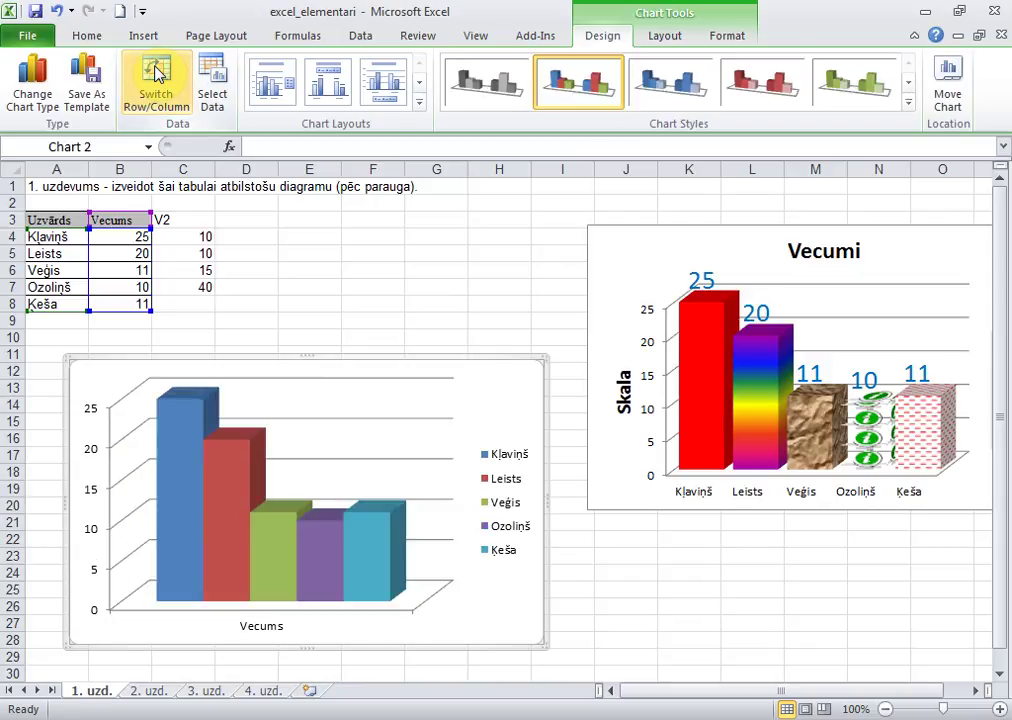
{"action": "left_click", "coordinate": [157, 72]}
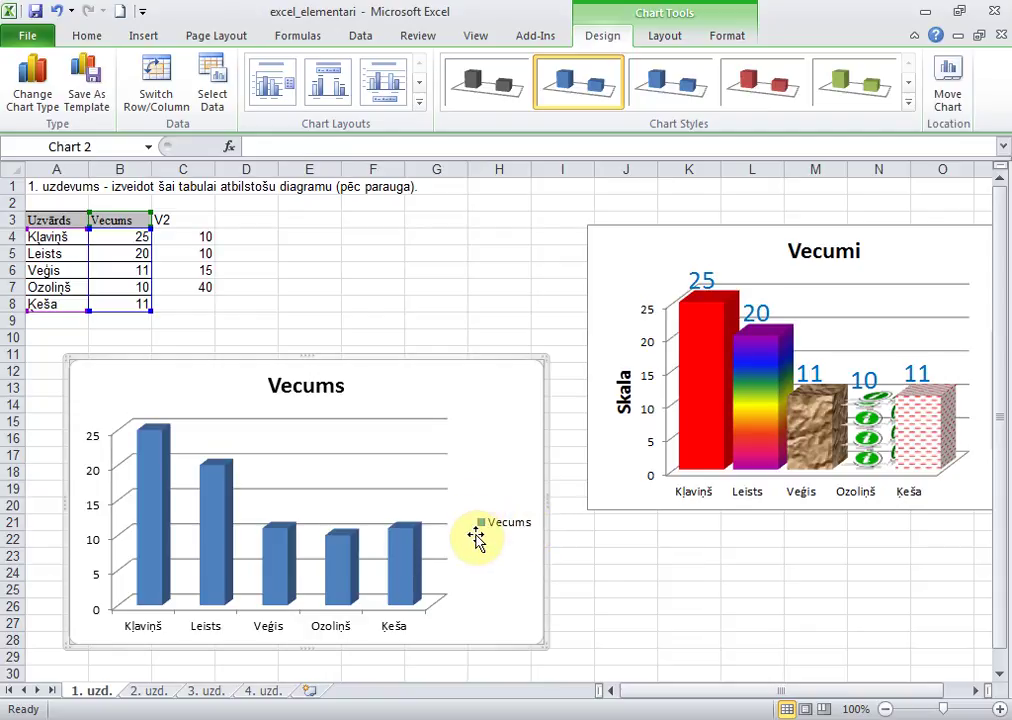
{"action": "left_click", "coordinate": [153, 77]}
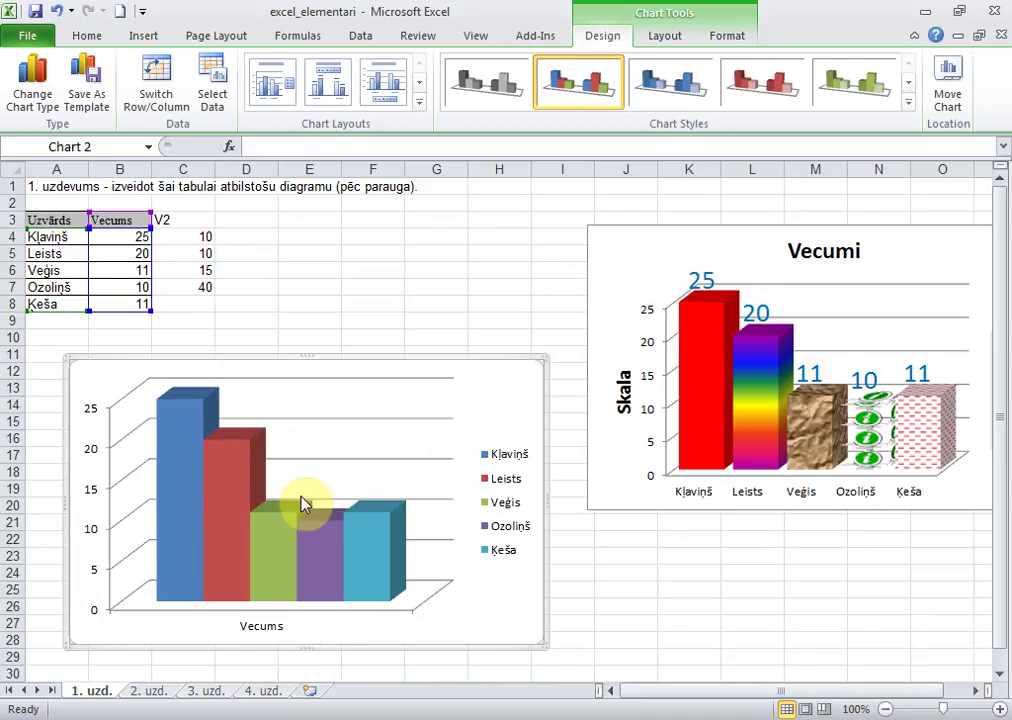
{"action": "left_click", "coordinate": [151, 67]}
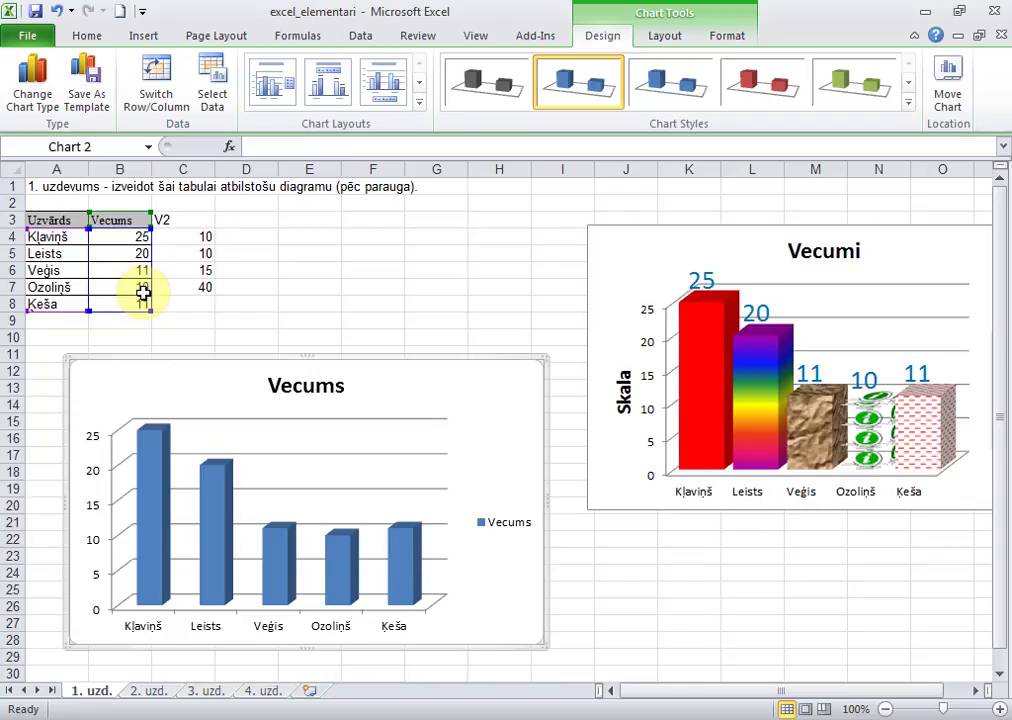
- Try several chart layouts on the Vecums chart, including data-label and axis-title variants
{"action": "left_click", "coordinate": [420, 104]}
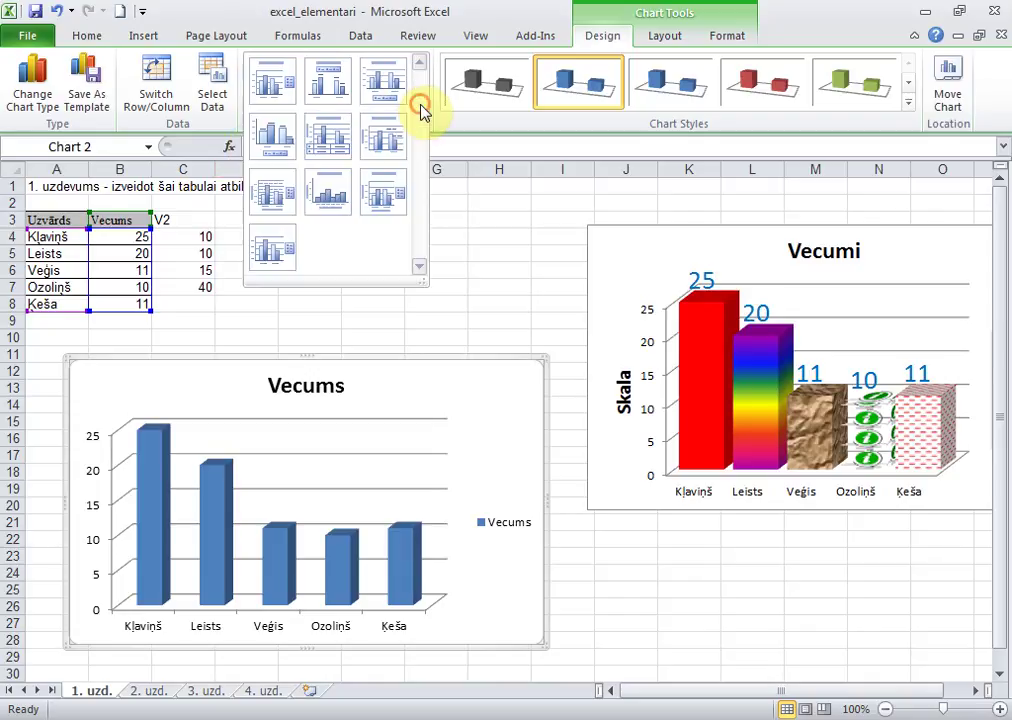
{"action": "left_click", "coordinate": [287, 98]}
{"action": "left_click", "coordinate": [332, 92]}
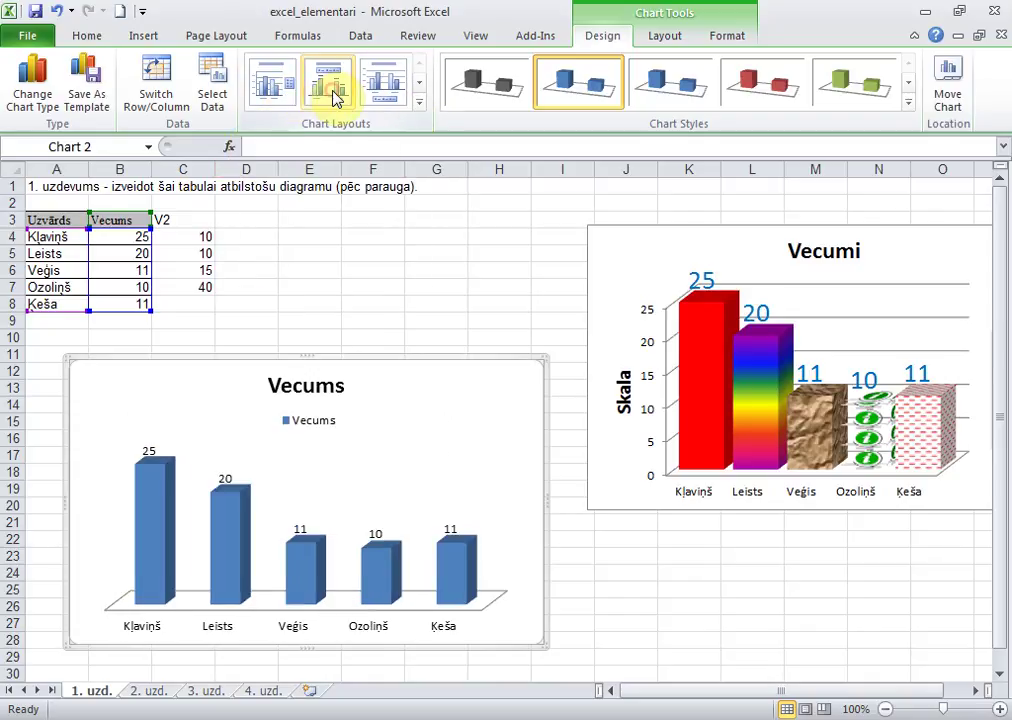
{"action": "left_click", "coordinate": [390, 88]}
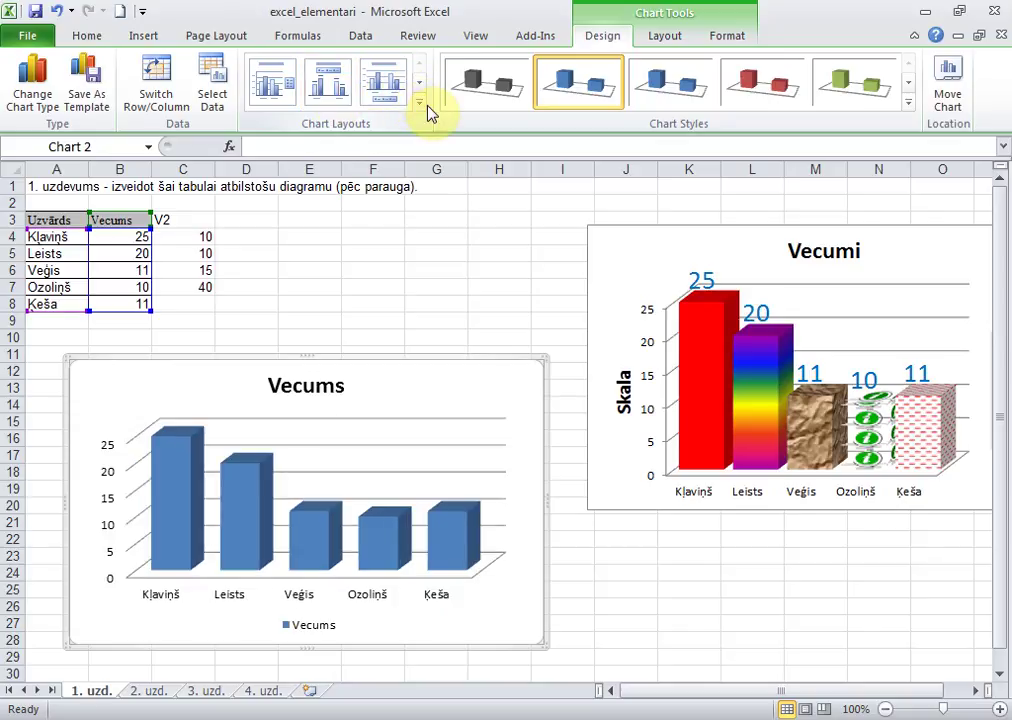
{"action": "left_click", "coordinate": [420, 104]}
{"action": "left_click", "coordinate": [272, 141]}
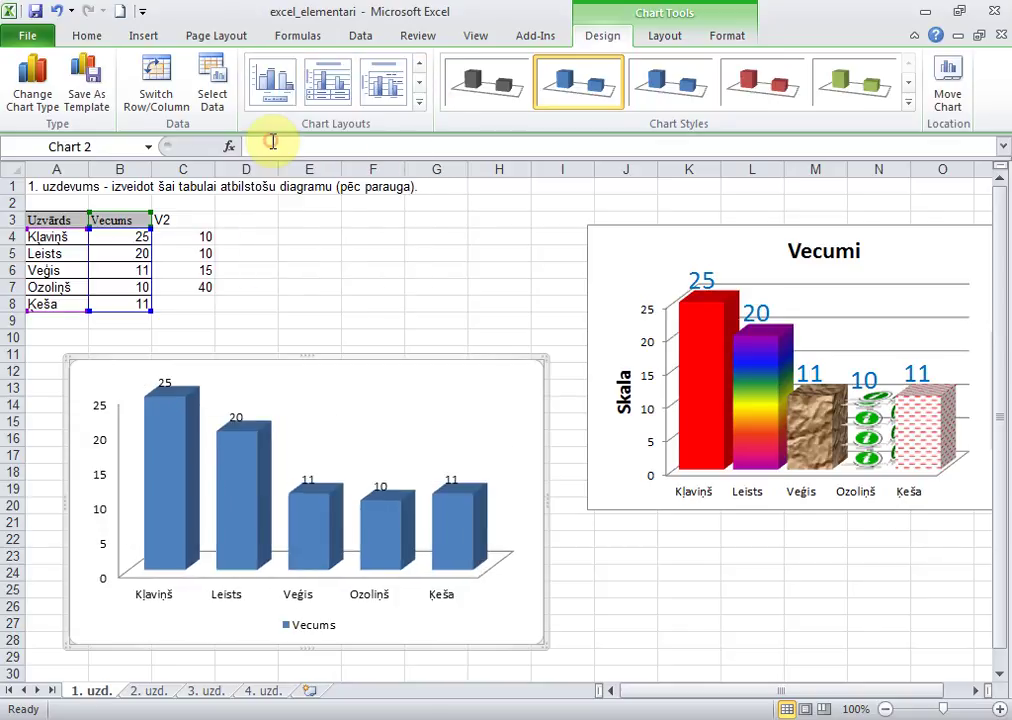
{"action": "left_click", "coordinate": [419, 106]}
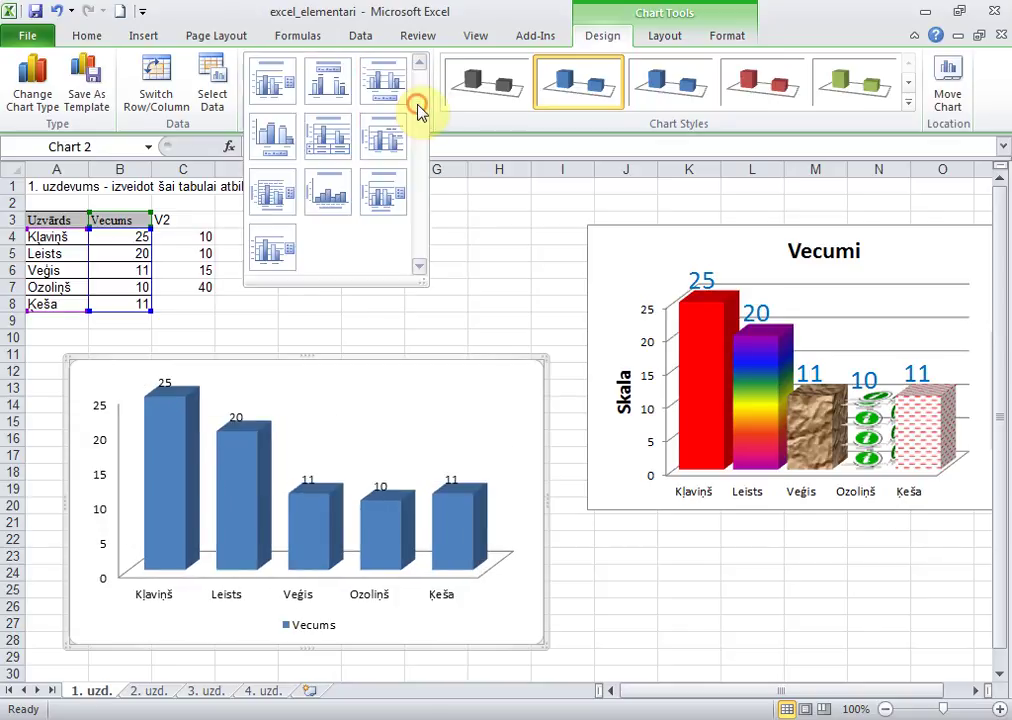
{"action": "left_click", "coordinate": [329, 192]}
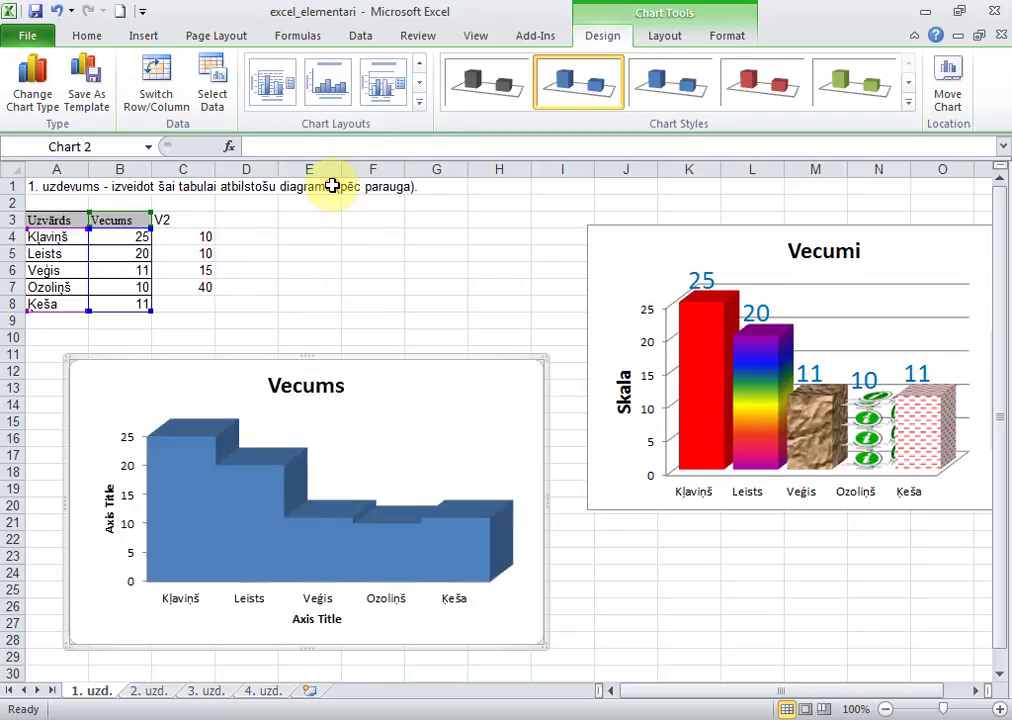
- Settle on Layout 1 with the Vecums title and legend after trying two more layouts
{"action": "left_click", "coordinate": [420, 104]}
{"action": "left_click", "coordinate": [388, 193]}
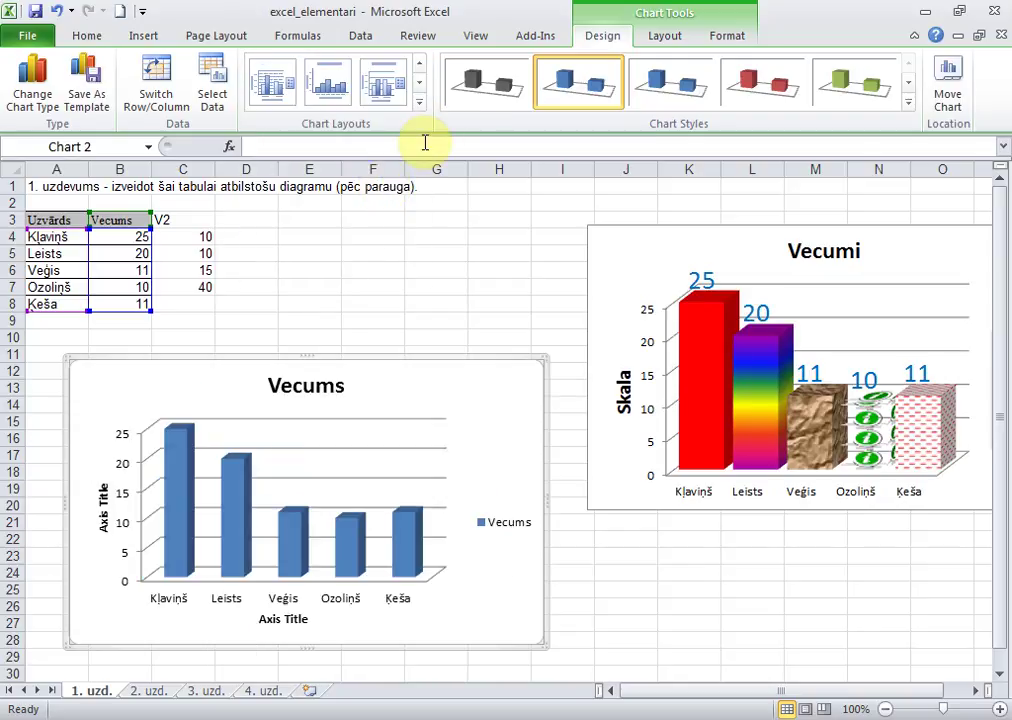
{"action": "left_click", "coordinate": [420, 104]}
{"action": "left_click", "coordinate": [275, 248]}
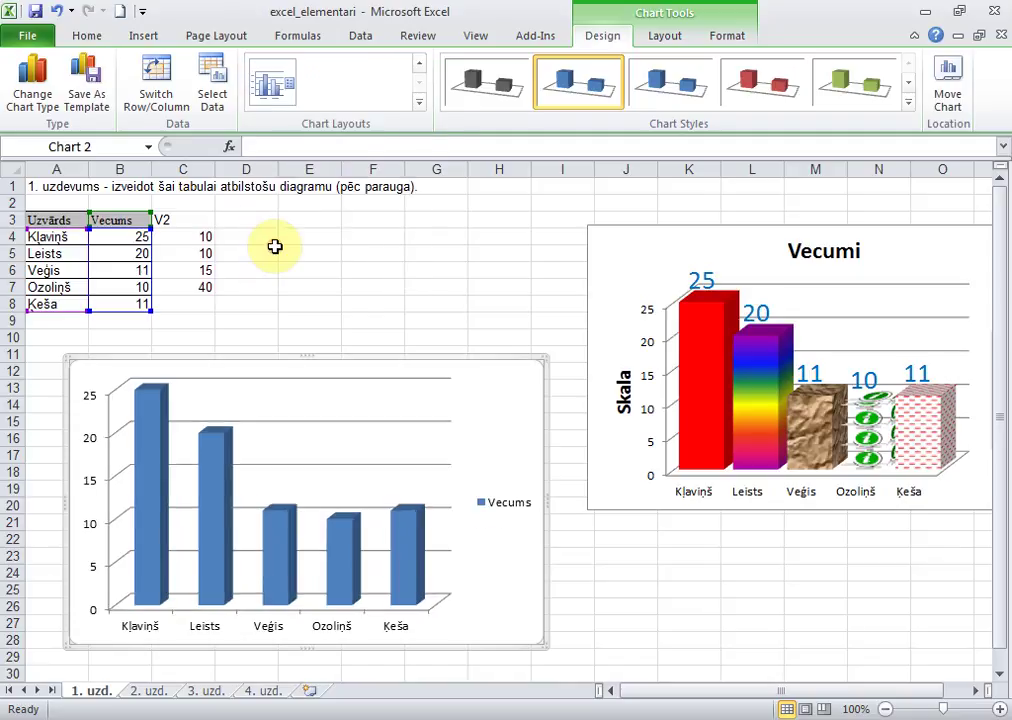
{"action": "left_click", "coordinate": [420, 104]}
{"action": "left_click", "coordinate": [291, 90]}
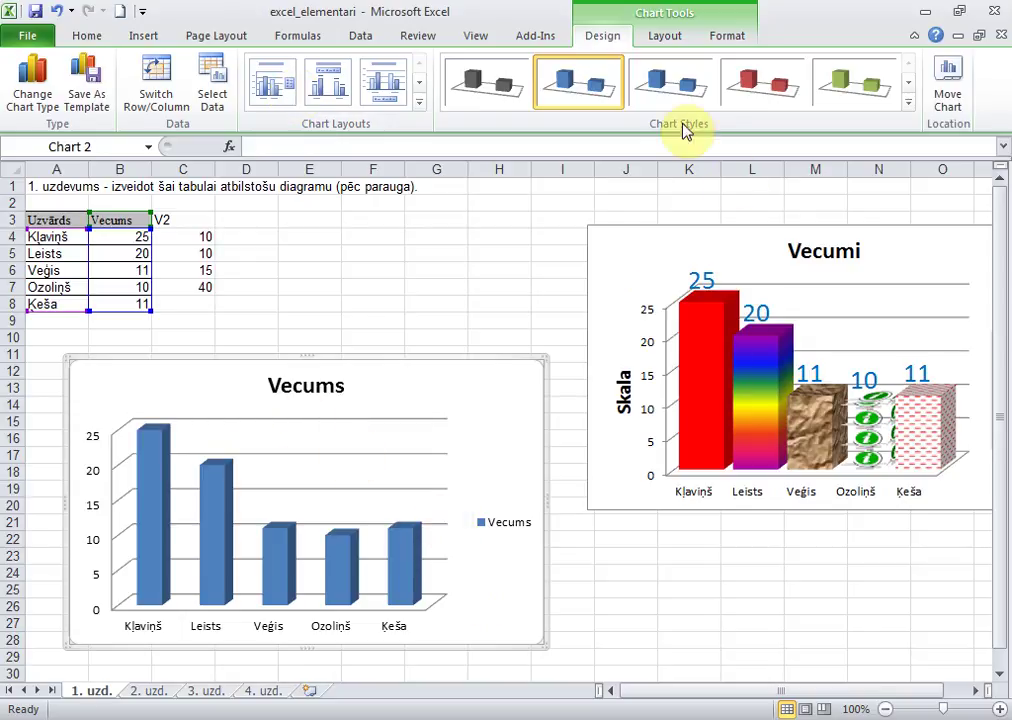
- Apply the red 3-D chart style with shaded walls and floor from the Chart Styles gallery
{"action": "left_click", "coordinate": [750, 86]}
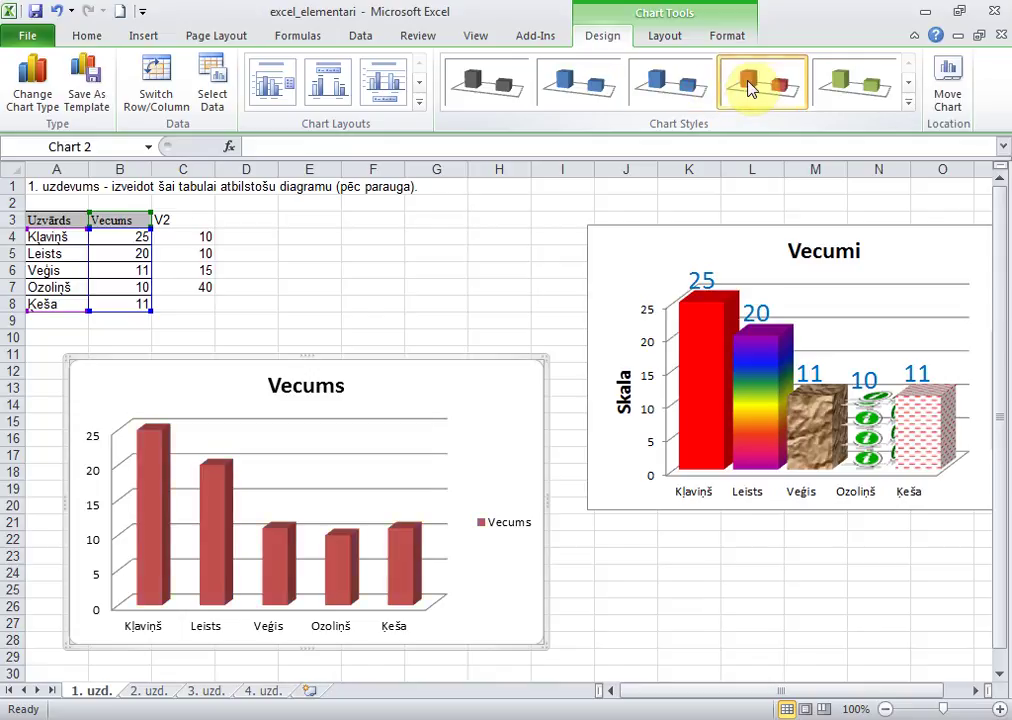
{"action": "left_click", "coordinate": [858, 86]}
{"action": "left_click", "coordinate": [908, 102]}
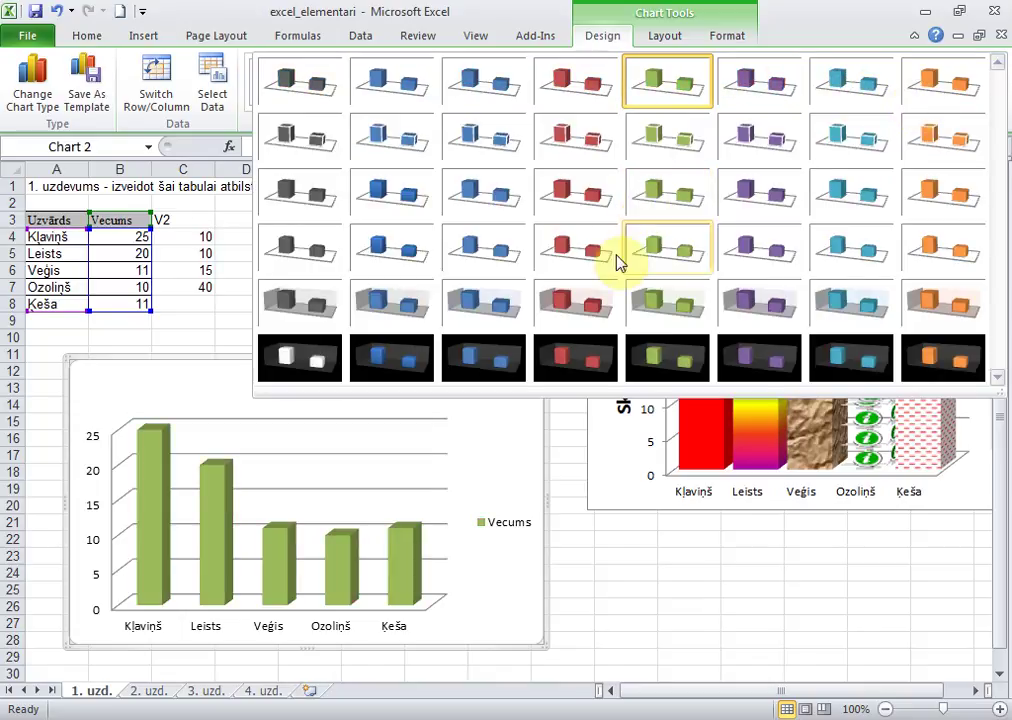
{"action": "left_click", "coordinate": [581, 290]}
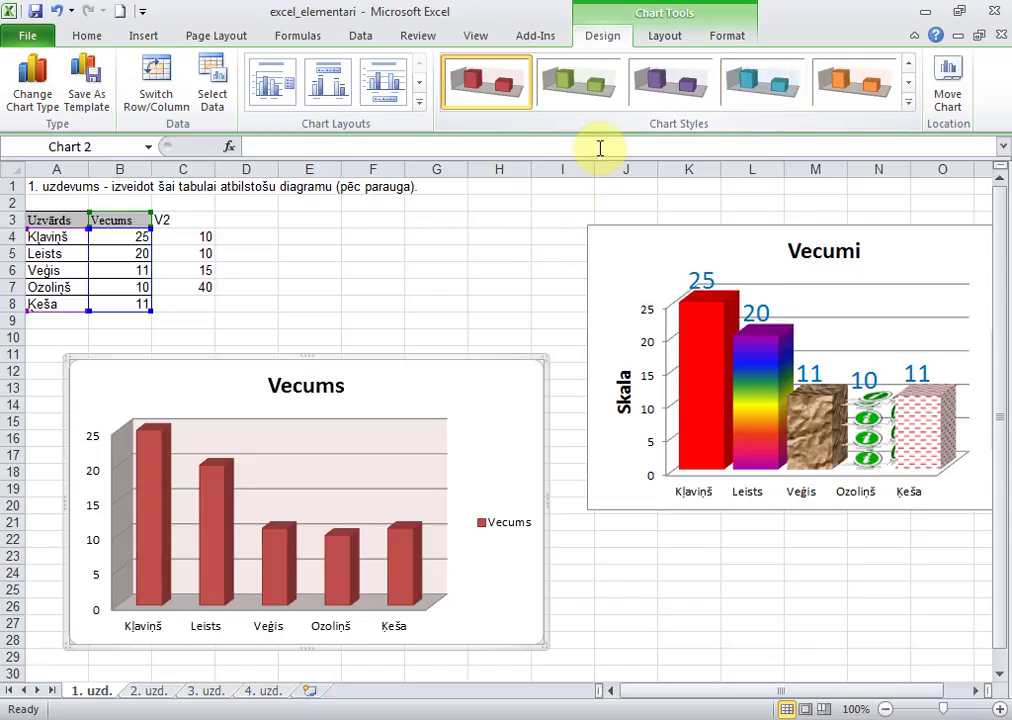
{"action": "left_click", "coordinate": [665, 38]}
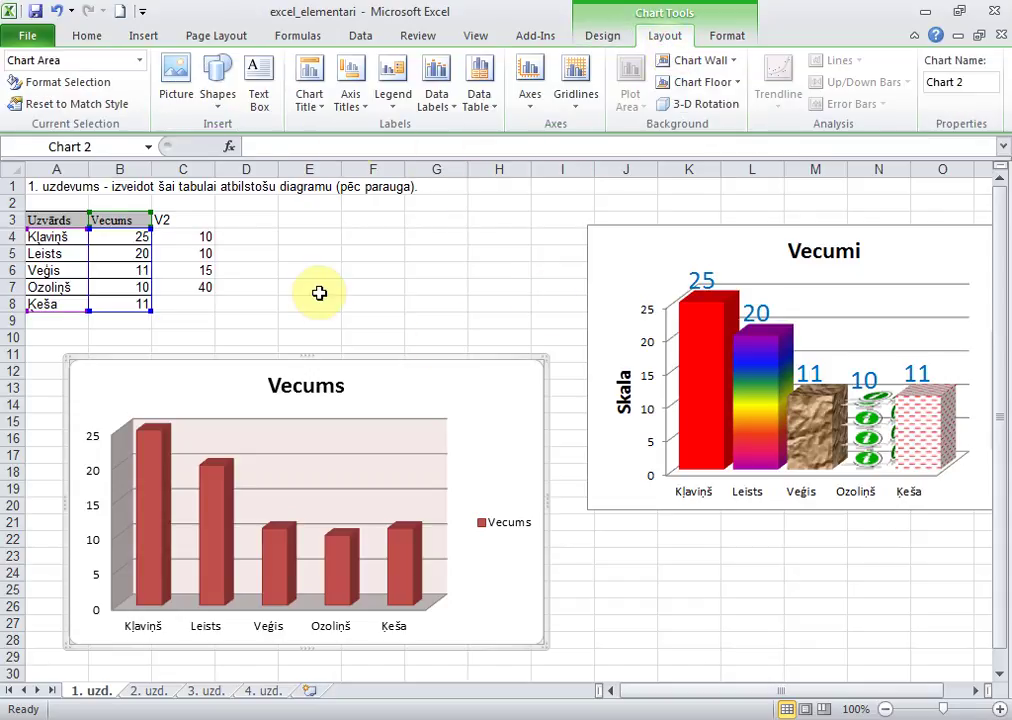
- Set the chart title to Above Chart after trying None and Centered Overlay
{"action": "left_click", "coordinate": [322, 108]}
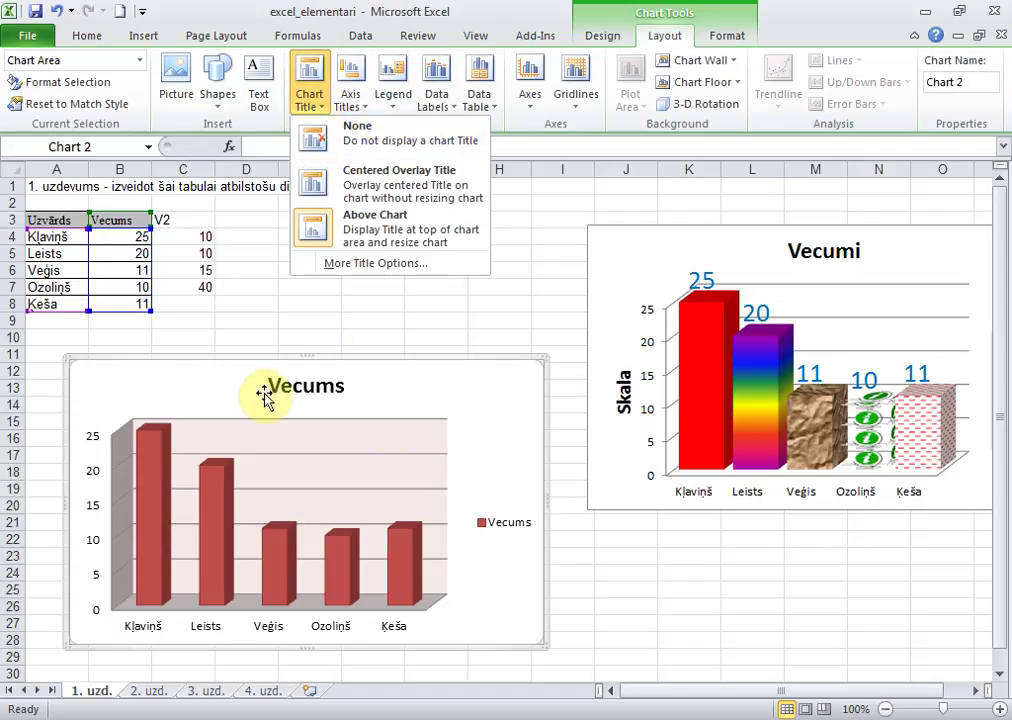
{"action": "left_click", "coordinate": [335, 140]}
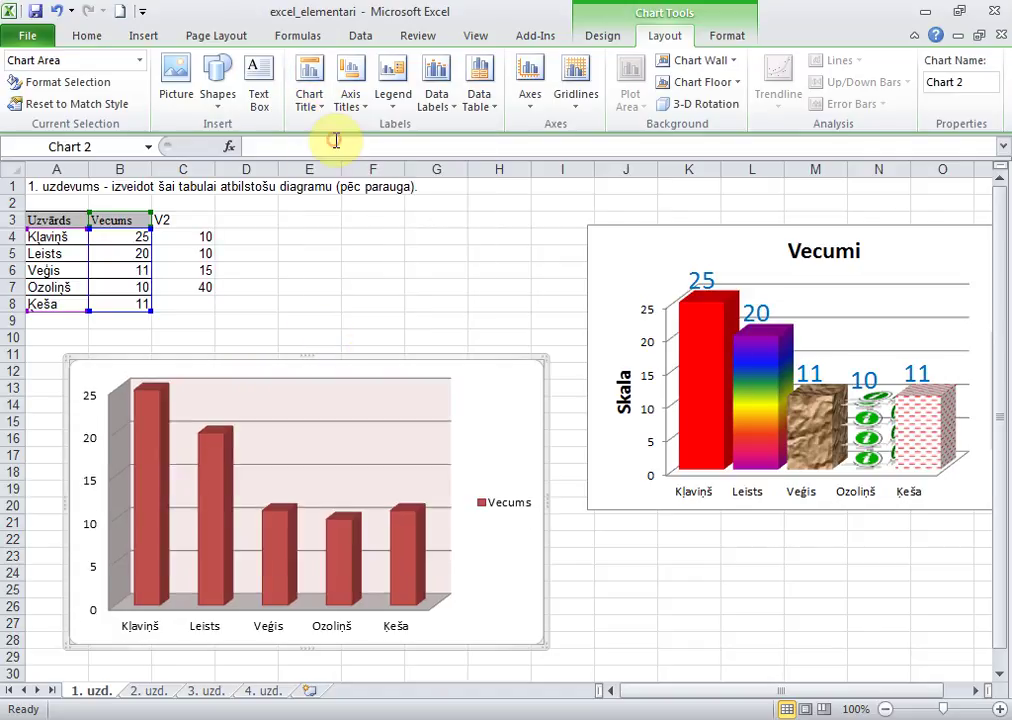
{"action": "left_click", "coordinate": [312, 100]}
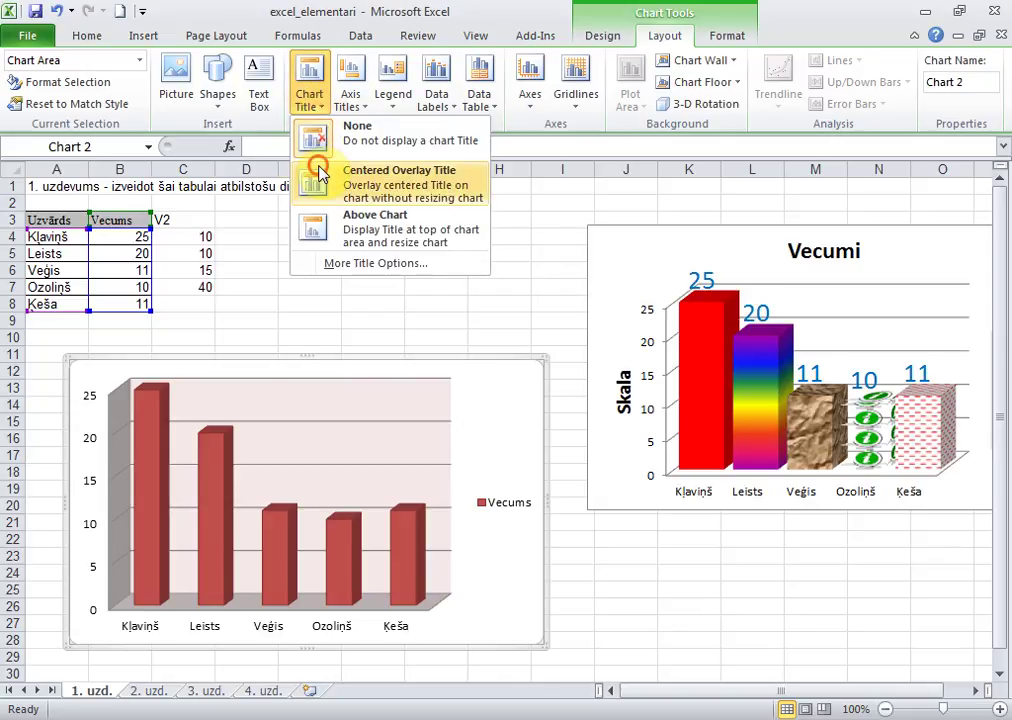
{"action": "left_click", "coordinate": [320, 175]}
{"action": "left_click", "coordinate": [330, 112]}
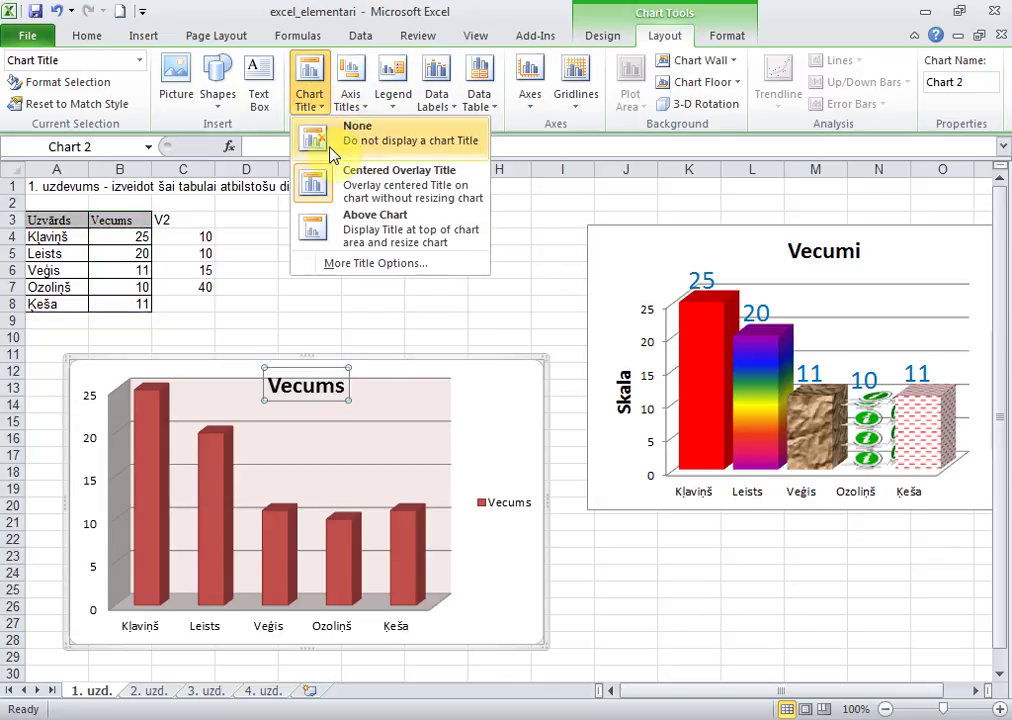
{"action": "left_click", "coordinate": [337, 216]}
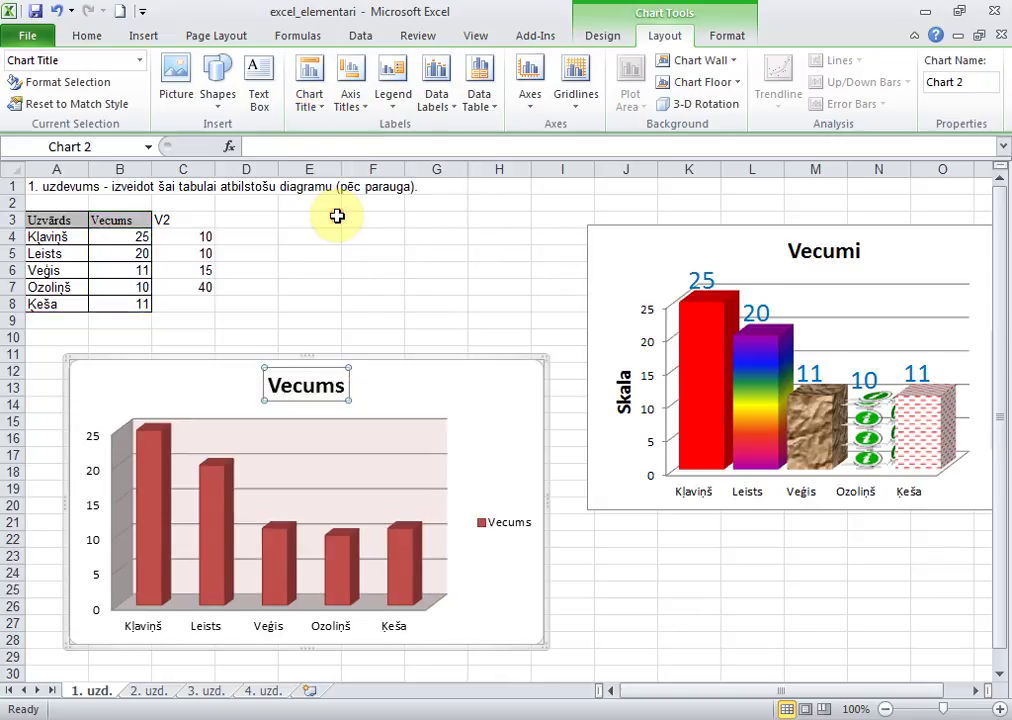
{"action": "left_click", "coordinate": [362, 116]}
{"action": "mouse_move", "coordinate": [390, 137]}
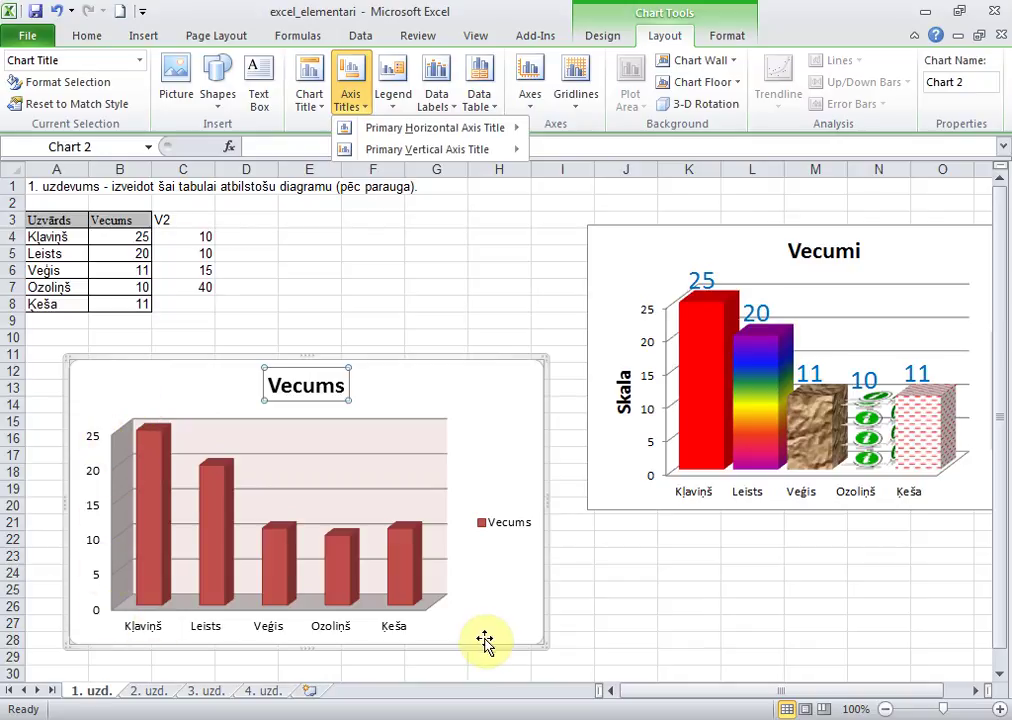
- Set Legend to None and show data labels 25, 20, 11, 10 and 11 above the bars
{"action": "left_click", "coordinate": [455, 112]}
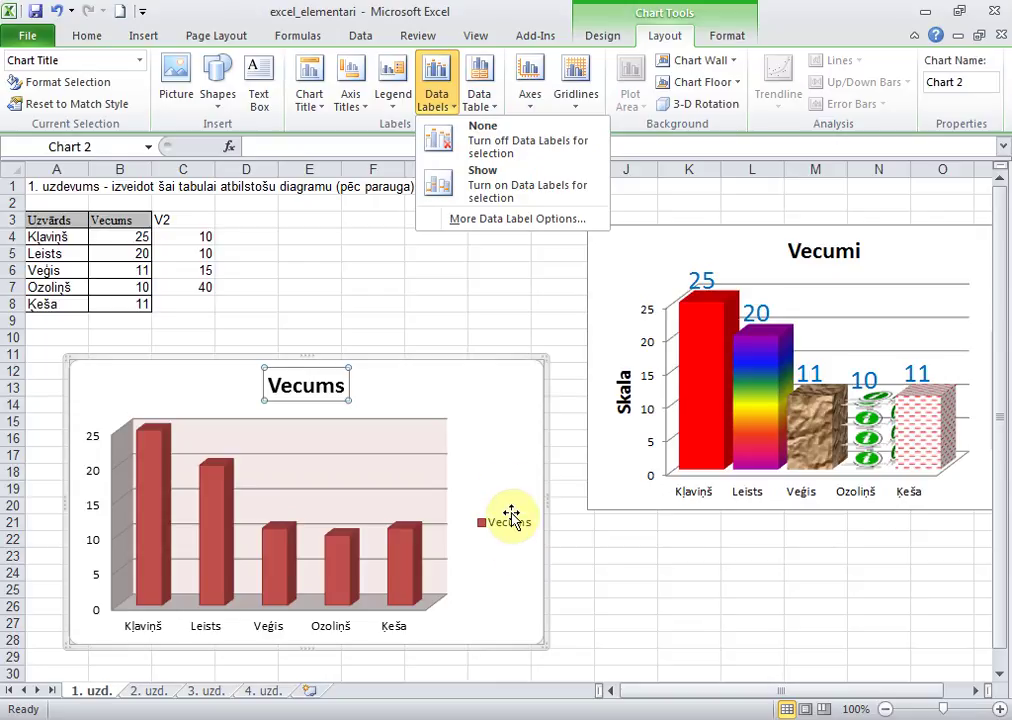
{"action": "left_click", "coordinate": [463, 146]}
{"action": "left_click", "coordinate": [438, 94]}
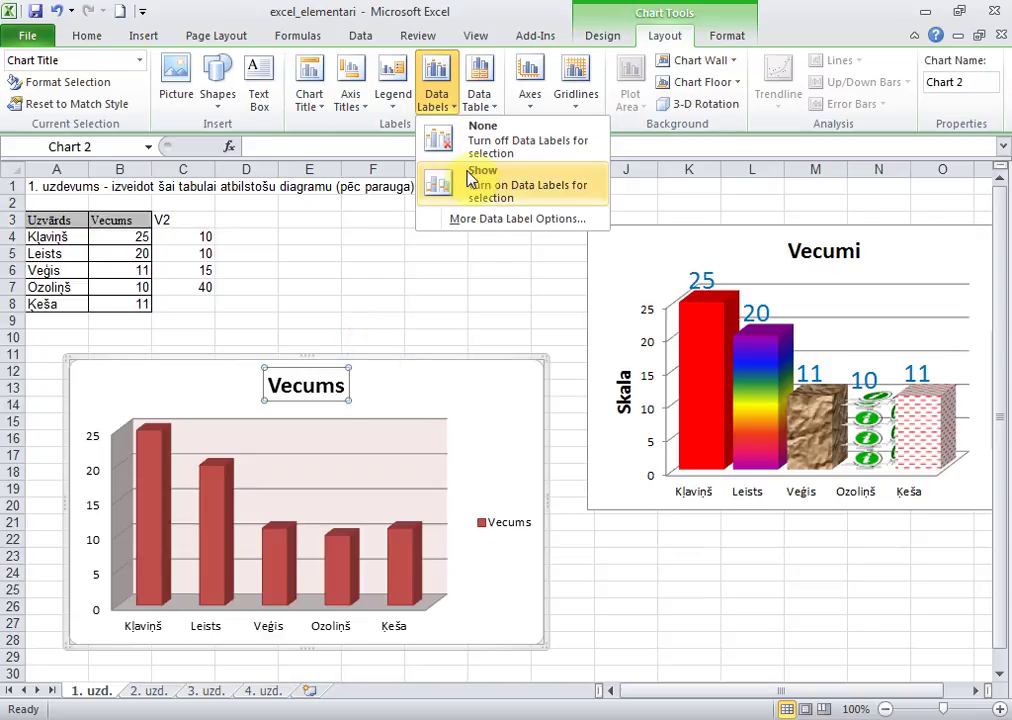
{"action": "left_click", "coordinate": [394, 118]}
{"action": "left_click", "coordinate": [396, 140]}
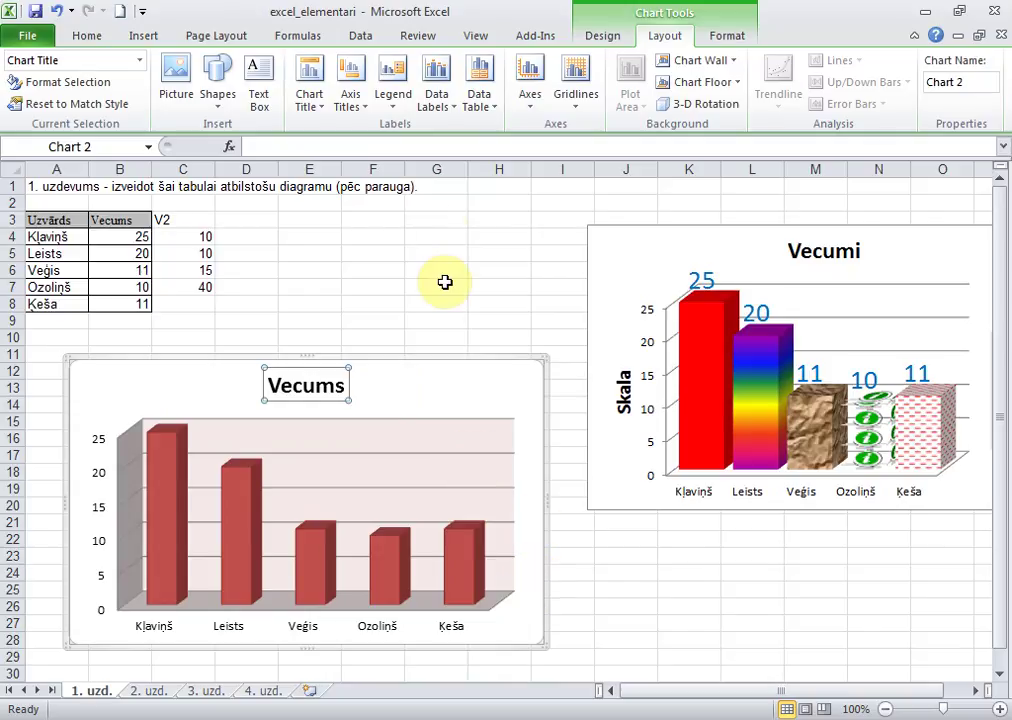
{"action": "left_click", "coordinate": [446, 116]}
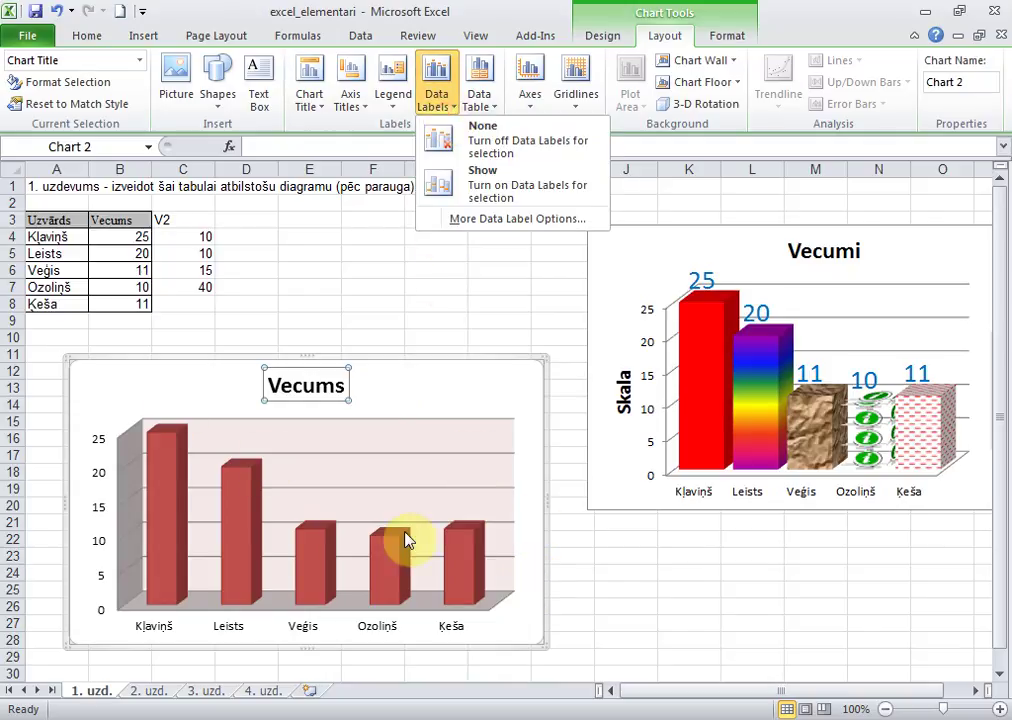
{"action": "left_click", "coordinate": [521, 190]}
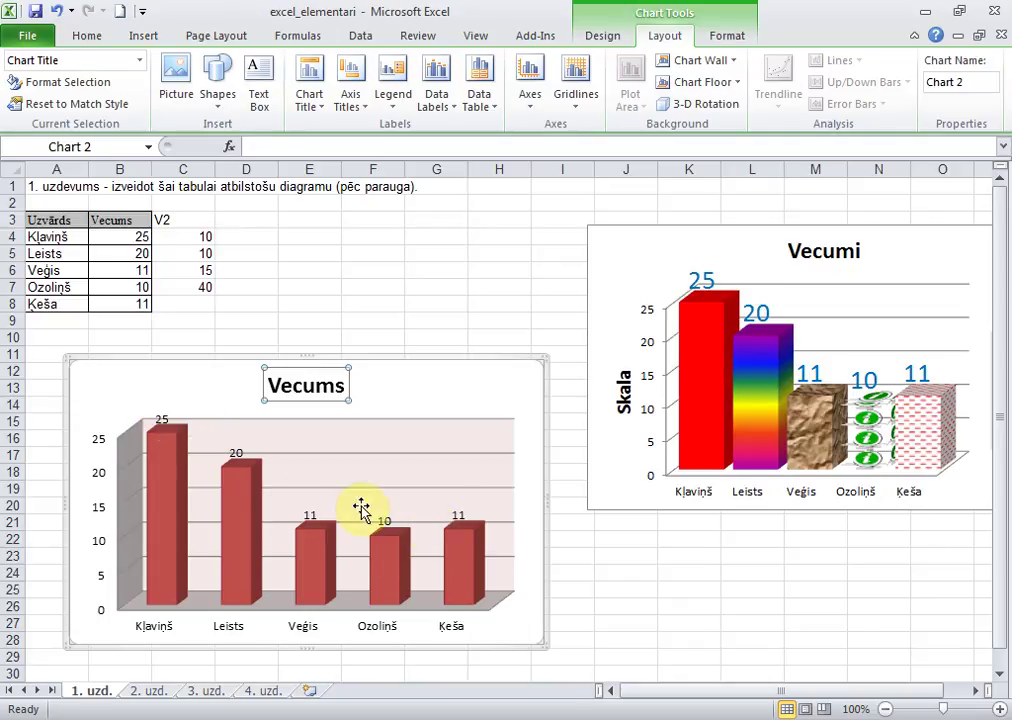
- Zoom to 120% and drag the Vecums chart up to sit just beneath the age table
{"action": "left_click", "coordinate": [998, 710]}
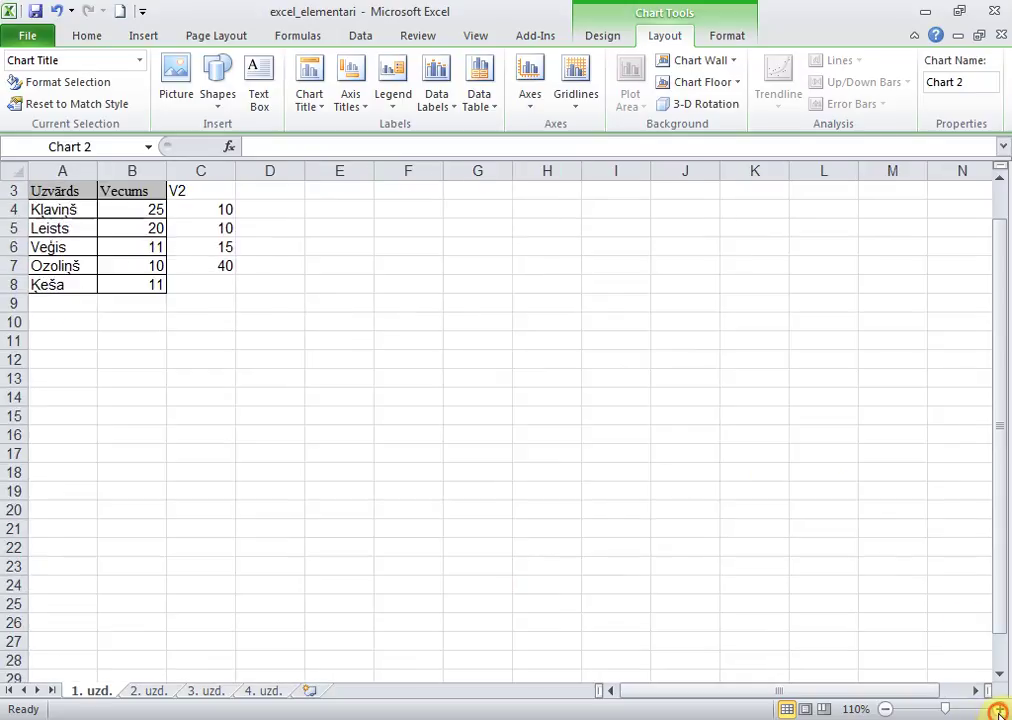
{"action": "left_click", "coordinate": [998, 710]}
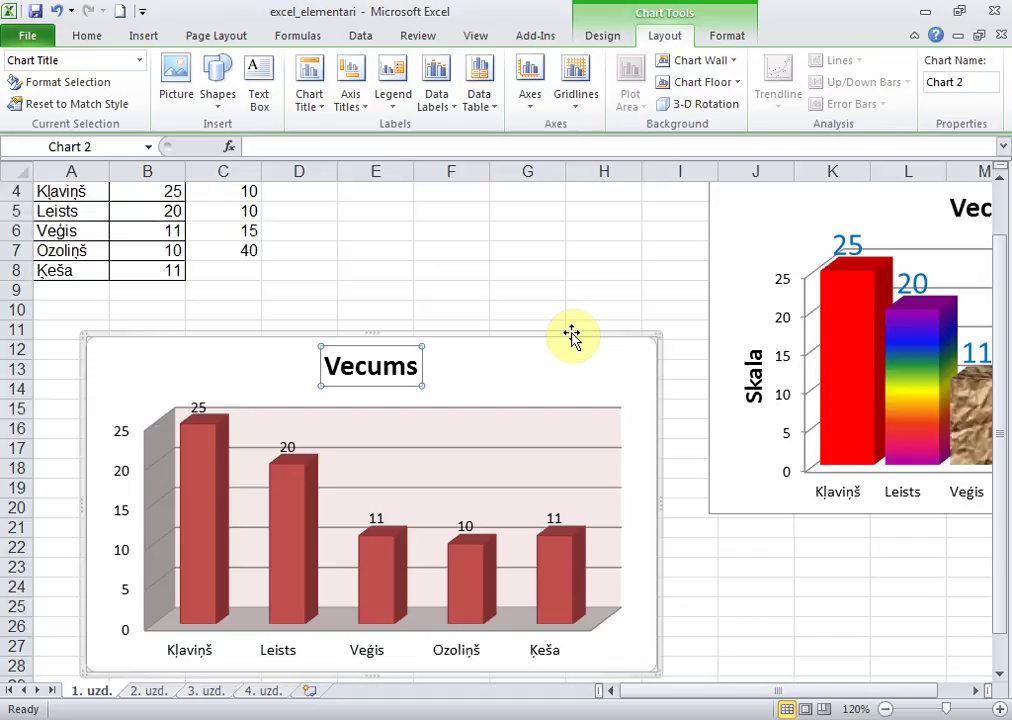
{"action": "left_click_drag", "start_coordinate": [572, 338], "coordinate": [568, 278]}
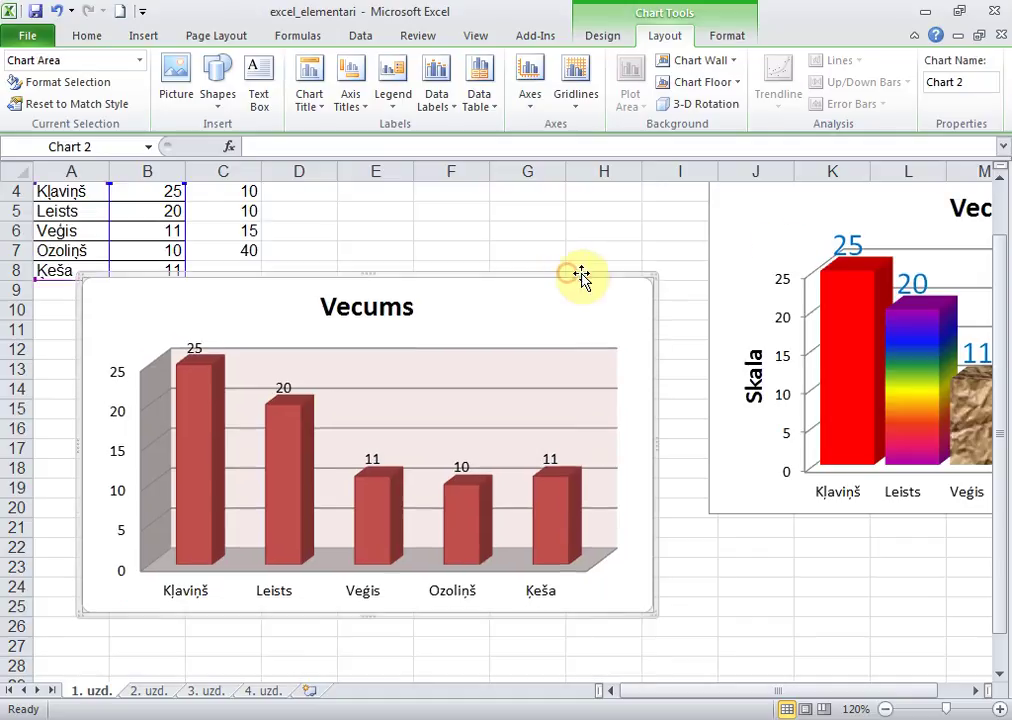
{"action": "left_click", "coordinate": [1000, 177]}
{"action": "left_click", "coordinate": [1000, 177]}
{"action": "left_click", "coordinate": [1000, 177]}
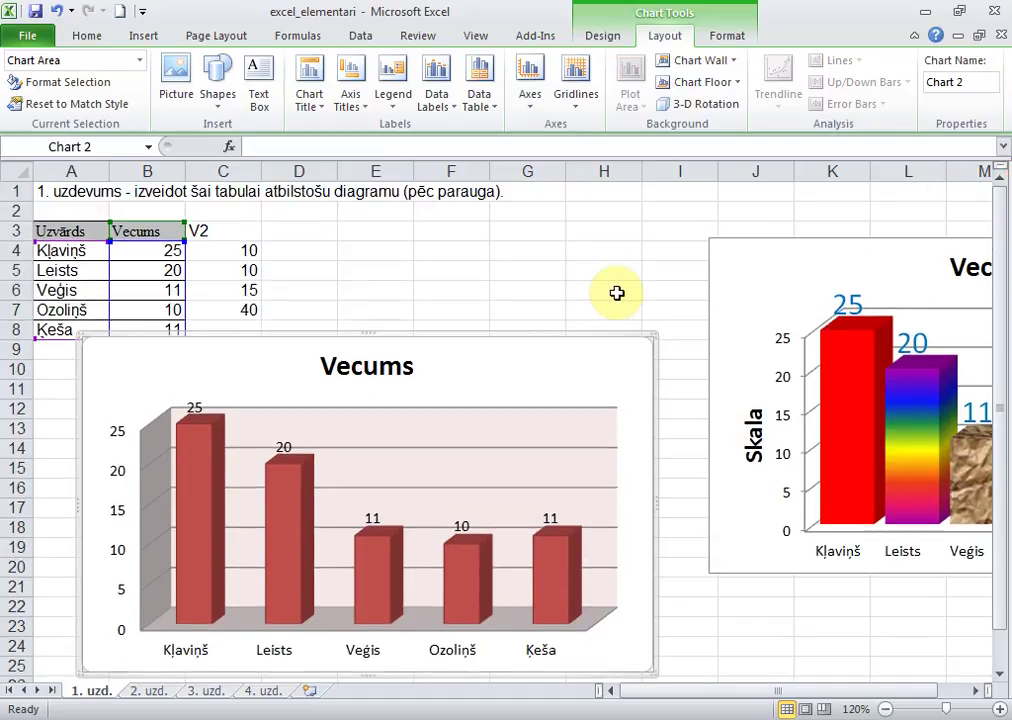
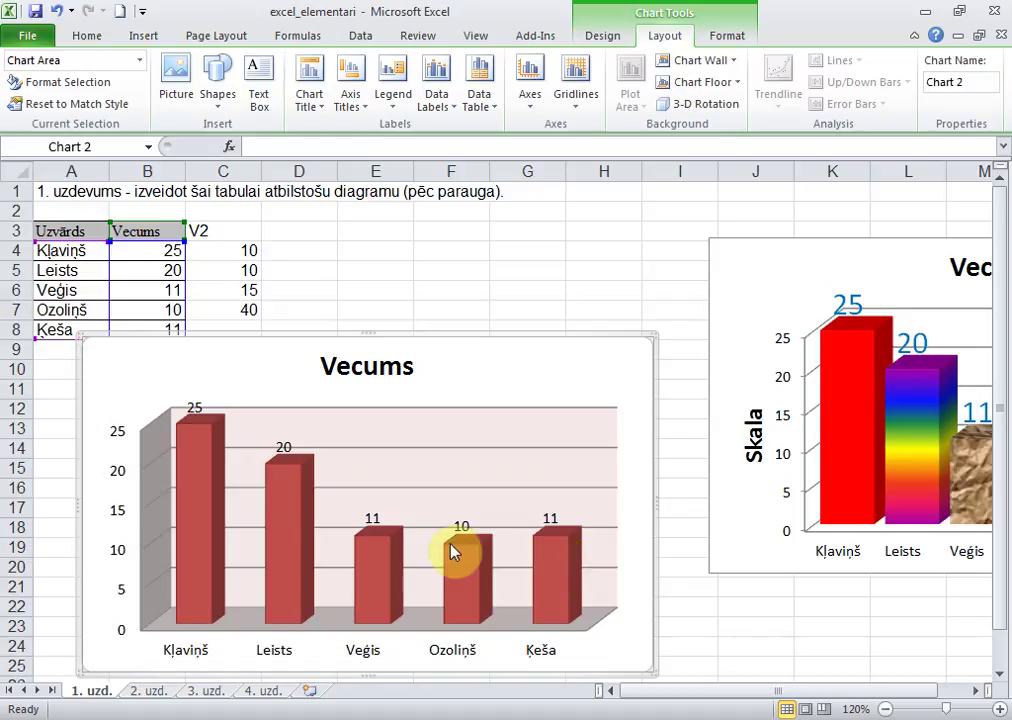
- Make all the Vecums data labels bold, red and 28 pt
{"action": "left_click", "coordinate": [716, 38]}
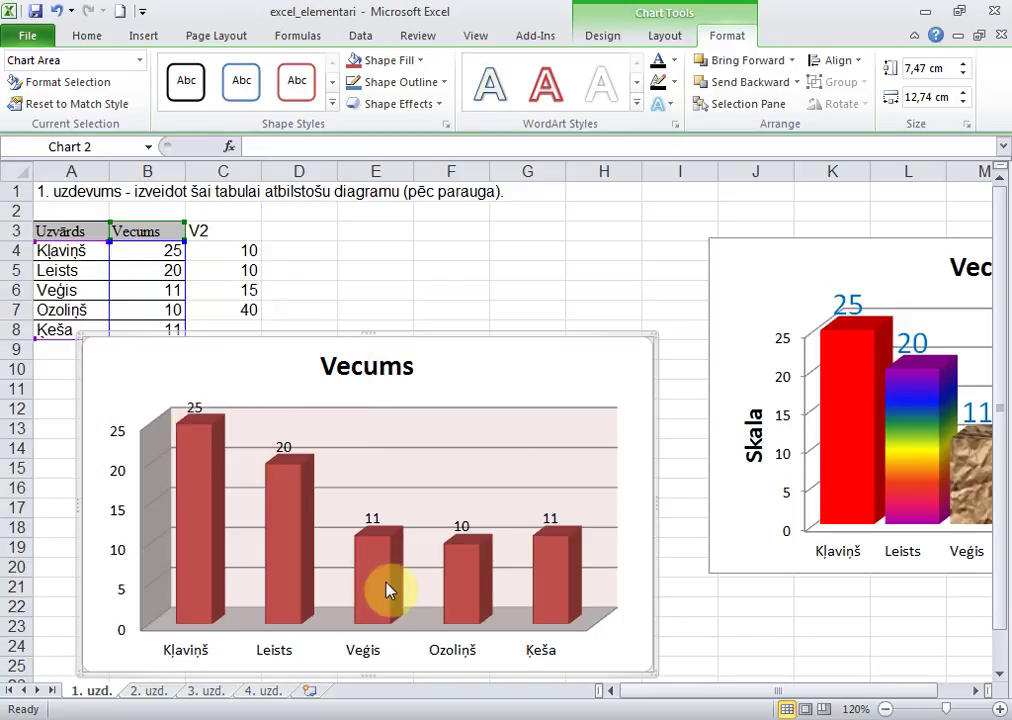
{"action": "left_click", "coordinate": [196, 410]}
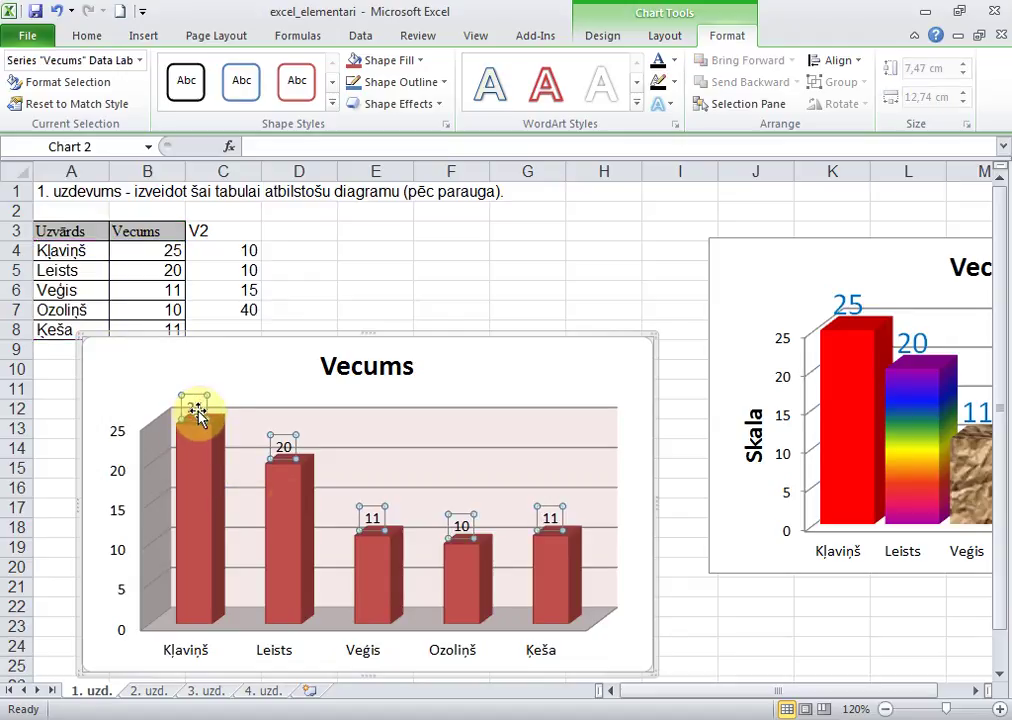
{"action": "left_click", "coordinate": [86, 36]}
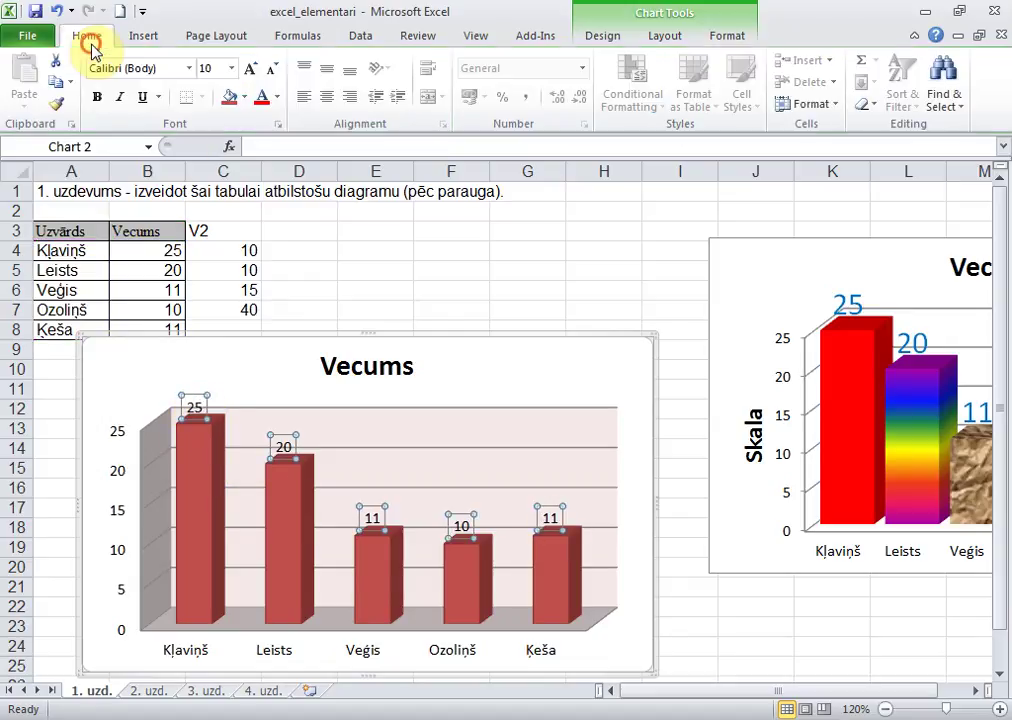
{"action": "left_click", "coordinate": [100, 97]}
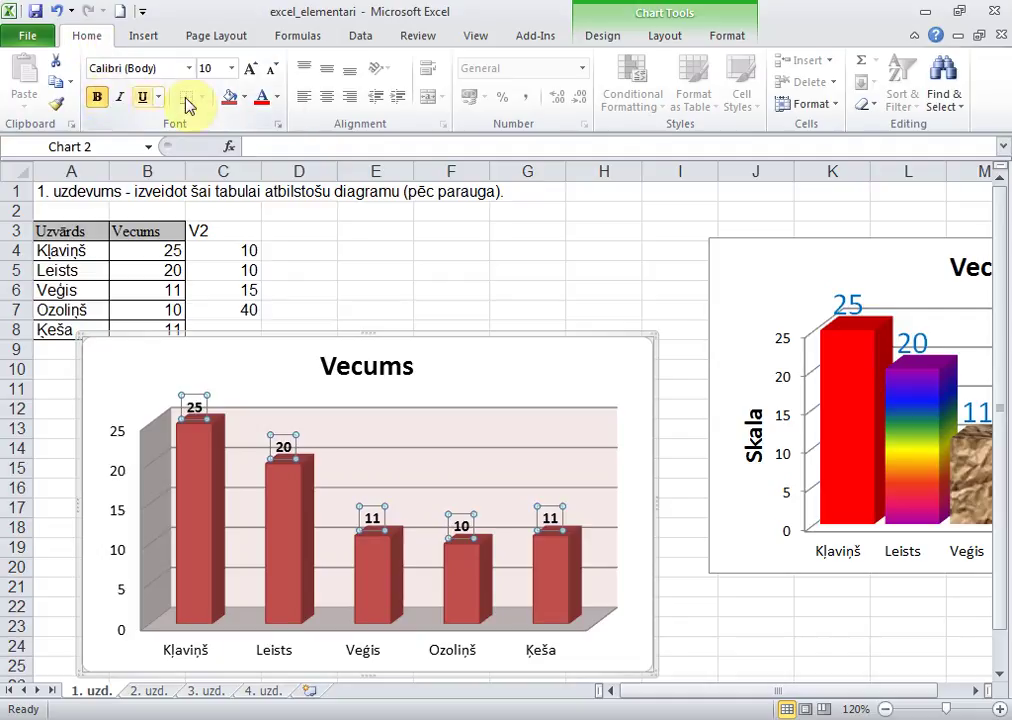
{"action": "left_click", "coordinate": [266, 104]}
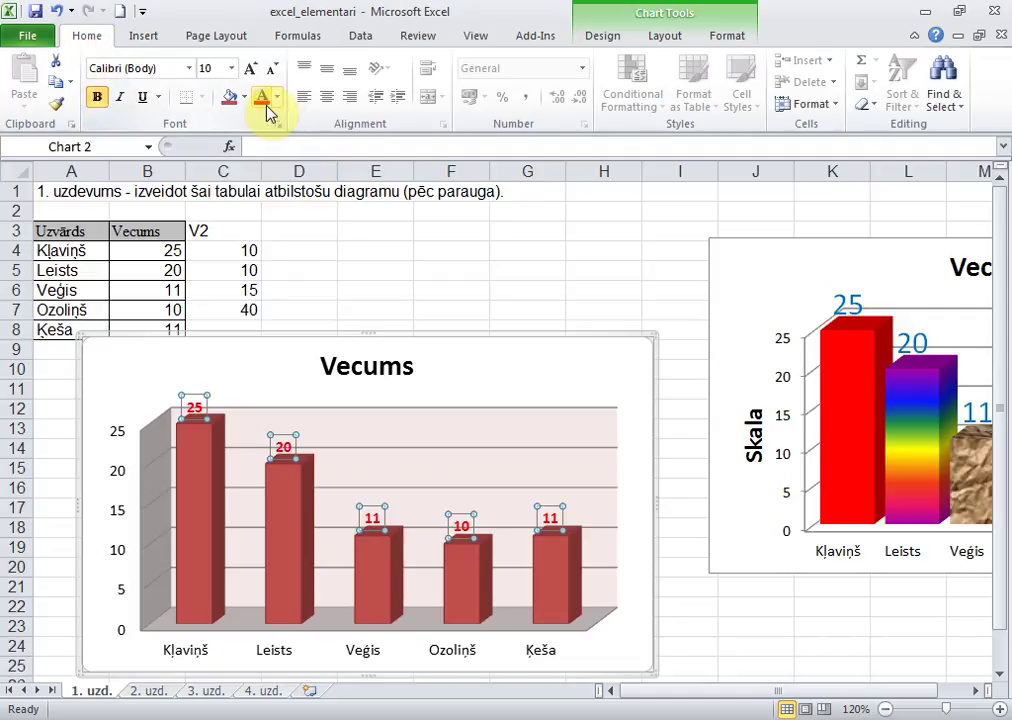
{"action": "left_click", "coordinate": [257, 70]}
{"action": "left_click", "coordinate": [257, 70]}
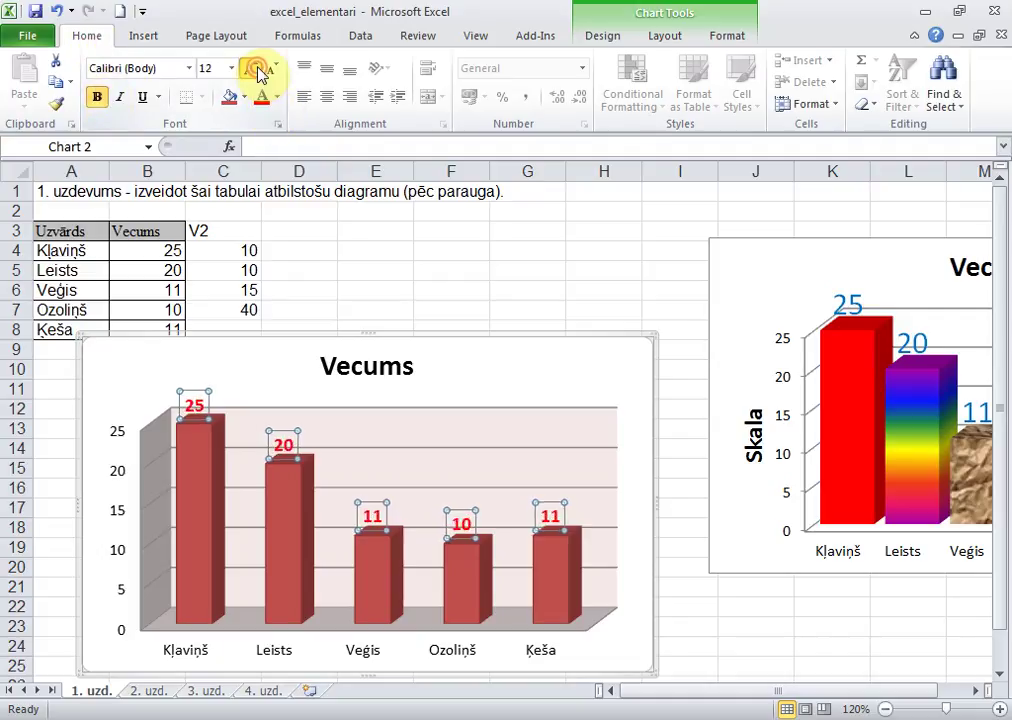
{"action": "left_click", "coordinate": [257, 70]}
{"action": "left_click", "coordinate": [257, 70]}
{"action": "left_click", "coordinate": [257, 70]}
{"action": "left_click", "coordinate": [257, 70]}
{"action": "left_click", "coordinate": [257, 70]}
{"action": "left_click", "coordinate": [257, 70]}
{"action": "left_click", "coordinate": [257, 70]}
{"action": "left_click", "coordinate": [257, 70]}
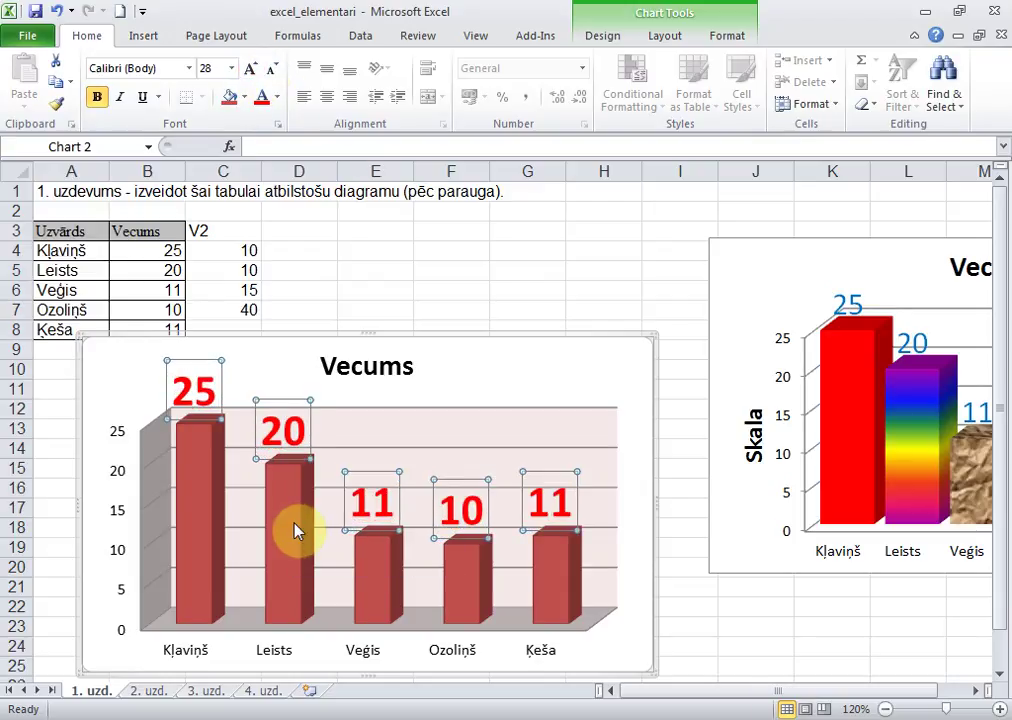
- Give the 20 data label a yellow fill
{"action": "left_click", "coordinate": [300, 421]}
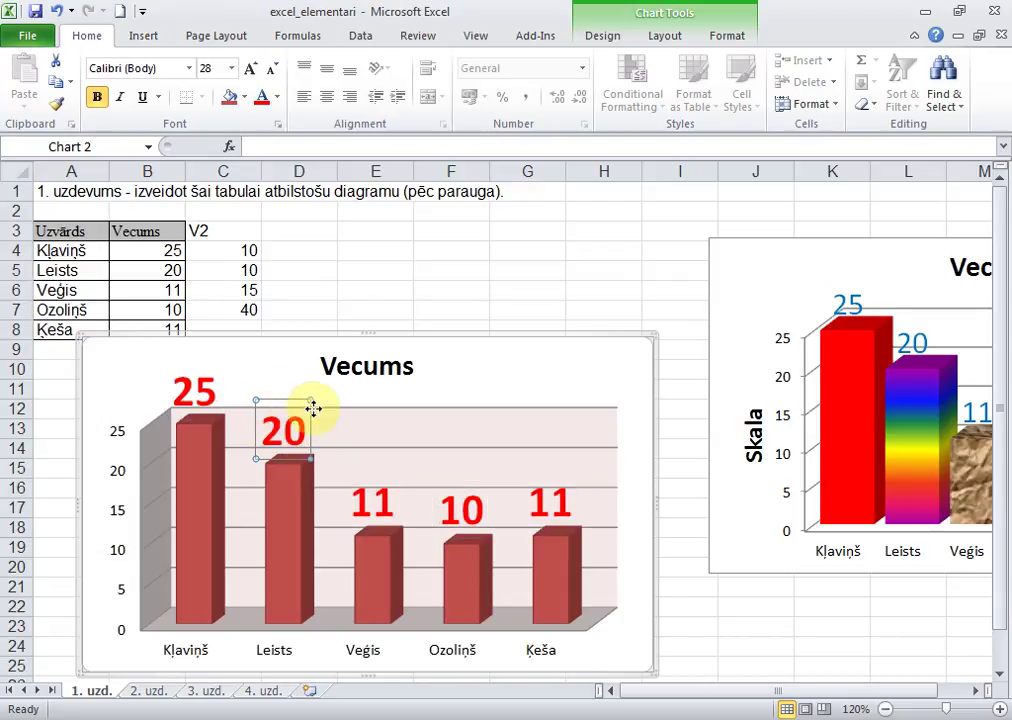
{"action": "left_click", "coordinate": [246, 98]}
{"action": "left_click", "coordinate": [278, 264]}
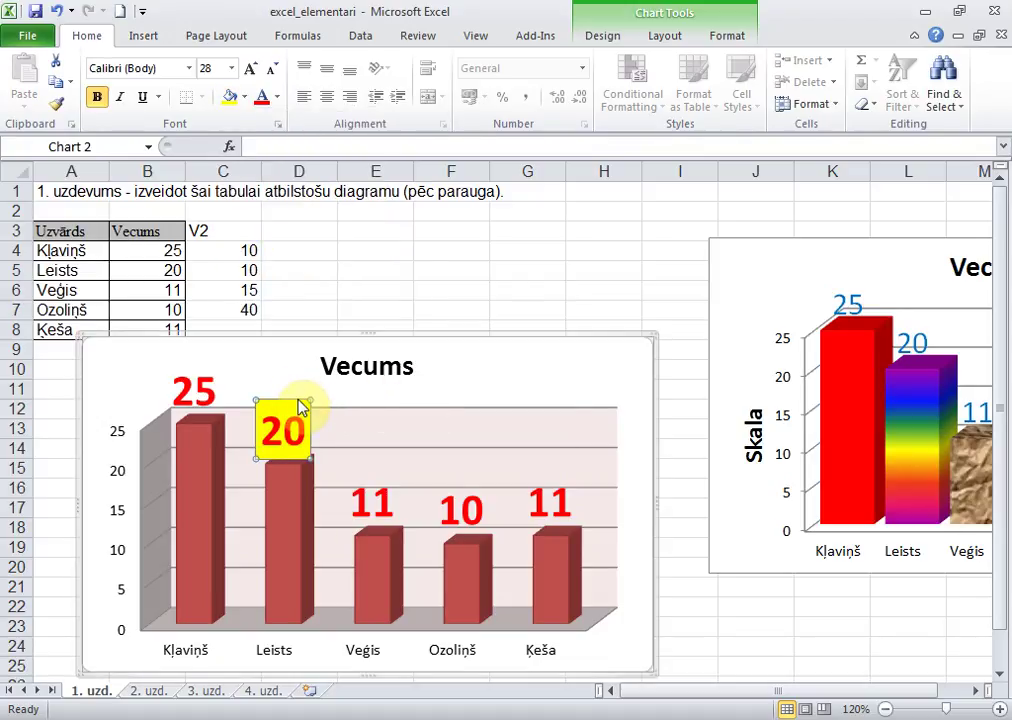
- Nudge the 20 label upward and fill all the Vecums bars yellow
{"action": "left_click_drag", "start_coordinate": [297, 398], "coordinate": [310, 385]}
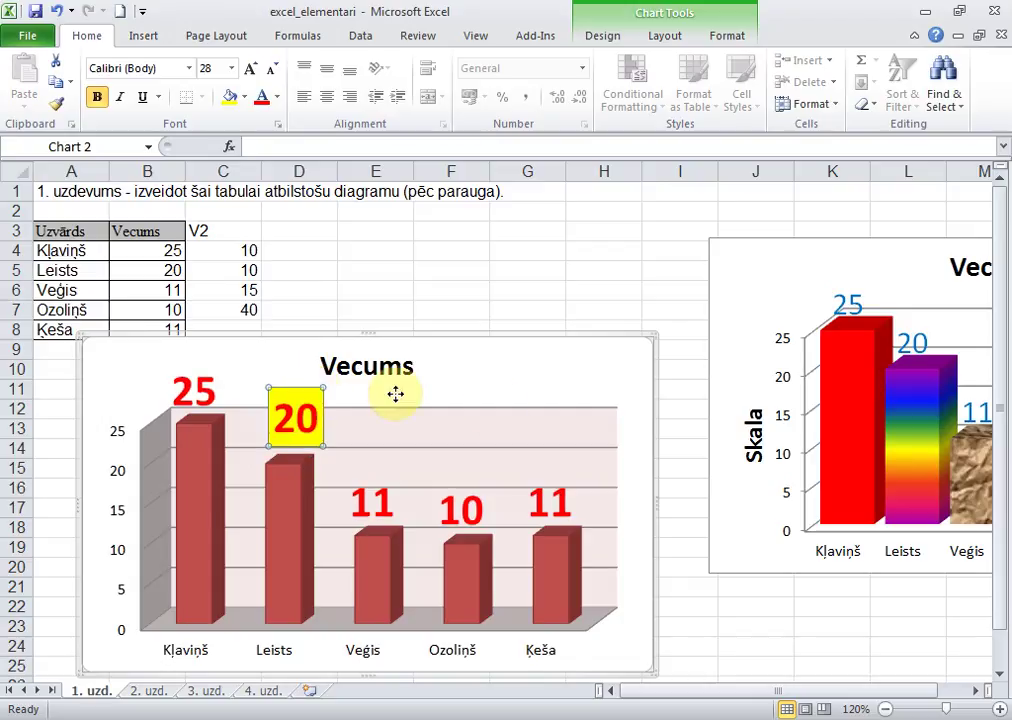
{"action": "left_click", "coordinate": [492, 404]}
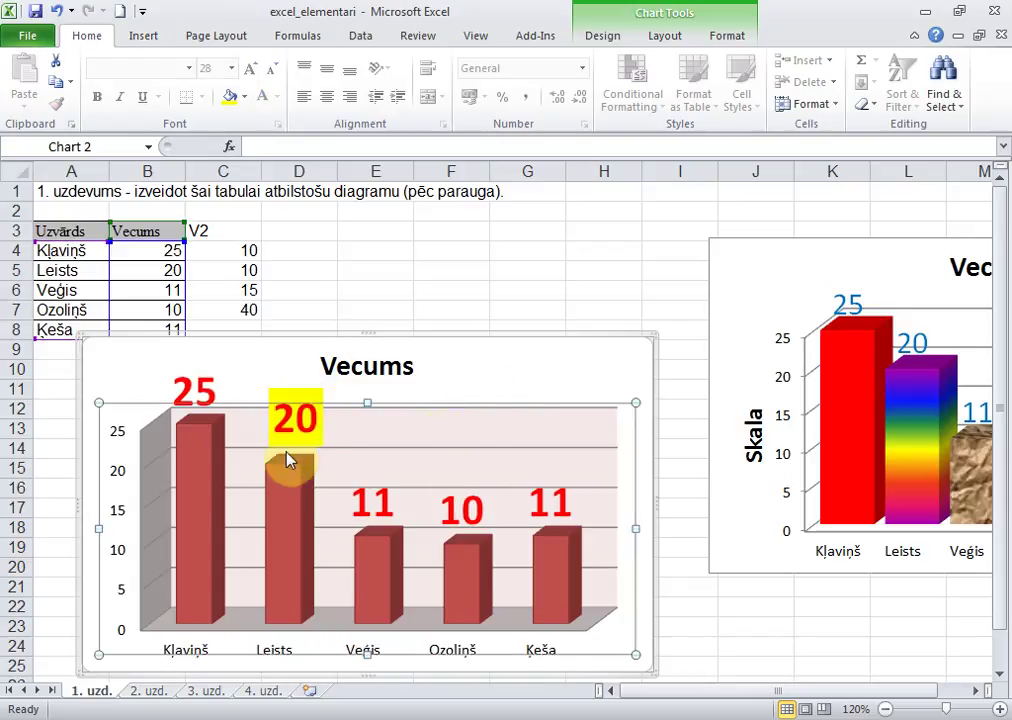
{"action": "left_click", "coordinate": [196, 459]}
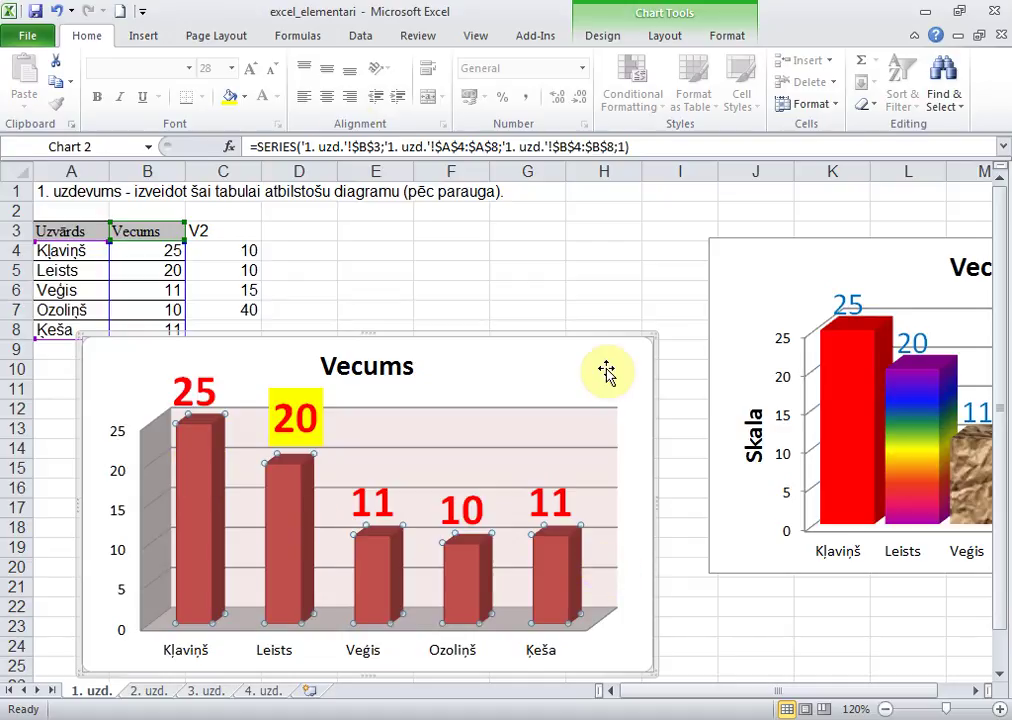
{"action": "left_click", "coordinate": [230, 97]}
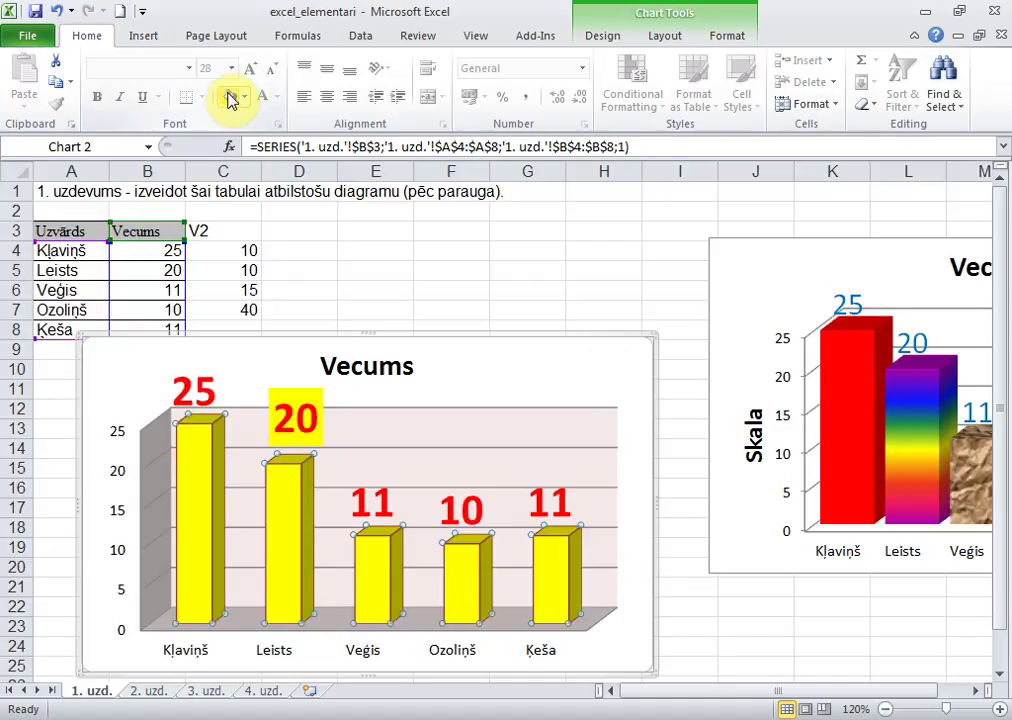
- Fill the Kļaviņš bar red, then select the horizontal axis name labels
{"action": "left_click", "coordinate": [197, 498]}
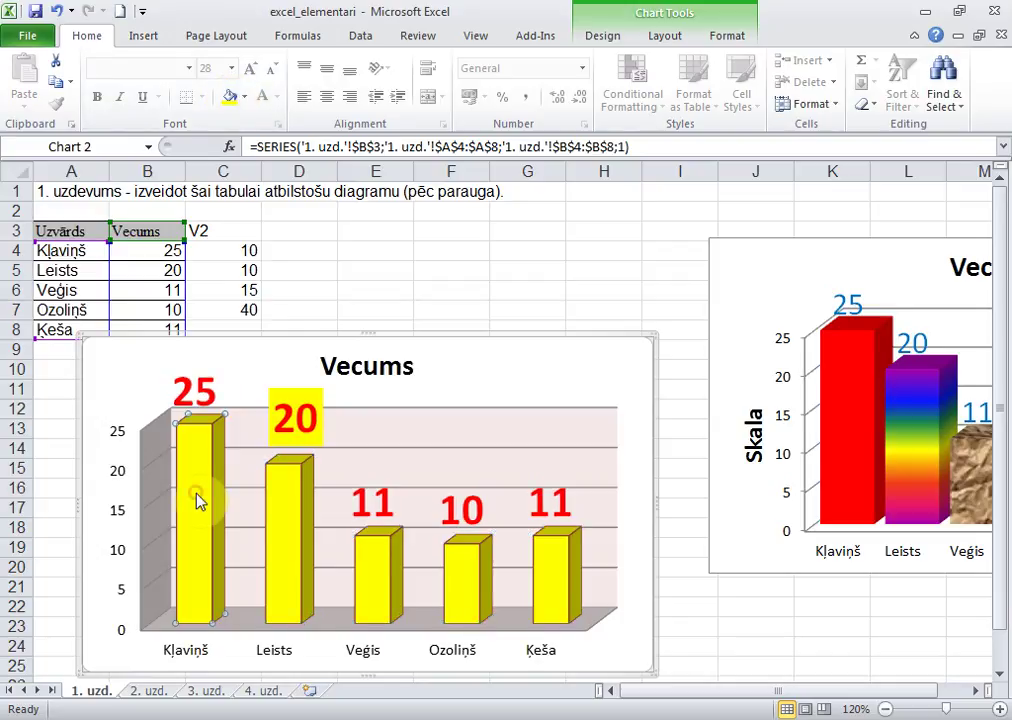
{"action": "left_click", "coordinate": [244, 97]}
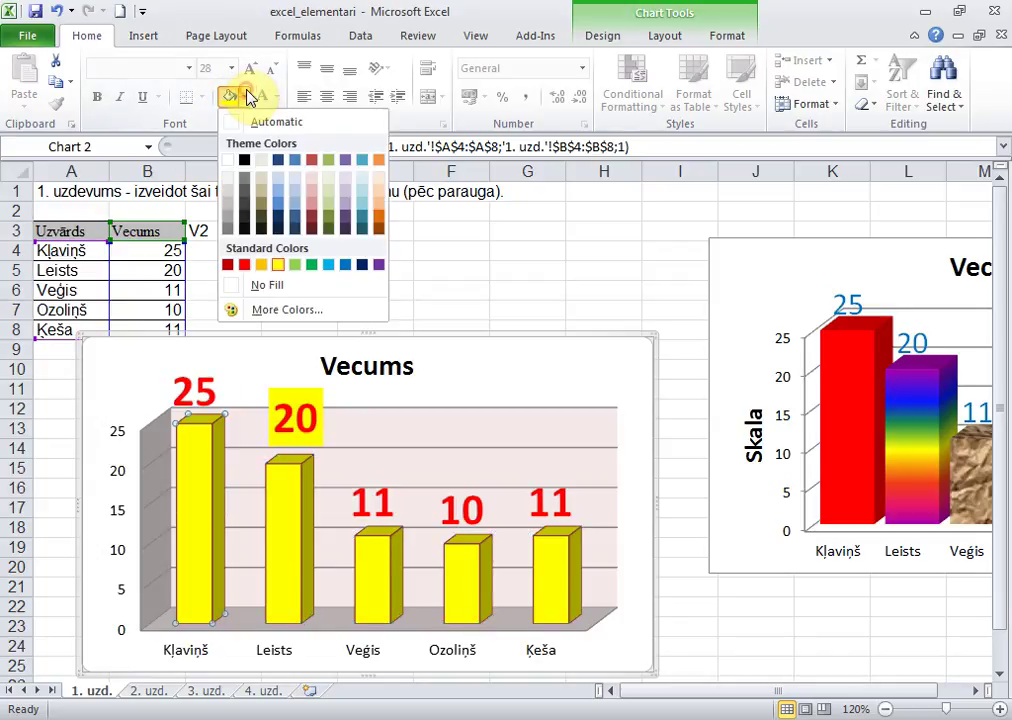
{"action": "left_click", "coordinate": [244, 264]}
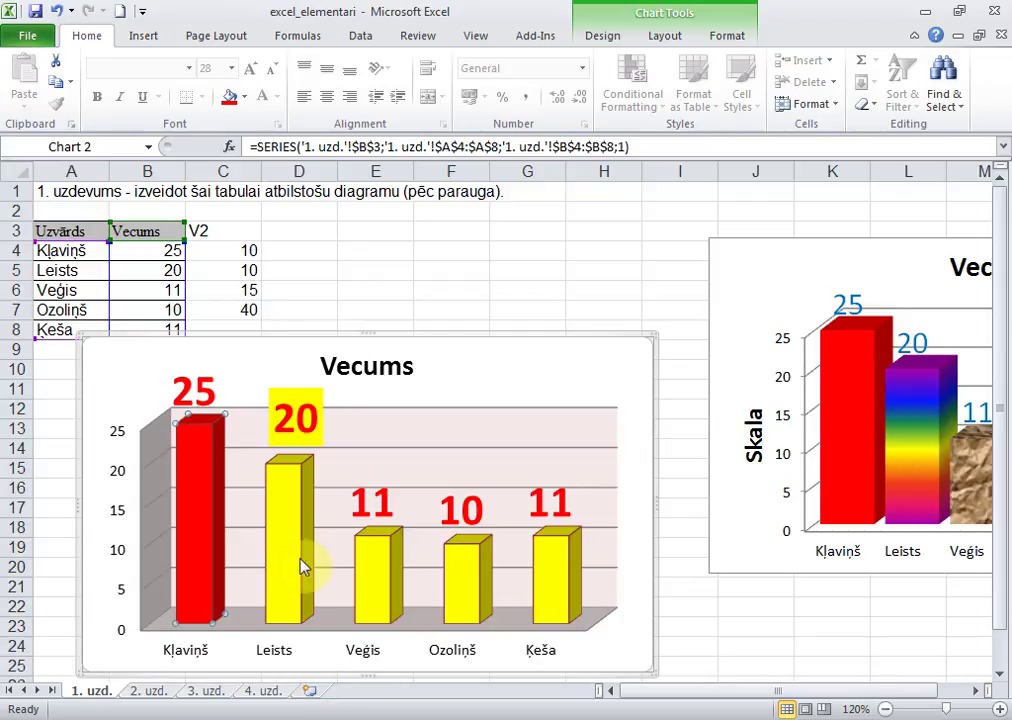
{"action": "left_click", "coordinate": [282, 540]}
{"action": "left_click", "coordinate": [370, 574]}
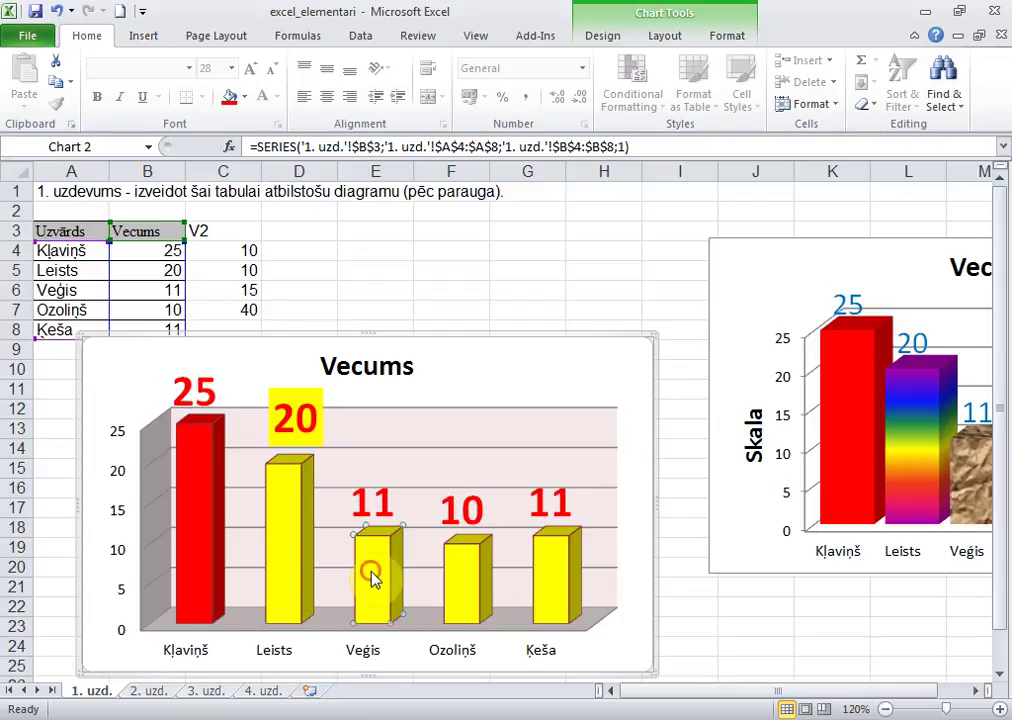
{"action": "left_click", "coordinate": [367, 652]}
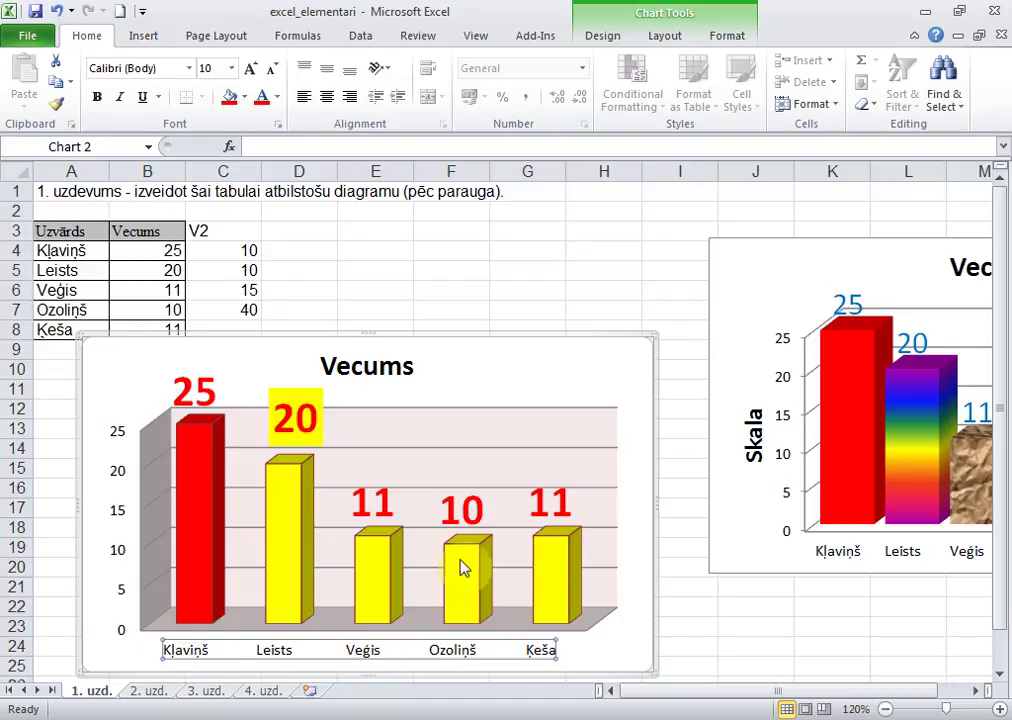
- Make the horizontal axis name labels italic, leaving the font unchanged
{"action": "left_click", "coordinate": [121, 100]}
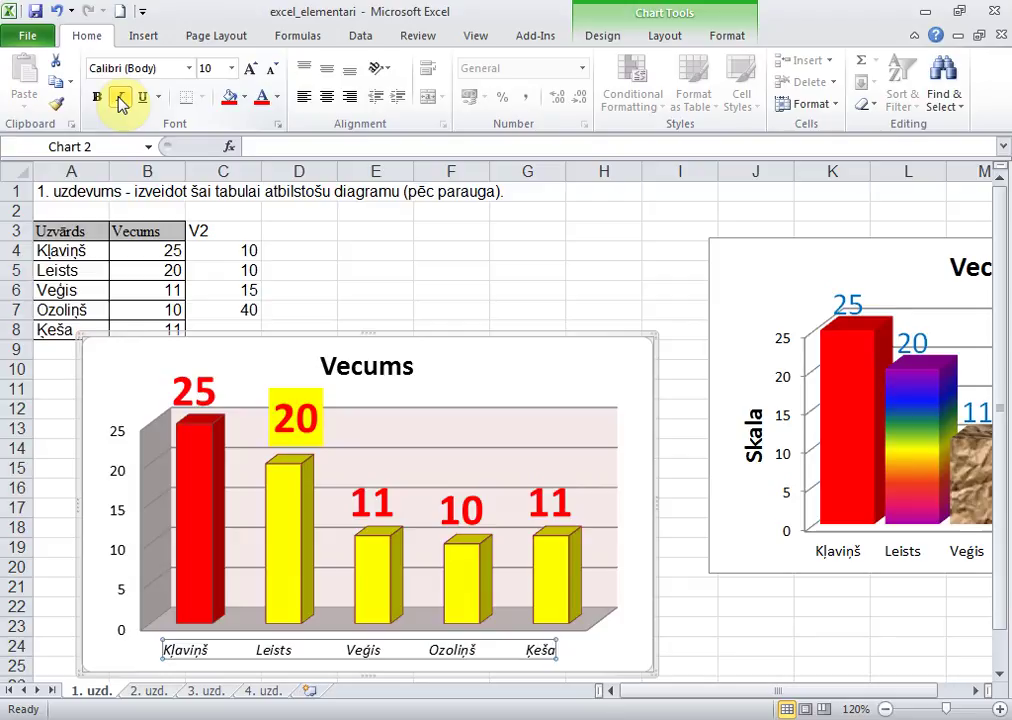
{"action": "left_click", "coordinate": [190, 72]}
{"action": "left_click", "coordinate": [455, 398]}
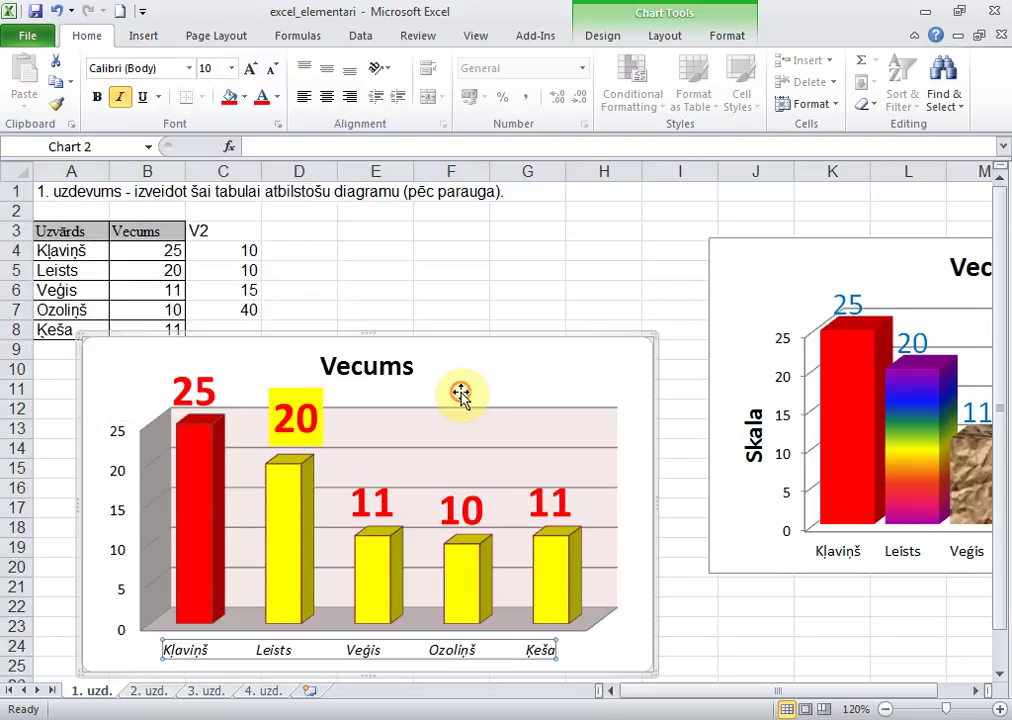
- Delete the Vecums chart title, restore it with undo, and select the Leists bar
{"action": "left_click", "coordinate": [619, 652]}
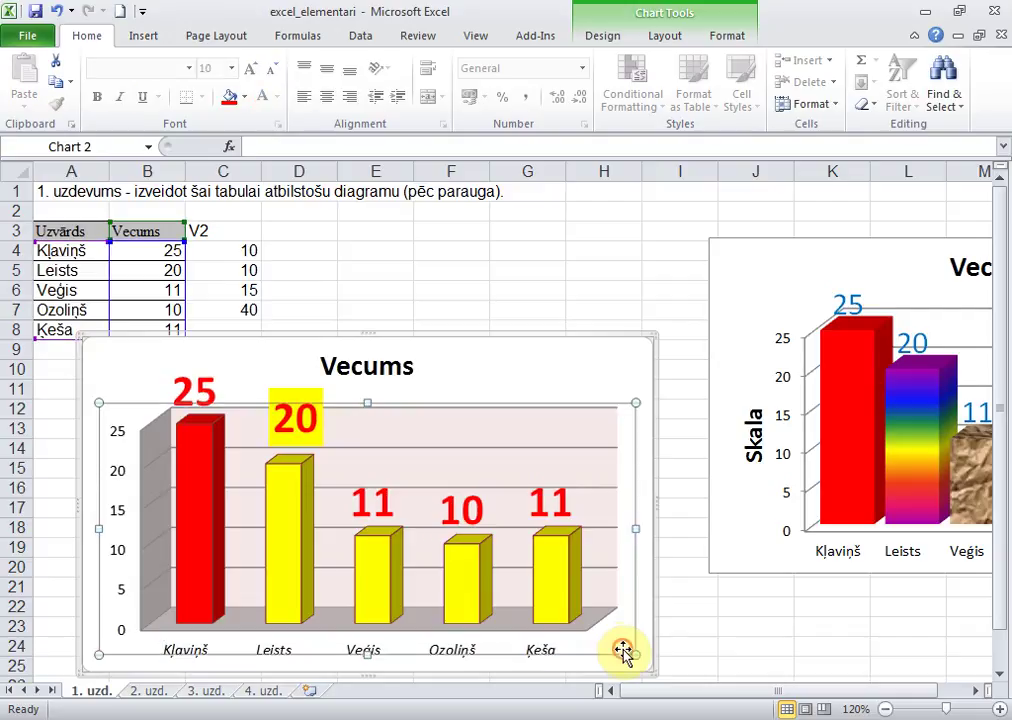
{"action": "left_click", "coordinate": [462, 430]}
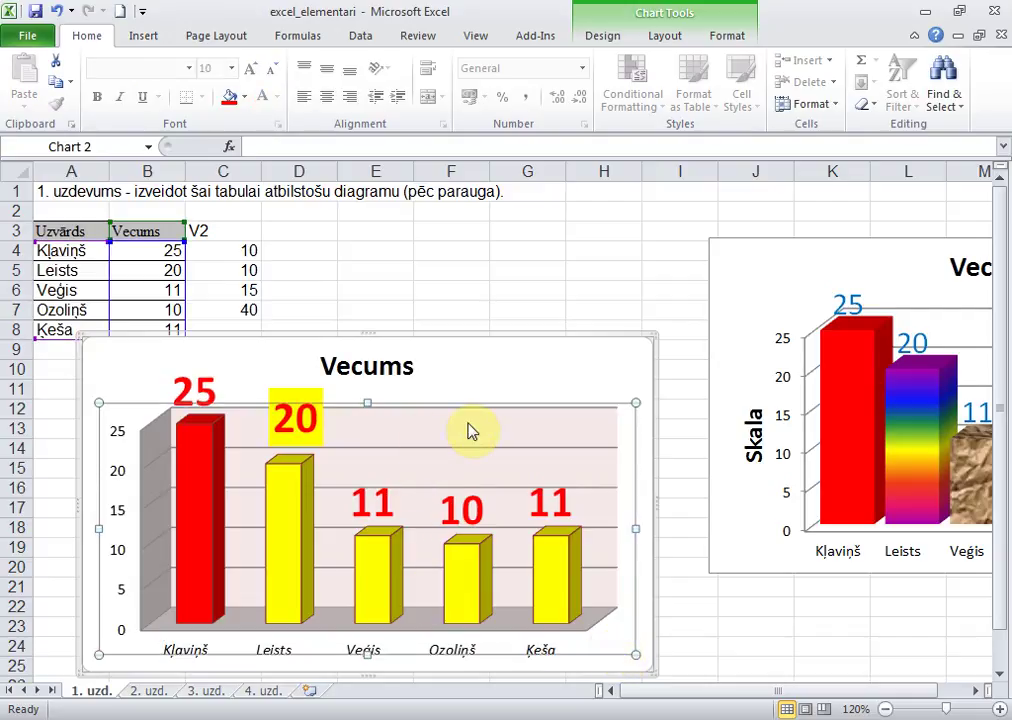
{"action": "left_click", "coordinate": [390, 369]}
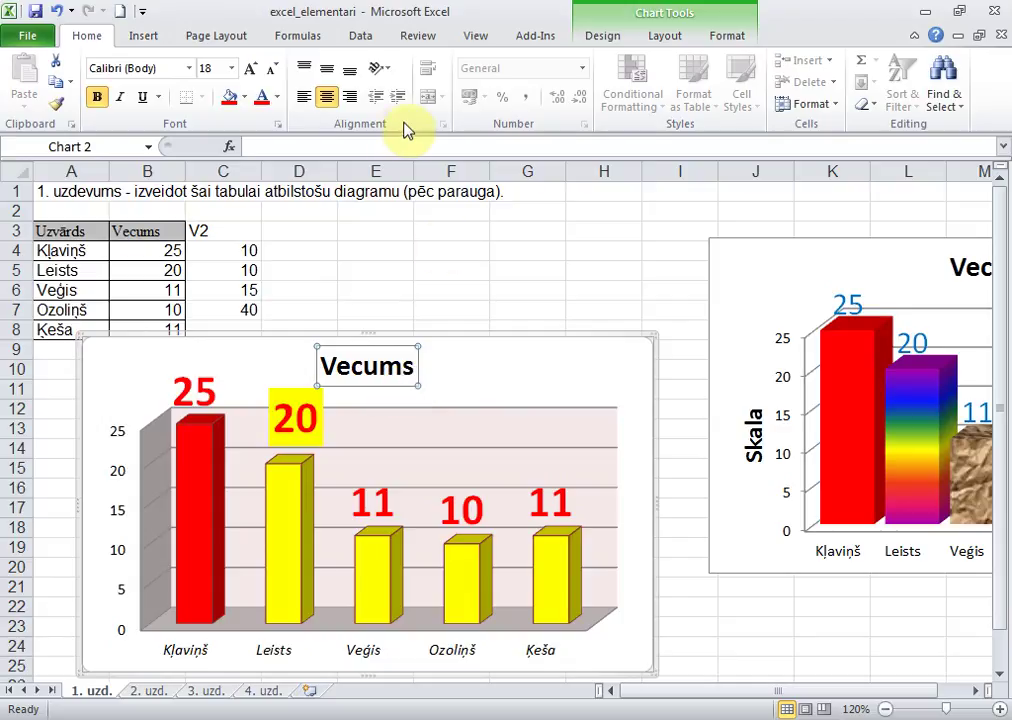
{"action": "left_click", "coordinate": [608, 38]}
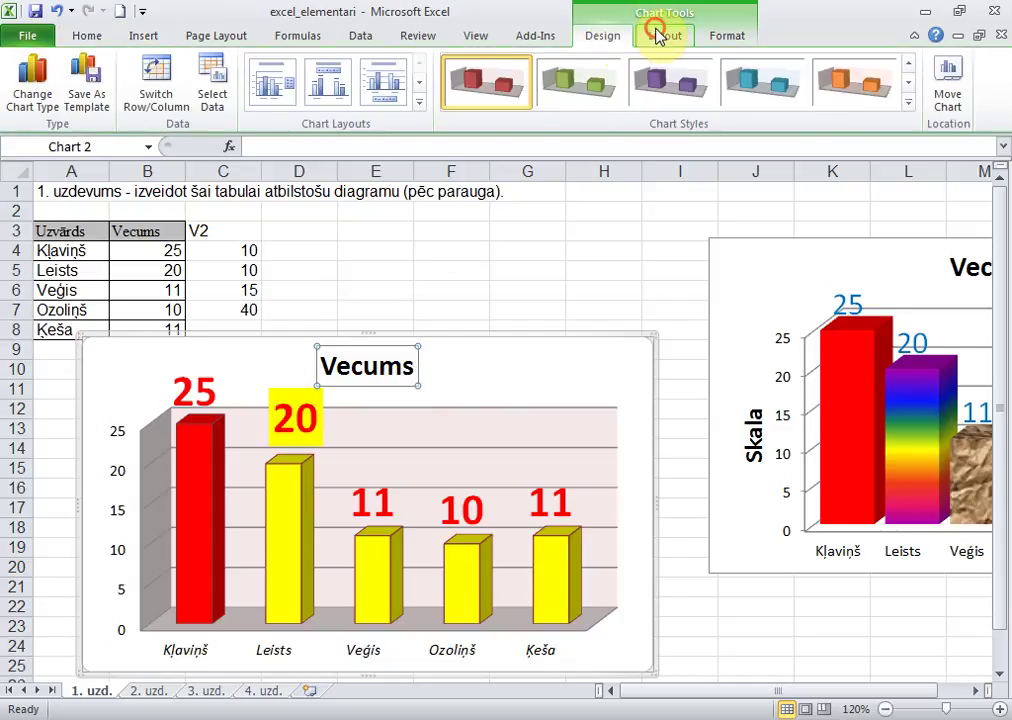
{"action": "left_click", "coordinate": [658, 35]}
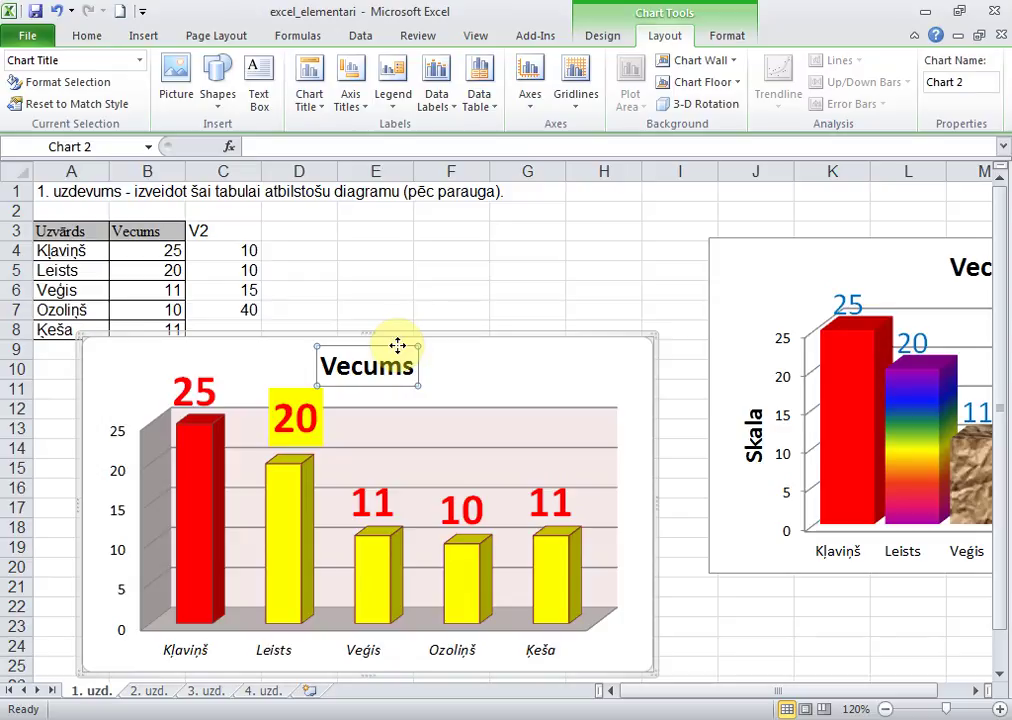
{"action": "key", "text": "Delete"}
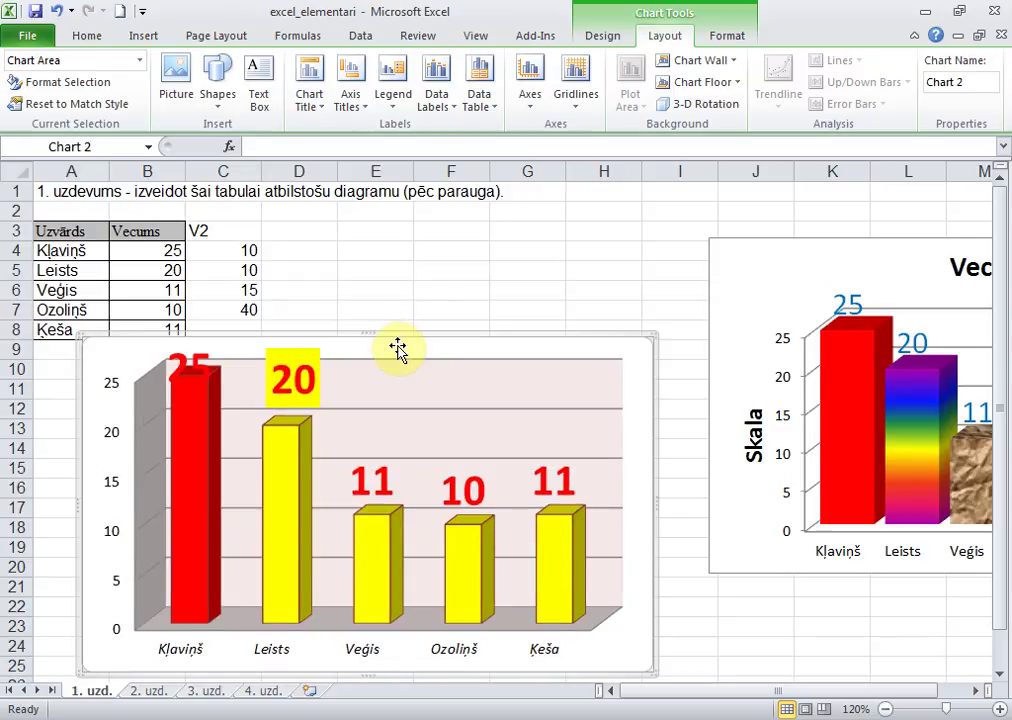
{"action": "key", "text": "ctrl+z"}
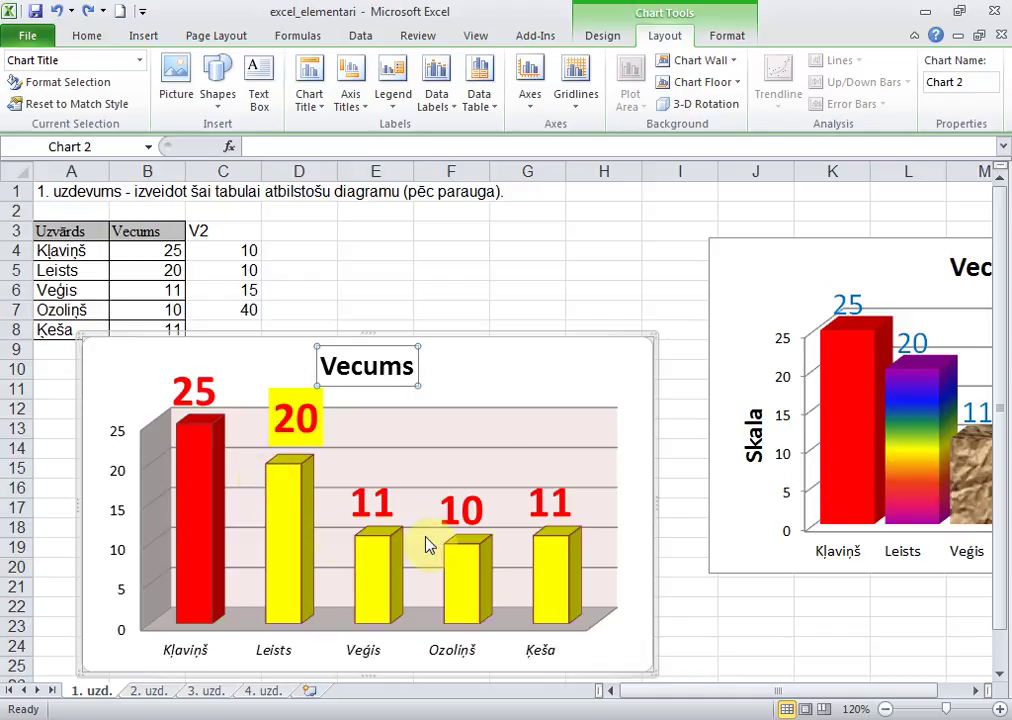
{"action": "left_click", "coordinate": [294, 536]}
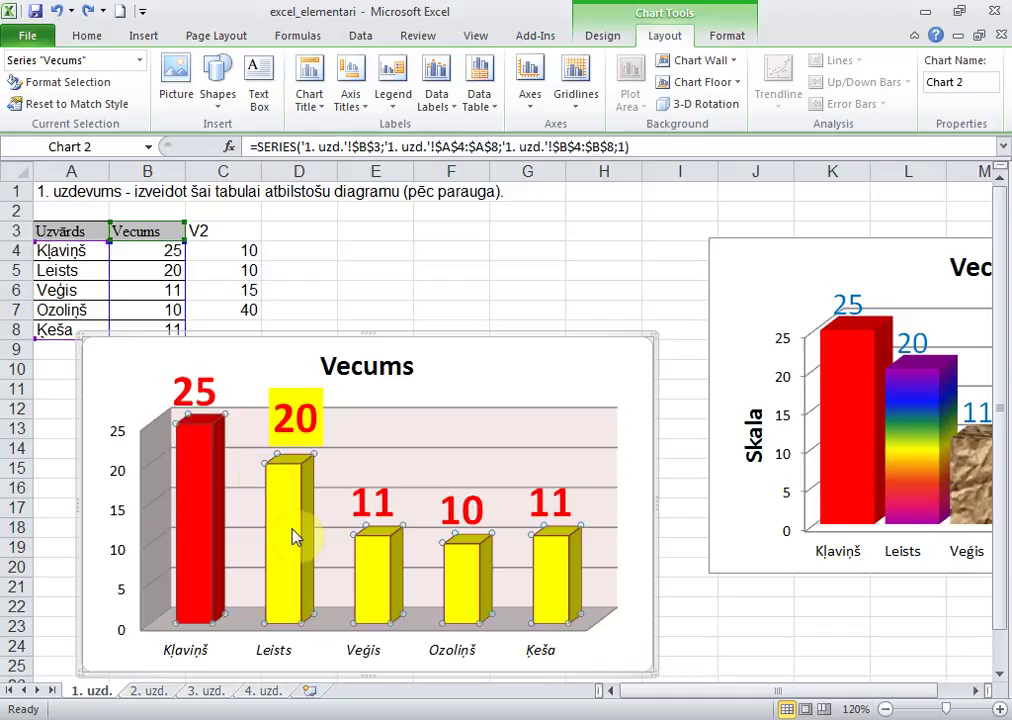
{"action": "left_click", "coordinate": [294, 536]}
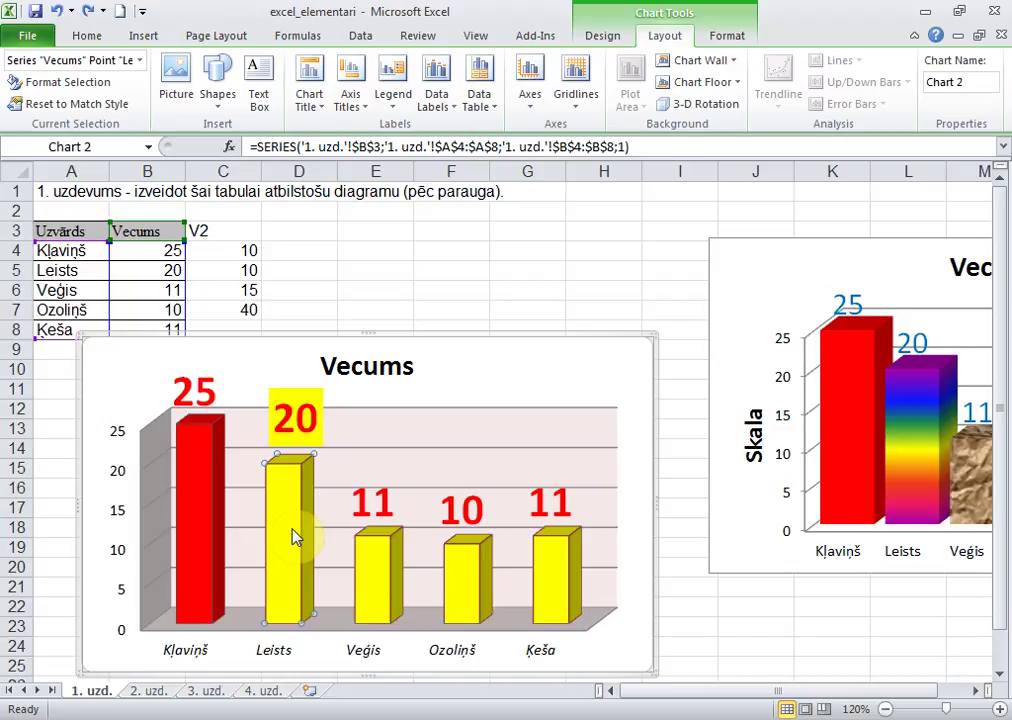
- Fill the Leists bar (value 20) with the Fire yellow-to-dark-red preset gradient
{"action": "right_click", "coordinate": [294, 536]}
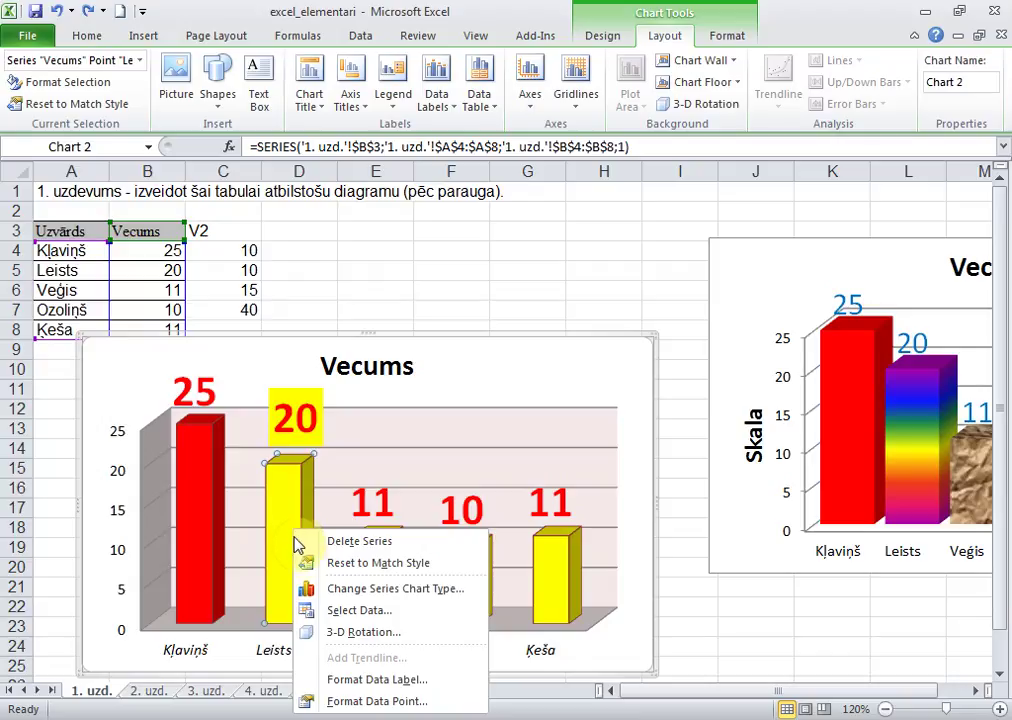
{"action": "left_click", "coordinate": [349, 700]}
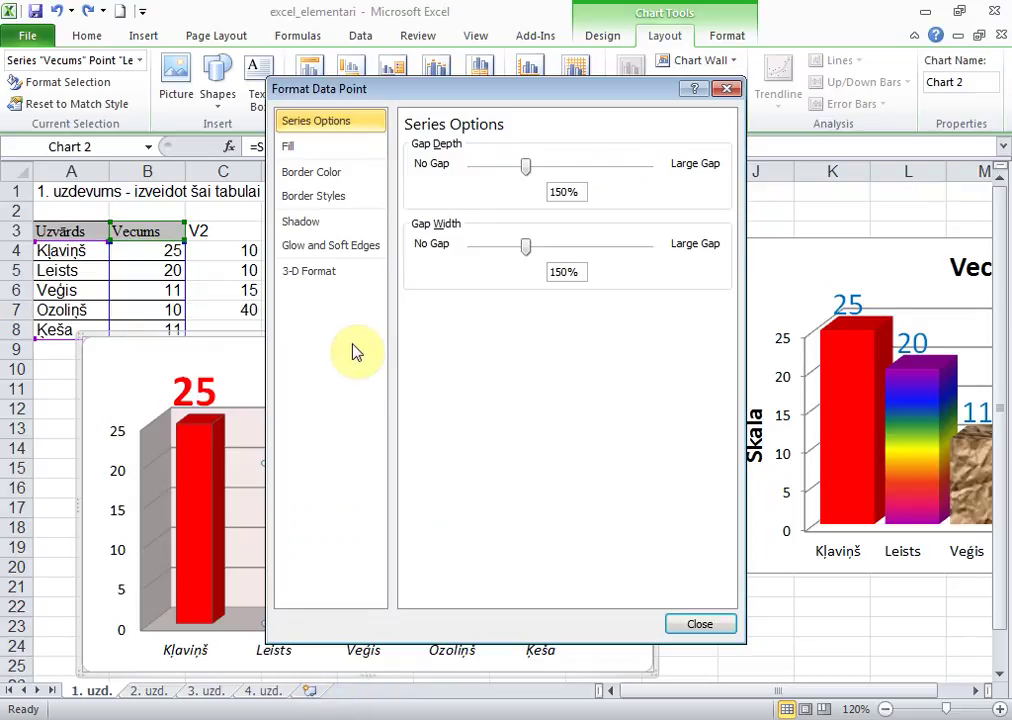
{"action": "left_click", "coordinate": [311, 156]}
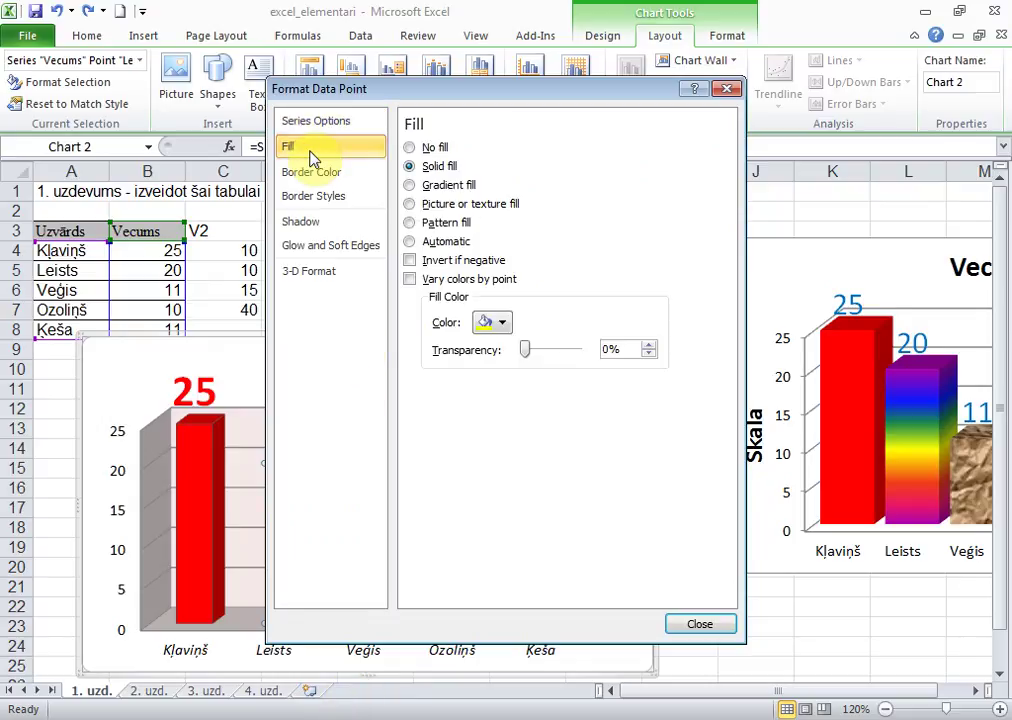
{"action": "left_click", "coordinate": [410, 148]}
{"action": "left_click_drag", "start_coordinate": [450, 103], "coordinate": [577, 100]}
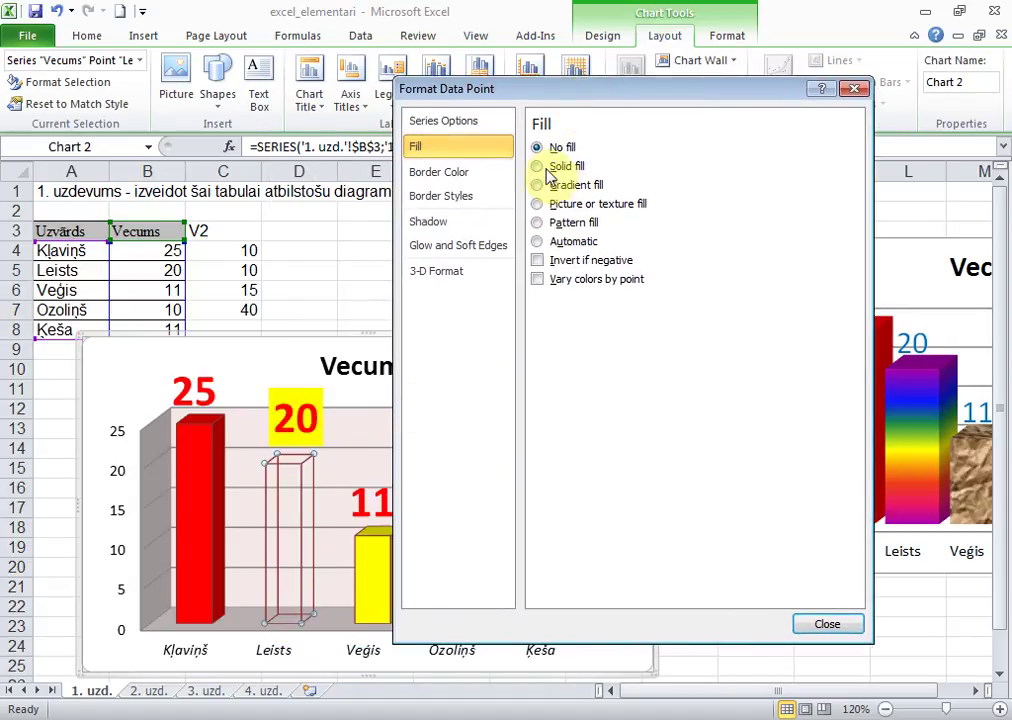
{"action": "left_click", "coordinate": [537, 166]}
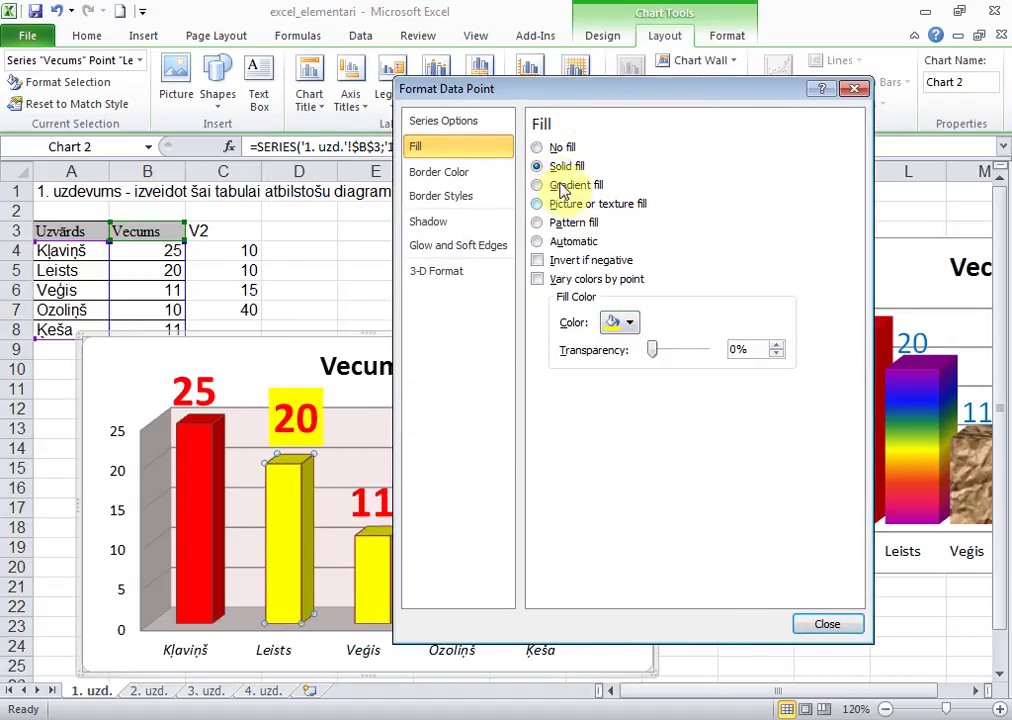
{"action": "left_click", "coordinate": [539, 187]}
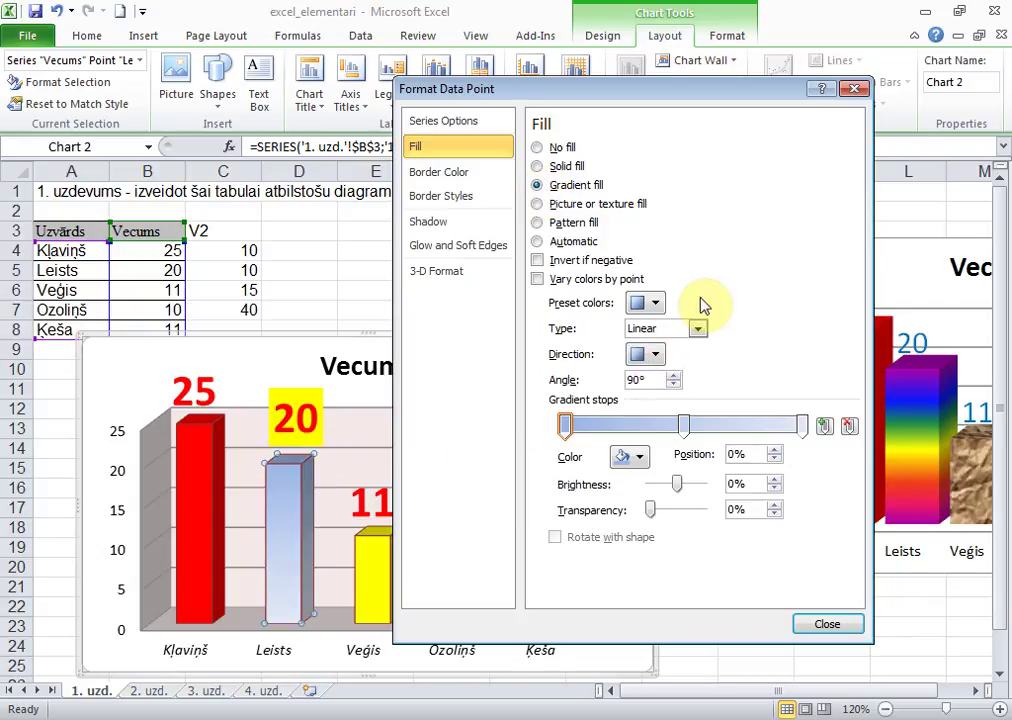
{"action": "left_click", "coordinate": [663, 302]}
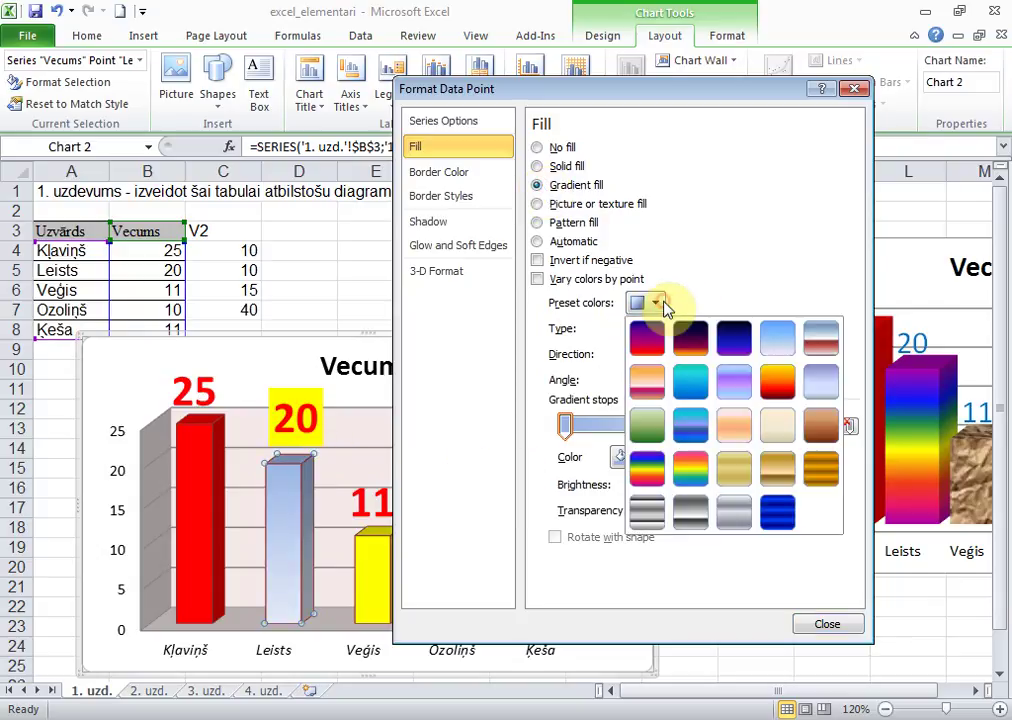
{"action": "left_click", "coordinate": [766, 386]}
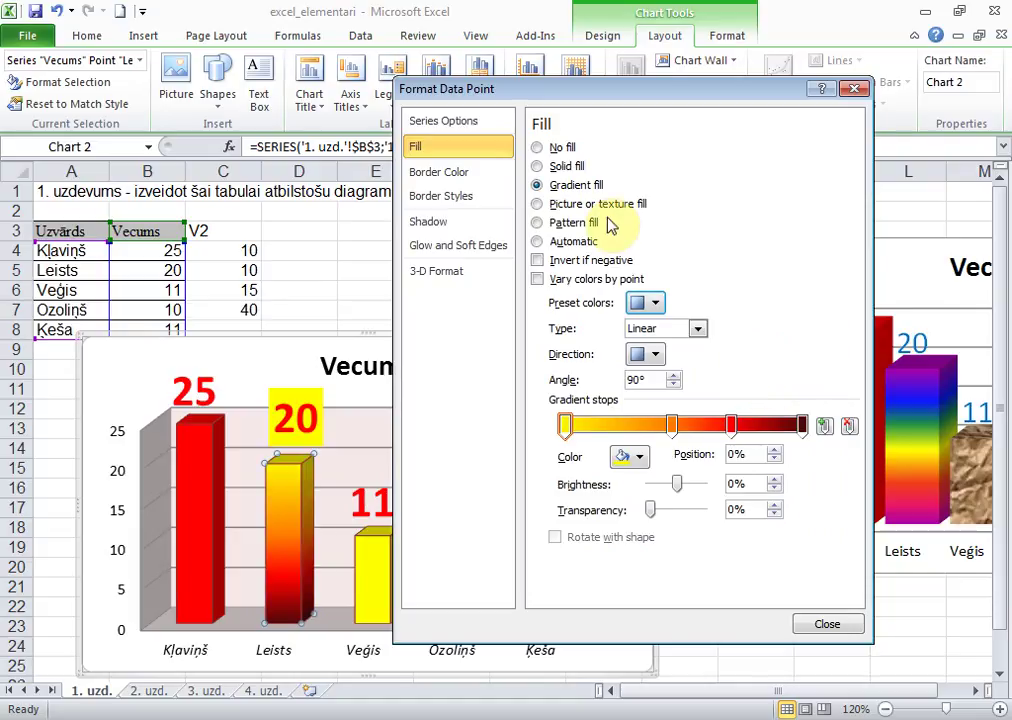
- Give the Veģis bar (value 11) a crumpled-paper texture fill
{"action": "left_click", "coordinate": [369, 572]}
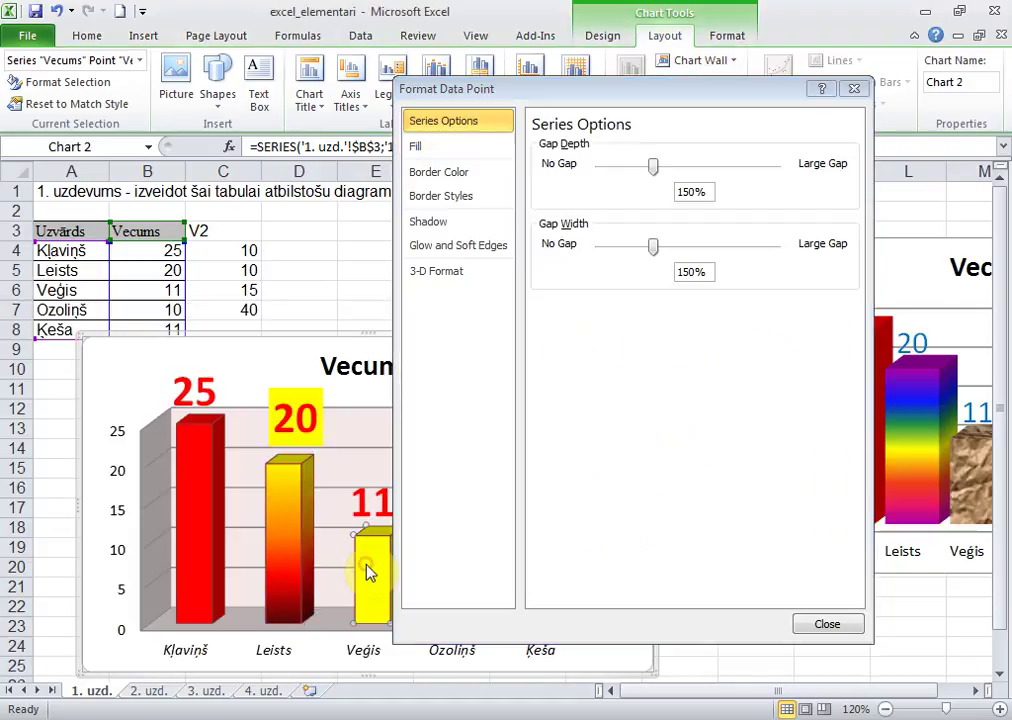
{"action": "left_click", "coordinate": [455, 165]}
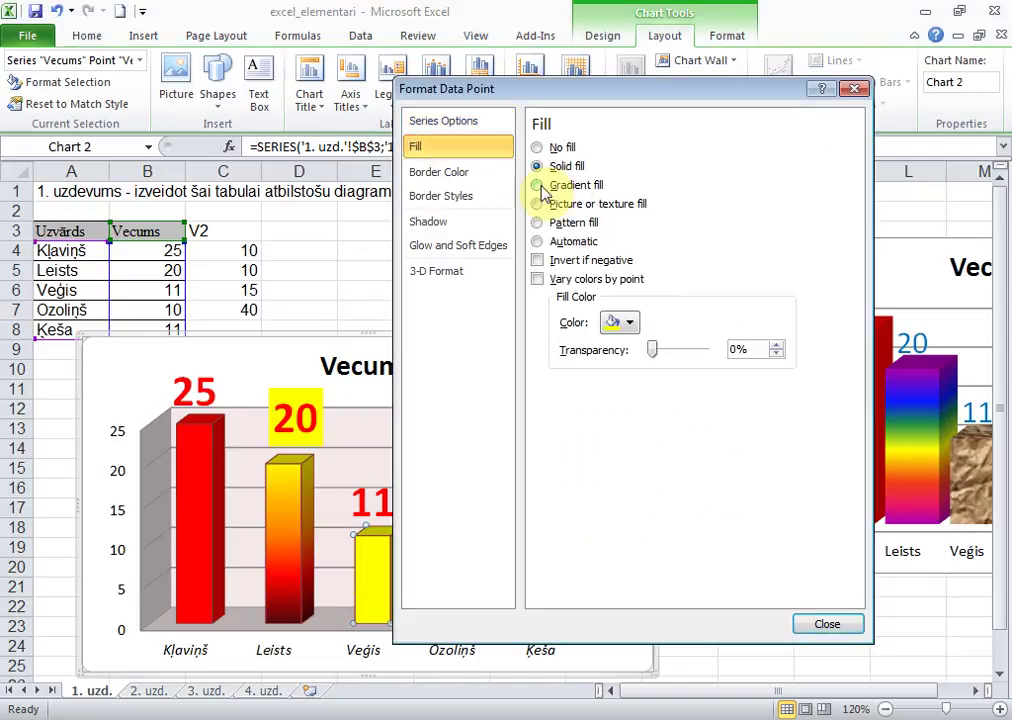
{"action": "left_click", "coordinate": [539, 203]}
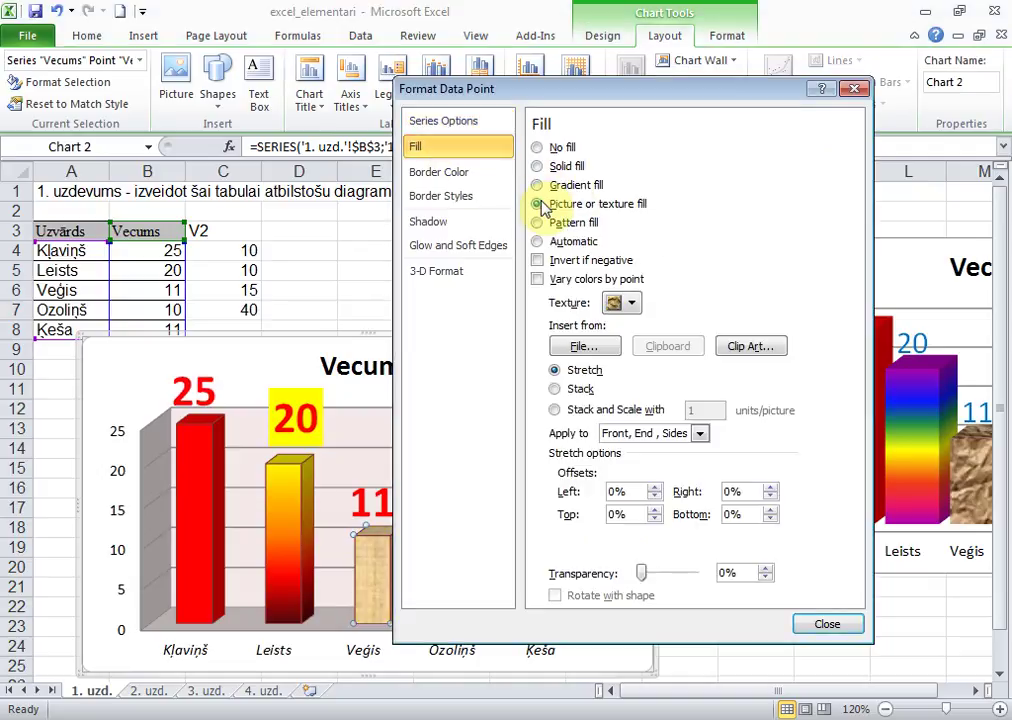
{"action": "left_click", "coordinate": [630, 302]}
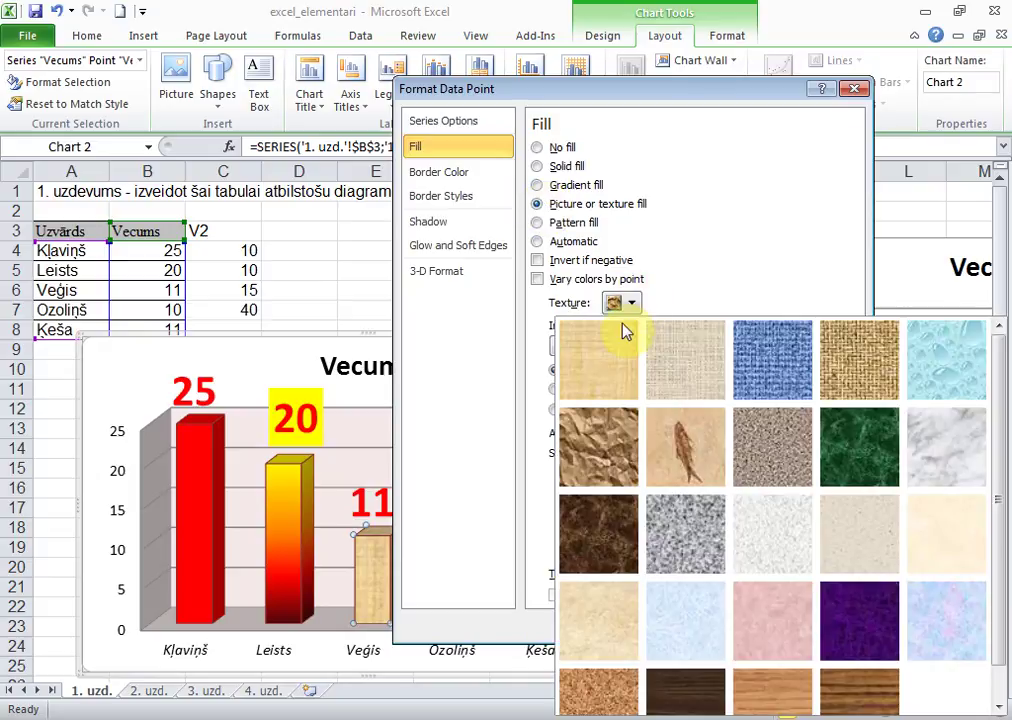
{"action": "left_click", "coordinate": [613, 458]}
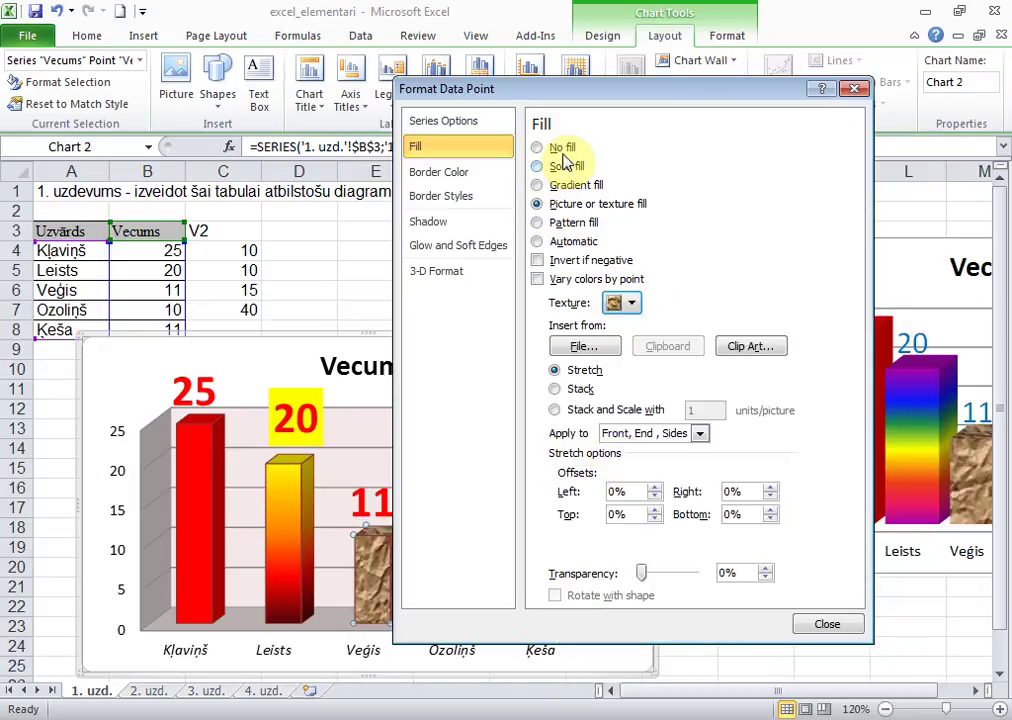
{"action": "left_click_drag", "start_coordinate": [563, 100], "coordinate": [665, 102]}
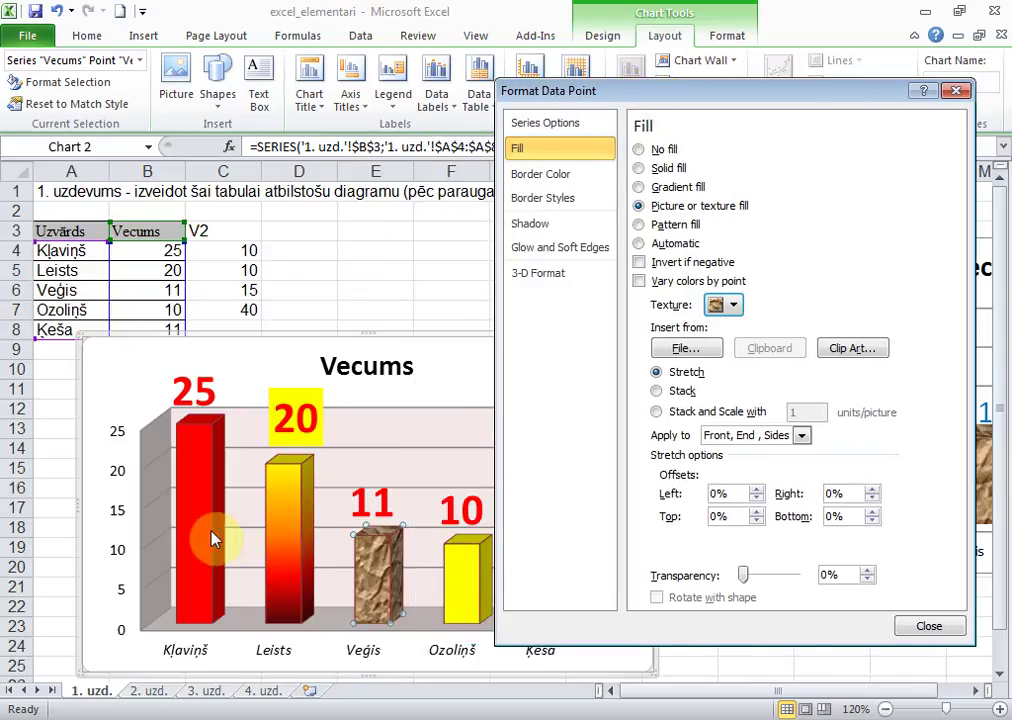
- Give the Ozoliņš bar (value 10) a texture fill and start choosing a picture file
{"action": "left_click", "coordinate": [212, 540]}
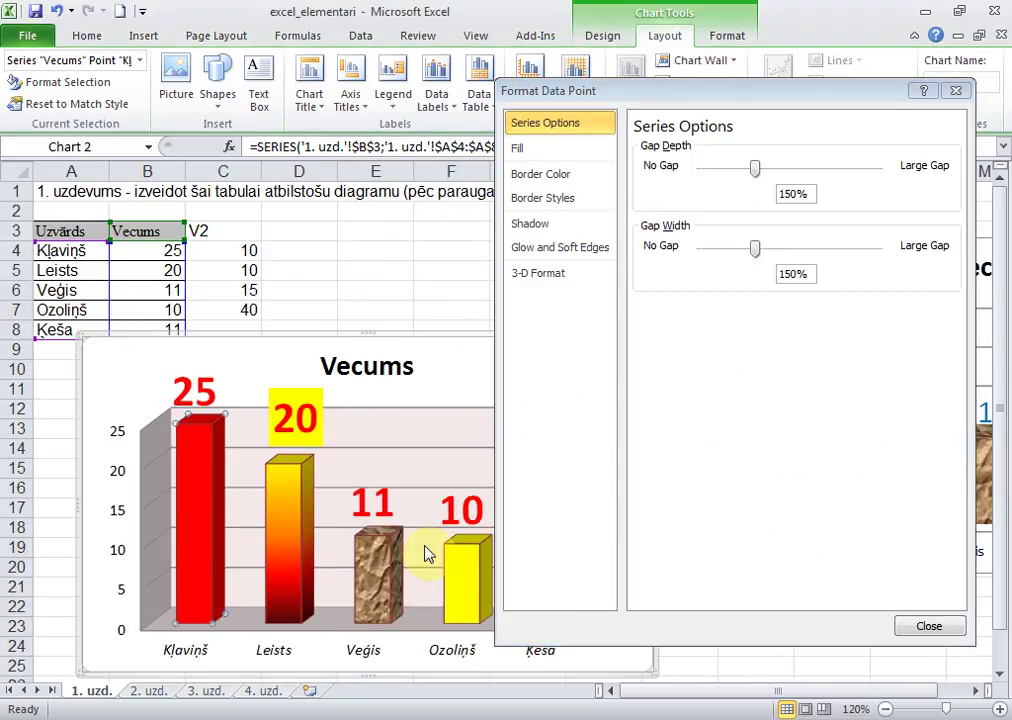
{"action": "left_click", "coordinate": [466, 585]}
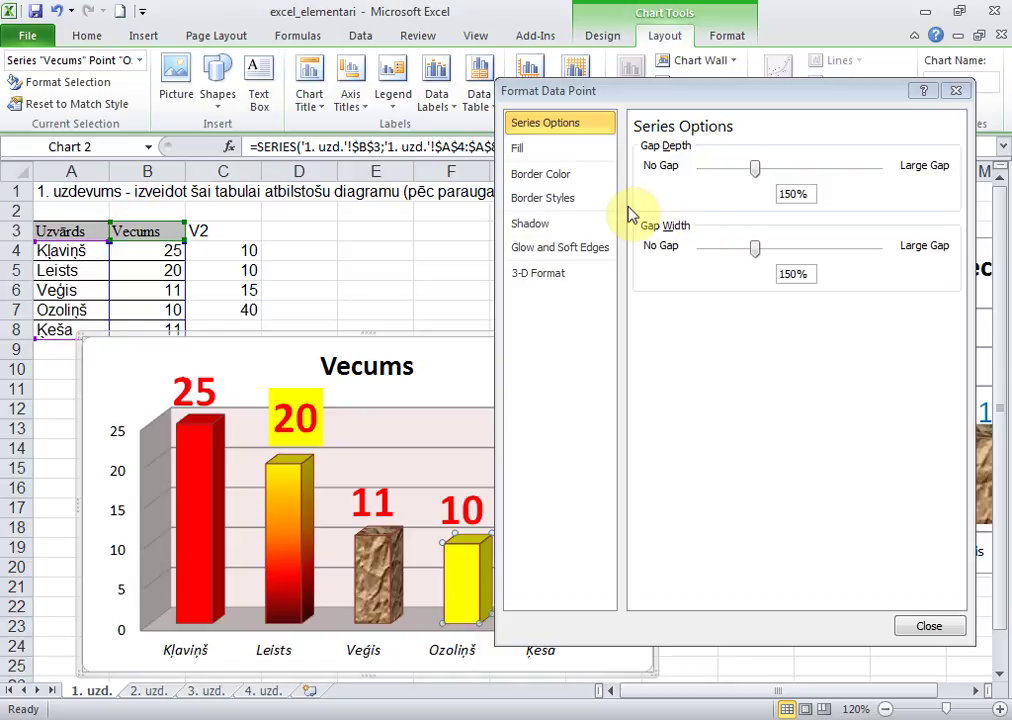
{"action": "left_click", "coordinate": [549, 158]}
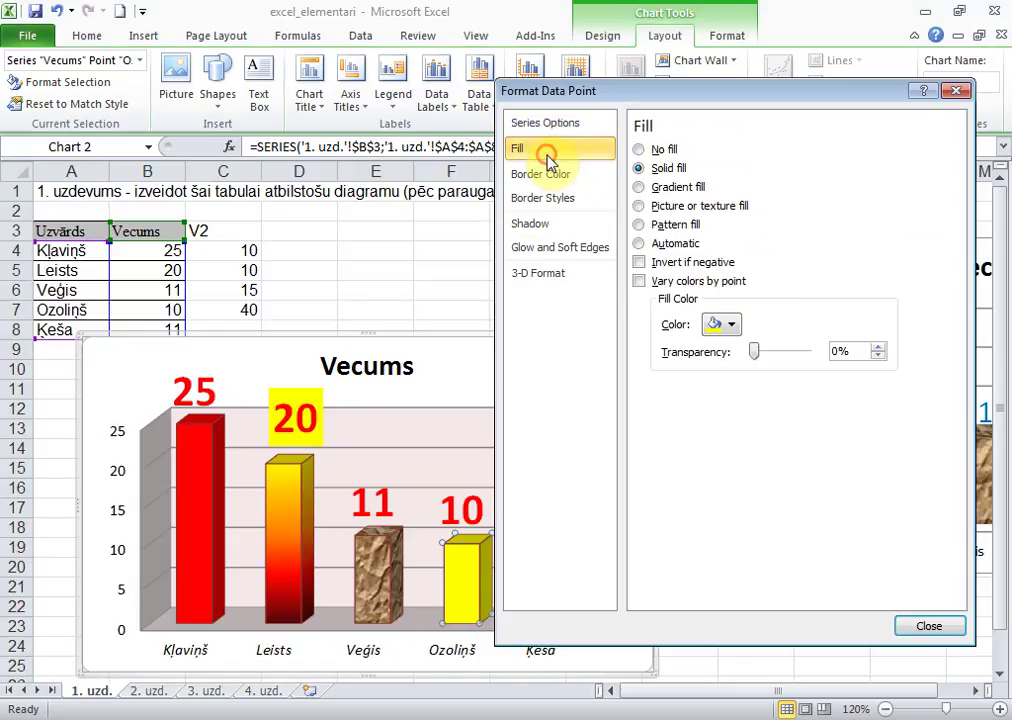
{"action": "left_click", "coordinate": [639, 205]}
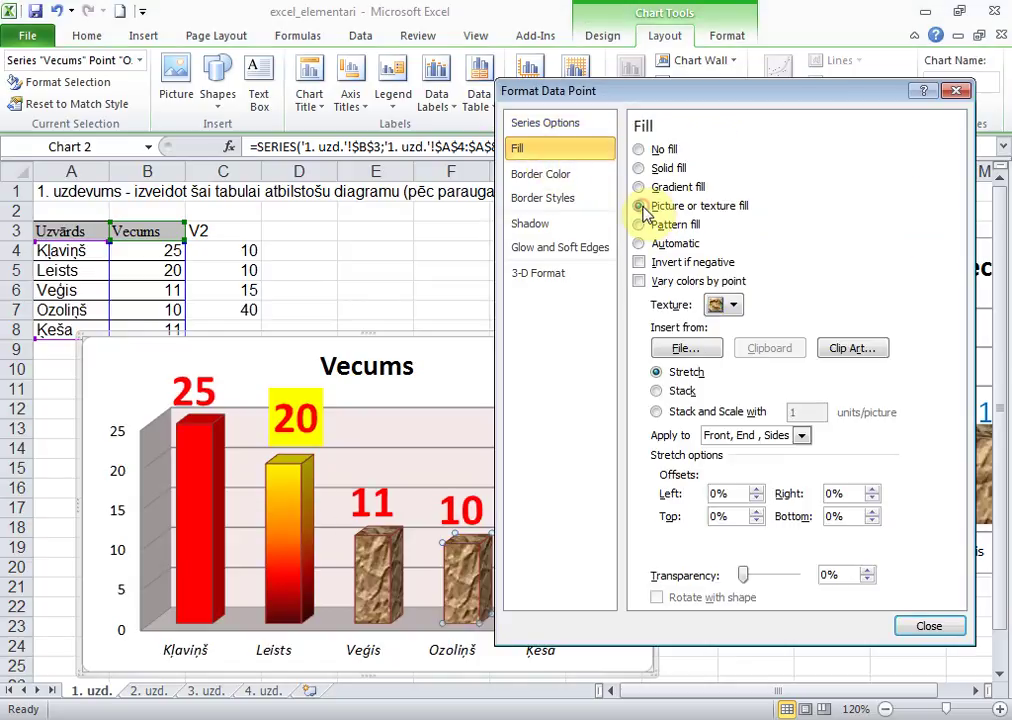
{"action": "left_click", "coordinate": [740, 314]}
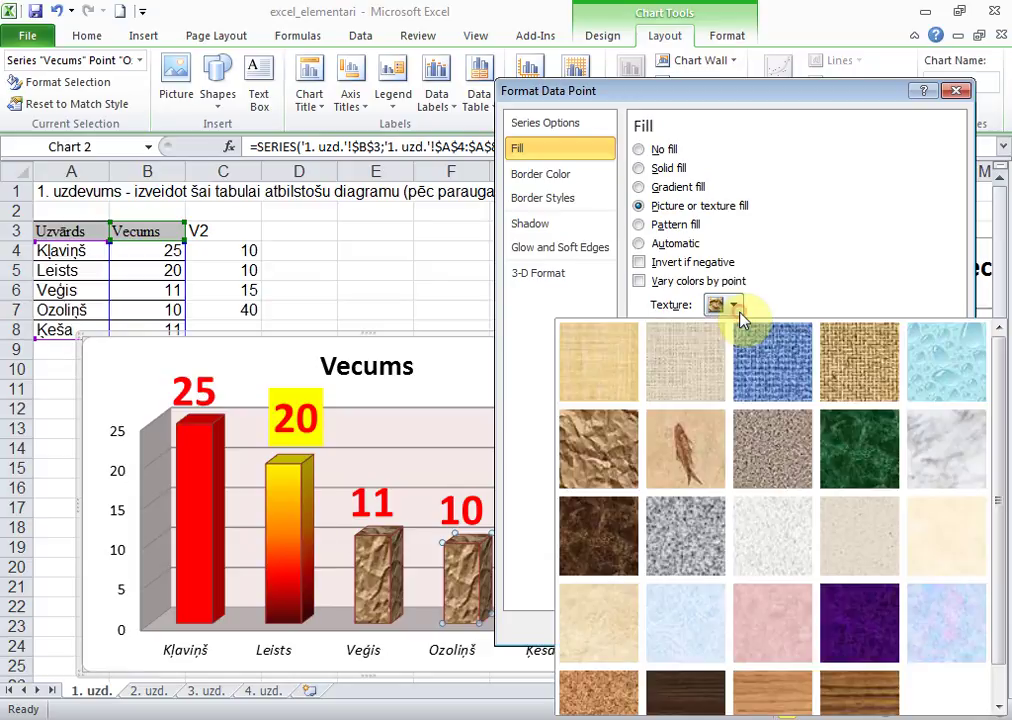
{"action": "left_click", "coordinate": [740, 314]}
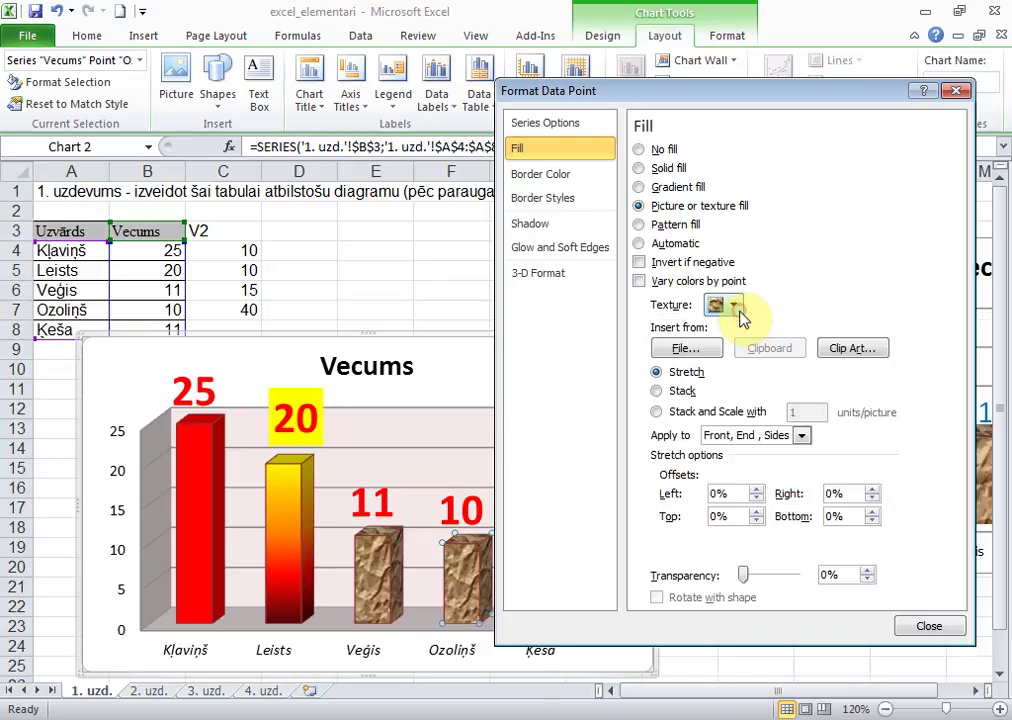
{"action": "left_click", "coordinate": [686, 349]}
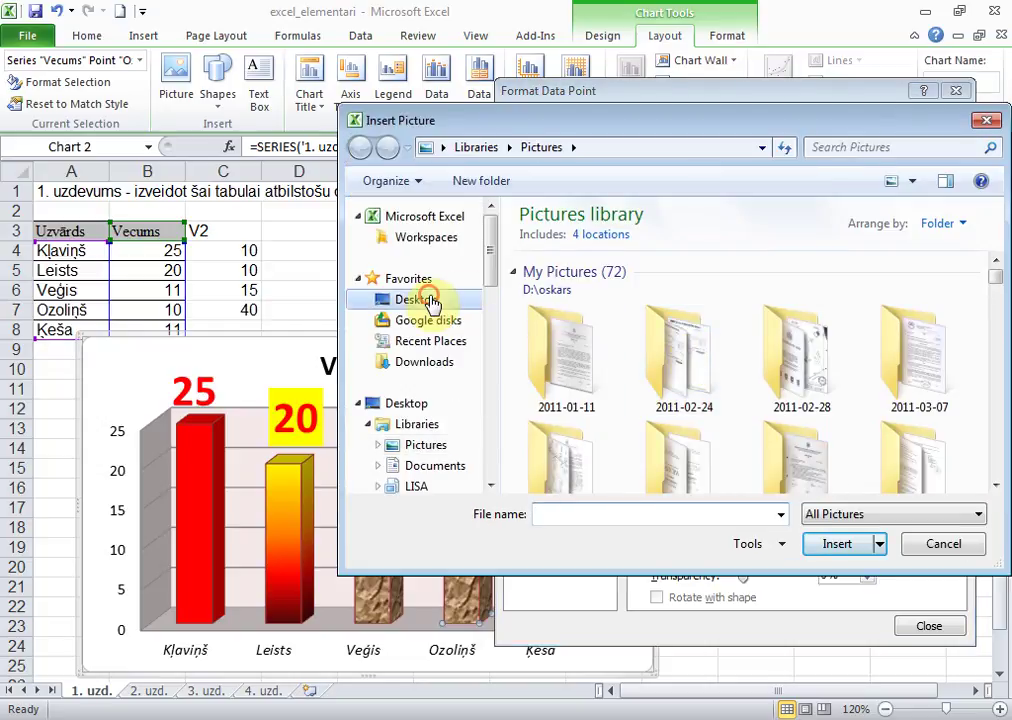
- Fill the Ozoliņš bar with the Desktop picture 'nato', stacked instead of stretched
{"action": "left_click", "coordinate": [434, 302]}
{"action": "left_click_drag", "start_coordinate": [560, 118], "coordinate": [377, 95]}
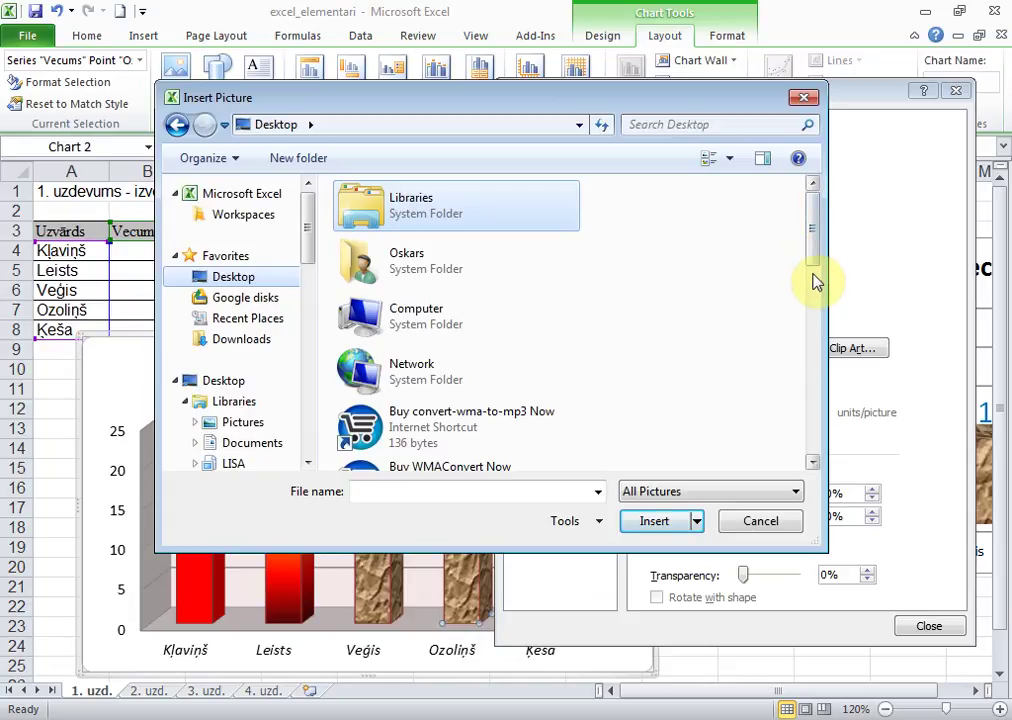
{"action": "left_click_drag", "start_coordinate": [815, 262], "coordinate": [813, 445]}
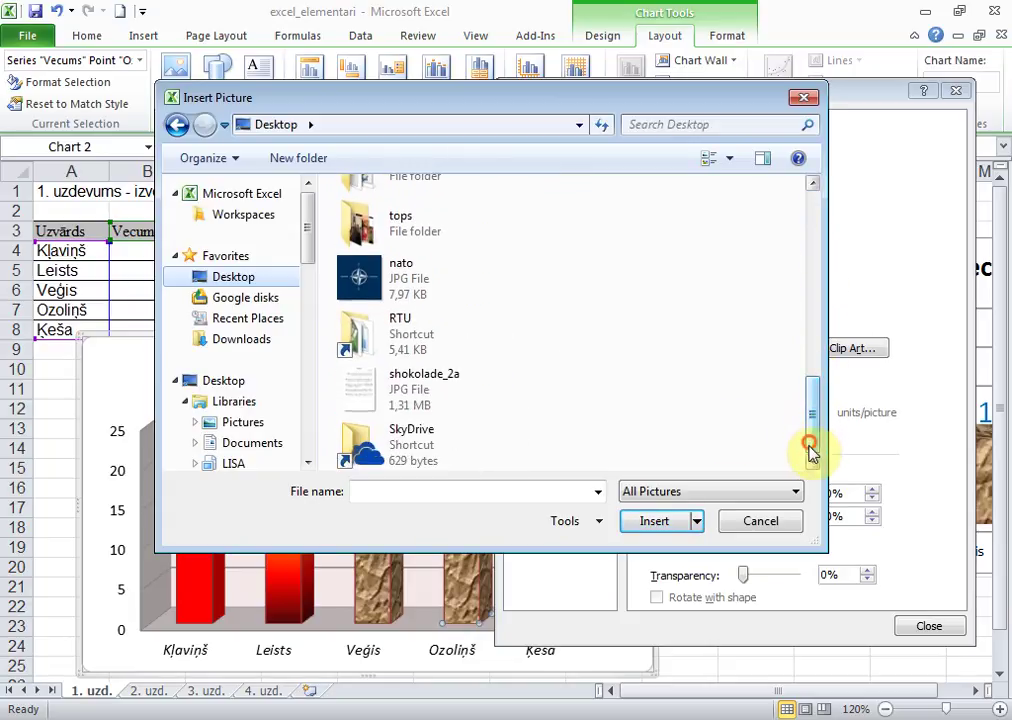
{"action": "left_click", "coordinate": [428, 289]}
{"action": "left_click", "coordinate": [662, 524]}
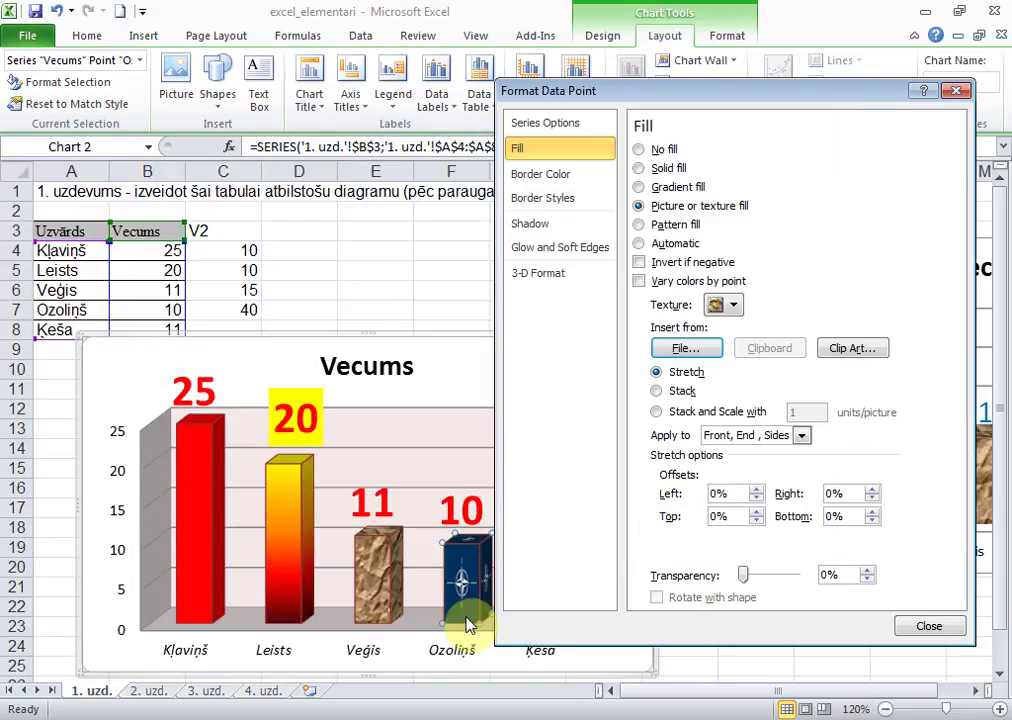
{"action": "left_click", "coordinate": [657, 392]}
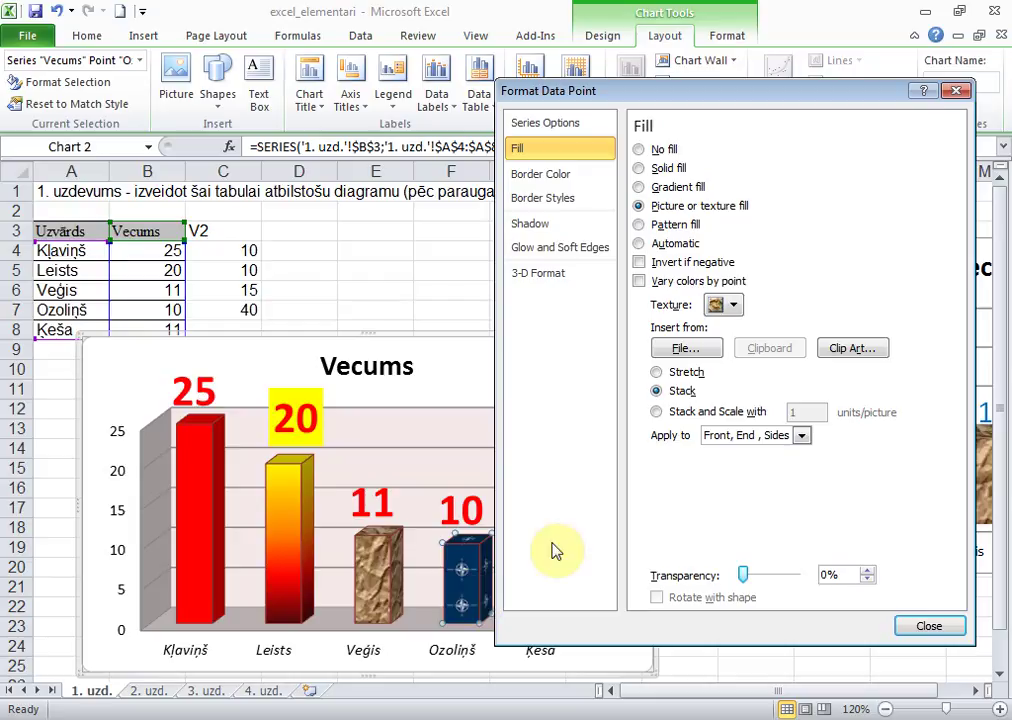
{"action": "left_click", "coordinate": [657, 411]}
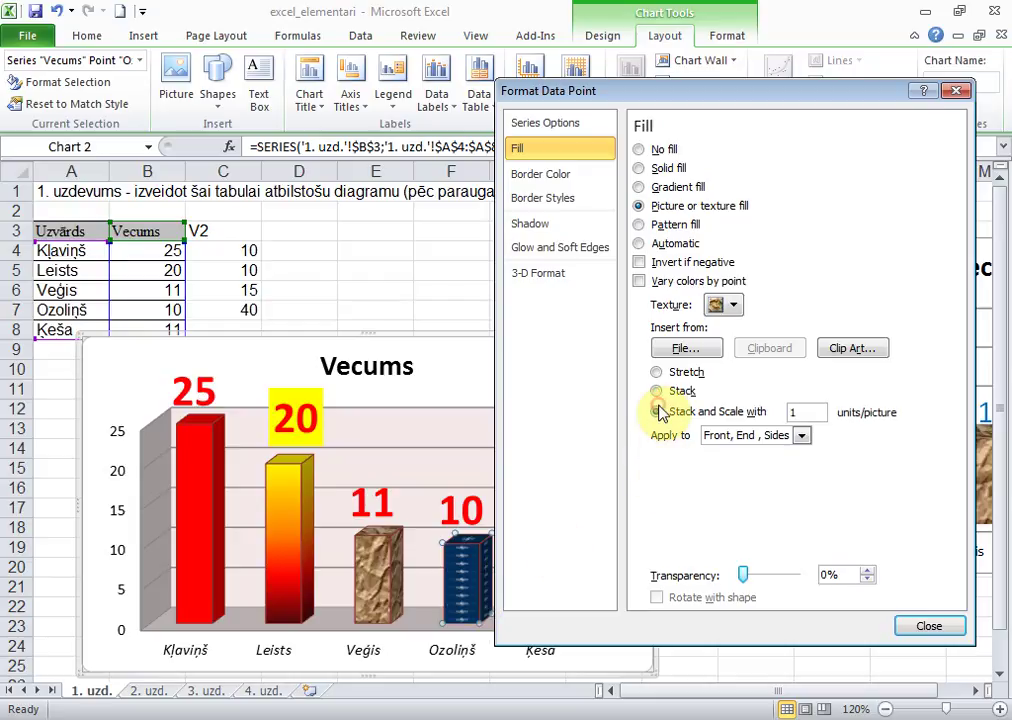
{"action": "left_click", "coordinate": [804, 414]}
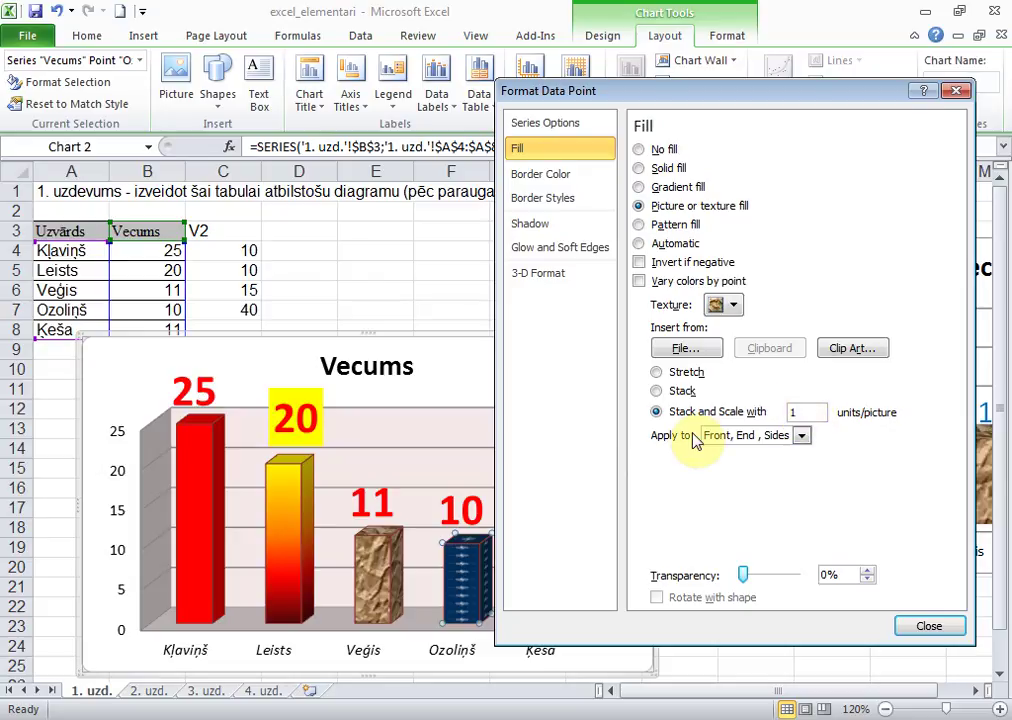
{"action": "left_click", "coordinate": [656, 391]}
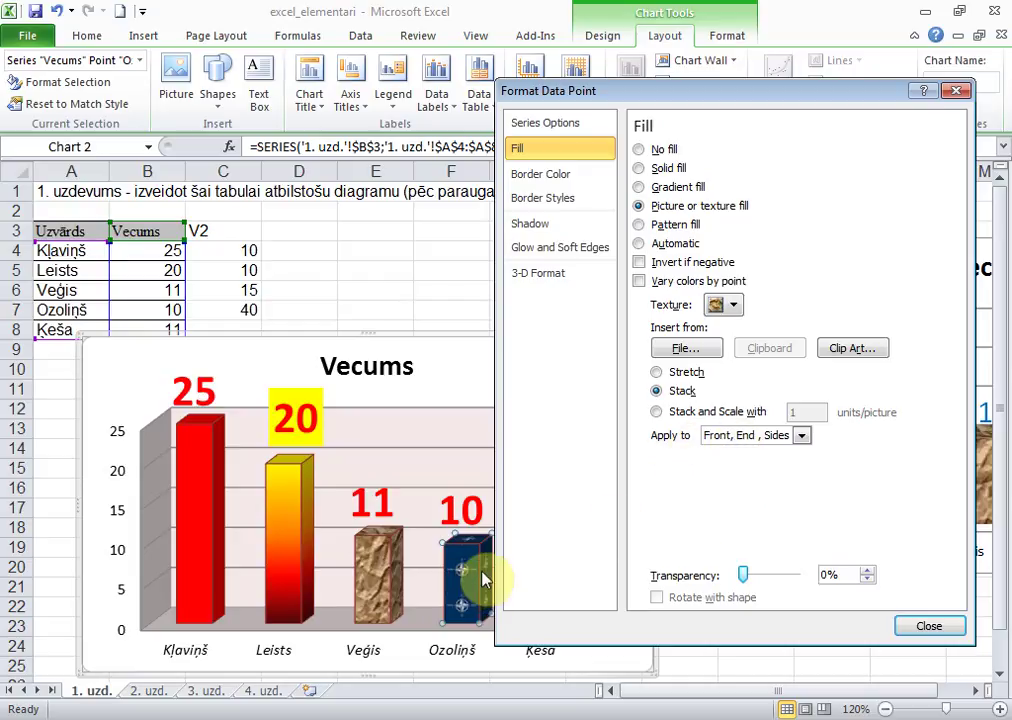
- Apply the Ozoliņš picture fill to the front, end and sides
{"action": "left_click", "coordinate": [712, 436]}
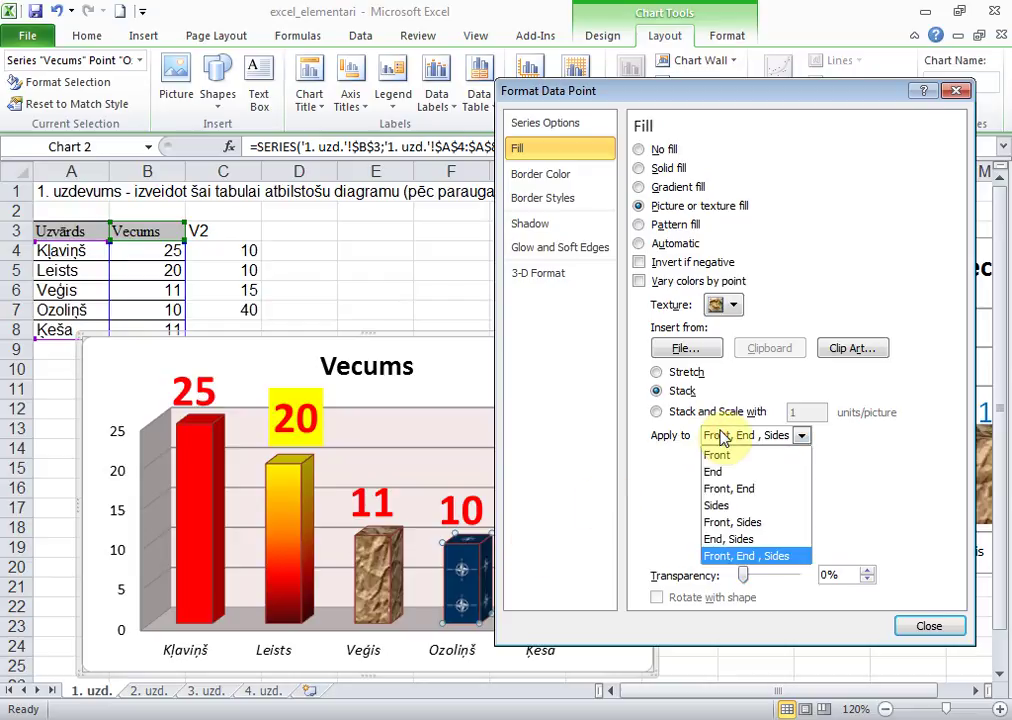
{"action": "left_click", "coordinate": [718, 455]}
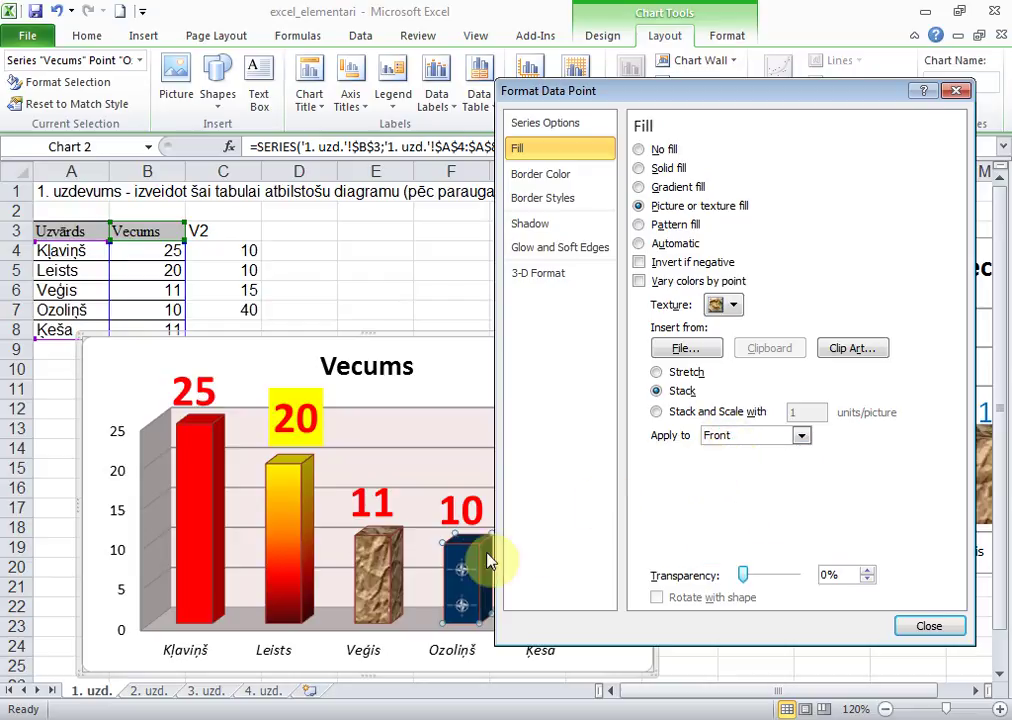
{"action": "left_click", "coordinate": [720, 436]}
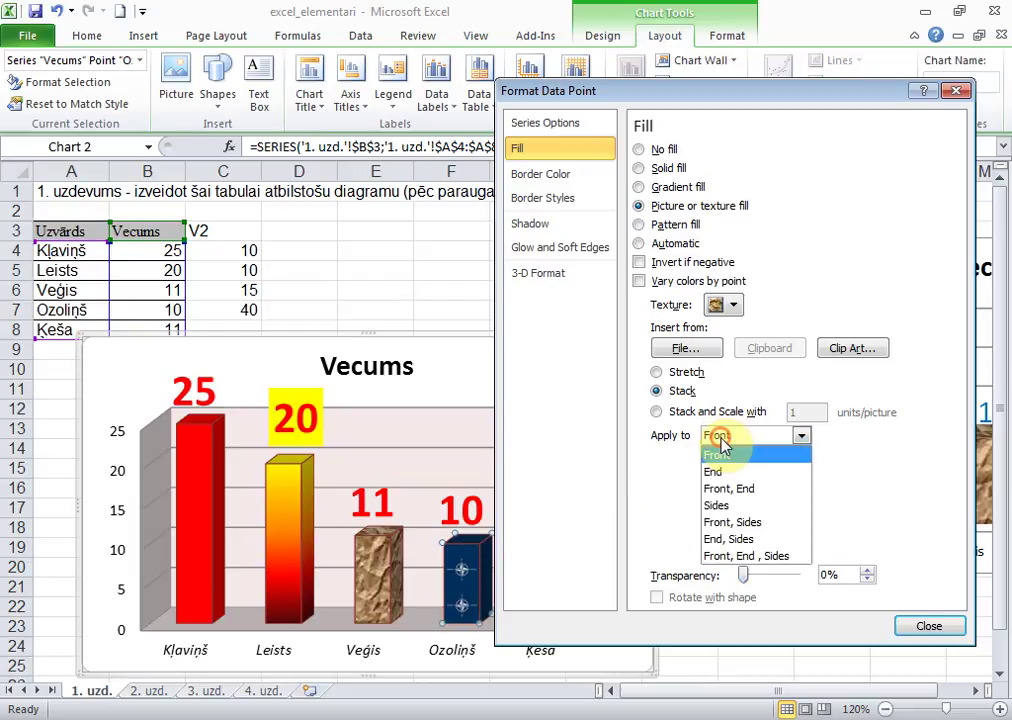
{"action": "left_click", "coordinate": [718, 472]}
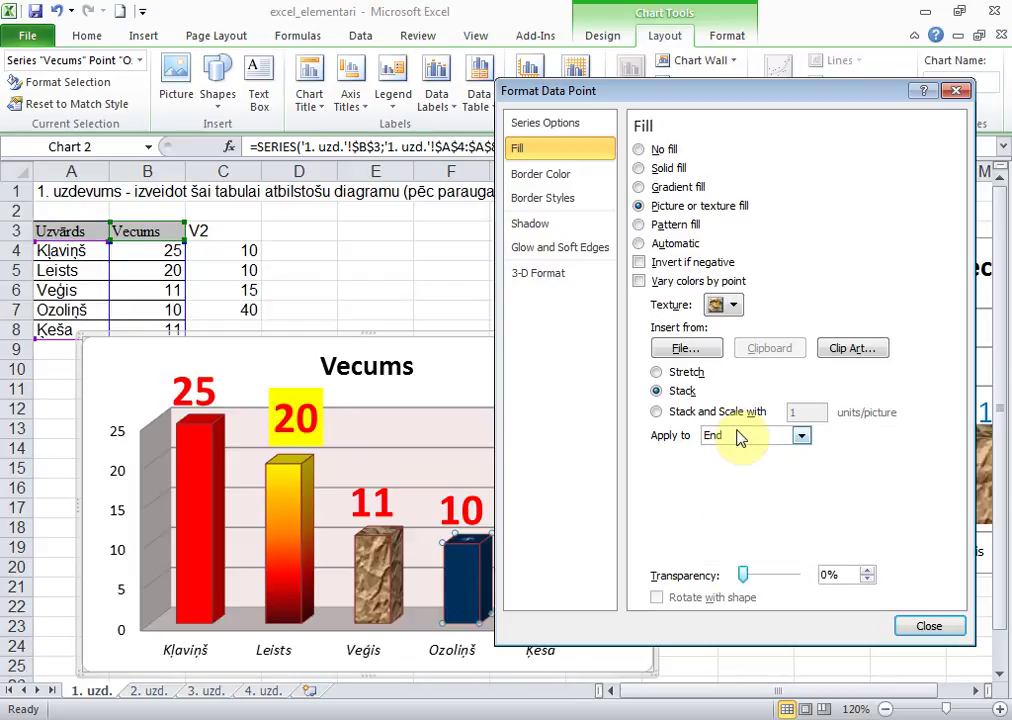
{"action": "left_click", "coordinate": [720, 436]}
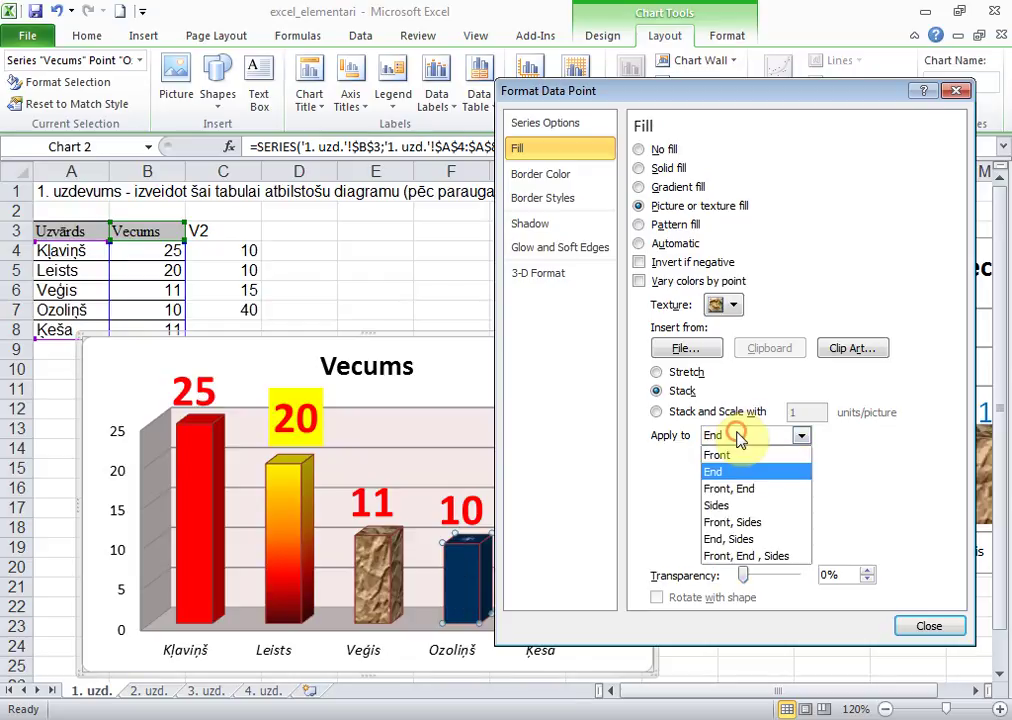
{"action": "left_click", "coordinate": [734, 537]}
{"action": "left_click", "coordinate": [743, 438]}
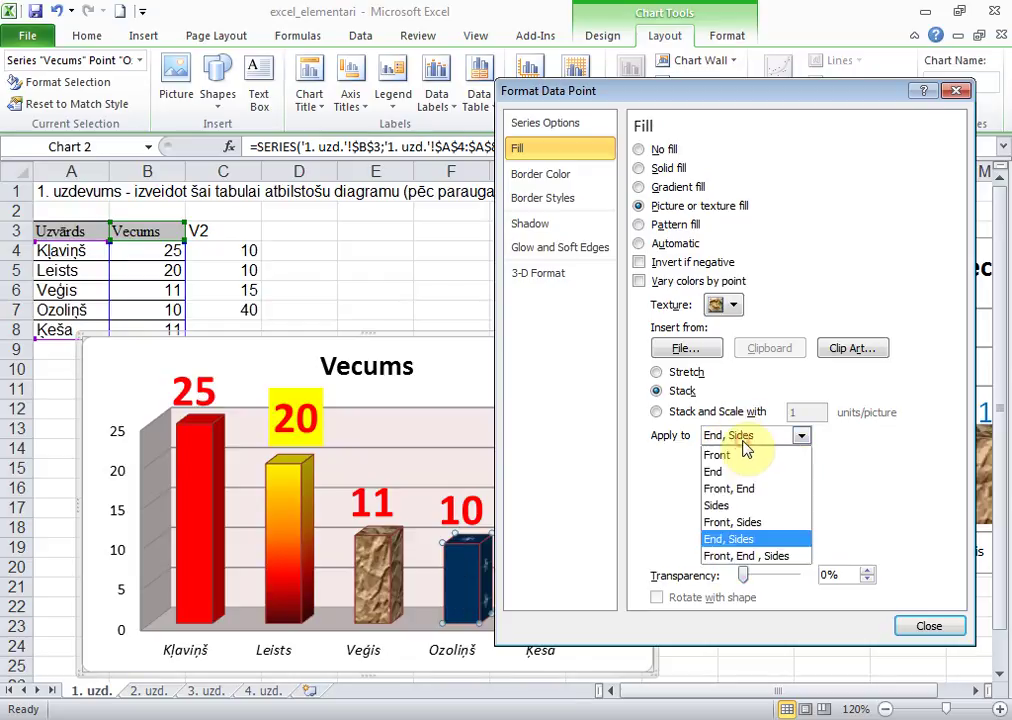
{"action": "left_click", "coordinate": [731, 557]}
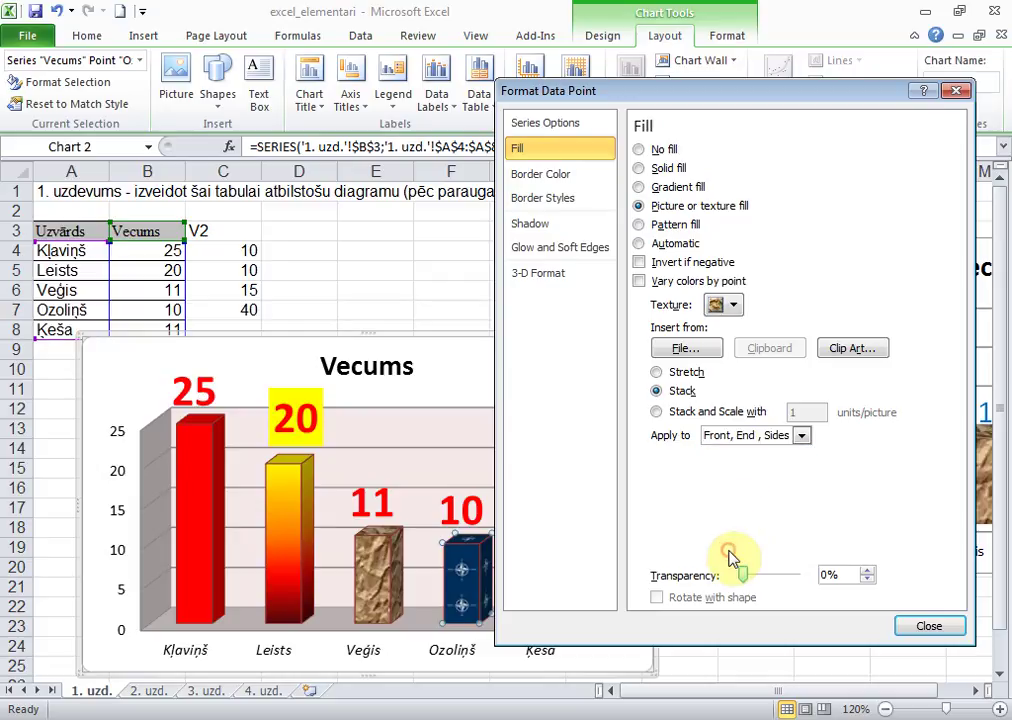
{"action": "left_click", "coordinate": [774, 436]}
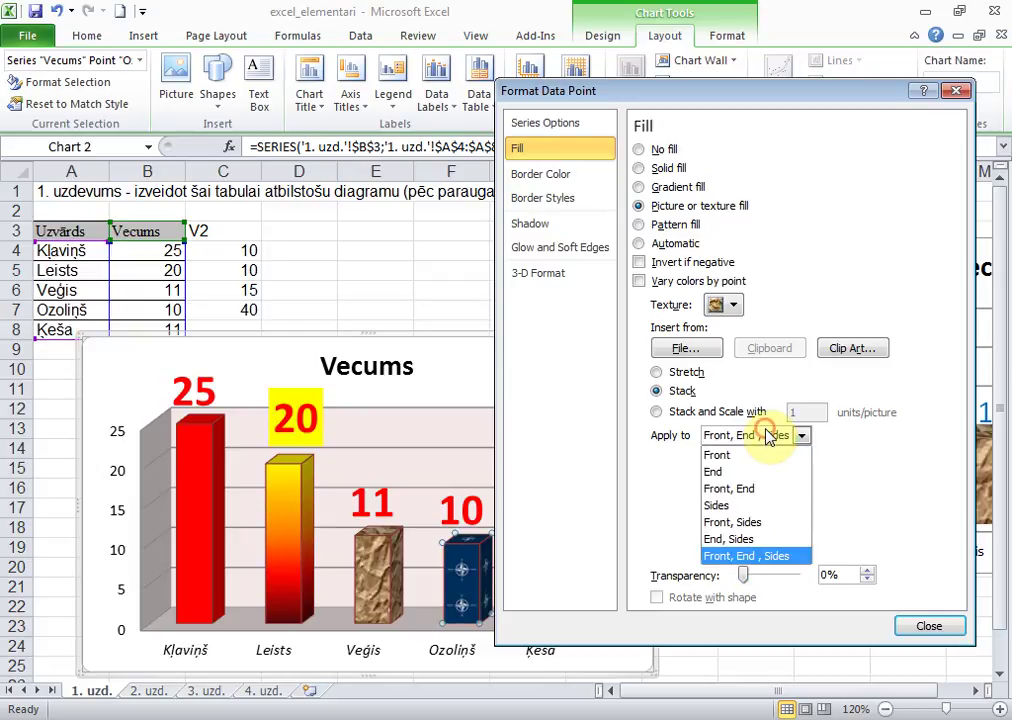
{"action": "left_click", "coordinate": [755, 490]}
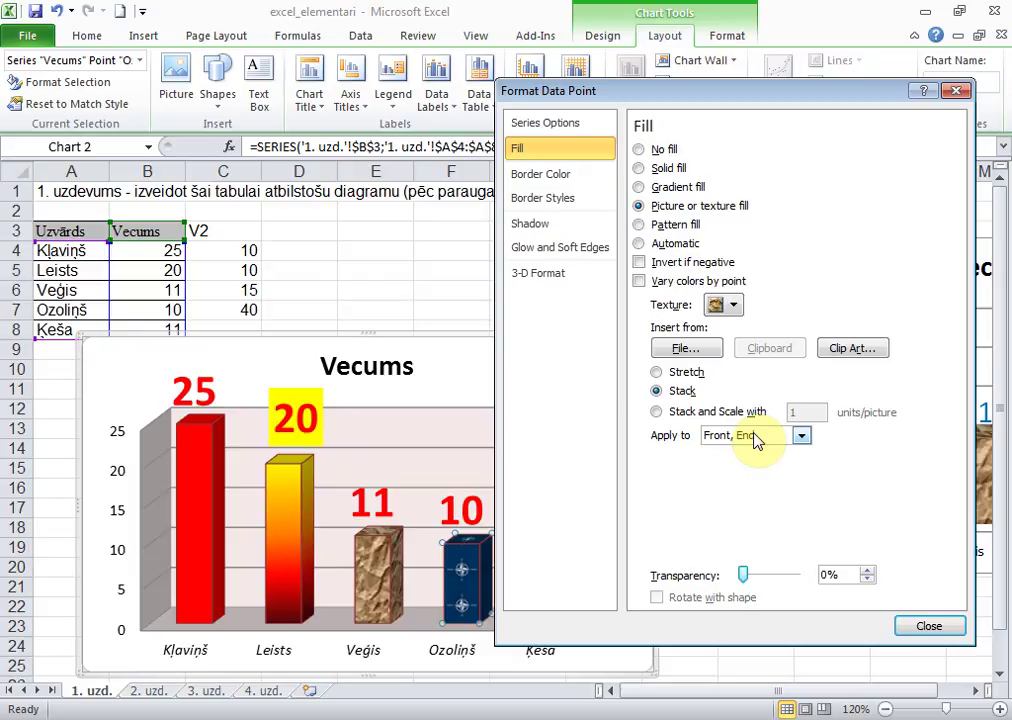
{"action": "left_click", "coordinate": [752, 437]}
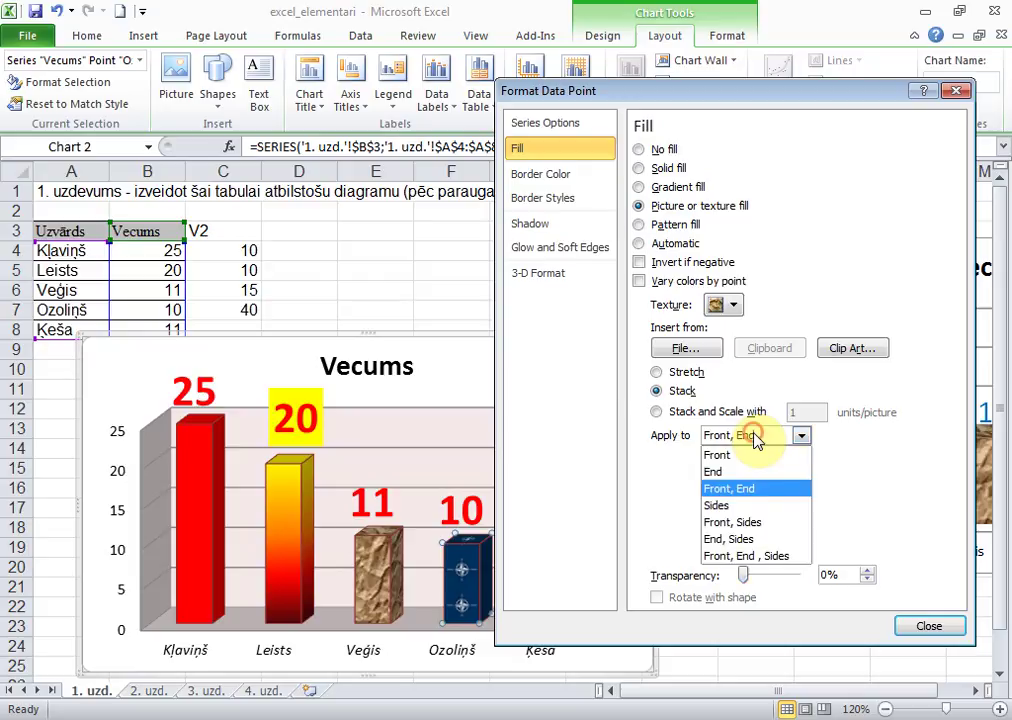
{"action": "left_click", "coordinate": [752, 556]}
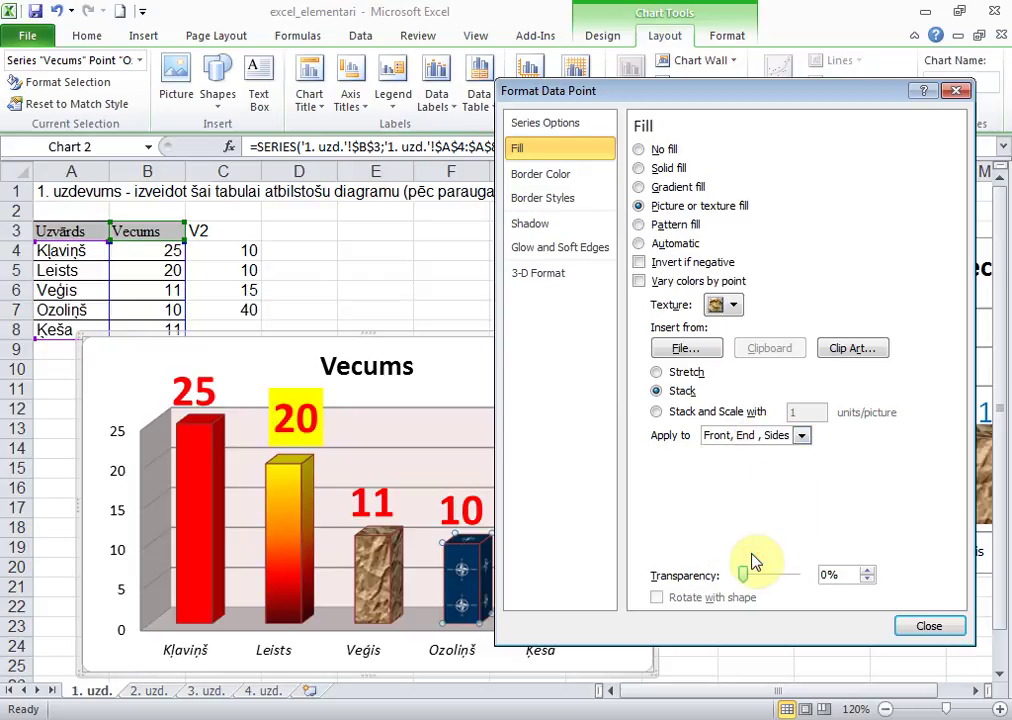
- Keep the Ozoliņš fill at 0% transparency and close the formatting dialog
{"action": "left_click_drag", "start_coordinate": [744, 577], "coordinate": [764, 578]}
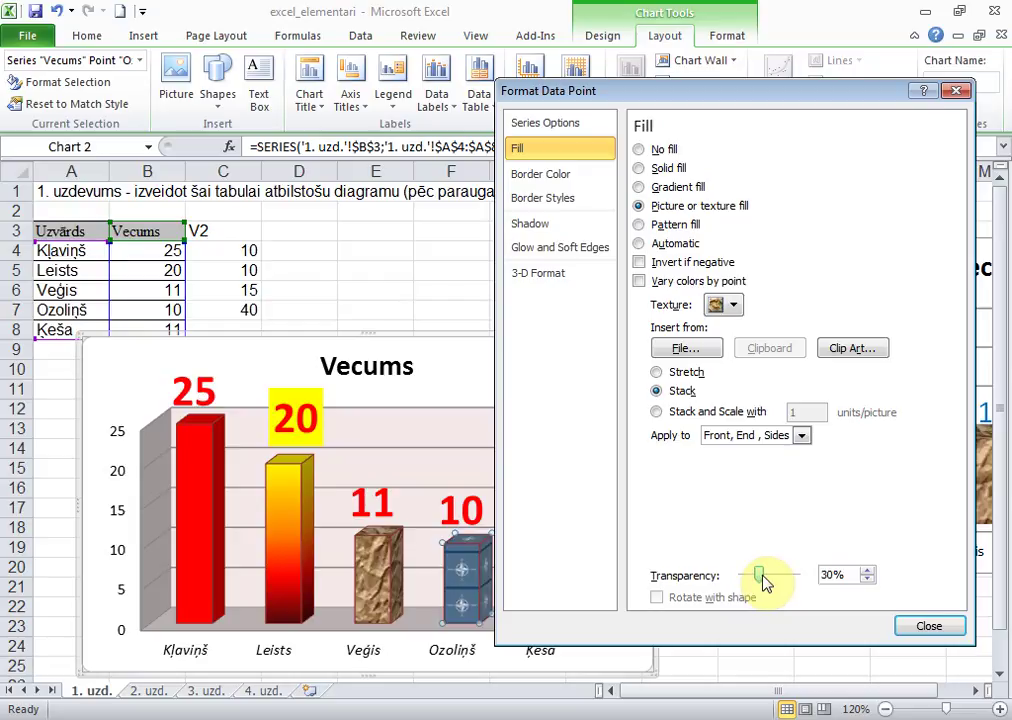
{"action": "left_click_drag", "start_coordinate": [763, 578], "coordinate": [737, 578]}
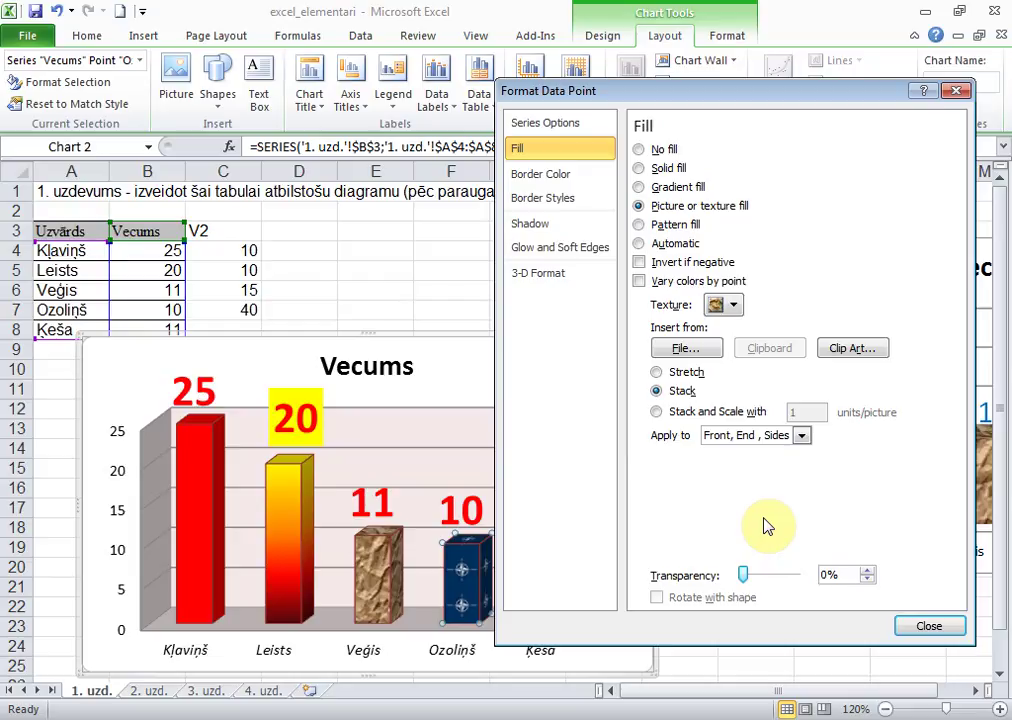
{"action": "left_click", "coordinate": [929, 624]}
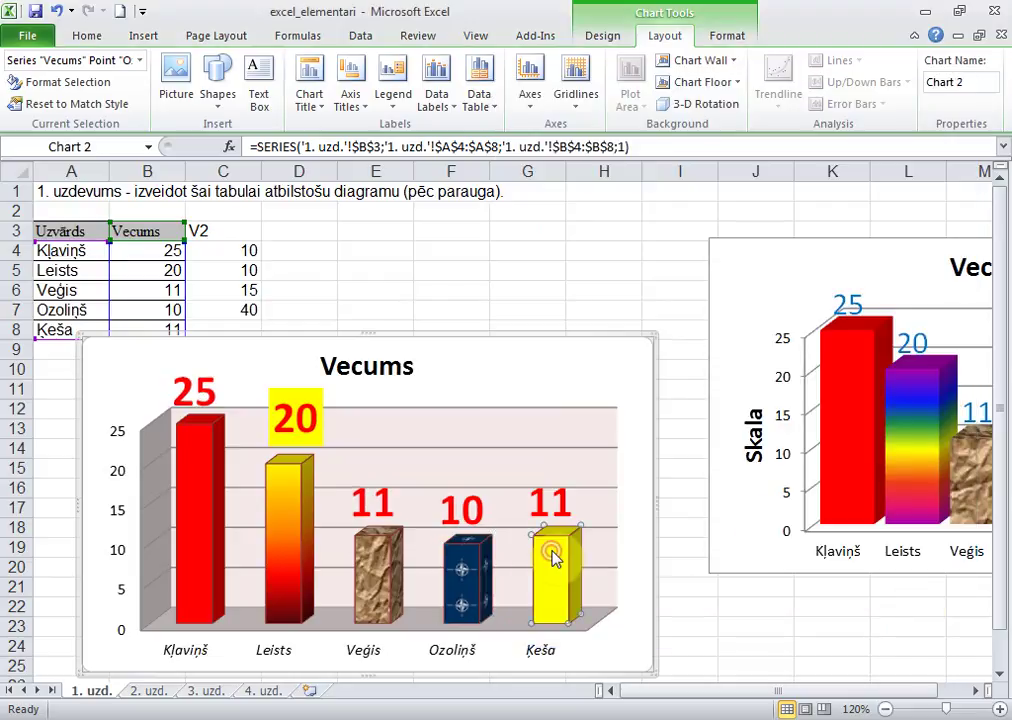
- Give the Ķeša bar a black wide diagonal-stripe pattern fill
{"action": "double_click", "coordinate": [556, 558]}
{"action": "left_click", "coordinate": [530, 150]}
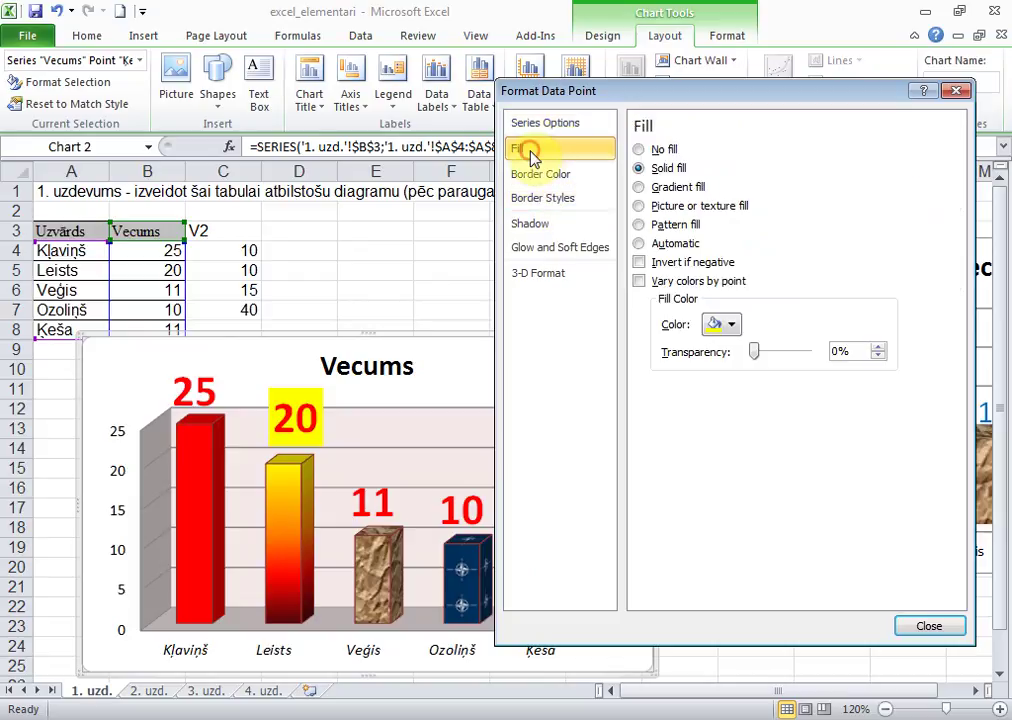
{"action": "left_click", "coordinate": [652, 225]}
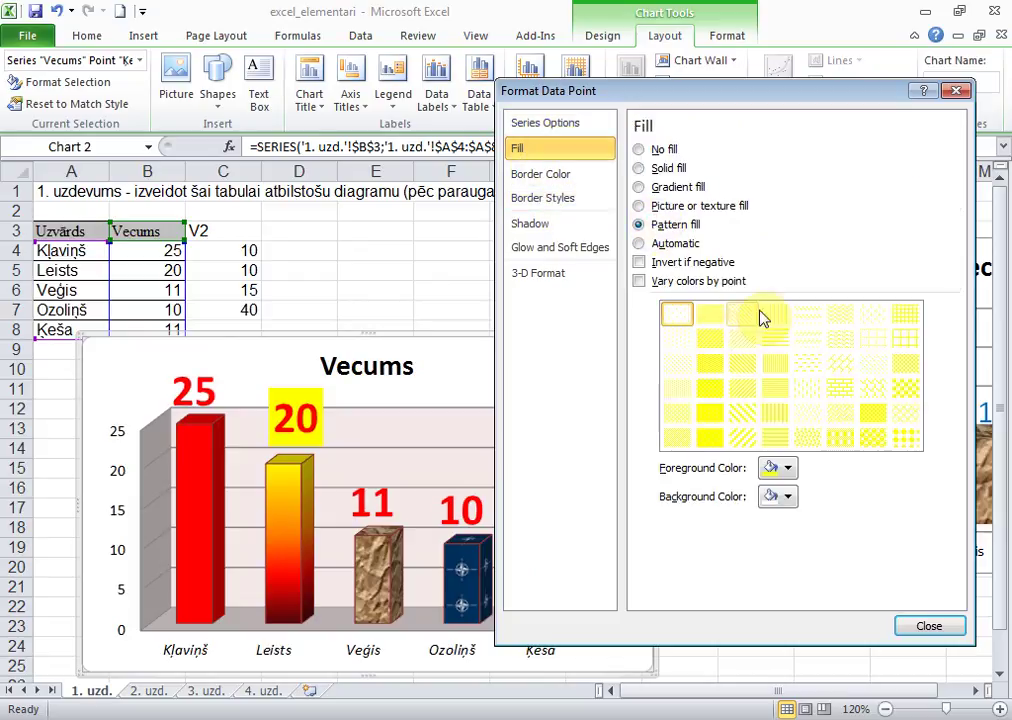
{"action": "left_click", "coordinate": [786, 468]}
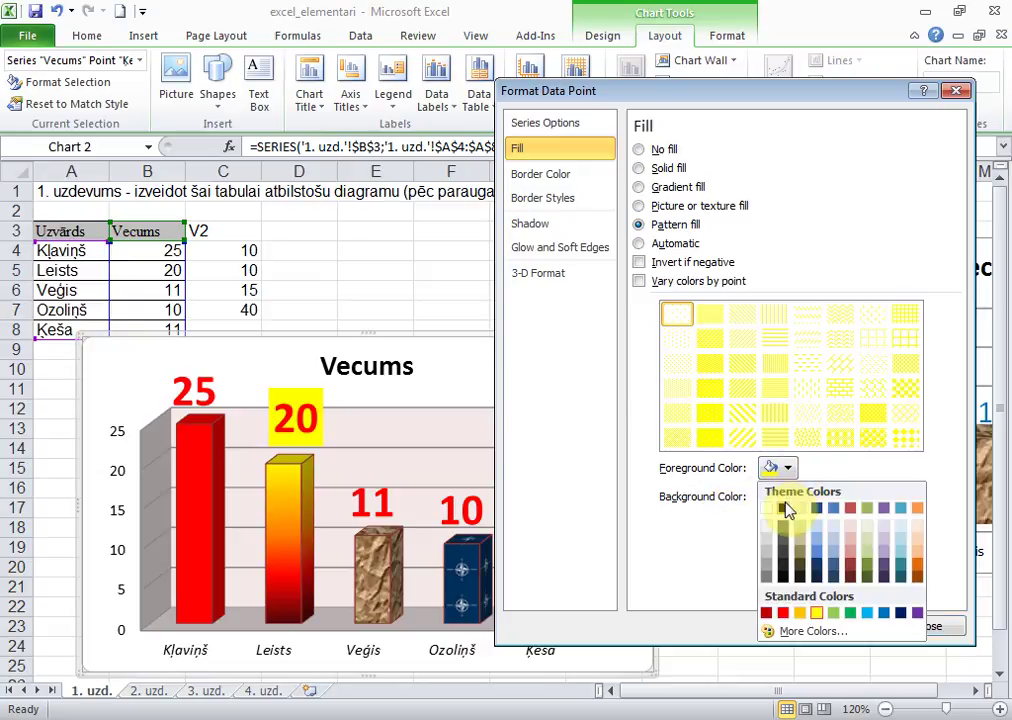
{"action": "left_click", "coordinate": [784, 507]}
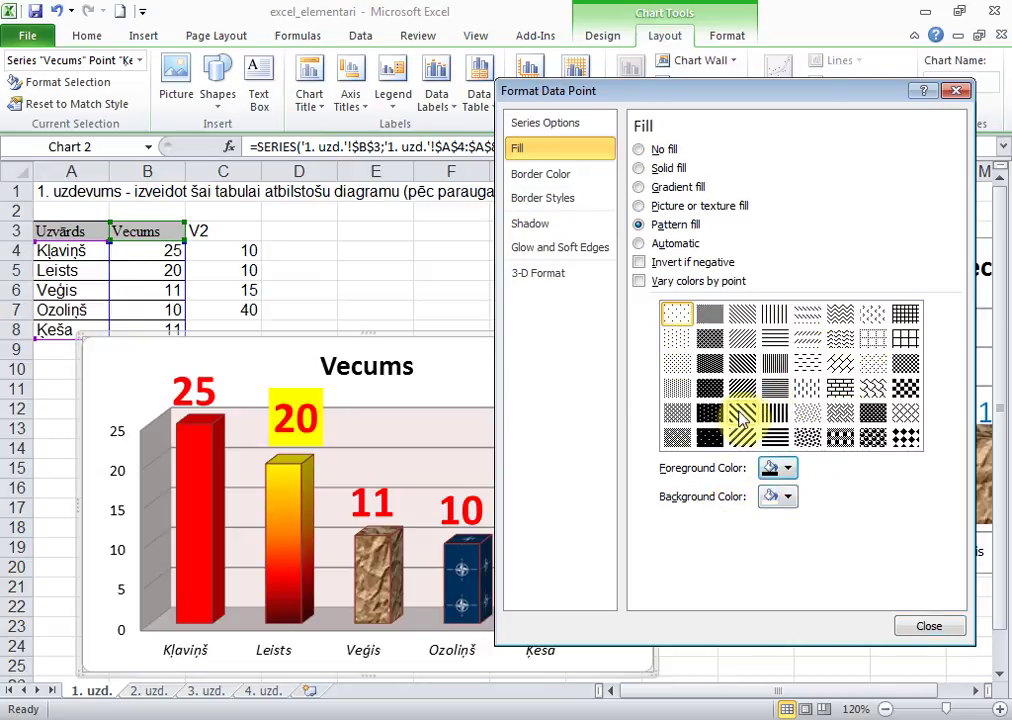
{"action": "left_click", "coordinate": [742, 413]}
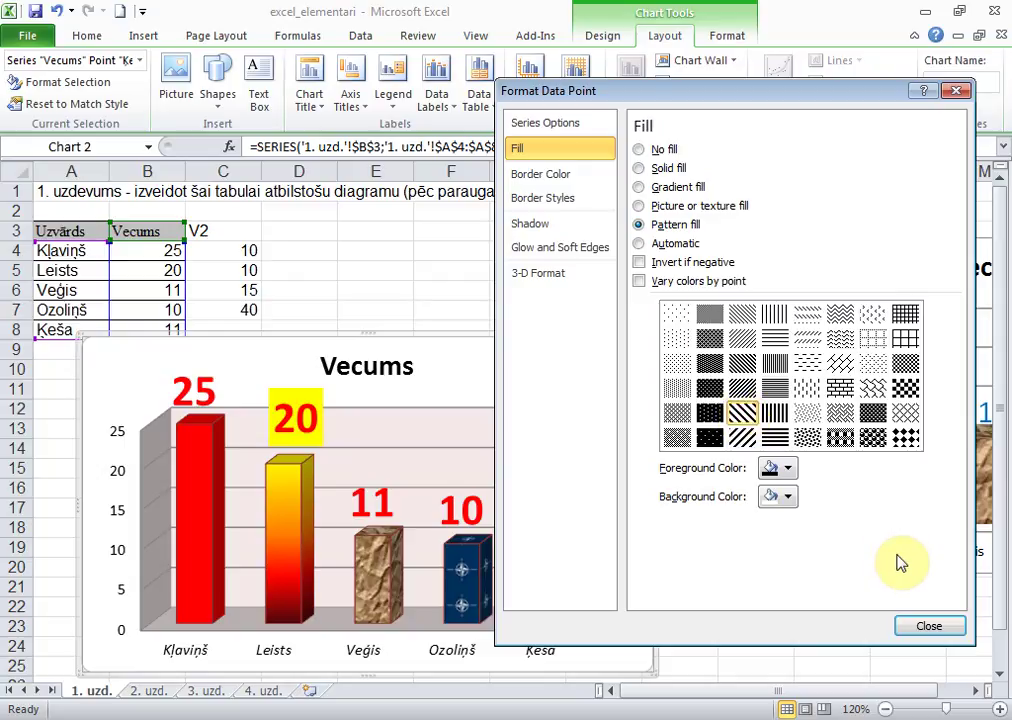
{"action": "left_click", "coordinate": [929, 624]}
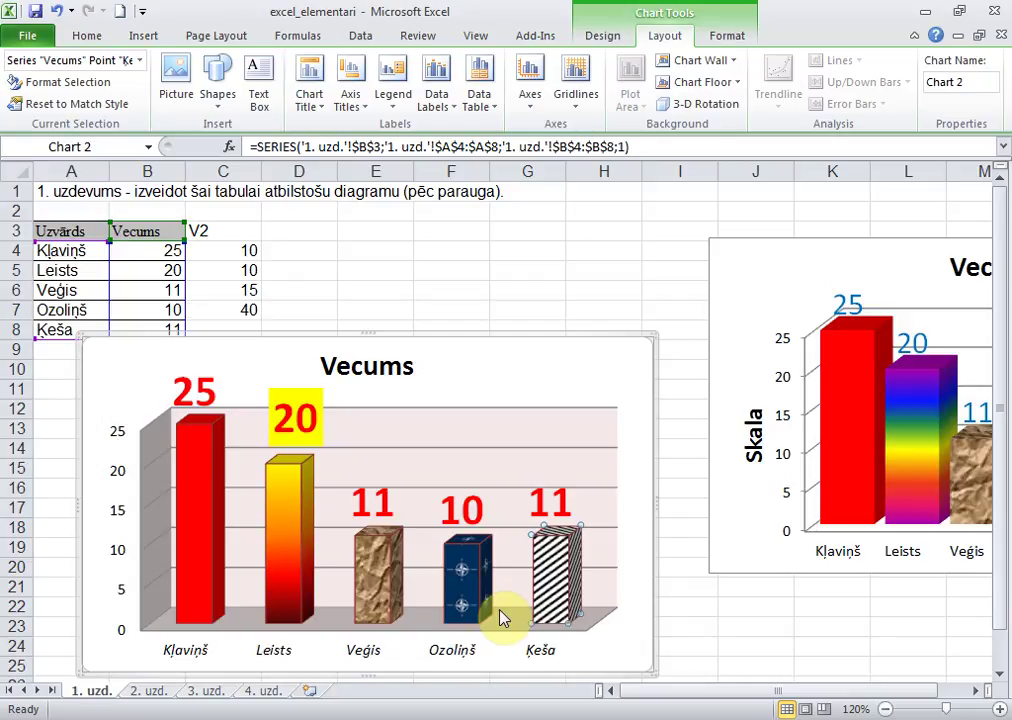
- Set the column gap width to 0% so the Vecums bars touch
{"action": "double_click", "coordinate": [549, 588]}
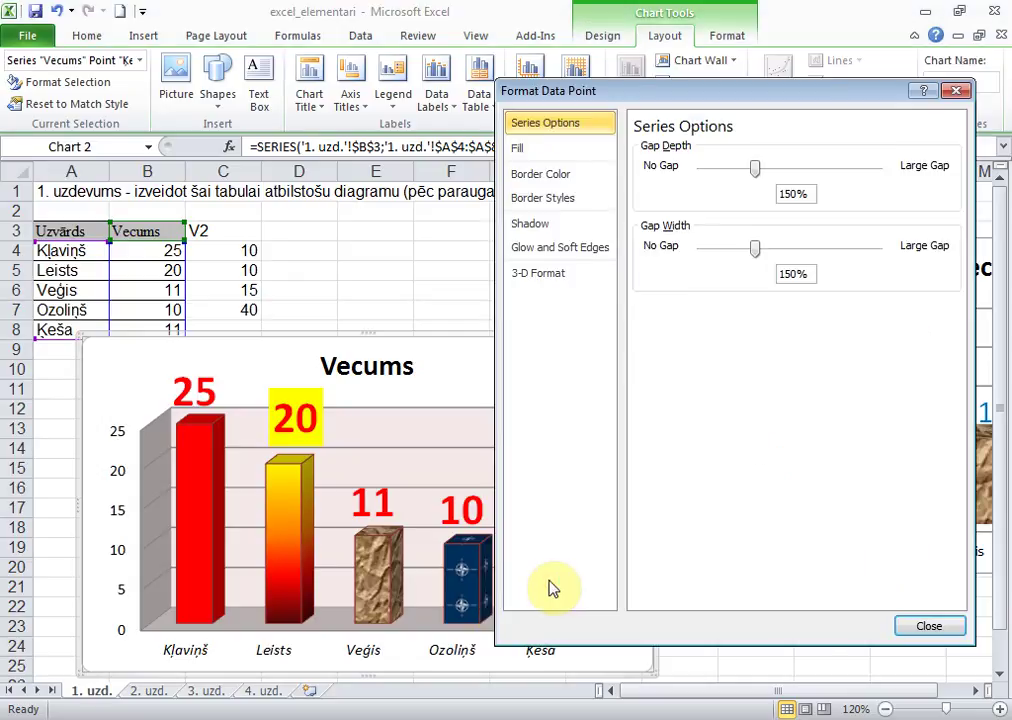
{"action": "left_click", "coordinate": [933, 627]}
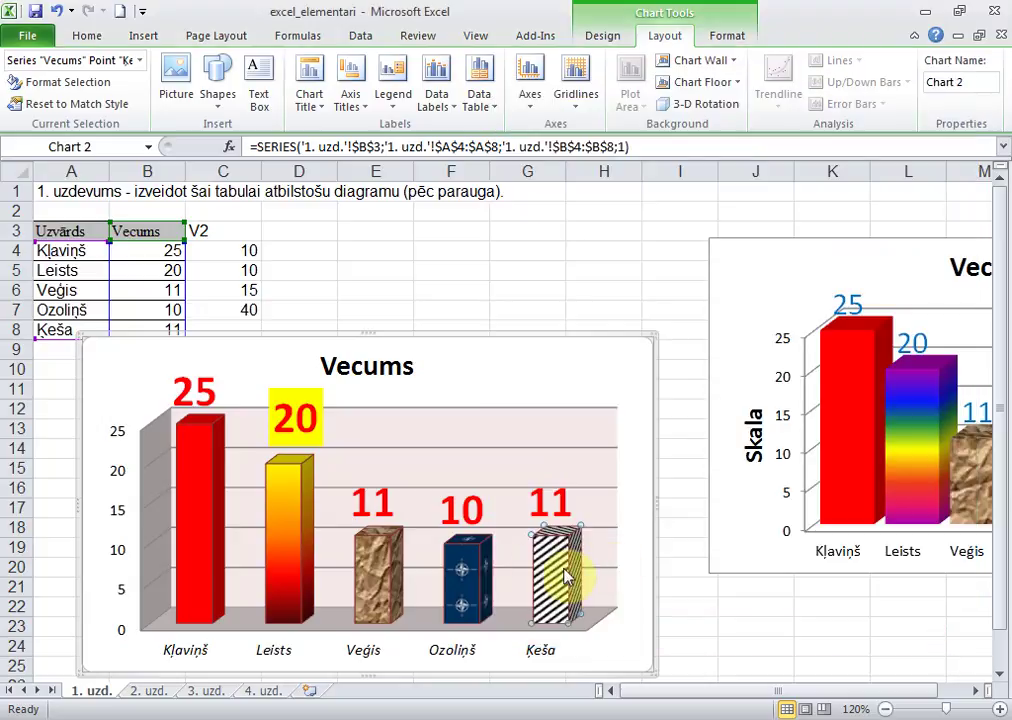
{"action": "double_click", "coordinate": [556, 577]}
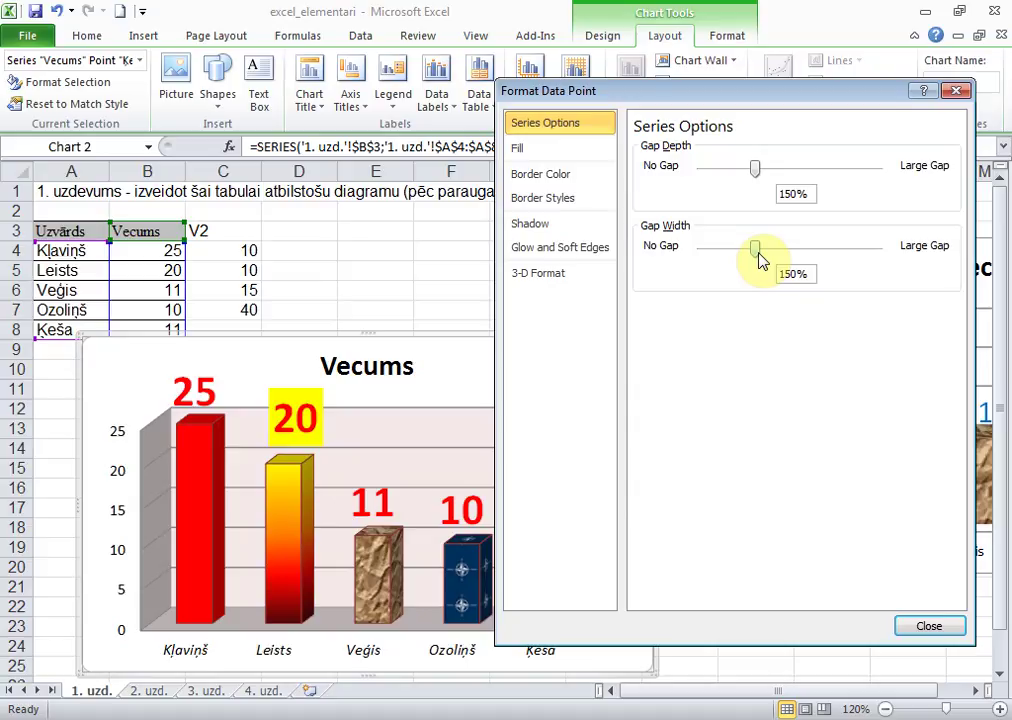
{"action": "left_click_drag", "start_coordinate": [759, 260], "coordinate": [689, 258]}
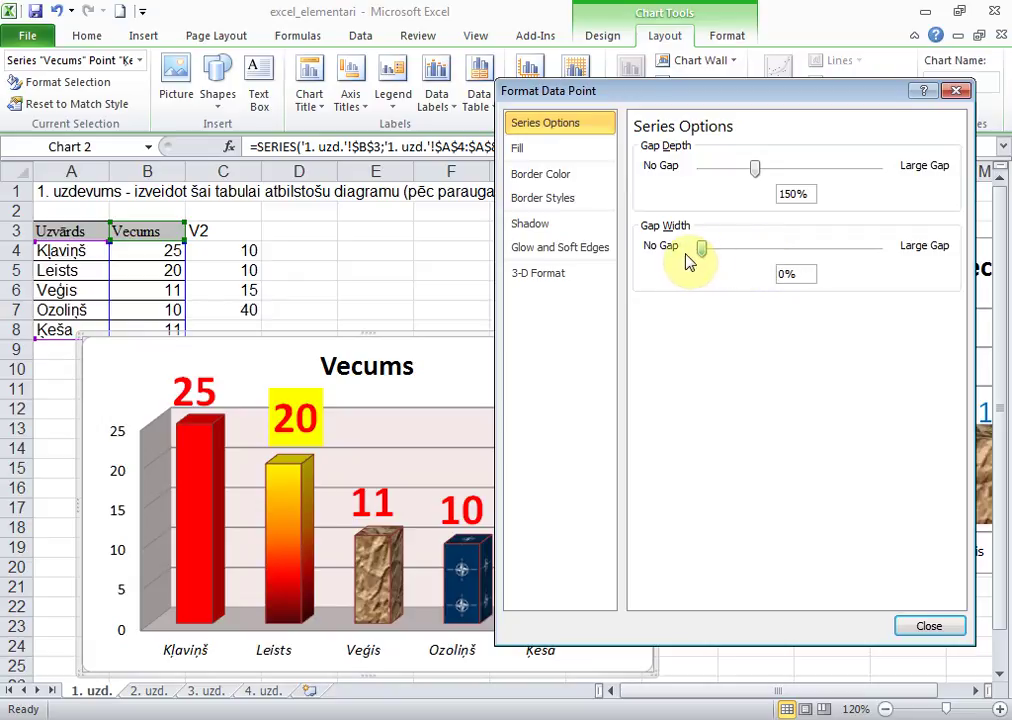
{"action": "left_click", "coordinate": [903, 626]}
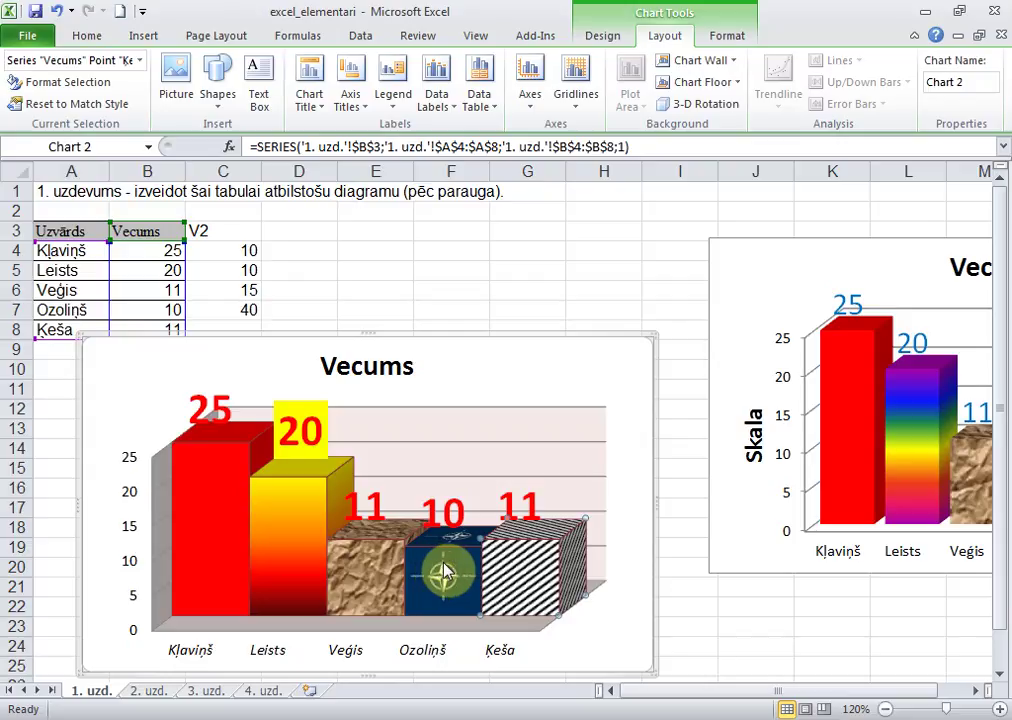
- Widen the column gap width to 150% from the Ozoliņš column's formatting
{"action": "double_click", "coordinate": [441, 572]}
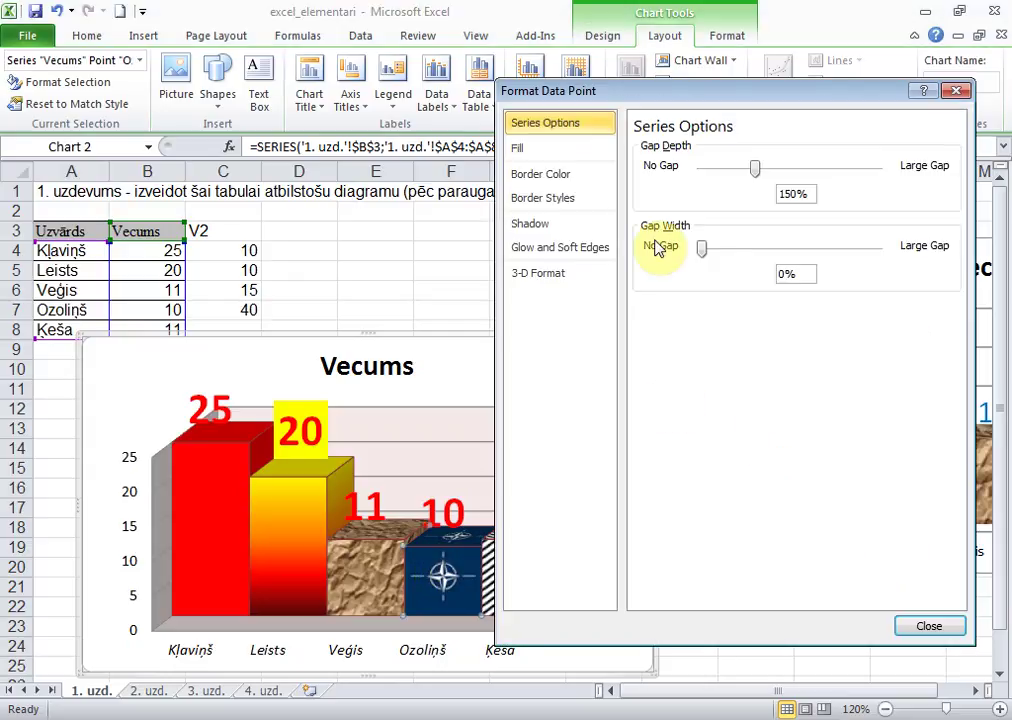
{"action": "left_click_drag", "start_coordinate": [702, 250], "coordinate": [717, 254]}
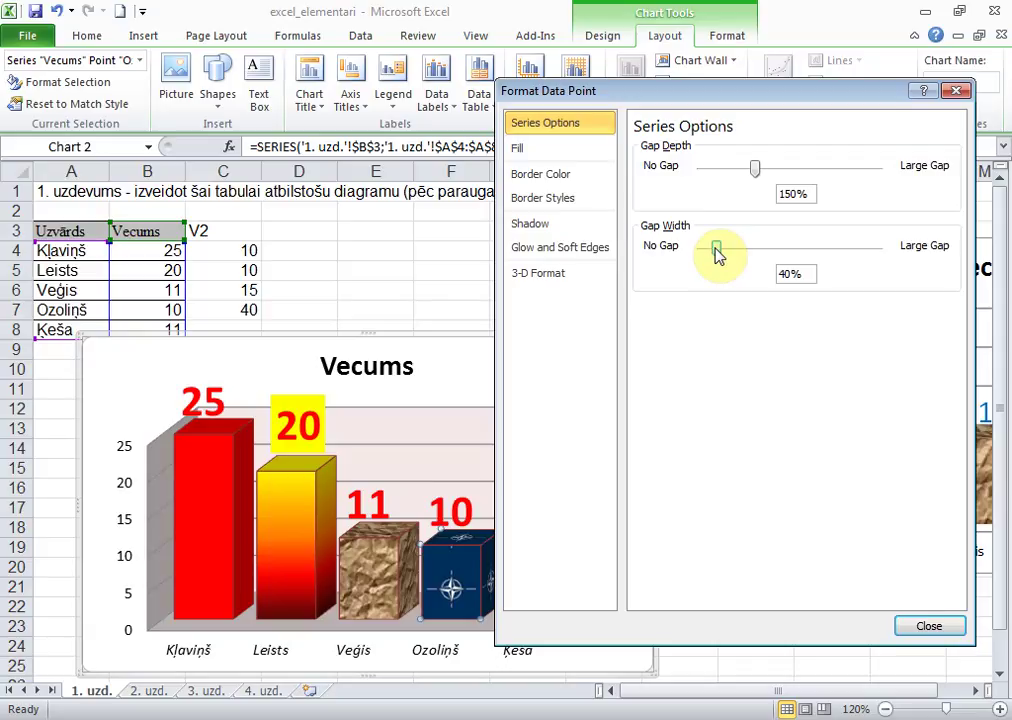
{"action": "mouse_move", "coordinate": [717, 254]}
{"action": "left_mouse_down"}
{"action": "mouse_move", "coordinate": [795, 247]}
{"action": "mouse_move", "coordinate": [741, 245]}
{"action": "mouse_move", "coordinate": [759, 245]}
{"action": "left_mouse_up"}
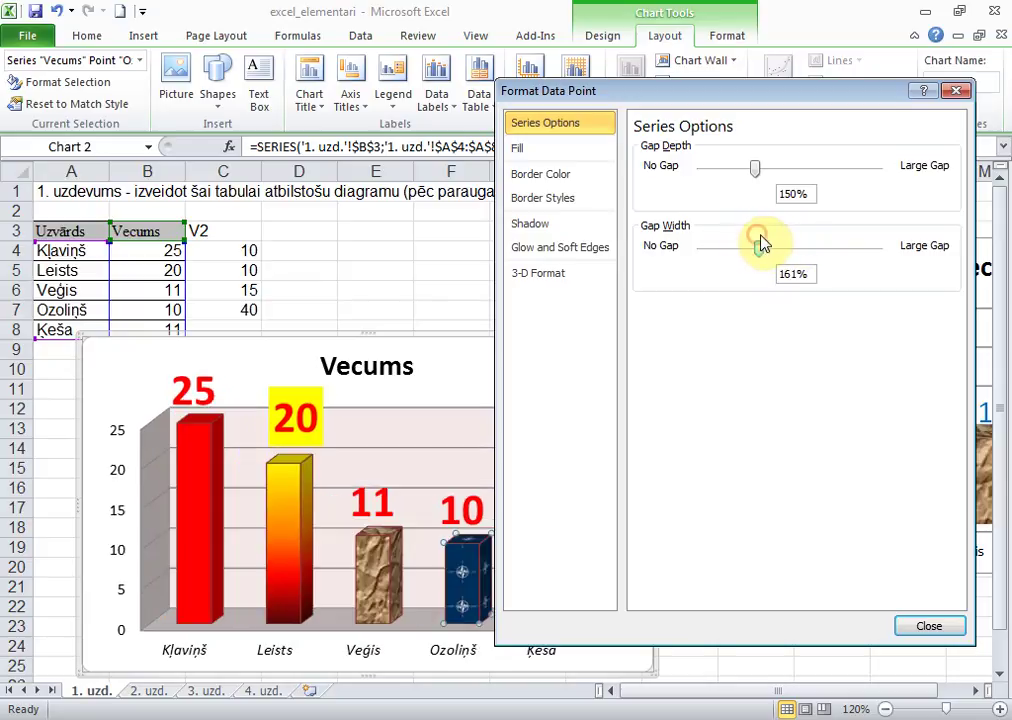
{"action": "double_click", "coordinate": [810, 276]}
{"action": "type", "text": "150"}
{"action": "left_click", "coordinate": [925, 627]}
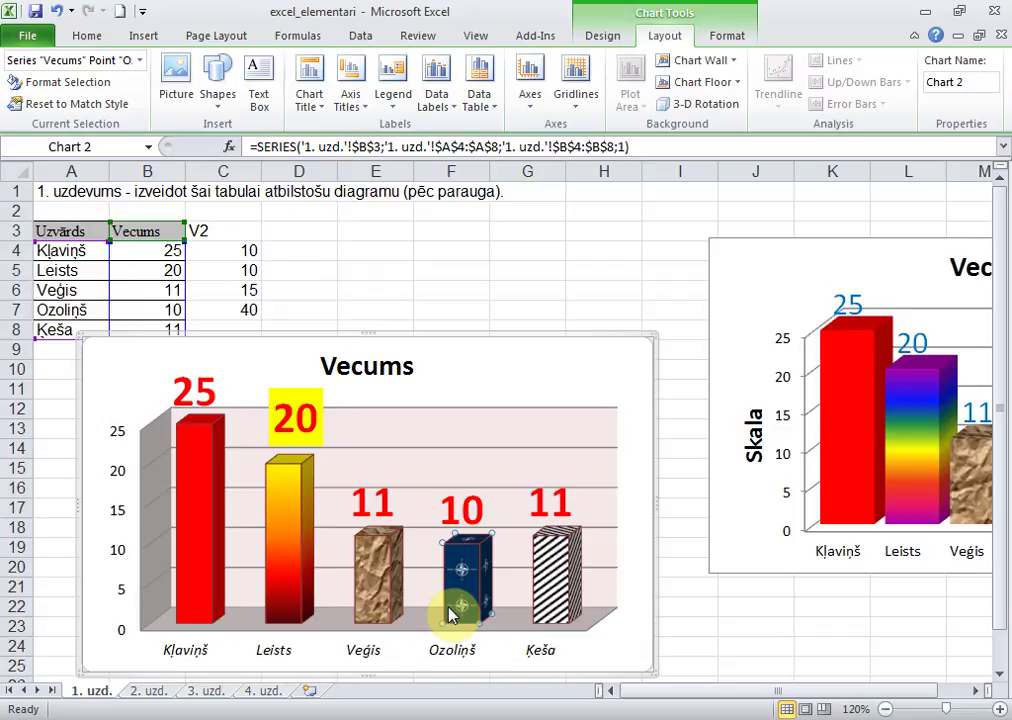
- Change the gap width to 50%, then select the category axis labels
{"action": "double_click", "coordinate": [452, 610]}
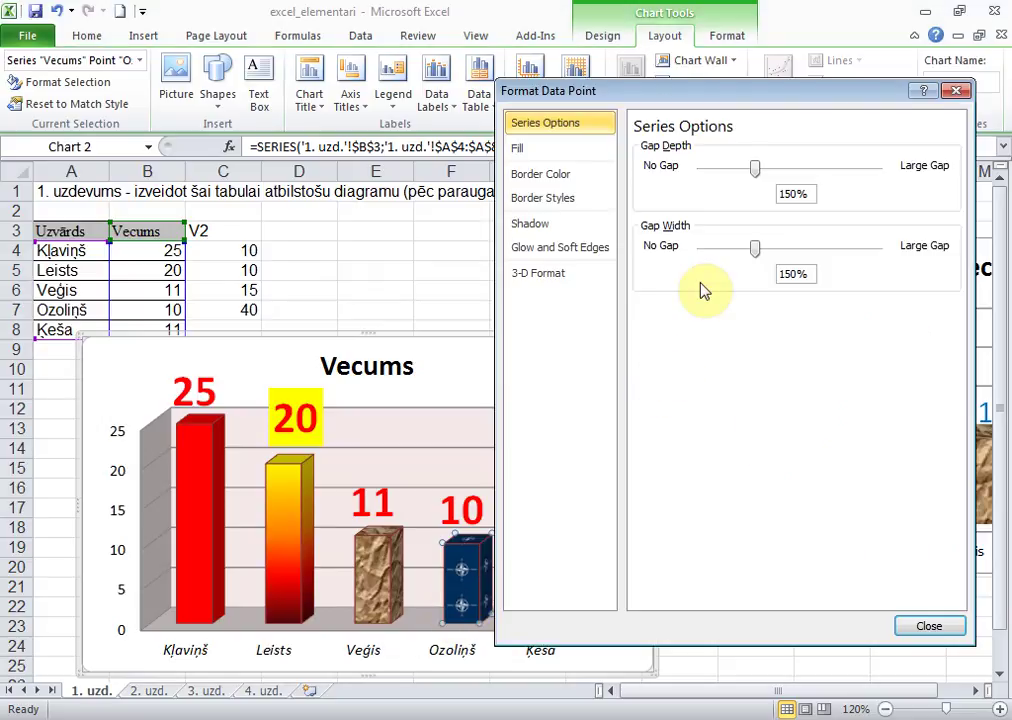
{"action": "left_click", "coordinate": [801, 276]}
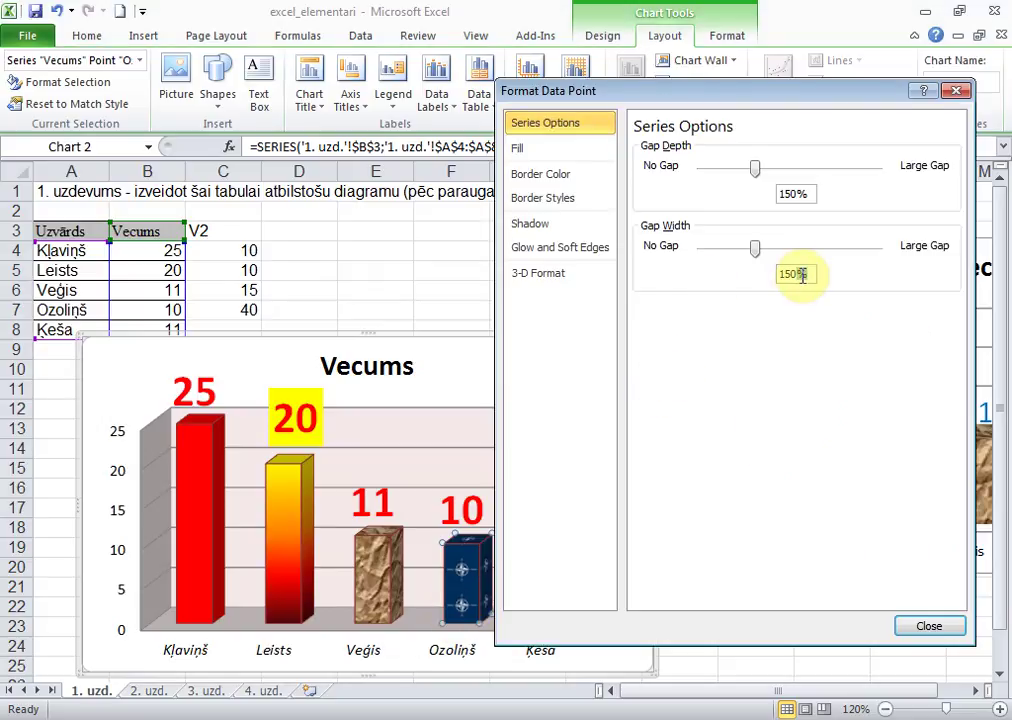
{"action": "key", "text": "BackSpace"}
{"action": "key", "text": "BackSpace"}
{"action": "key", "text": "BackSpace"}
{"action": "type", "text": "50"}
{"action": "key", "text": "Tab"}
{"action": "key", "text": "Return"}
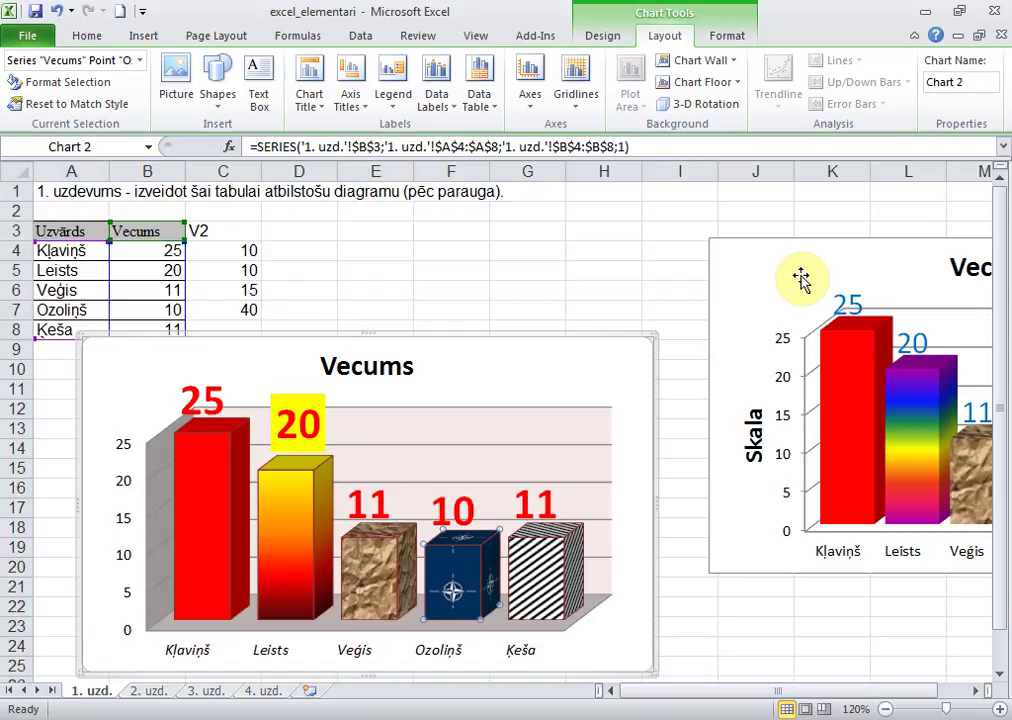
{"action": "left_click", "coordinate": [449, 656]}
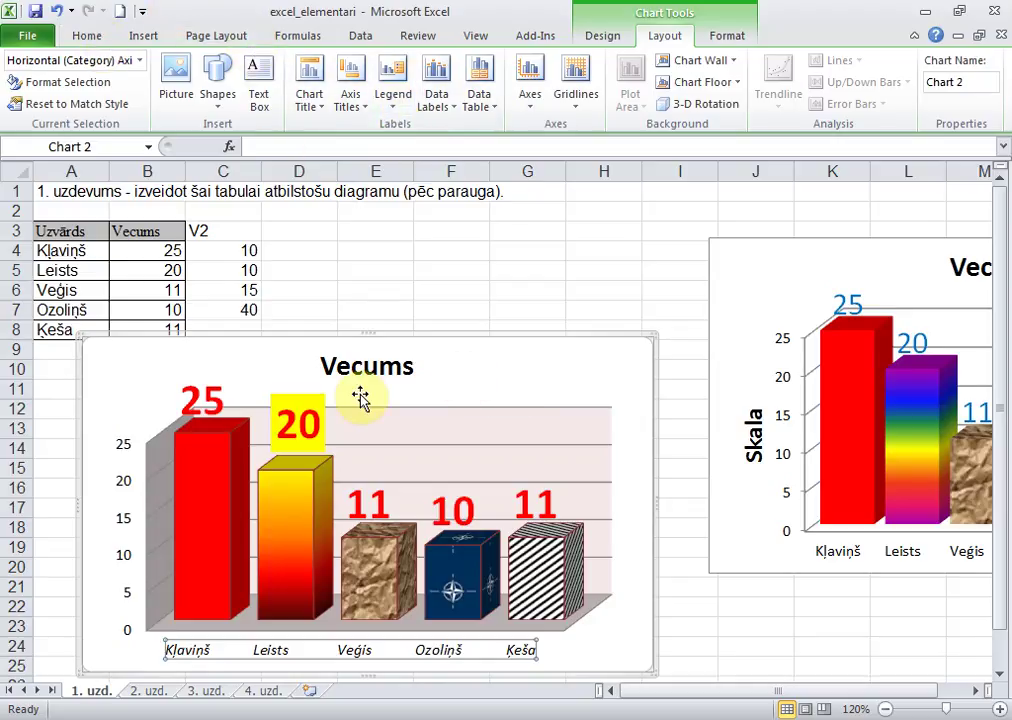
{"action": "left_click", "coordinate": [86, 36]}
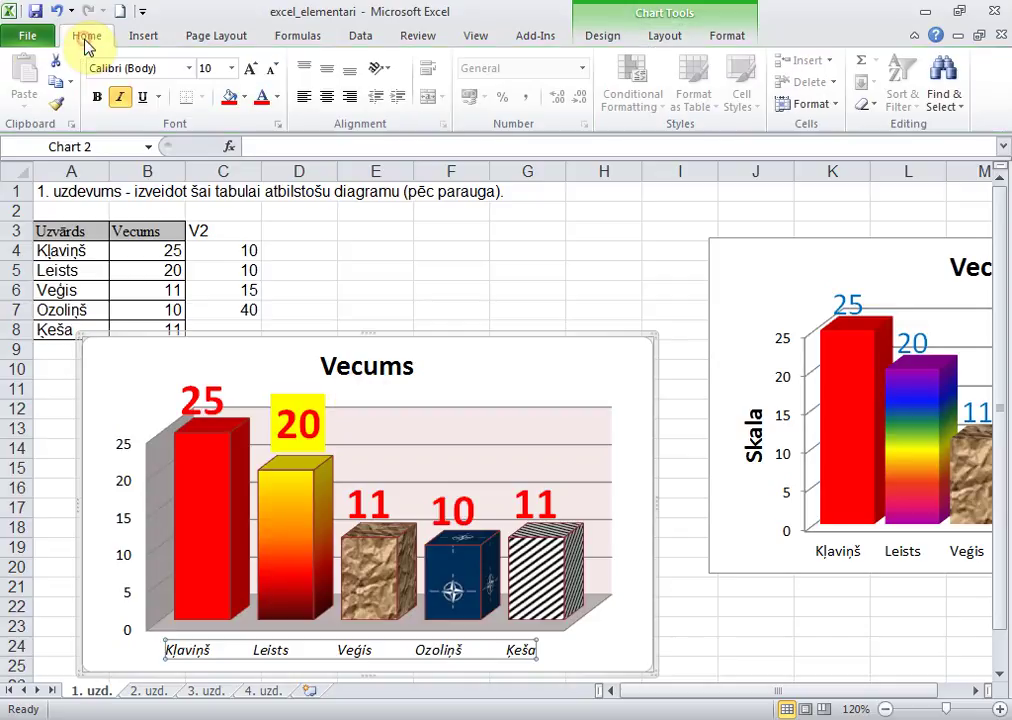
{"action": "left_click", "coordinate": [387, 69]}
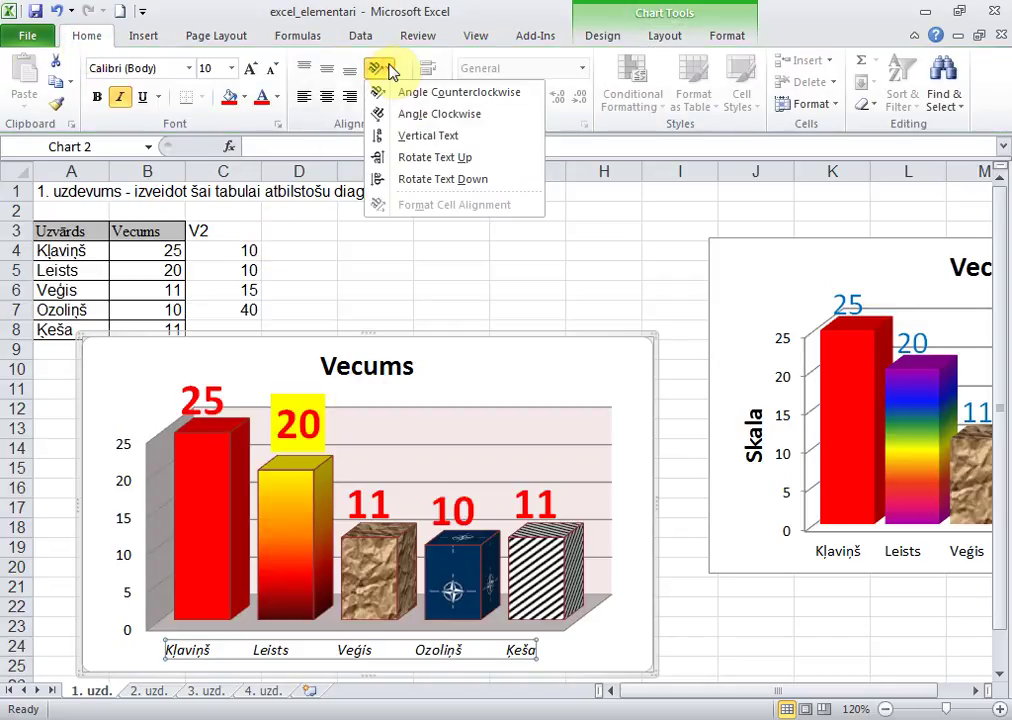
{"action": "left_click", "coordinate": [405, 157]}
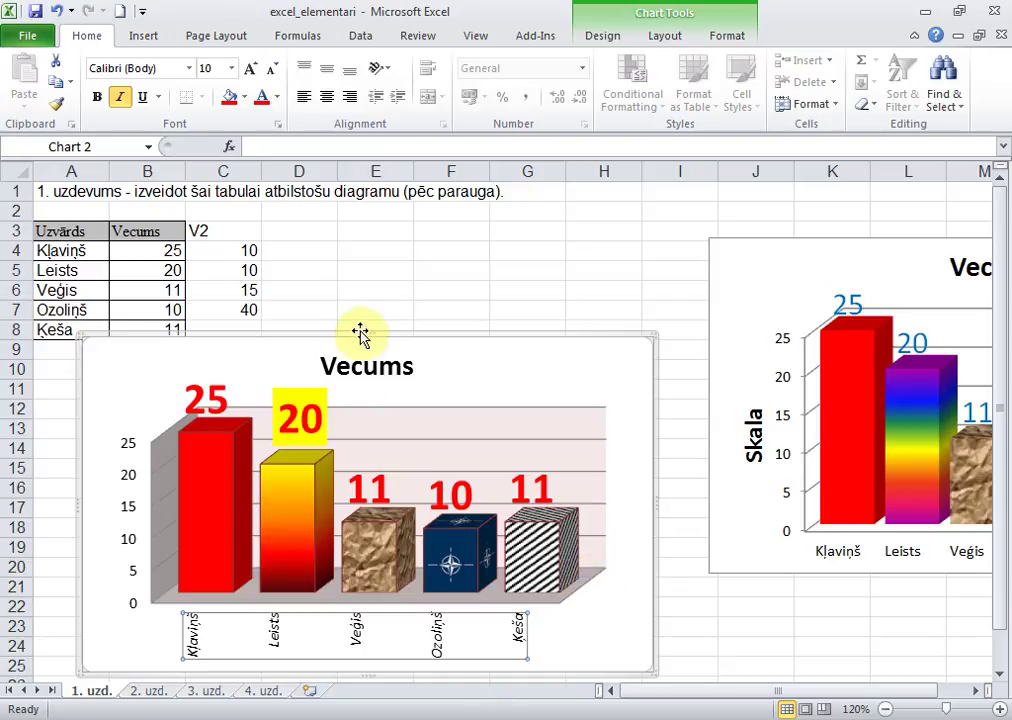
{"action": "left_click", "coordinate": [378, 67]}
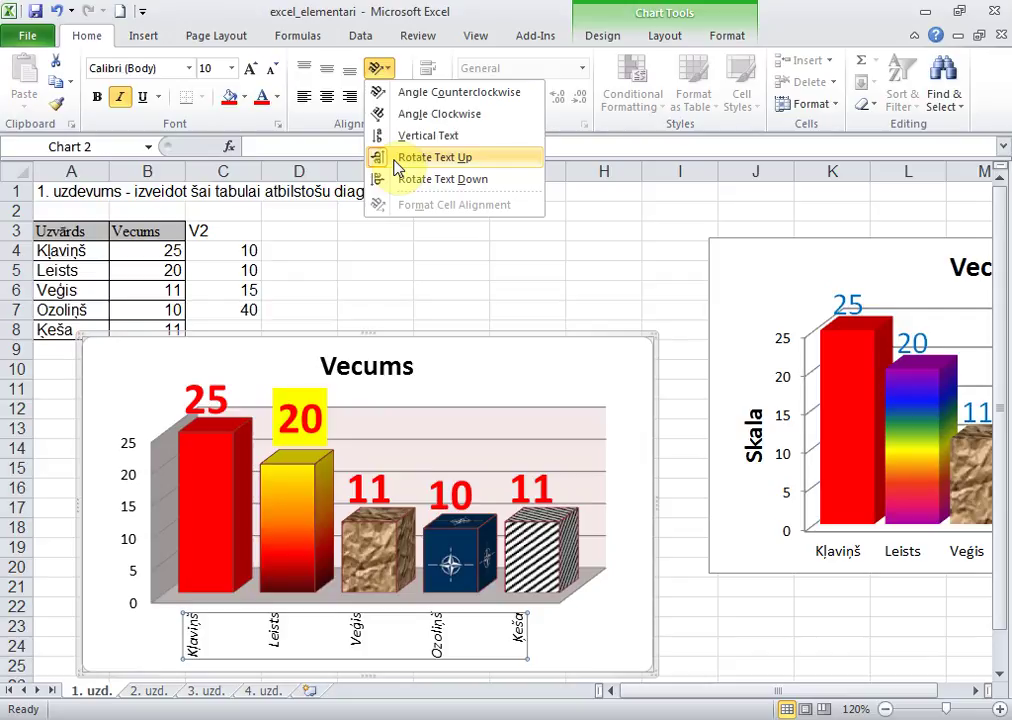
{"action": "left_click", "coordinate": [395, 160]}
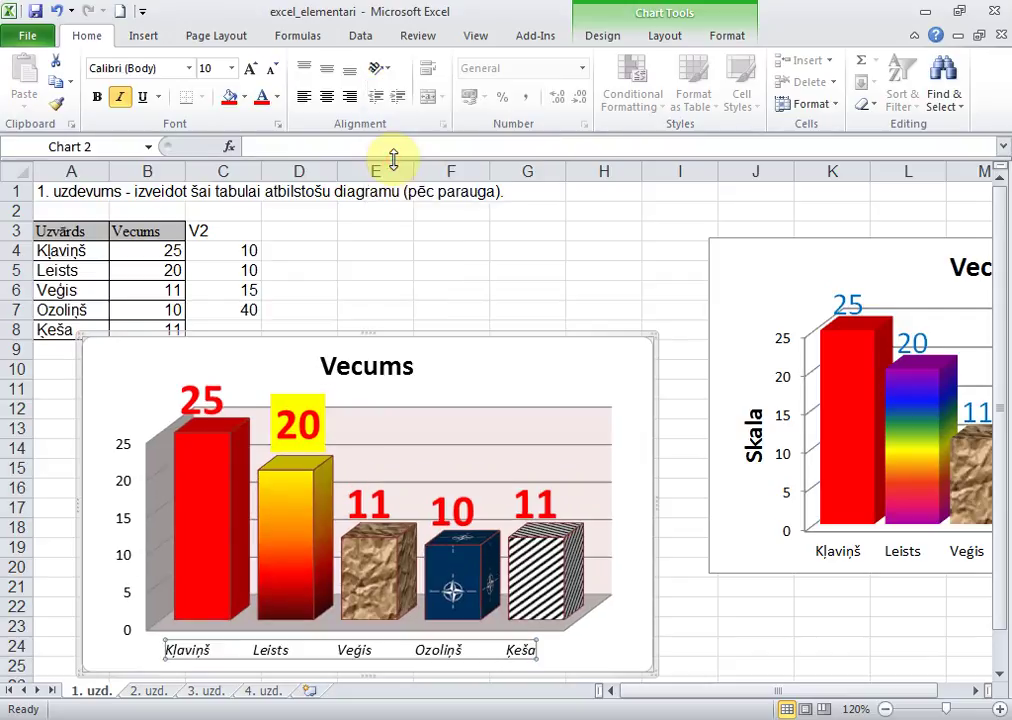
{"action": "left_click", "coordinate": [511, 427]}
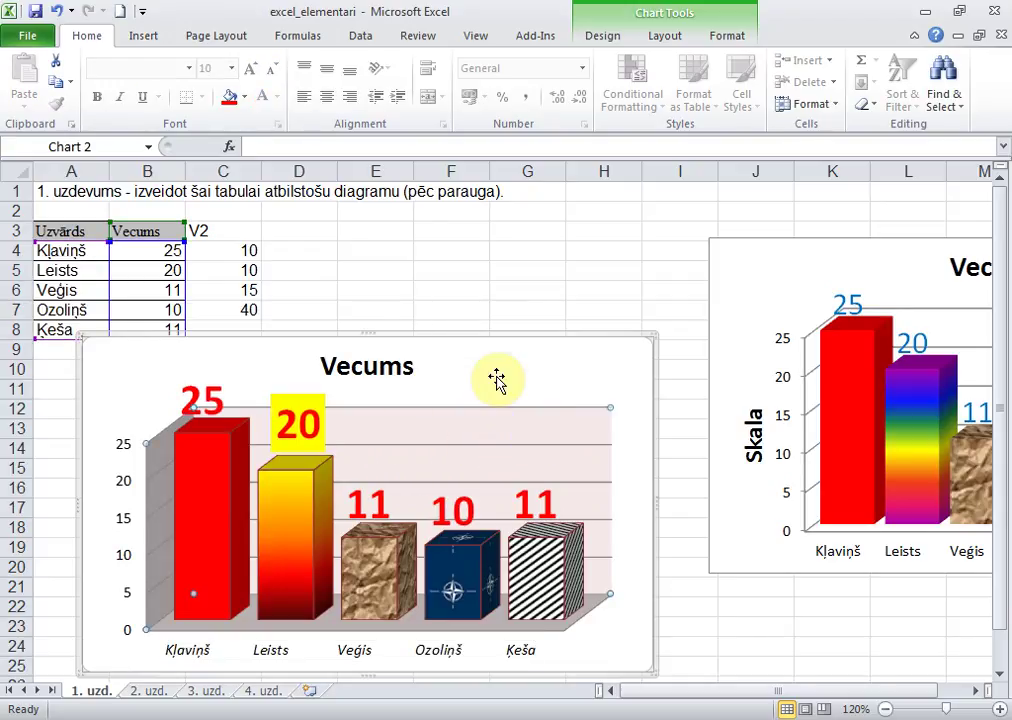
- Set the Vecums chart's back wall to No Fill, then review and close the major gridline formatting
{"action": "left_click", "coordinate": [244, 96]}
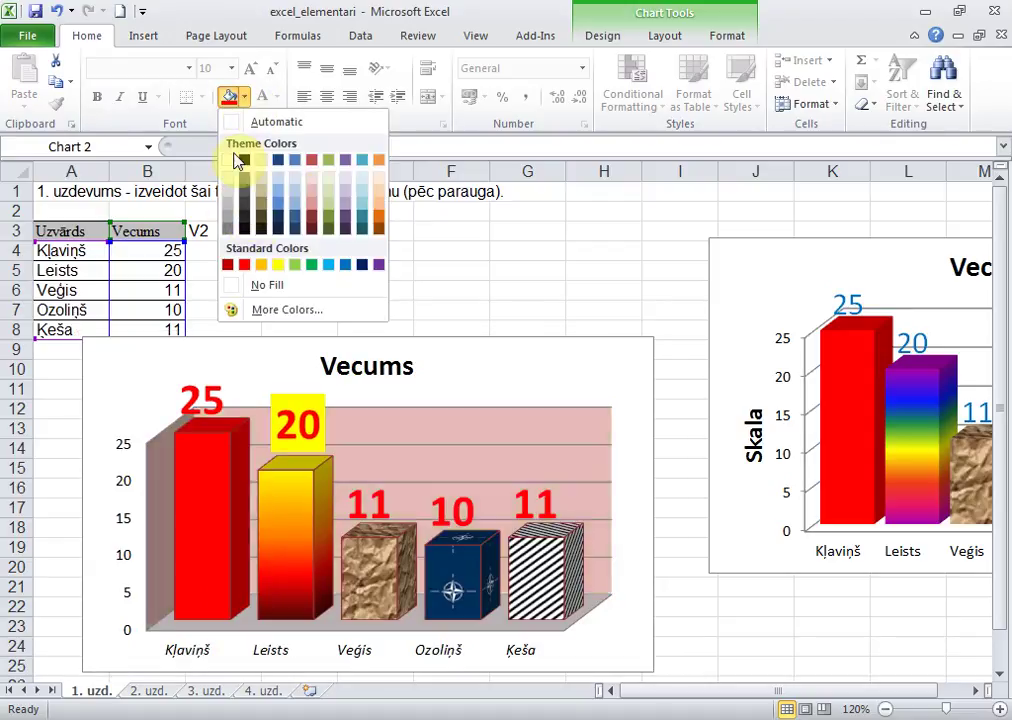
{"action": "left_click", "coordinate": [261, 287]}
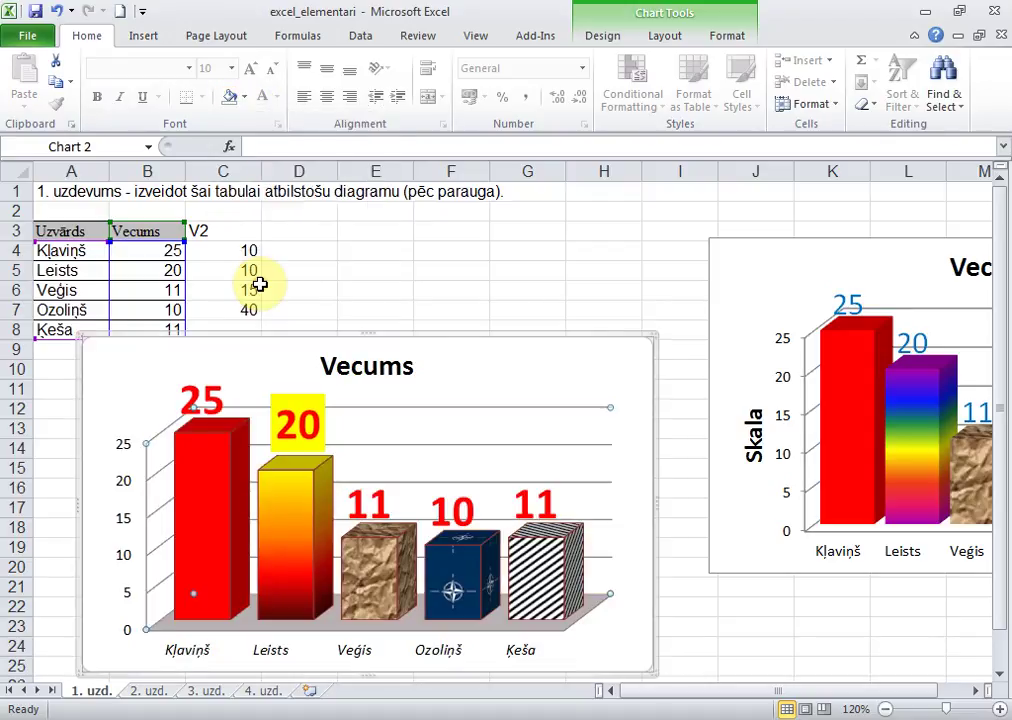
{"action": "left_click", "coordinate": [474, 444]}
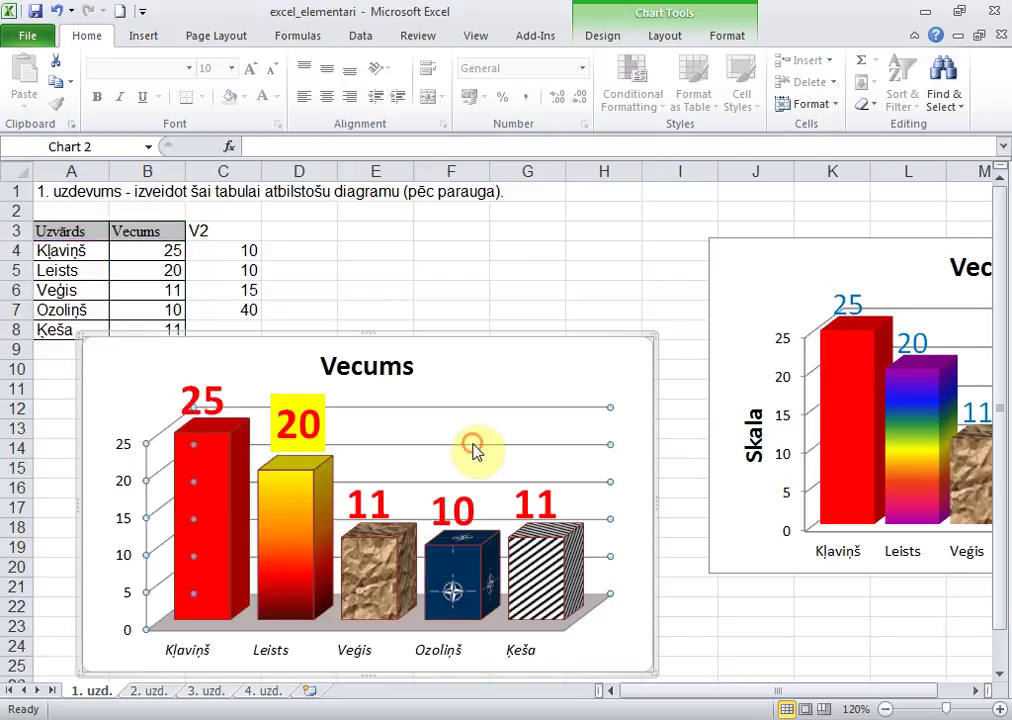
{"action": "double_click", "coordinate": [474, 444]}
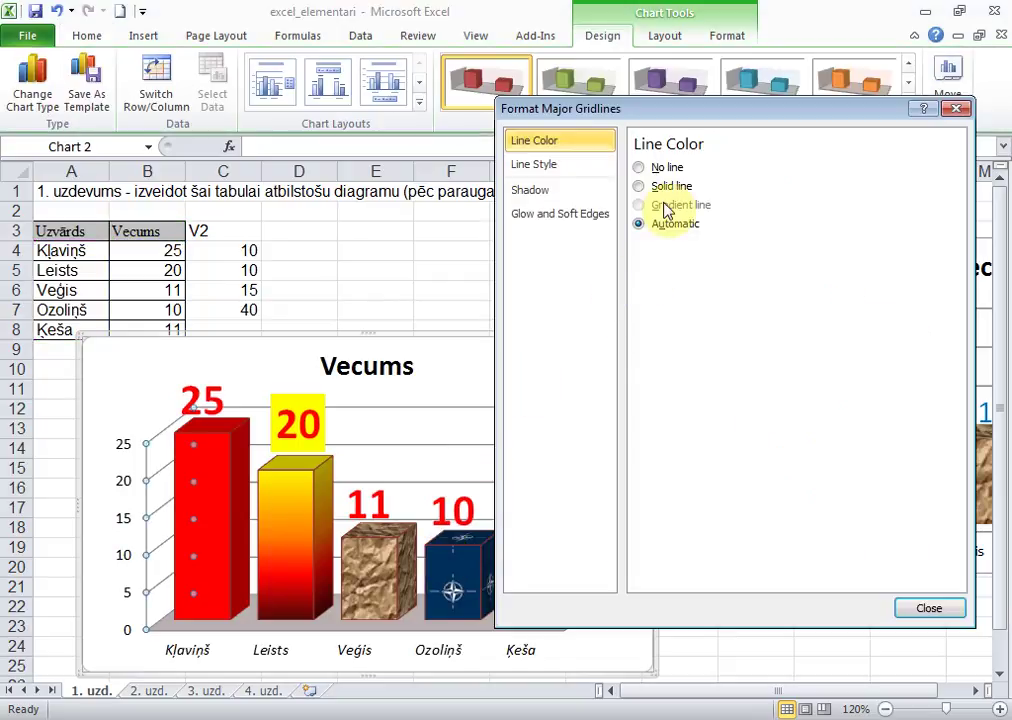
{"action": "left_click", "coordinate": [565, 168]}
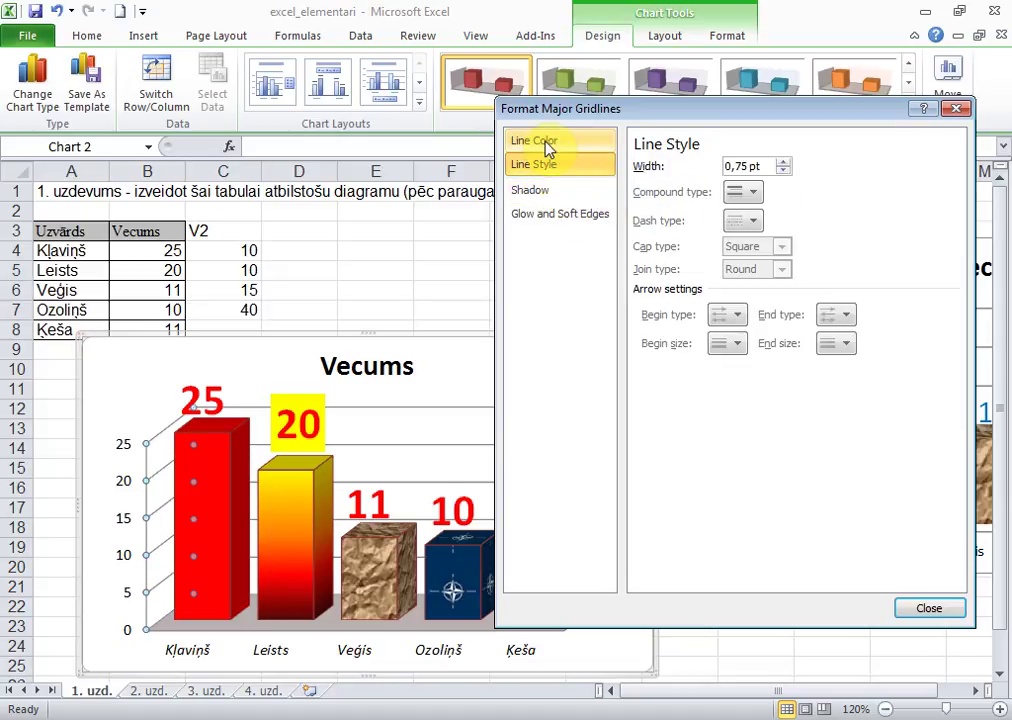
{"action": "left_click", "coordinate": [548, 218]}
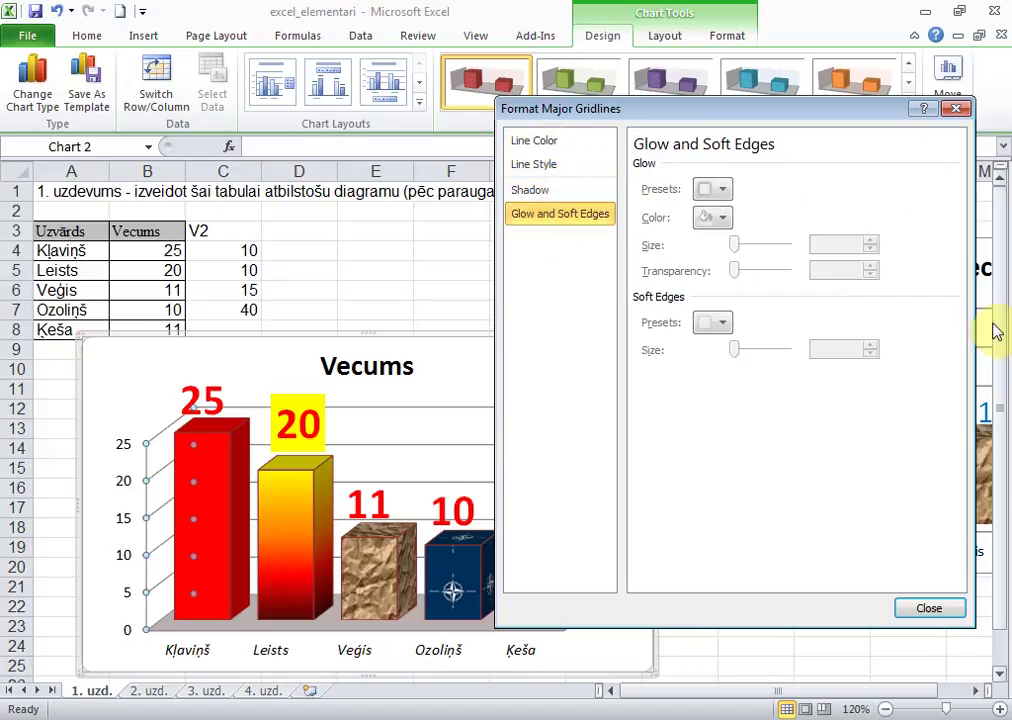
{"action": "left_click", "coordinate": [944, 613]}
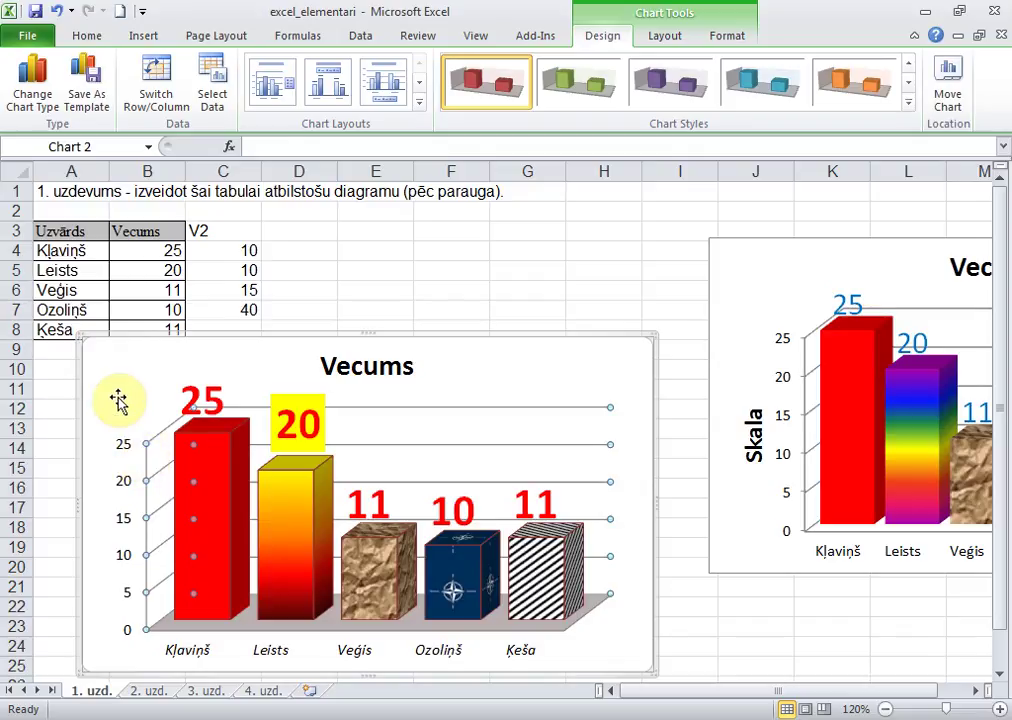
- Open Format Axis for the Vecums value axis and move the dialog aside to uncover the chart
{"action": "double_click", "coordinate": [127, 556]}
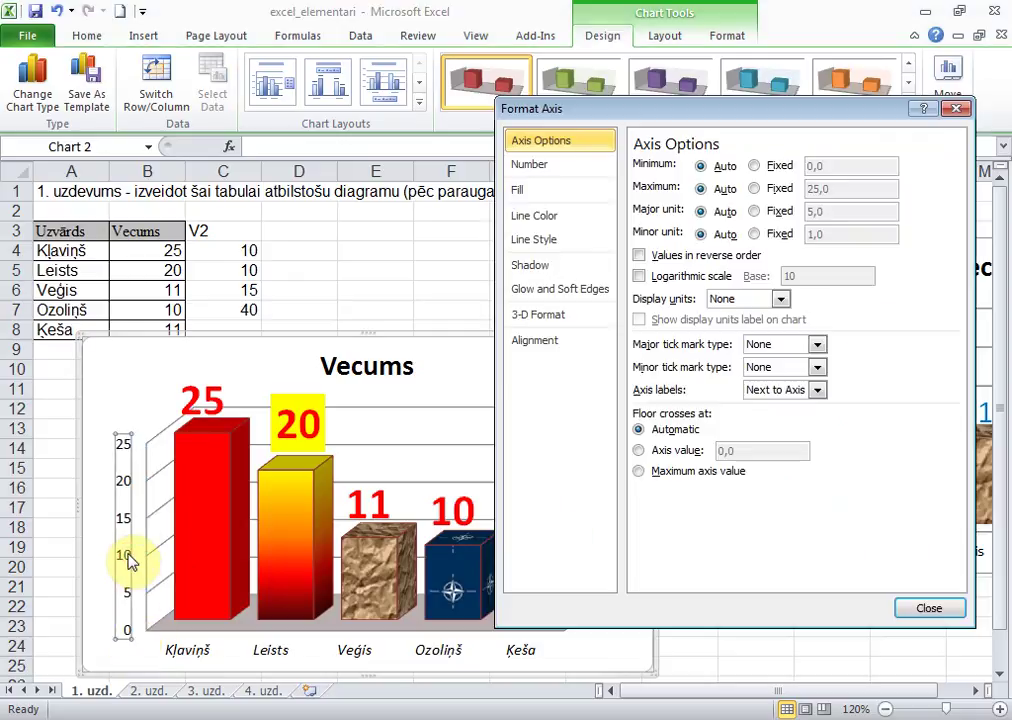
{"action": "left_click", "coordinate": [957, 109]}
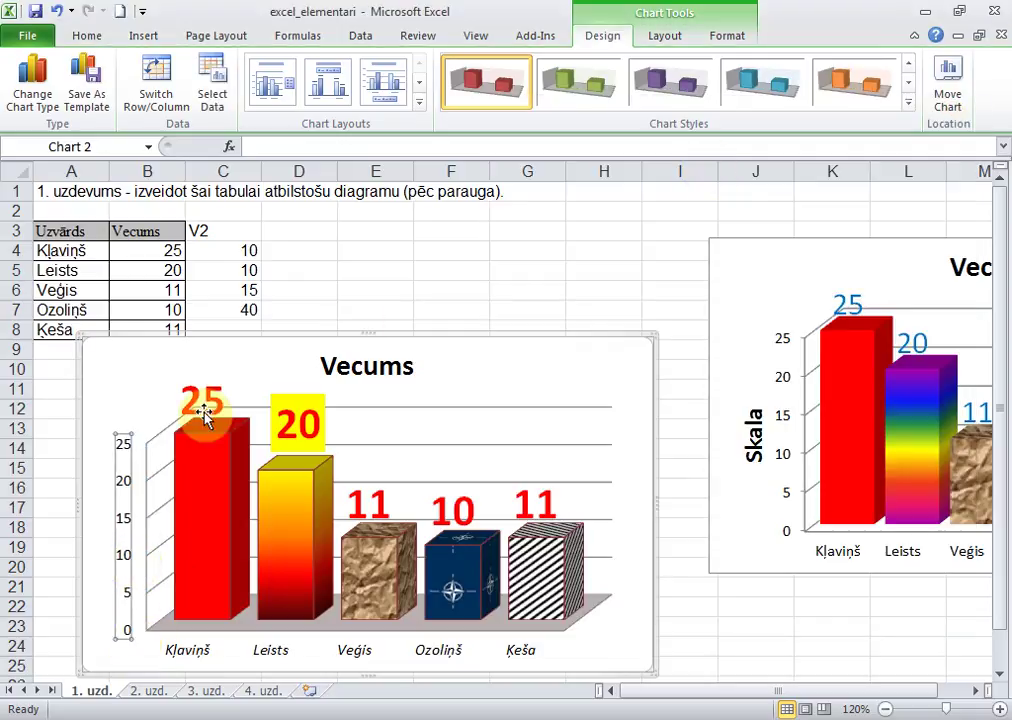
{"action": "right_click", "coordinate": [126, 486]}
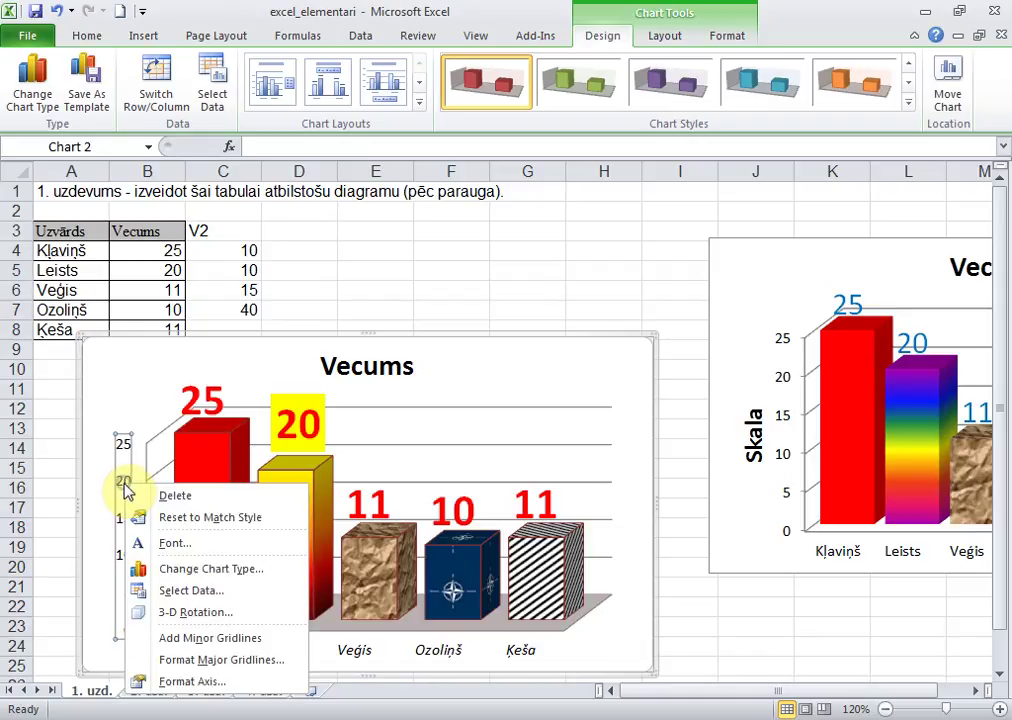
{"action": "left_click", "coordinate": [190, 684]}
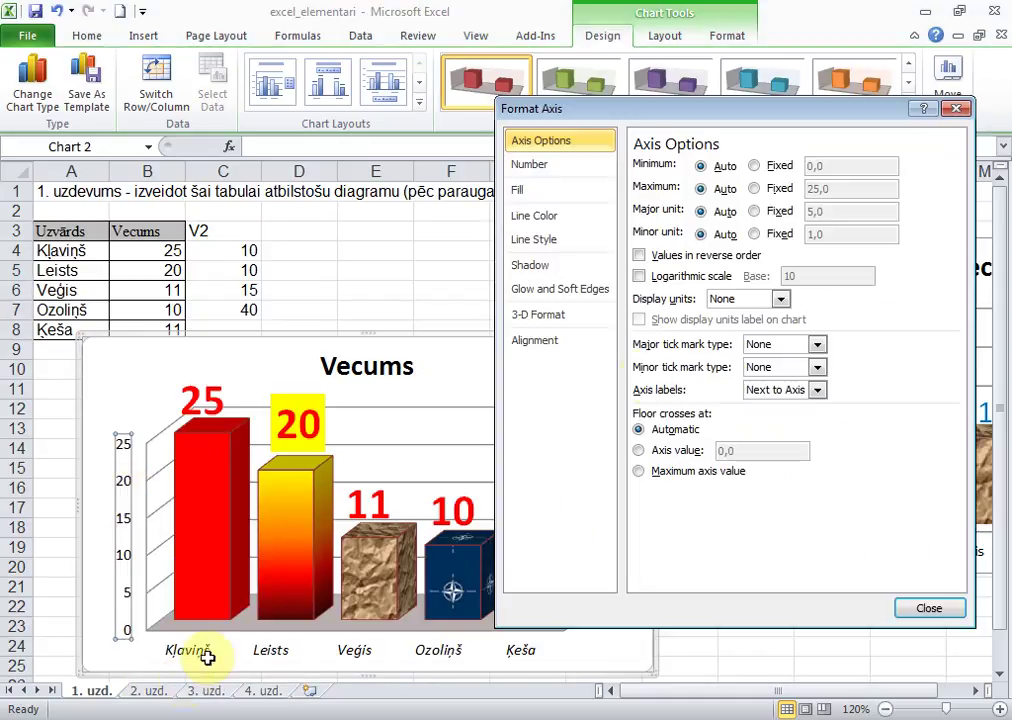
{"action": "left_click", "coordinate": [956, 110]}
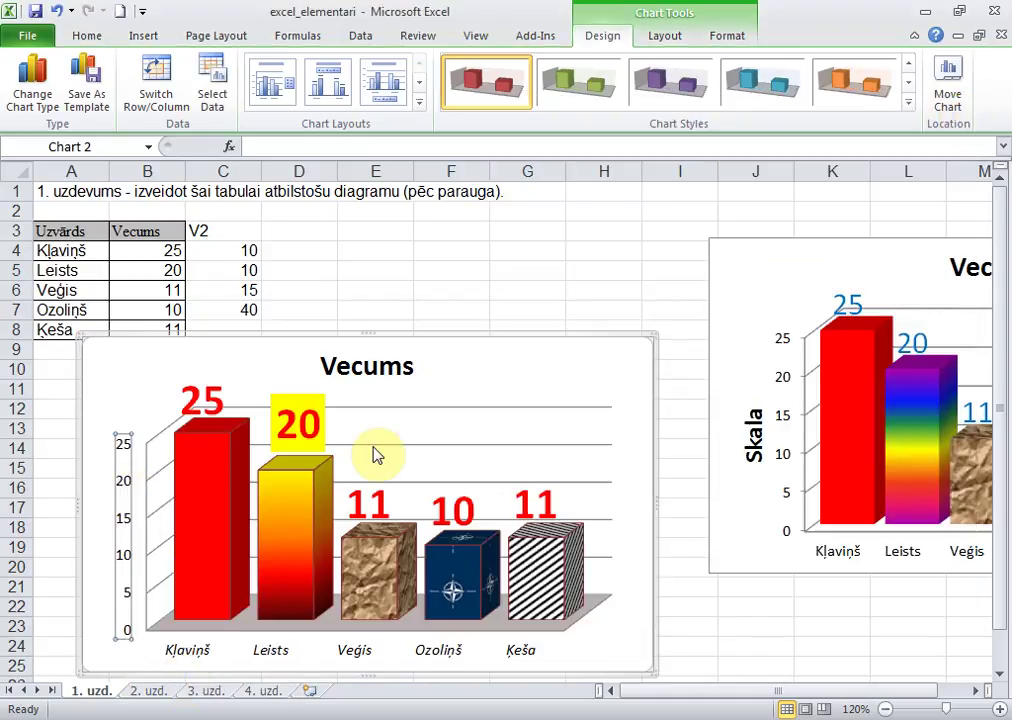
{"action": "double_click", "coordinate": [127, 486]}
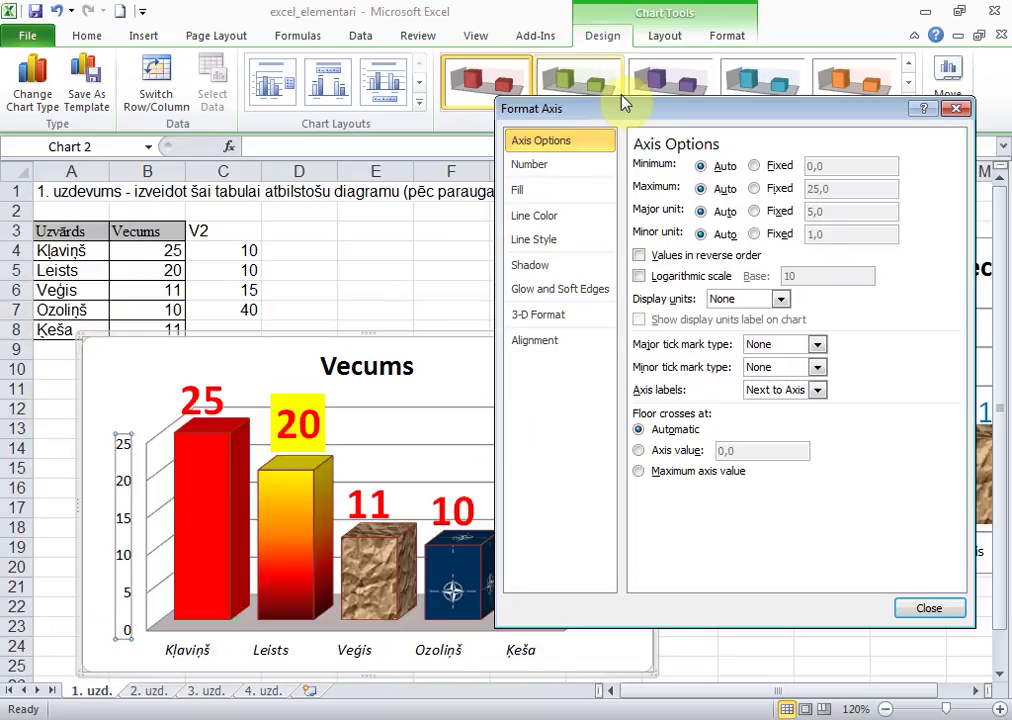
{"action": "left_click_drag", "start_coordinate": [619, 112], "coordinate": [687, 108]}
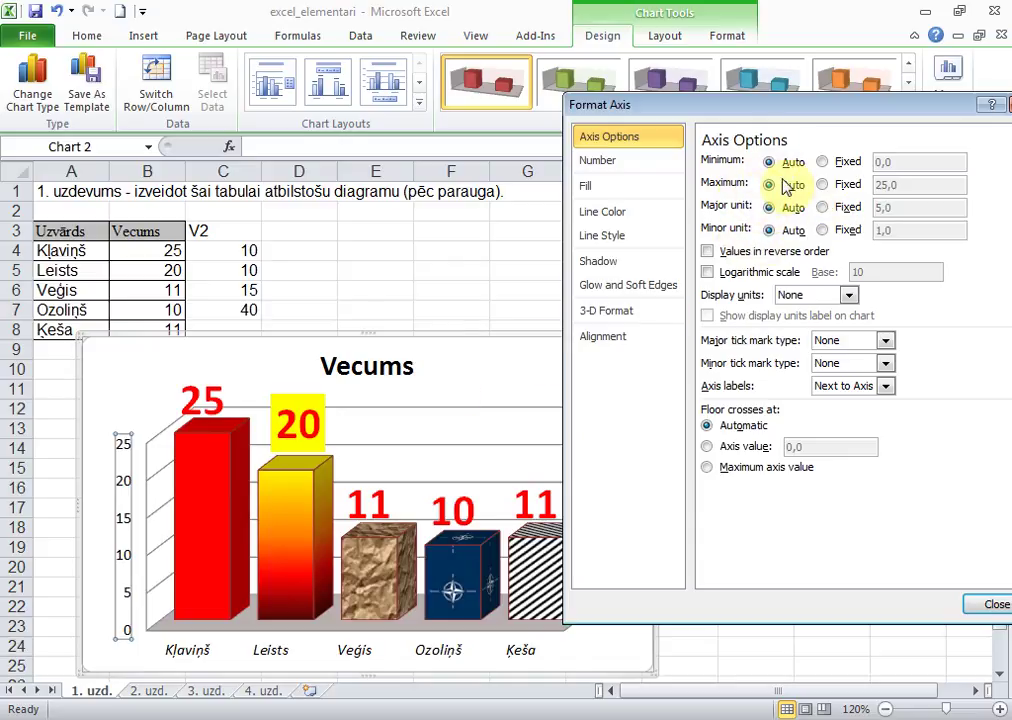
- Fix the value axis maximum at 50 and close Format Axis
{"action": "left_click", "coordinate": [822, 185]}
{"action": "left_click", "coordinate": [922, 186]}
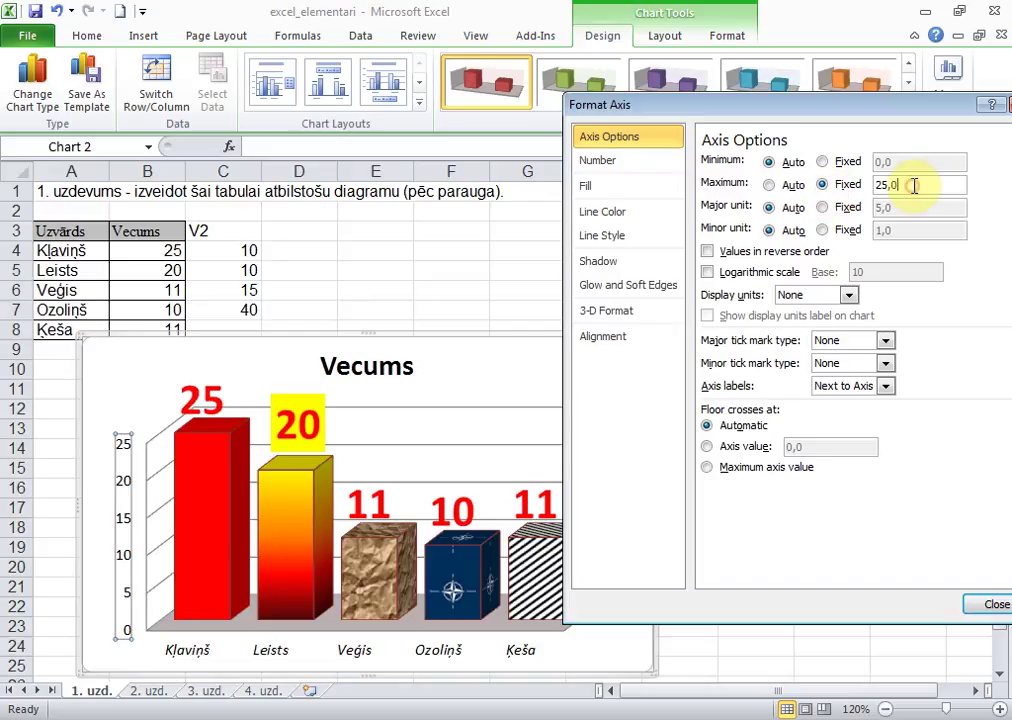
{"action": "double_click", "coordinate": [913, 185]}
{"action": "type", "text": "50"}
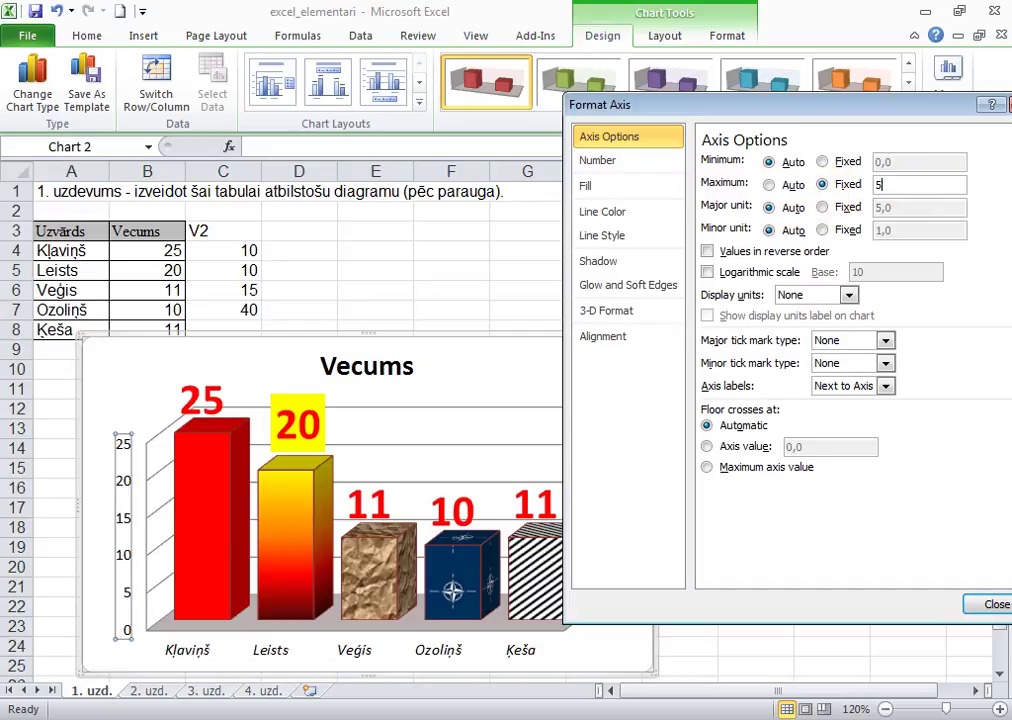
{"action": "left_click", "coordinate": [994, 604]}
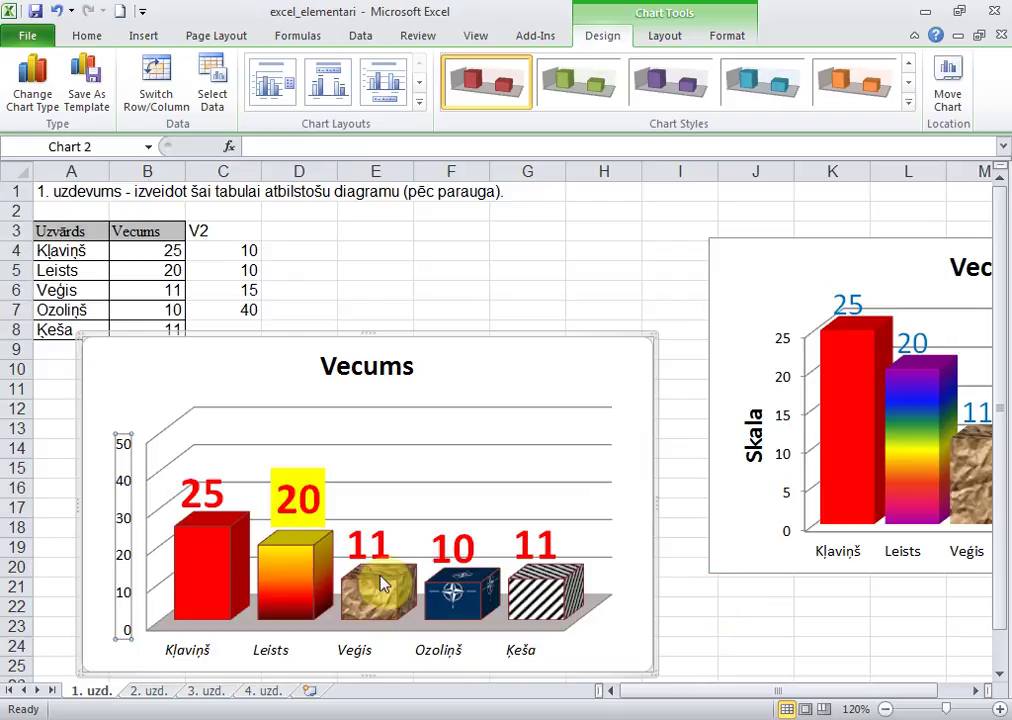
- Fix the value axis minimum at 10 and the maximum at 25
{"action": "double_click", "coordinate": [124, 527]}
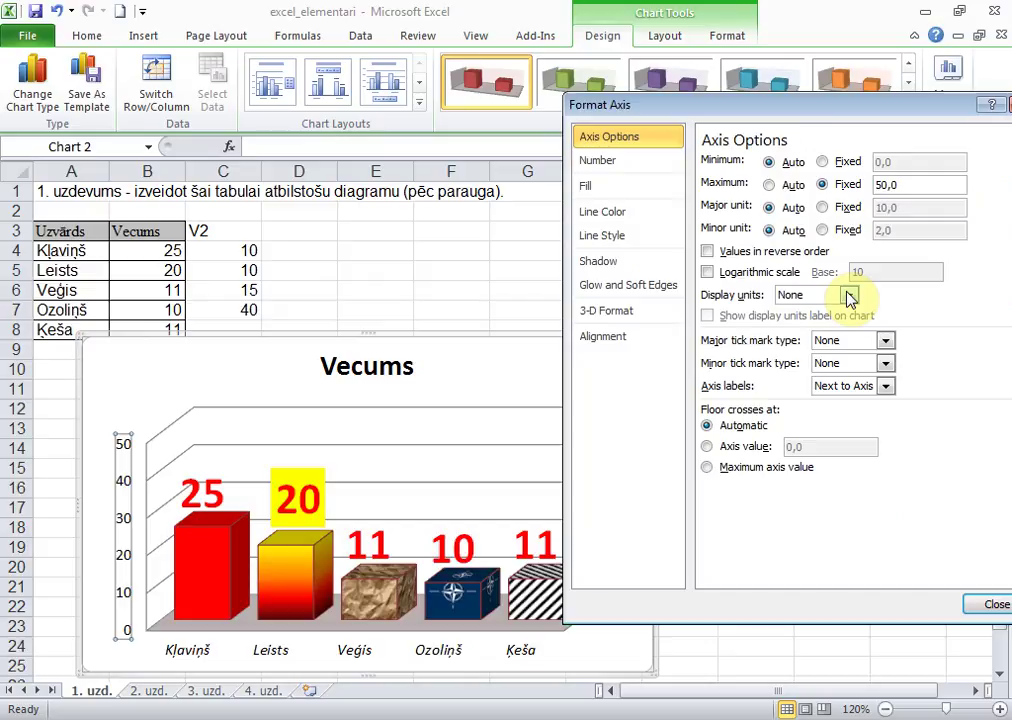
{"action": "left_click", "coordinate": [822, 163]}
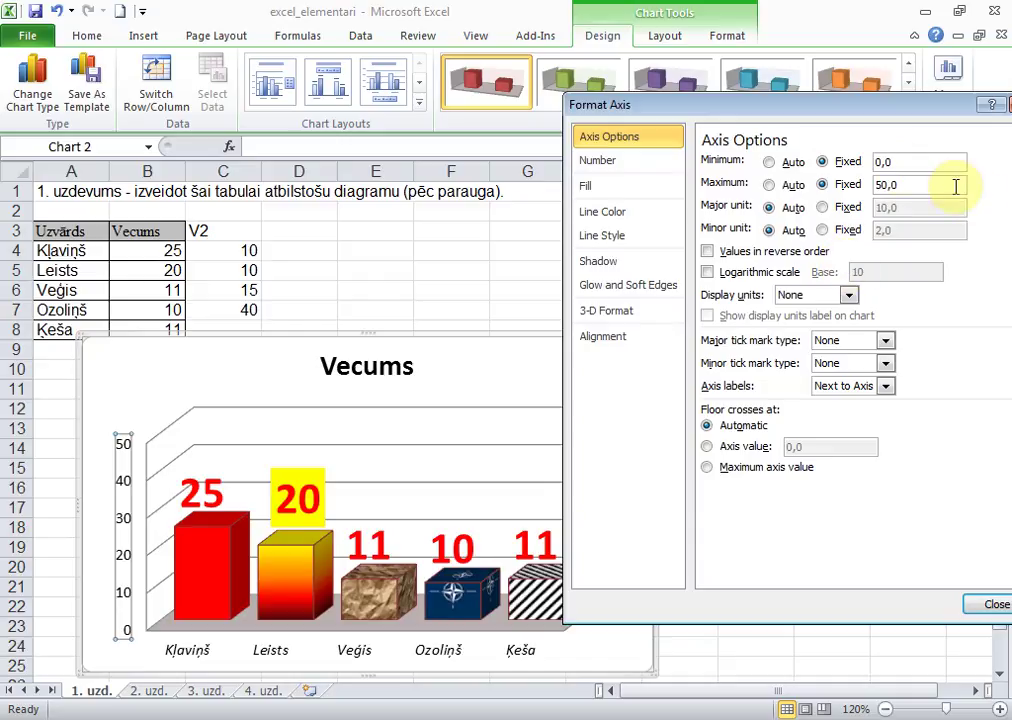
{"action": "key", "text": "BackSpace"}
{"action": "key", "text": "BackSpace"}
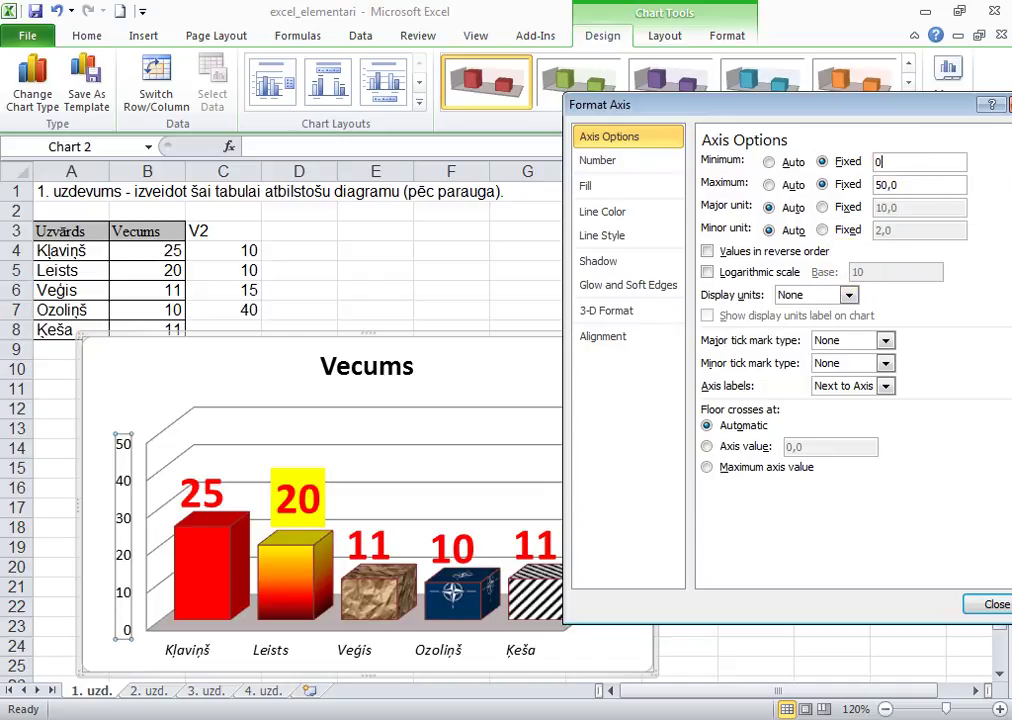
{"action": "key", "text": "BackSpace"}
{"action": "type", "text": "10"}
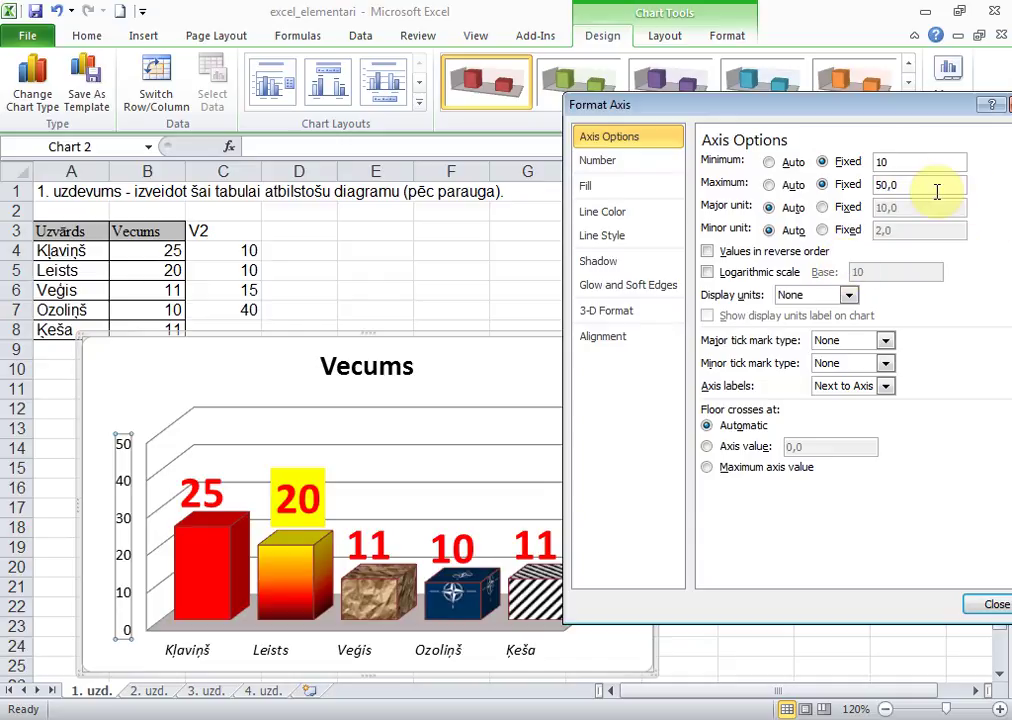
{"action": "left_click", "coordinate": [928, 183]}
{"action": "key", "text": "BackSpace"}
{"action": "key", "text": "BackSpace"}
{"action": "key", "text": "BackSpace"}
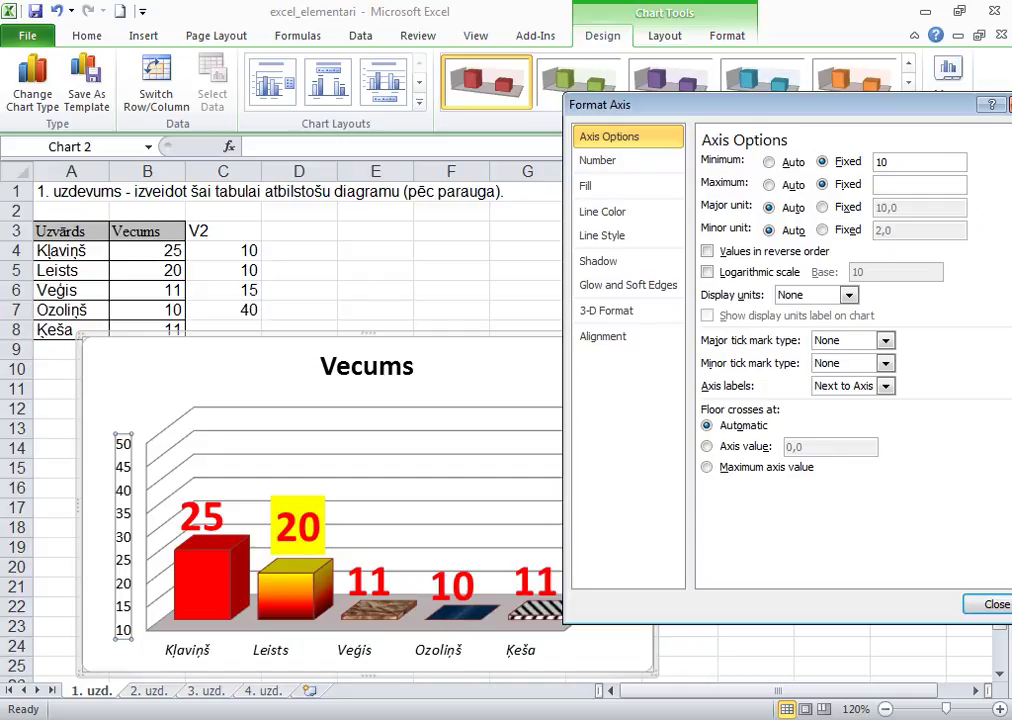
{"action": "type", "text": "25"}
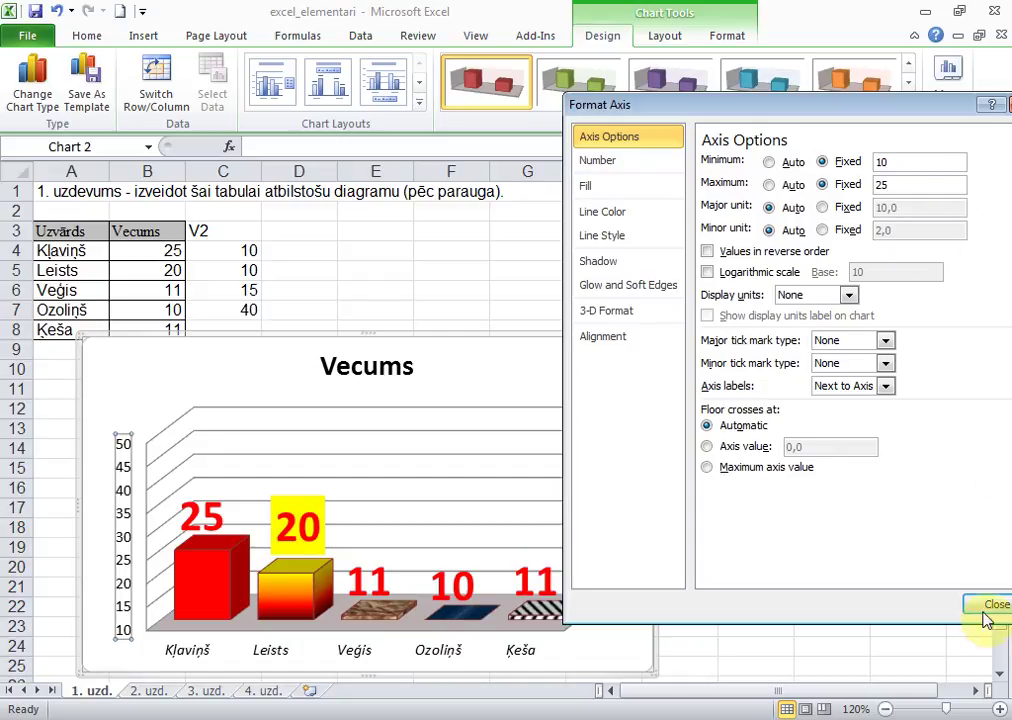
{"action": "left_click", "coordinate": [985, 605]}
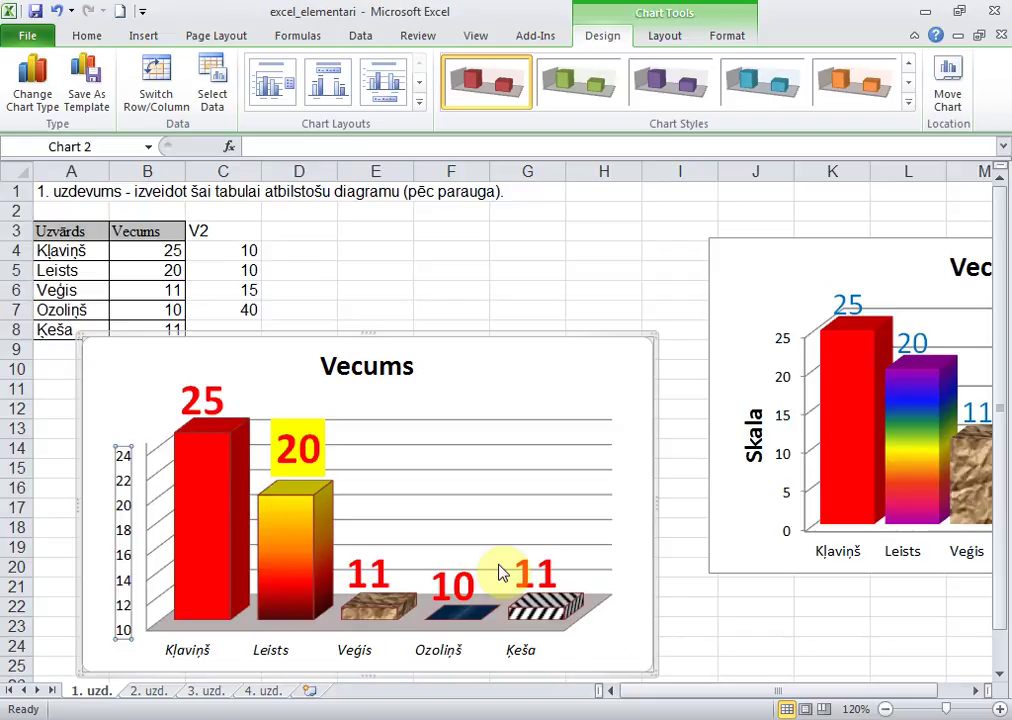
- Fix the value axis minor unit at 0,5, leaving the major unit automatic
{"action": "double_click", "coordinate": [125, 492]}
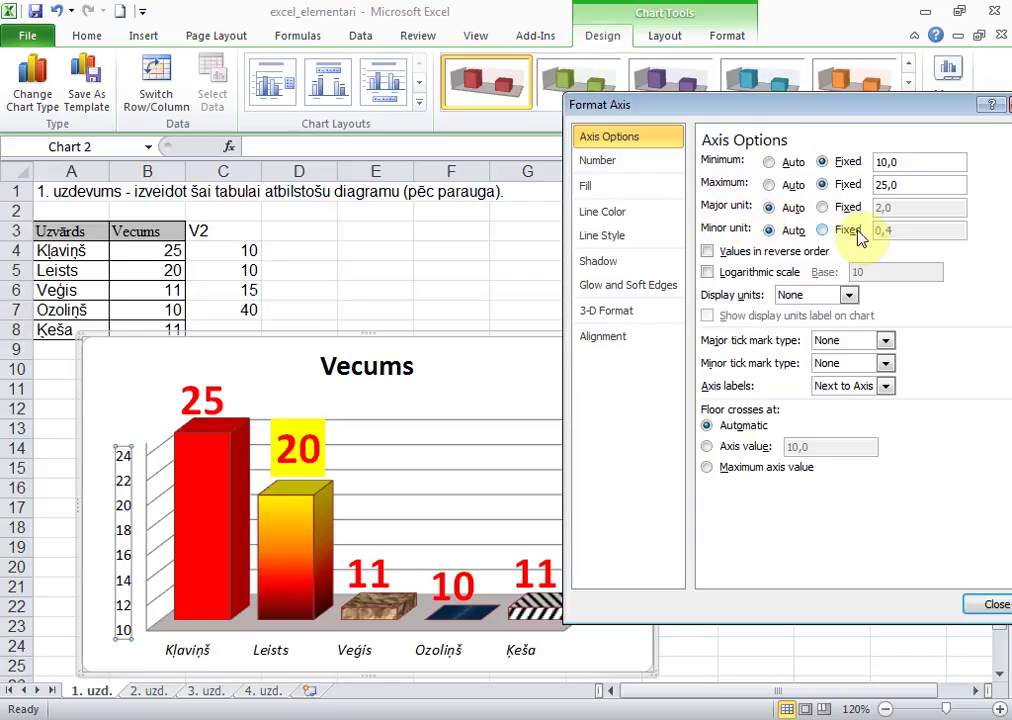
{"action": "left_click", "coordinate": [823, 209]}
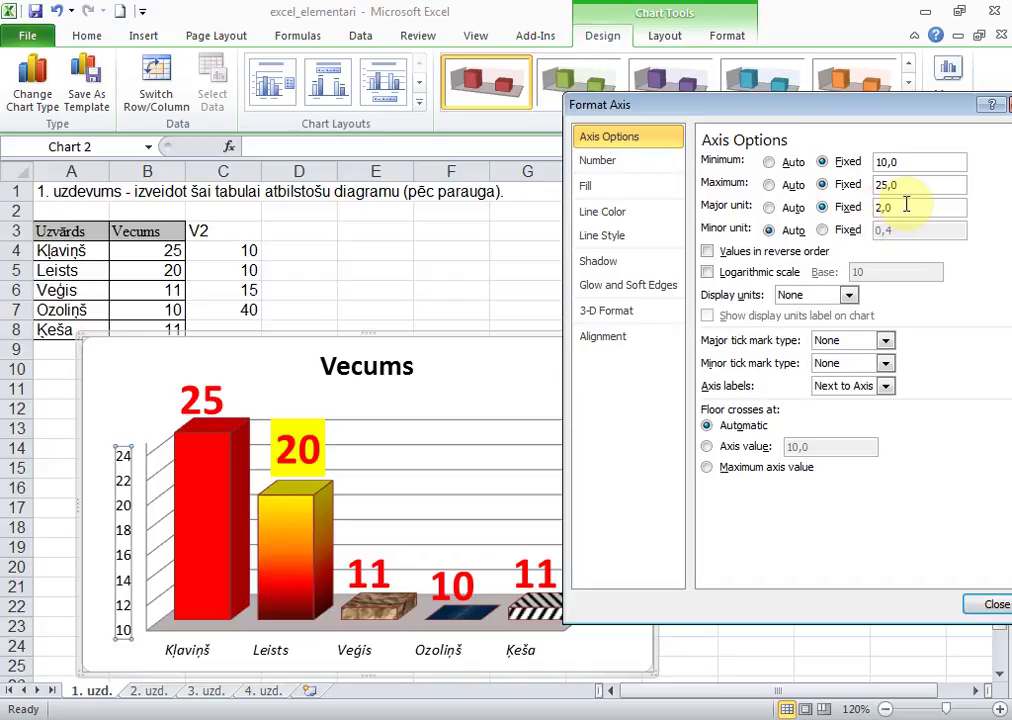
{"action": "left_click", "coordinate": [769, 207]}
{"action": "left_click", "coordinate": [823, 231]}
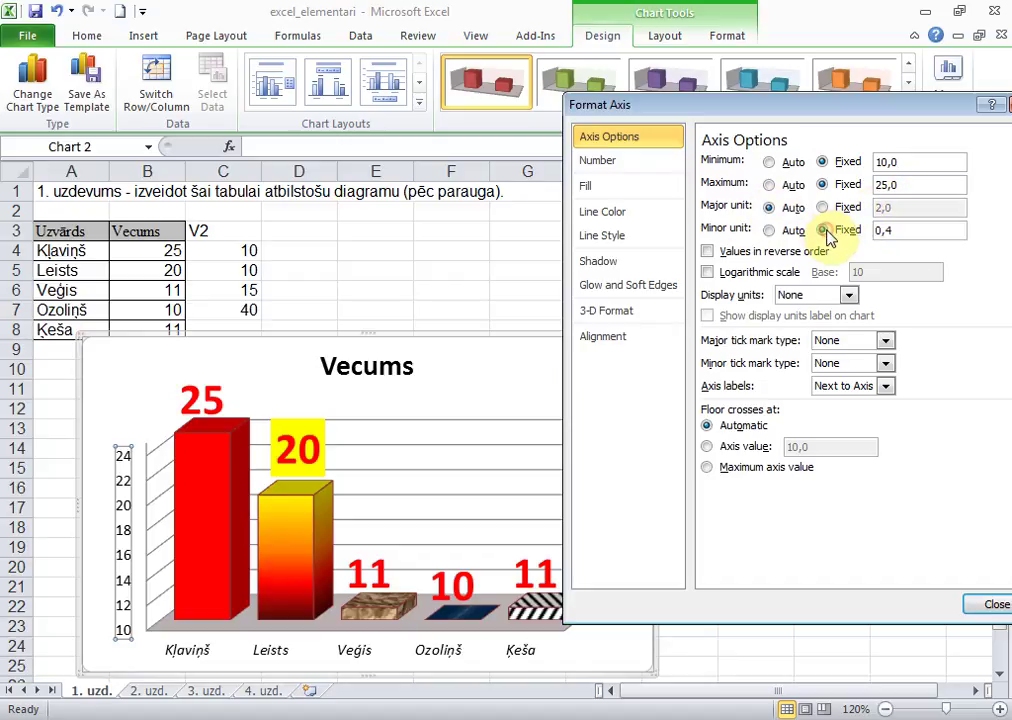
{"action": "left_click", "coordinate": [904, 228]}
{"action": "key", "text": "BackSpace"}
{"action": "type", "text": "5"}
{"action": "left_click", "coordinate": [996, 604]}
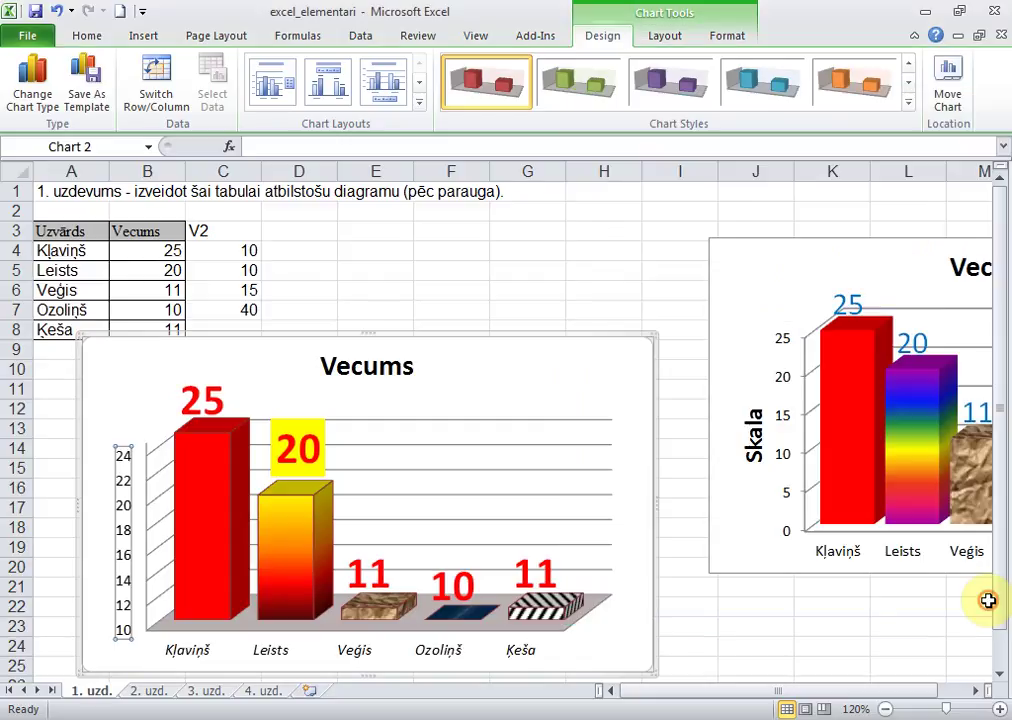
{"action": "left_click", "coordinate": [664, 35]}
{"action": "left_click", "coordinate": [586, 108]}
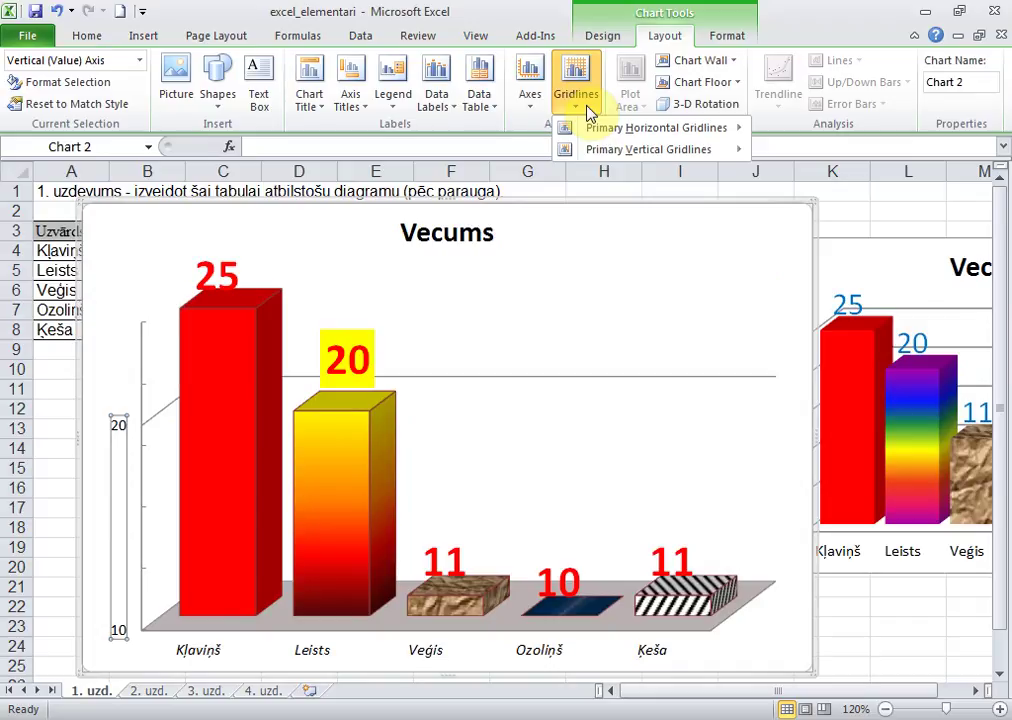
- Add minor horizontal gridlines to the Vecums chart and reopen the value axis formatting
{"action": "mouse_move", "coordinate": [603, 132]}
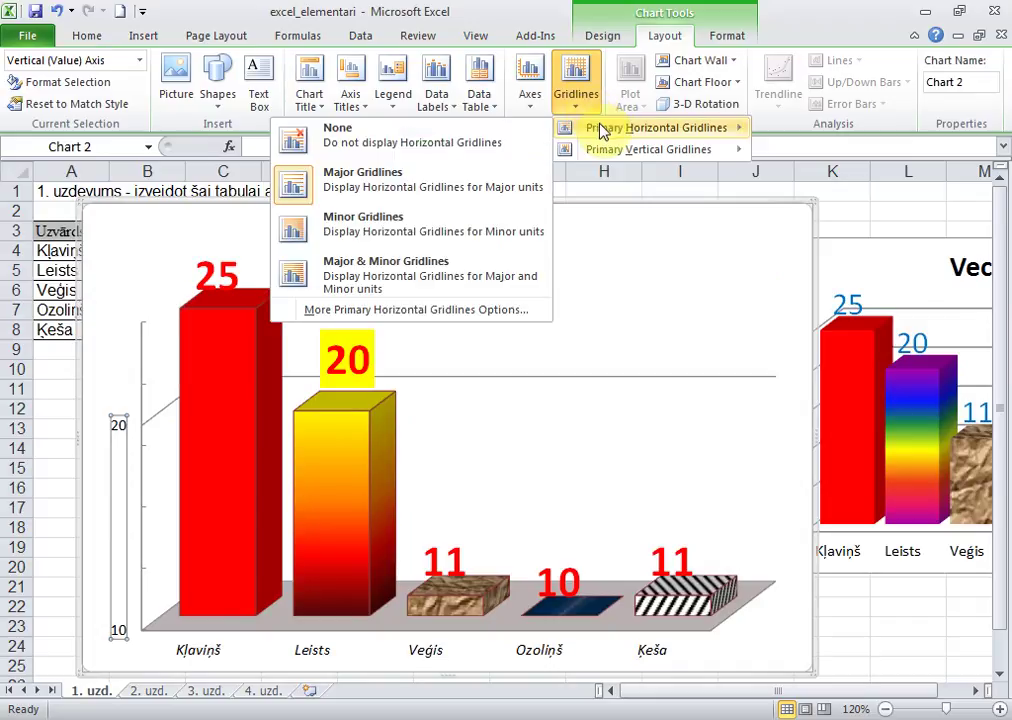
{"action": "left_click", "coordinate": [456, 232]}
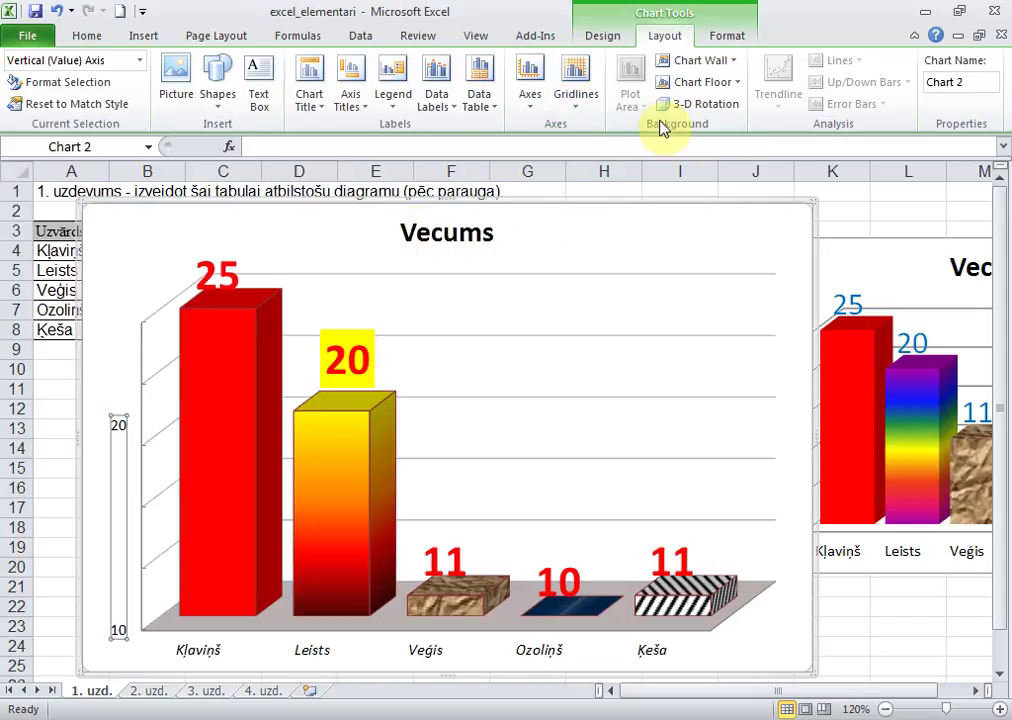
{"action": "left_click", "coordinate": [588, 110]}
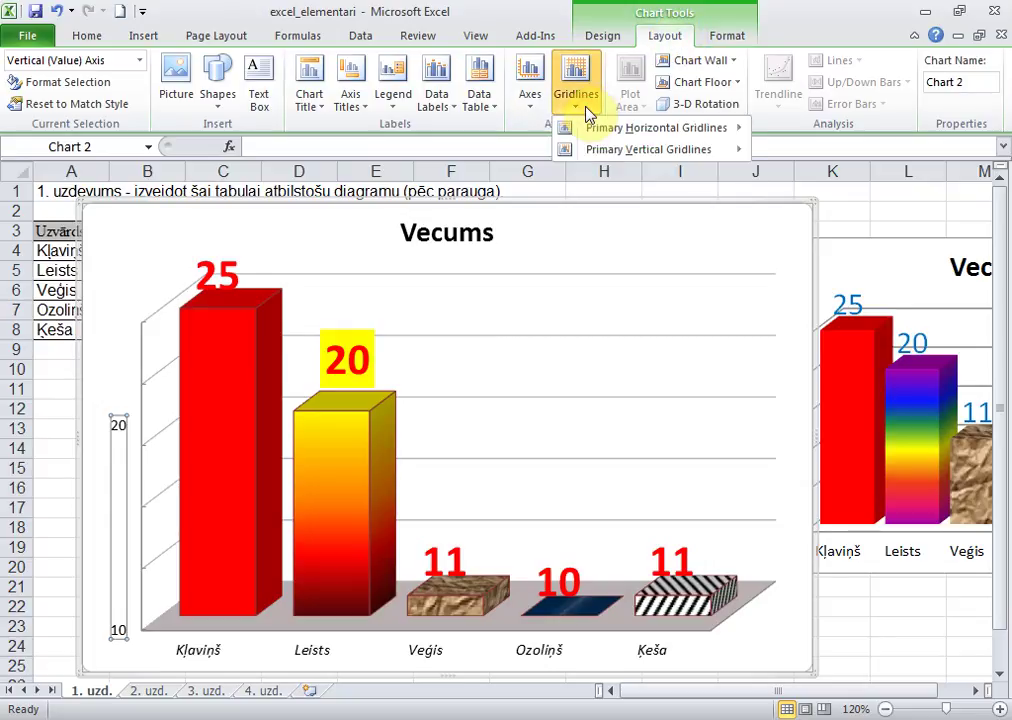
{"action": "left_click", "coordinate": [124, 426]}
{"action": "double_click", "coordinate": [118, 428]}
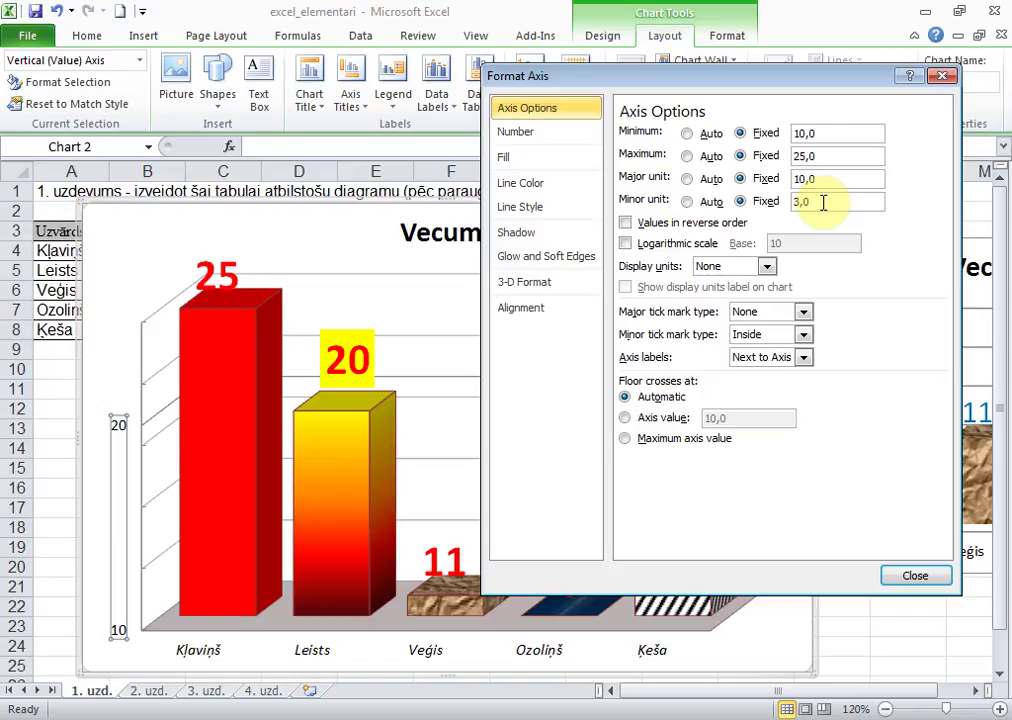
- Change the value axis minor unit from 3,0 to 1 and close Format Axis
{"action": "double_click", "coordinate": [823, 201]}
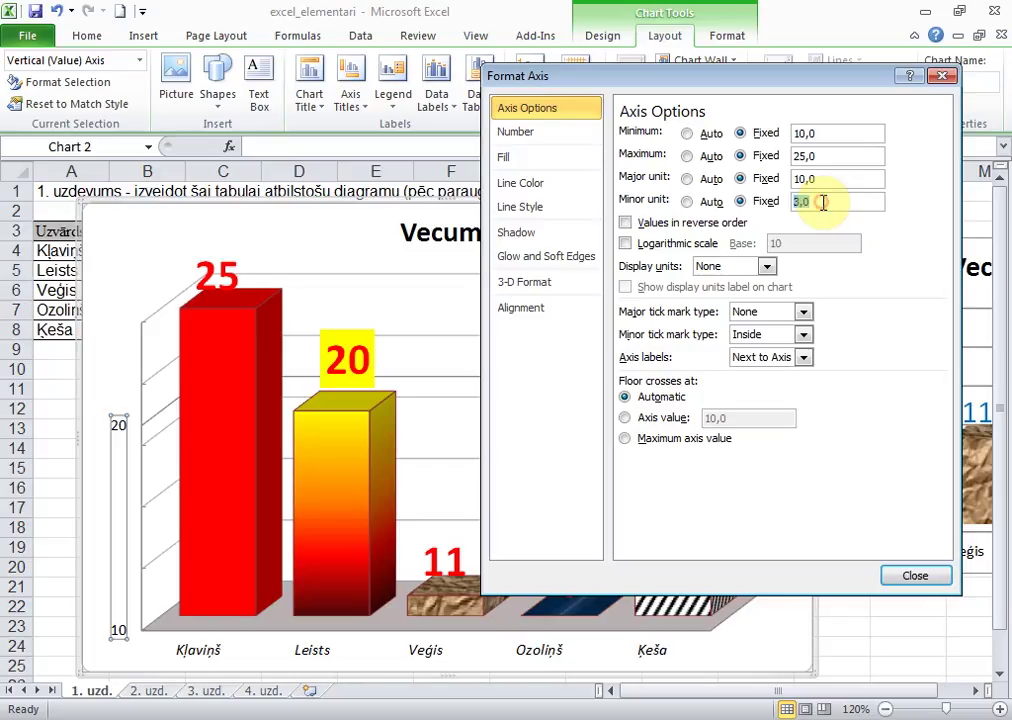
{"action": "type", "text": "1"}
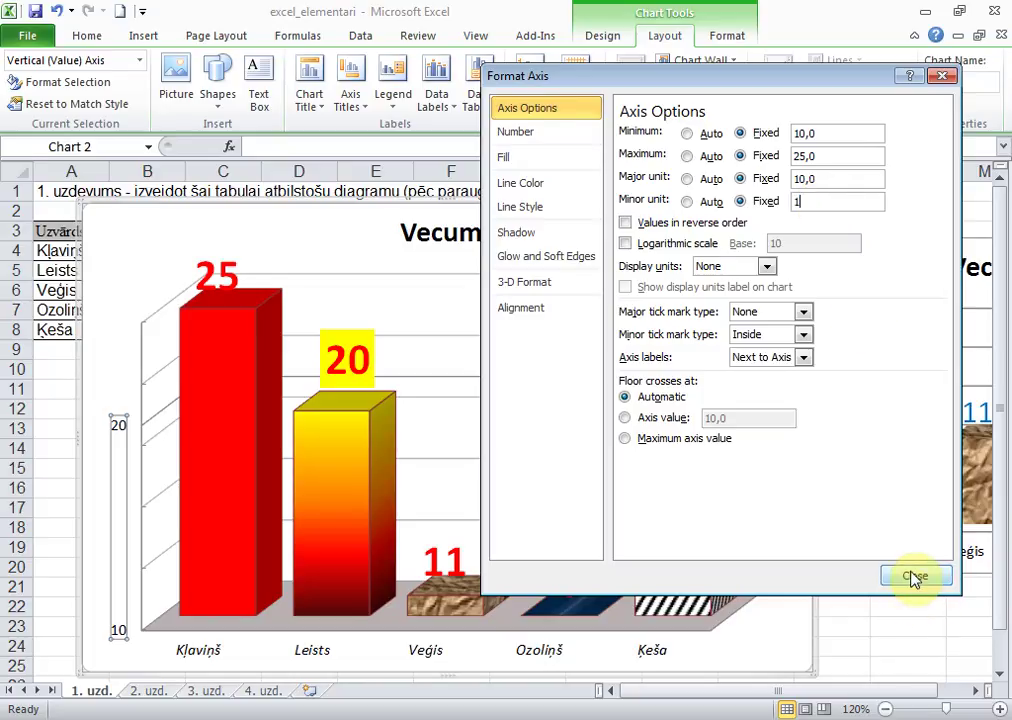
{"action": "left_click", "coordinate": [913, 576]}
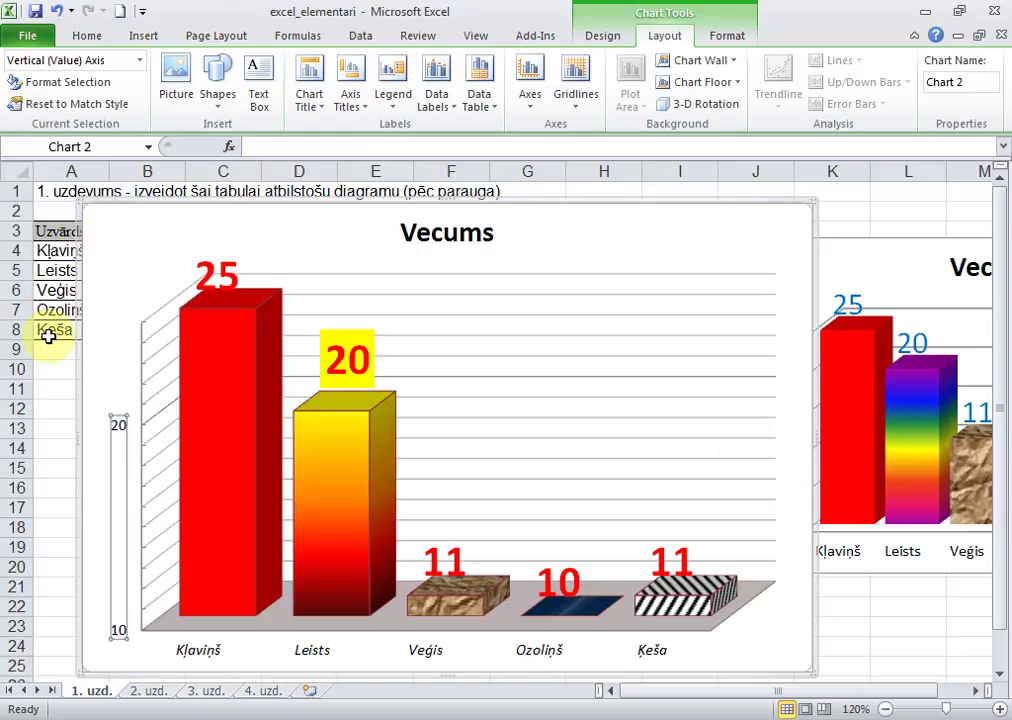
{"action": "left_click", "coordinate": [48, 337]}
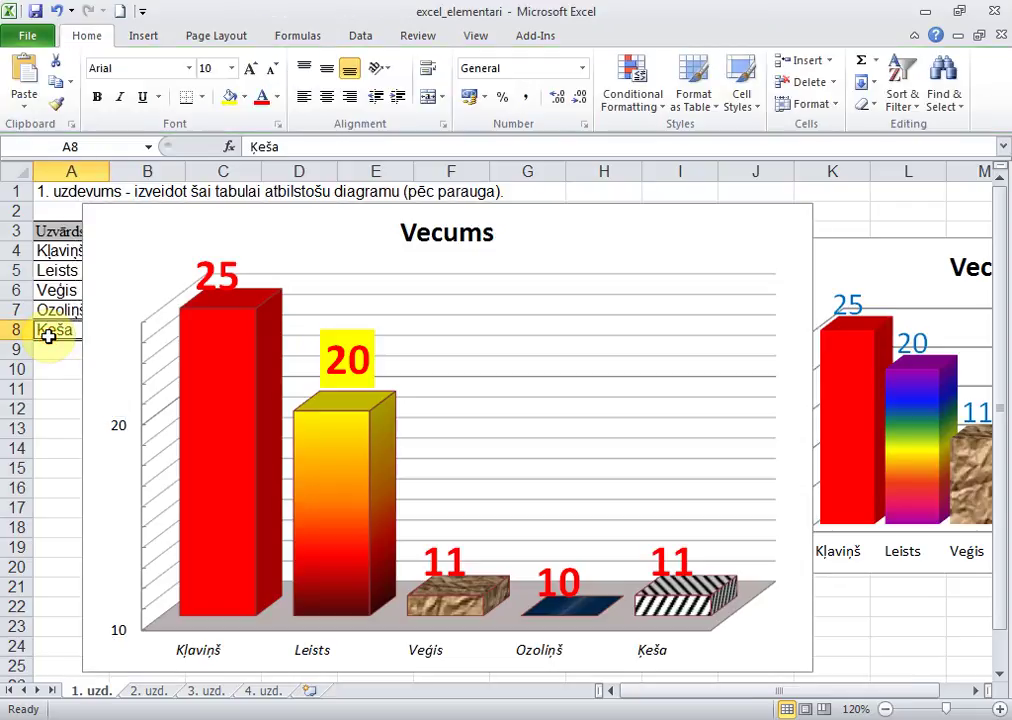
{"action": "left_click", "coordinate": [58, 386]}
{"action": "key", "text": "ctrl+p"}
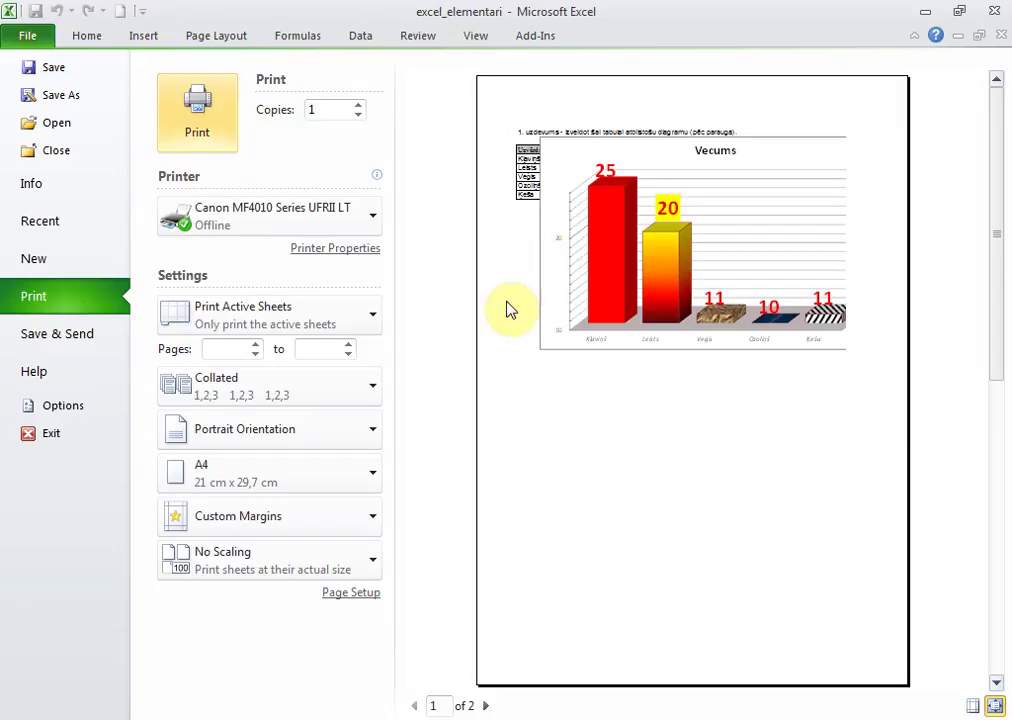
{"action": "left_click", "coordinate": [84, 35]}
{"action": "left_click", "coordinate": [113, 287]}
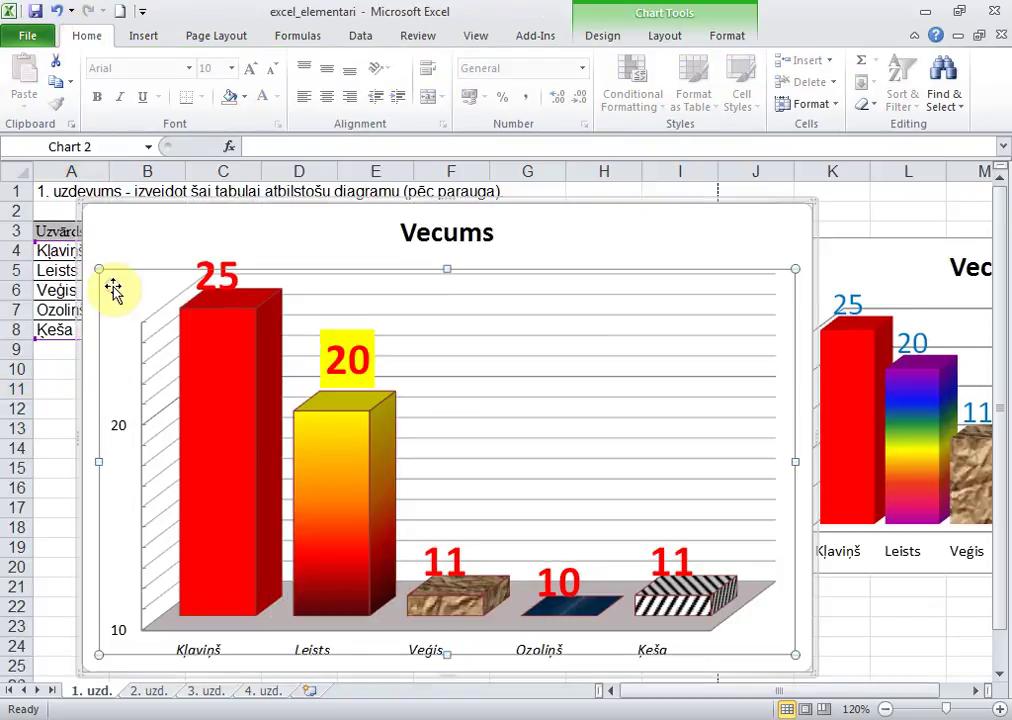
{"action": "left_click", "coordinate": [132, 252]}
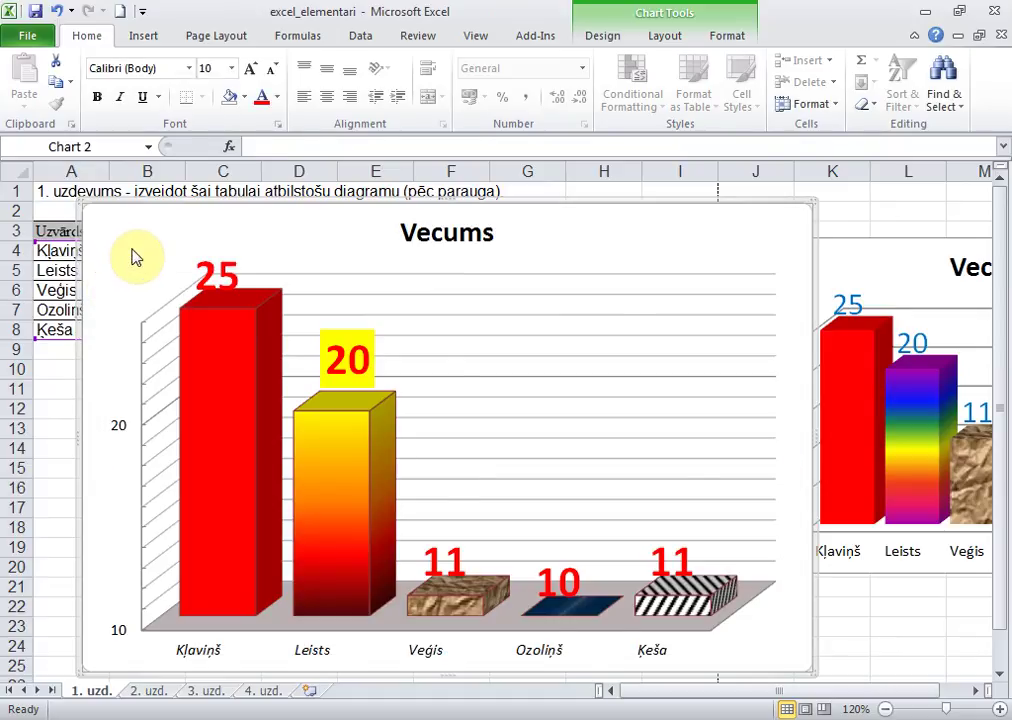
{"action": "key", "text": "ctrl+p"}
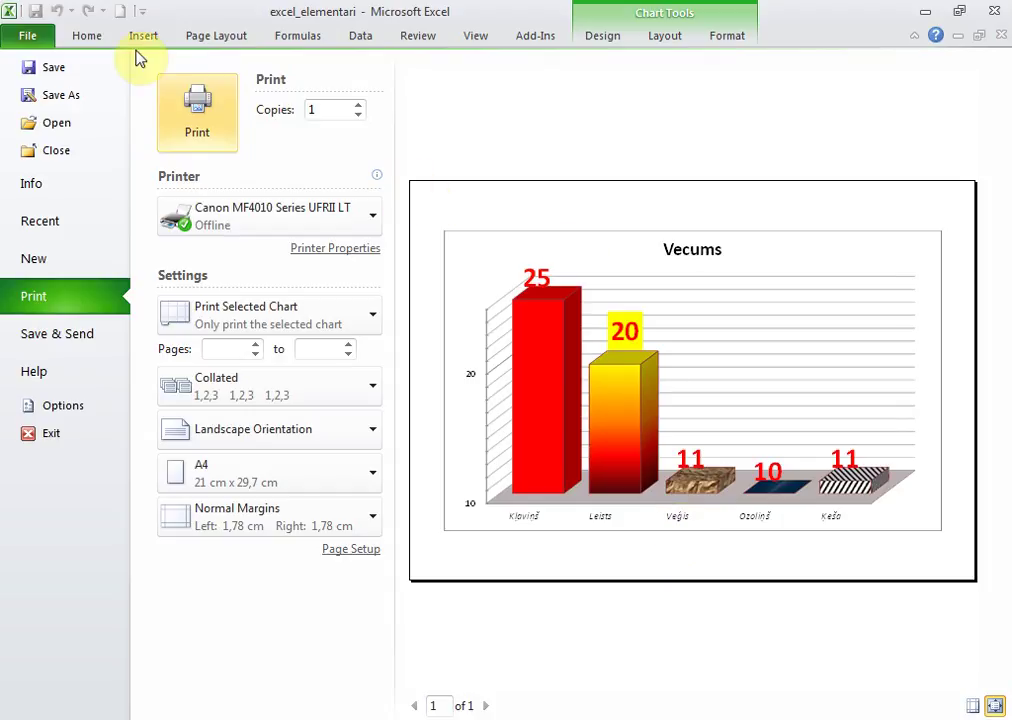
{"action": "left_click", "coordinate": [88, 38]}
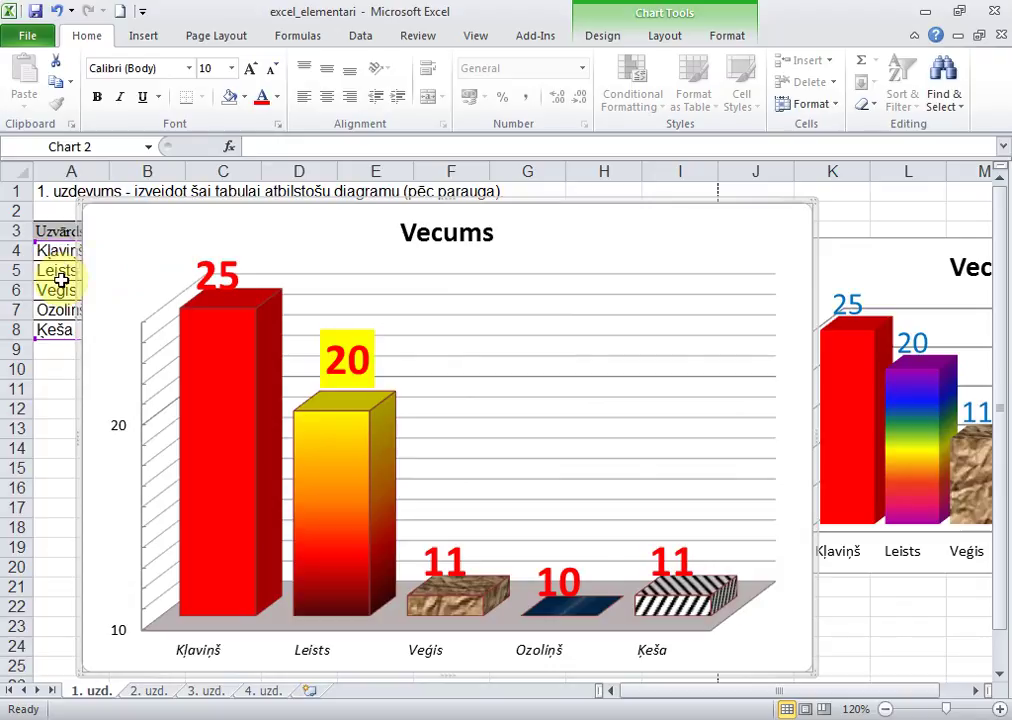
{"action": "left_click", "coordinate": [62, 396]}
{"action": "left_click", "coordinate": [131, 252]}
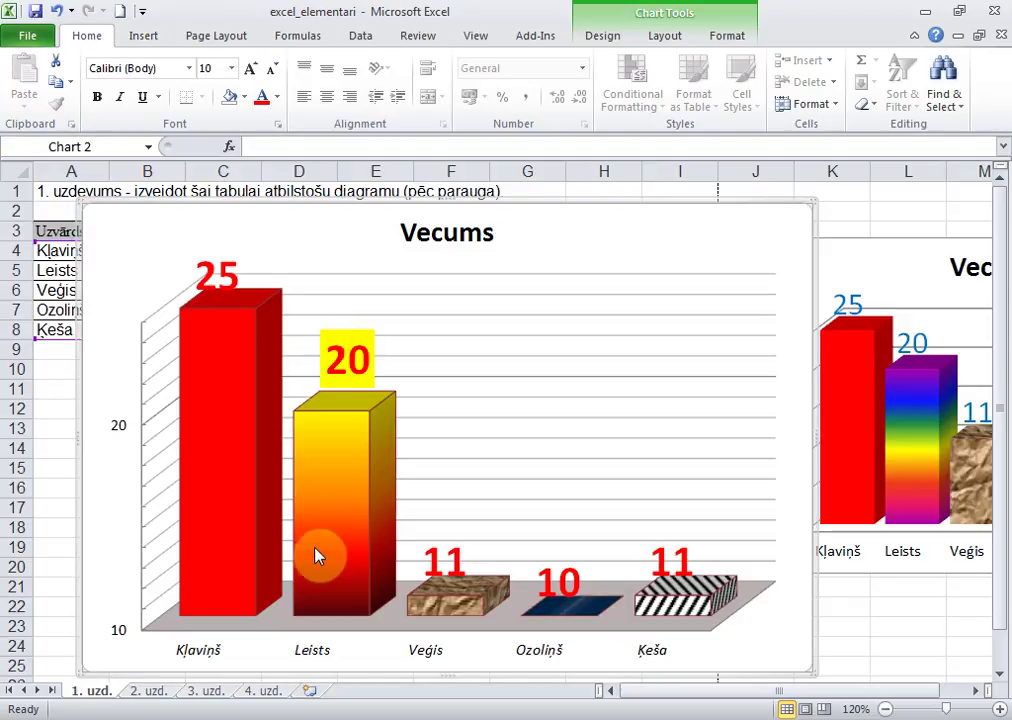
- On sheet 3. uzd., place the sample picture beside the table, zoom to 120%, and select A5
{"action": "left_click", "coordinate": [205, 691]}
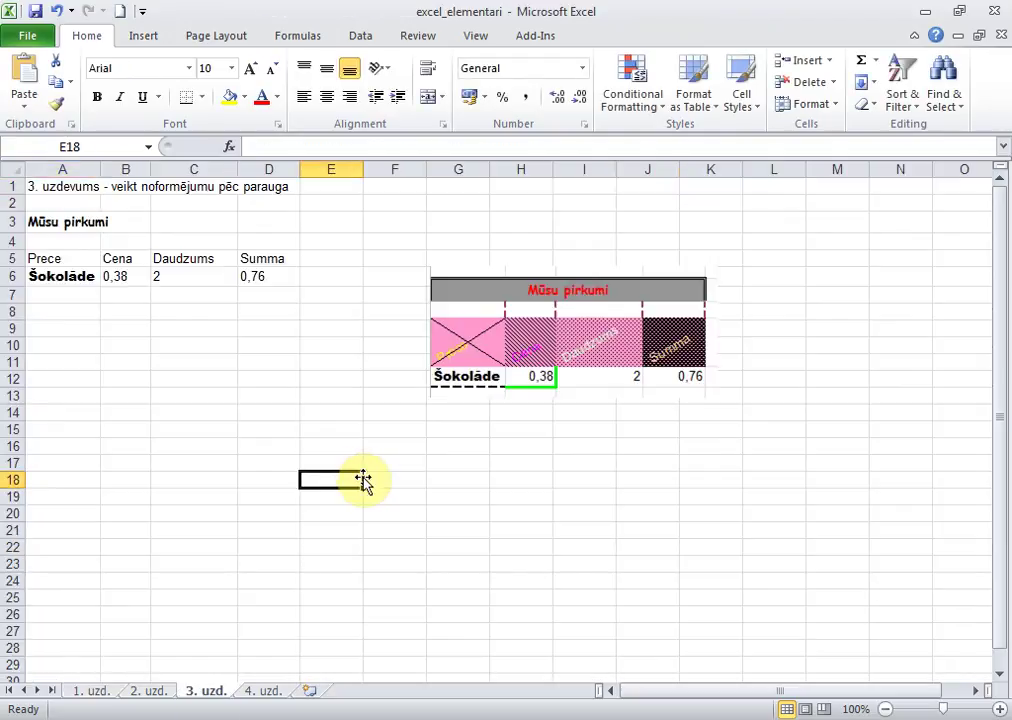
{"action": "left_click", "coordinate": [535, 289]}
{"action": "left_click_drag", "start_coordinate": [598, 325], "coordinate": [600, 330]}
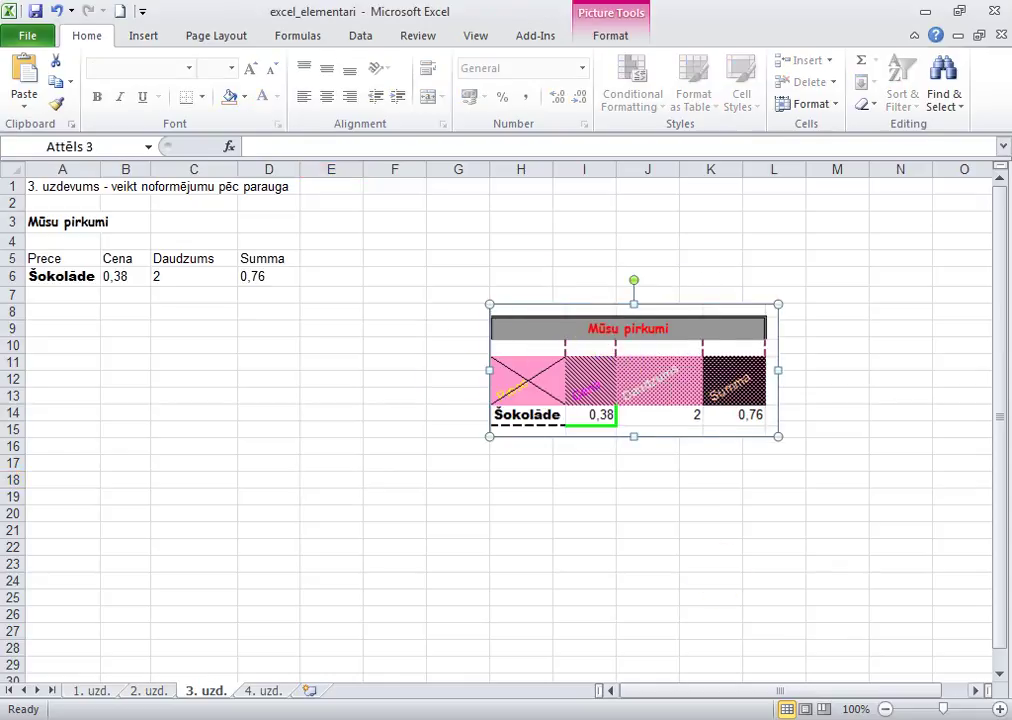
{"action": "left_click", "coordinate": [999, 709]}
{"action": "left_click", "coordinate": [1000, 709]}
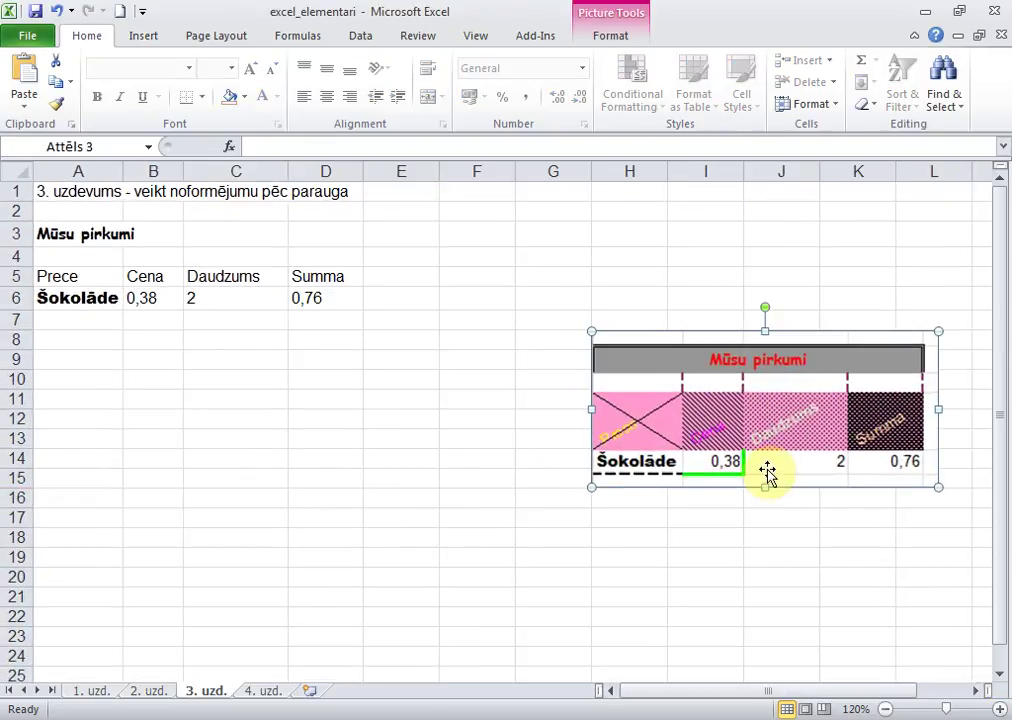
{"action": "left_click_drag", "start_coordinate": [683, 359], "coordinate": [611, 231]}
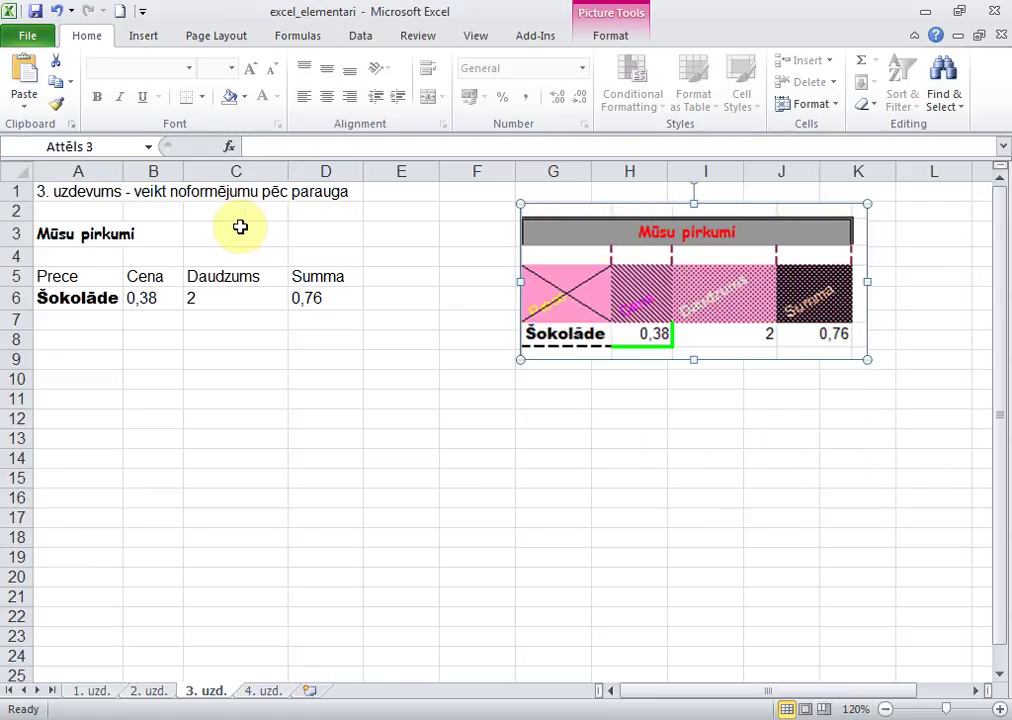
{"action": "left_click", "coordinate": [117, 249]}
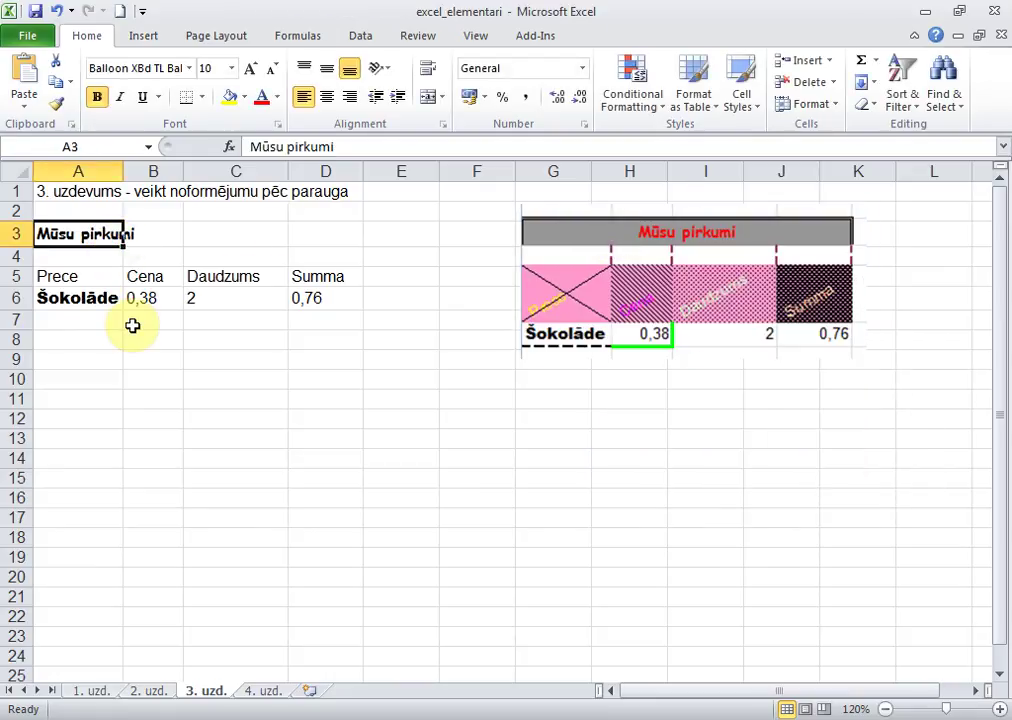
{"action": "key", "text": "Down"}
{"action": "key", "text": "Down"}
{"action": "key", "text": "Down"}
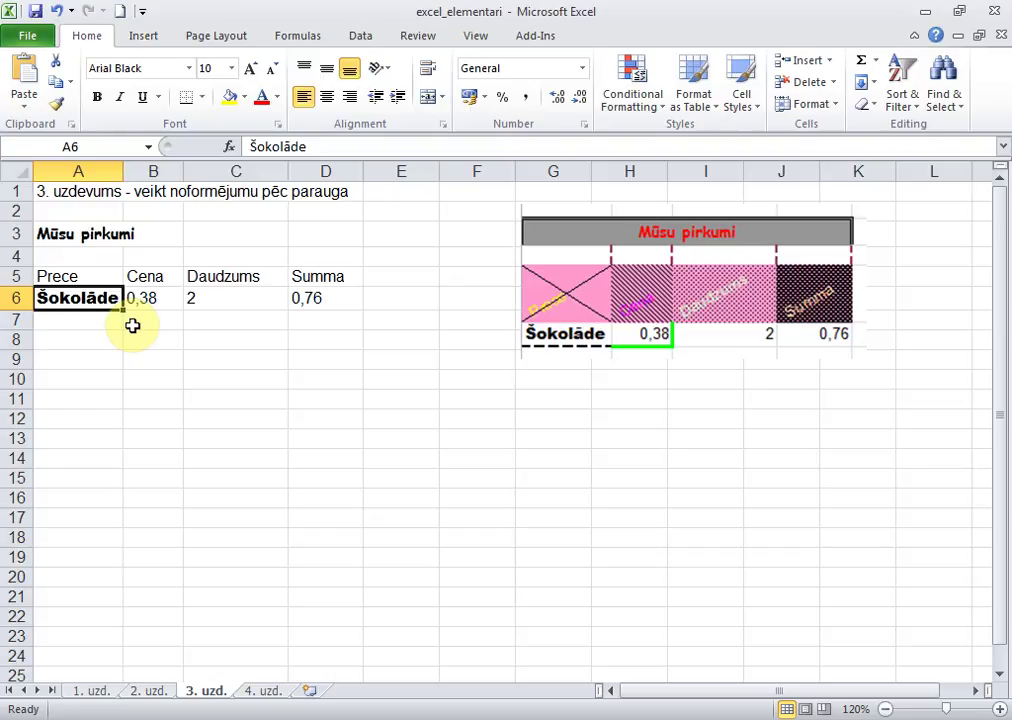
{"action": "key", "text": "Up"}
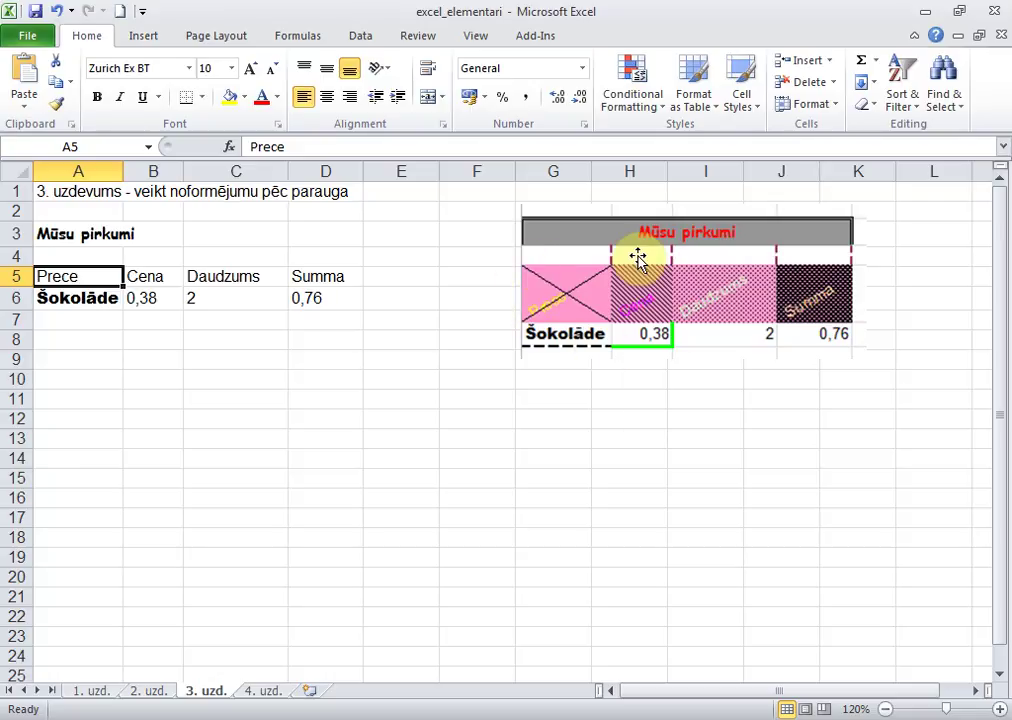
- Check the Borders choices without applying one, then open the context menu for Prece cell A5
{"action": "left_click", "coordinate": [201, 97]}
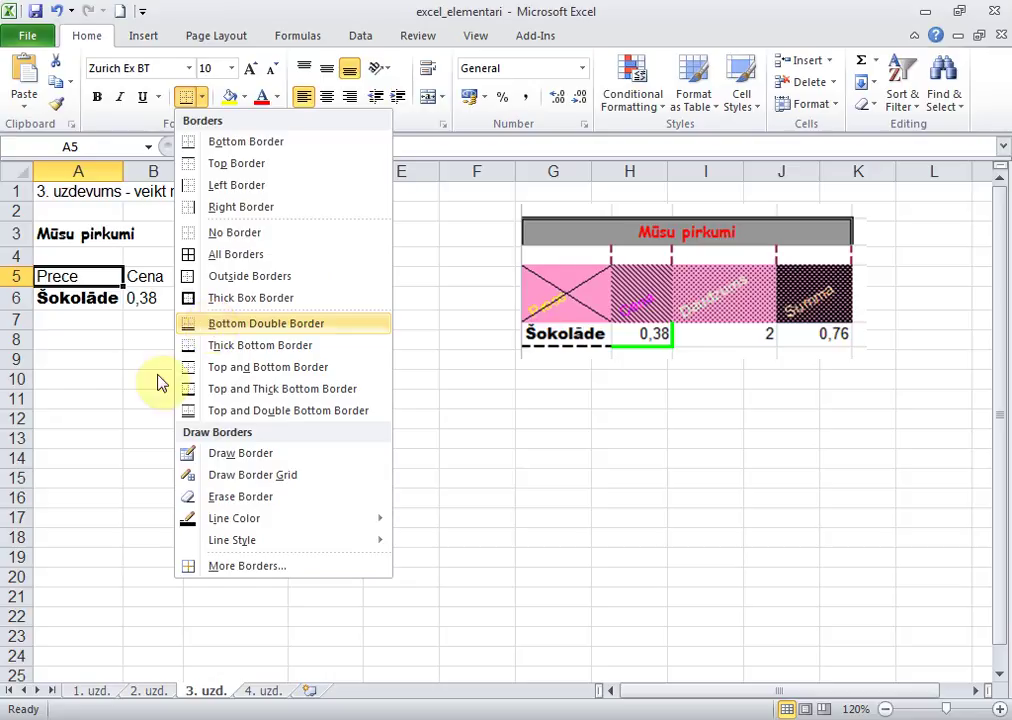
{"action": "left_click", "coordinate": [94, 472]}
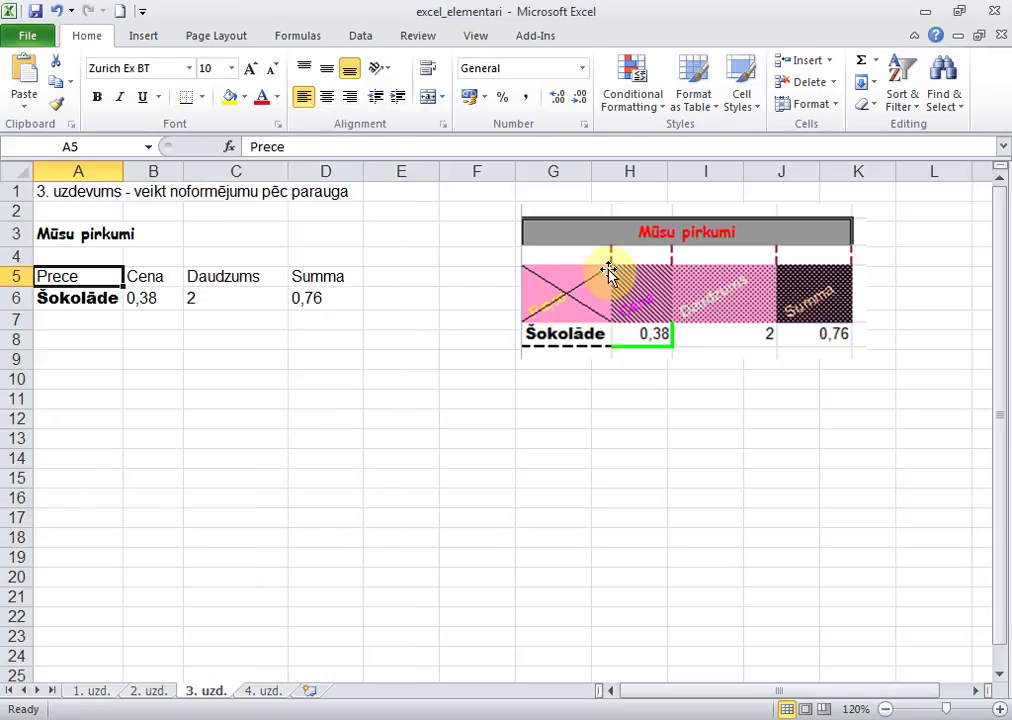
{"action": "right_click", "coordinate": [103, 276]}
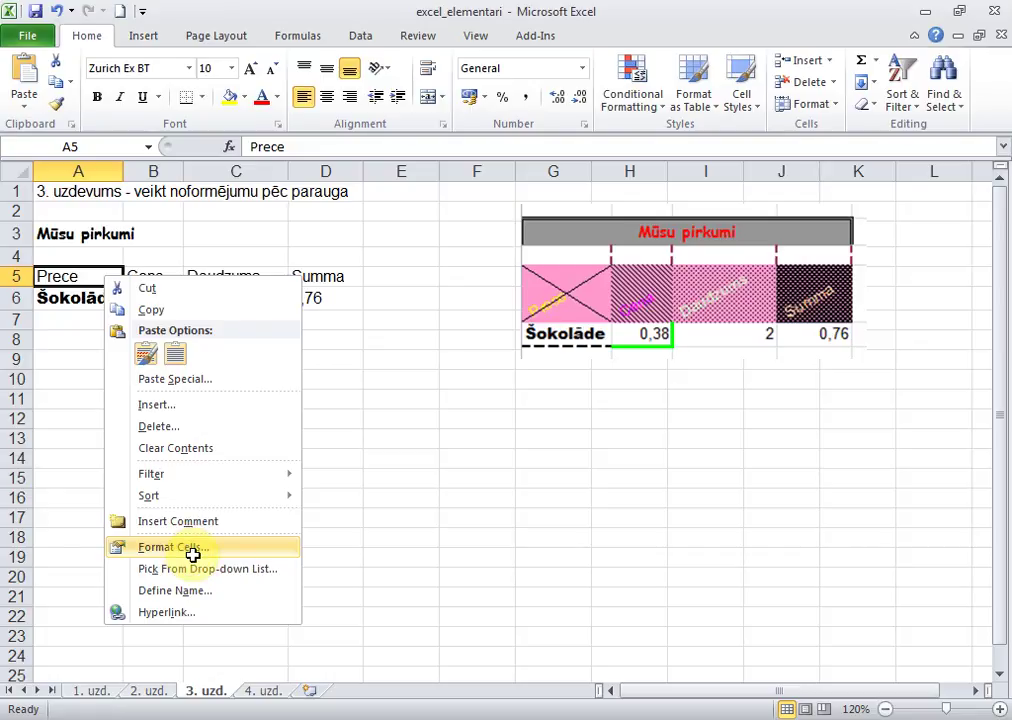
- In Format Cells for A5, keep the General number format and rotate the text to 45 degrees
{"action": "left_click", "coordinate": [192, 553]}
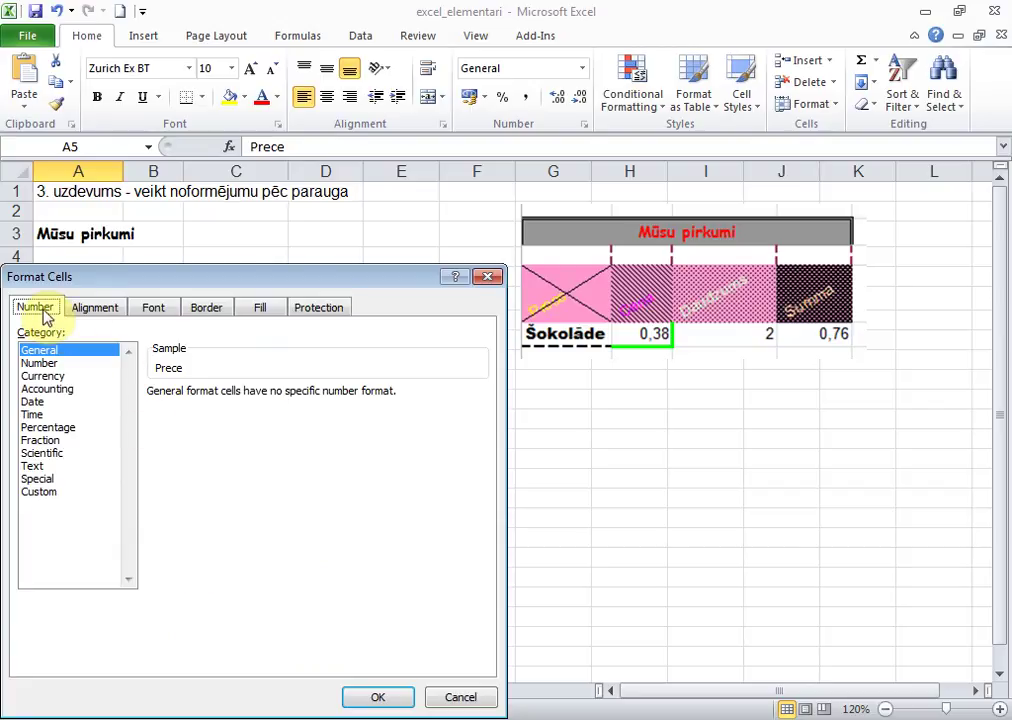
{"action": "left_click", "coordinate": [55, 363]}
{"action": "left_click", "coordinate": [60, 388]}
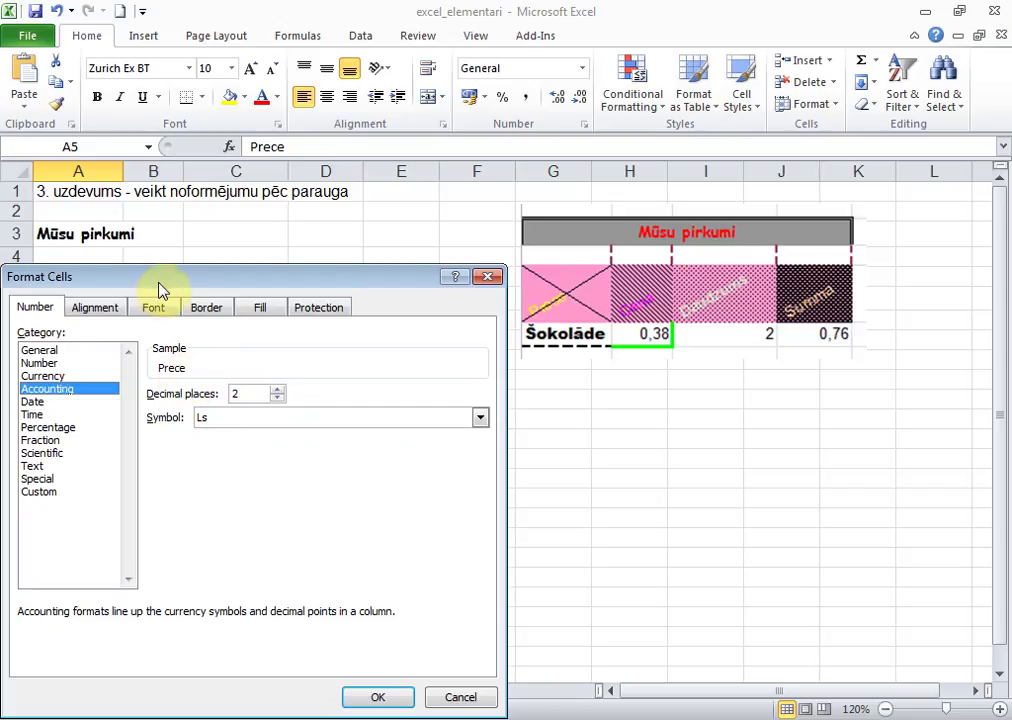
{"action": "left_click_drag", "start_coordinate": [154, 278], "coordinate": [200, 346]}
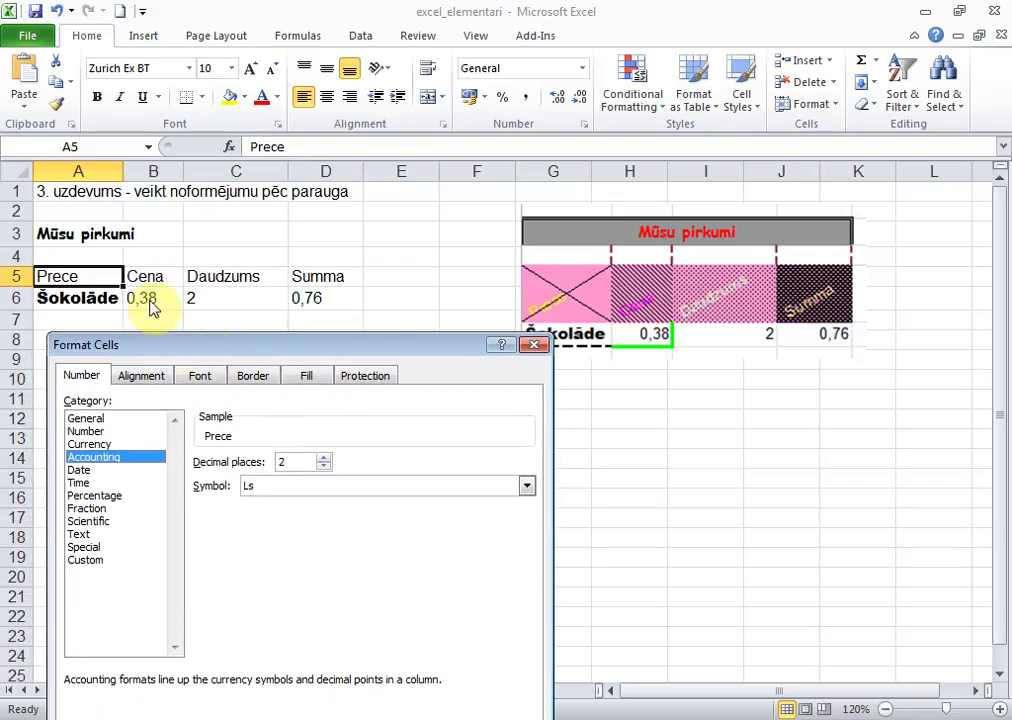
{"action": "left_click", "coordinate": [128, 482]}
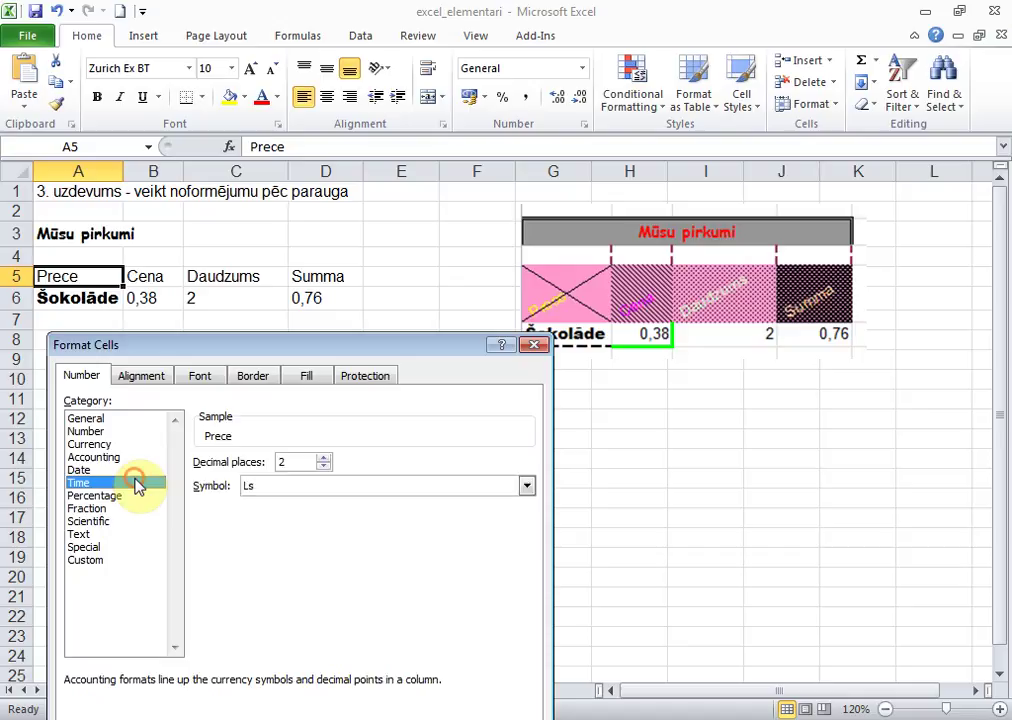
{"action": "left_click", "coordinate": [115, 419]}
{"action": "left_click", "coordinate": [145, 380]}
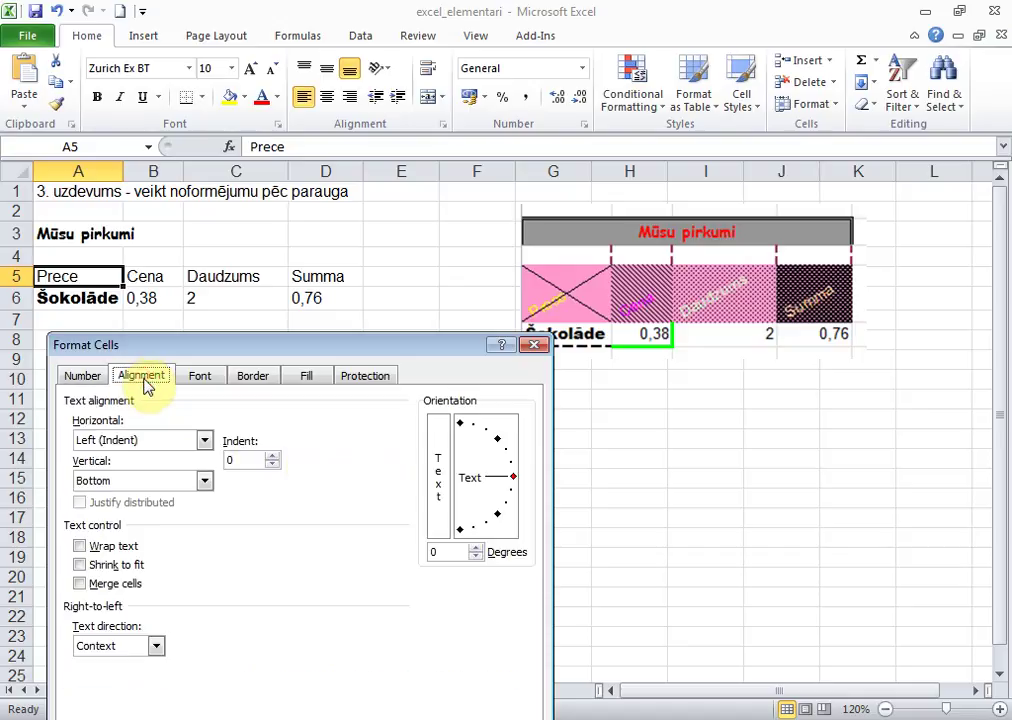
{"action": "left_click", "coordinate": [498, 442]}
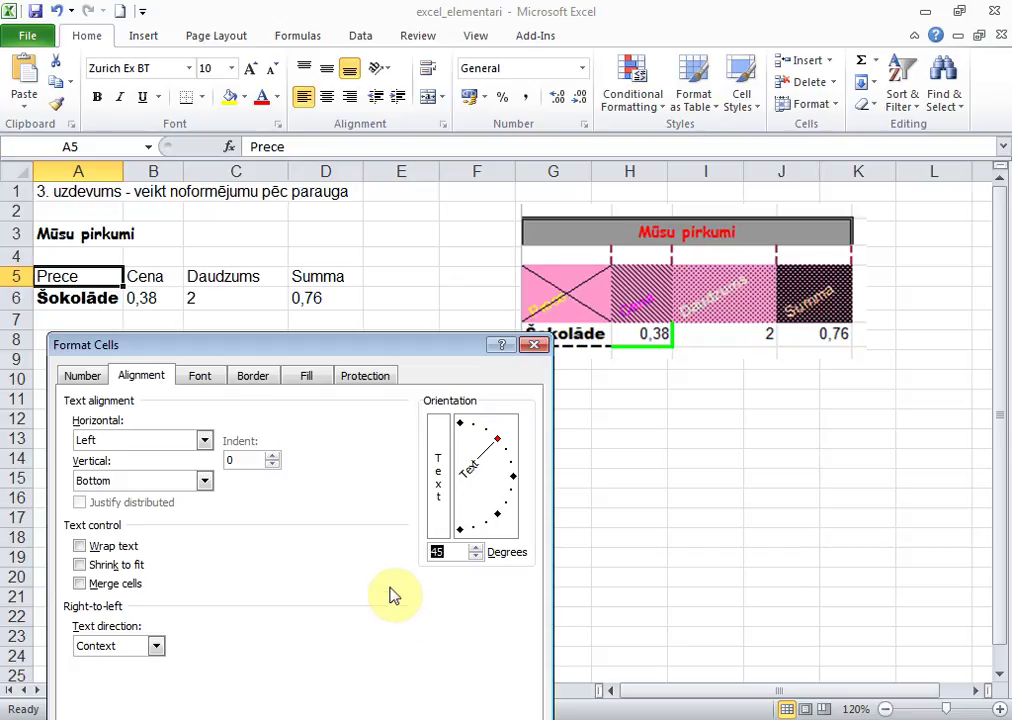
- Make the Prece header's font colour yellow in Format Cells
{"action": "left_click", "coordinate": [201, 376]}
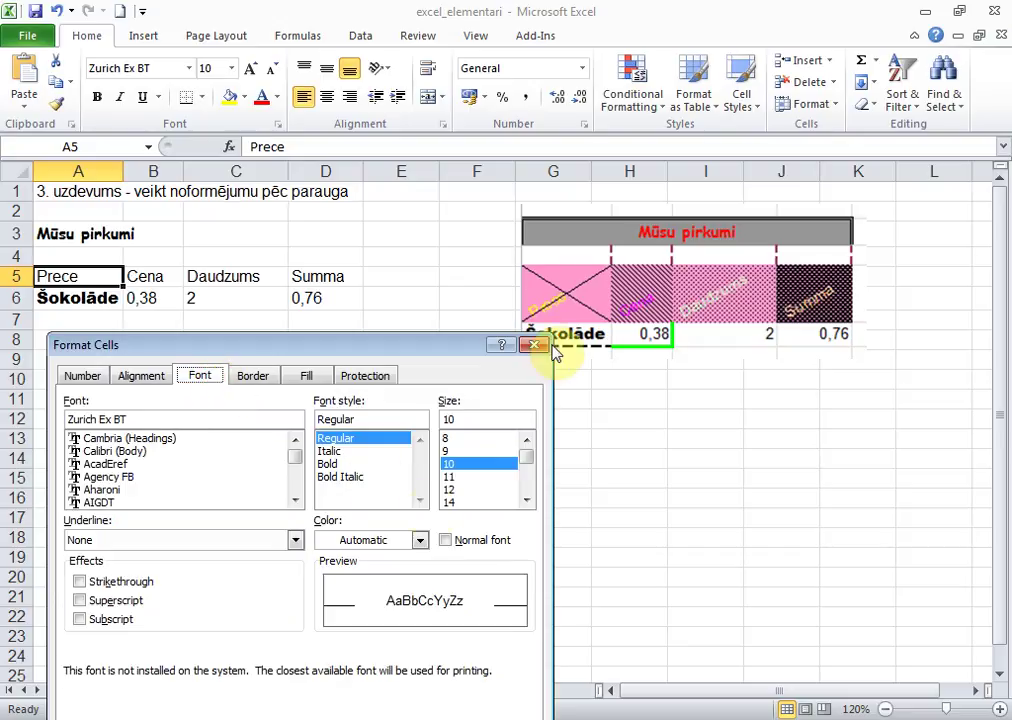
{"action": "left_click", "coordinate": [396, 542]}
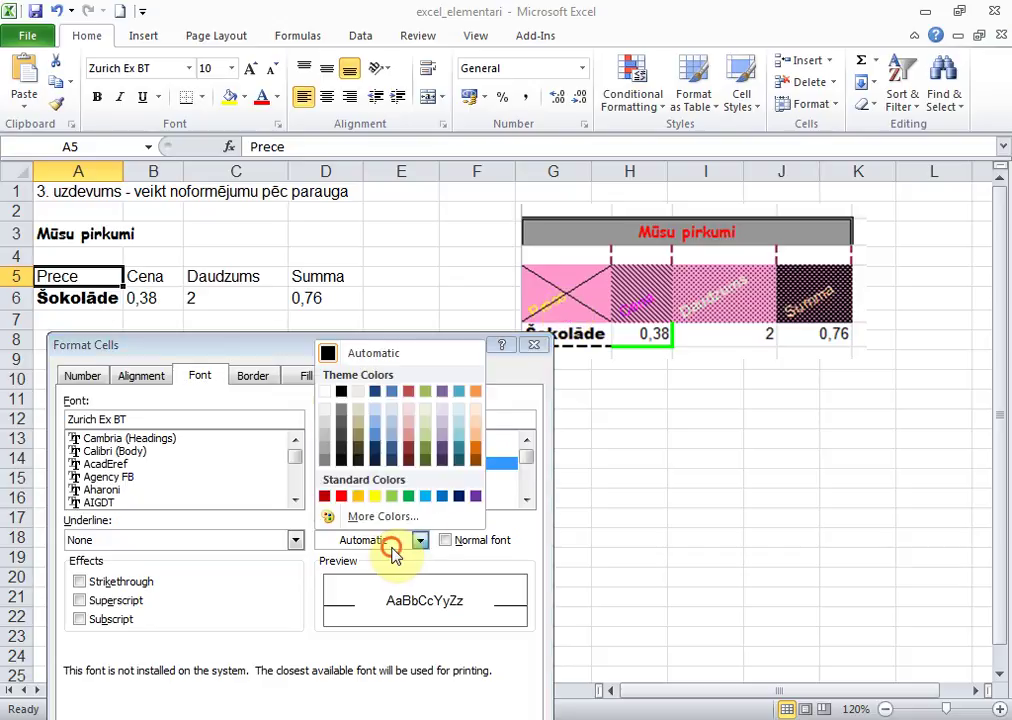
{"action": "left_click", "coordinate": [374, 497]}
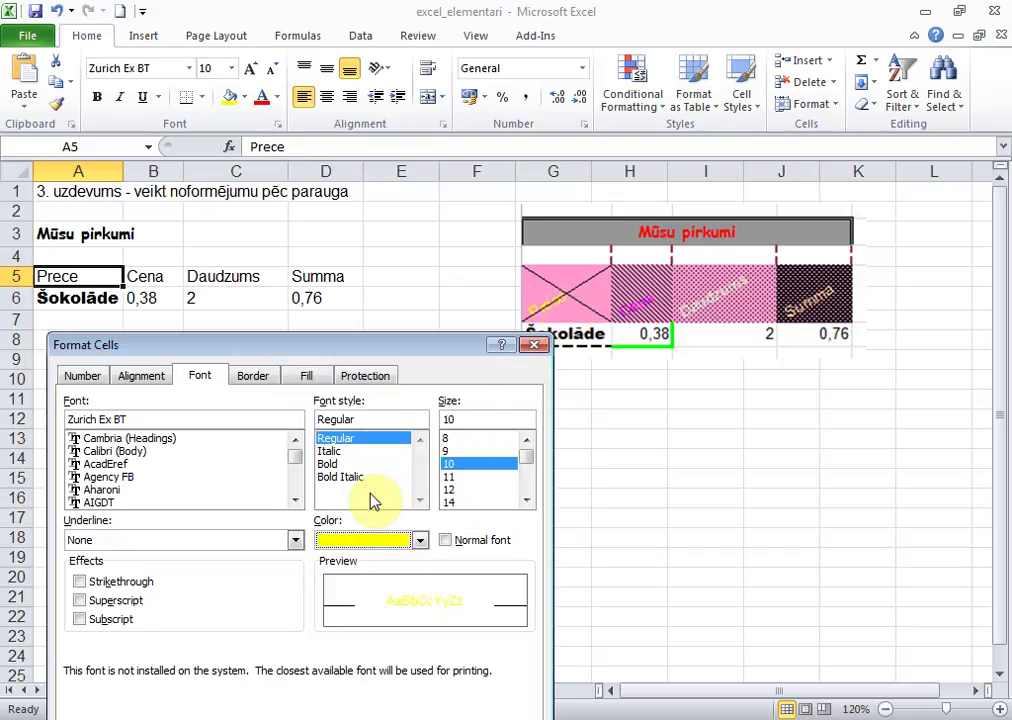
{"action": "left_click", "coordinate": [253, 375]}
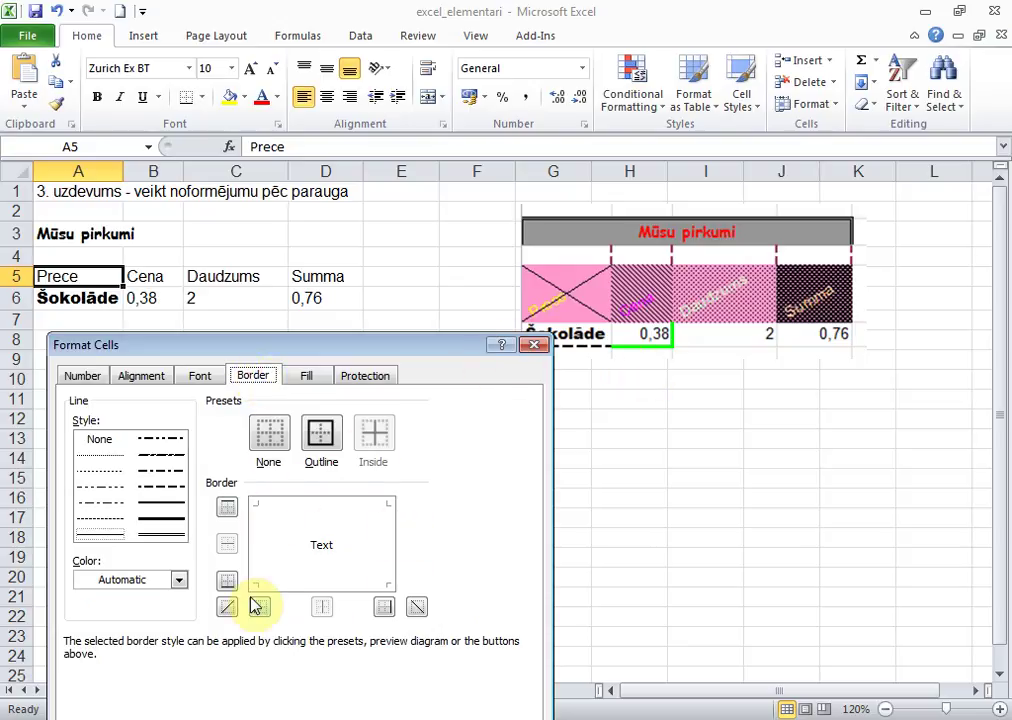
- Add both diagonal borders to the Prece cell in a medium dashed line style
{"action": "left_click", "coordinate": [284, 520]}
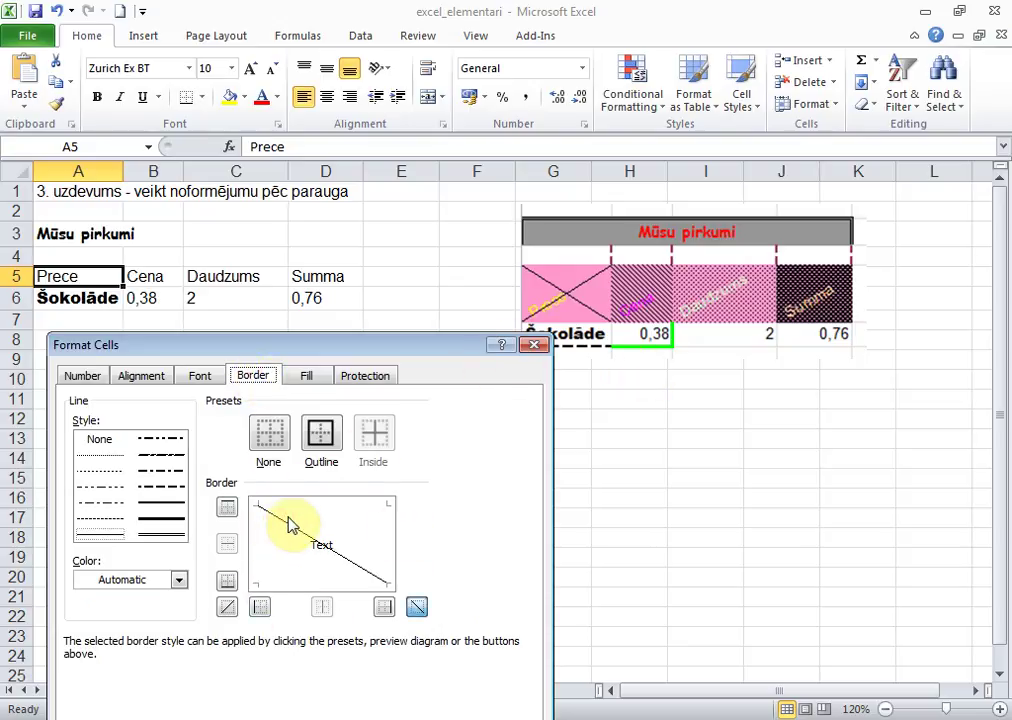
{"action": "left_click", "coordinate": [352, 521]}
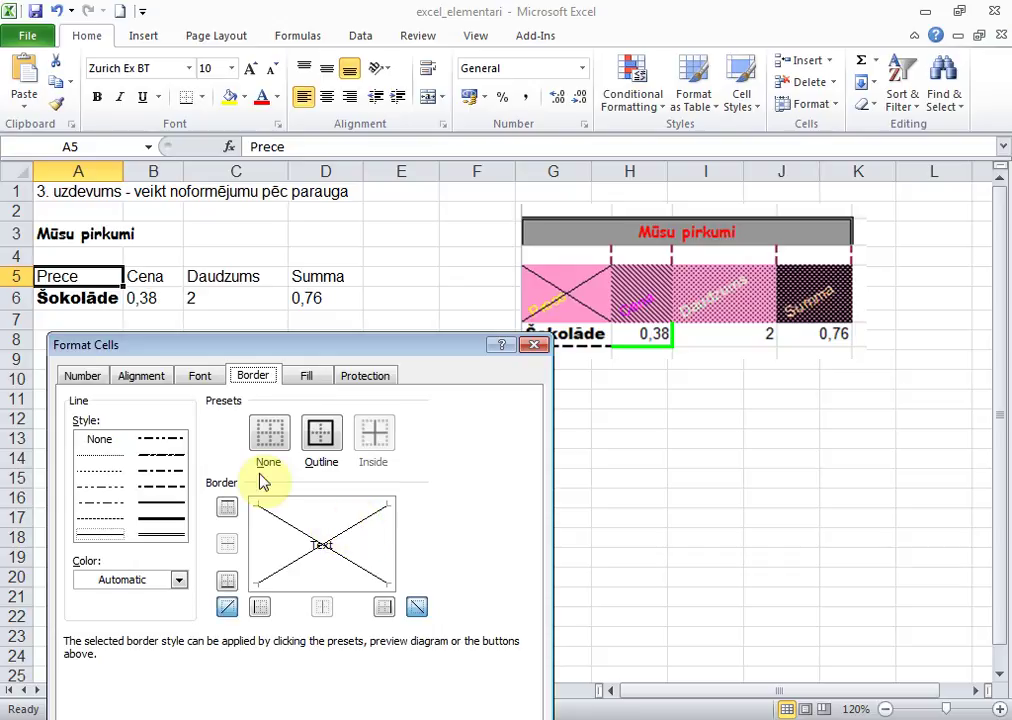
{"action": "left_click", "coordinate": [160, 502]}
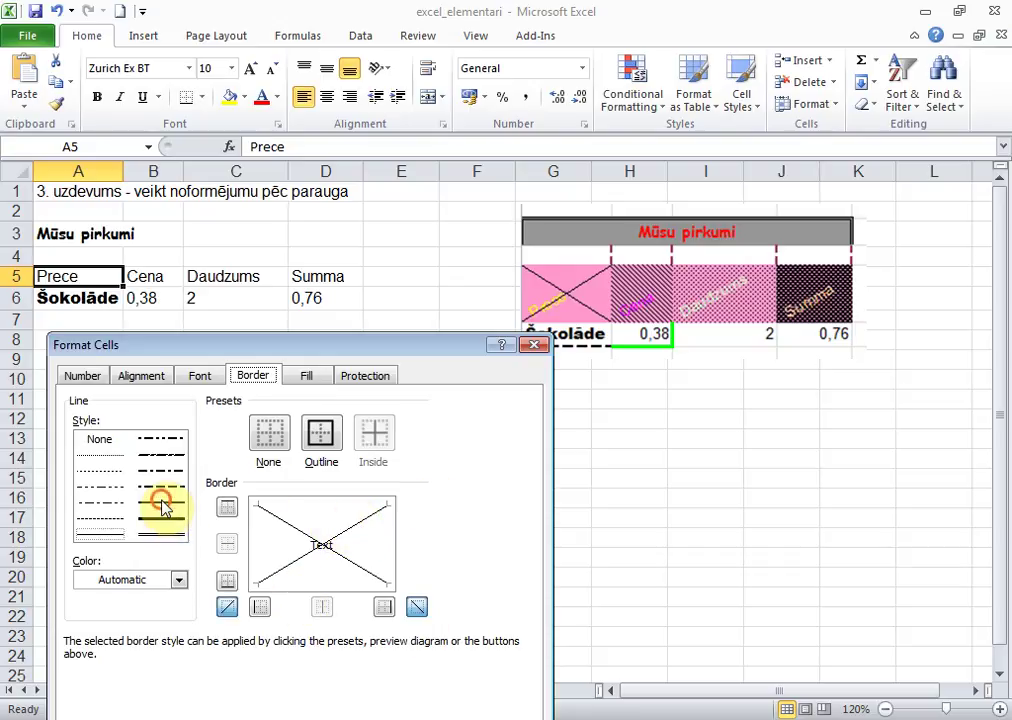
{"action": "left_click", "coordinate": [293, 566]}
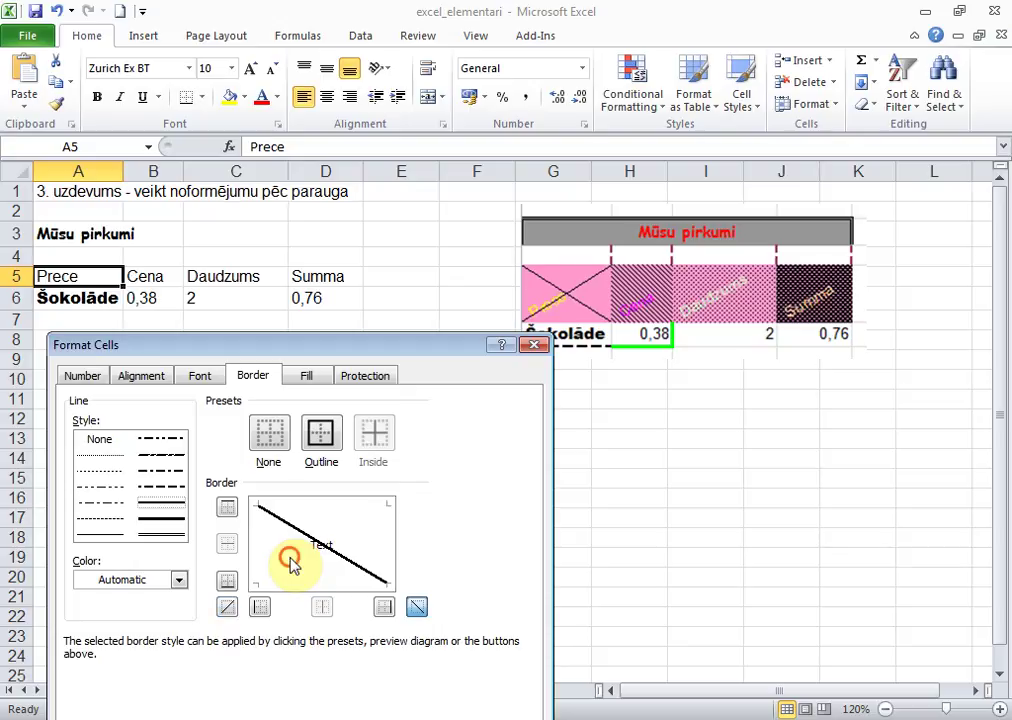
{"action": "left_click", "coordinate": [296, 545]}
{"action": "left_click", "coordinate": [296, 535]}
{"action": "left_click", "coordinate": [160, 487]}
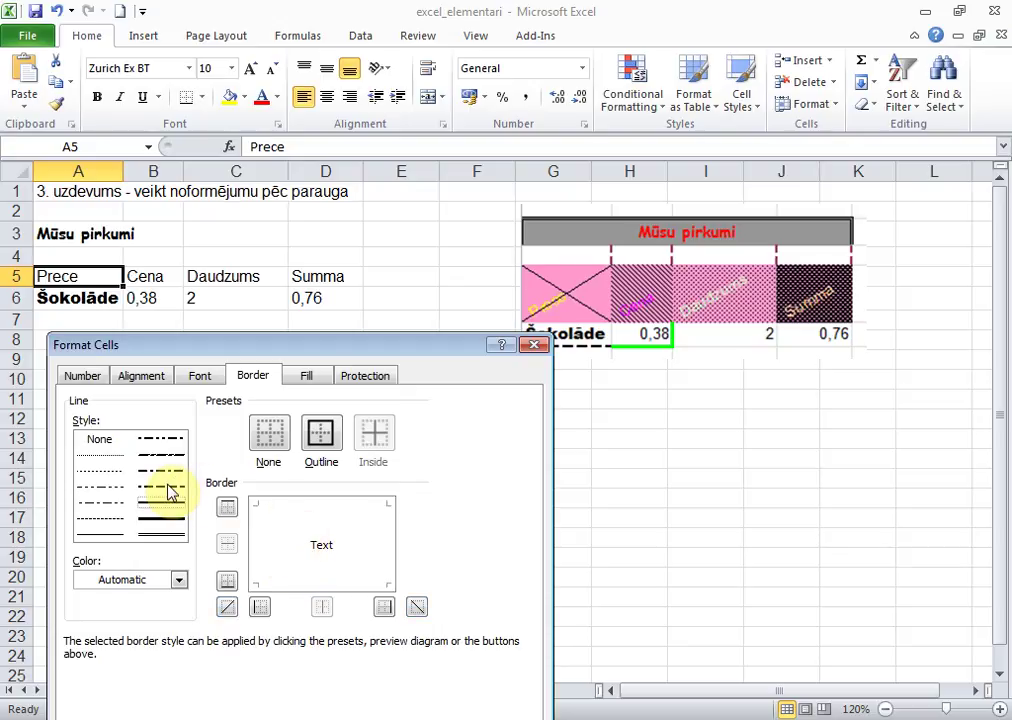
{"action": "left_click", "coordinate": [288, 571]}
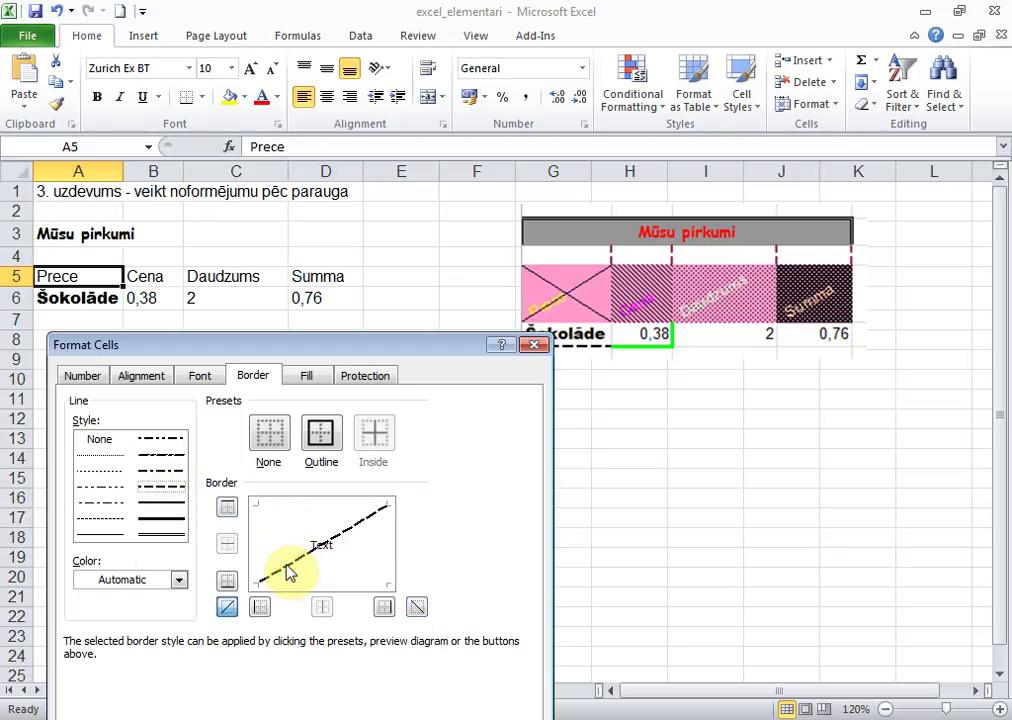
{"action": "left_click", "coordinate": [282, 527]}
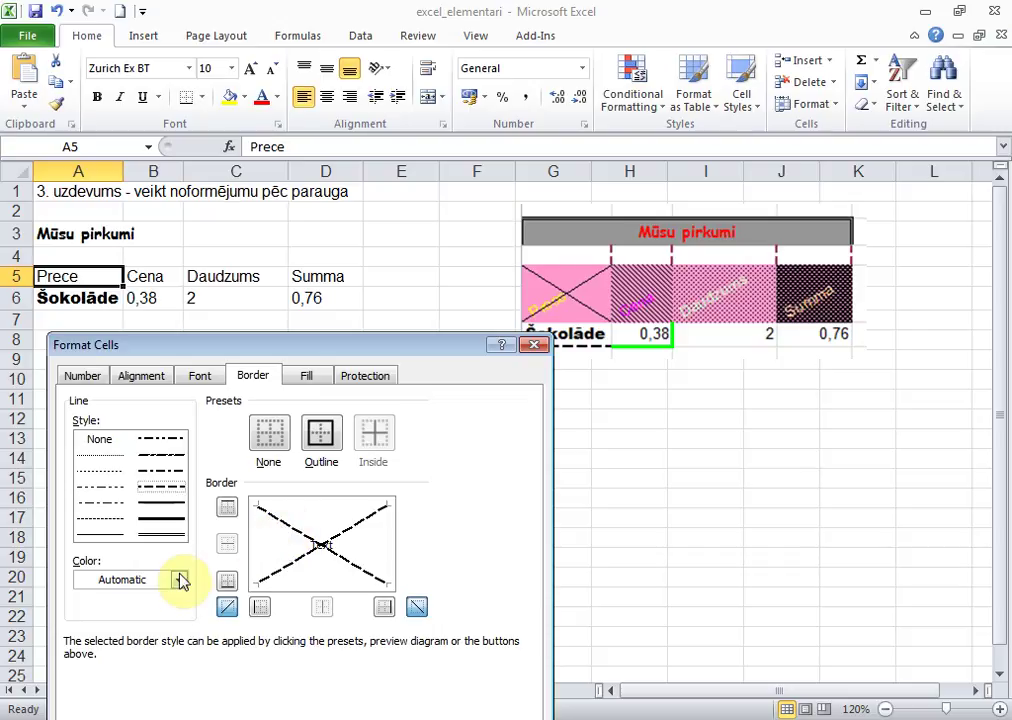
- Recolour the dashed diagonal lines green
{"action": "left_click", "coordinate": [178, 579]}
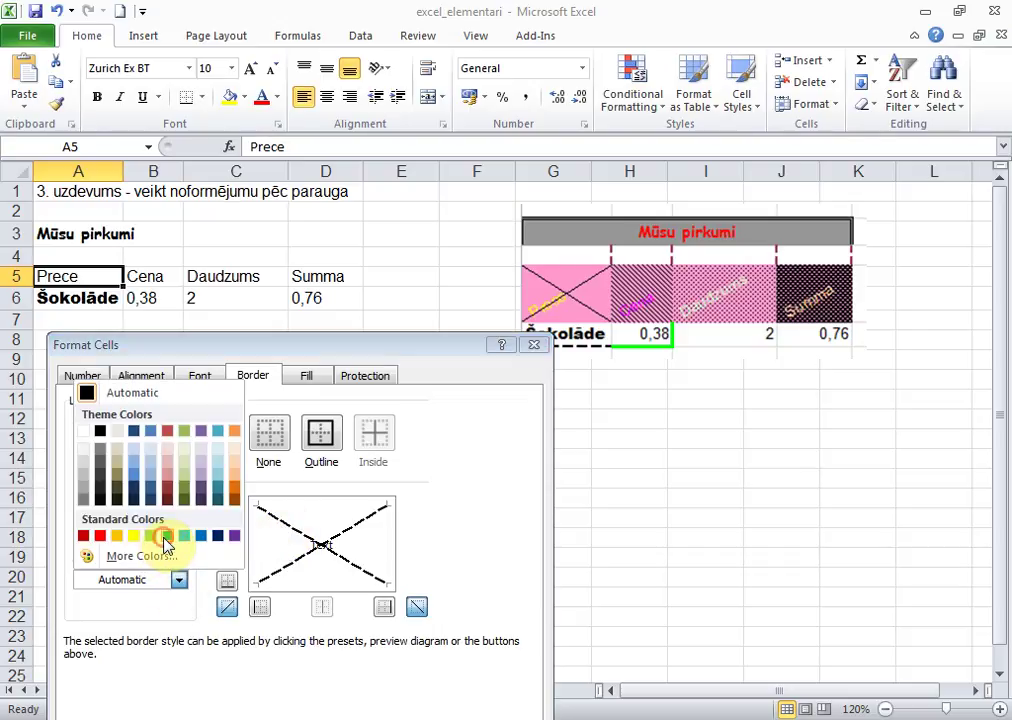
{"action": "left_click", "coordinate": [158, 540]}
{"action": "left_click", "coordinate": [287, 572]}
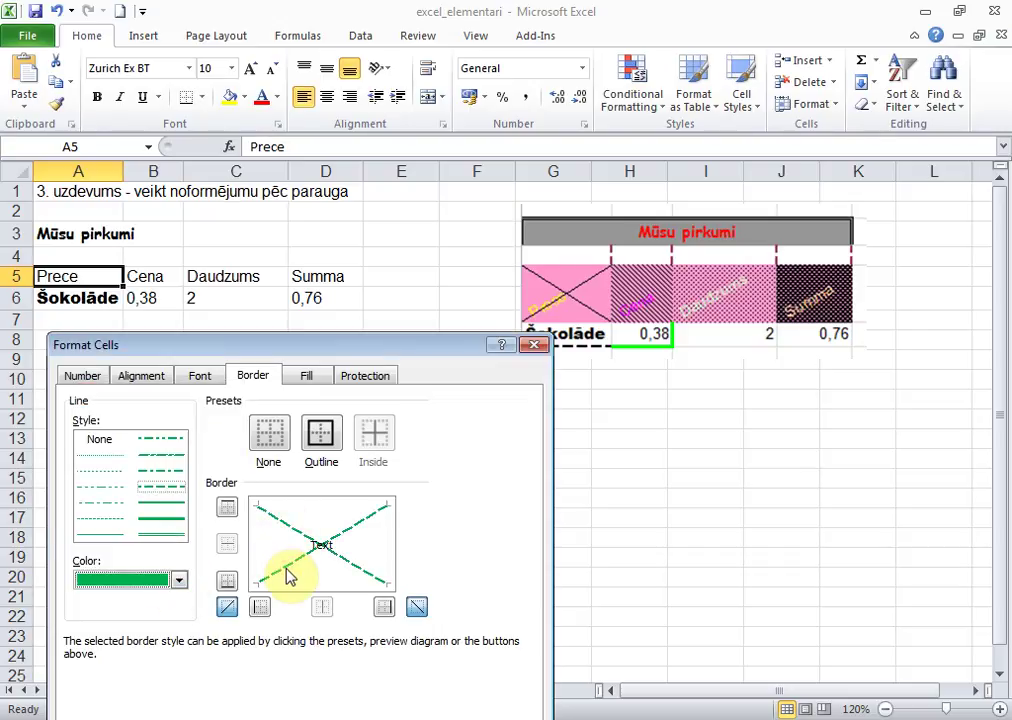
{"action": "left_click", "coordinate": [287, 572]}
{"action": "left_click", "coordinate": [289, 572]}
- Add red dotted right and bottom edges to the cell
{"action": "left_click", "coordinate": [177, 581]}
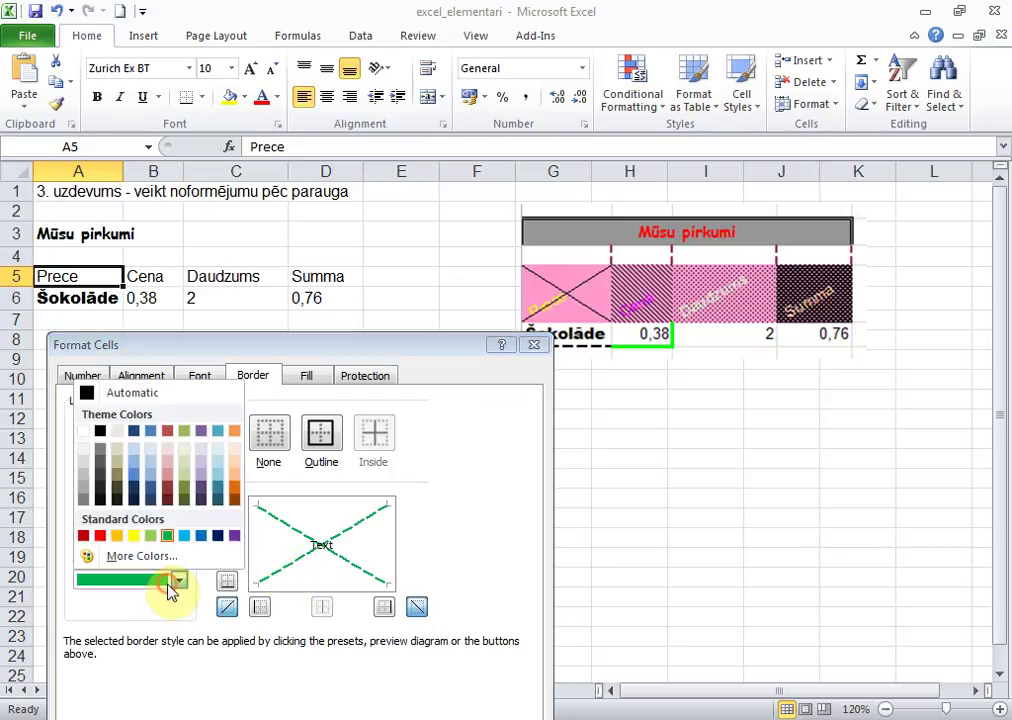
{"action": "left_click", "coordinate": [102, 537]}
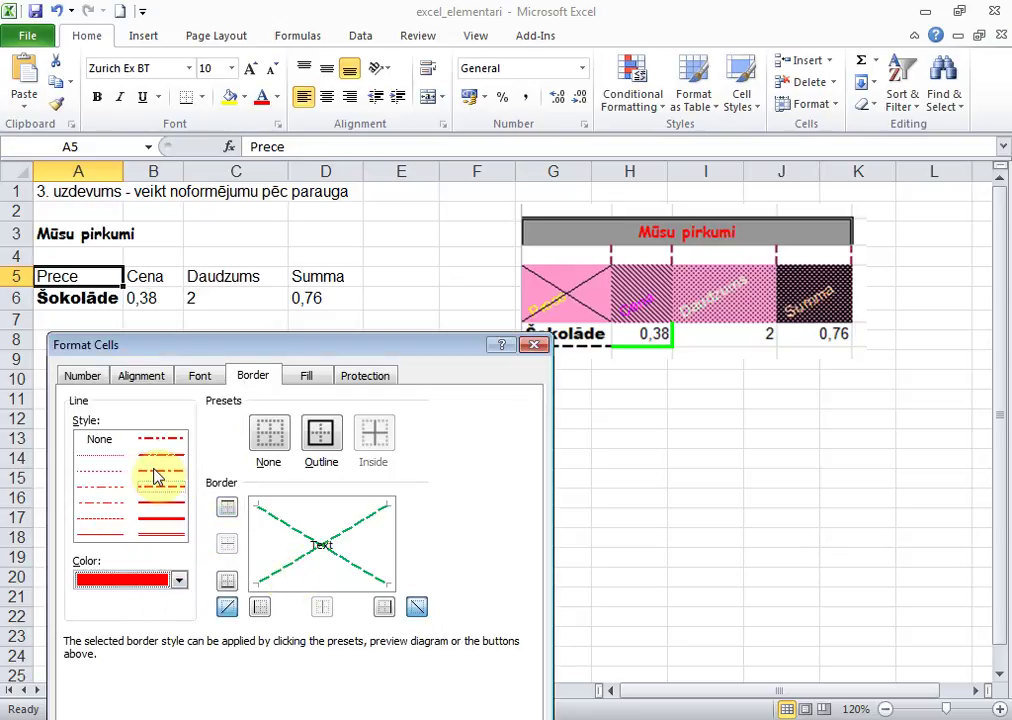
{"action": "left_click", "coordinate": [113, 455]}
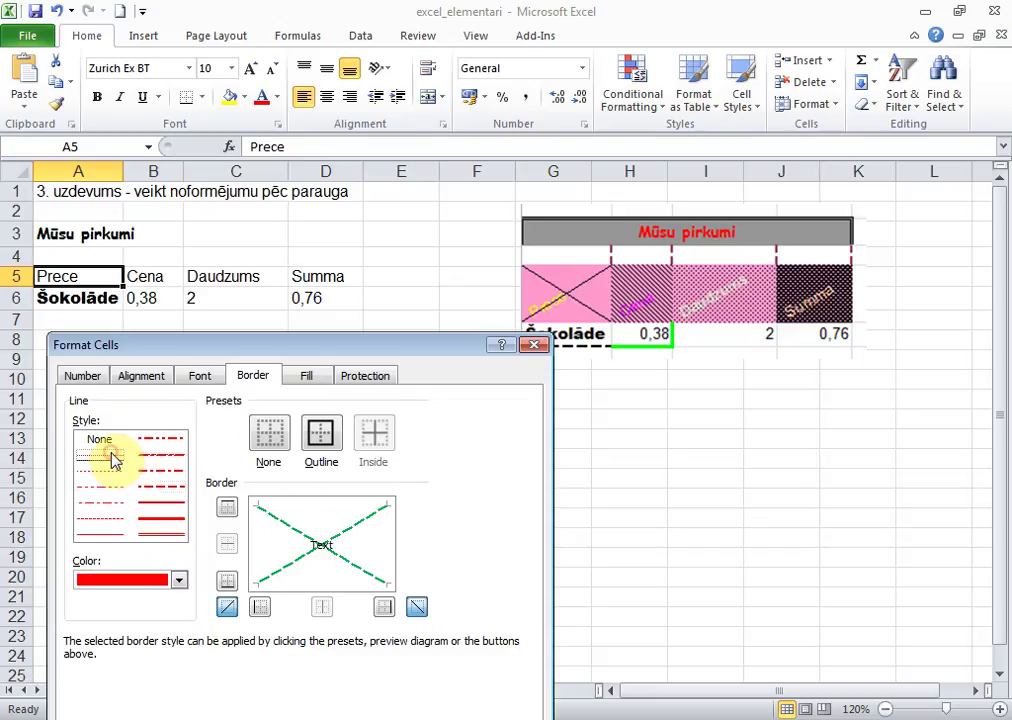
{"action": "left_click", "coordinate": [387, 548]}
{"action": "left_click", "coordinate": [321, 583]}
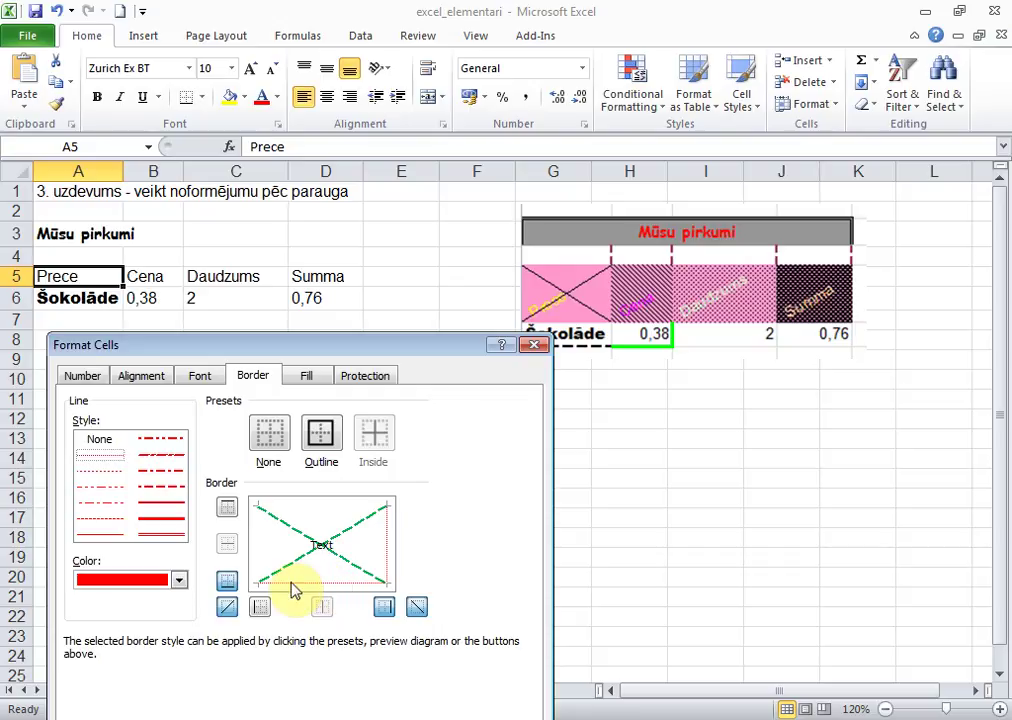
- Add a thin solid black top edge to the Prece cell
{"action": "left_click", "coordinate": [112, 537]}
{"action": "left_click", "coordinate": [170, 580]}
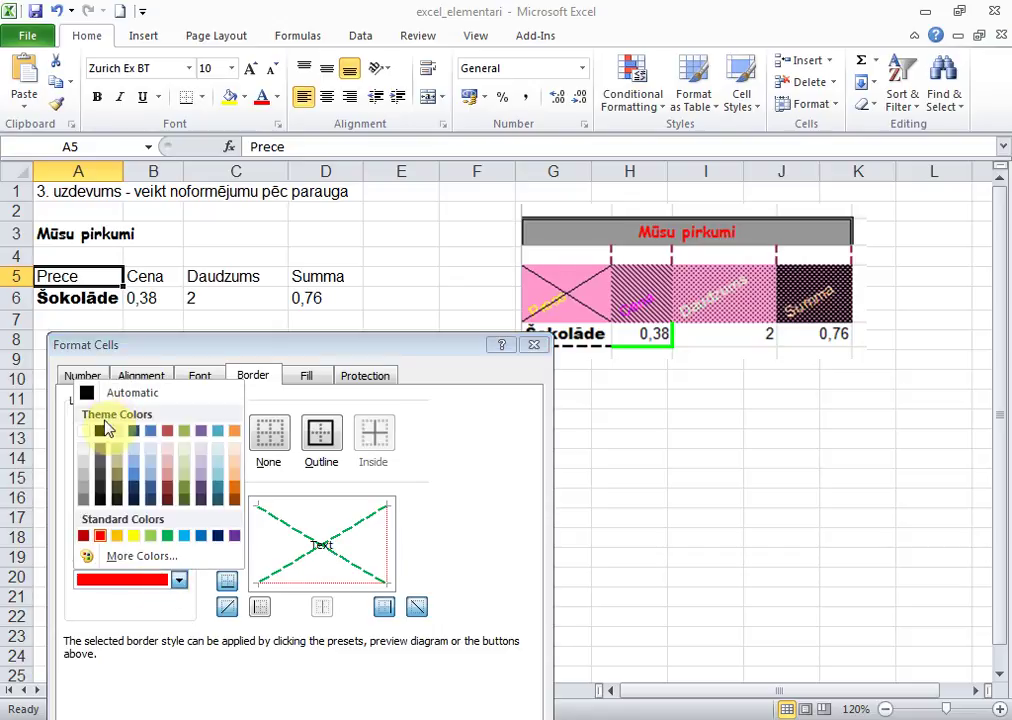
{"action": "left_click", "coordinate": [102, 430]}
{"action": "left_click", "coordinate": [295, 507]}
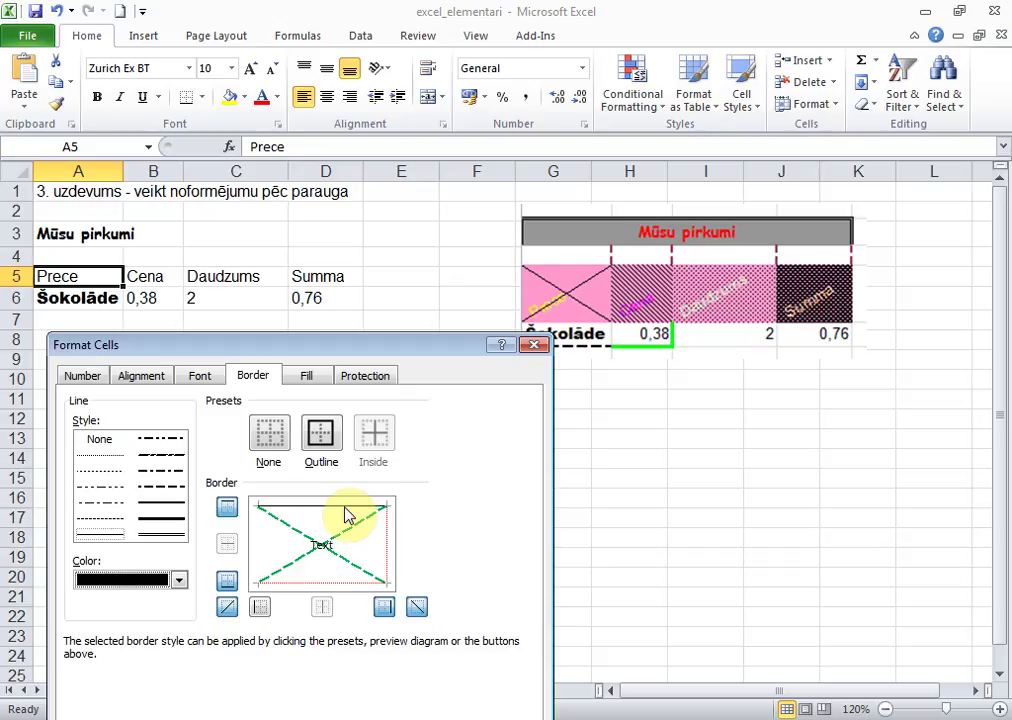
- Add a grey hairline left edge, then move on to the cell's fill settings
{"action": "left_click", "coordinate": [112, 473]}
{"action": "left_click", "coordinate": [112, 456]}
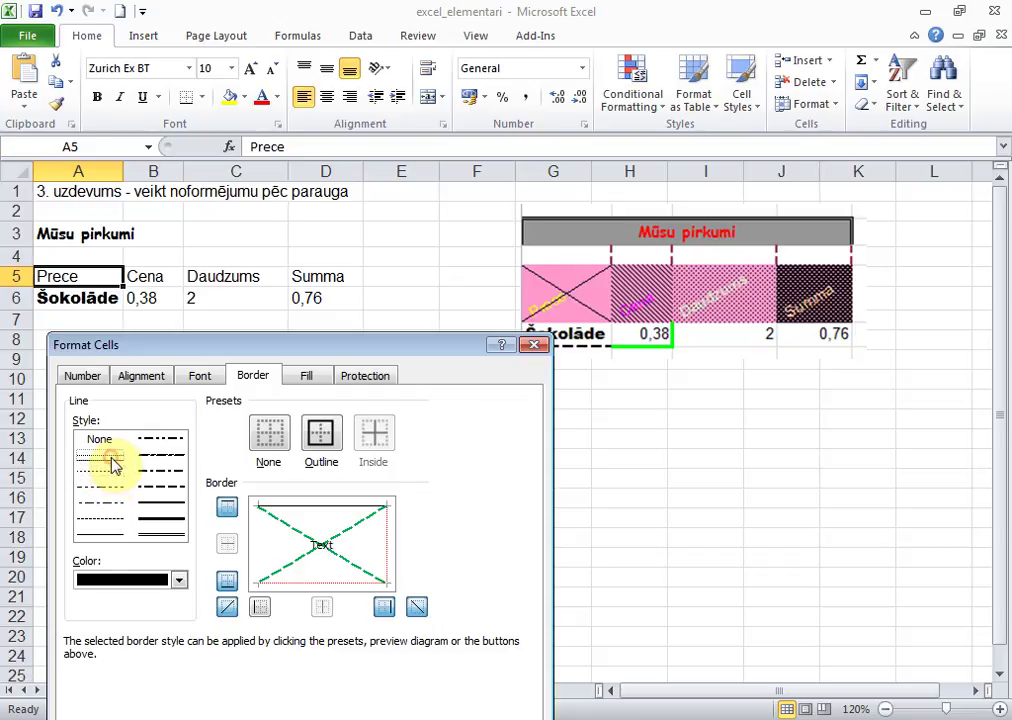
{"action": "left_click", "coordinate": [178, 582]}
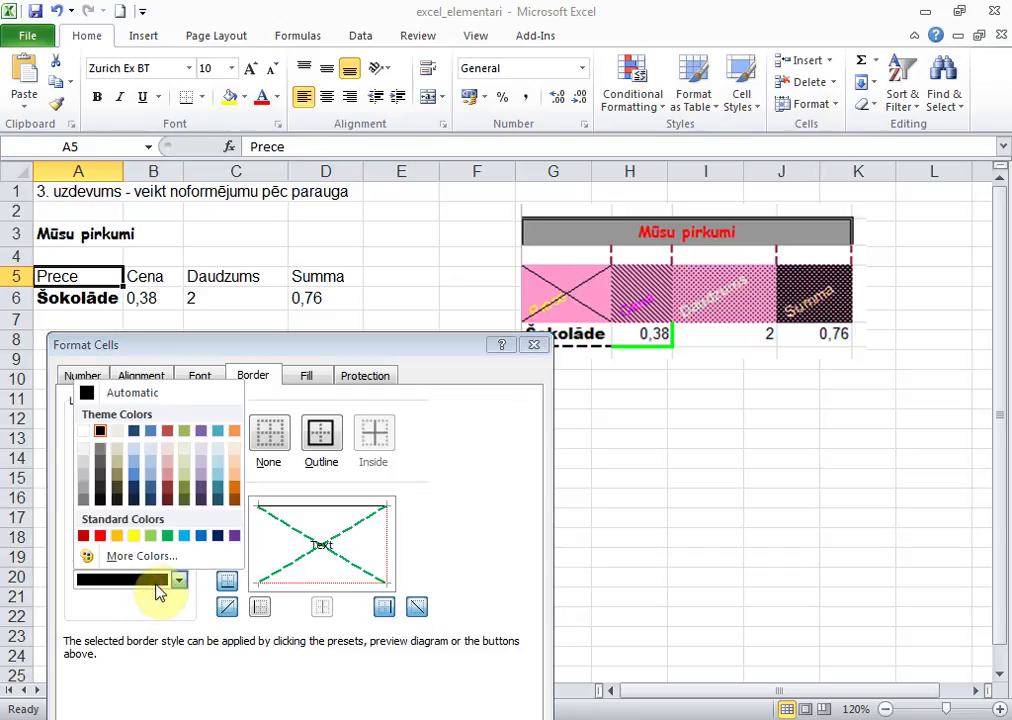
{"action": "left_click", "coordinate": [100, 390]}
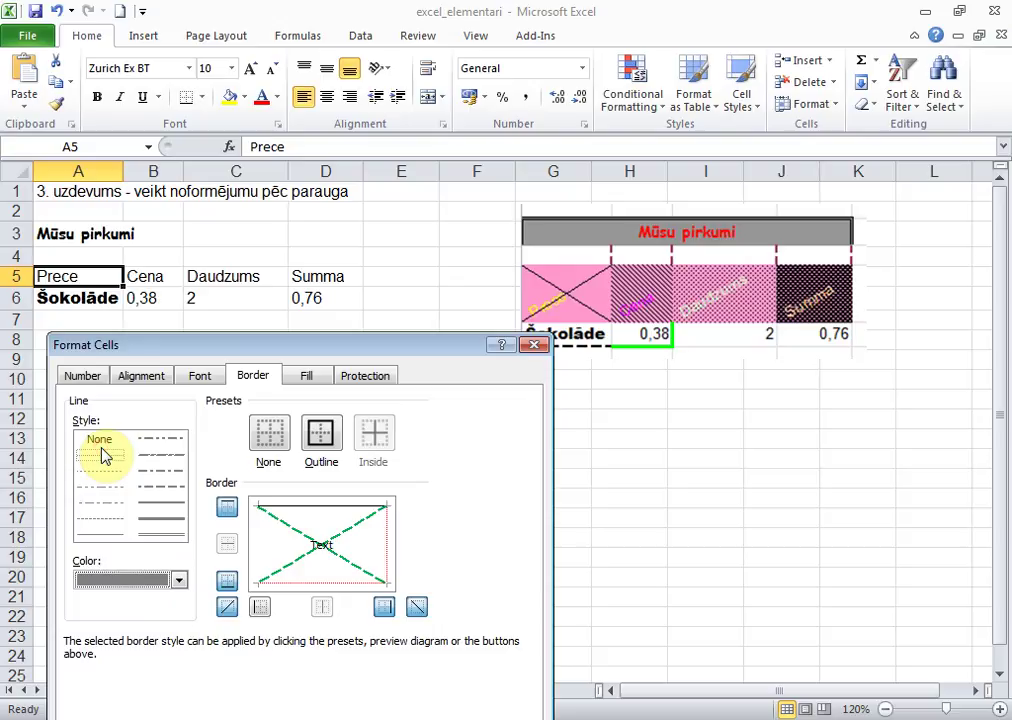
{"action": "left_click", "coordinate": [258, 552]}
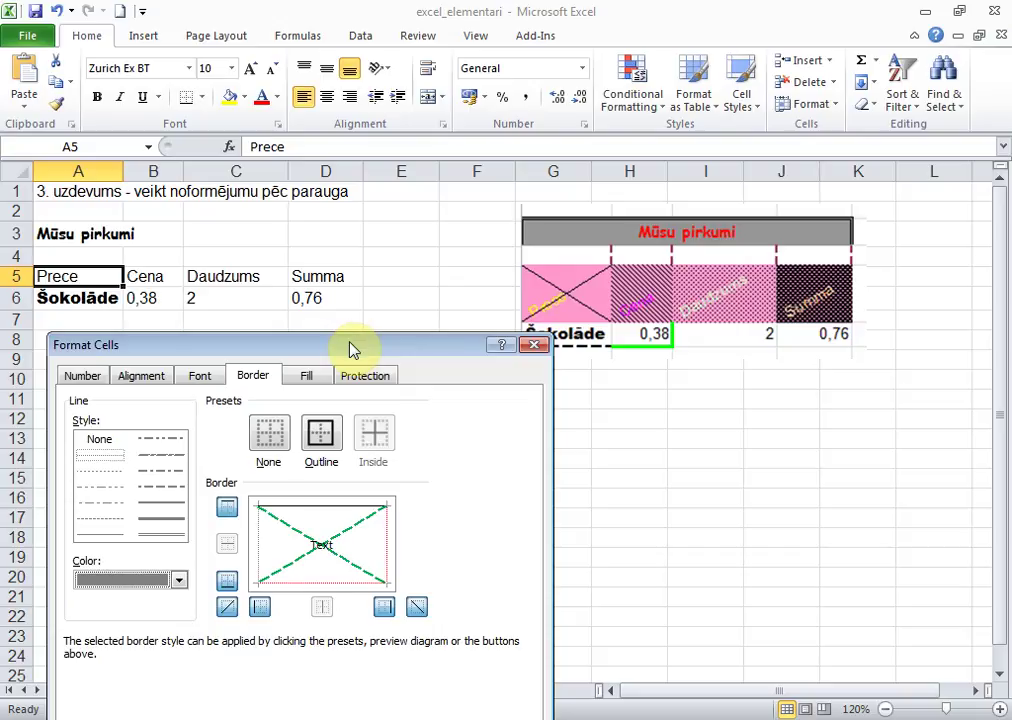
{"action": "left_click_drag", "start_coordinate": [352, 343], "coordinate": [322, 255]}
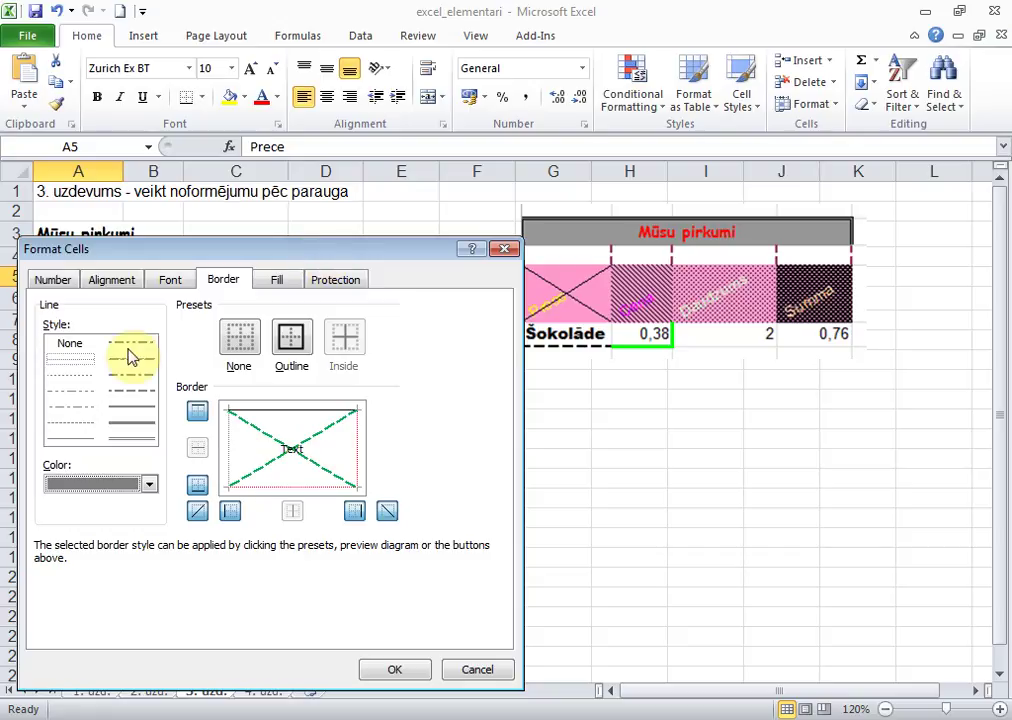
{"action": "left_click", "coordinate": [283, 283]}
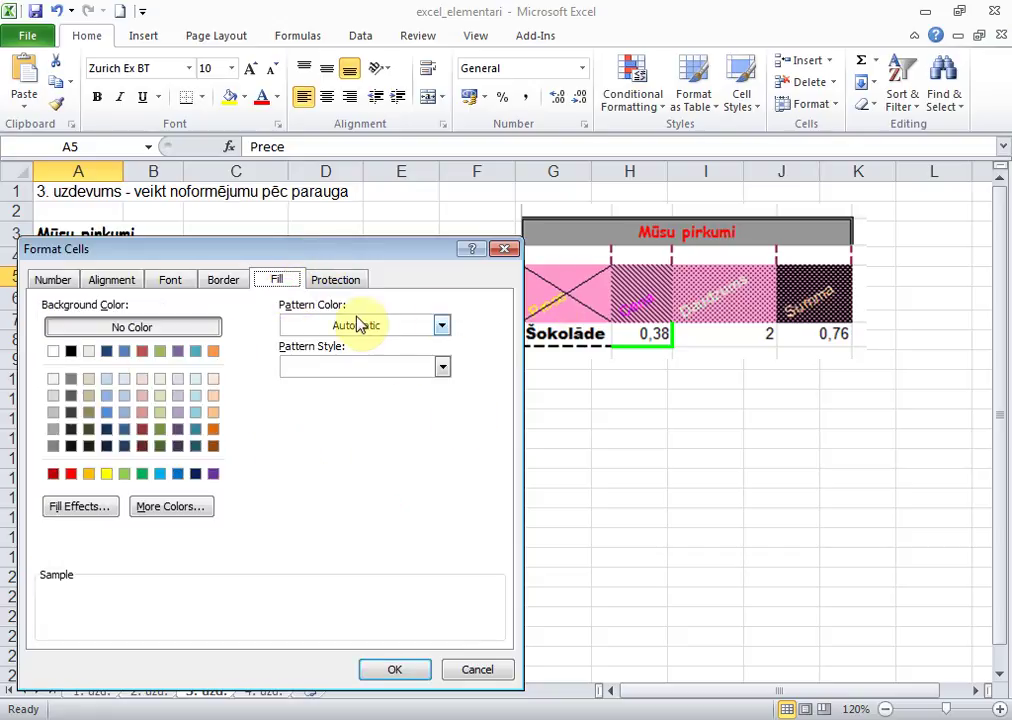
- Give the Prece cell a dusty pink background, leaving More Colors and Fill Effects unchanged
{"action": "left_click", "coordinate": [141, 414]}
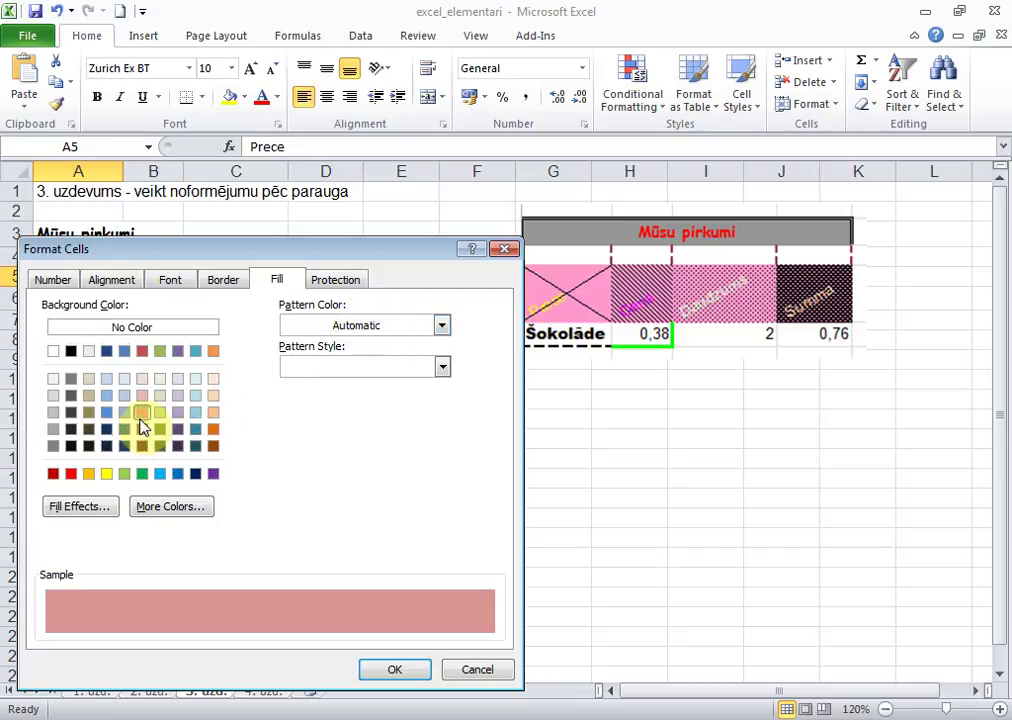
{"action": "left_click", "coordinate": [192, 510]}
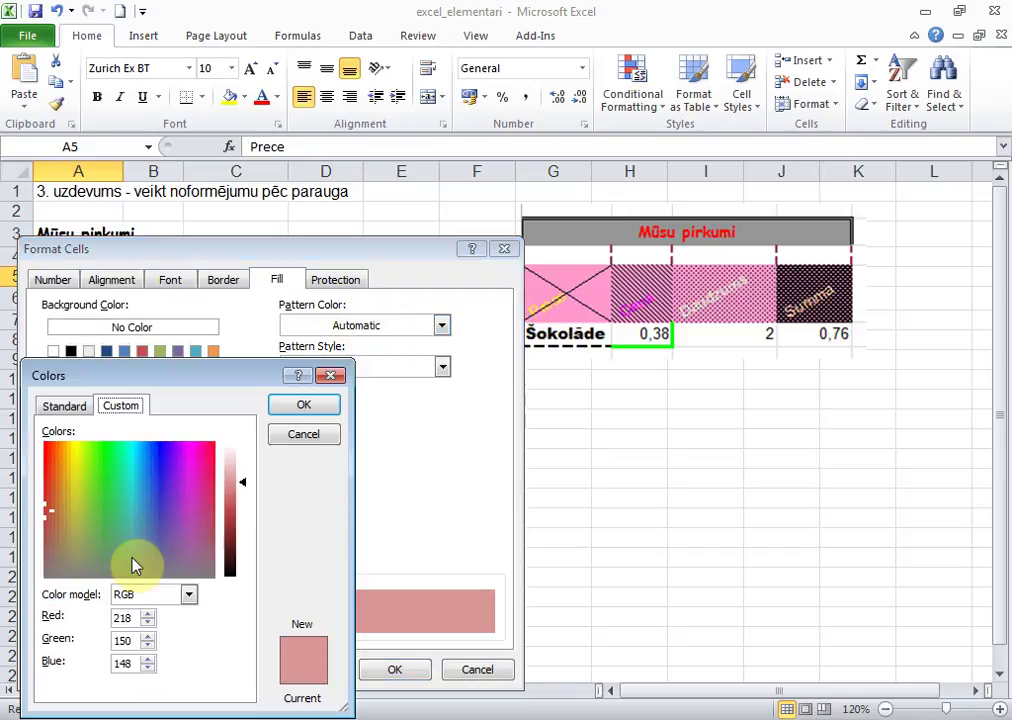
{"action": "left_click", "coordinate": [304, 440]}
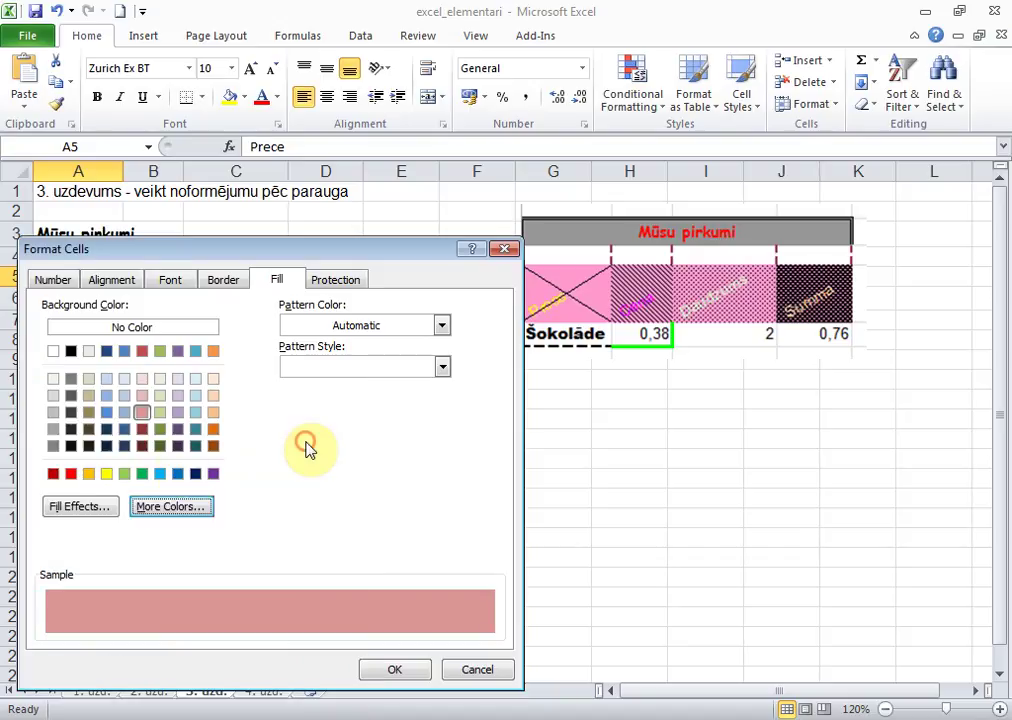
{"action": "left_click", "coordinate": [95, 510]}
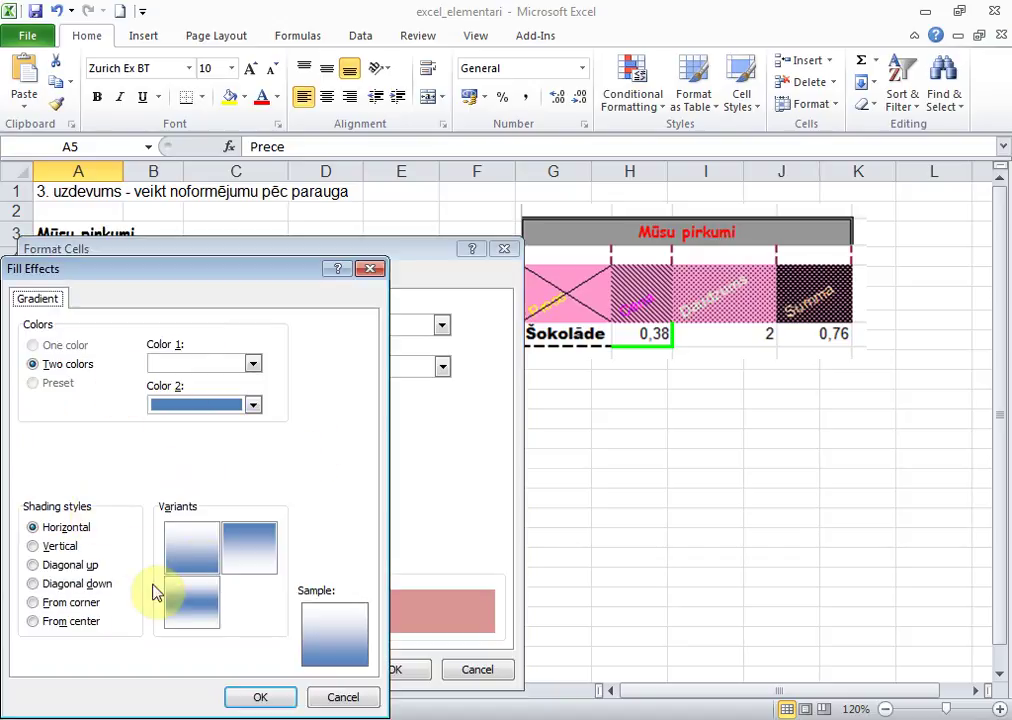
{"action": "left_click", "coordinate": [372, 270]}
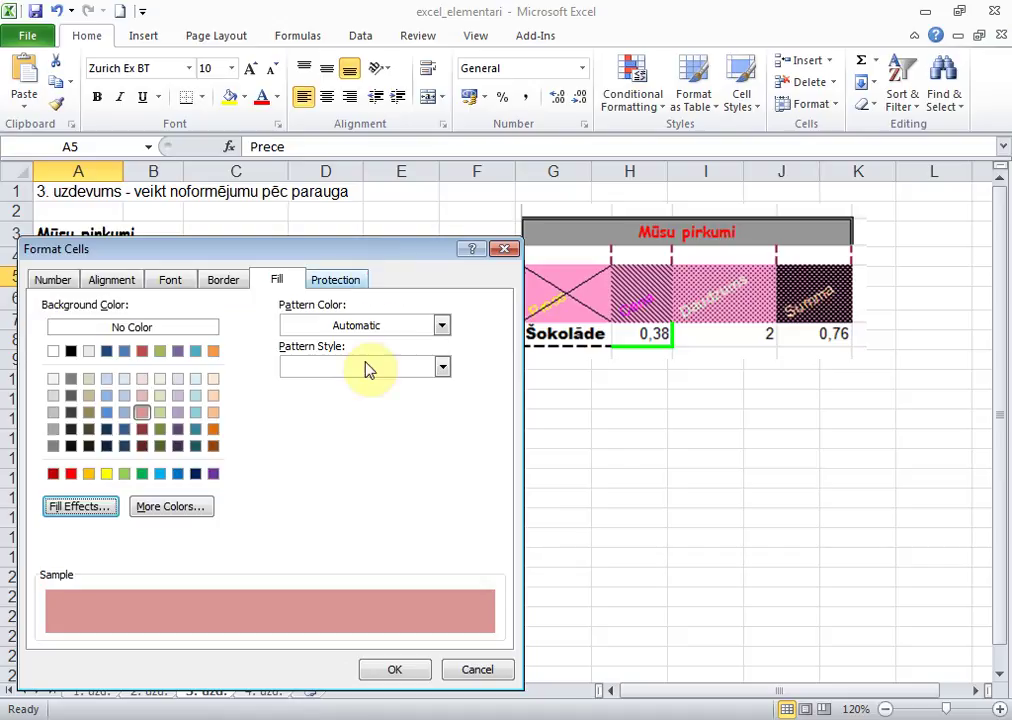
{"action": "left_click", "coordinate": [336, 282]}
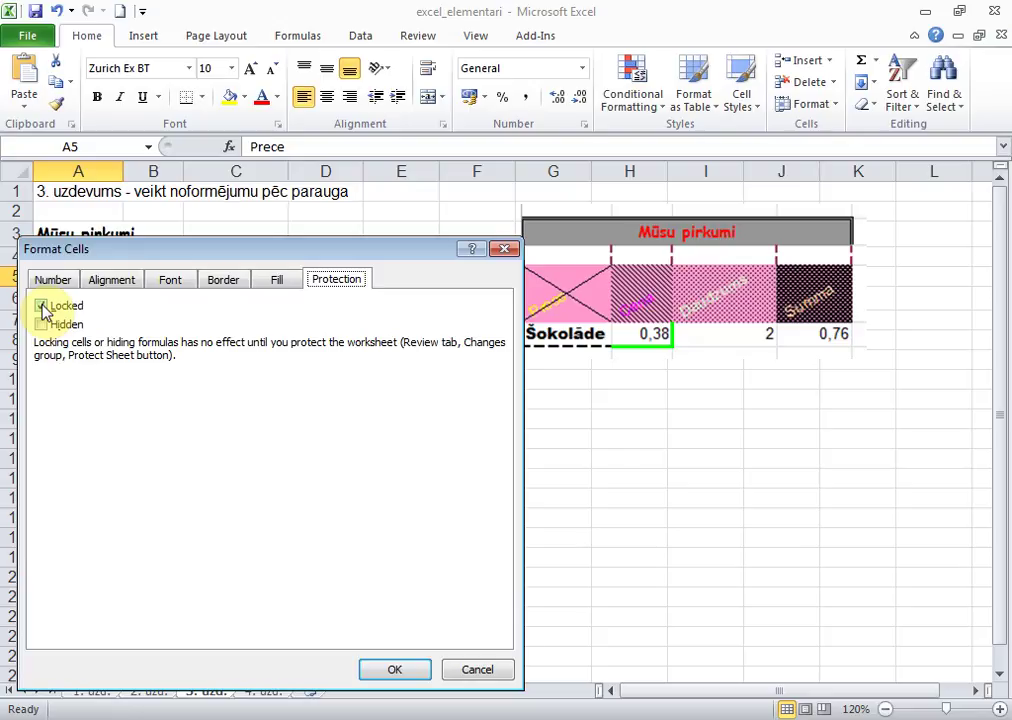
- Keep A5 Locked and confirm, giving the Prece heading pink fill and 45-degree yellow text
{"action": "left_click", "coordinate": [42, 307]}
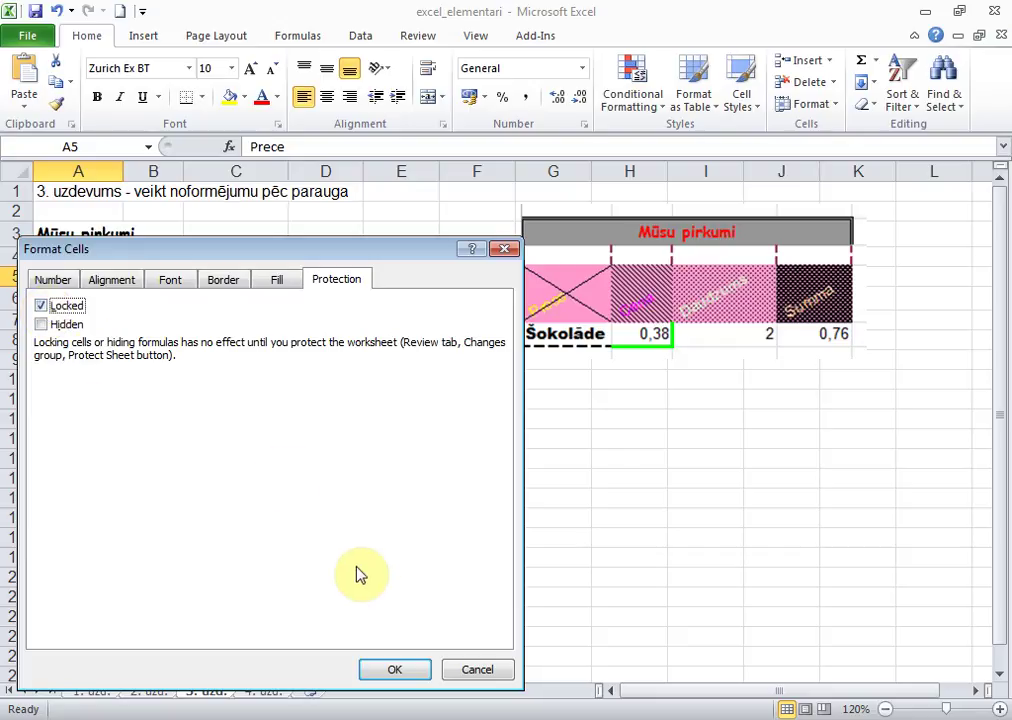
{"action": "left_click", "coordinate": [395, 672]}
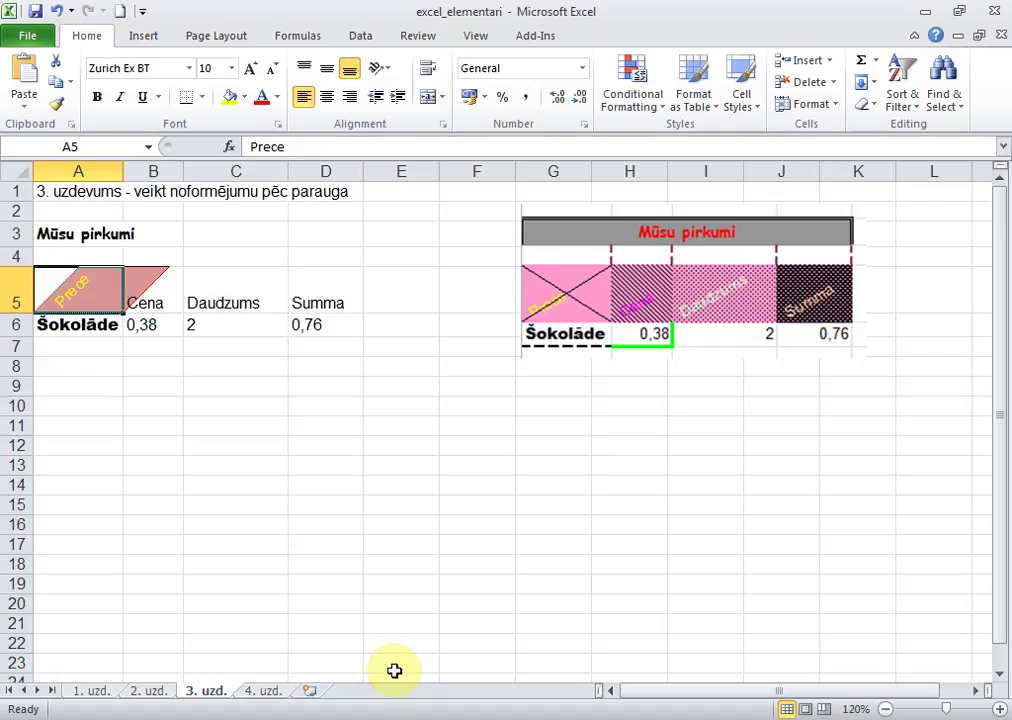
{"action": "left_click", "coordinate": [185, 379]}
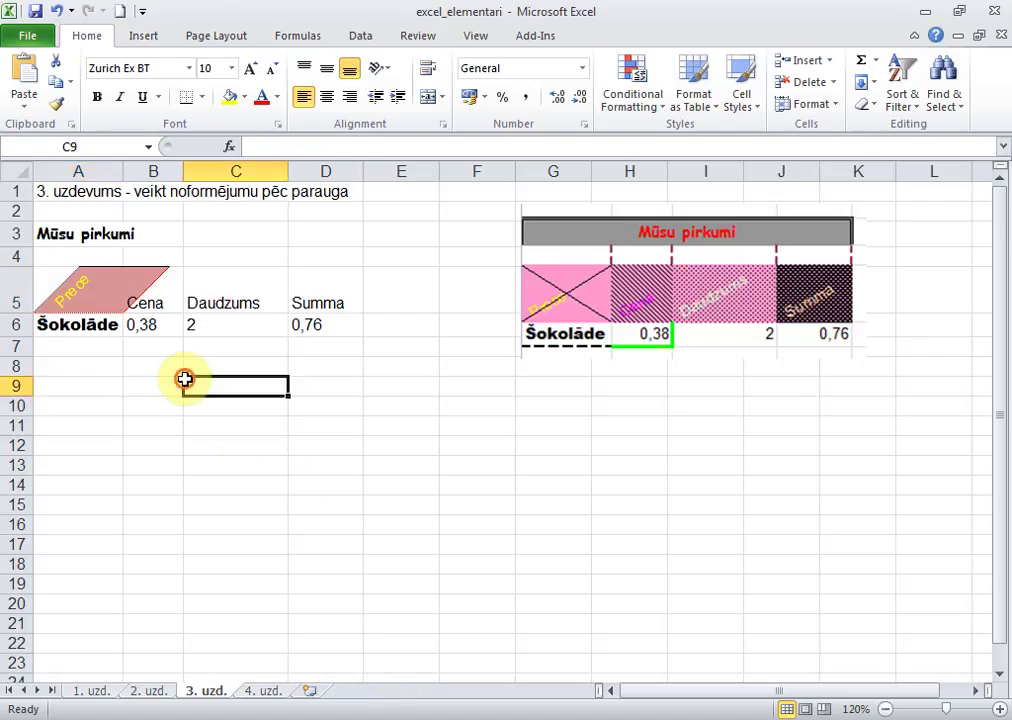
{"action": "left_click", "coordinate": [85, 281]}
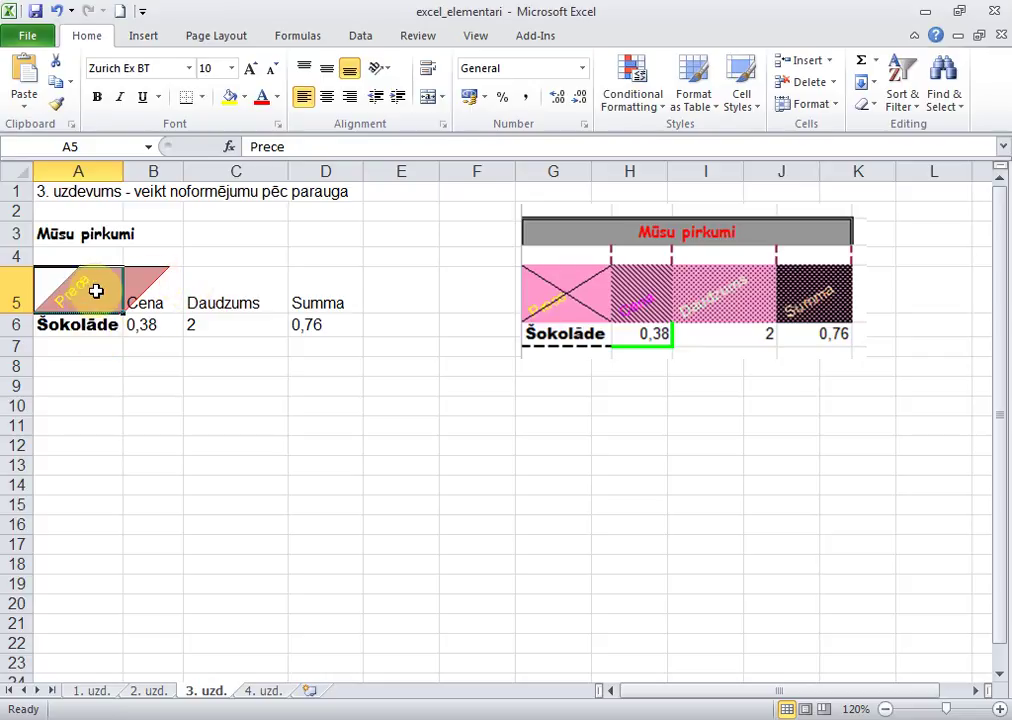
{"action": "left_click", "coordinate": [147, 296]}
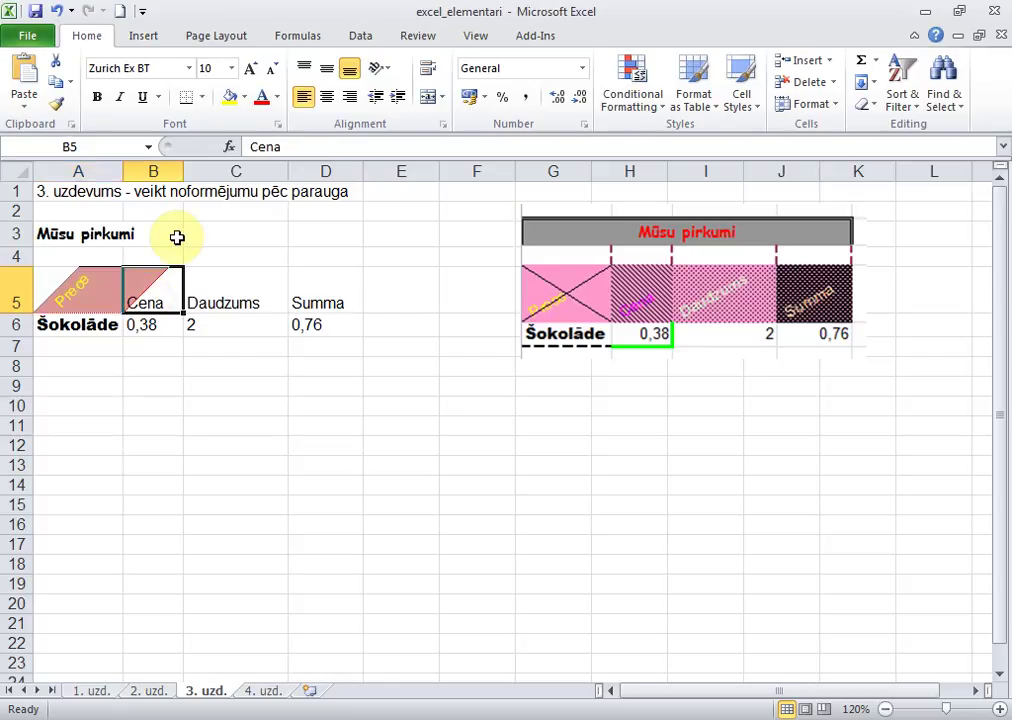
{"action": "left_click", "coordinate": [230, 97]}
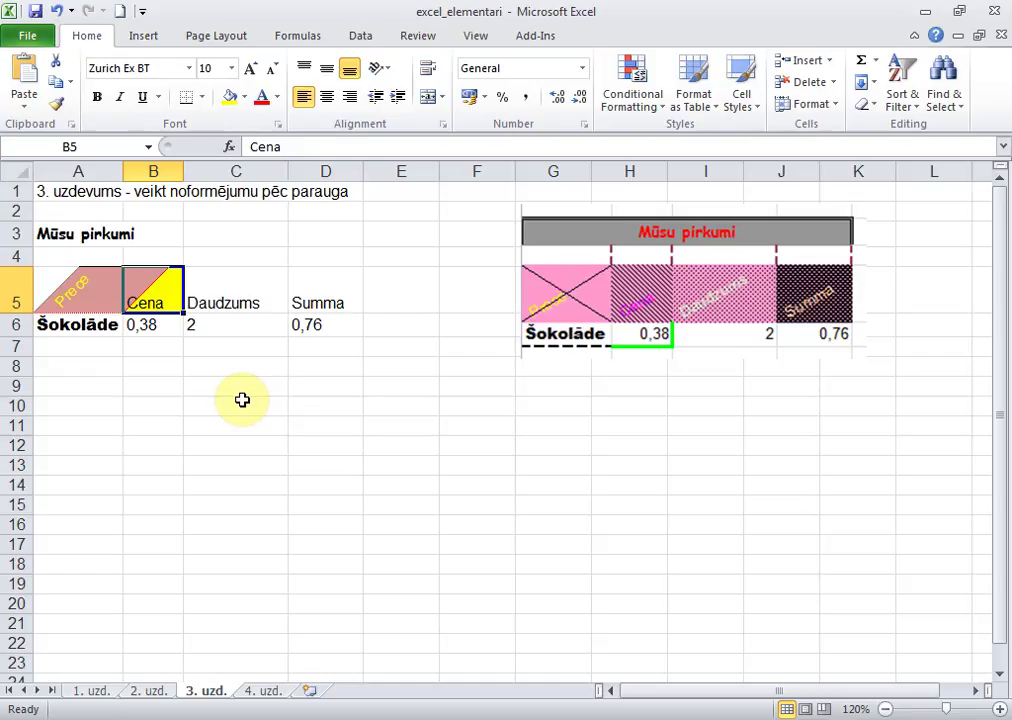
{"action": "left_click", "coordinate": [78, 287]}
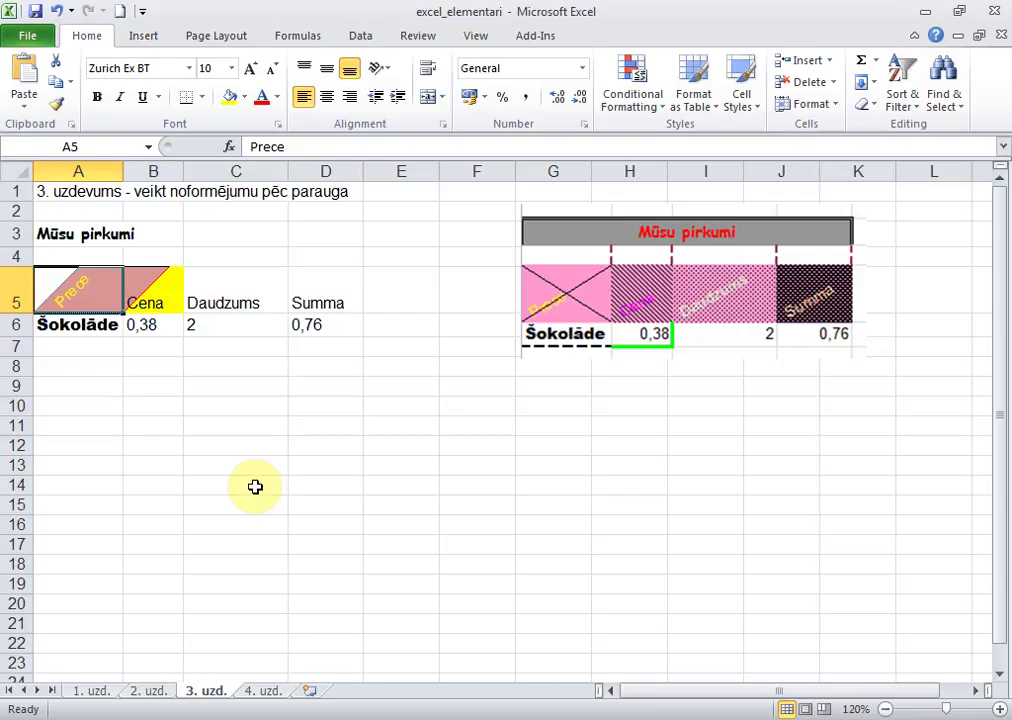
{"action": "left_click", "coordinate": [164, 326]}
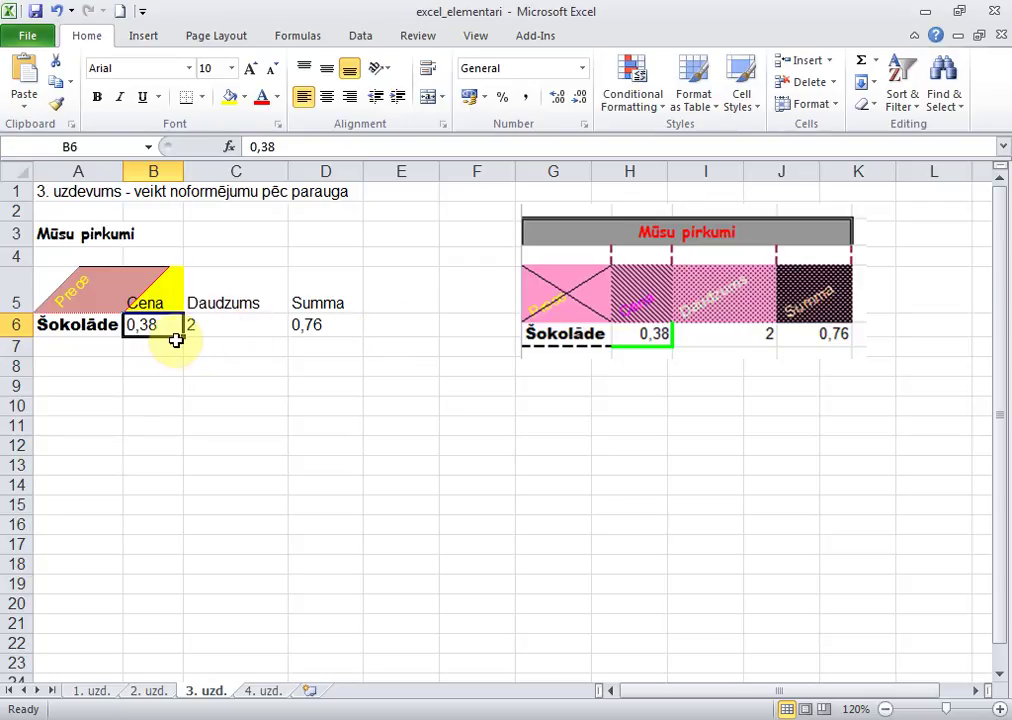
- Enter 0,5 in B7 and reduce its decimals so it displays as 1
{"action": "left_click", "coordinate": [174, 348]}
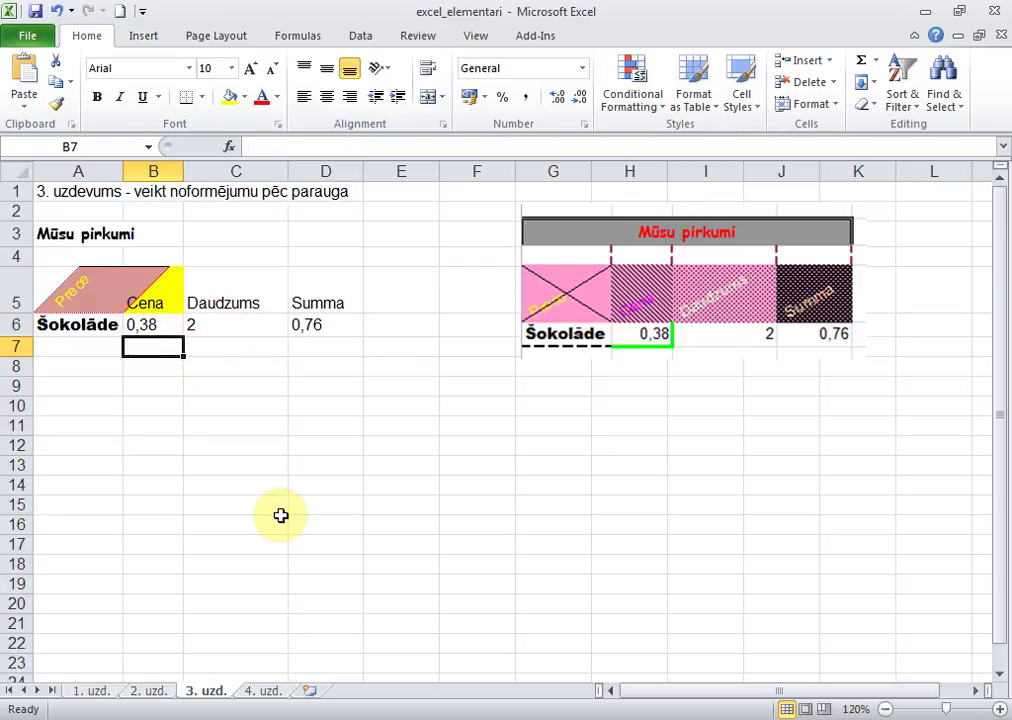
{"action": "type", "text": ",5"}
{"action": "key", "text": "Return"}
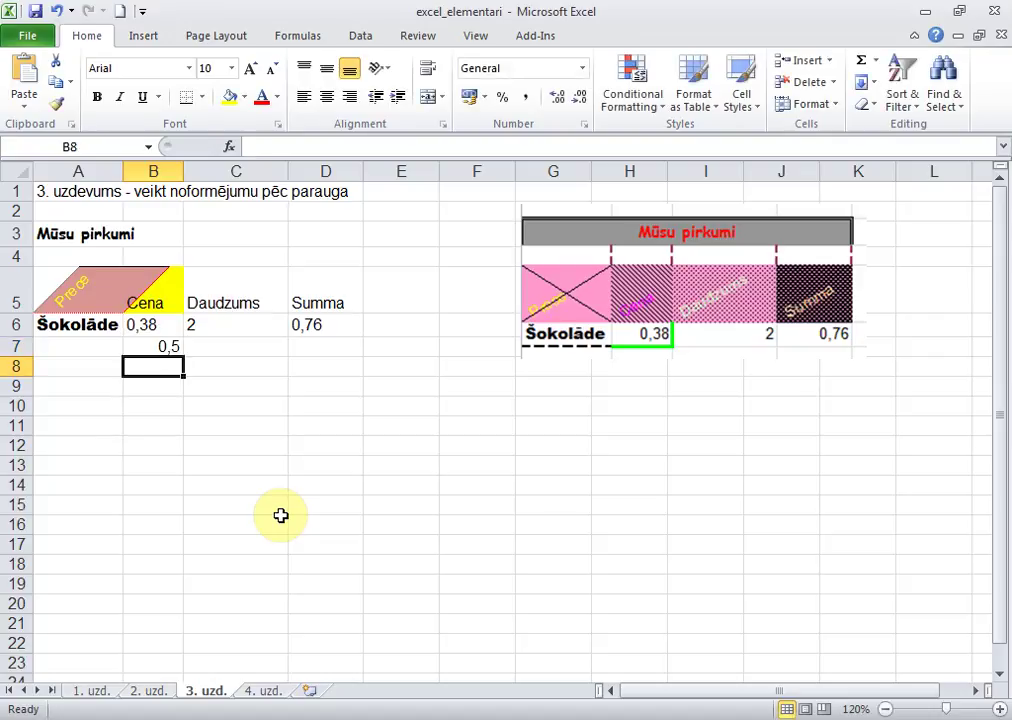
{"action": "key", "text": "Up"}
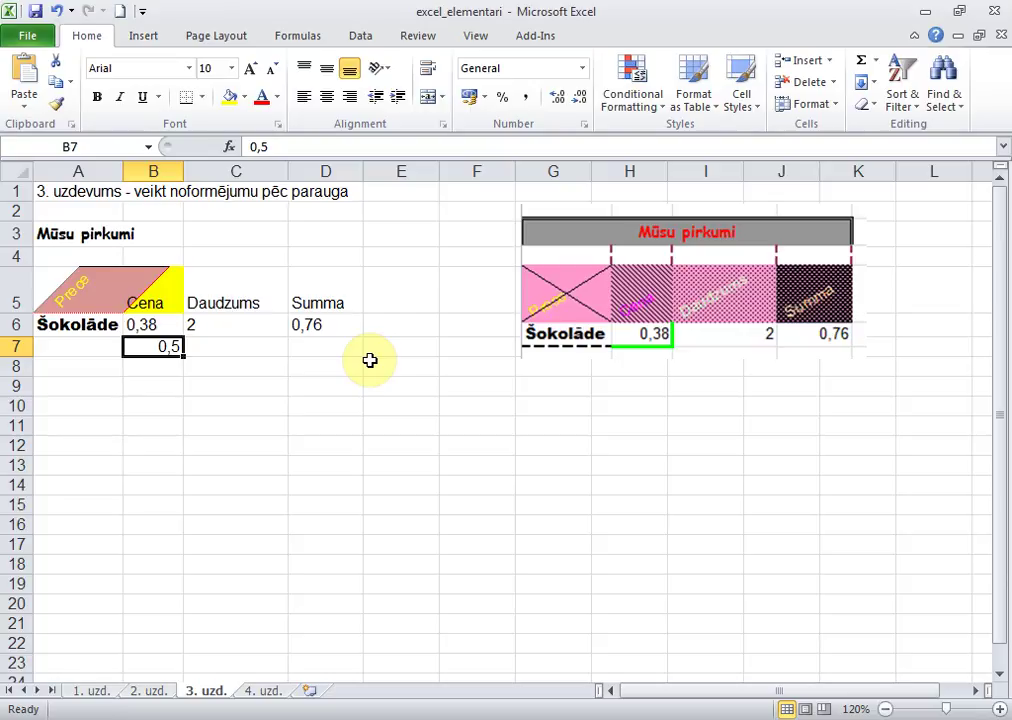
{"action": "left_click", "coordinate": [558, 108]}
{"action": "left_click", "coordinate": [558, 108]}
{"action": "left_click", "coordinate": [558, 108]}
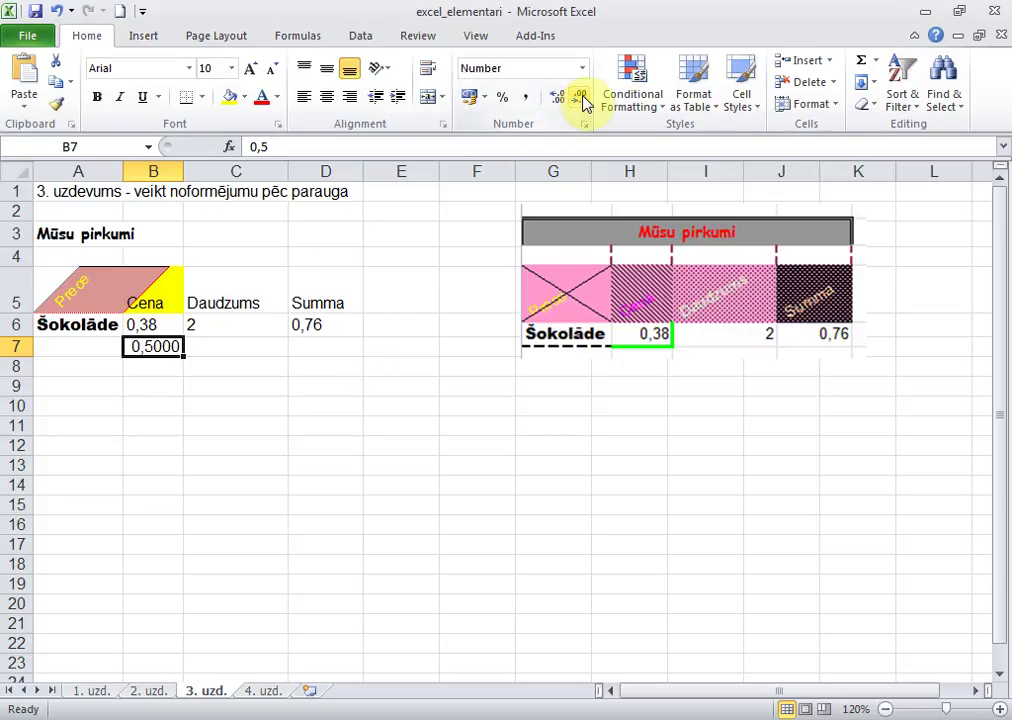
{"action": "left_click", "coordinate": [581, 99]}
{"action": "left_click", "coordinate": [581, 99]}
{"action": "left_click", "coordinate": [581, 99]}
{"action": "left_click", "coordinate": [581, 99]}
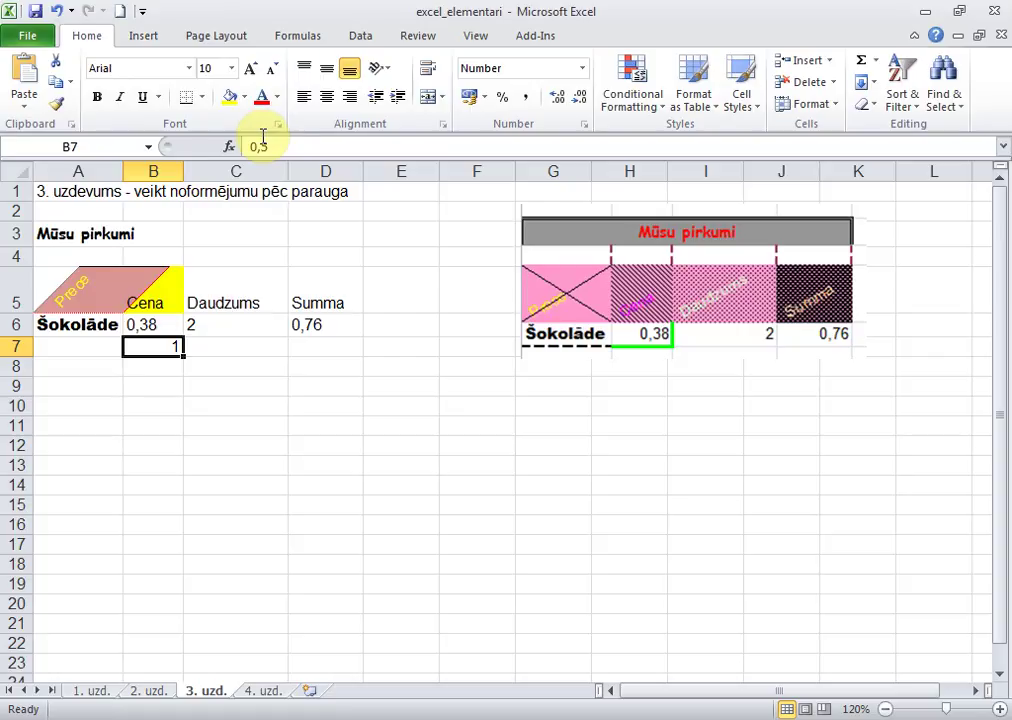
- Enter the formula =B7*10 in C7, giving 5
{"action": "left_click", "coordinate": [236, 344]}
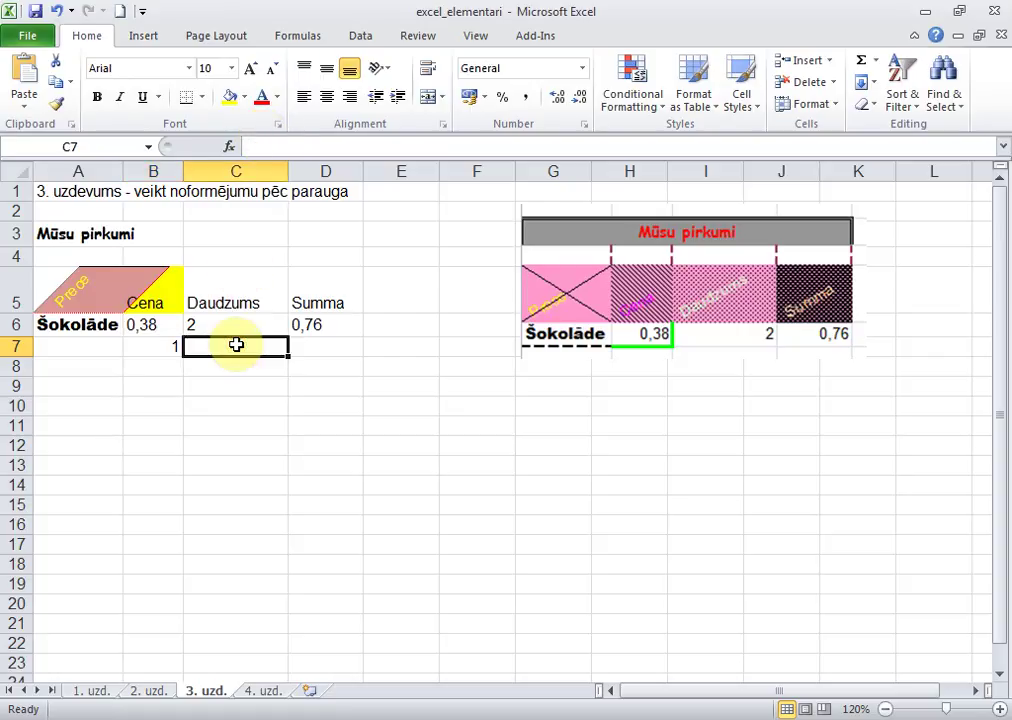
{"action": "type", "text": "="}
{"action": "left_click", "coordinate": [161, 346]}
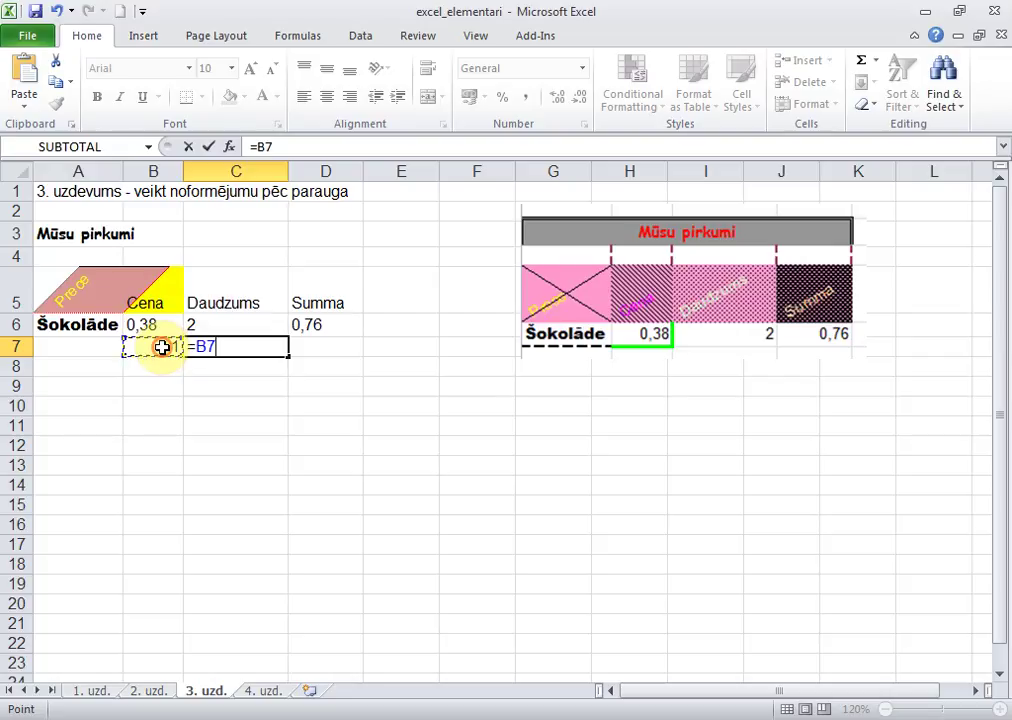
{"action": "type", "text": "*10"}
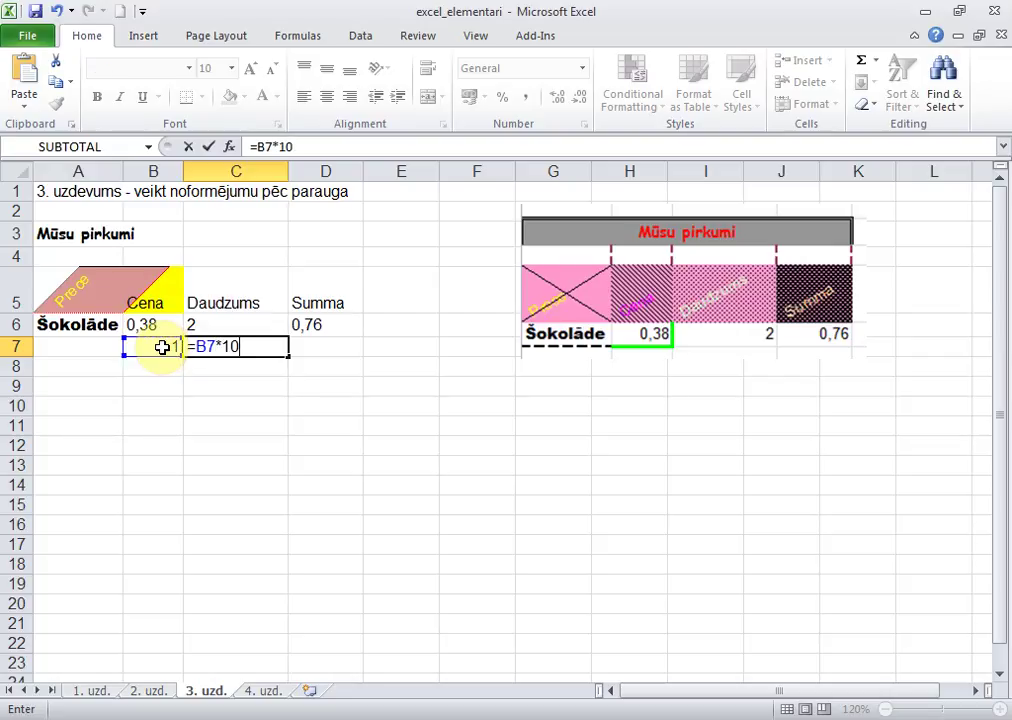
{"action": "key", "text": "Return"}
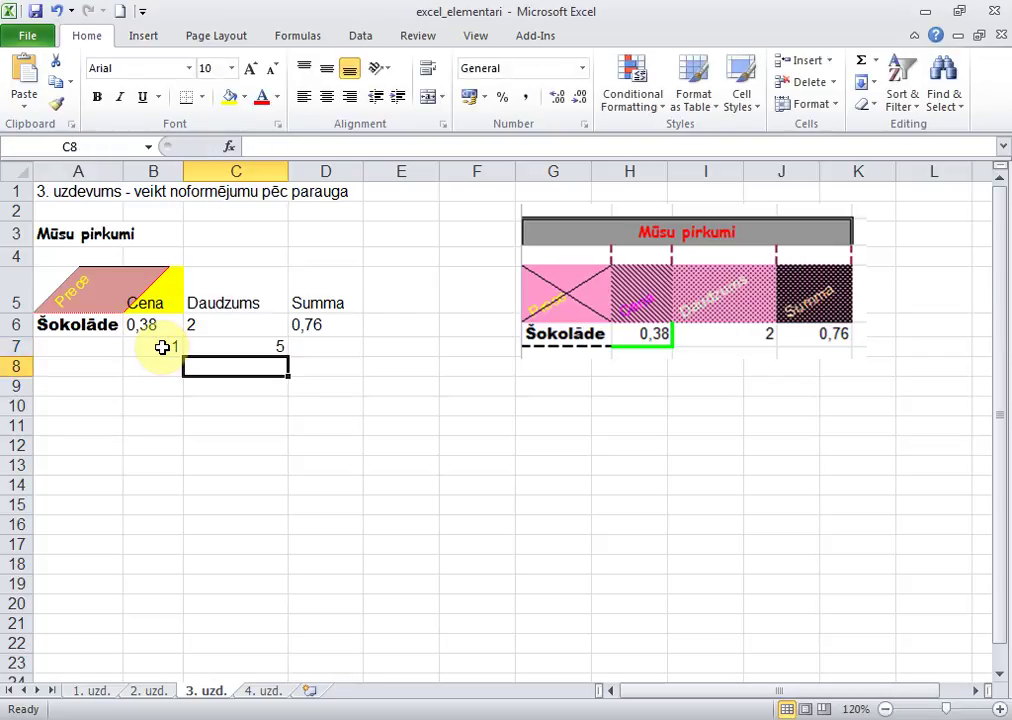
{"action": "left_click", "coordinate": [195, 346]}
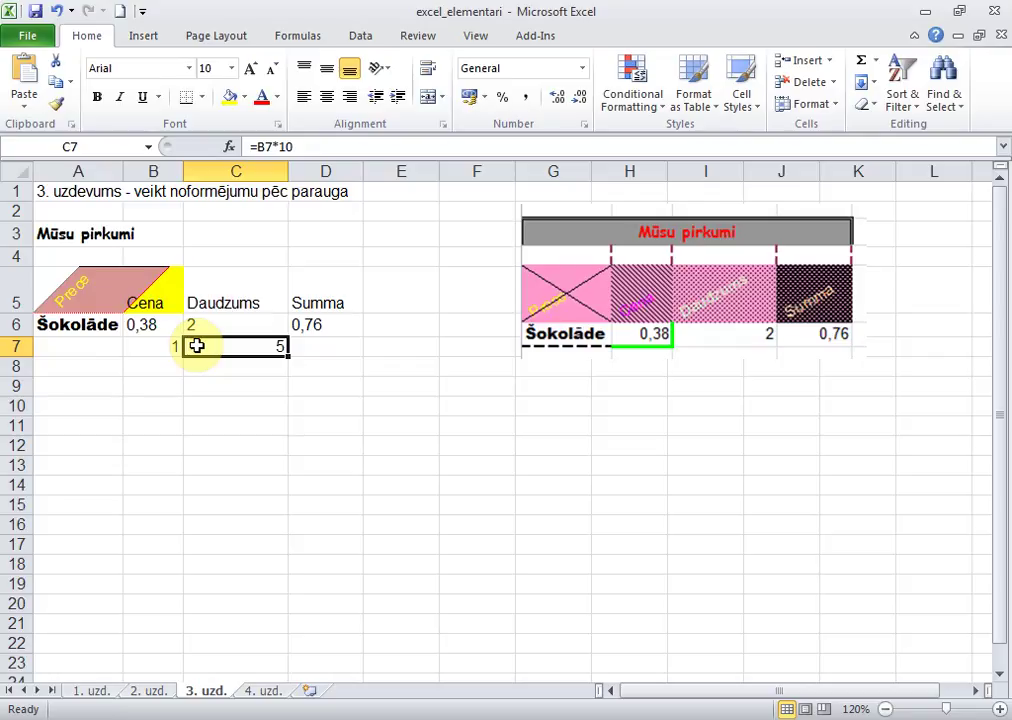
- On sheet 2. uzd., cut the d=a/b values G5:G13 and Kopā total G14 to two decimals
{"action": "left_click", "coordinate": [148, 691]}
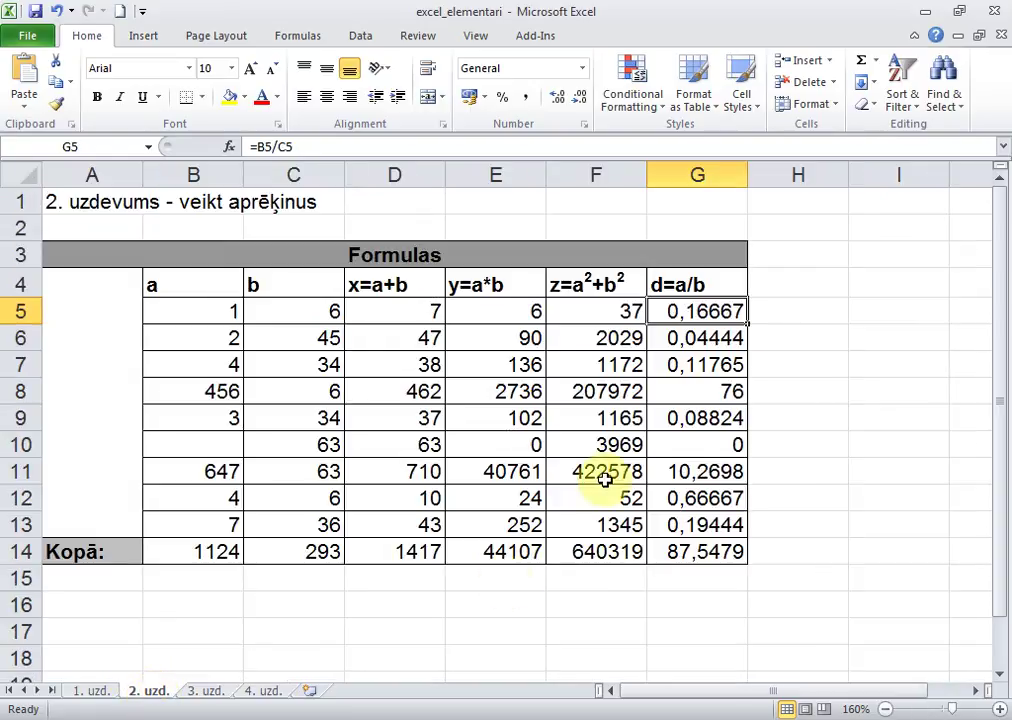
{"action": "left_click_drag", "start_coordinate": [699, 313], "coordinate": [697, 525]}
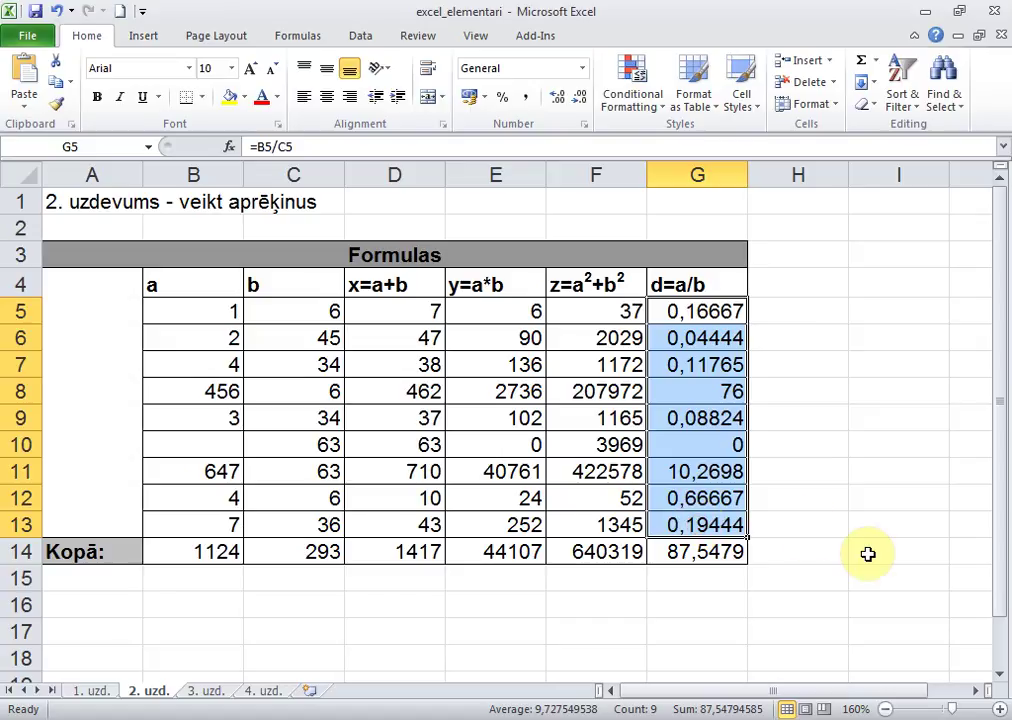
{"action": "left_click", "coordinate": [579, 98]}
{"action": "left_click", "coordinate": [579, 98]}
{"action": "left_click", "coordinate": [579, 98]}
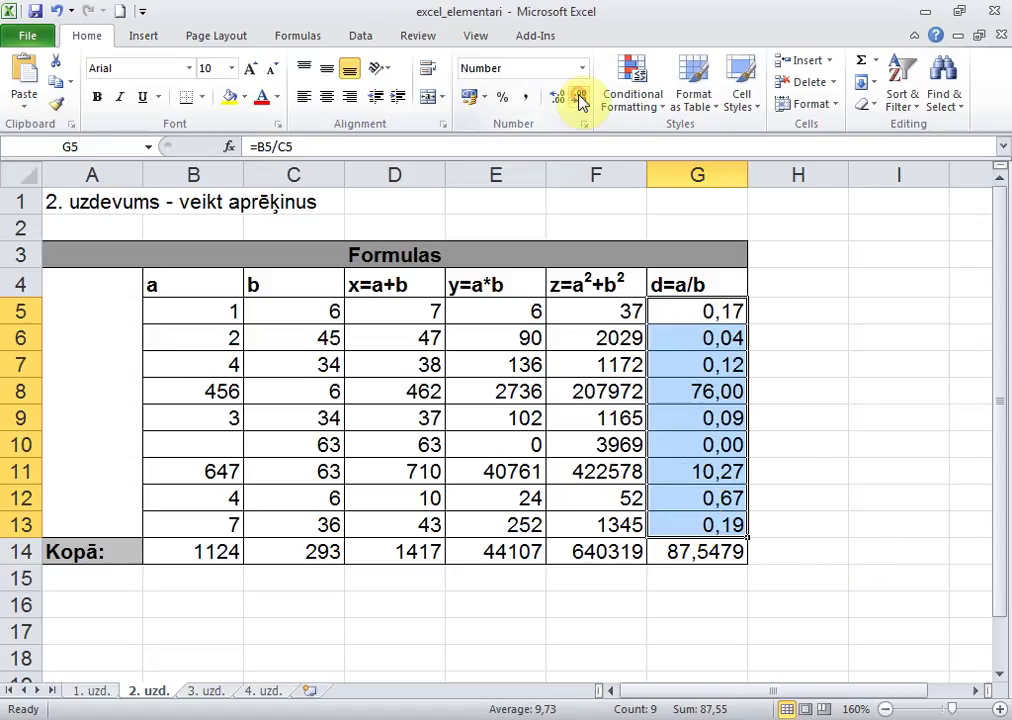
{"action": "left_click", "coordinate": [732, 556]}
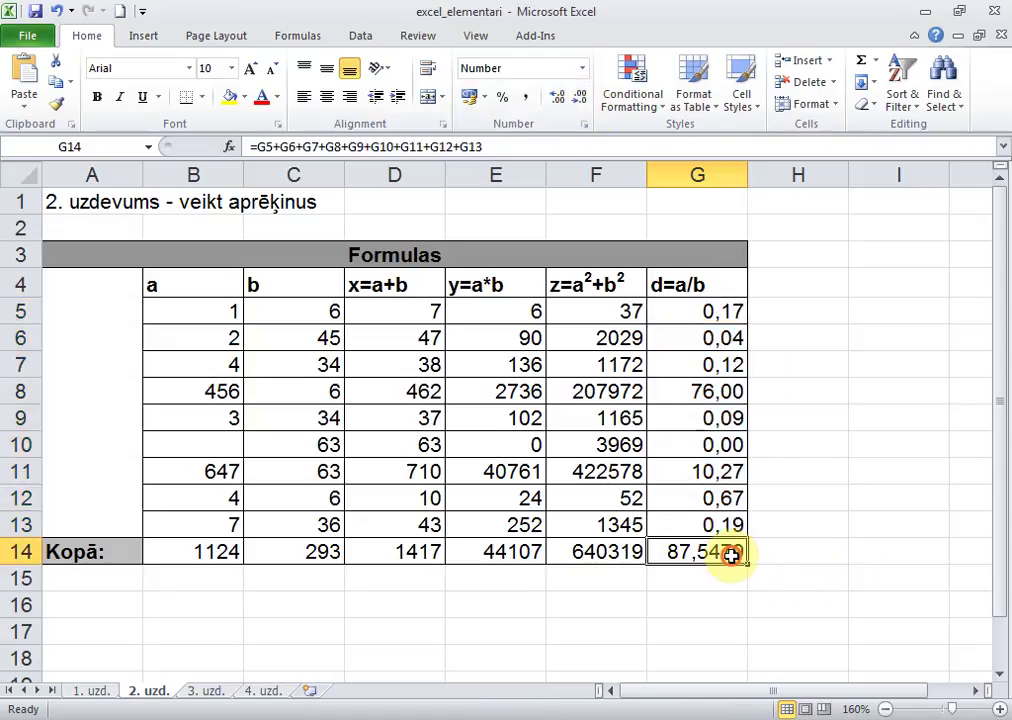
{"action": "left_click", "coordinate": [575, 102]}
{"action": "left_click", "coordinate": [574, 104]}
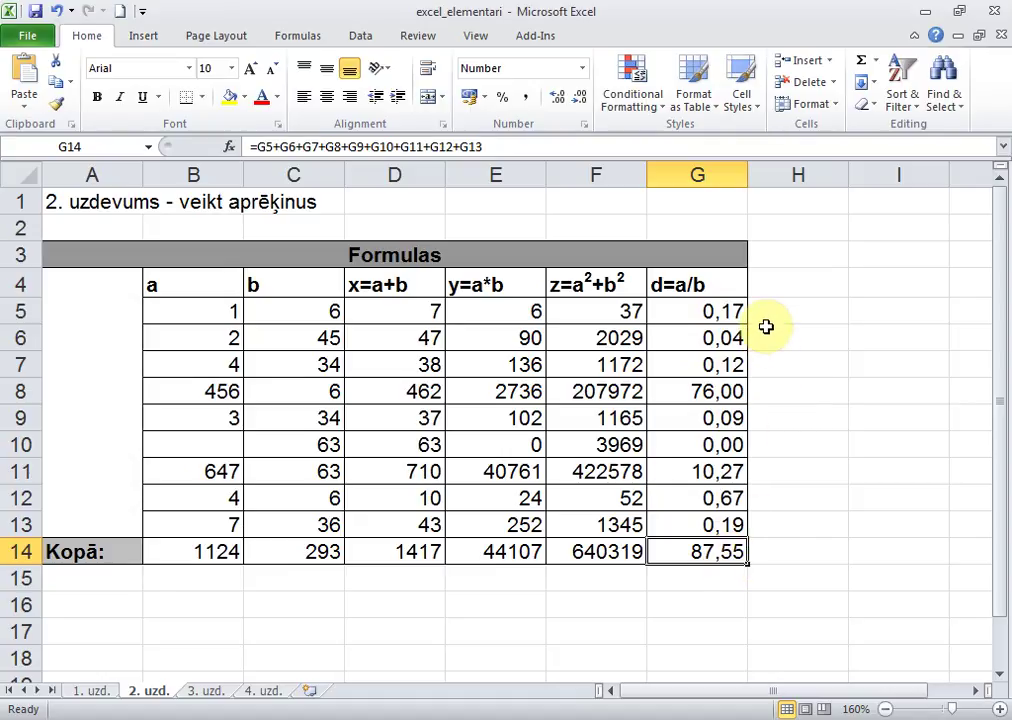
- Try the sum =7+42+9+7+7+9 in H14, clear it, and check G14's total formula
{"action": "left_click", "coordinate": [798, 549]}
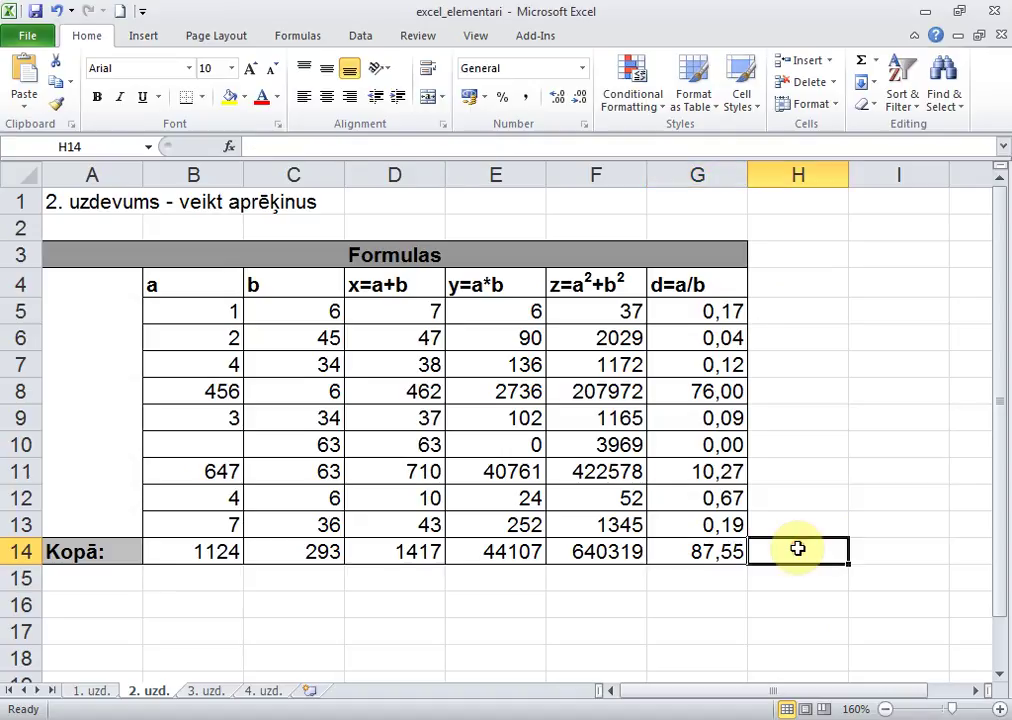
{"action": "type", "text": "="}
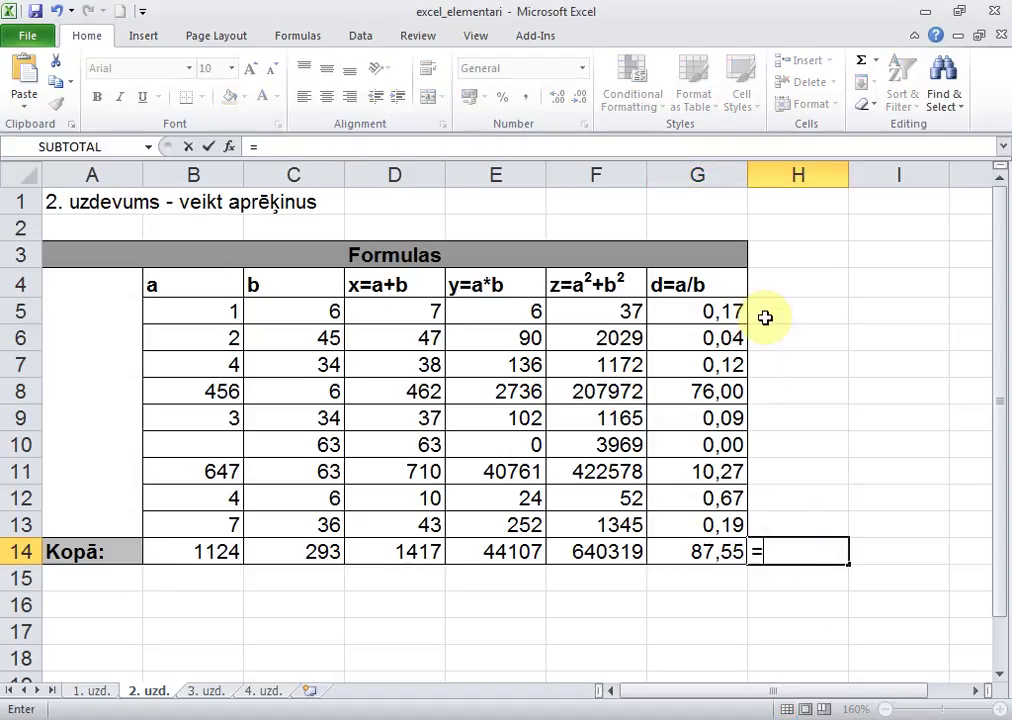
{"action": "type", "text": "7+"}
{"action": "type", "text": "4"}
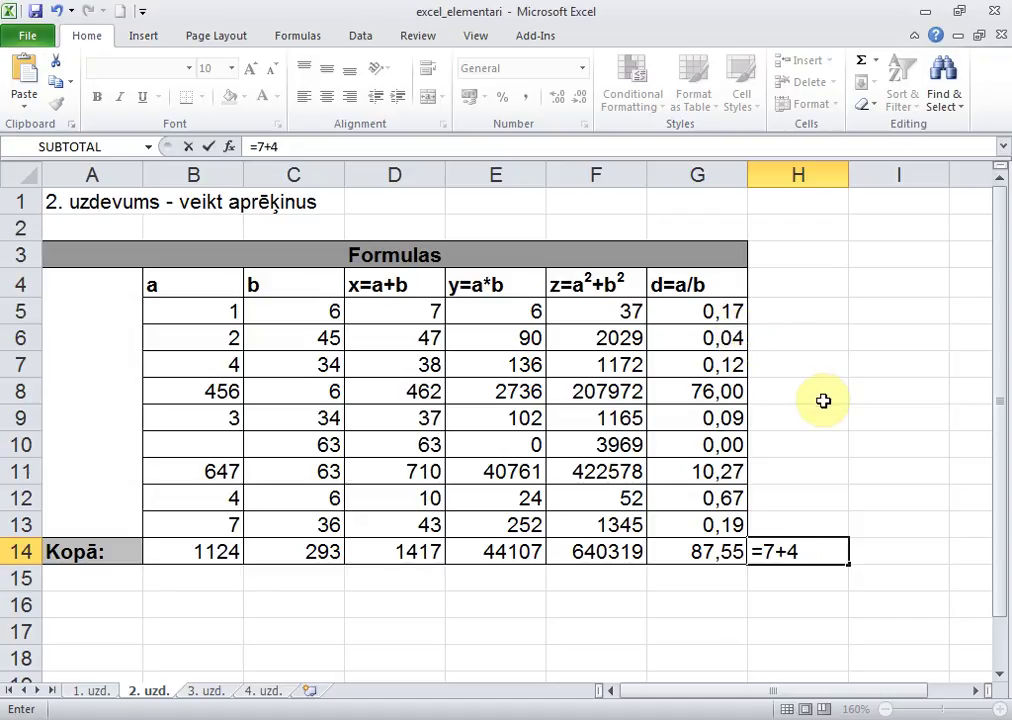
{"action": "type", "text": "2+"}
{"action": "type", "text": "9+"}
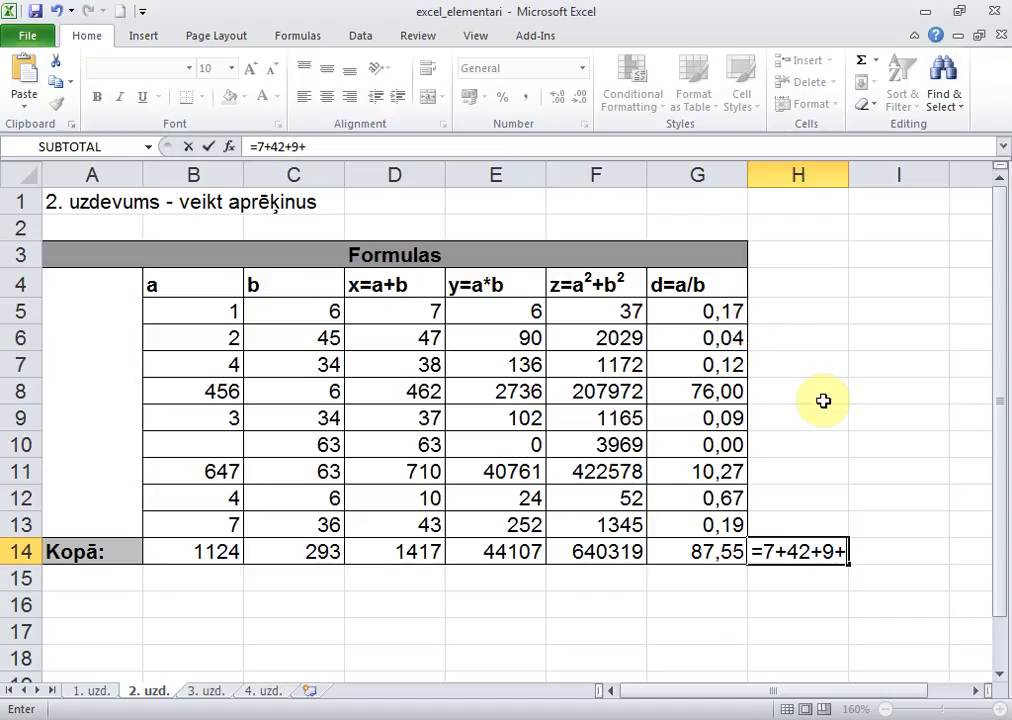
{"action": "type", "text": "7+7+9"}
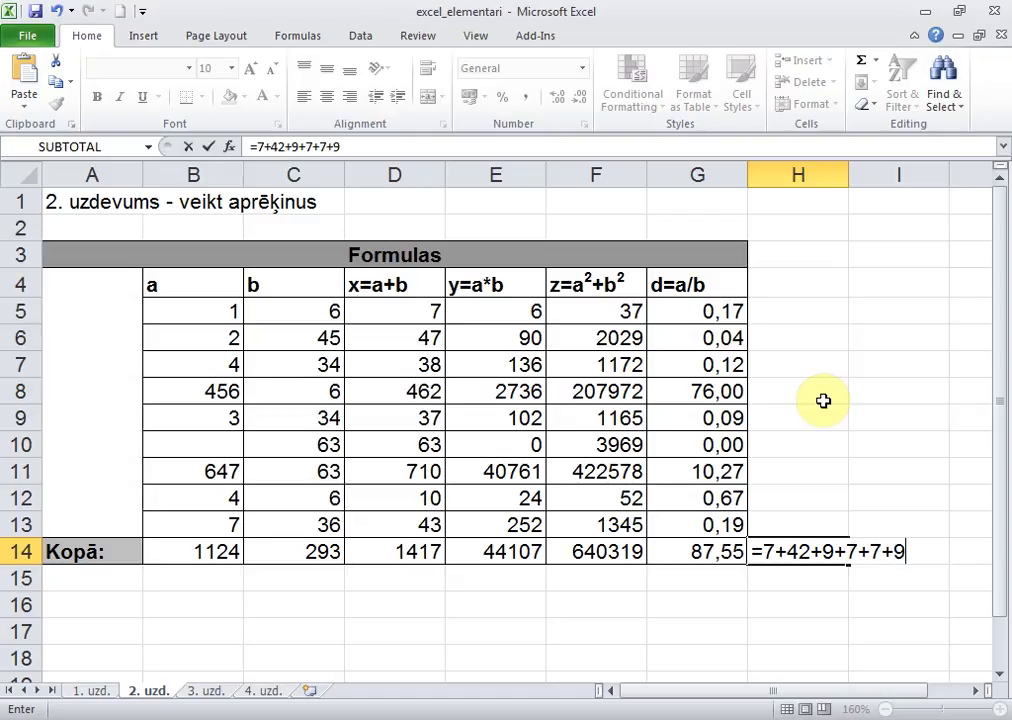
{"action": "key", "text": "Return"}
{"action": "left_click", "coordinate": [836, 551]}
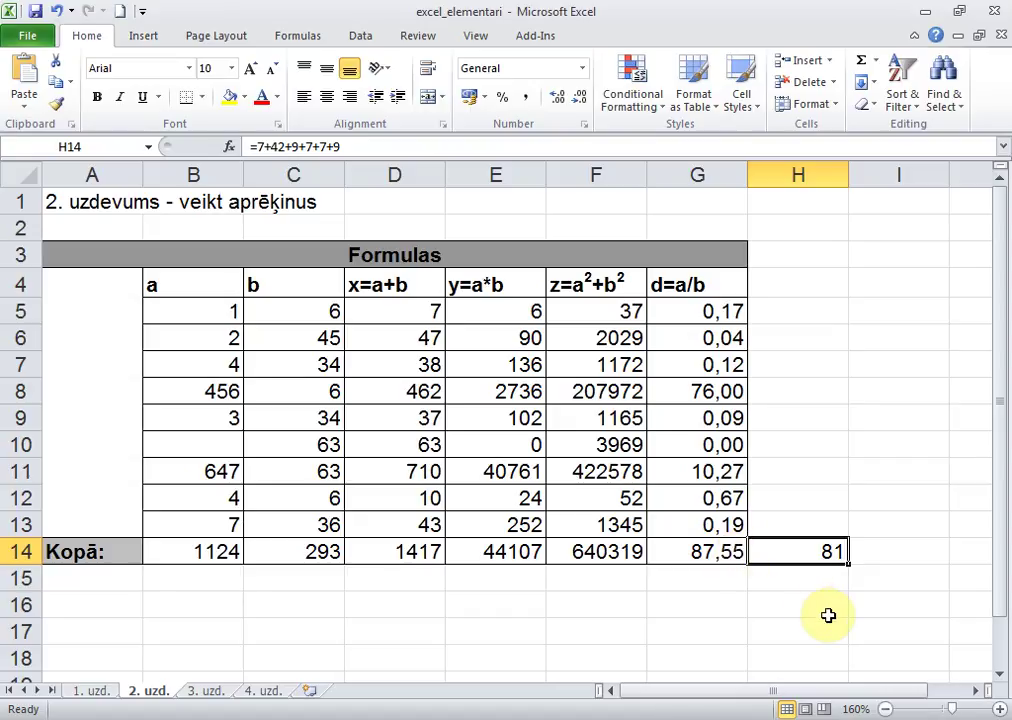
{"action": "key", "text": "Delete"}
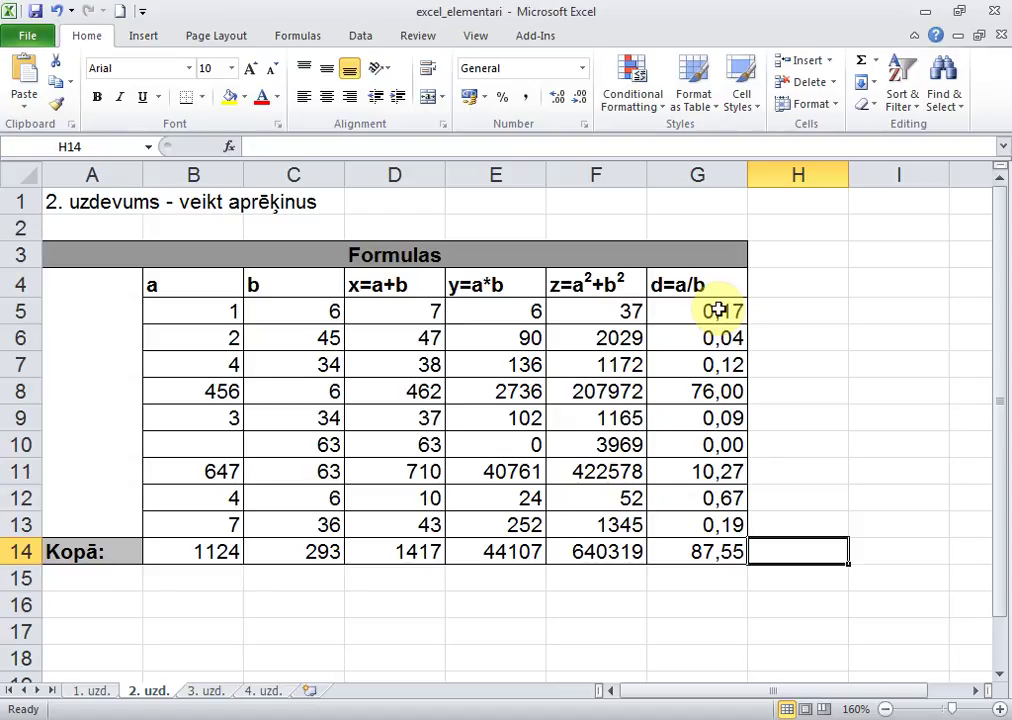
{"action": "left_click_drag", "start_coordinate": [719, 311], "coordinate": [720, 553]}
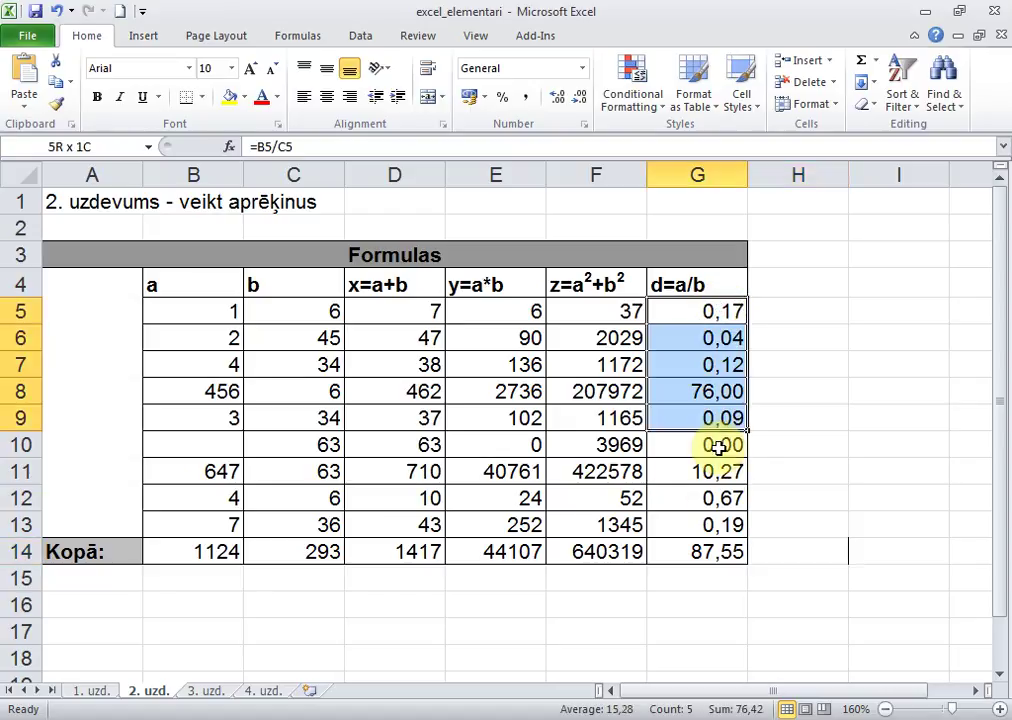
{"action": "left_click", "coordinate": [720, 553]}
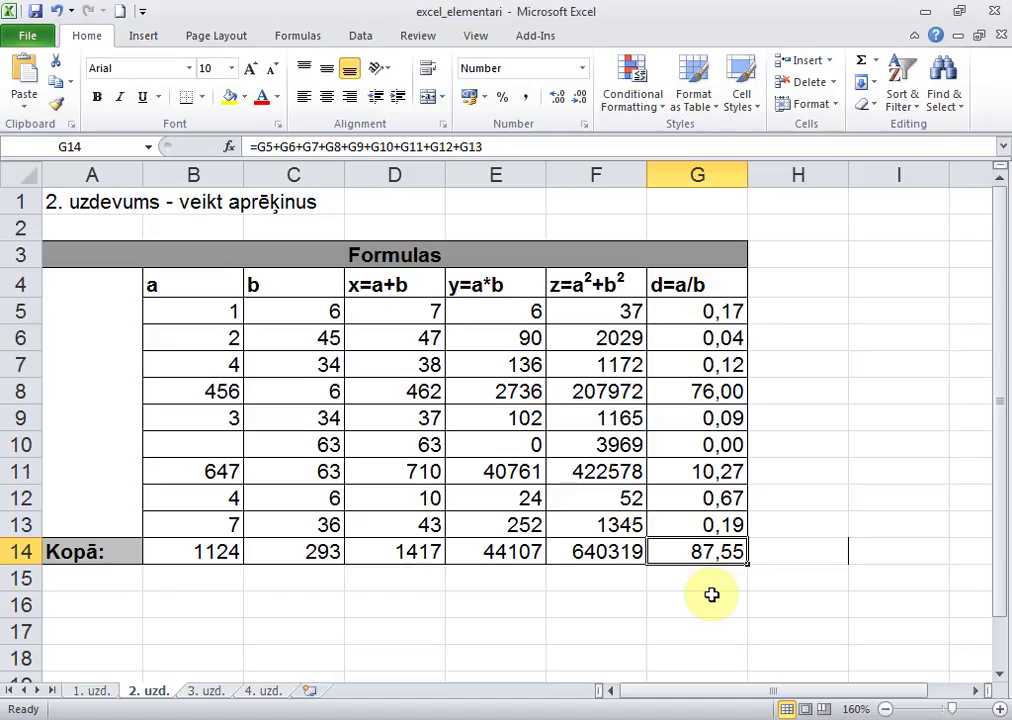
- On sheet 3. uzd., adjust B7's decimal places until it displays 0,5
{"action": "left_click", "coordinate": [218, 690]}
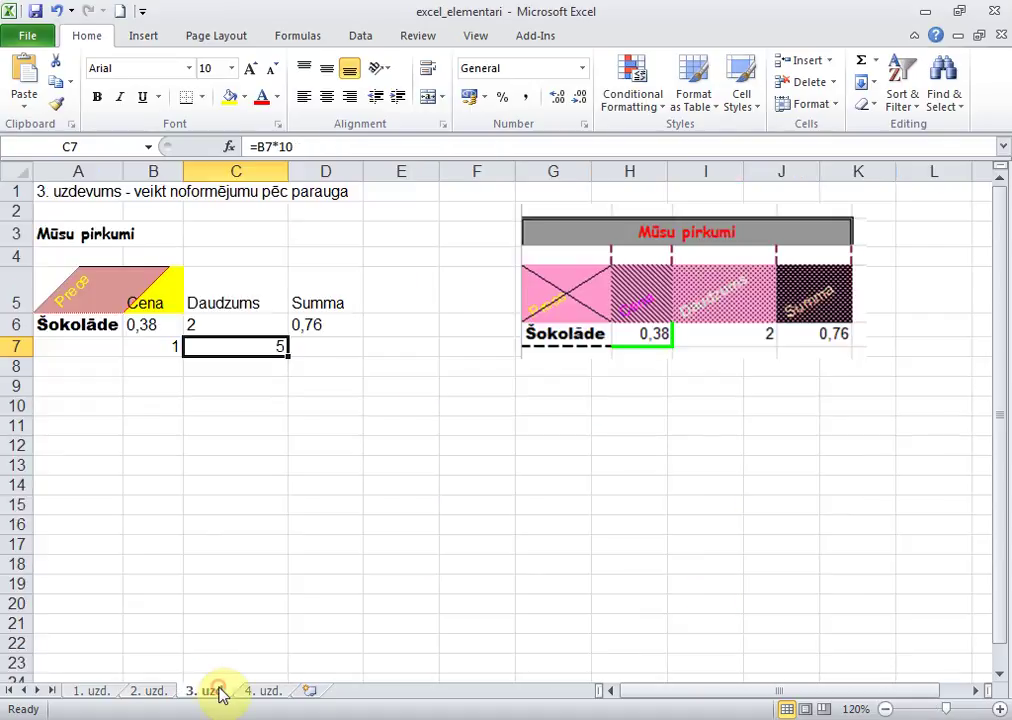
{"action": "left_click", "coordinate": [169, 345]}
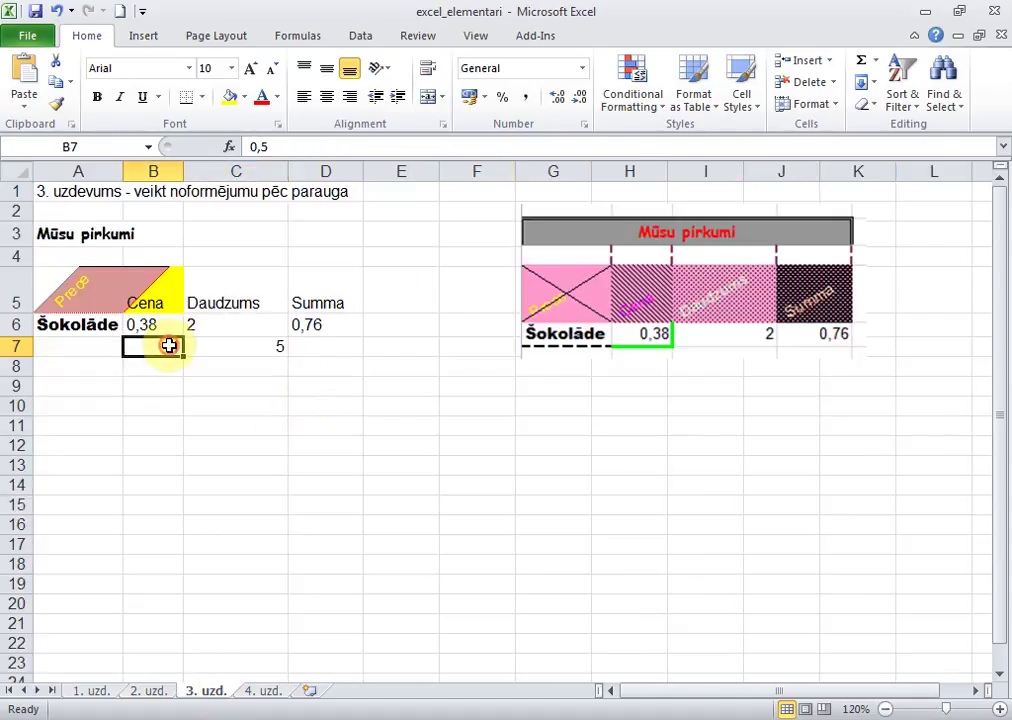
{"action": "left_click", "coordinate": [580, 96]}
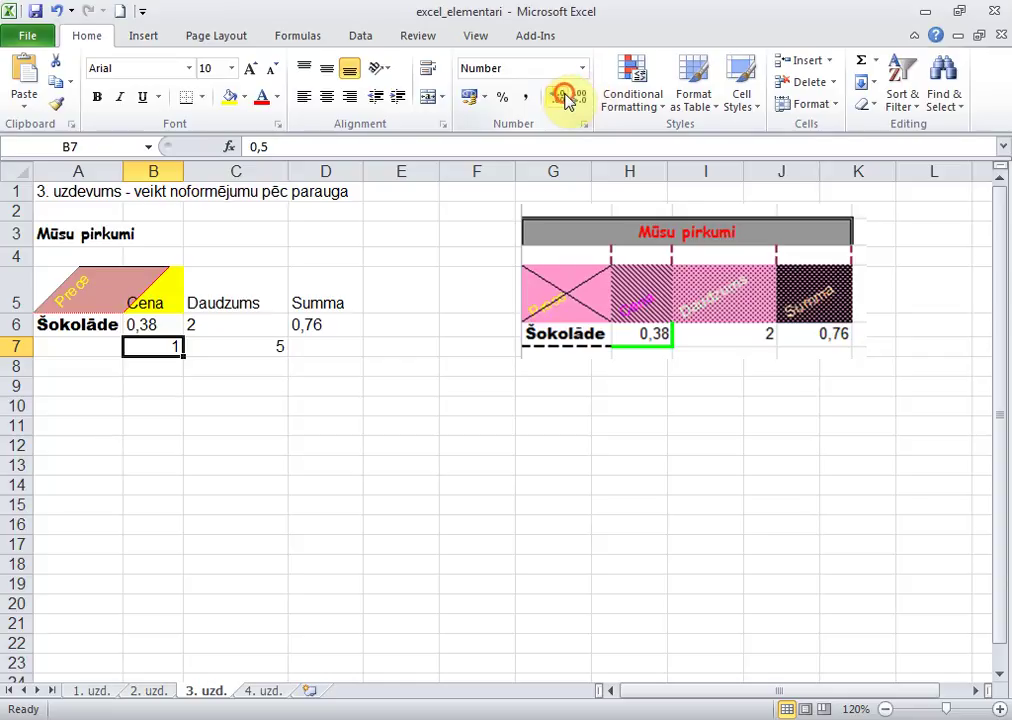
{"action": "left_click", "coordinate": [566, 98]}
{"action": "left_click", "coordinate": [566, 98]}
{"action": "left_click", "coordinate": [566, 98]}
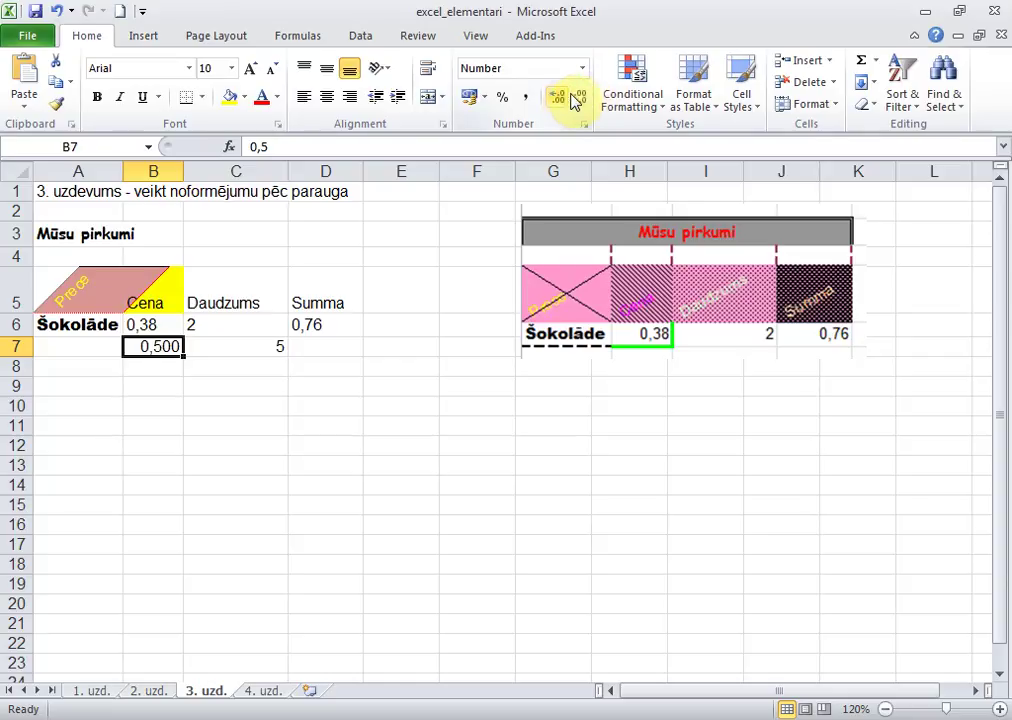
{"action": "left_click", "coordinate": [579, 97]}
{"action": "left_click", "coordinate": [579, 97]}
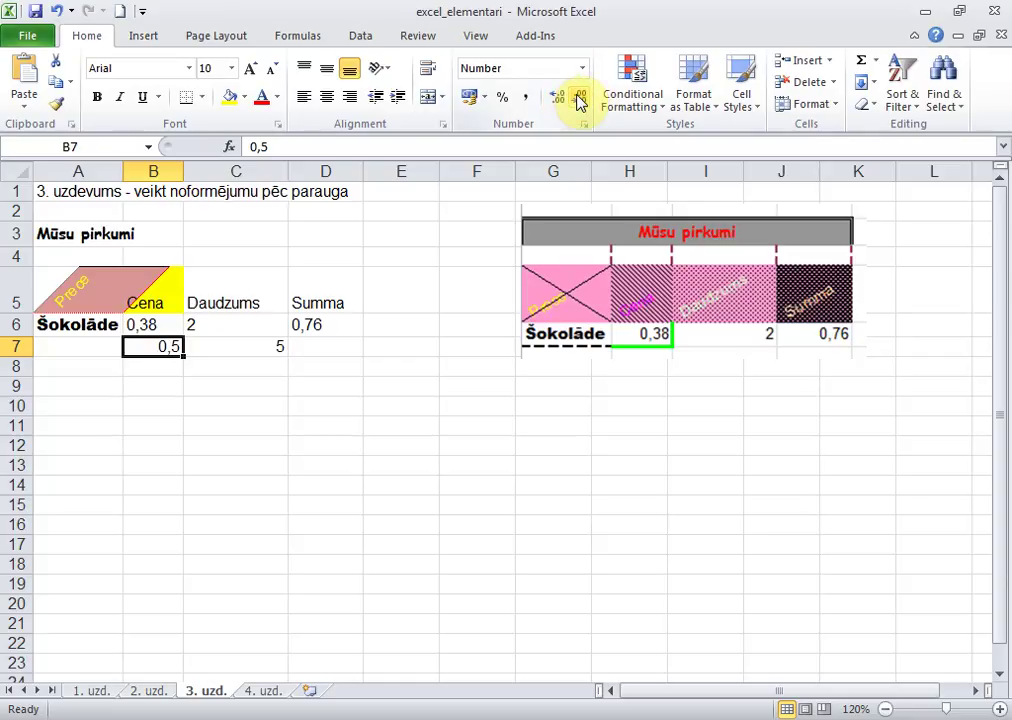
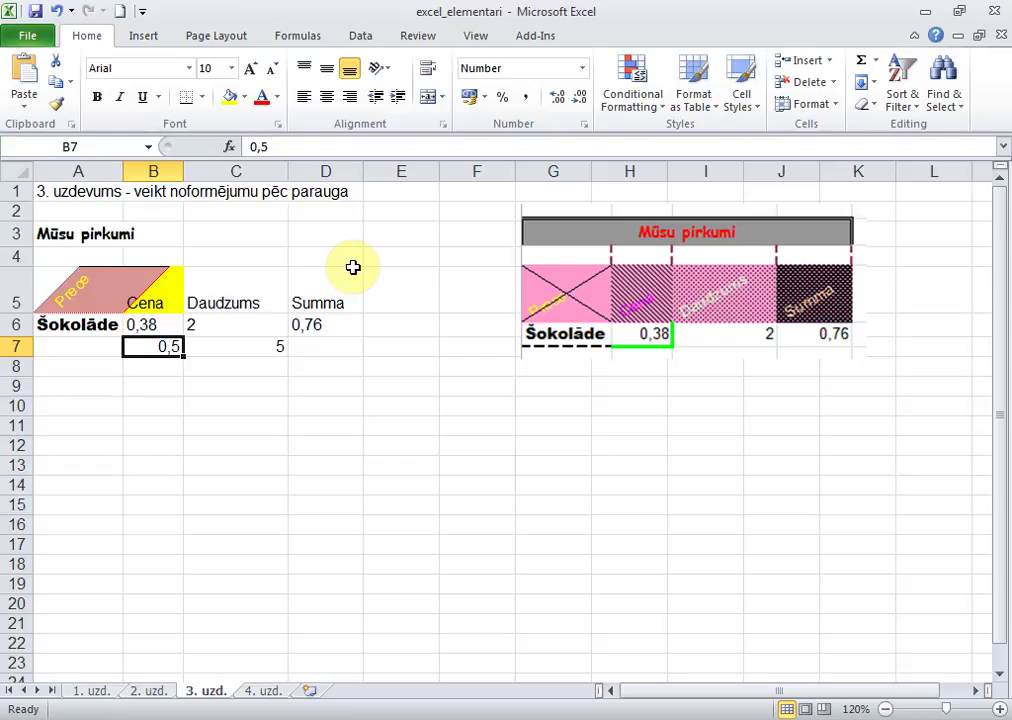
- Enter the date 10/03/2014 in cell B8 of sheet 3. uzd
{"action": "key", "text": "Right"}
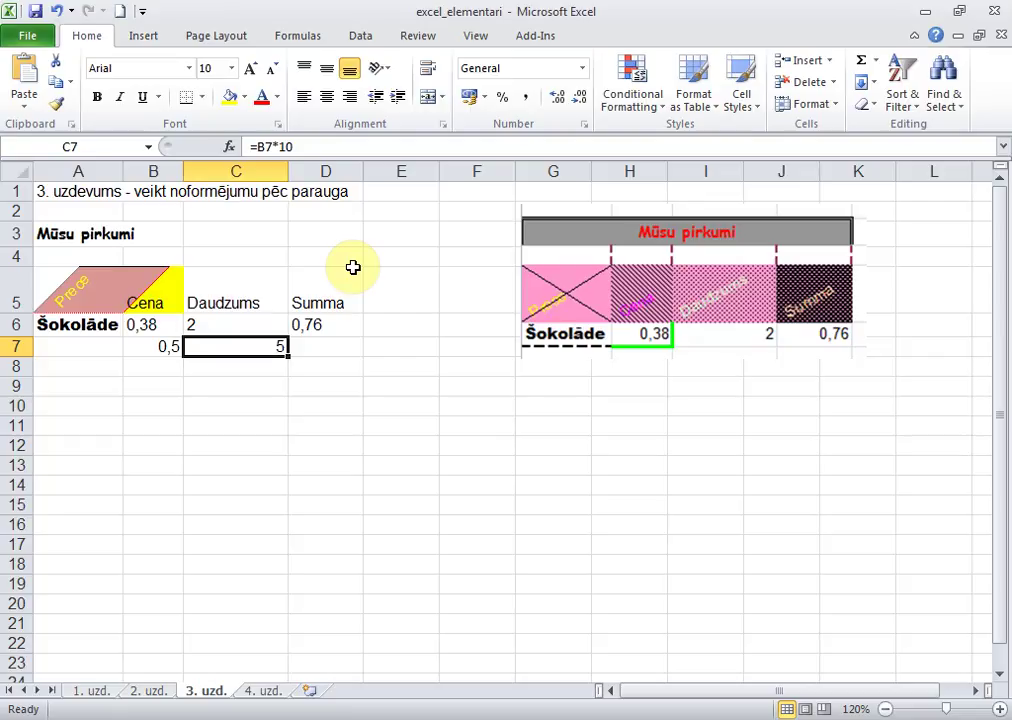
{"action": "left_click", "coordinate": [266, 691]}
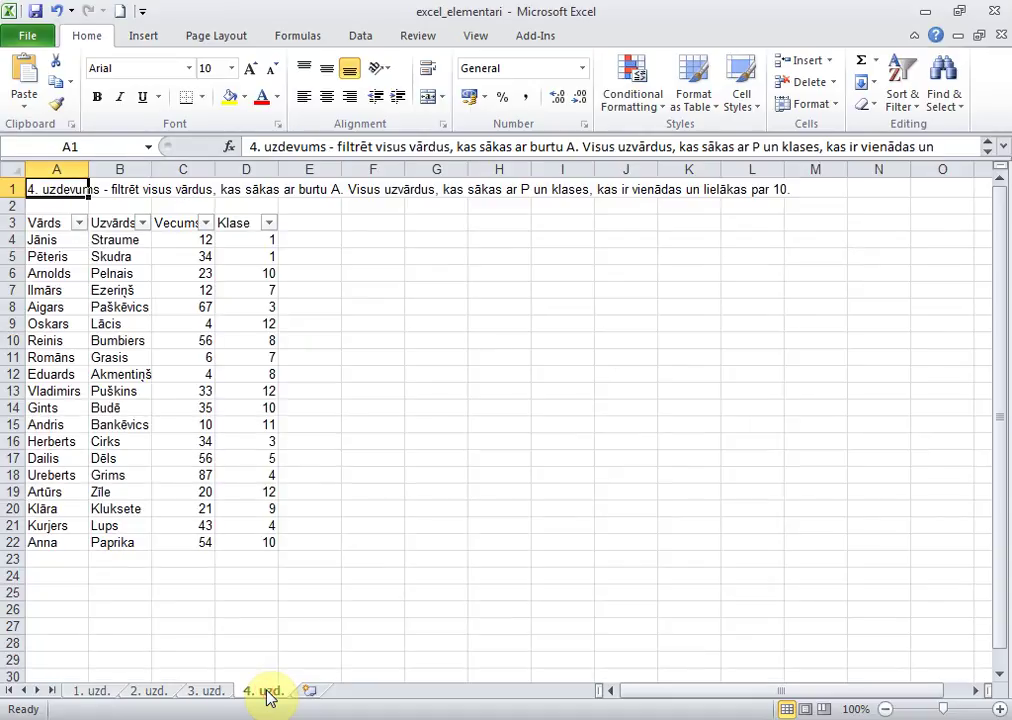
{"action": "left_click", "coordinate": [220, 690]}
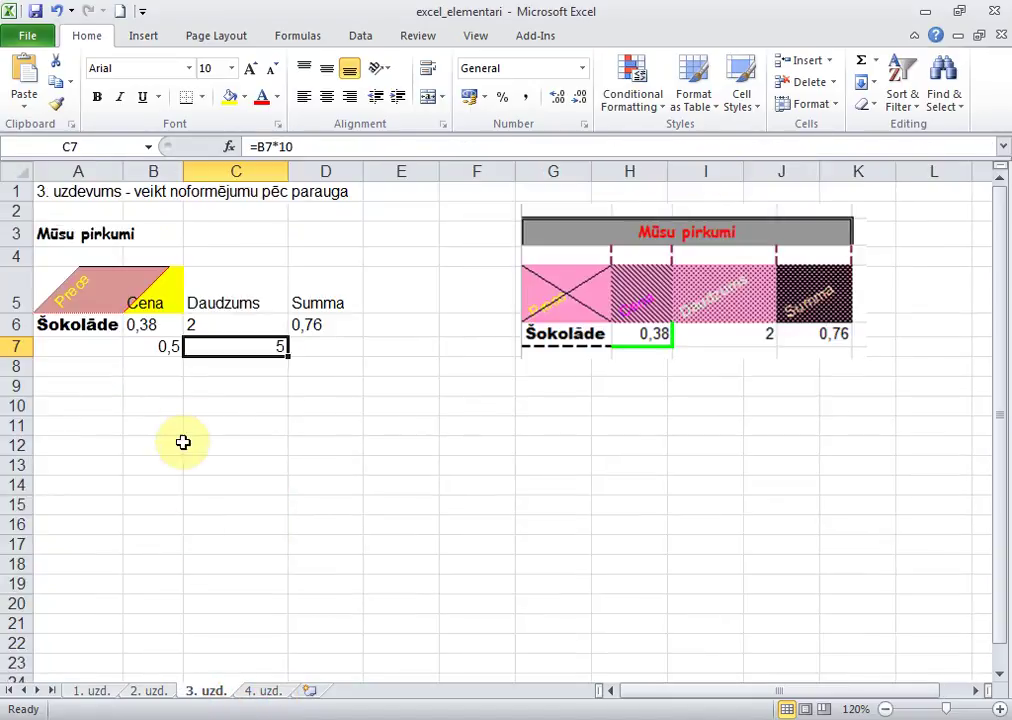
{"action": "left_click", "coordinate": [164, 363]}
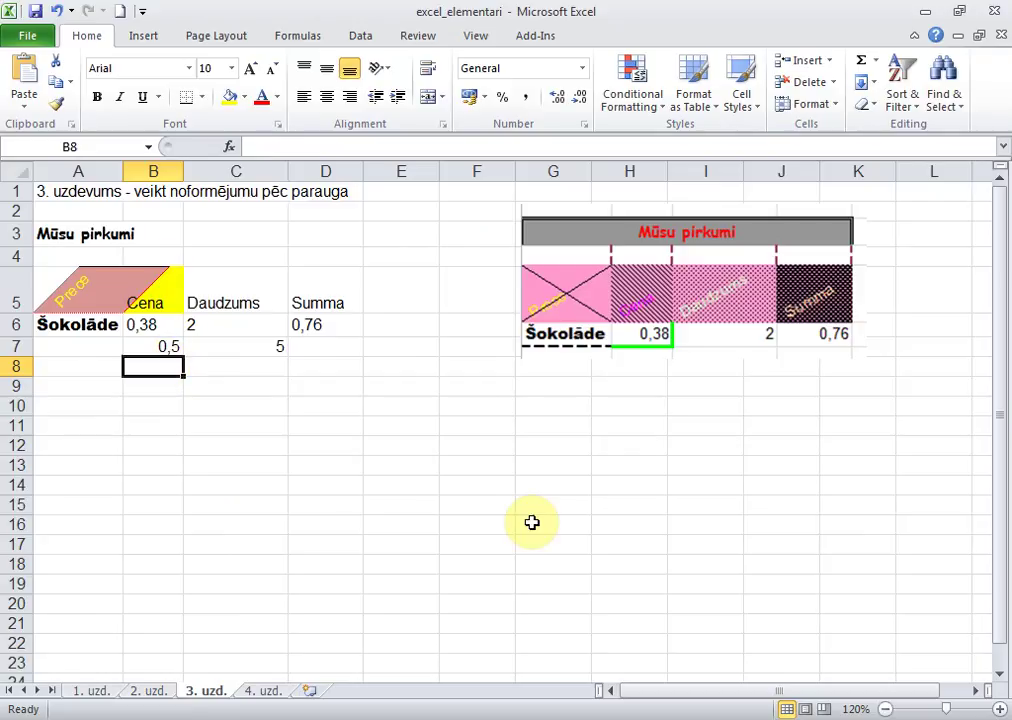
{"action": "type", "text": "10/03"}
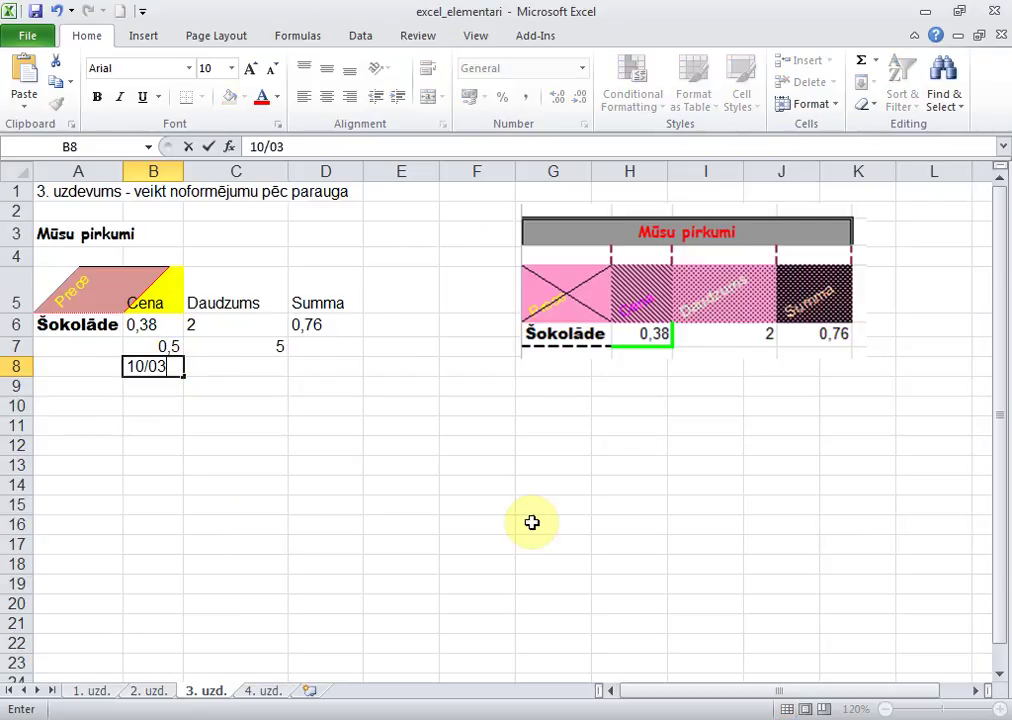
{"action": "type", "text": "/20"}
{"action": "type", "text": "14"}
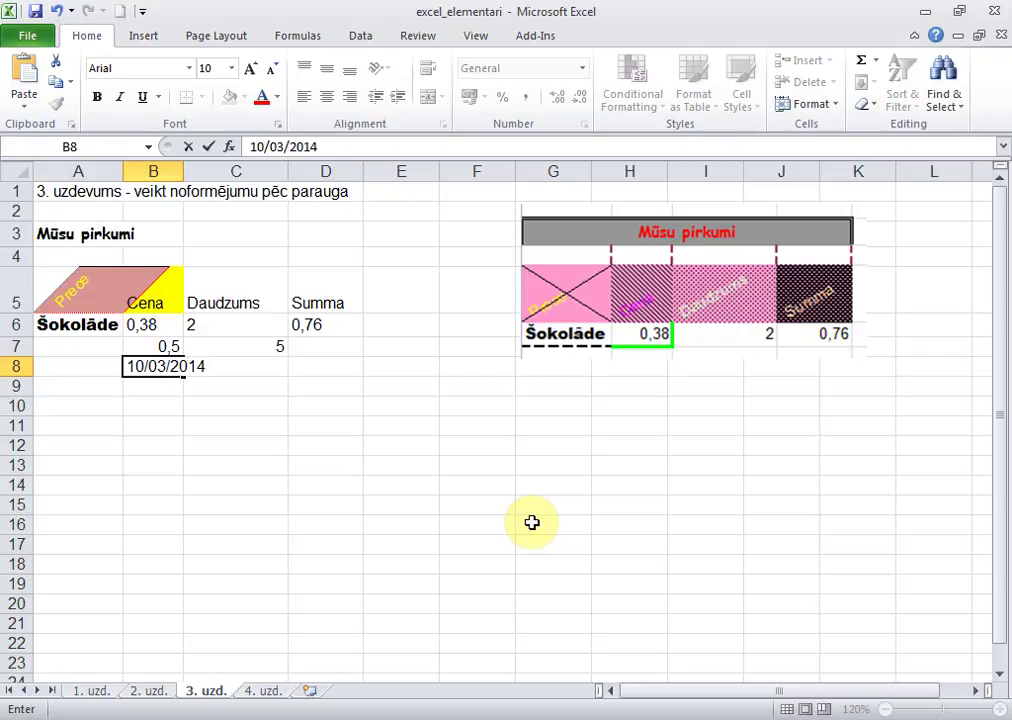
{"action": "key", "text": "Return"}
- Enter 10.03.2014 in B9 and widen column B to show both dates
{"action": "key", "text": "Up"}
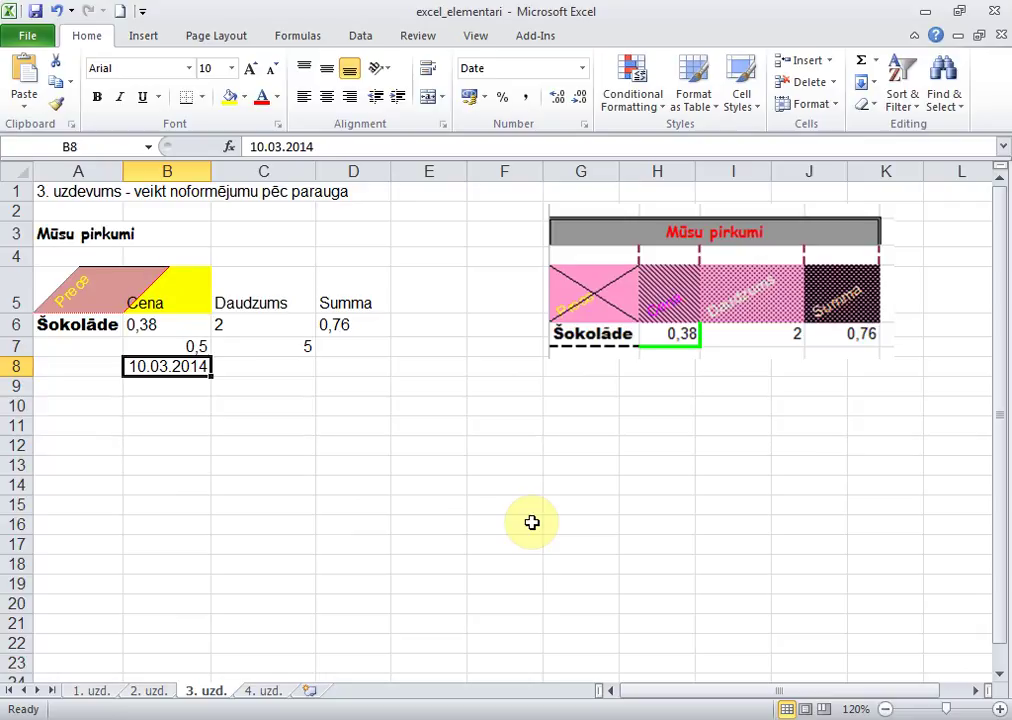
{"action": "key", "text": "Down"}
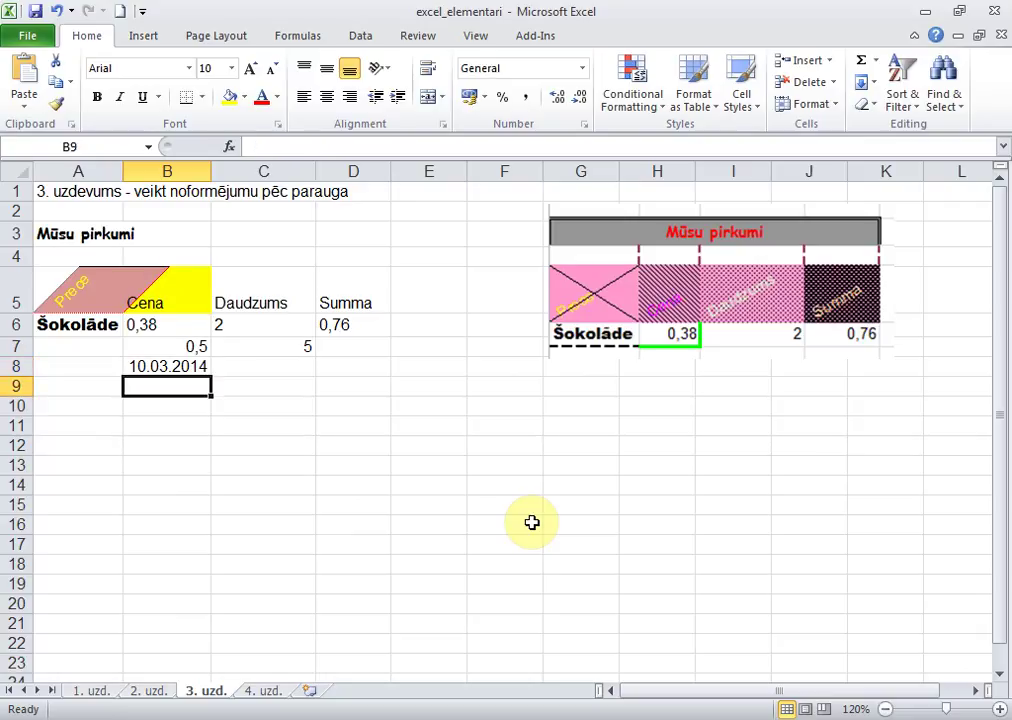
{"action": "type", "text": "10,"}
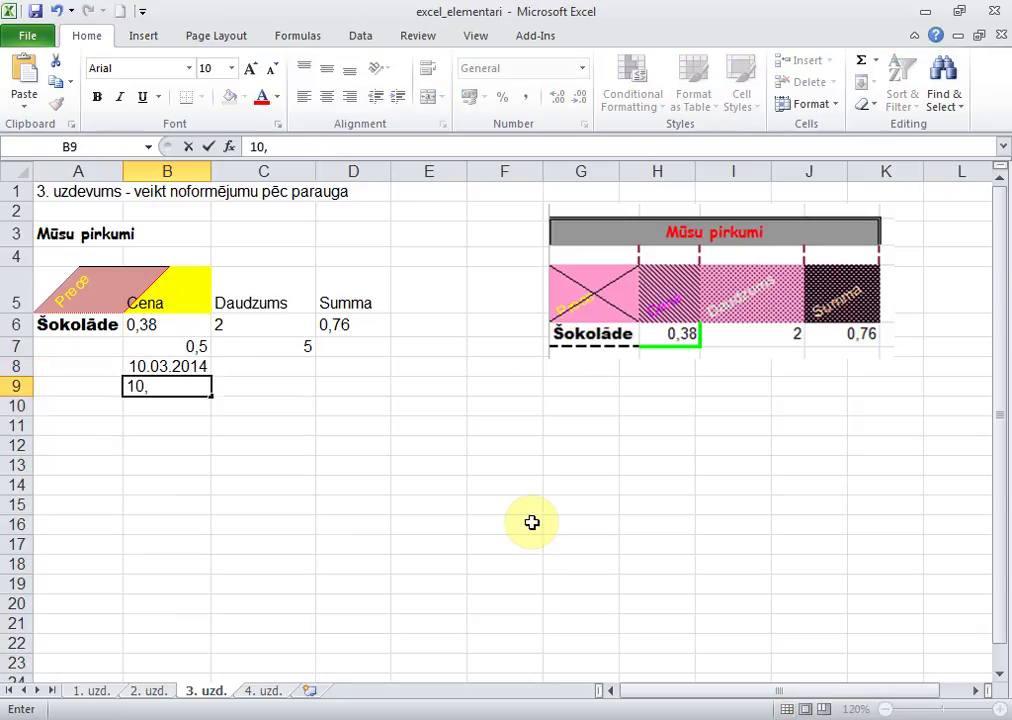
{"action": "key", "text": "BackSpace"}
{"action": "type", "text": "03."}
{"action": "type", "text": "2014"}
{"action": "key", "text": "Return"}
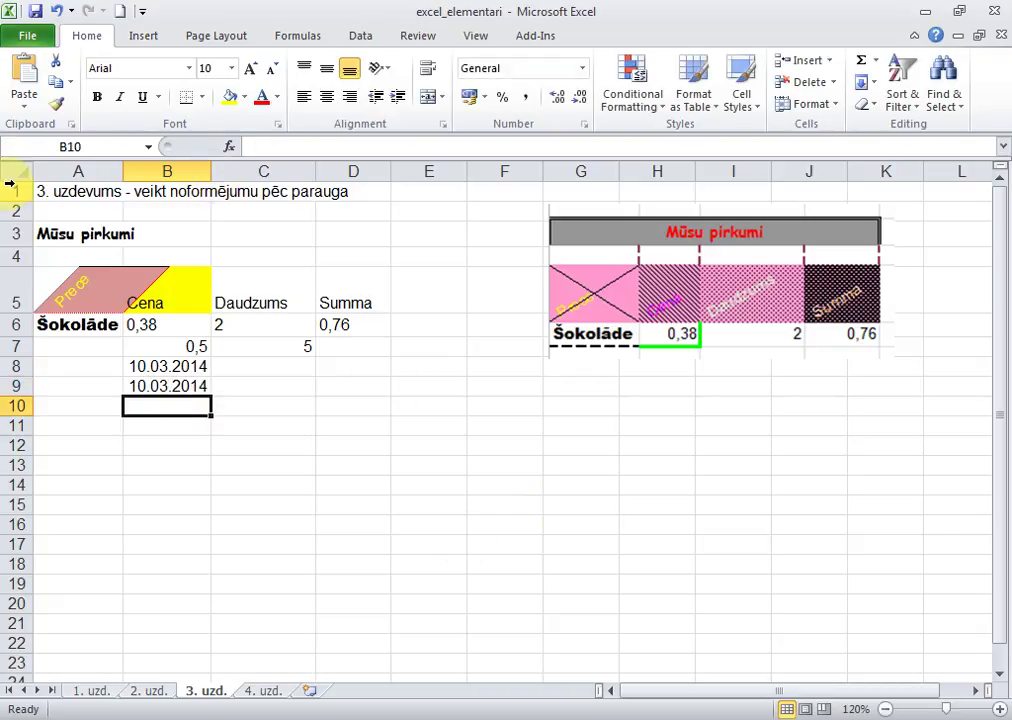
{"action": "left_click_drag", "start_coordinate": [211, 173], "coordinate": [311, 173]}
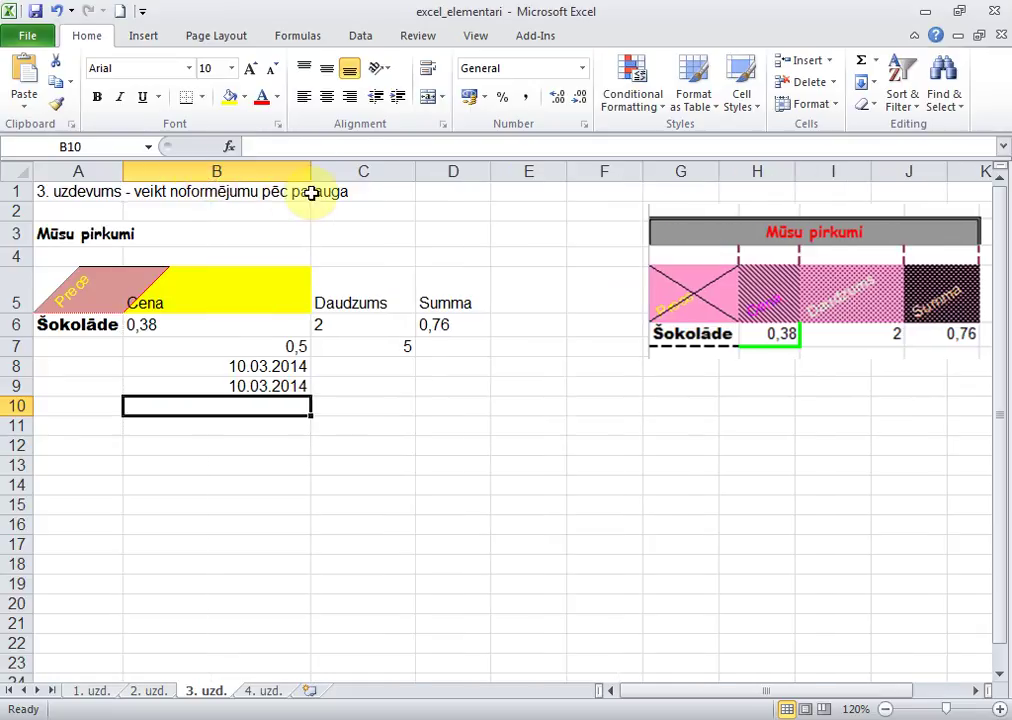
{"action": "left_click", "coordinate": [258, 387]}
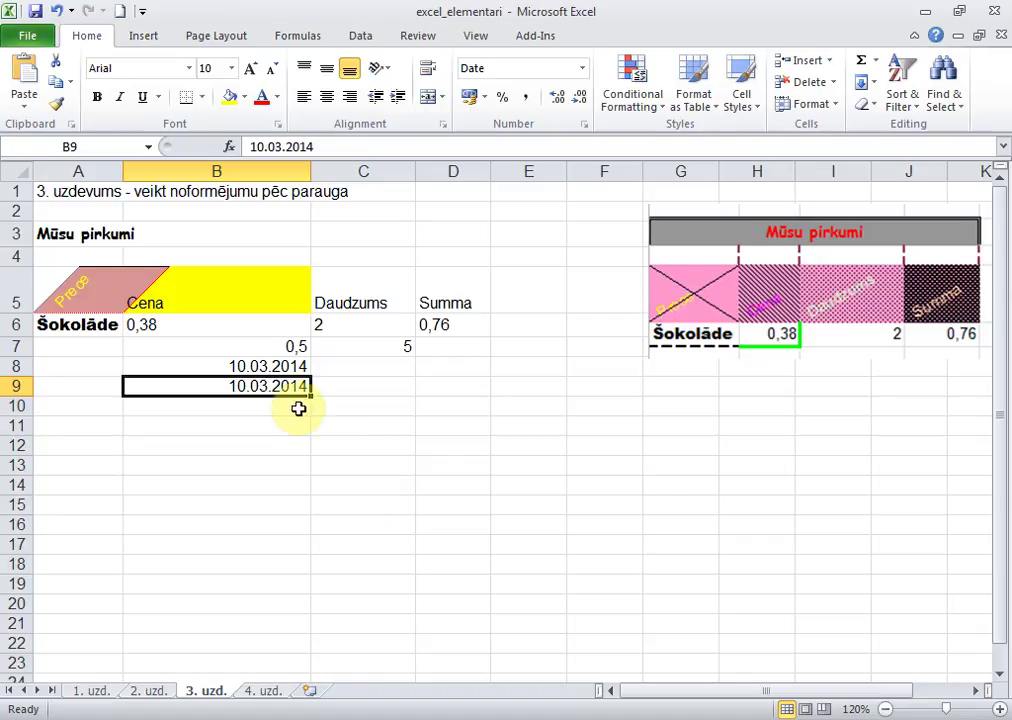
- In Format Cells for B9, pick the long weekday date format and switch it to Custom
{"action": "right_click", "coordinate": [282, 388]}
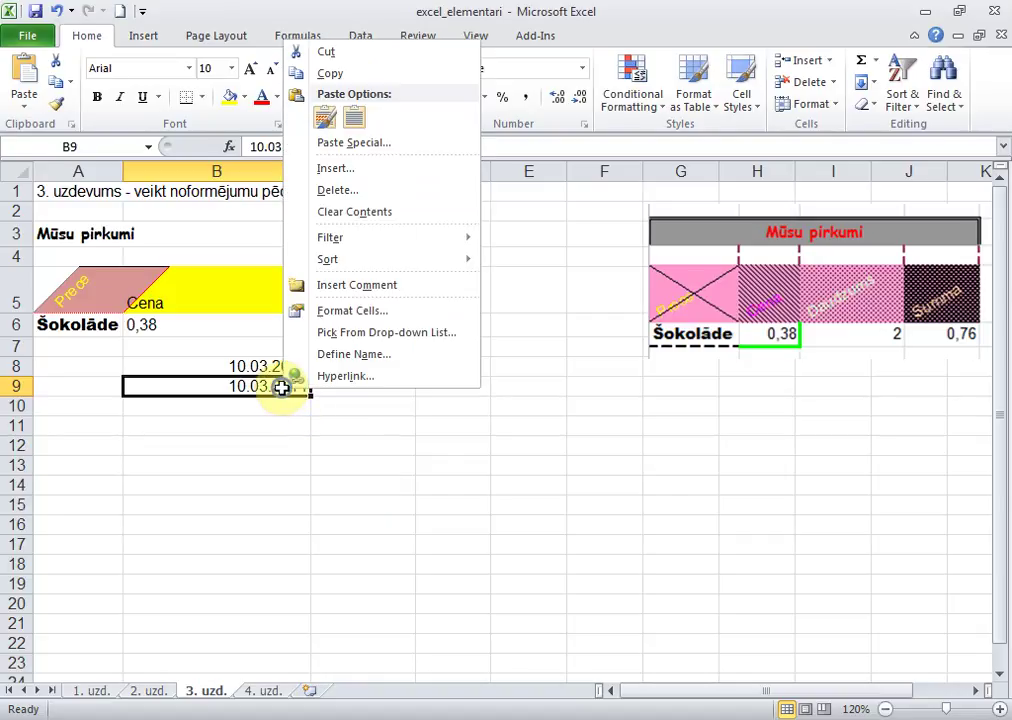
{"action": "left_click", "coordinate": [341, 318]}
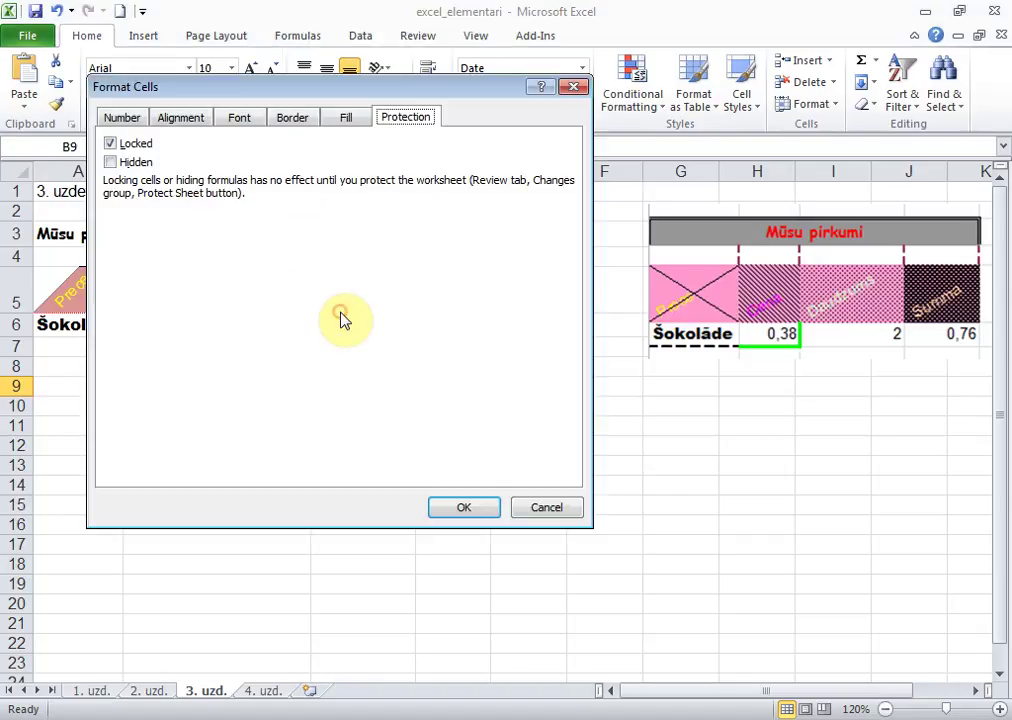
{"action": "left_click", "coordinate": [121, 118]}
{"action": "mouse_move", "coordinate": [196, 88]}
{"action": "left_mouse_down"}
{"action": "mouse_move", "coordinate": [436, 138]}
{"action": "mouse_move", "coordinate": [545, 217]}
{"action": "left_mouse_up"}
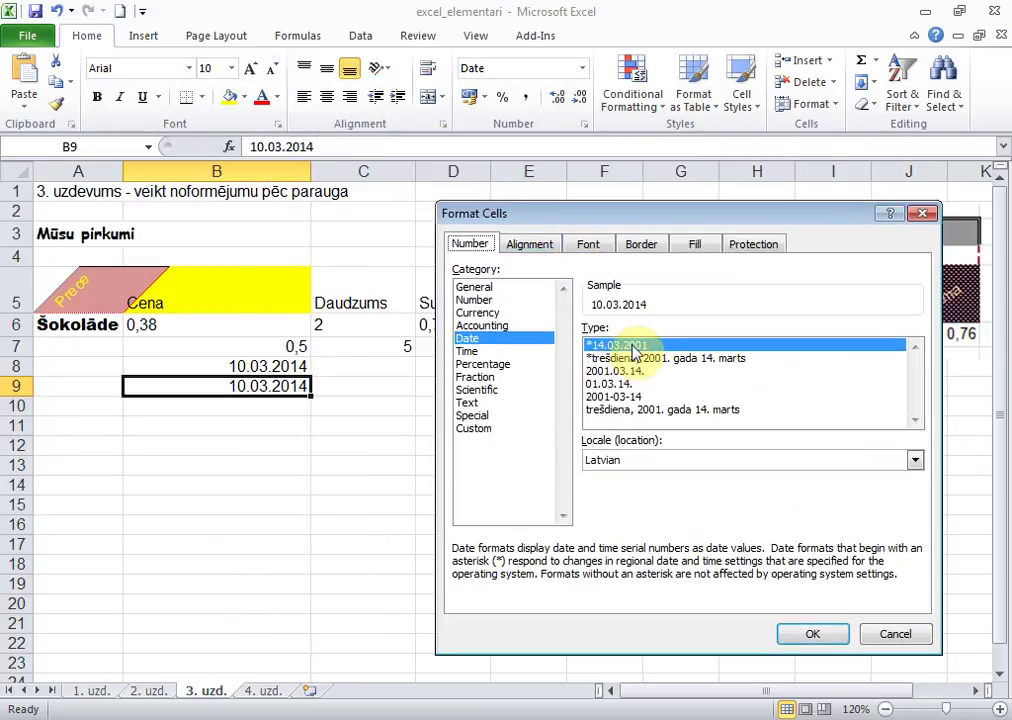
{"action": "left_click", "coordinate": [630, 360]}
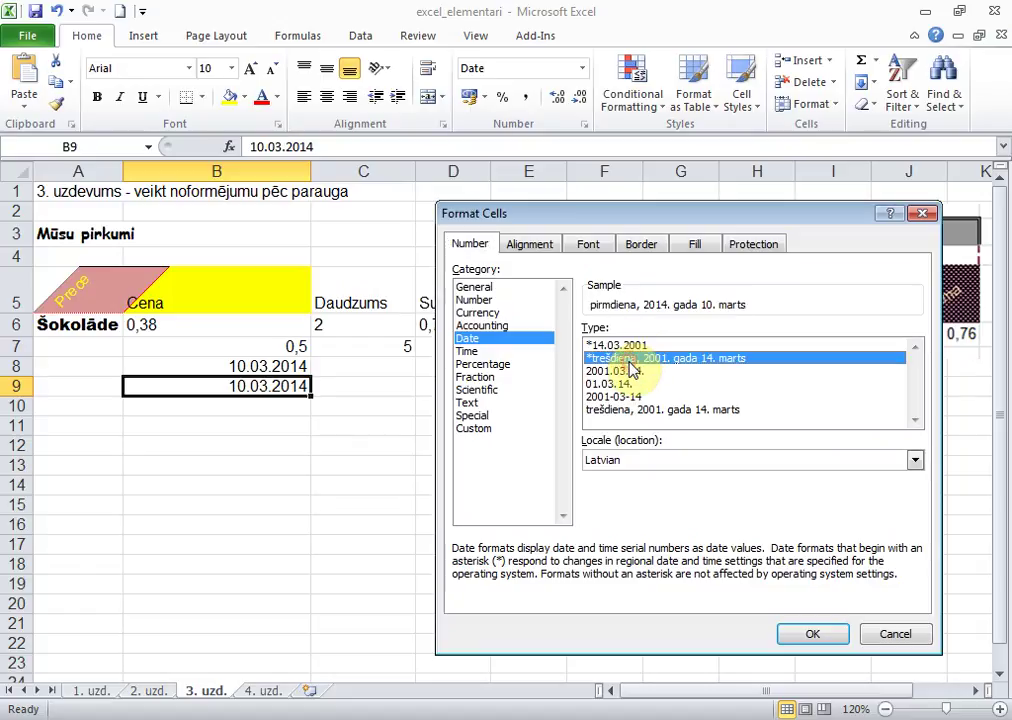
{"action": "left_click", "coordinate": [630, 371]}
{"action": "left_click", "coordinate": [628, 384]}
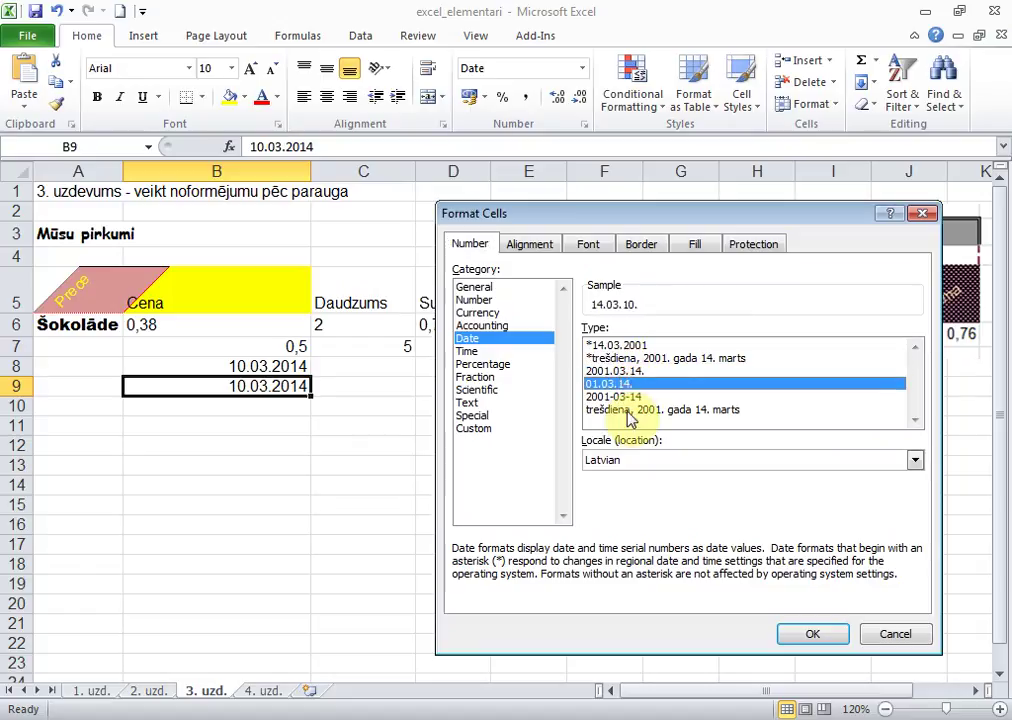
{"action": "left_click", "coordinate": [628, 410]}
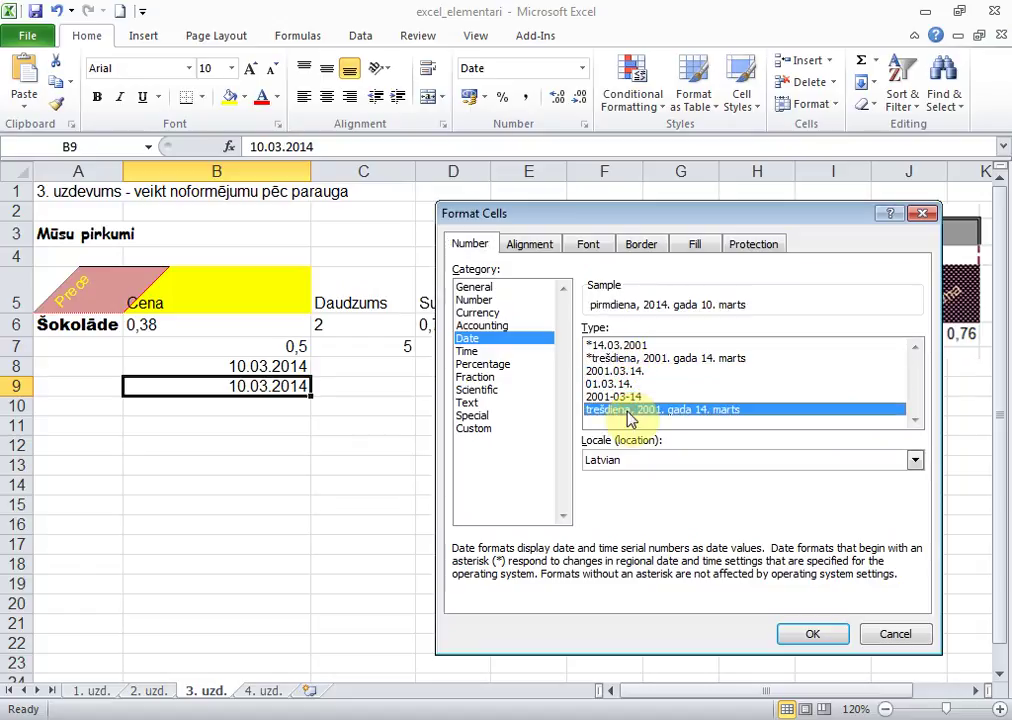
{"action": "left_click", "coordinate": [476, 430]}
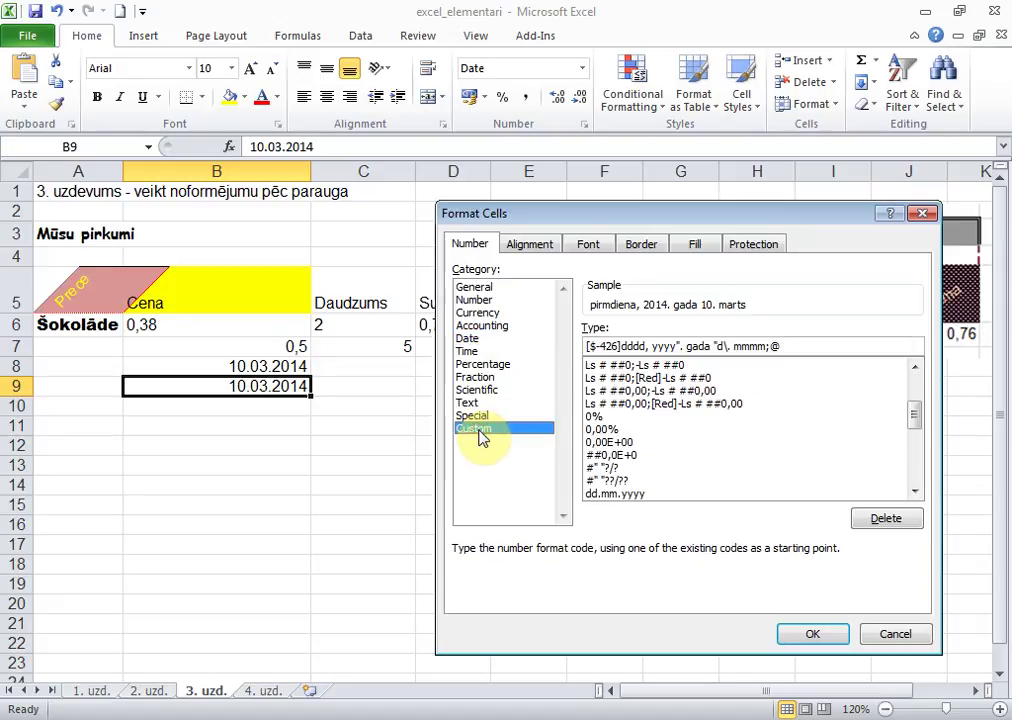
- Remove the [$-426] locale prefix from B9's custom format code
{"action": "left_click", "coordinate": [647, 346]}
{"action": "type", "text": ","}
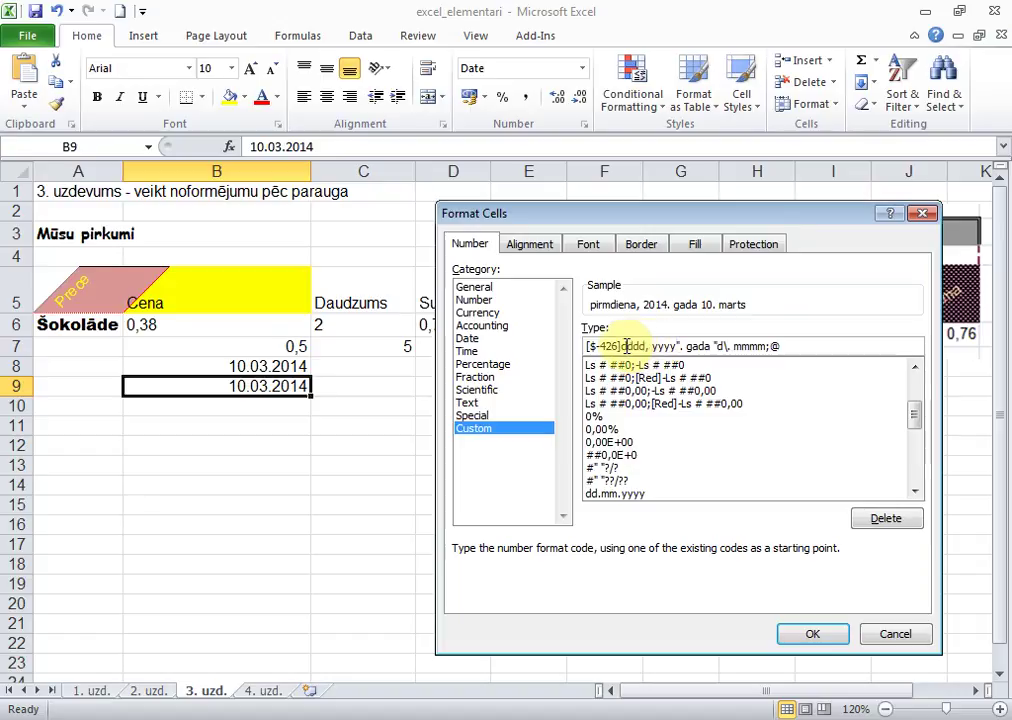
{"action": "left_click_drag", "start_coordinate": [621, 346], "coordinate": [592, 347]}
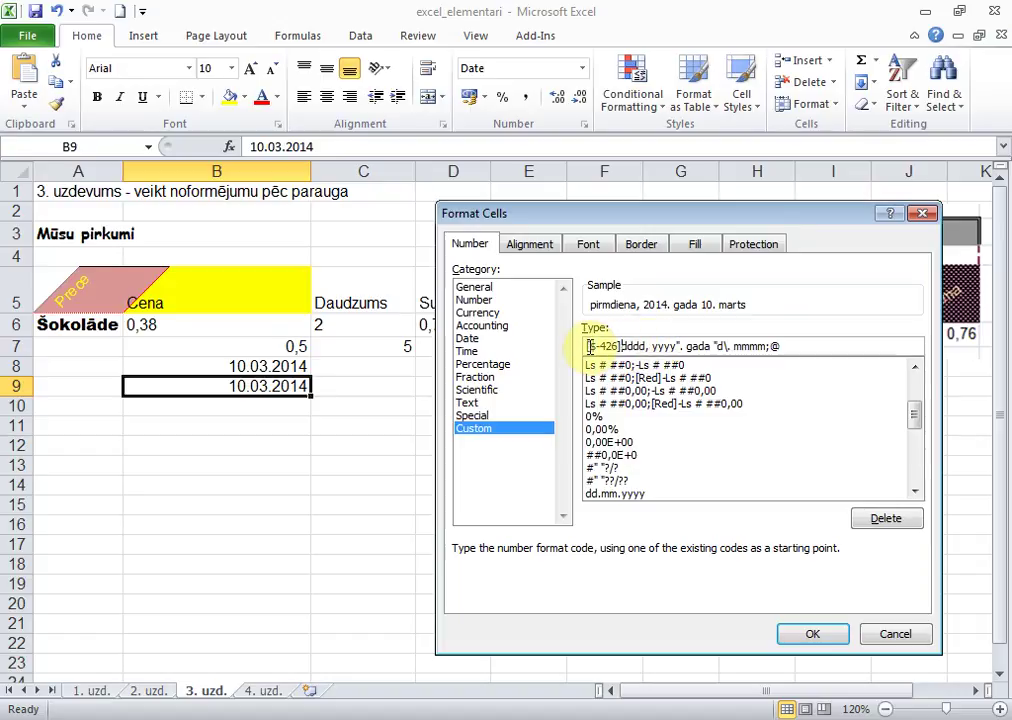
{"action": "left_click", "coordinate": [620, 346]}
{"action": "left_click_drag", "start_coordinate": [590, 345], "coordinate": [621, 344]}
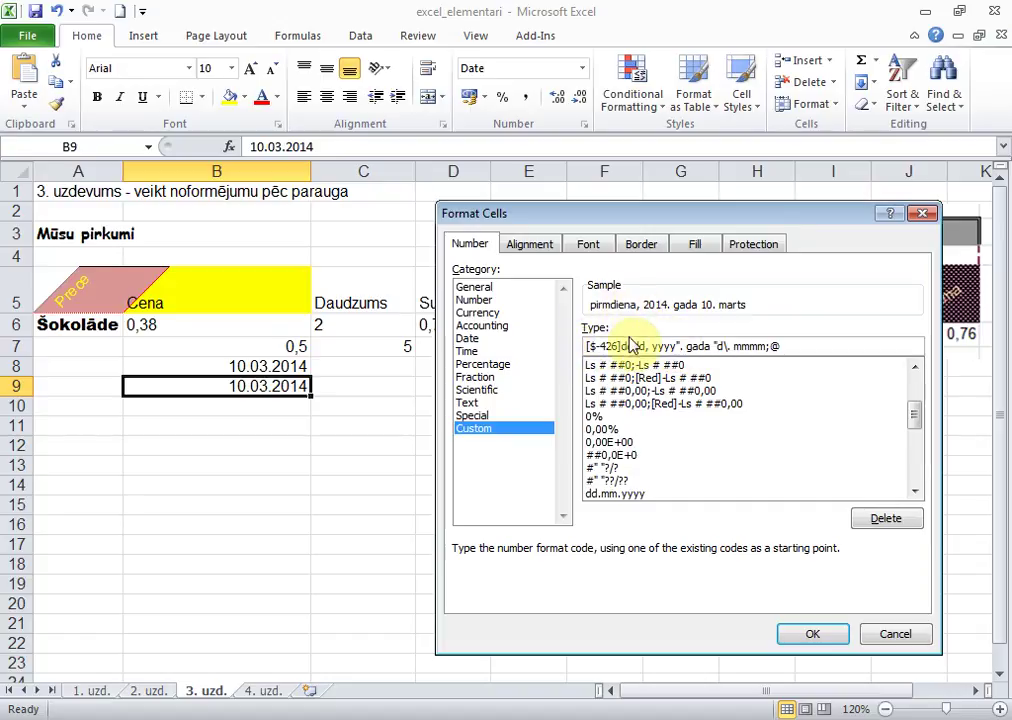
{"action": "left_click", "coordinate": [625, 345]}
{"action": "key", "text": "BackSpace"}
{"action": "key", "text": "BackSpace"}
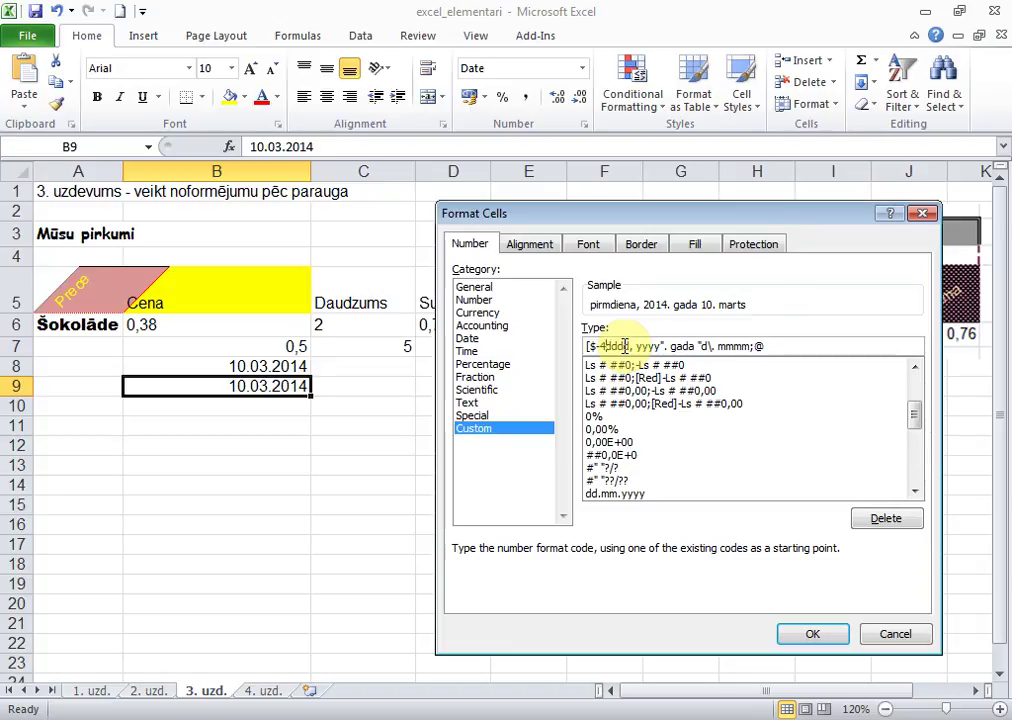
{"action": "key", "text": "BackSpace"}
{"action": "key", "text": "BackSpace"}
{"action": "key", "text": "BackSpace"}
{"action": "key", "text": "BackSpace"}
{"action": "key", "text": "BackSpace"}
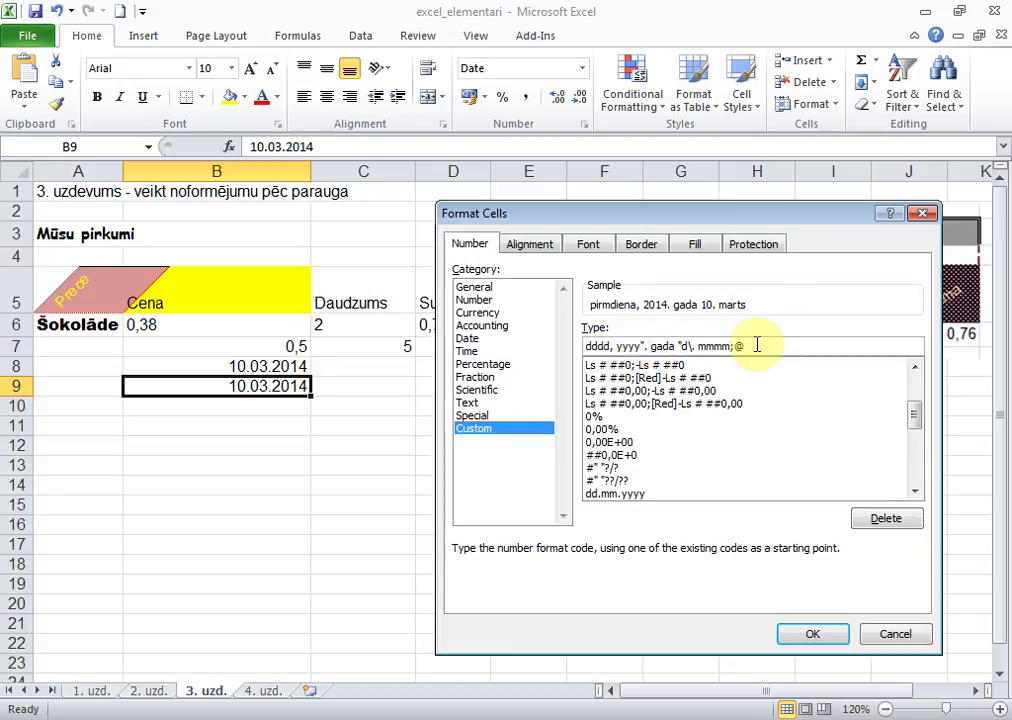
- Replace the dddd weekday code with dd so the format starts with the day number
{"action": "left_click", "coordinate": [611, 346]}
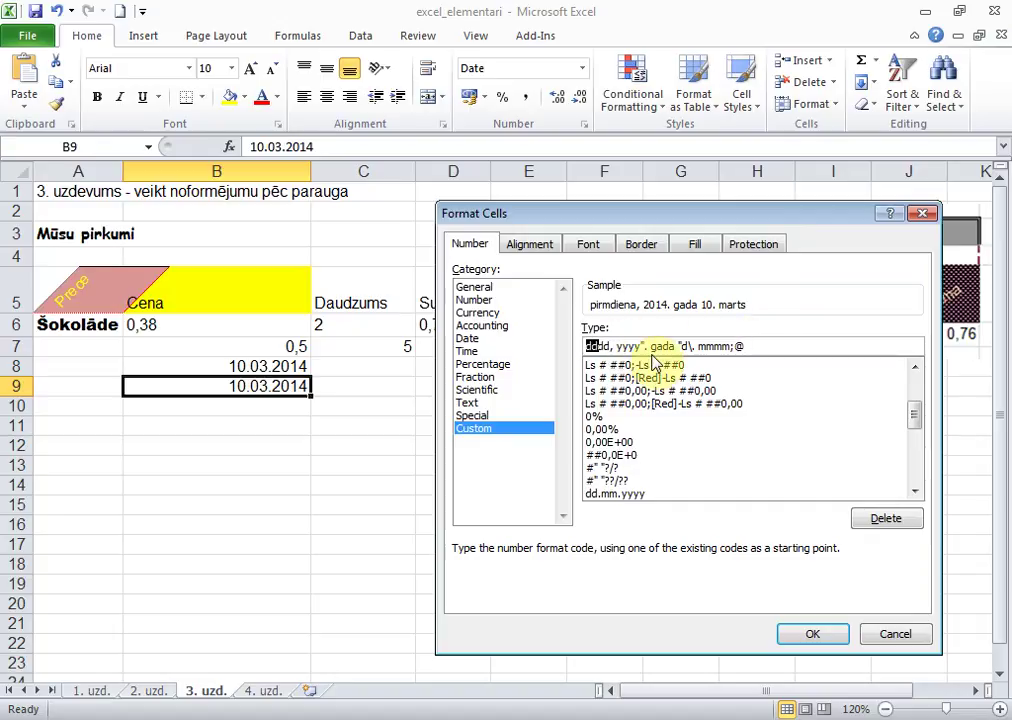
{"action": "key", "text": "shift+Right"}
{"action": "key", "text": "shift+Right"}
{"action": "key", "text": "Right"}
{"action": "key", "text": "Right"}
{"action": "key", "text": "BackSpace"}
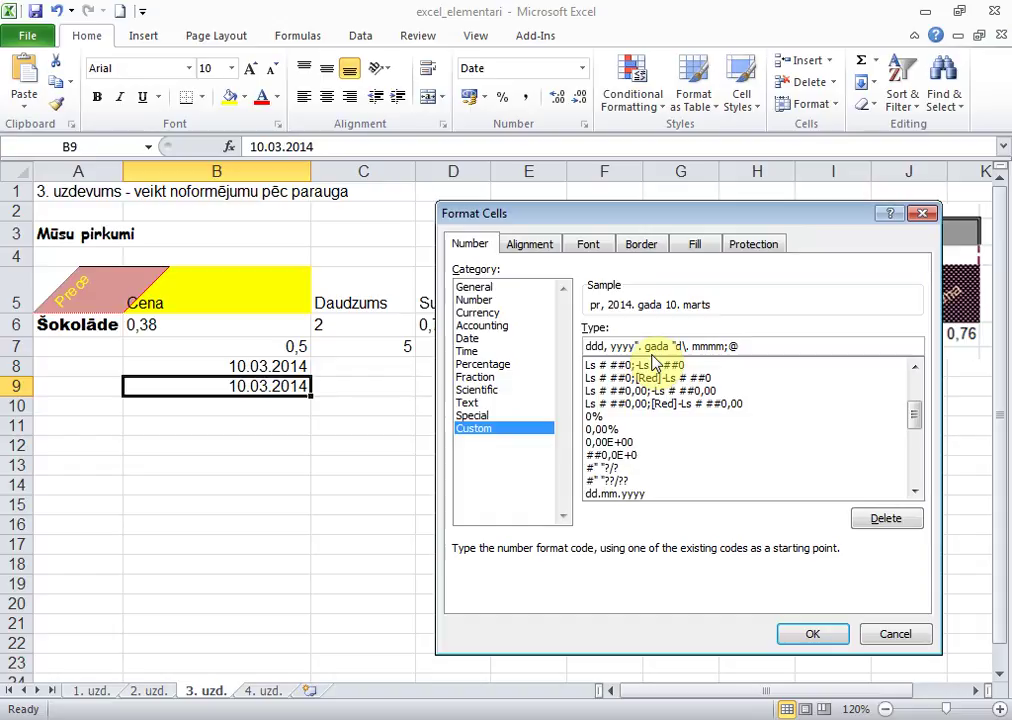
{"action": "key", "text": "BackSpace"}
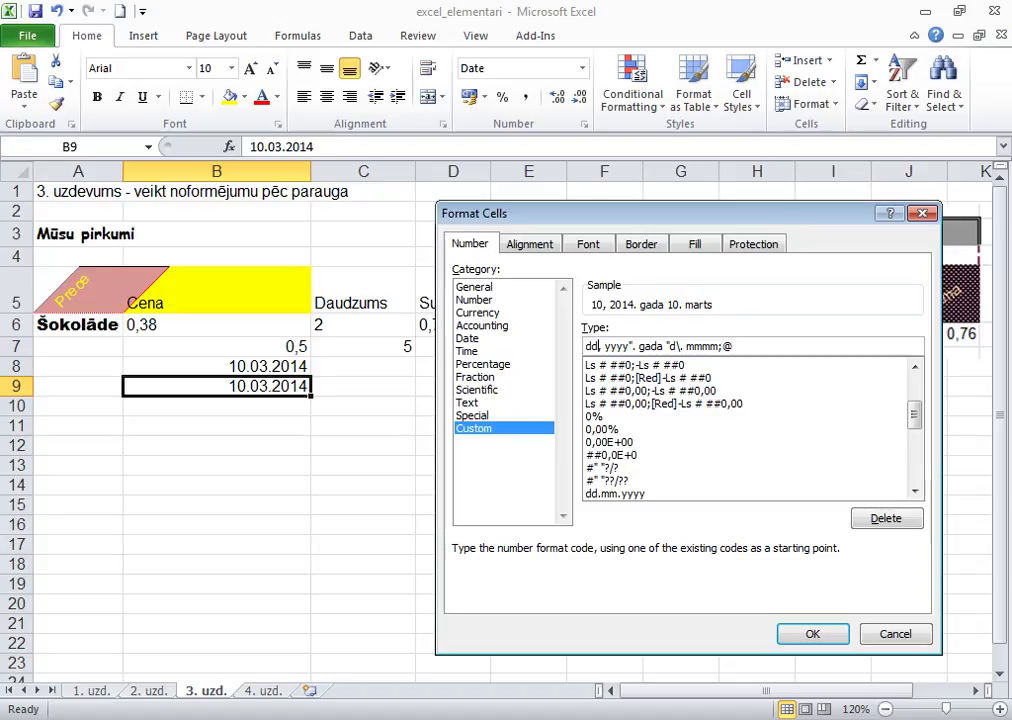
{"action": "key", "text": "BackSpace"}
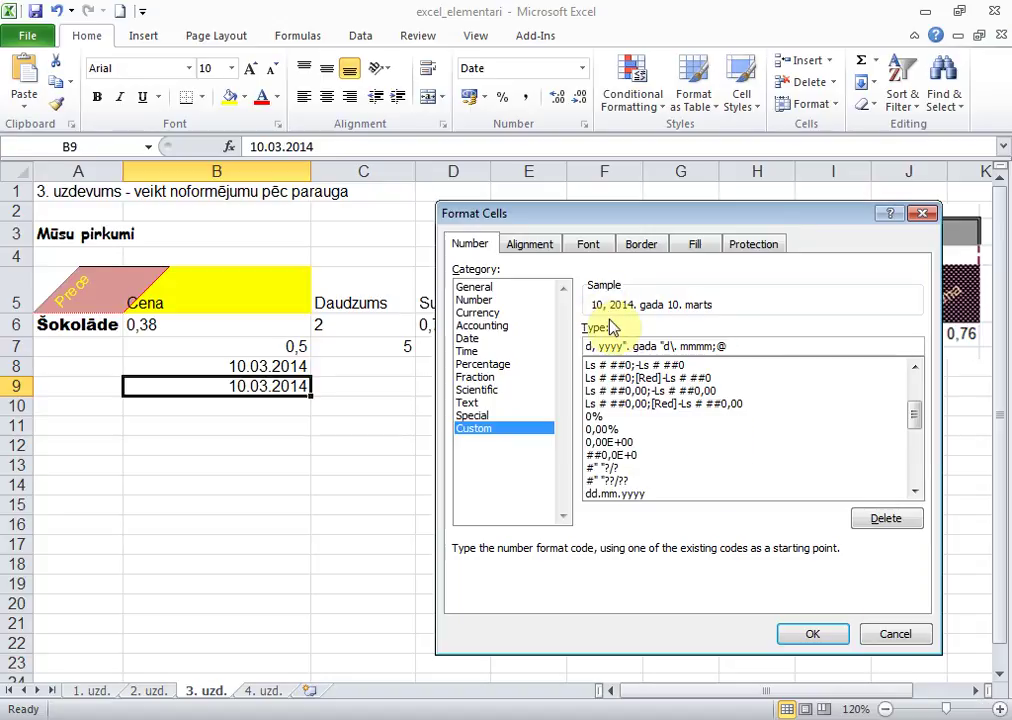
{"action": "type", "text": "d"}
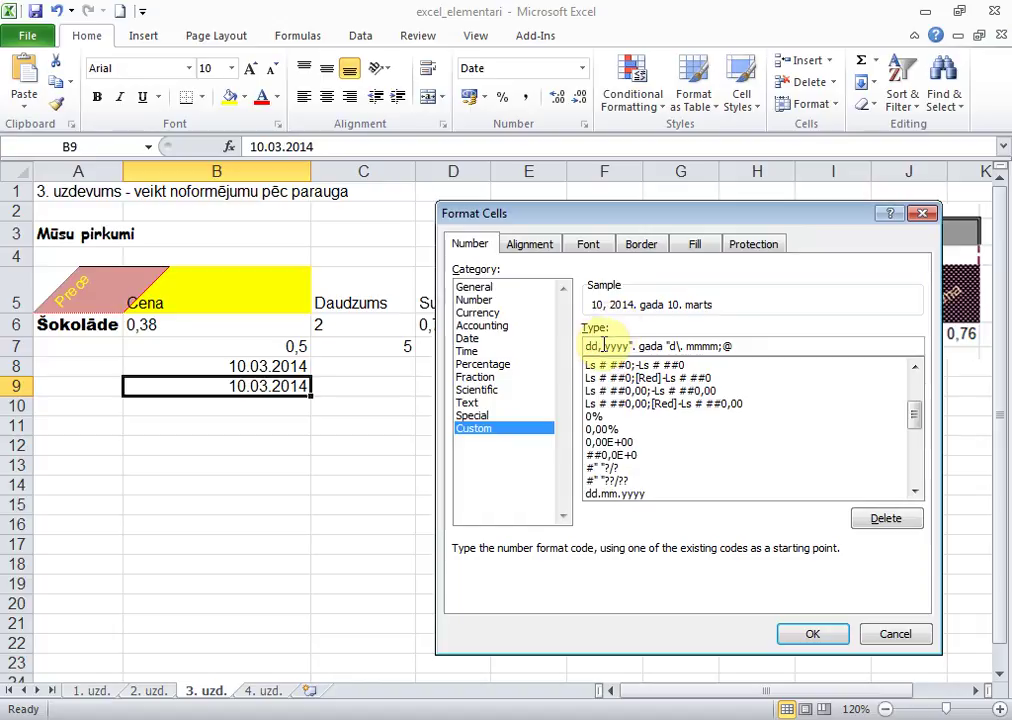
- Rework the quoted ". gada" text after the year, restoring its closing quote
{"action": "left_click", "coordinate": [624, 346]}
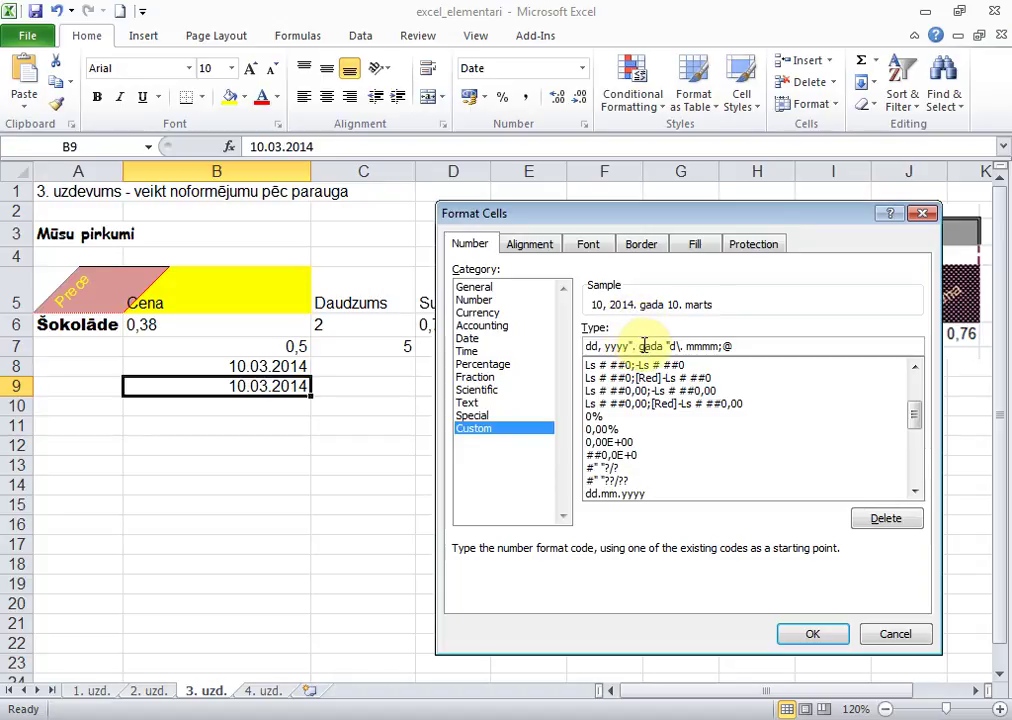
{"action": "left_click_drag", "start_coordinate": [632, 345], "coordinate": [663, 345]}
{"action": "left_click", "coordinate": [670, 346]}
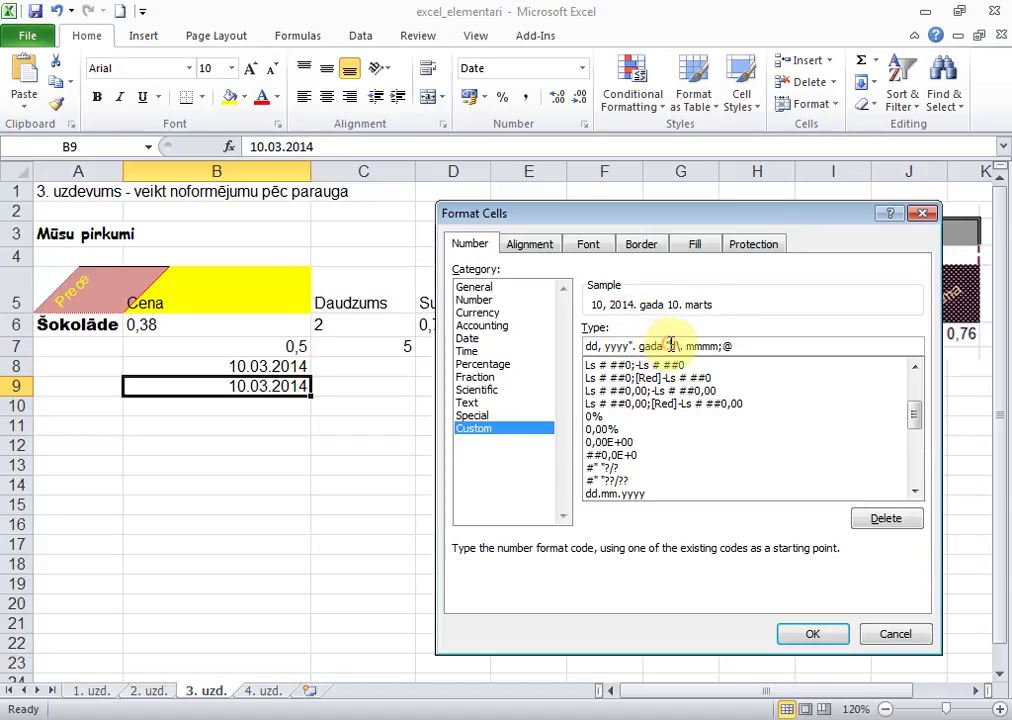
{"action": "key", "text": "shift+Left"}
{"action": "key", "text": "shift+Left"}
{"action": "key", "text": "shift+Left"}
{"action": "key", "text": "shift+Left"}
{"action": "key", "text": "shift+Left"}
{"action": "key", "text": "shift+Left"}
{"action": "key", "text": "shift+Left"}
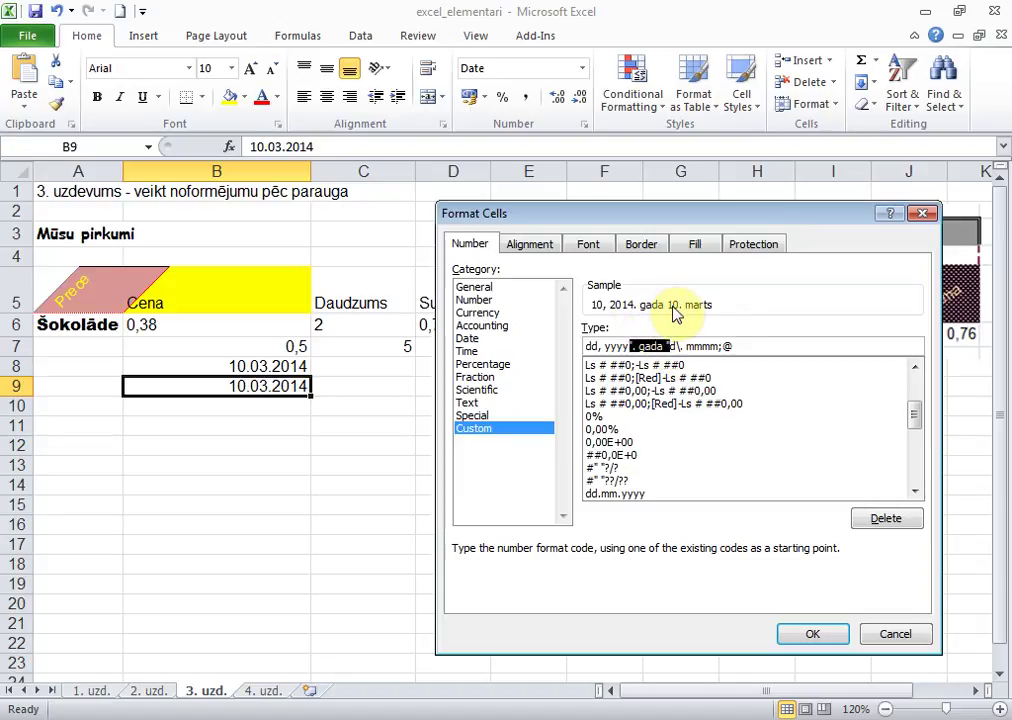
{"action": "key", "text": "Left"}
{"action": "type", "text": "\""}
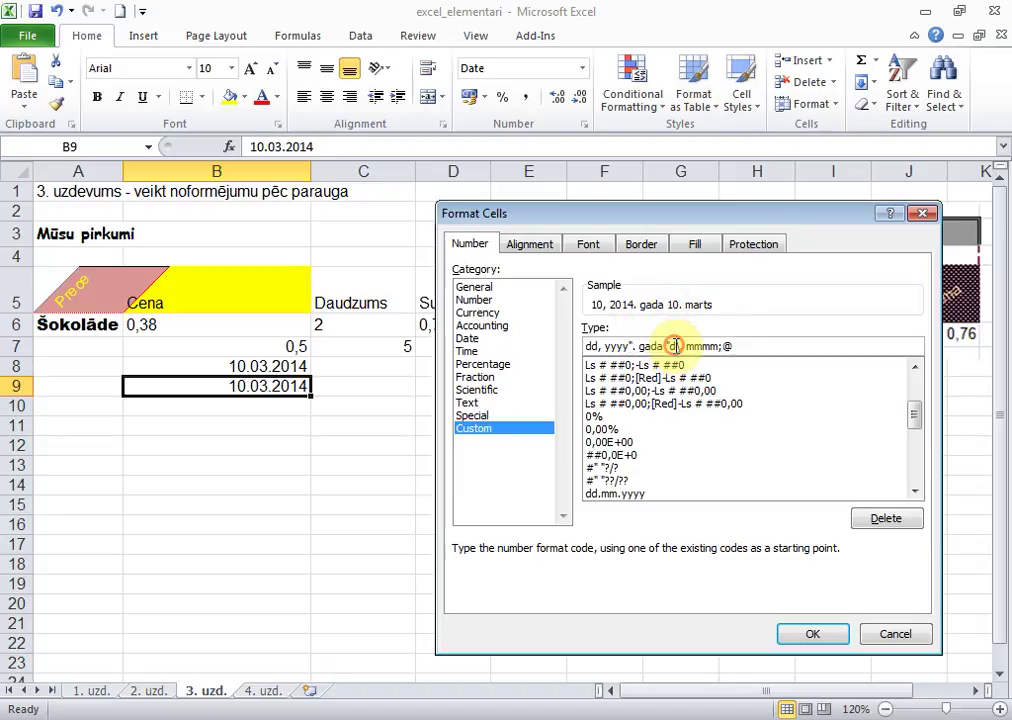
- Delete the period after the day code and shorten mmmm to m for a numeric month
{"action": "key", "text": "Right"}
{"action": "key", "text": "Right"}
{"action": "key", "text": "Right"}
{"action": "key", "text": "shift+Right"}
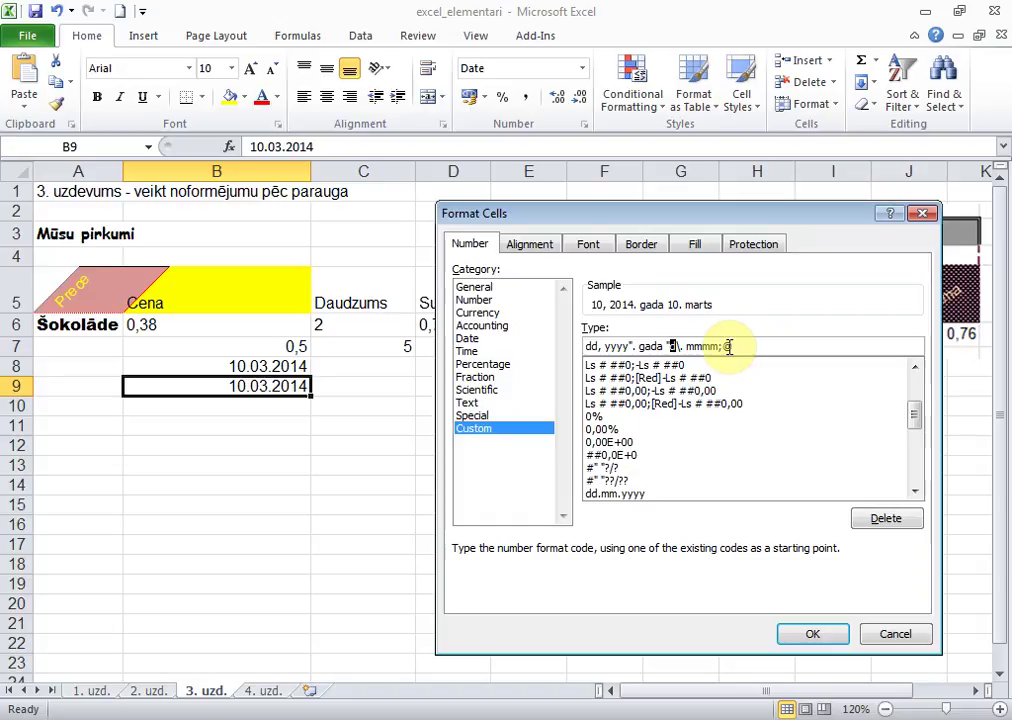
{"action": "key", "text": "Right"}
{"action": "key", "text": "Right"}
{"action": "key", "text": "Delete"}
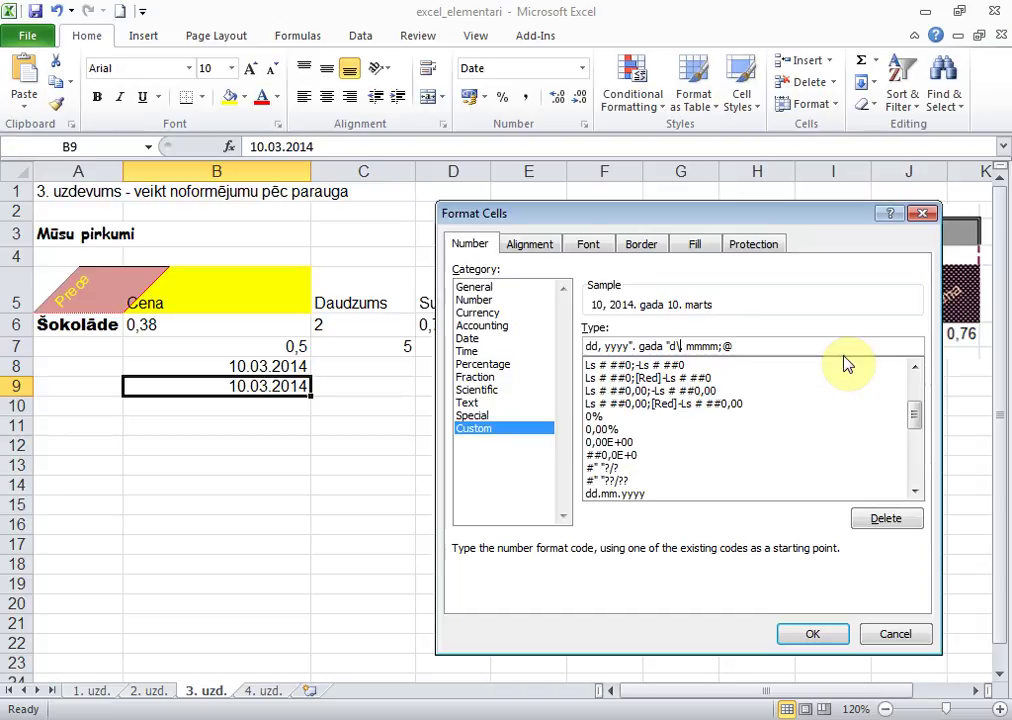
{"action": "key", "text": "shift+Right"}
{"action": "key", "text": "shift+Right"}
{"action": "key", "text": "shift+Right"}
{"action": "key", "text": "shift+Right"}
{"action": "key", "text": "Right"}
{"action": "key", "text": "BackSpace"}
{"action": "key", "text": "BackSpace"}
{"action": "key", "text": "BackSpace"}
- Replace B9's format code with ddd dd.mm.yyy and apply it, showing pr 10.03.2014
{"action": "type", "text": ";"}
{"action": "key", "text": "BackSpace"}
{"action": "key", "text": "BackSpace"}
{"action": "key", "text": "BackSpace"}
{"action": "key", "text": "BackSpace"}
{"action": "key", "text": "BackSpace"}
{"action": "key", "text": "BackSpace"}
{"action": "key", "text": "BackSpace"}
{"action": "key", "text": "BackSpace"}
{"action": "key", "text": "BackSpace"}
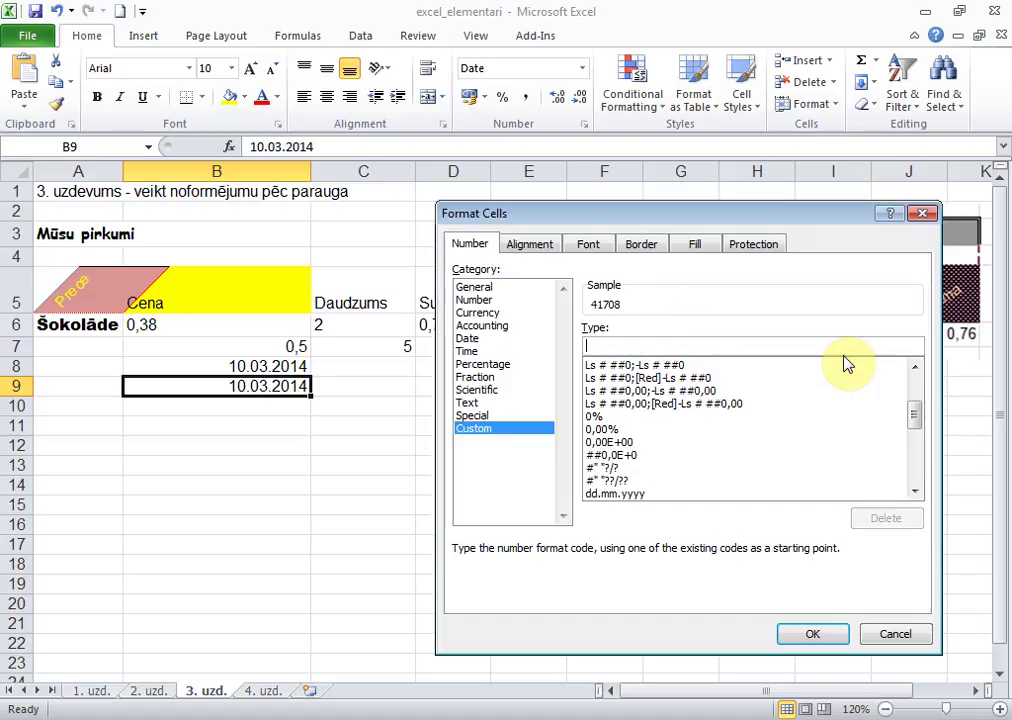
{"action": "type", "text": "ddd "}
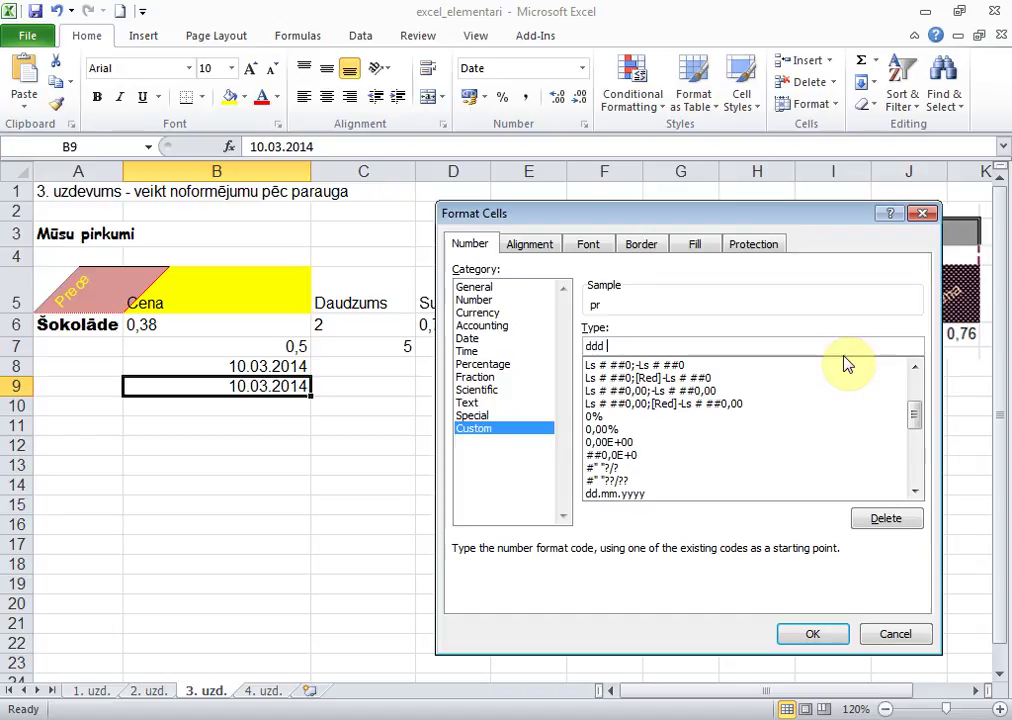
{"action": "type", "text": "dd"}
{"action": "type", "text": "."}
{"action": "type", "text": "mm."}
{"action": "type", "text": "yy"}
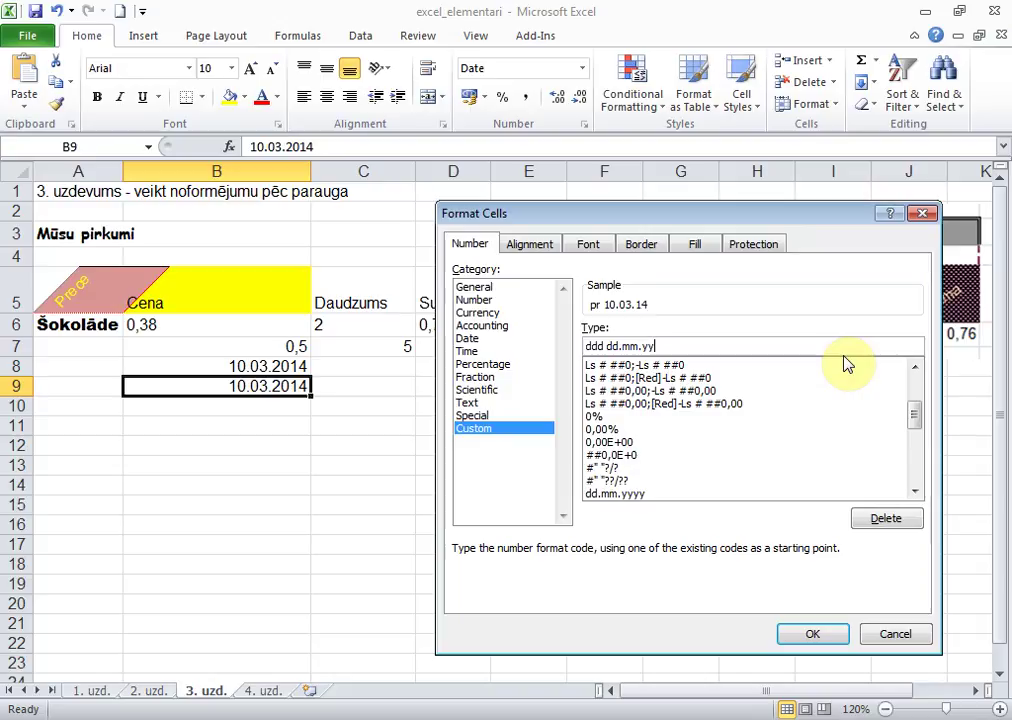
{"action": "type", "text": "yy"}
{"action": "left_click", "coordinate": [810, 637]}
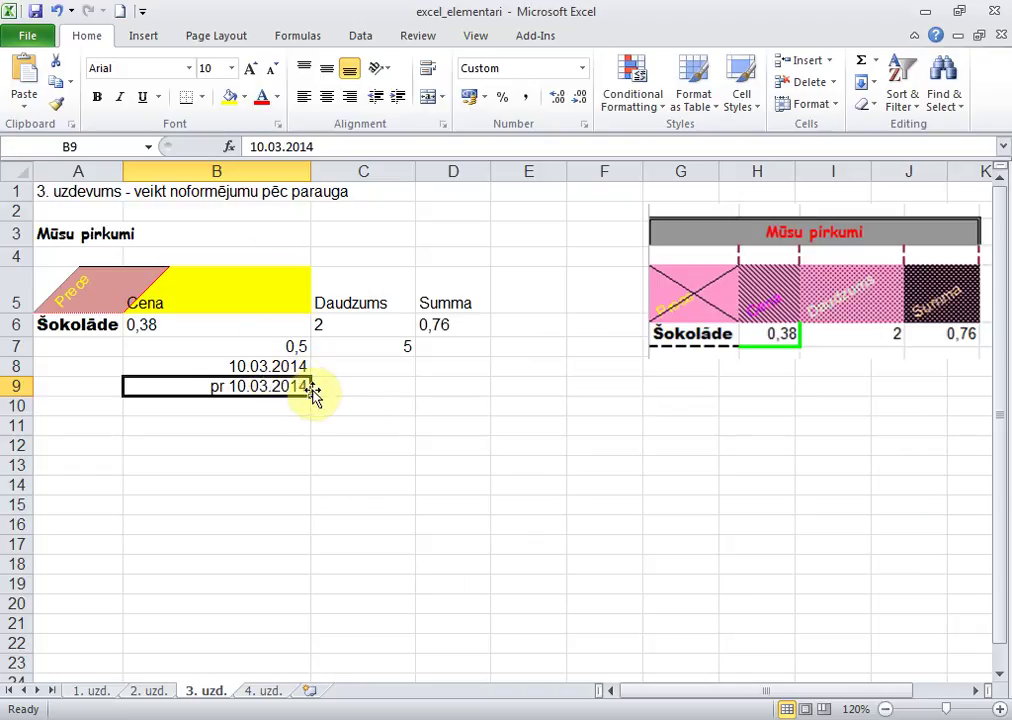
- Enter 10/3, 12/03/2014 and 15/03/2014 in B8:B10, then select the three dates
{"action": "left_click", "coordinate": [289, 366]}
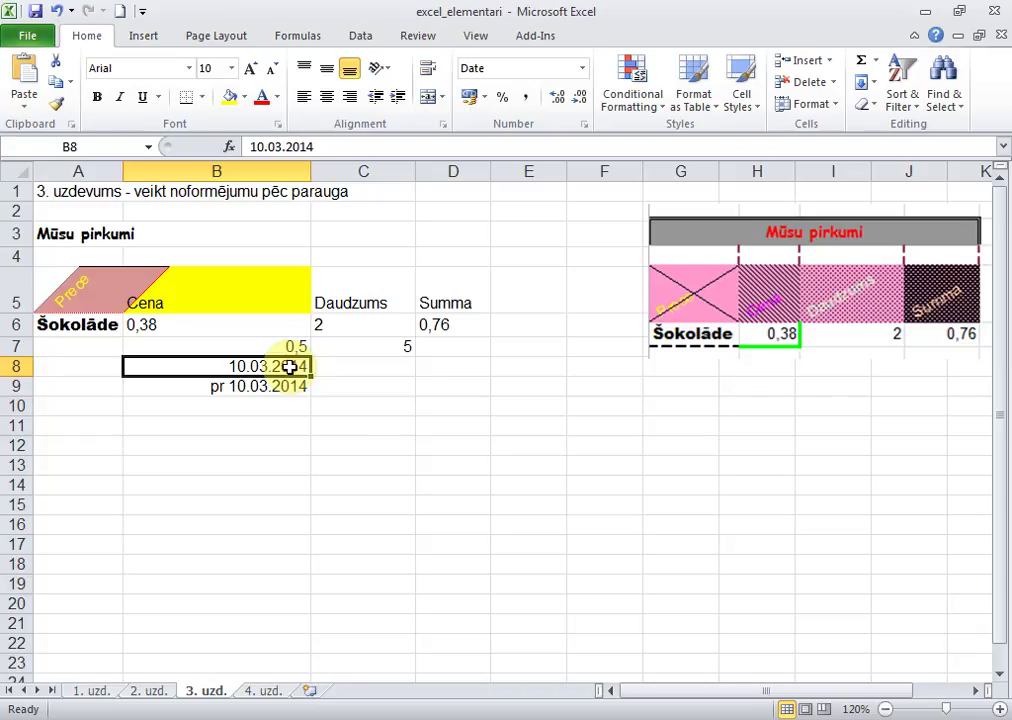
{"action": "type", "text": "10,"}
{"action": "key", "text": "BackSpace"}
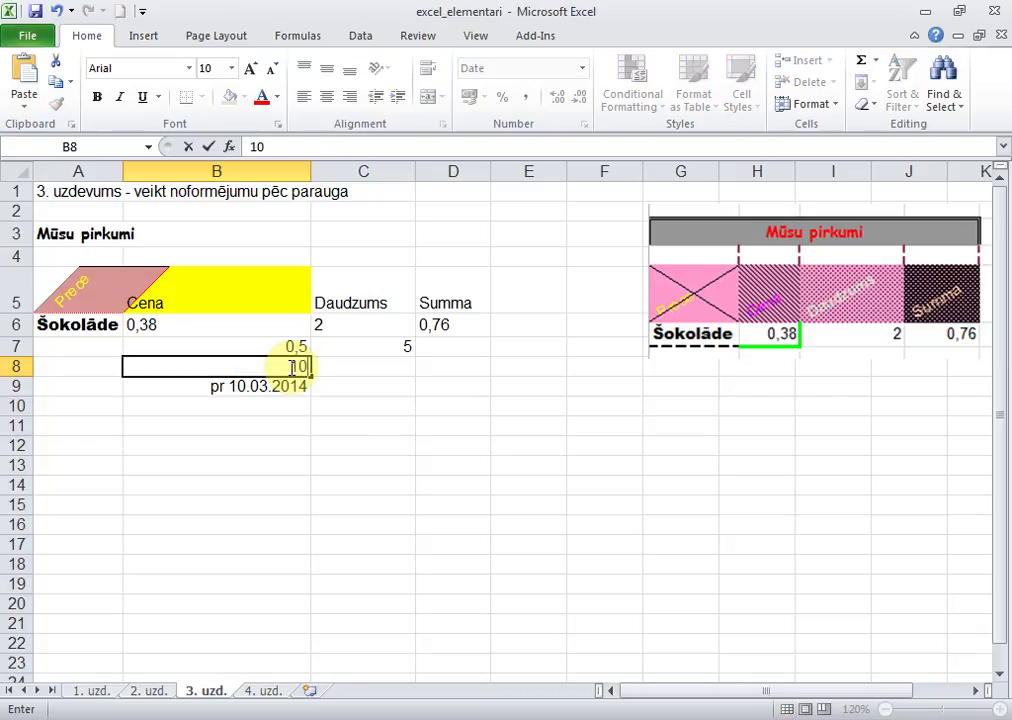
{"action": "type", "text": "/3"}
{"action": "key", "text": "Return"}
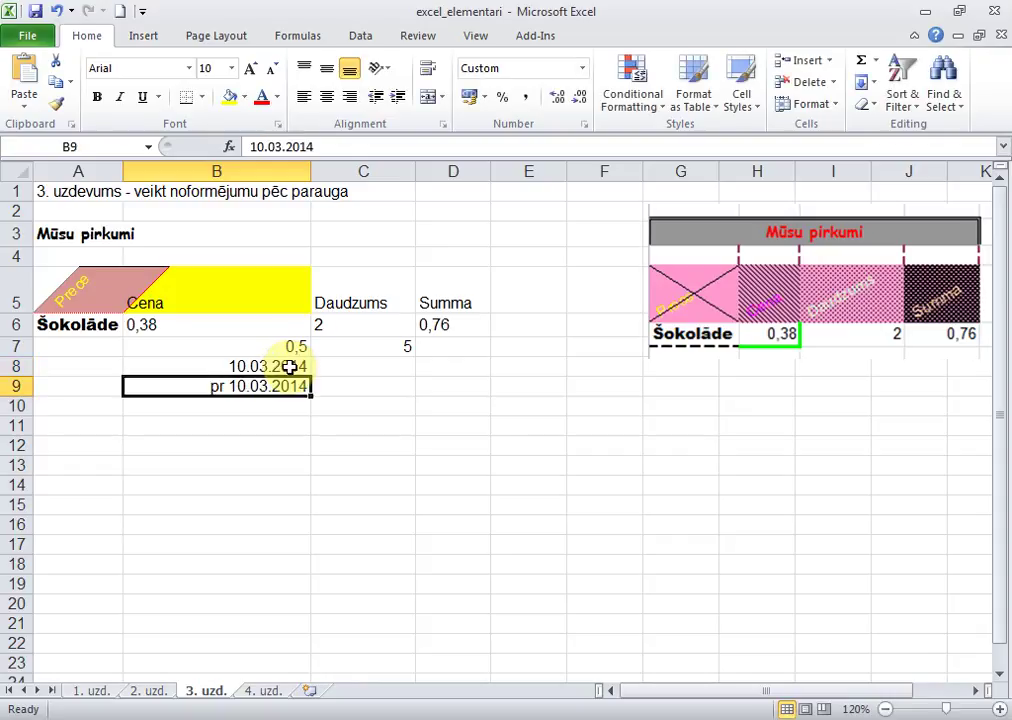
{"action": "type", "text": "12/"}
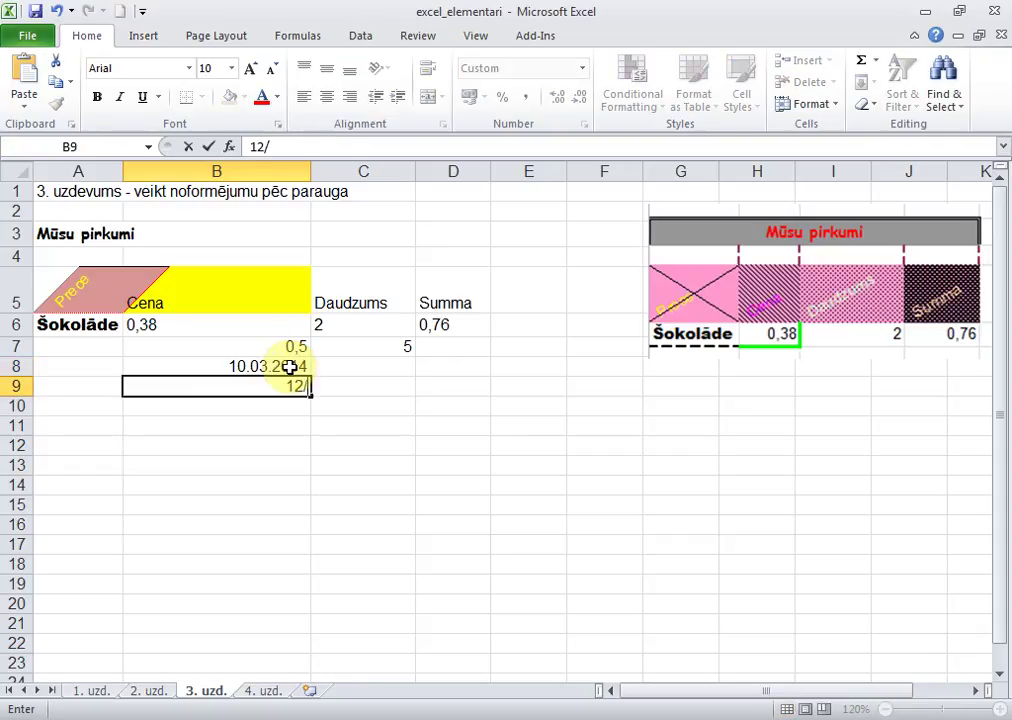
{"action": "type", "text": "03/2014"}
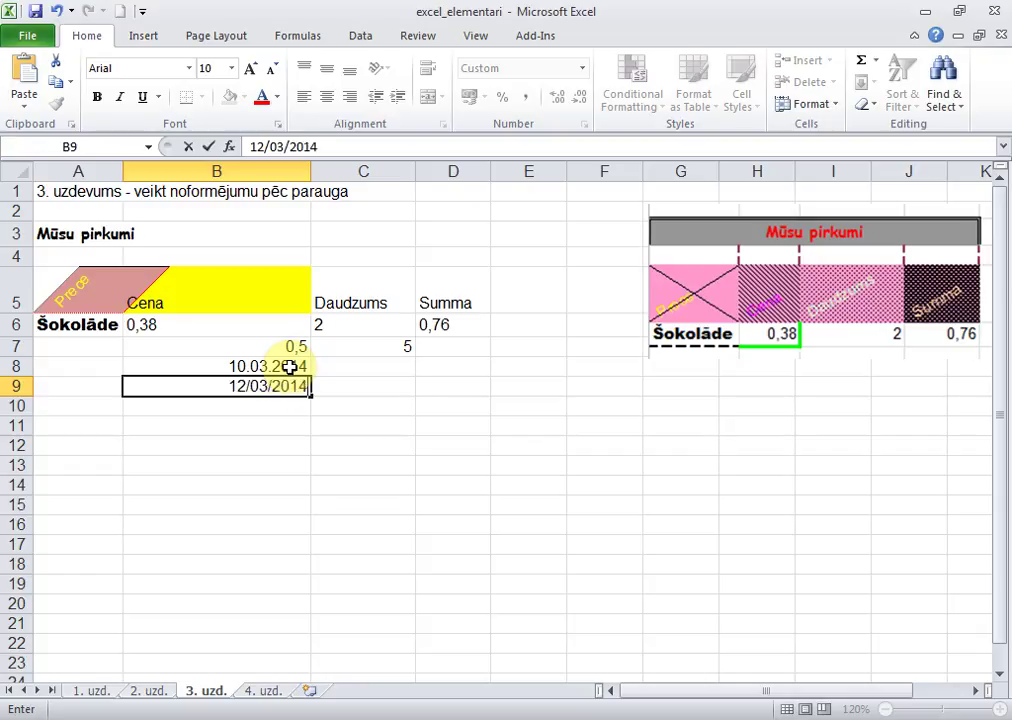
{"action": "key", "text": "Return"}
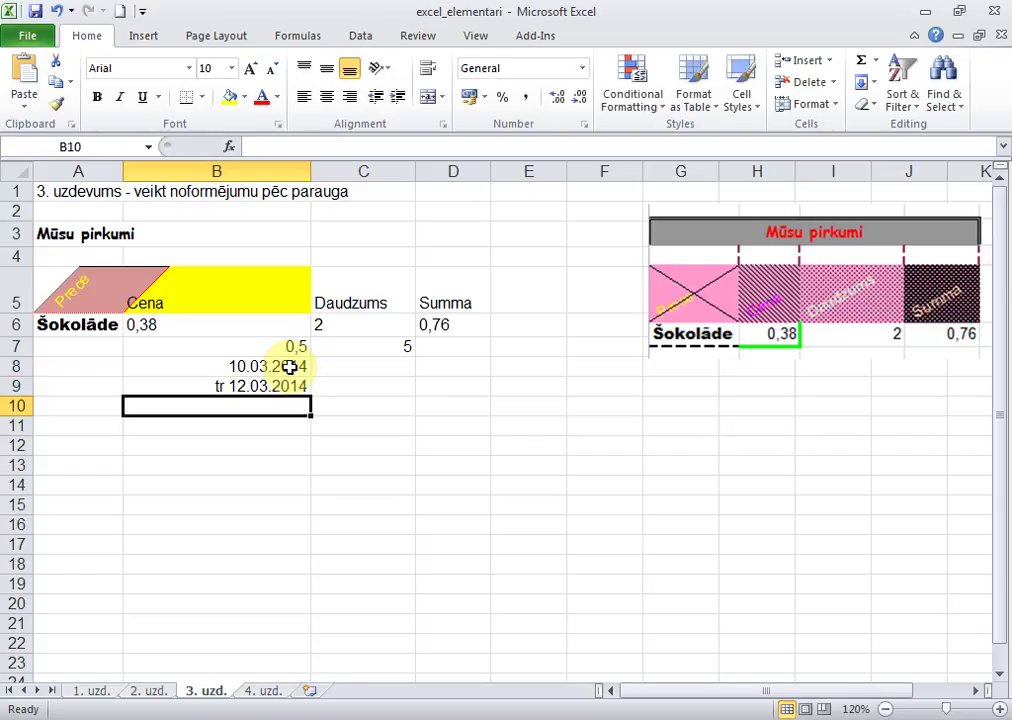
{"action": "type", "text": "15/03"}
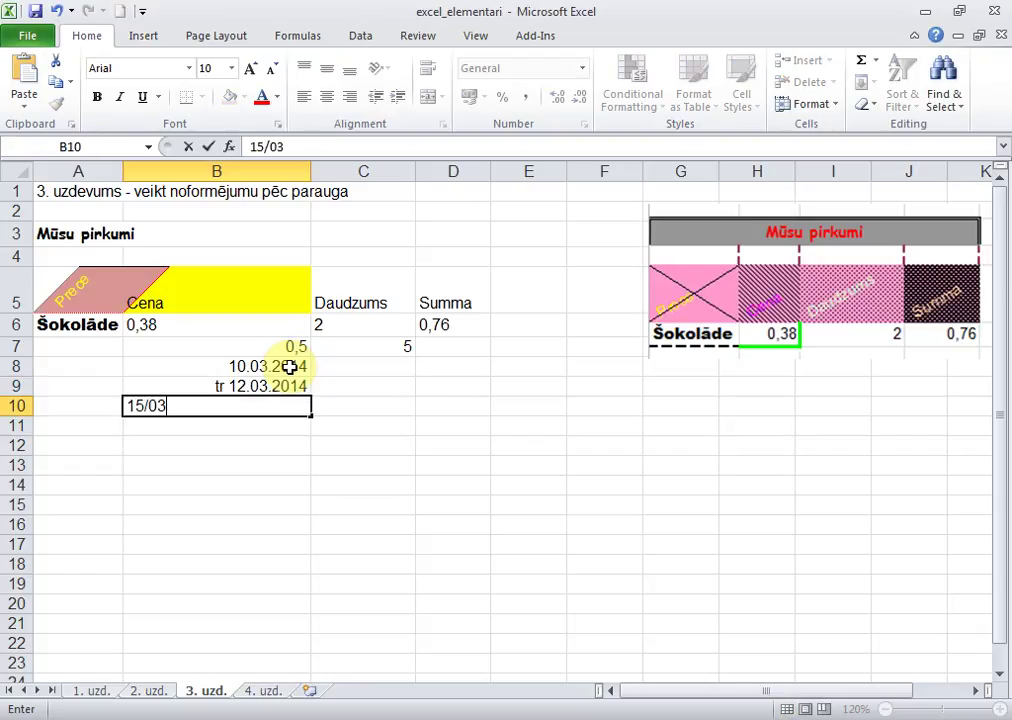
{"action": "type", "text": "/2014"}
{"action": "key", "text": "Return"}
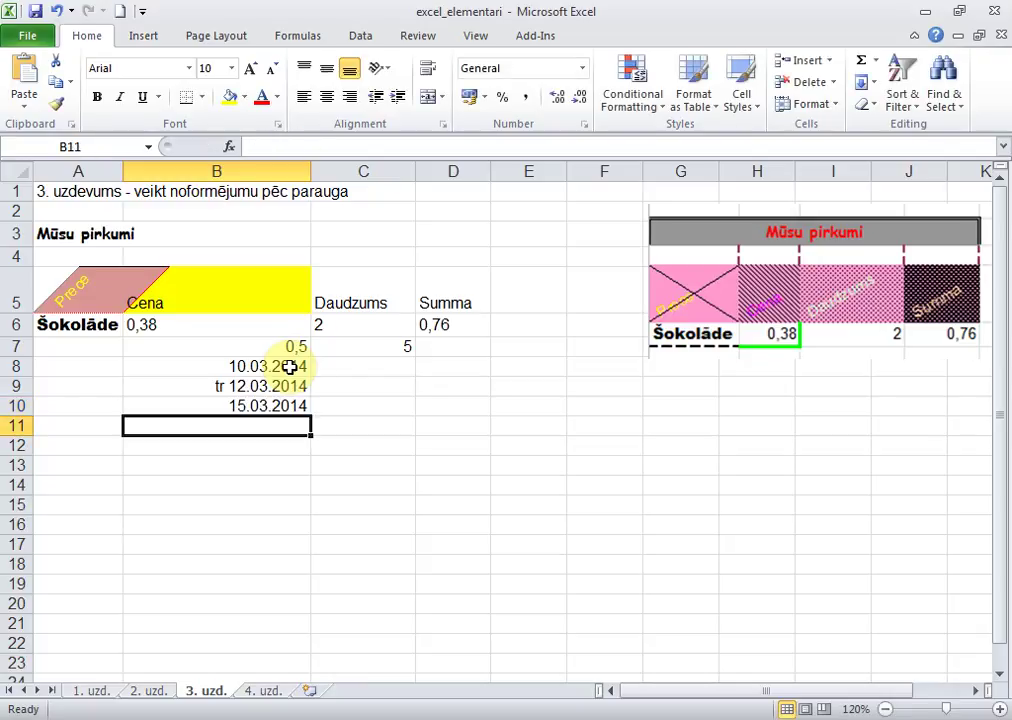
{"action": "left_click_drag", "start_coordinate": [287, 367], "coordinate": [286, 401]}
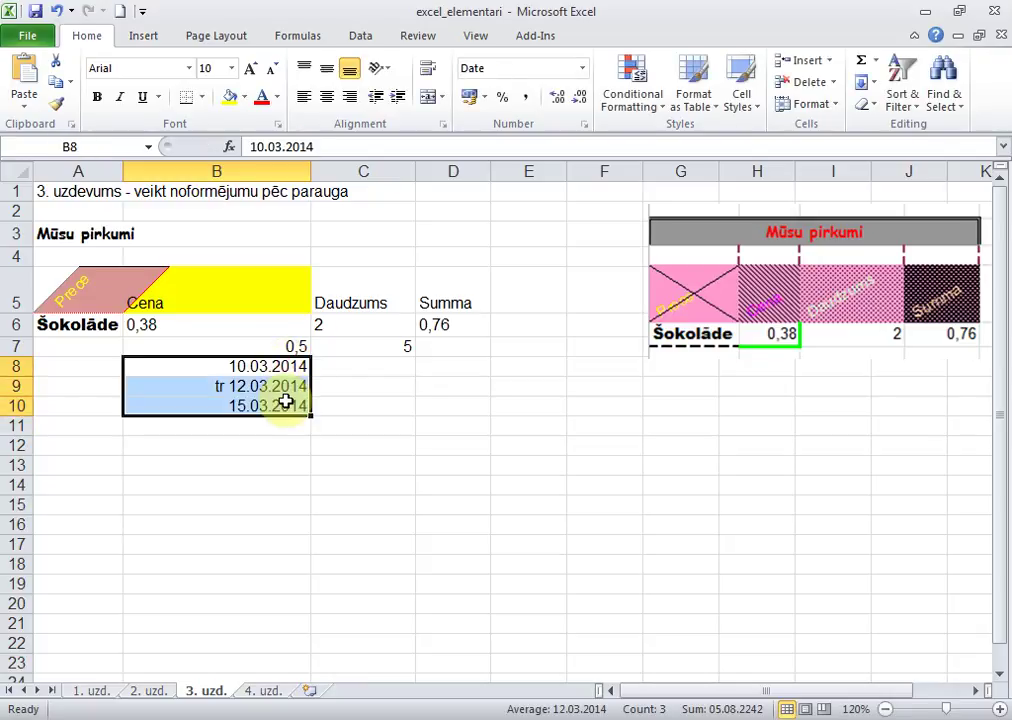
- Give B8:B10 the custom code ddddd so they display pirmdiena, trešdiena and sestdiena
{"action": "right_click", "coordinate": [286, 401]}
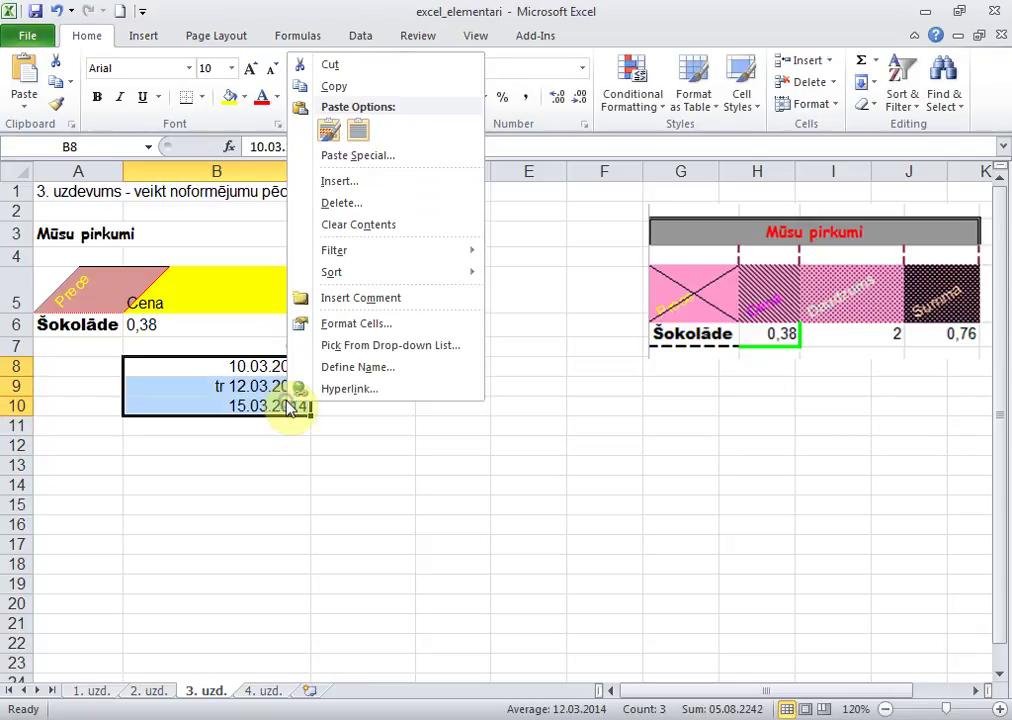
{"action": "left_click", "coordinate": [372, 330]}
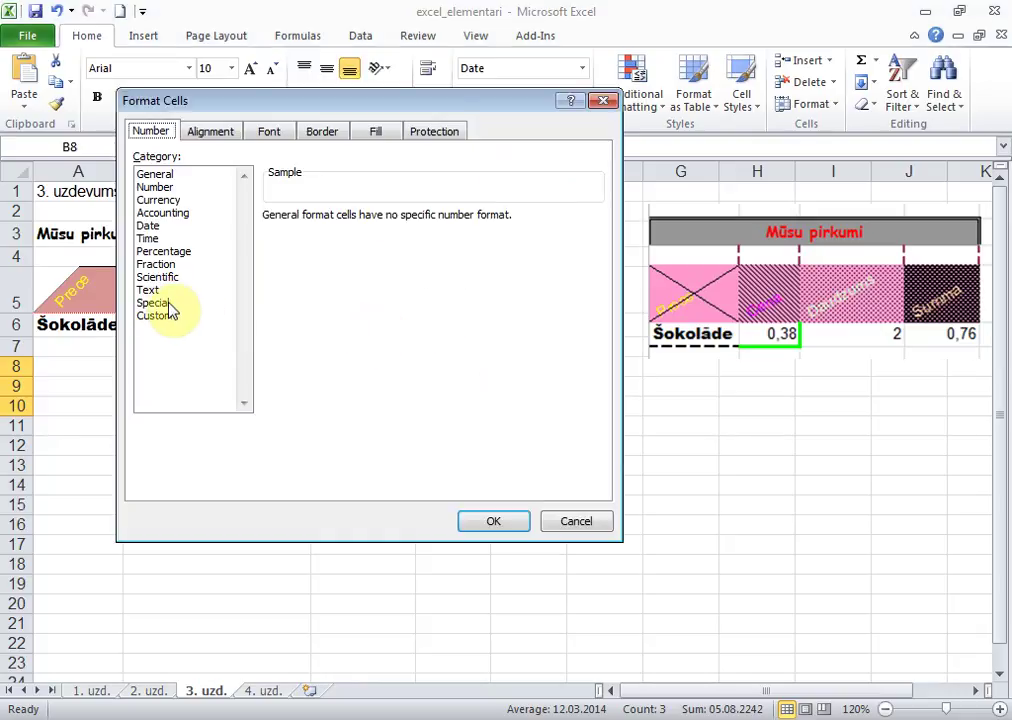
{"action": "left_click", "coordinate": [168, 226]}
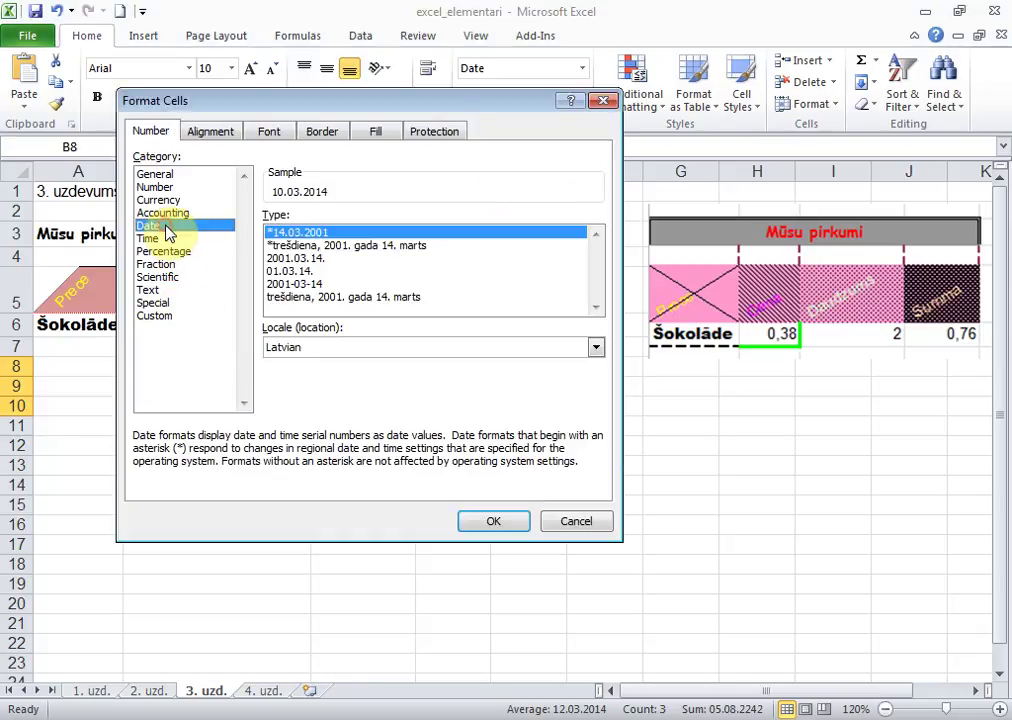
{"action": "left_click", "coordinate": [292, 247]}
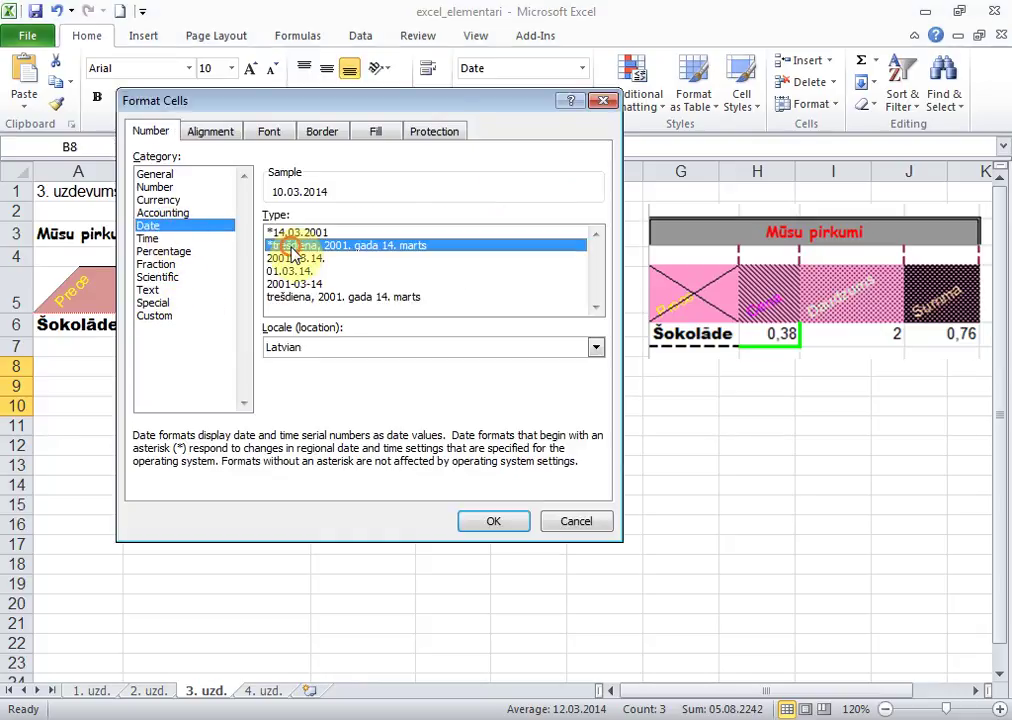
{"action": "left_click", "coordinate": [155, 316]}
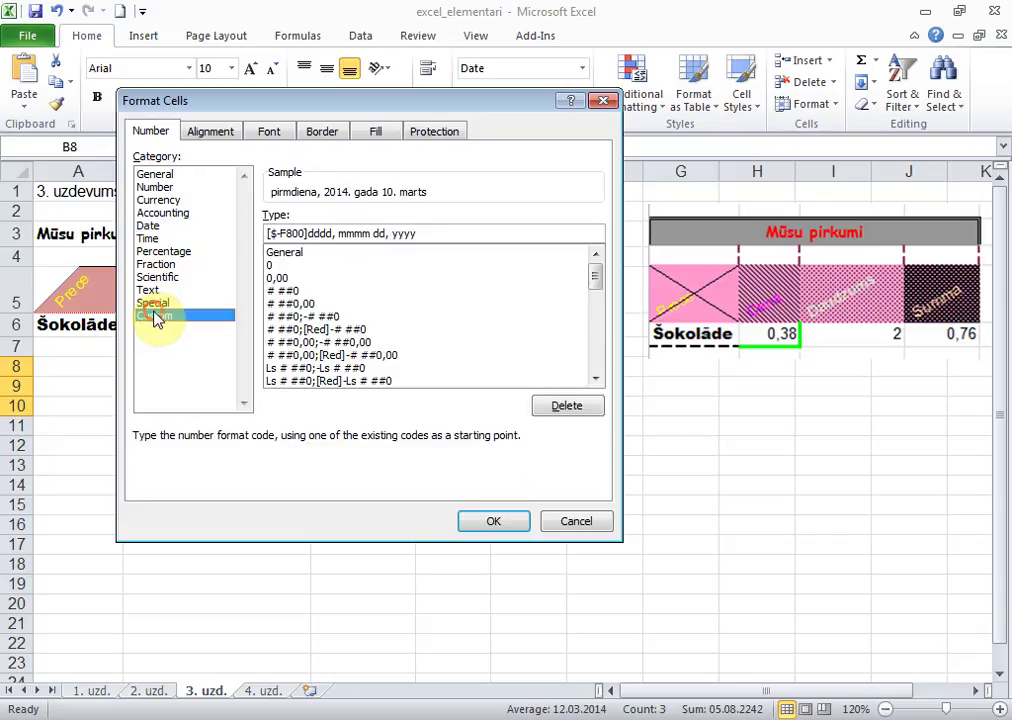
{"action": "left_click", "coordinate": [439, 232]}
{"action": "left_click_drag", "start_coordinate": [439, 232], "coordinate": [150, 212]}
{"action": "type", "text": "dddd"}
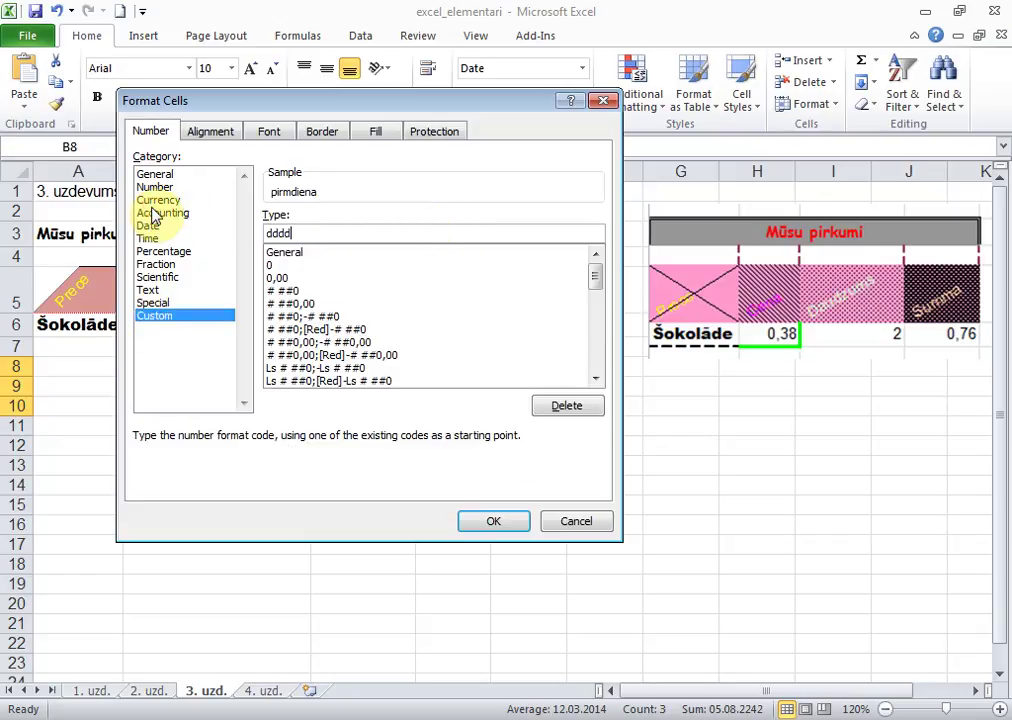
{"action": "type", "text": "d"}
{"action": "left_click", "coordinate": [490, 522]}
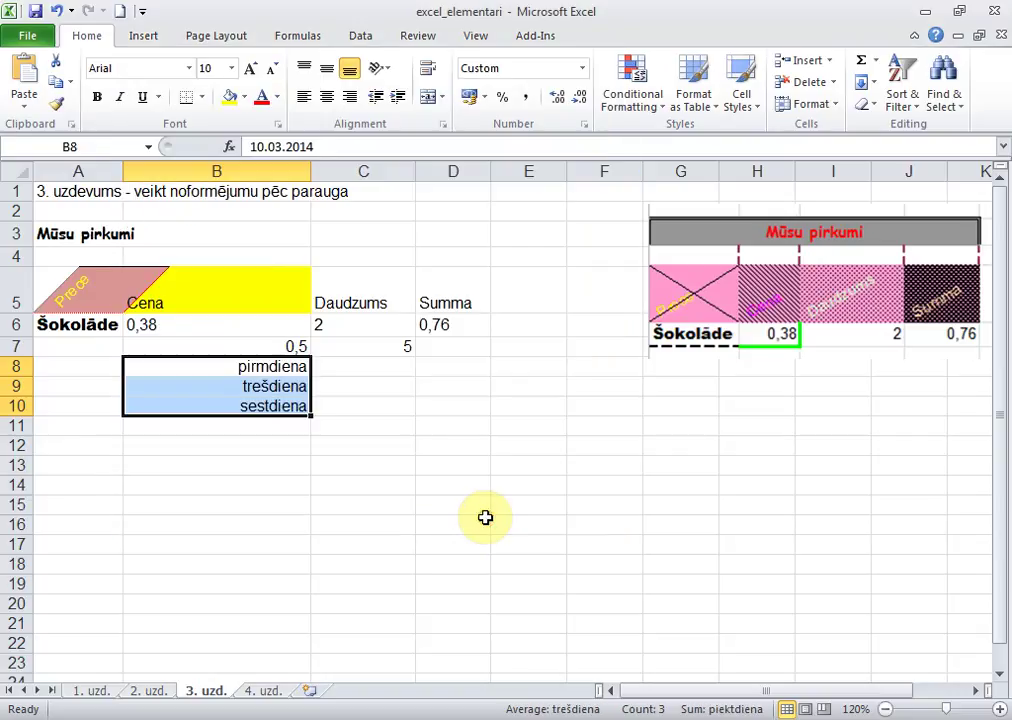
{"action": "left_click", "coordinate": [343, 401]}
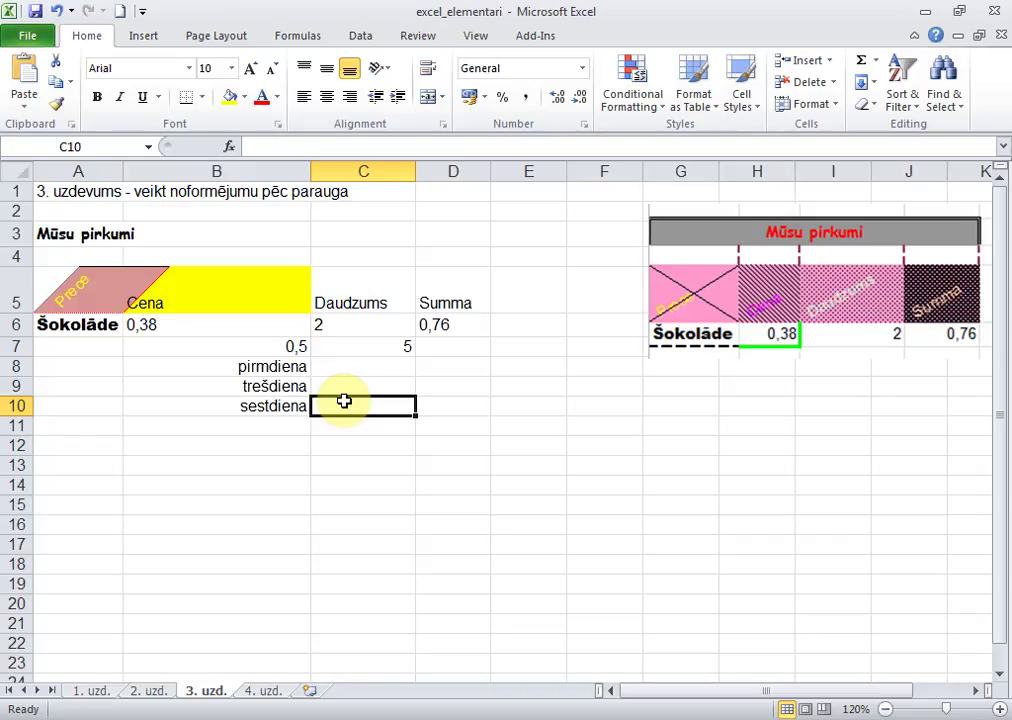
- Check the dates behind B8 and B9, then enter 10,03,2014 in C8
{"action": "key", "text": "Up"}
{"action": "key", "text": "Up"}
{"action": "key", "text": "Left"}
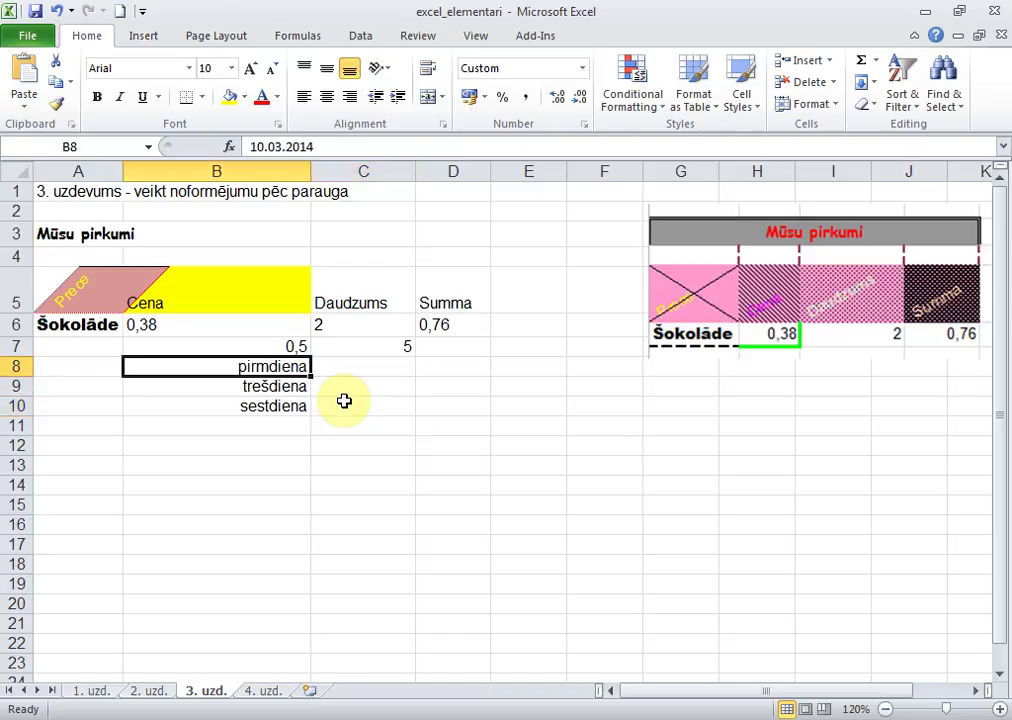
{"action": "key", "text": "Down"}
{"action": "key", "text": "Up"}
{"action": "key", "text": "Right"}
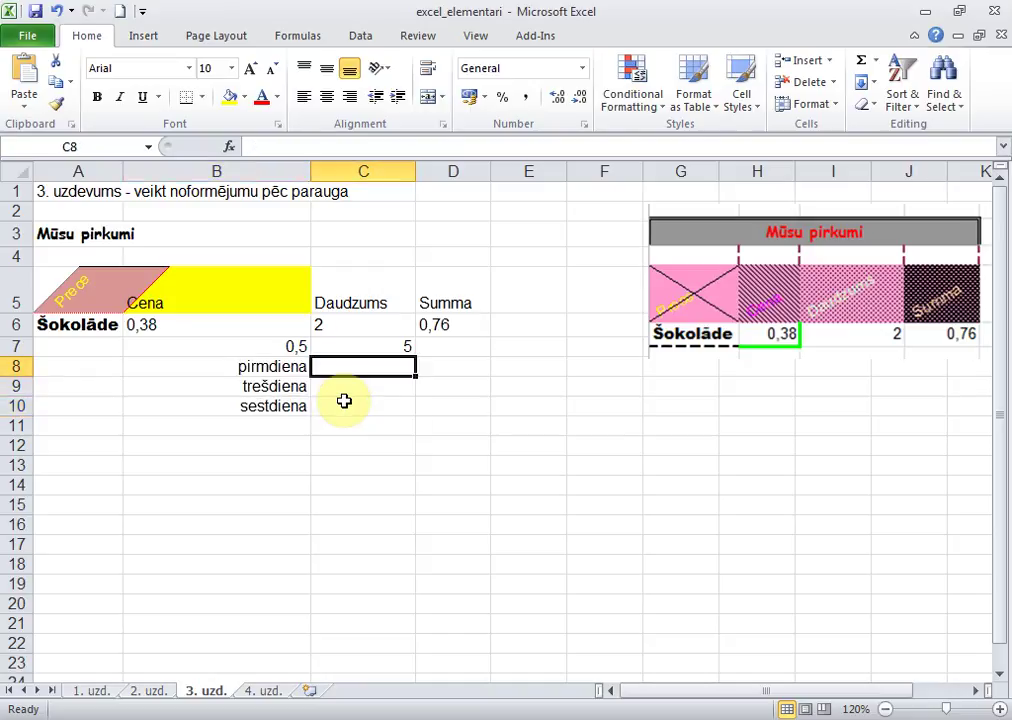
{"action": "key", "text": "Left"}
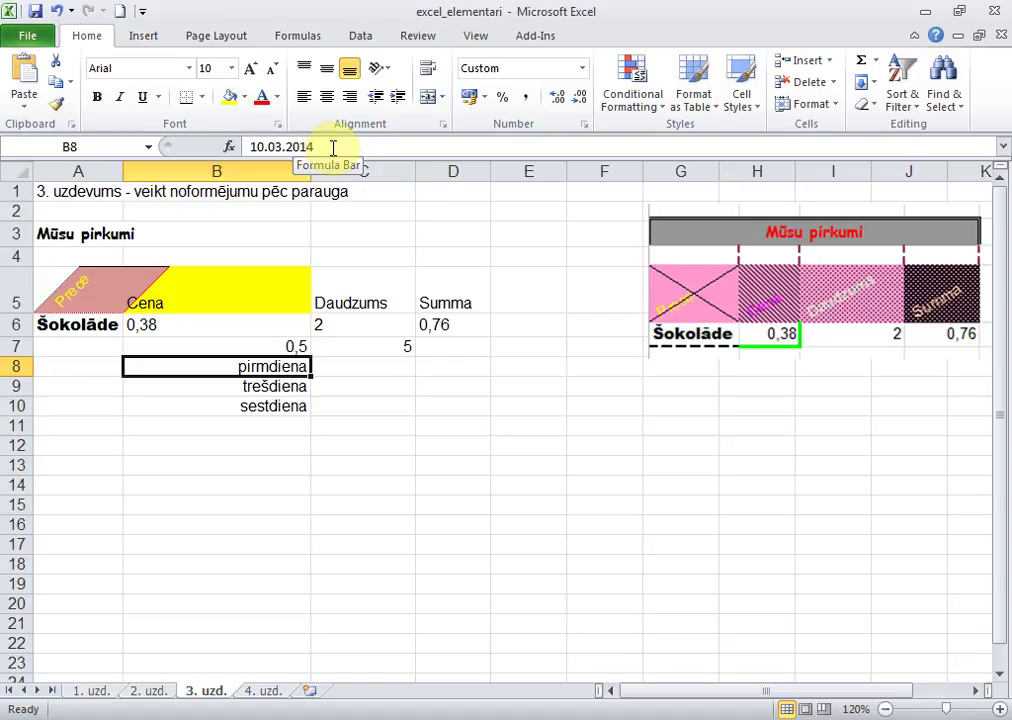
{"action": "key", "text": "Right"}
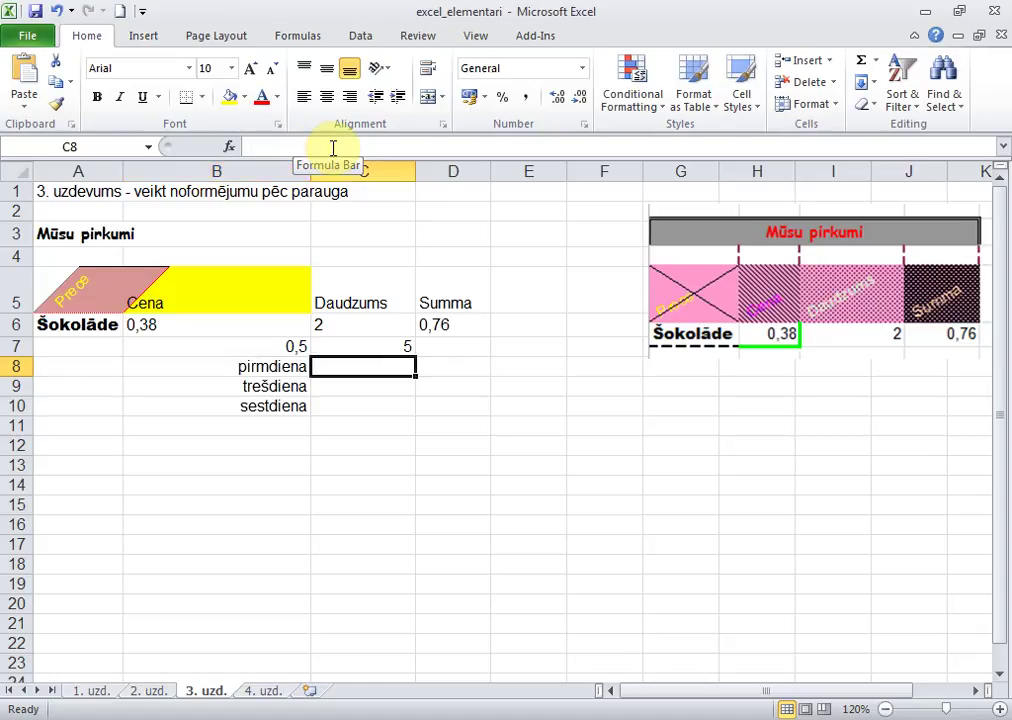
{"action": "type", "text": "1"}
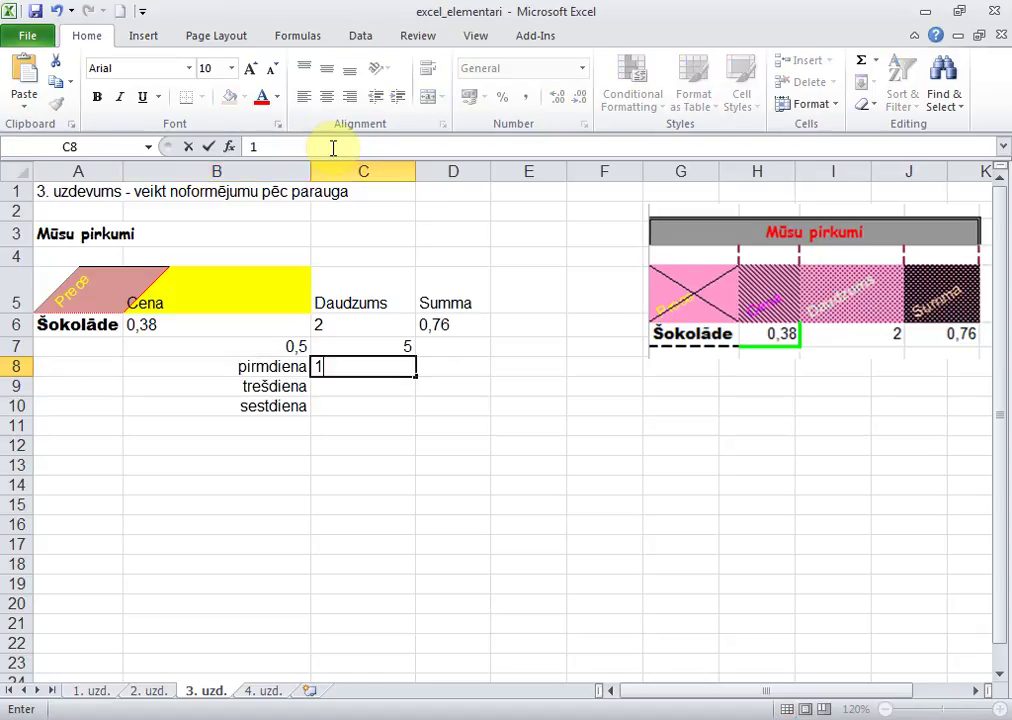
{"action": "type", "text": "0,"}
{"action": "type", "text": "03,2014"}
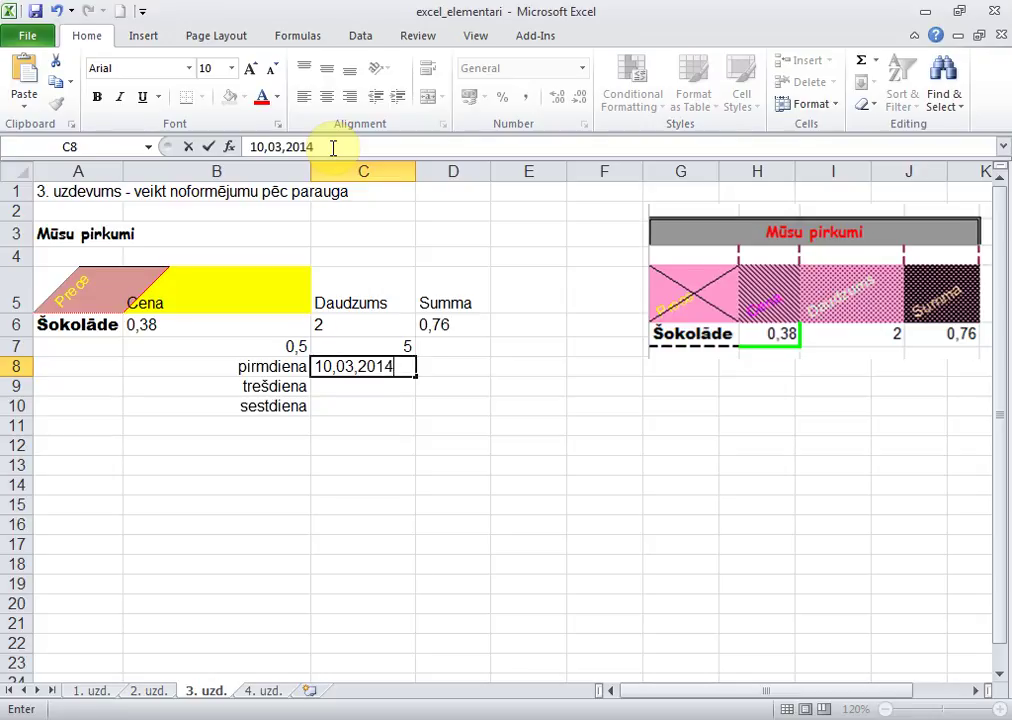
{"action": "key", "text": "Return"}
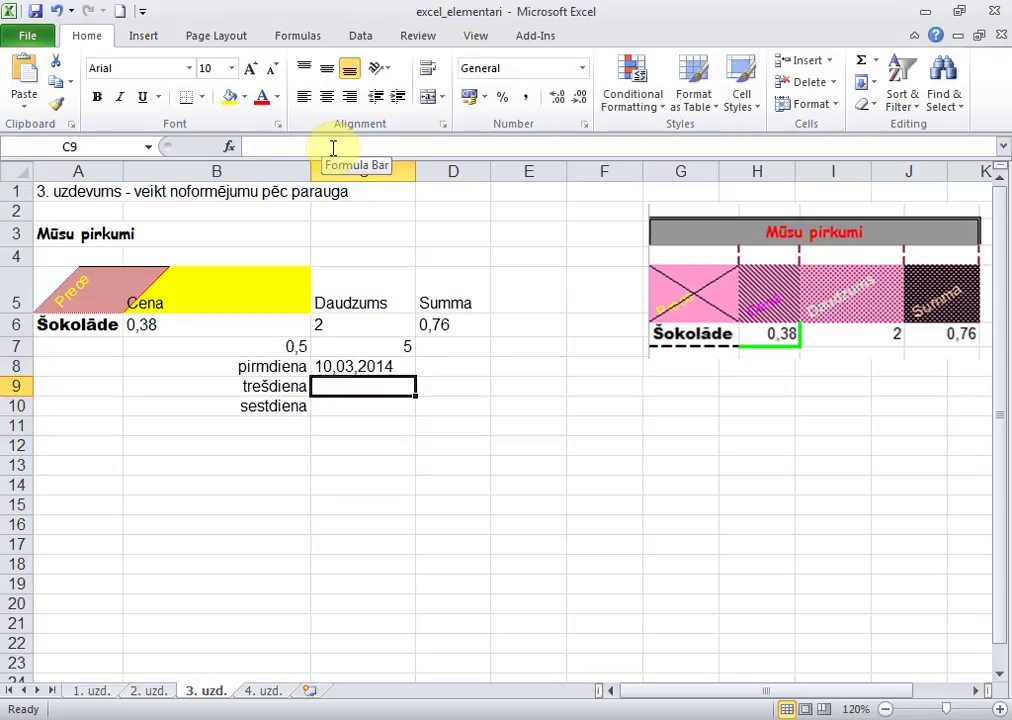
{"action": "key", "text": "Up"}
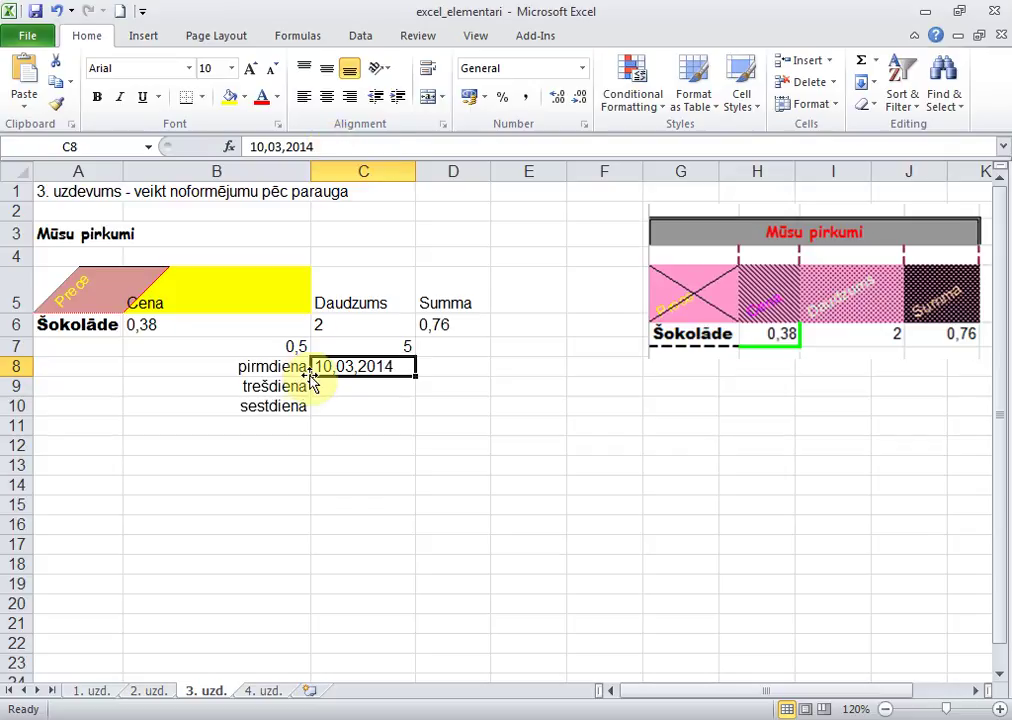
- Switch to sheet 4. uzd. and turn off AutoFilter on the name table
{"action": "left_click", "coordinate": [266, 693]}
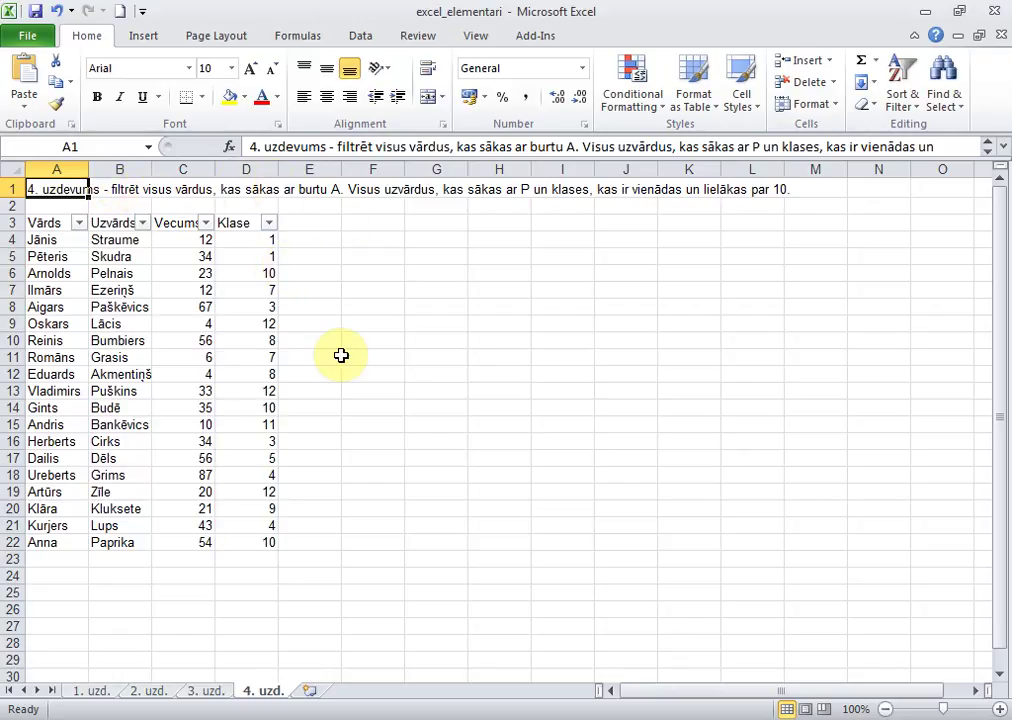
{"action": "left_click", "coordinate": [70, 240]}
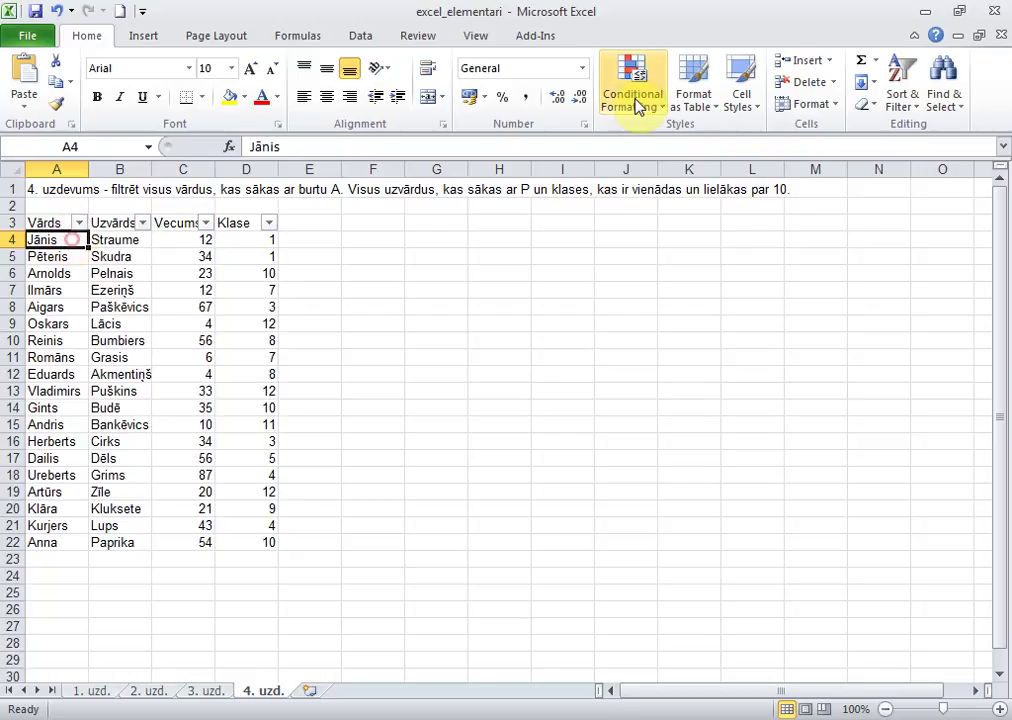
{"action": "left_click", "coordinate": [905, 95]}
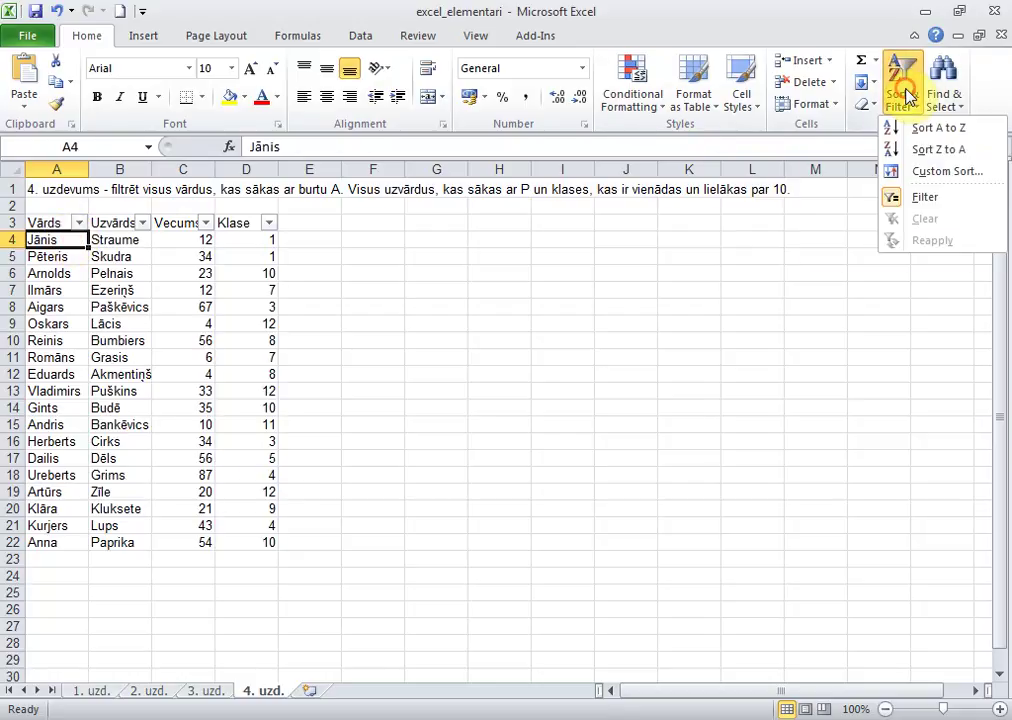
{"action": "left_click", "coordinate": [912, 205]}
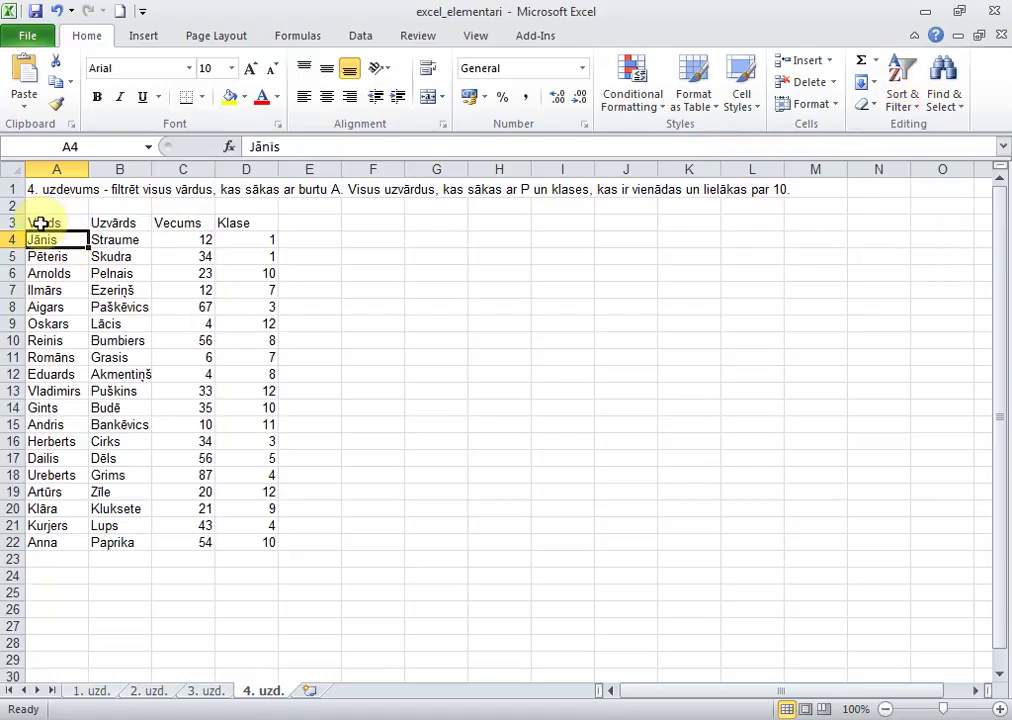
- Select the table, zoom the sheet to 130% and pick the Vārds header cell
{"action": "left_click_drag", "start_coordinate": [40, 224], "coordinate": [267, 536]}
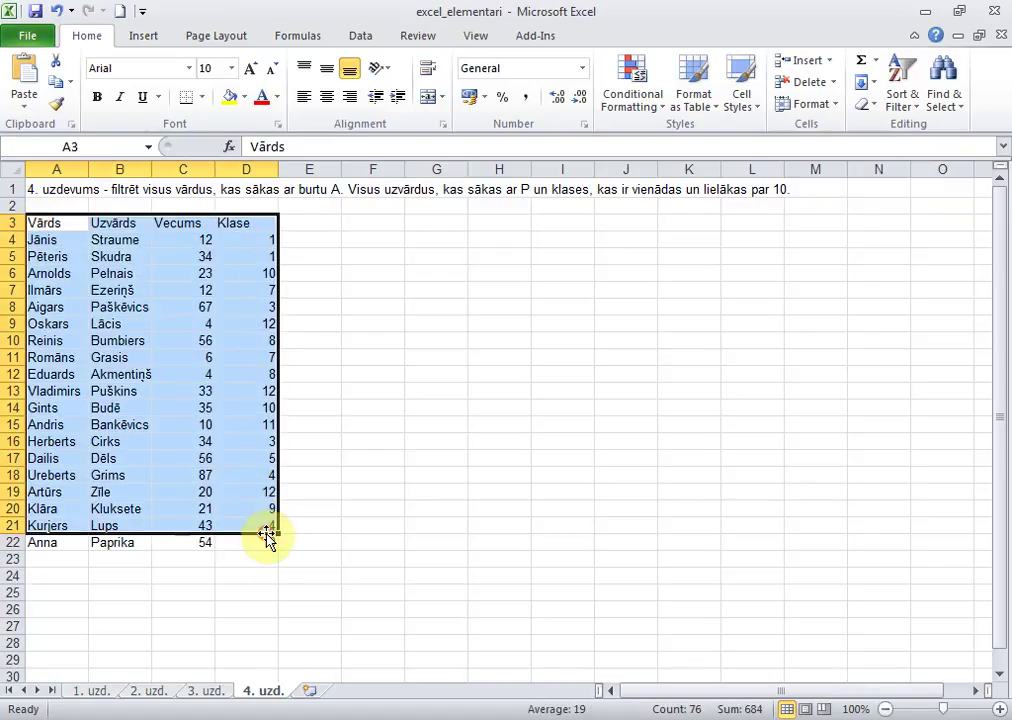
{"action": "left_click", "coordinate": [1000, 710]}
{"action": "left_click", "coordinate": [1000, 710]}
{"action": "left_click", "coordinate": [1000, 710]}
{"action": "left_click", "coordinate": [520, 497]}
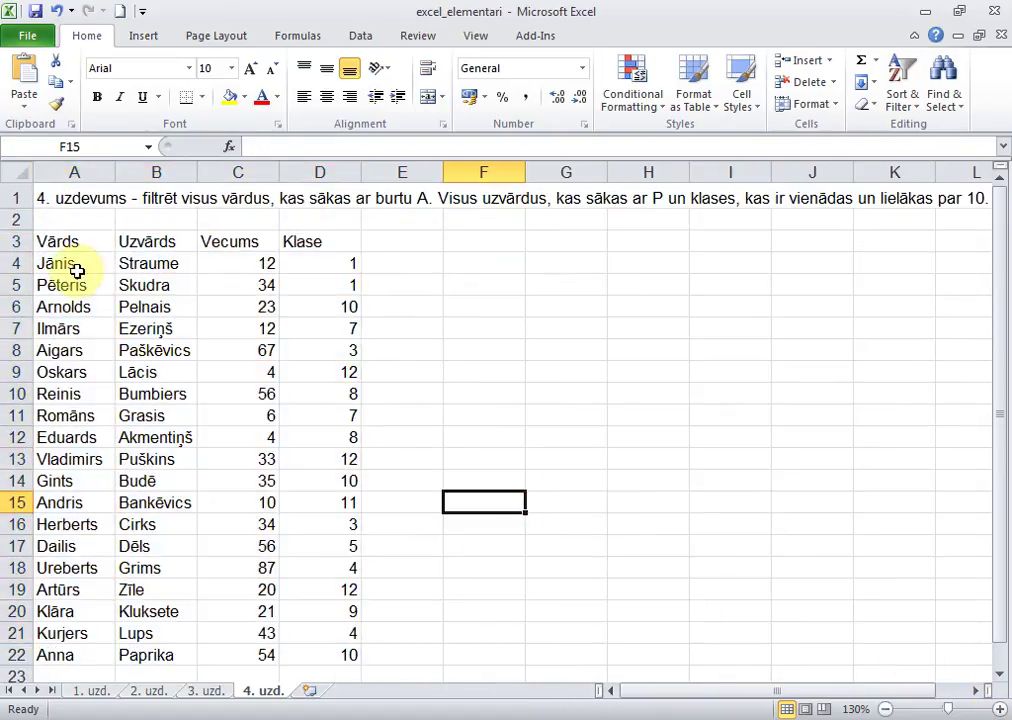
{"action": "left_click", "coordinate": [93, 241]}
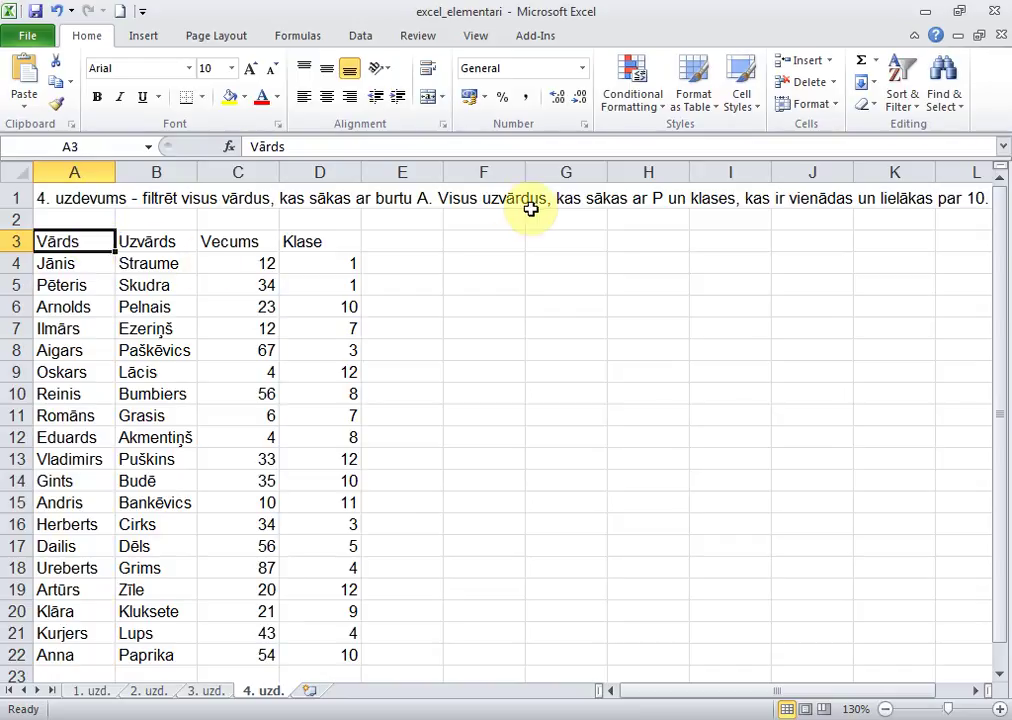
- Turn filtering on and filter the Klase column to show only class 1
{"action": "left_click", "coordinate": [898, 102]}
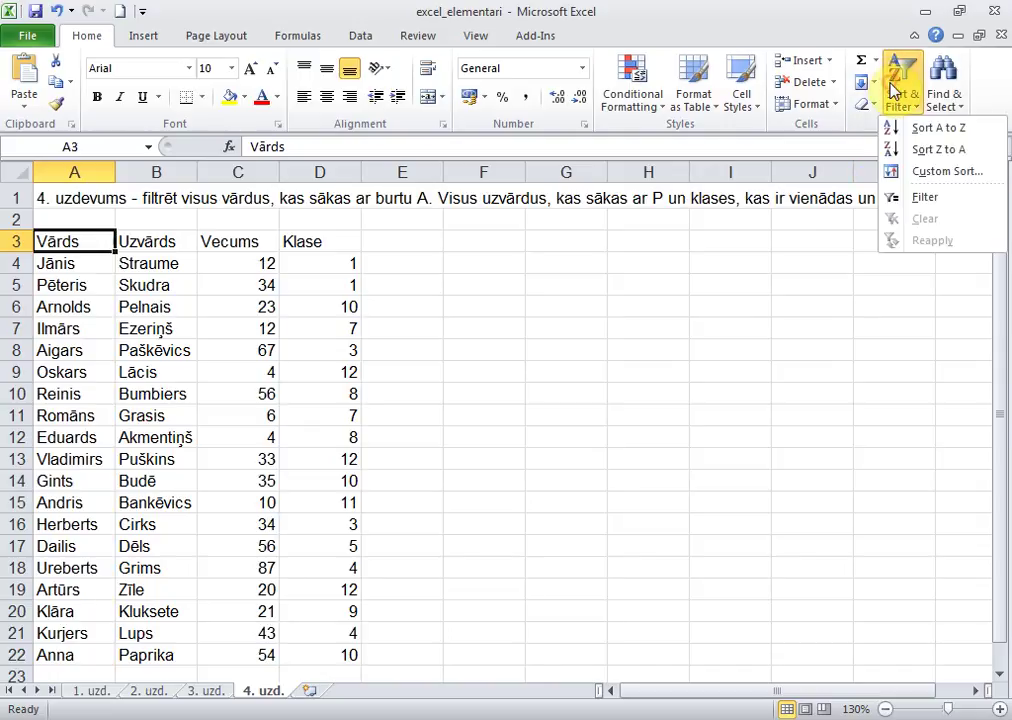
{"action": "left_click", "coordinate": [895, 200]}
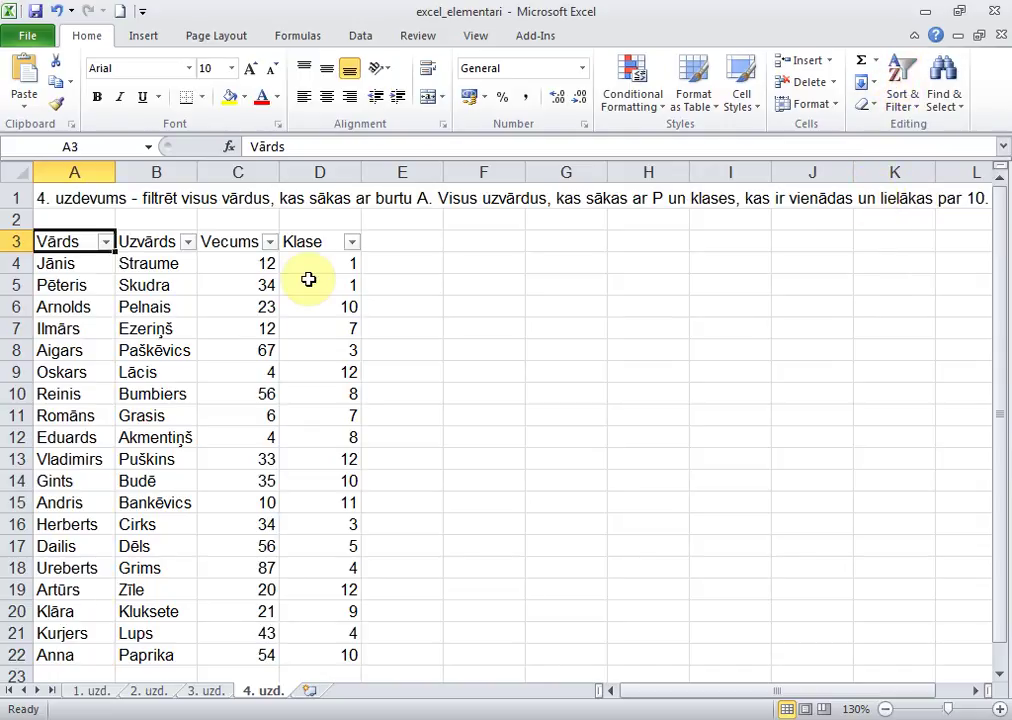
{"action": "left_click", "coordinate": [352, 242]}
{"action": "left_click", "coordinate": [155, 425]}
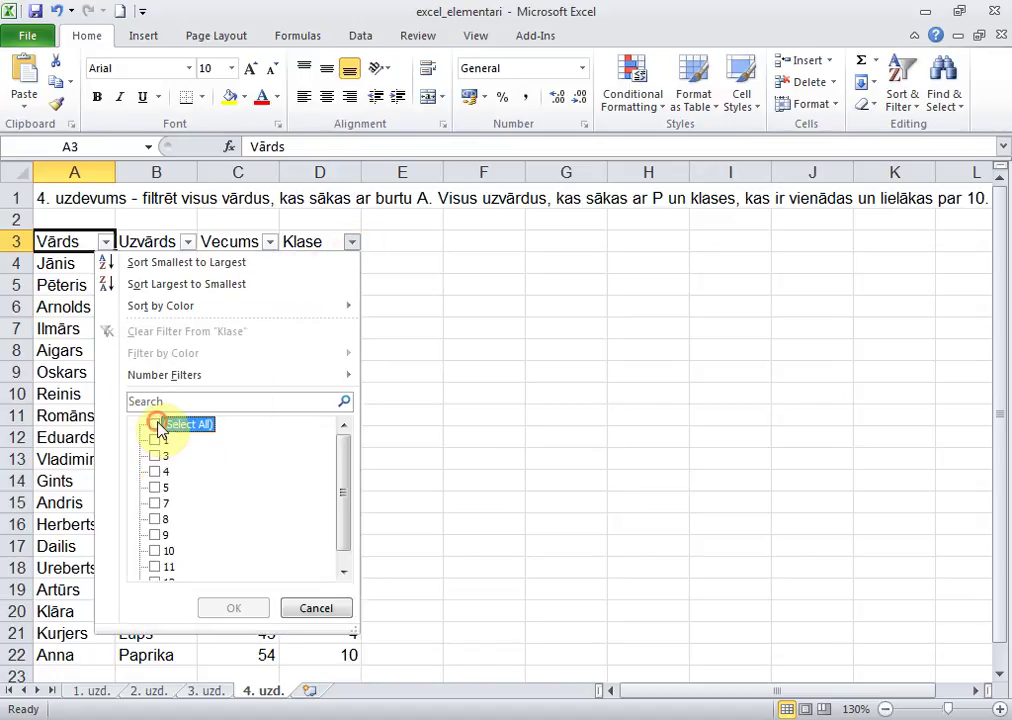
{"action": "left_click", "coordinate": [155, 440]}
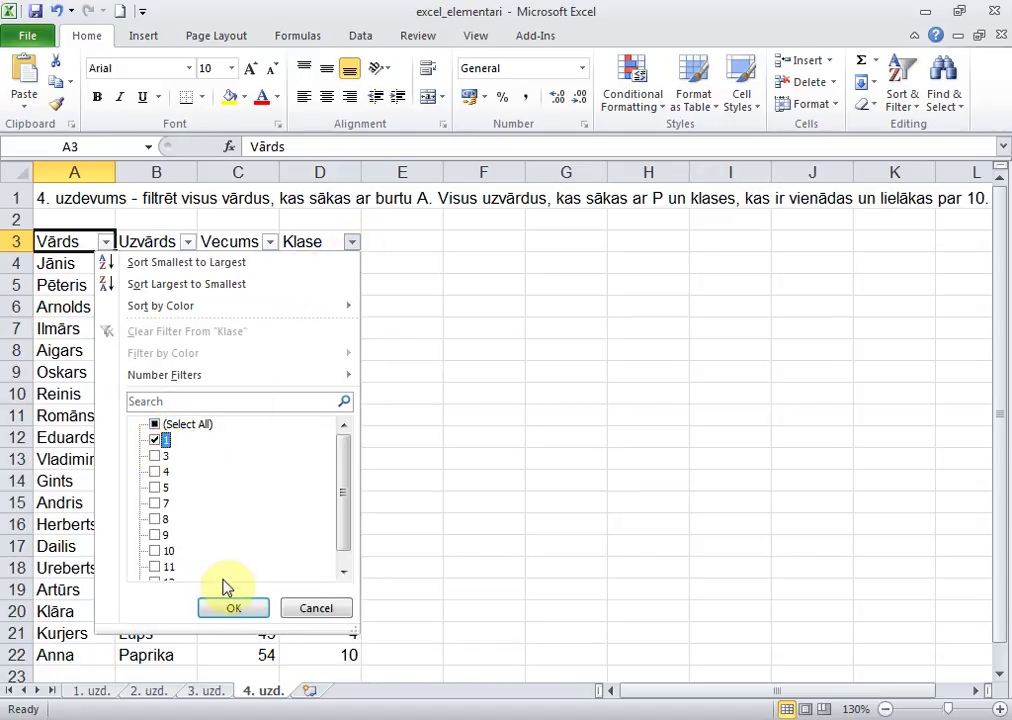
{"action": "left_click", "coordinate": [225, 605]}
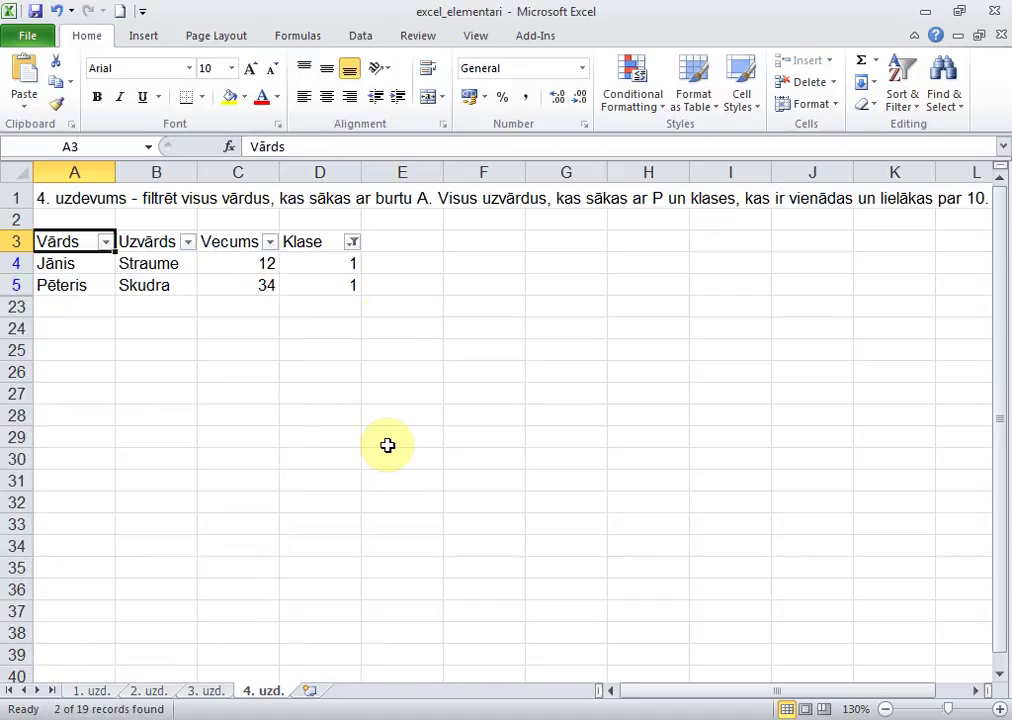
- Change the Klase filter to show only classes 3 and 7
{"action": "left_click", "coordinate": [354, 242]}
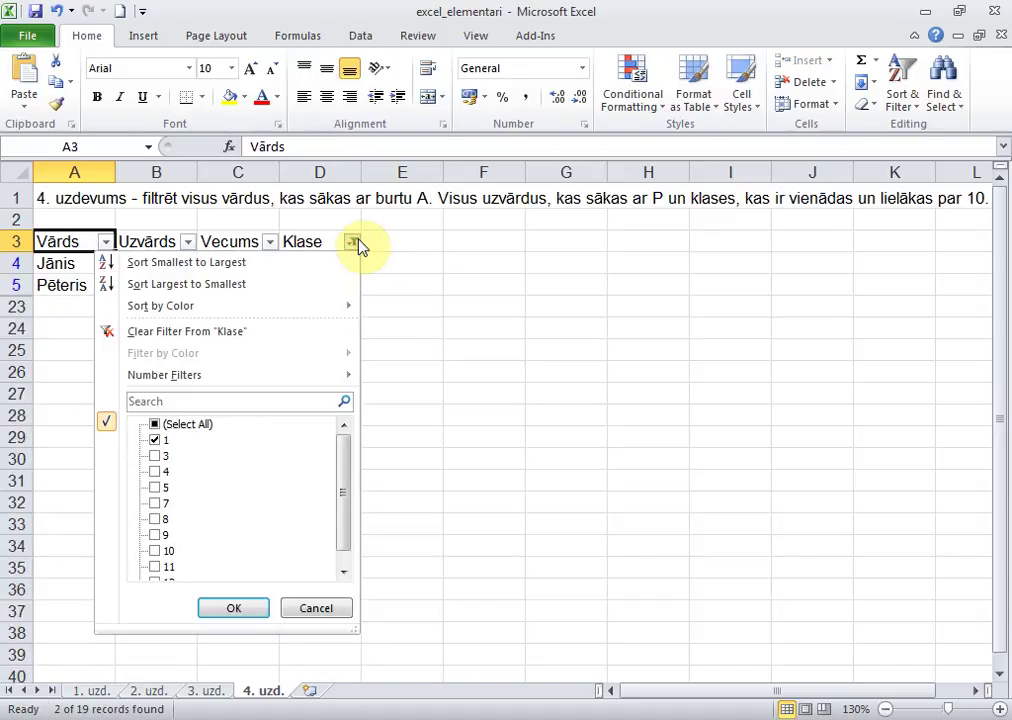
{"action": "left_click", "coordinate": [157, 442]}
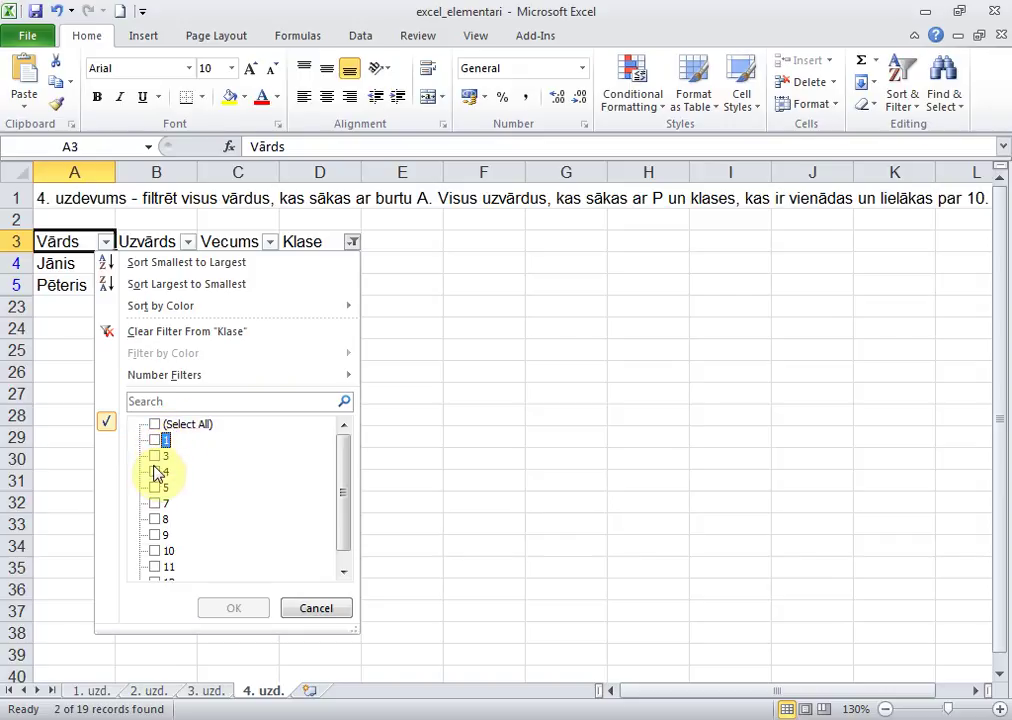
{"action": "left_click", "coordinate": [155, 456]}
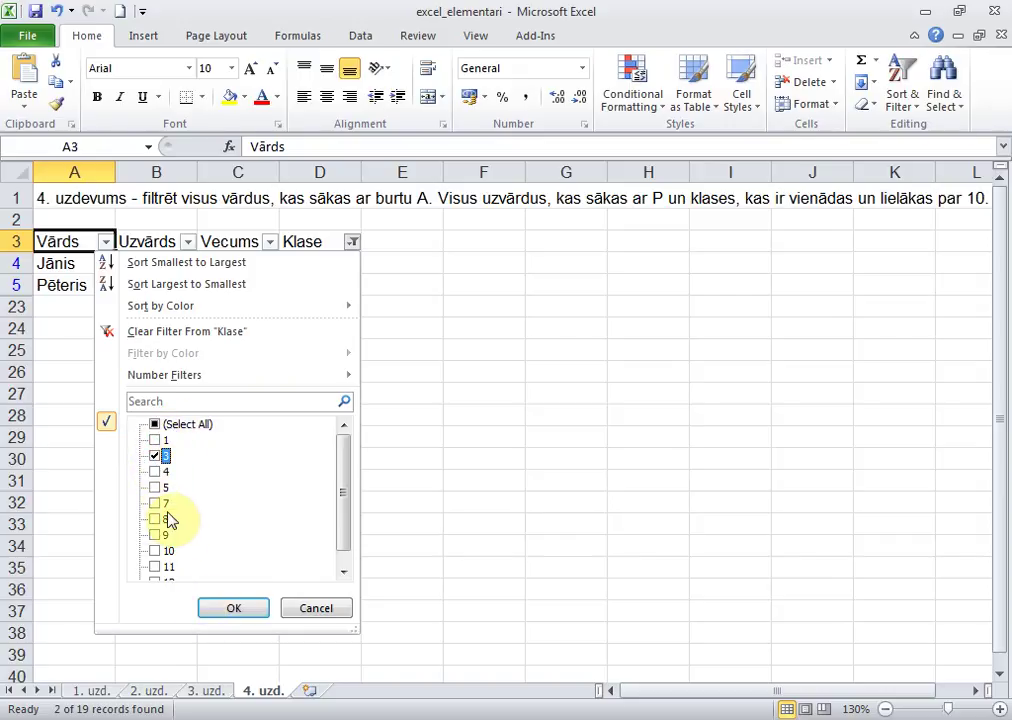
{"action": "left_click", "coordinate": [156, 504]}
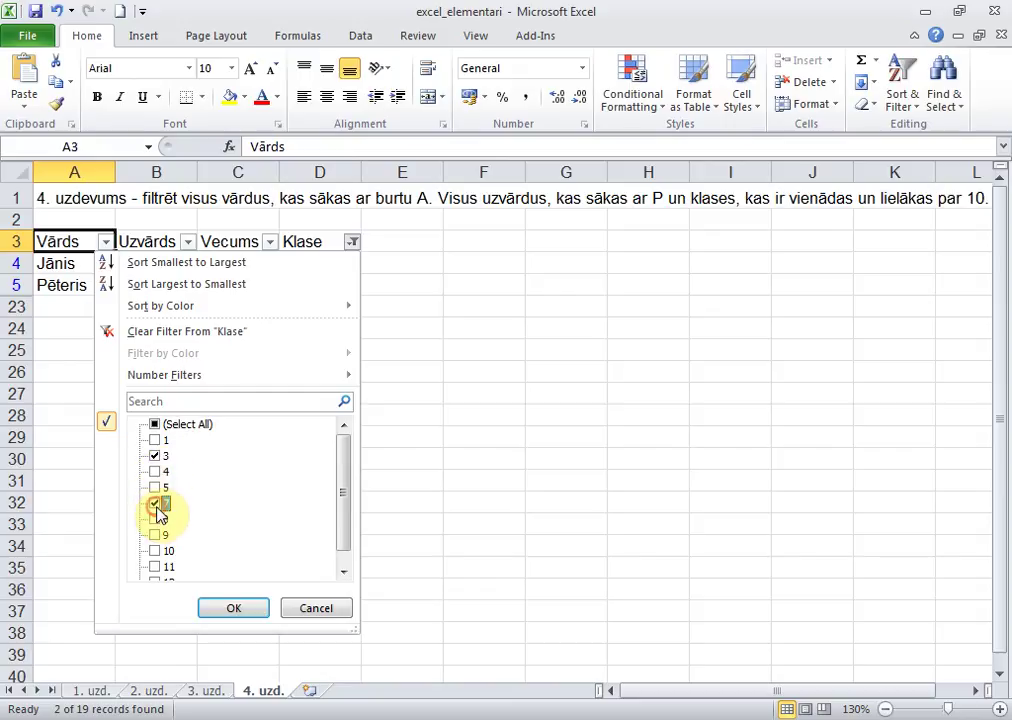
{"action": "left_click", "coordinate": [231, 608]}
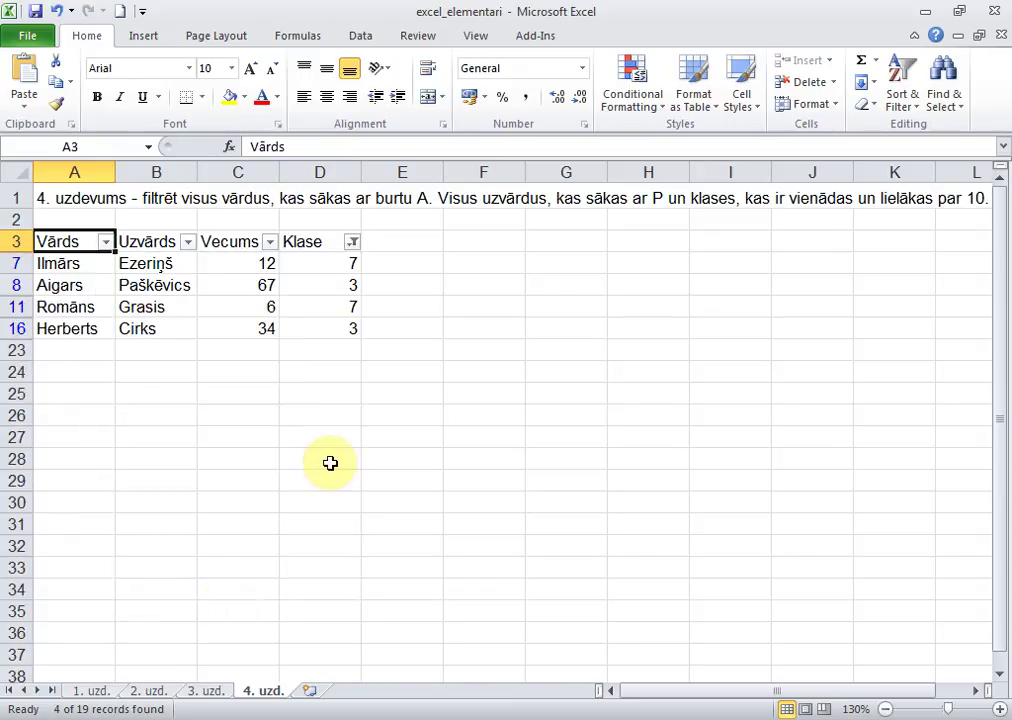
- Reselect all Klase values so every row of the table shows again
{"action": "left_click", "coordinate": [354, 242]}
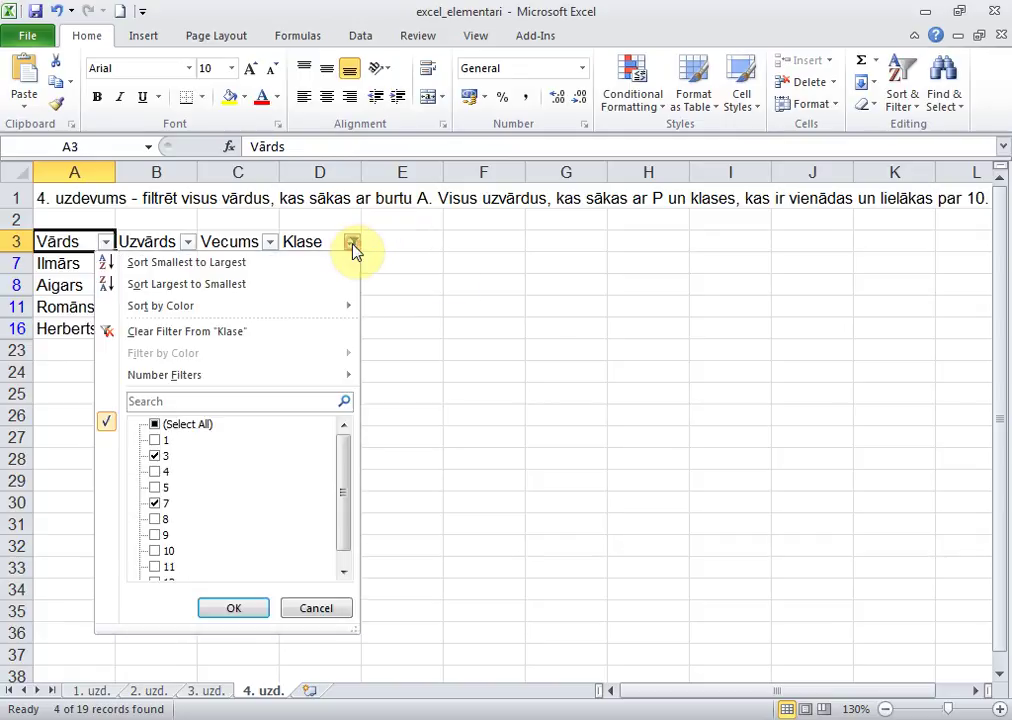
{"action": "left_click", "coordinate": [157, 456]}
{"action": "left_click", "coordinate": [156, 505]}
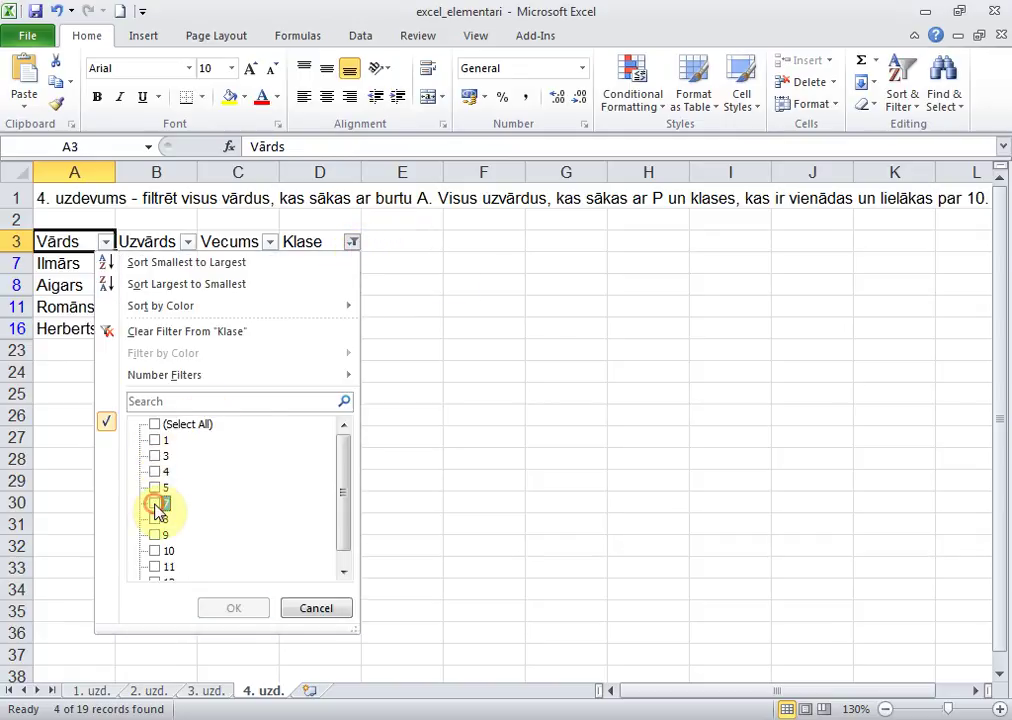
{"action": "left_click", "coordinate": [154, 424]}
{"action": "left_click", "coordinate": [213, 607]}
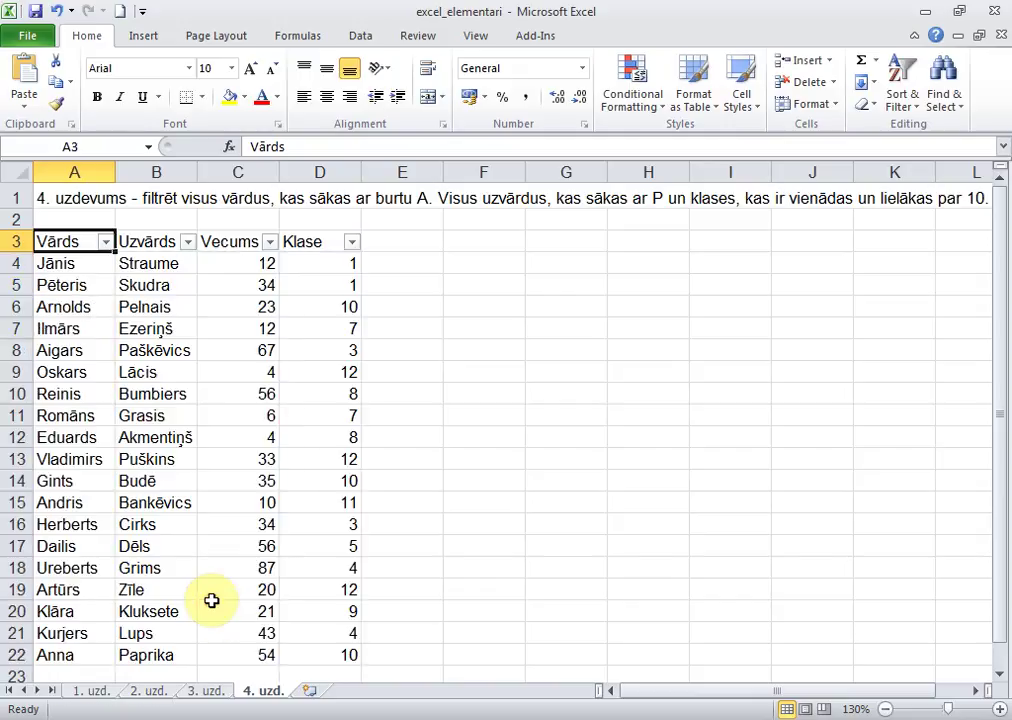
{"action": "left_click", "coordinate": [269, 242]}
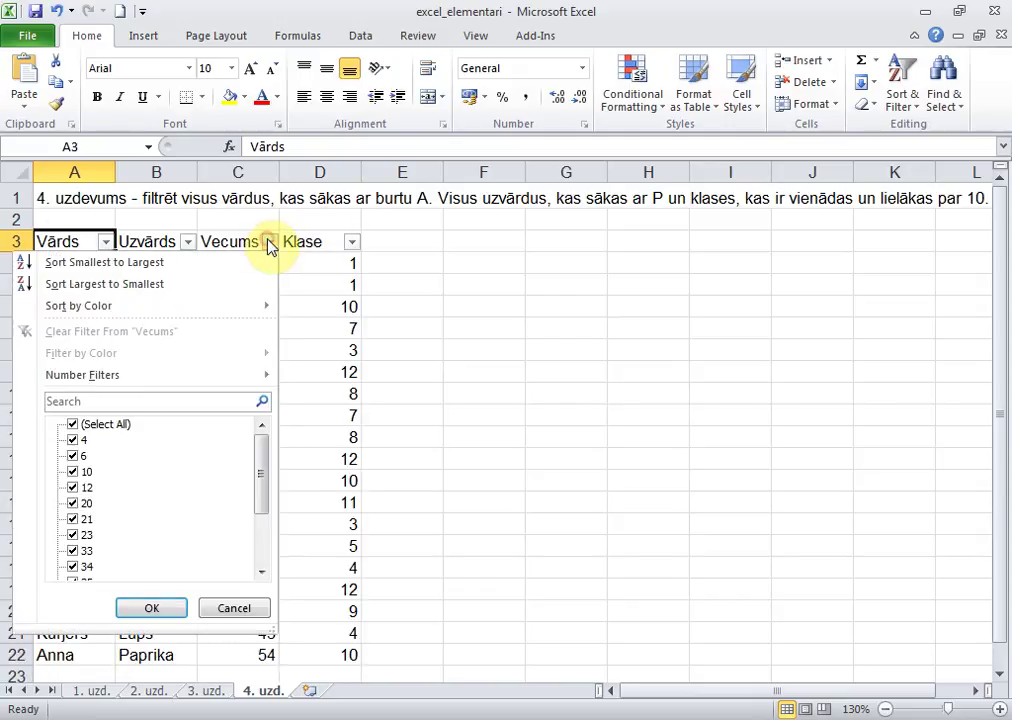
{"action": "left_click", "coordinate": [73, 456]}
{"action": "left_click", "coordinate": [74, 472]}
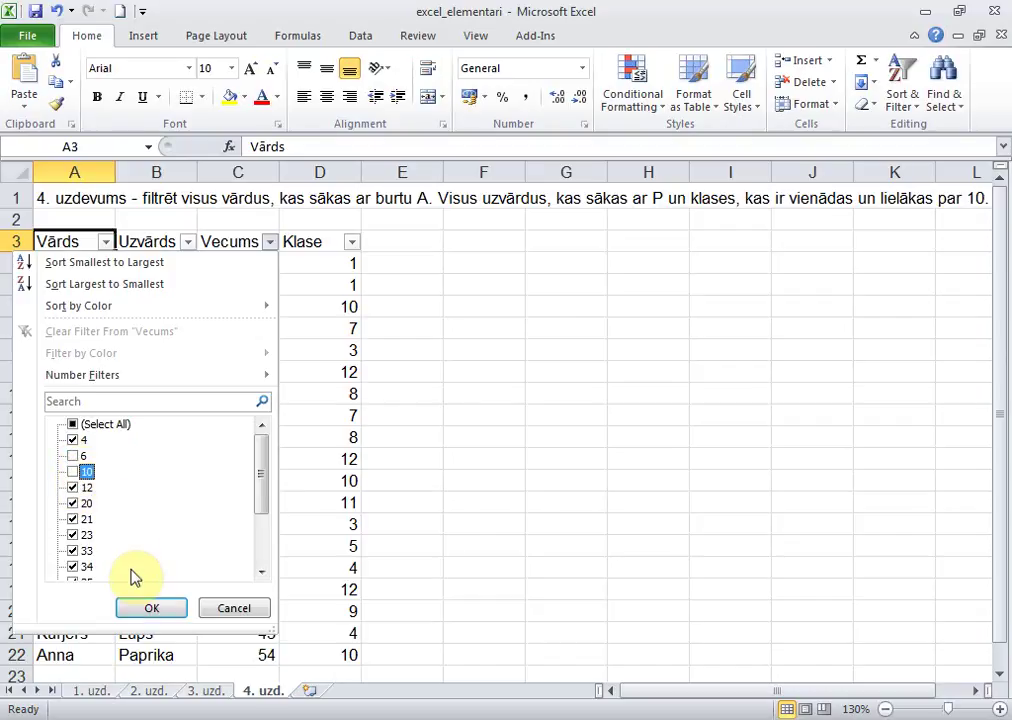
{"action": "left_click", "coordinate": [146, 607]}
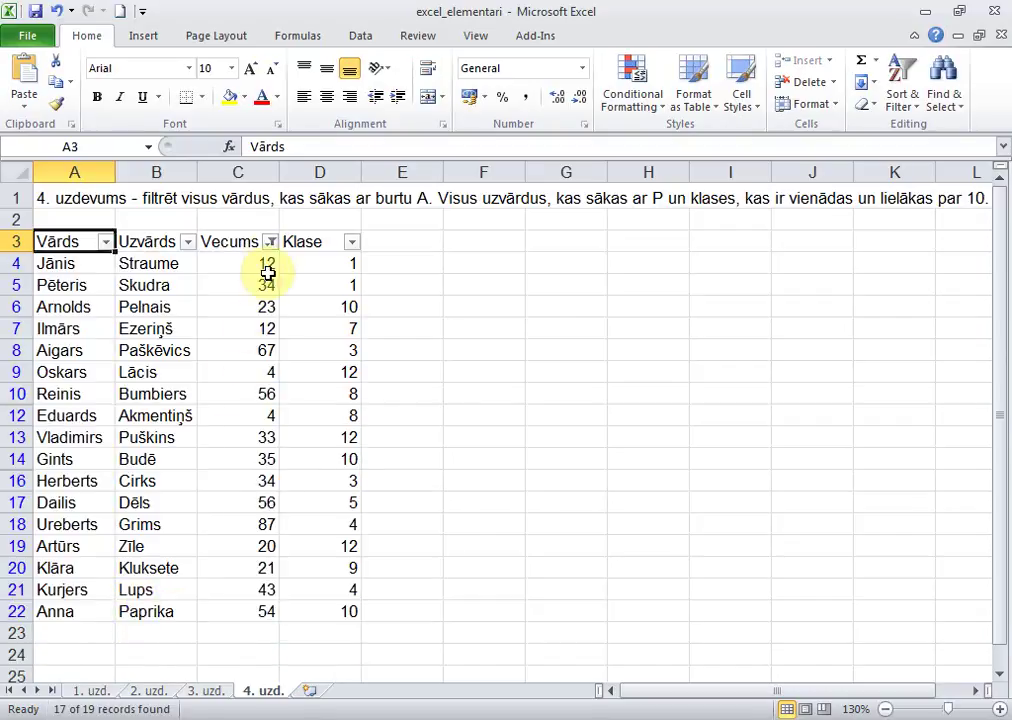
{"action": "mouse_move", "coordinate": [272, 253]}
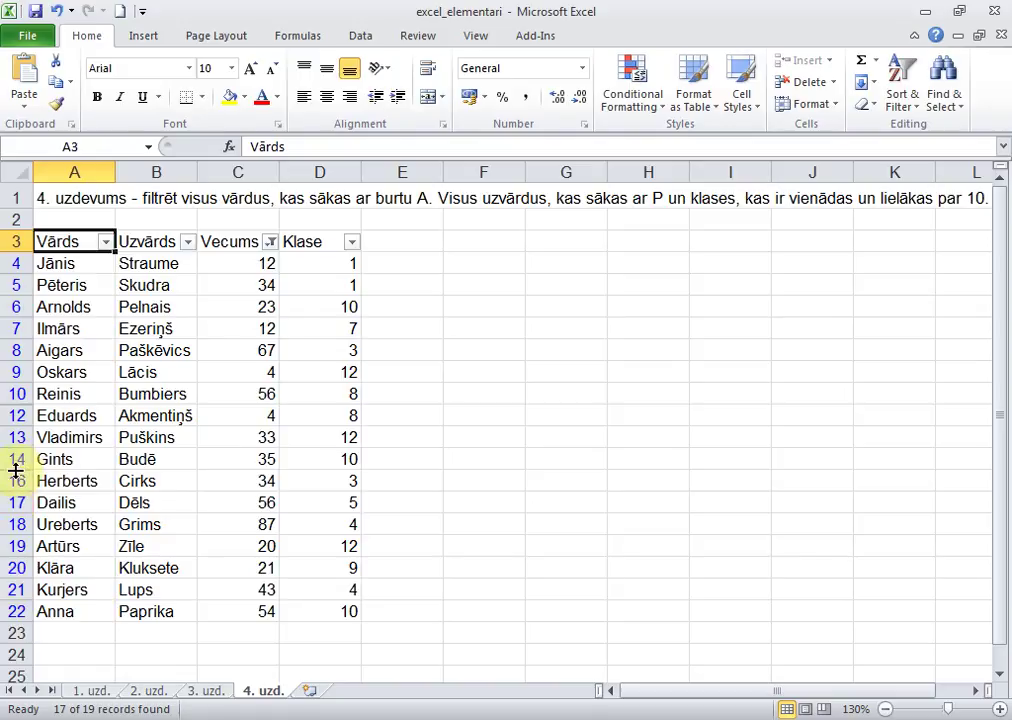
{"action": "left_click", "coordinate": [270, 242]}
{"action": "left_click", "coordinate": [99, 428]}
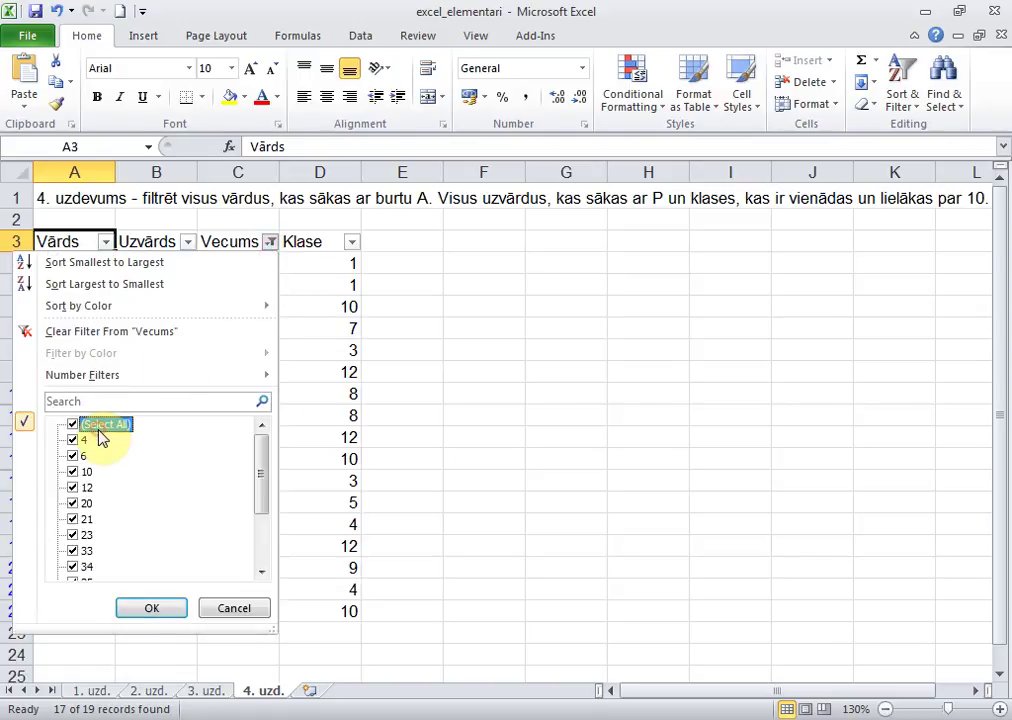
{"action": "left_click", "coordinate": [147, 606]}
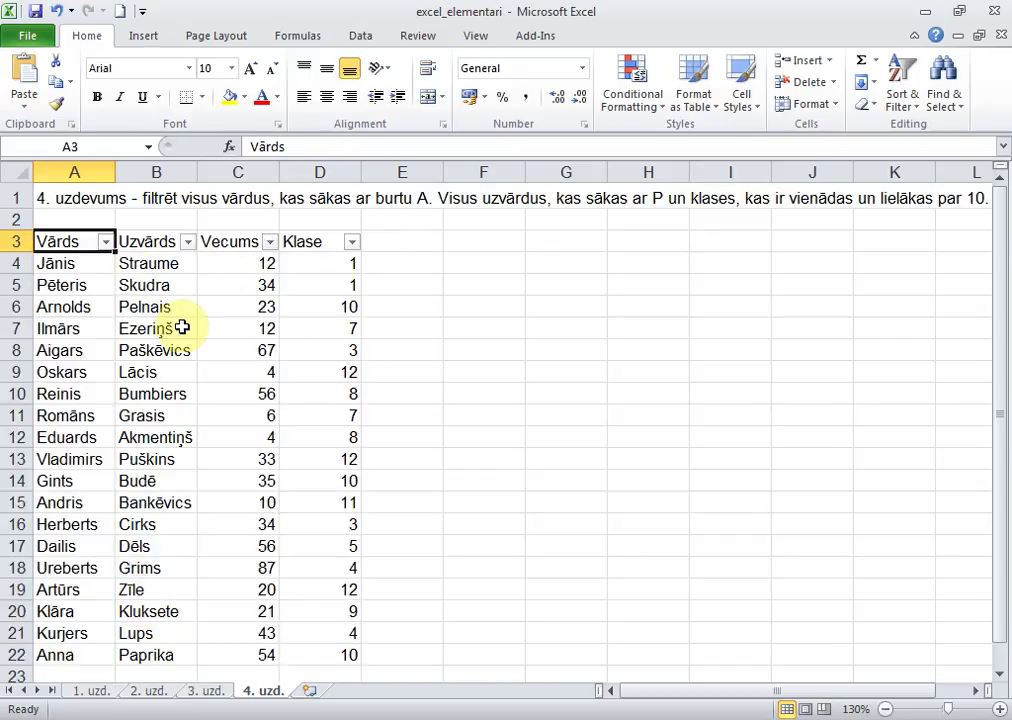
- Filter the Vārds column to show only Aigars
{"action": "left_click", "coordinate": [105, 242]}
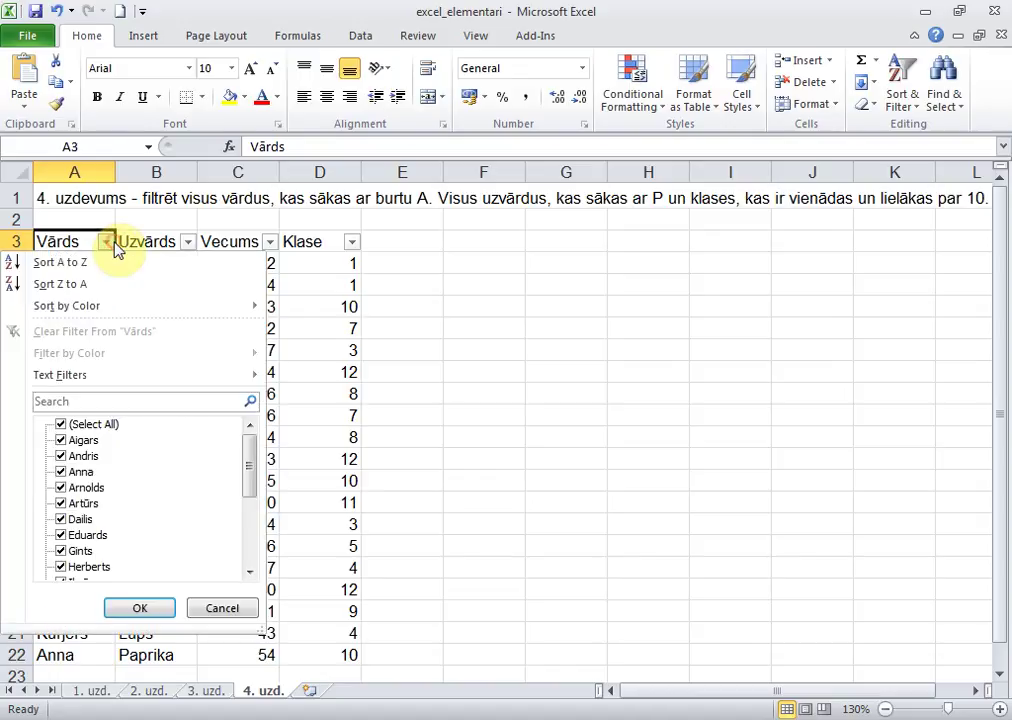
{"action": "left_click", "coordinate": [88, 424]}
{"action": "left_click", "coordinate": [83, 440]}
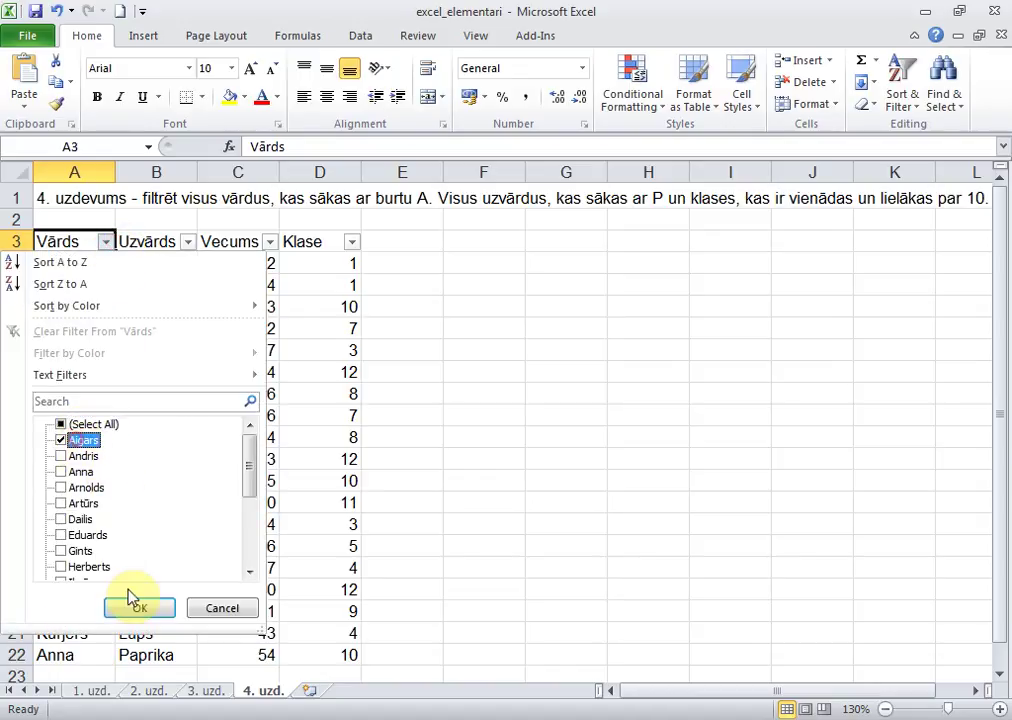
{"action": "left_click", "coordinate": [130, 610]}
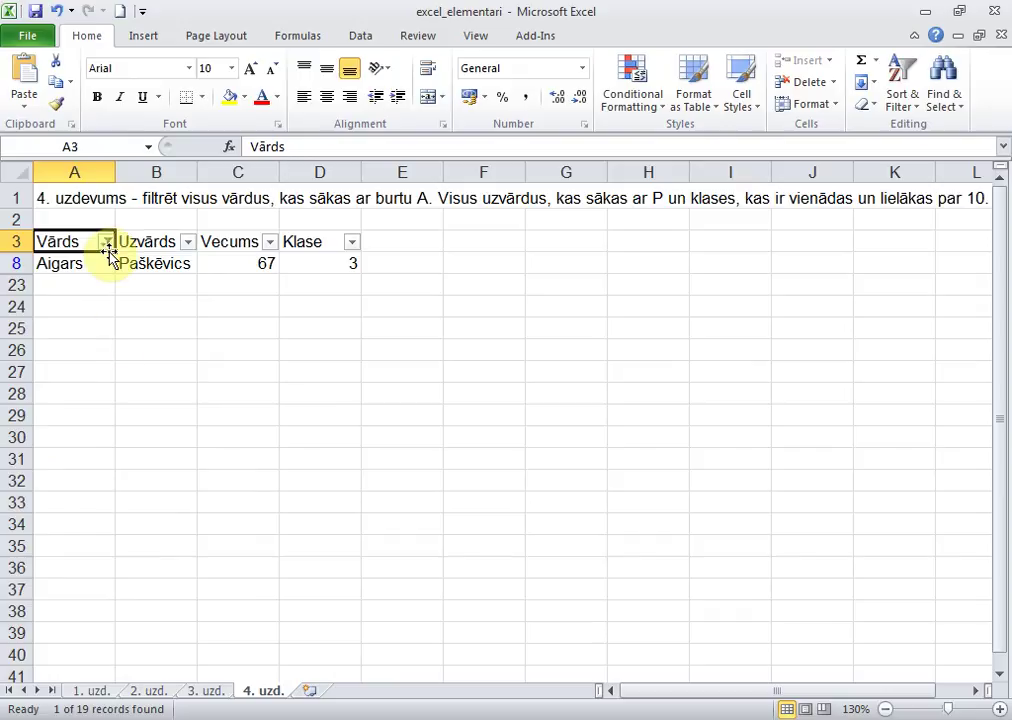
- Reopen the Vārds filter, toggle (Select All) off and on, and close it unchanged
{"action": "left_click", "coordinate": [107, 246]}
{"action": "left_click", "coordinate": [84, 426]}
{"action": "left_click", "coordinate": [85, 428]}
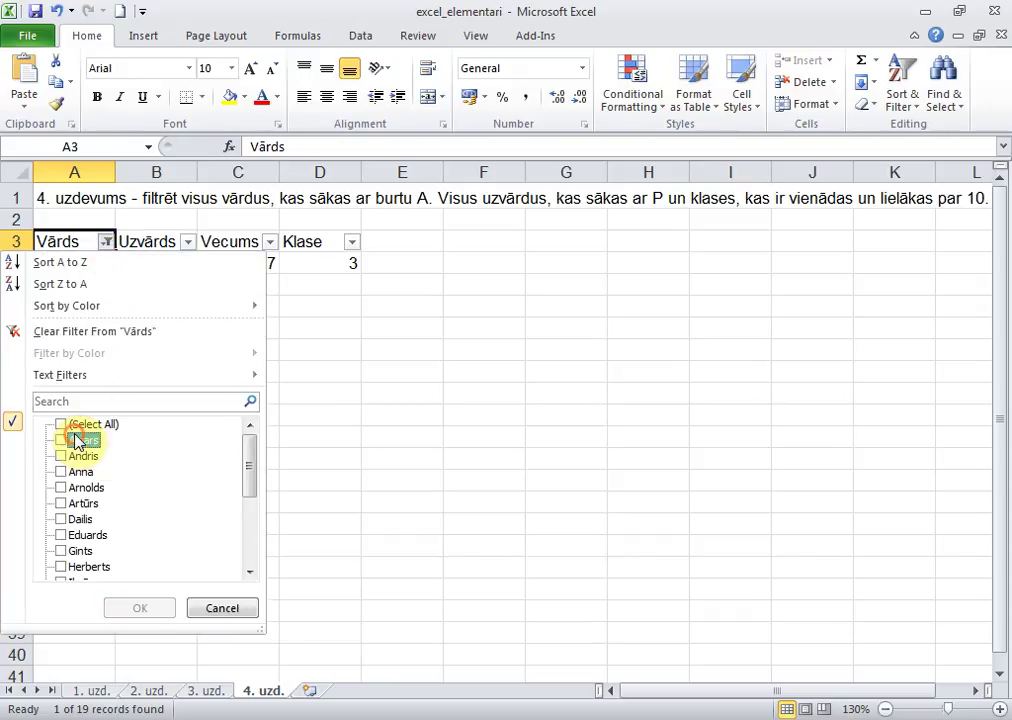
{"action": "left_click", "coordinate": [86, 430]}
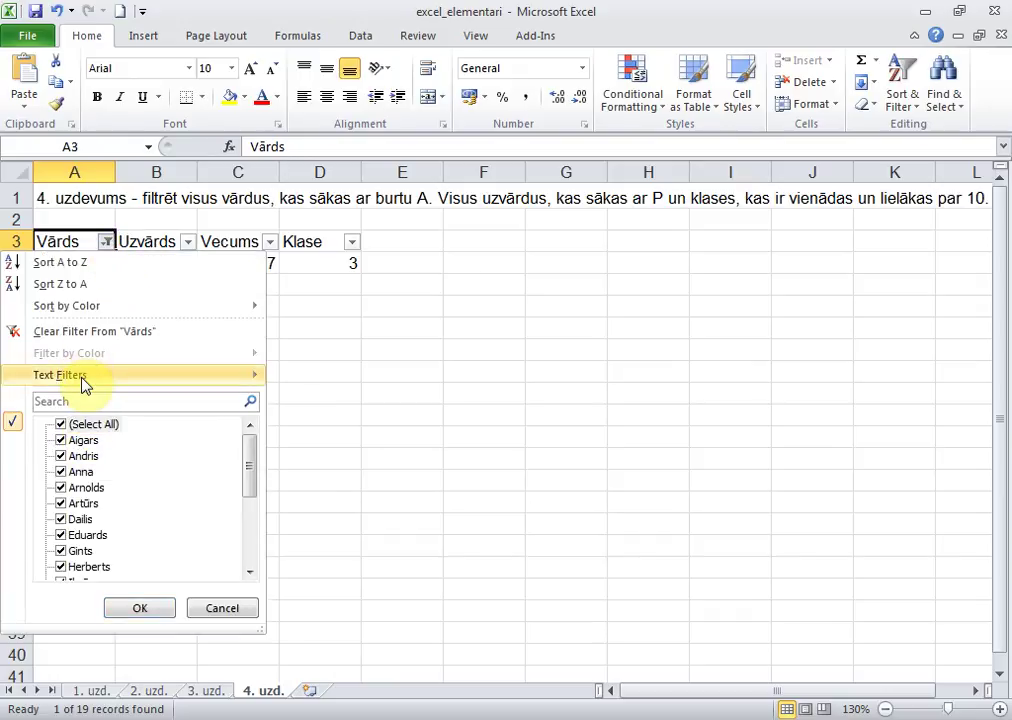
{"action": "mouse_move", "coordinate": [83, 384]}
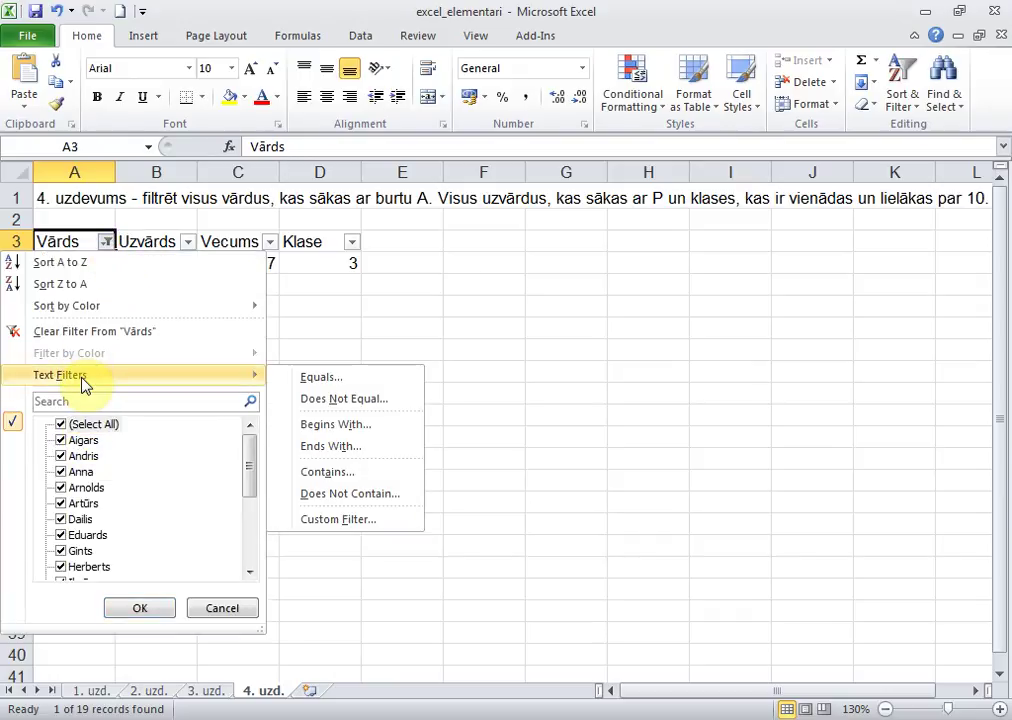
{"action": "left_click", "coordinate": [345, 280]}
- Reopen the Vārds filter with all names ticked and bring up its Text Filters choices
{"action": "left_click", "coordinate": [70, 264]}
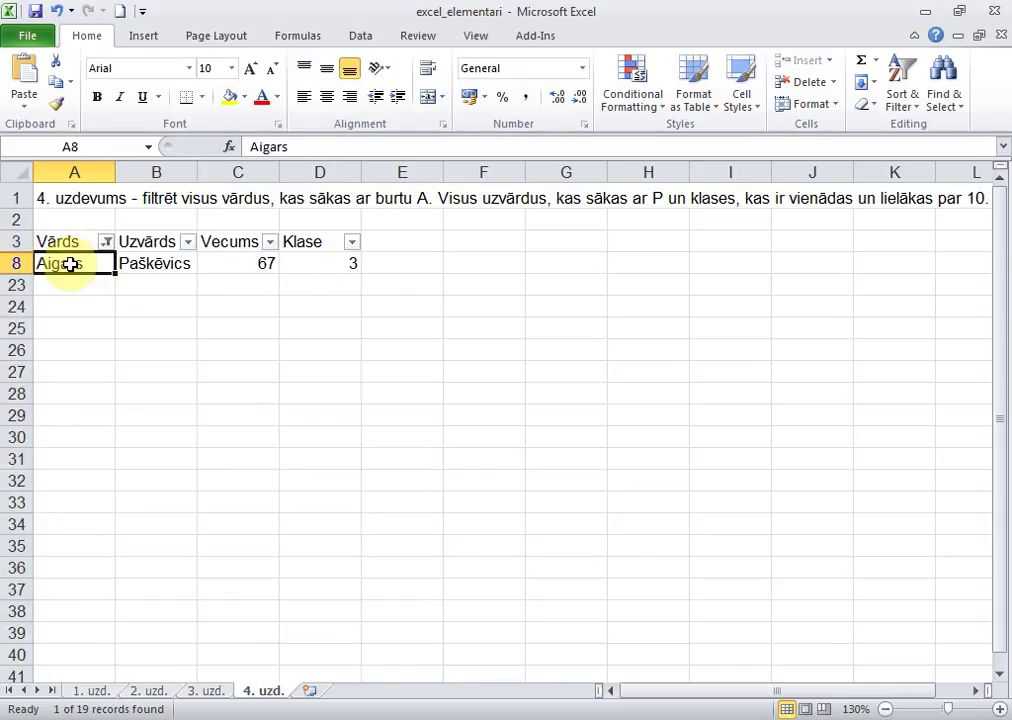
{"action": "left_click", "coordinate": [242, 265]}
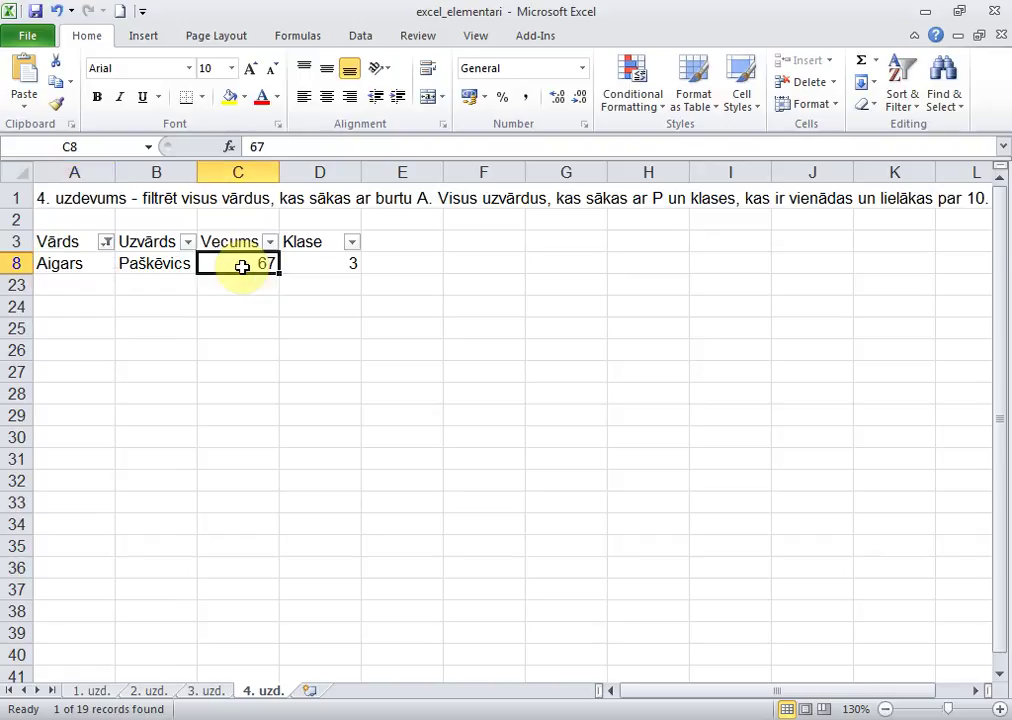
{"action": "left_click", "coordinate": [106, 241]}
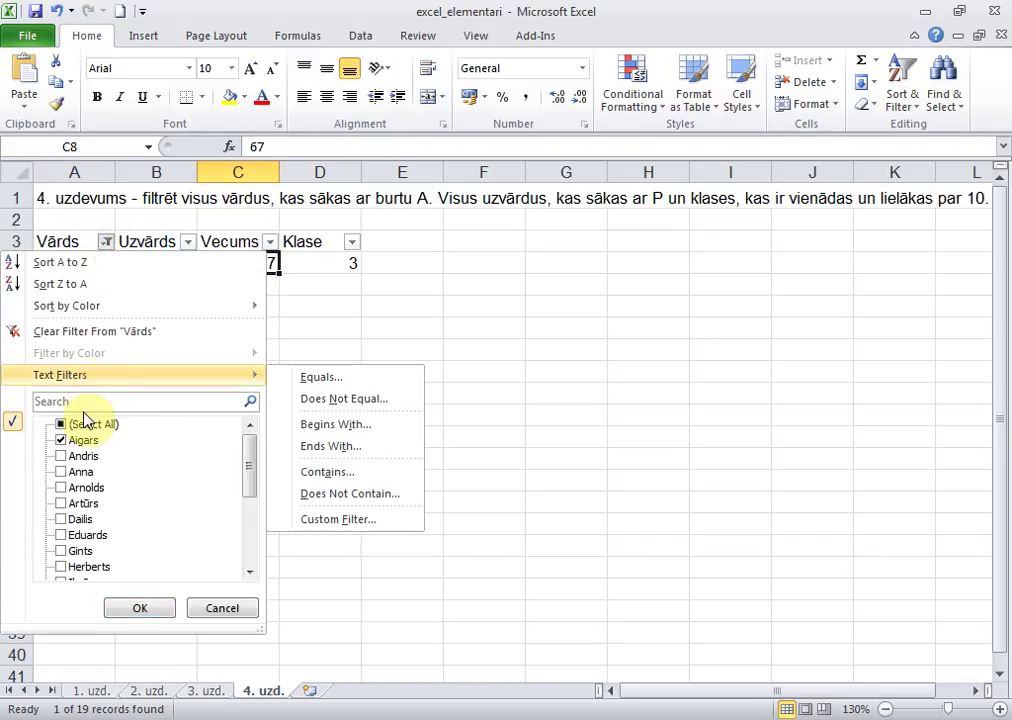
{"action": "left_click", "coordinate": [62, 424]}
{"action": "mouse_move", "coordinate": [55, 374]}
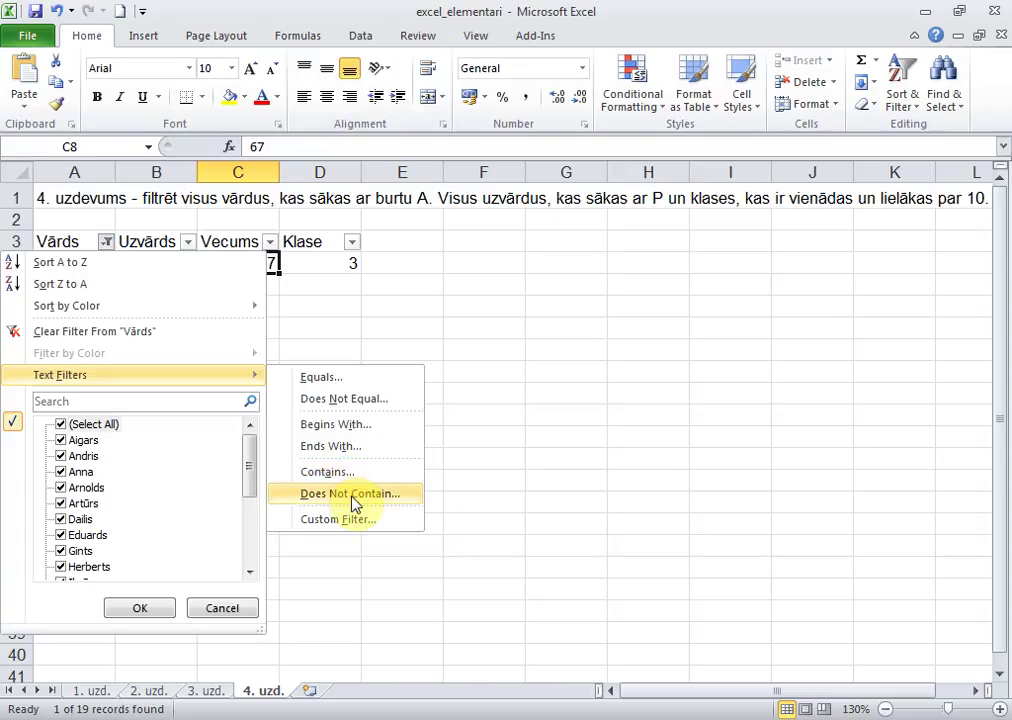
- Apply a Begins With 'A' text filter on Vārds, leaving 5 of 19 records
{"action": "left_click", "coordinate": [376, 425]}
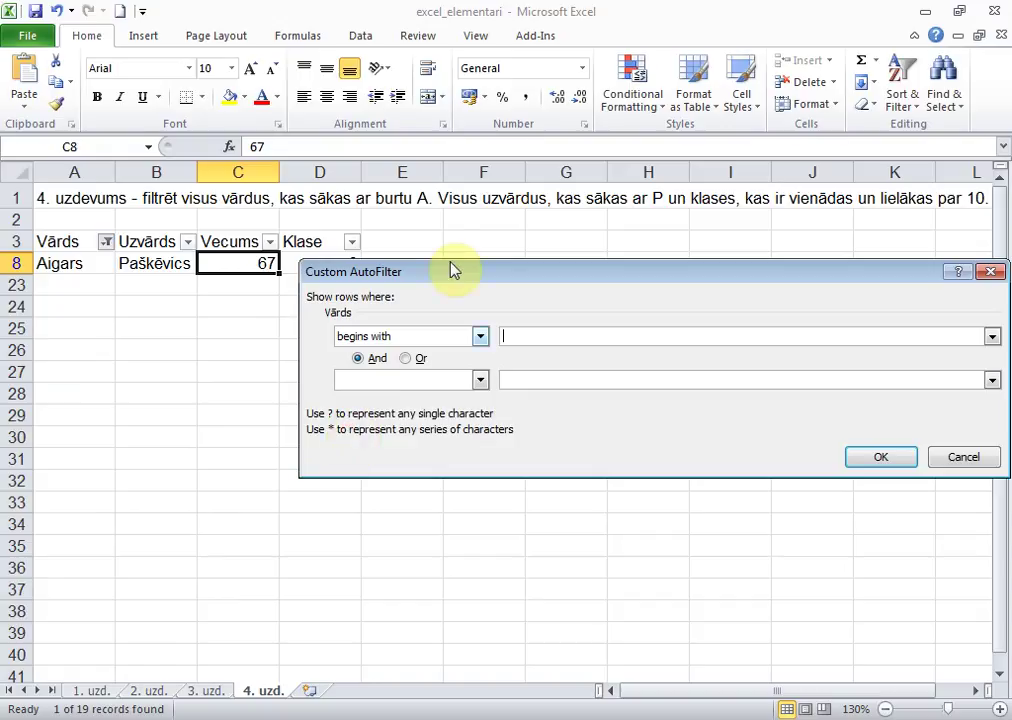
{"action": "left_click_drag", "start_coordinate": [468, 273], "coordinate": [318, 313]}
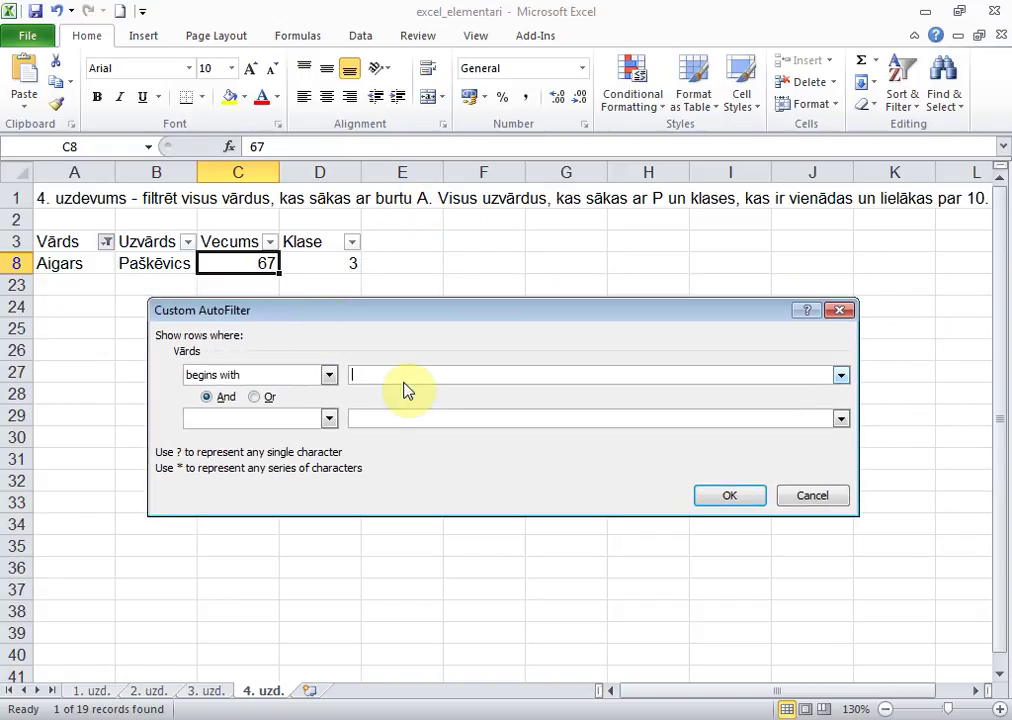
{"action": "type", "text": "A"}
{"action": "left_click", "coordinate": [401, 417]}
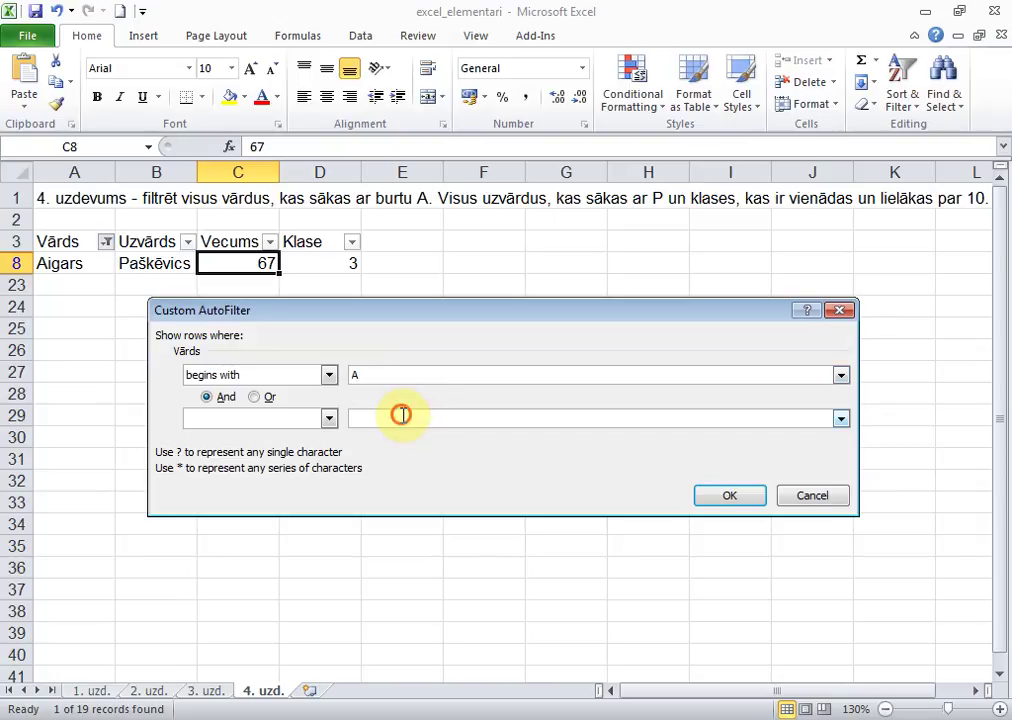
{"action": "left_click", "coordinate": [745, 496]}
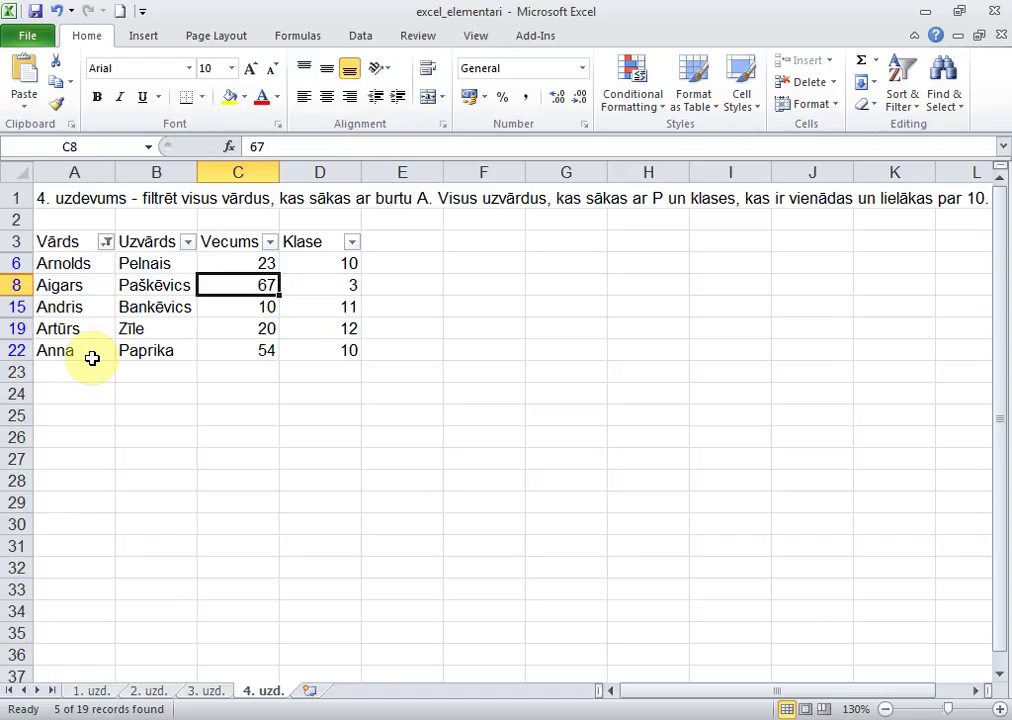
- Switch the Vārds filter to Ends With 's', showing 17 of 19 rows without Anna
{"action": "left_click", "coordinate": [106, 242]}
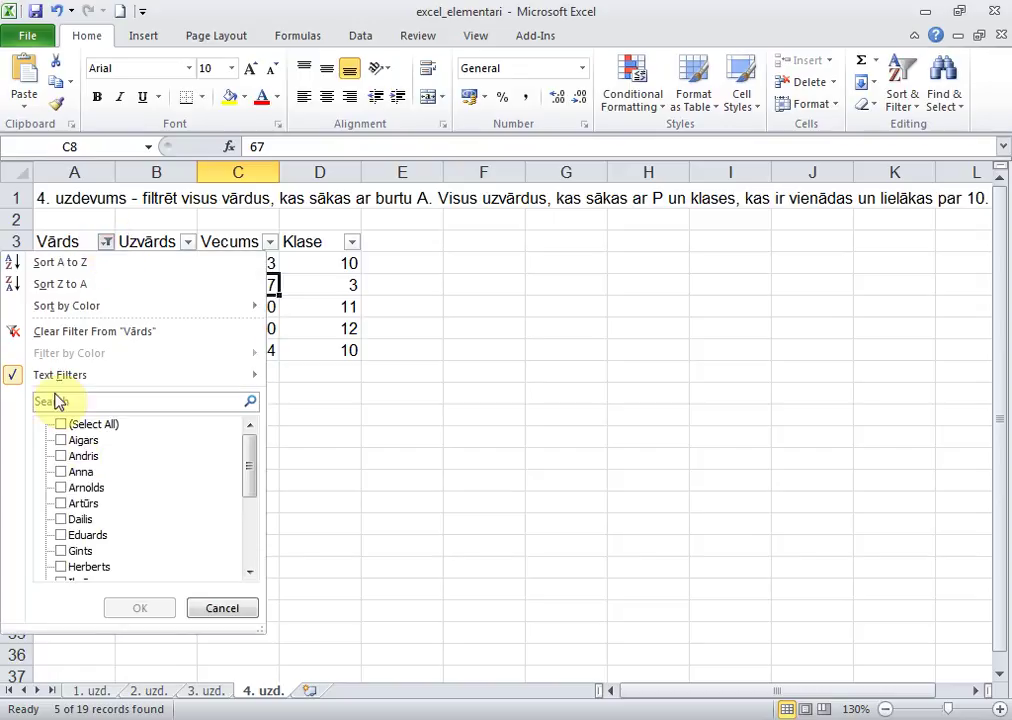
{"action": "mouse_move", "coordinate": [54, 376]}
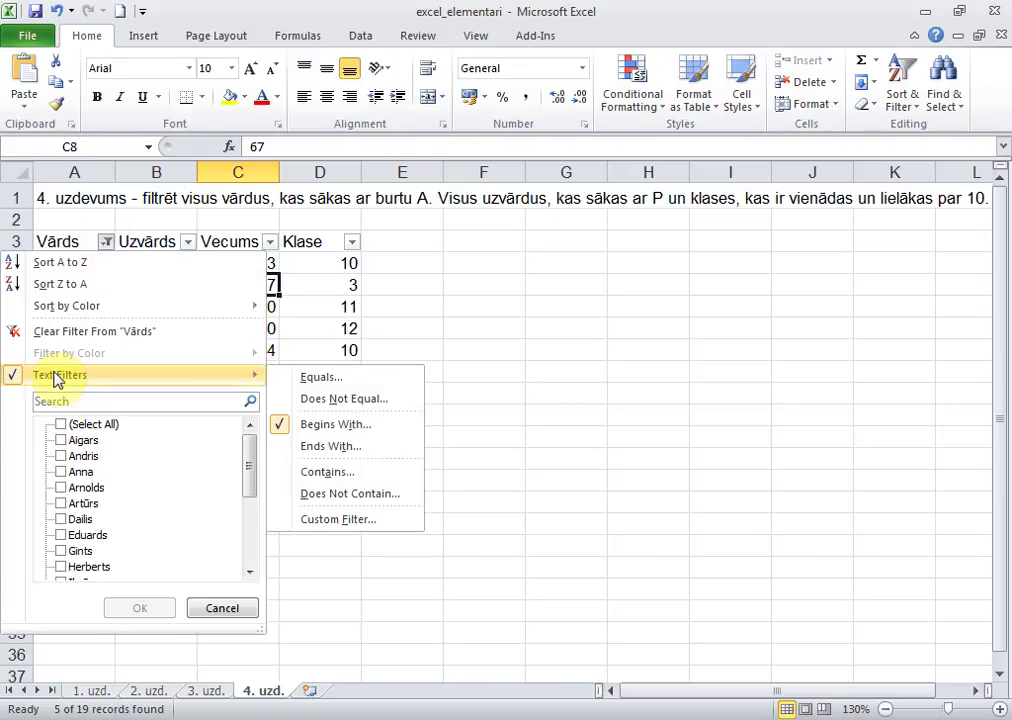
{"action": "left_click", "coordinate": [352, 446]}
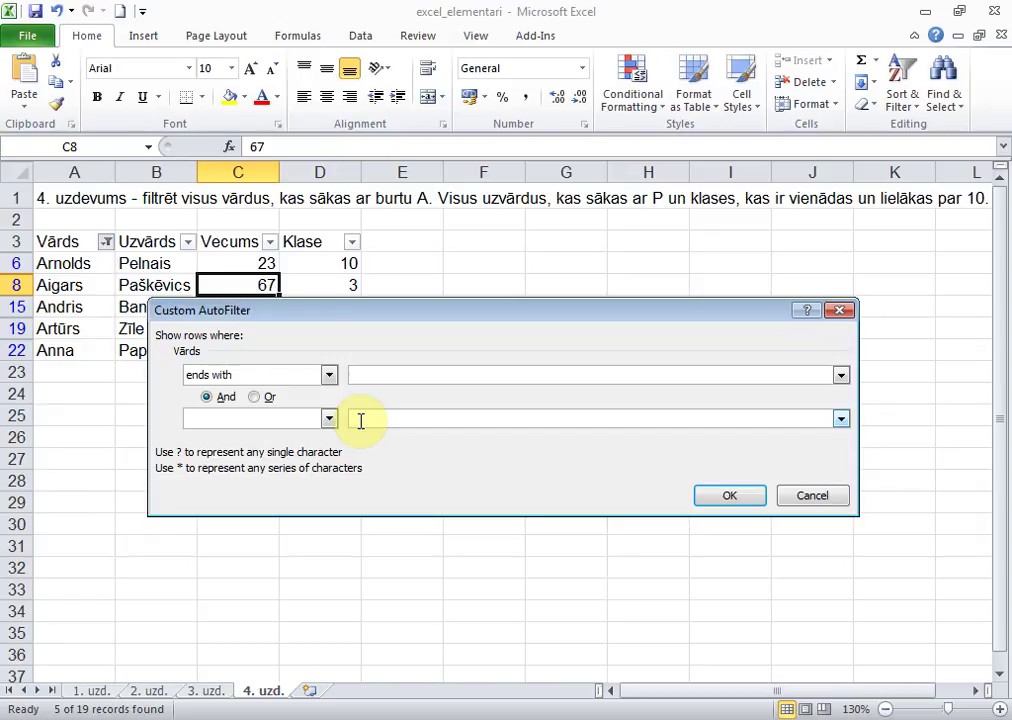
{"action": "type", "text": "s"}
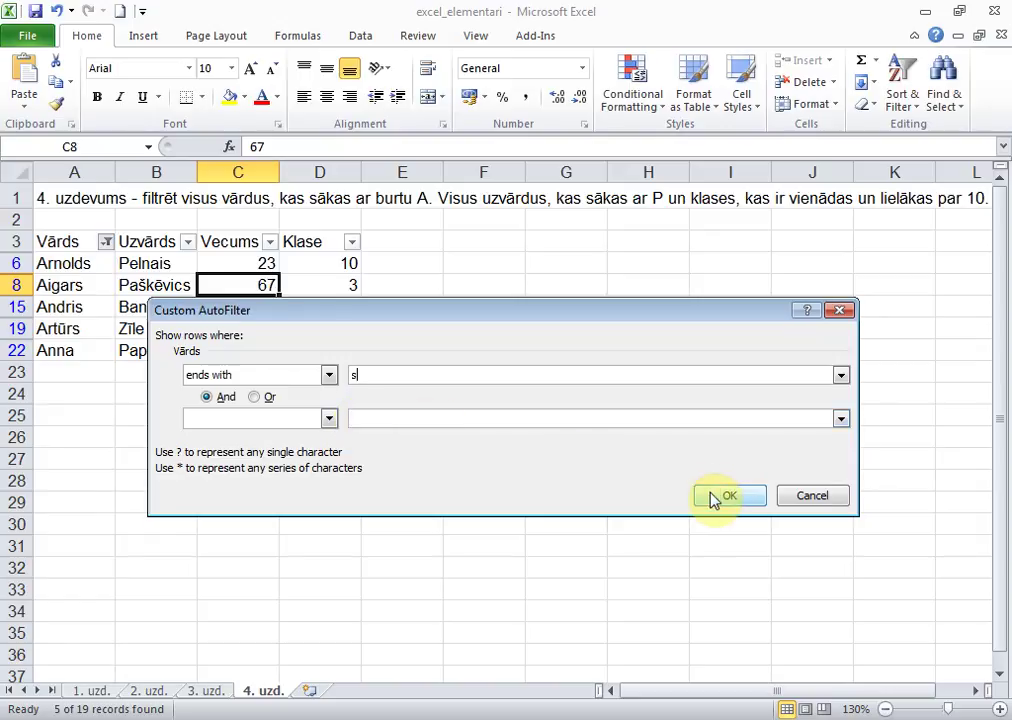
{"action": "left_click", "coordinate": [715, 496]}
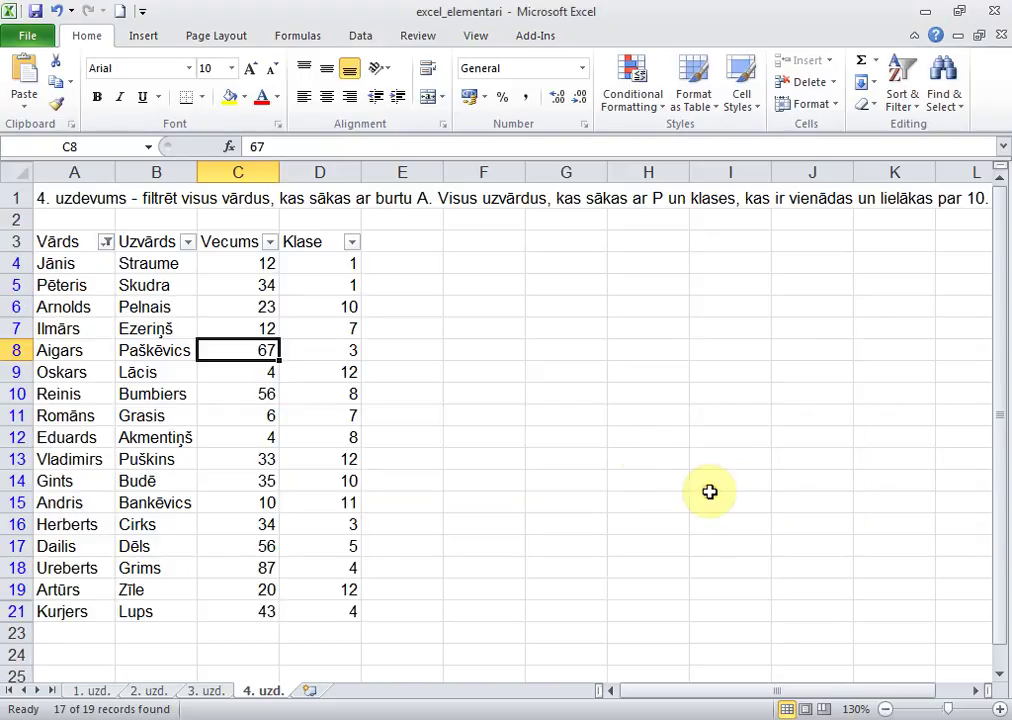
{"action": "left_click", "coordinate": [105, 244]}
{"action": "mouse_move", "coordinate": [110, 378]}
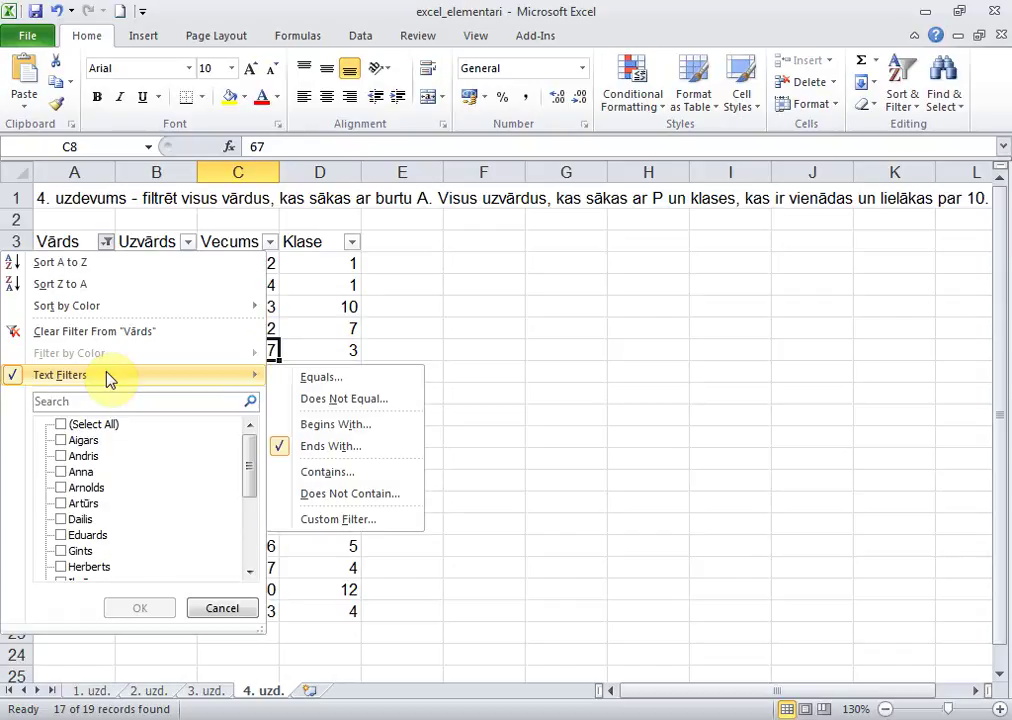
{"action": "left_click", "coordinate": [528, 408]}
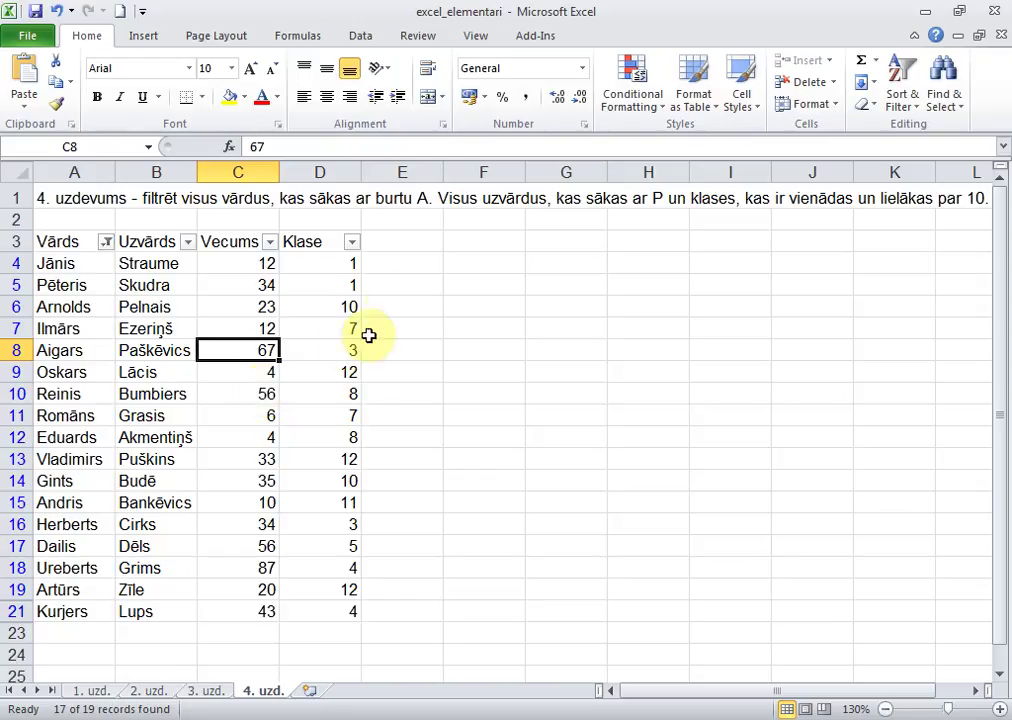
- Fill column E rows 4–21 with 'v', copying E12 down into E13:E21
{"action": "left_click", "coordinate": [399, 264]}
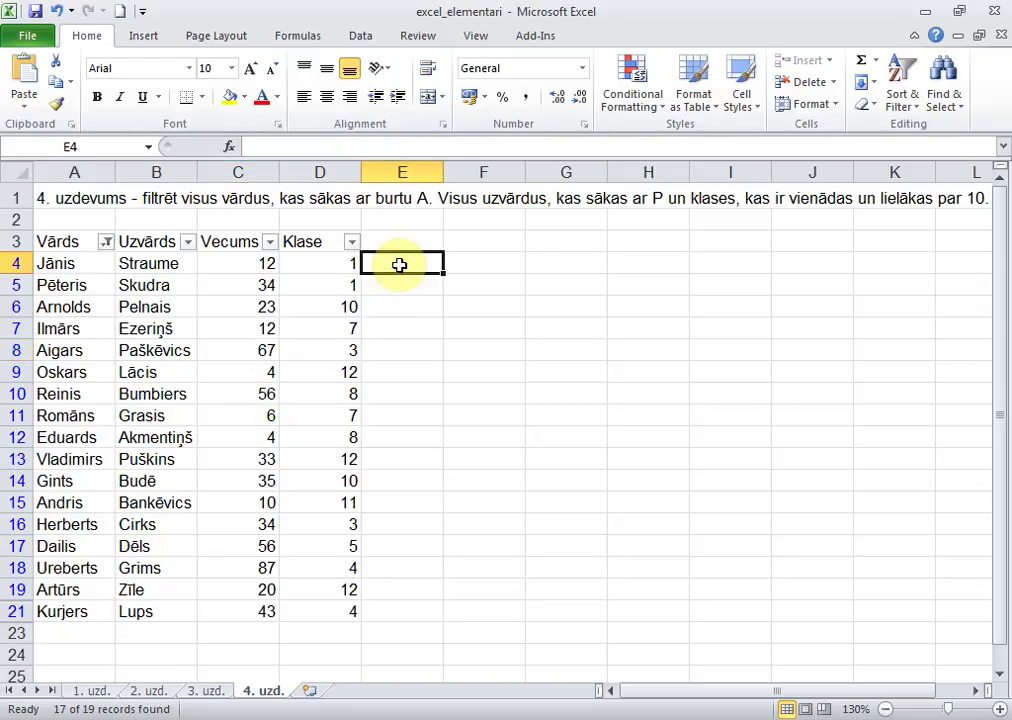
{"action": "key", "text": "Return"}
{"action": "key", "text": "Return"}
{"action": "key", "text": "Return"}
{"action": "key", "text": "Return"}
{"action": "key", "text": "Return"}
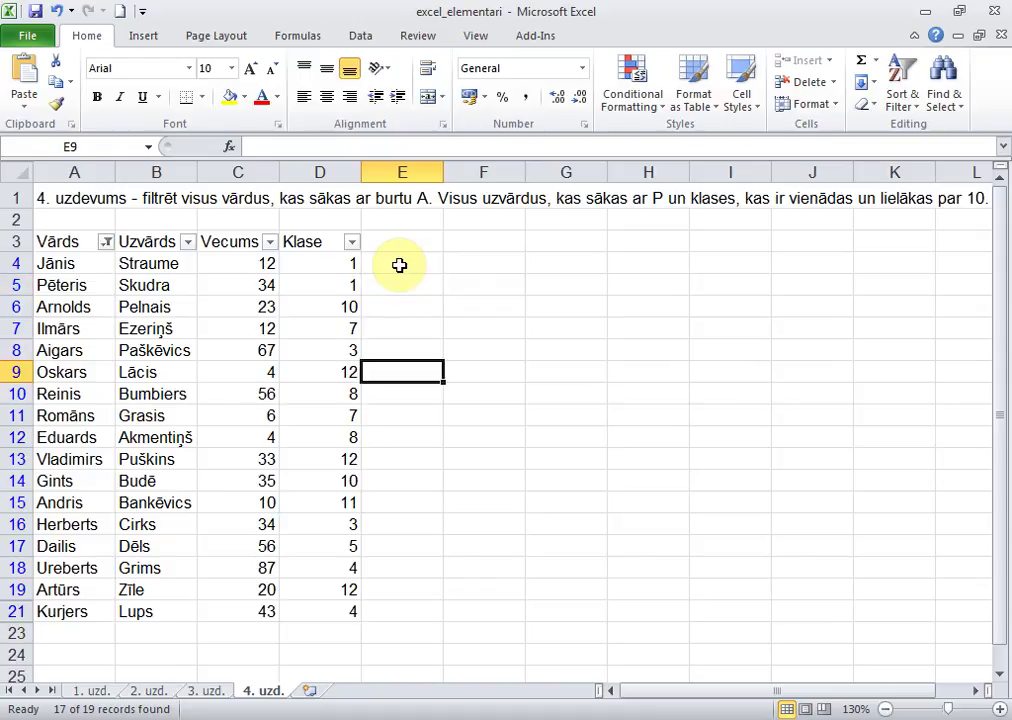
{"action": "key", "text": "Return"}
{"action": "key", "text": "Return"}
{"action": "key", "text": "Return"}
{"action": "key", "text": "Return"}
{"action": "key", "text": "Return"}
{"action": "key", "text": "Return"}
{"action": "key", "text": "Return"}
{"action": "key", "text": "Return"}
{"action": "key", "text": "Return"}
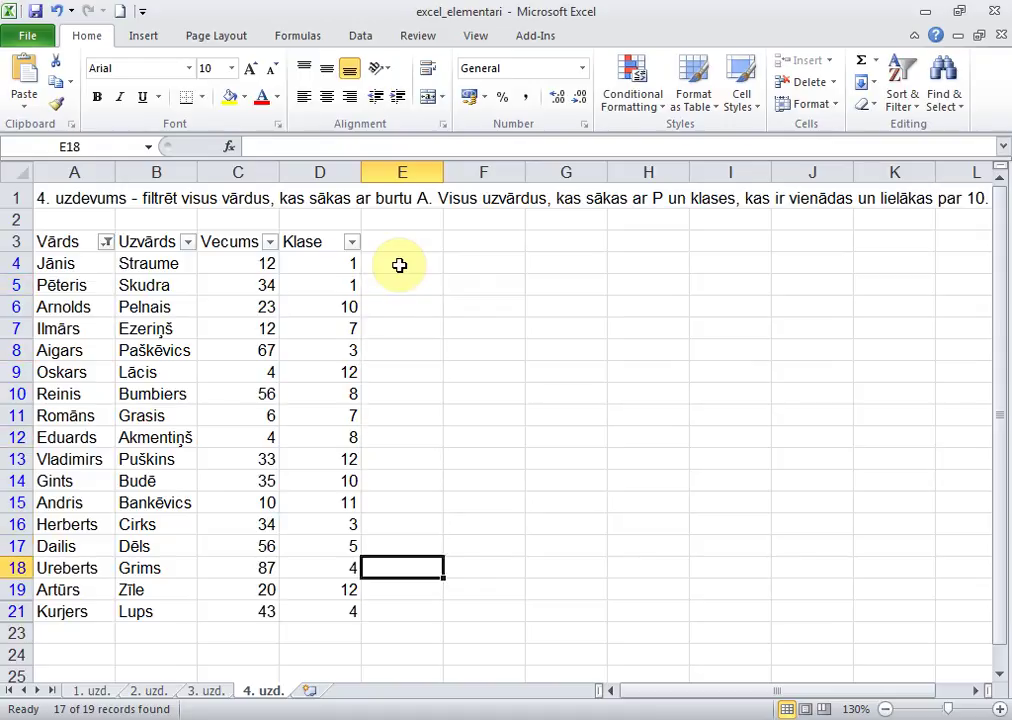
{"action": "key", "text": "Return"}
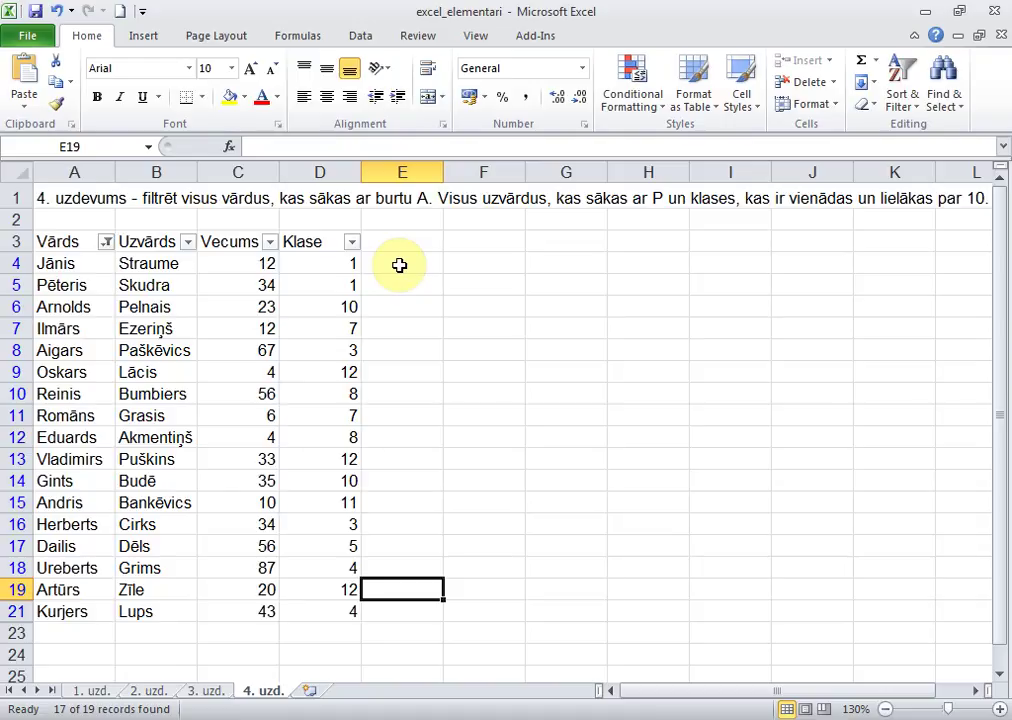
{"action": "key", "text": "Up"}
{"action": "key", "text": "Up"}
{"action": "key", "text": "Up"}
{"action": "key", "text": "Up"}
{"action": "key", "text": "Up"}
{"action": "key", "text": "Up"}
{"action": "key", "text": "Up"}
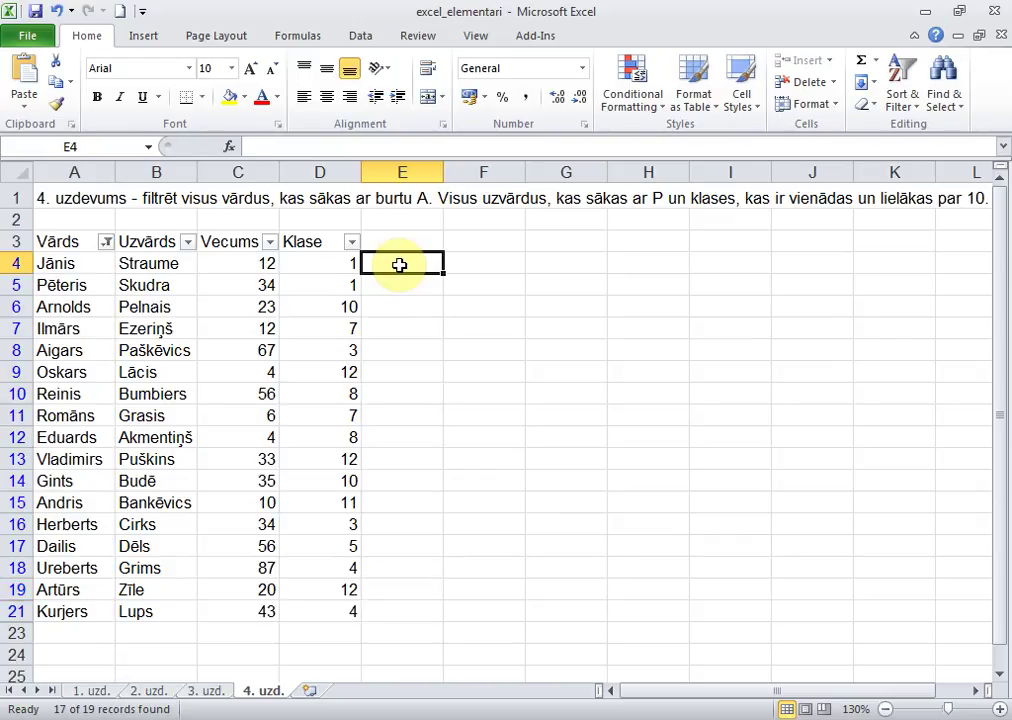
{"action": "type", "text": "v"}
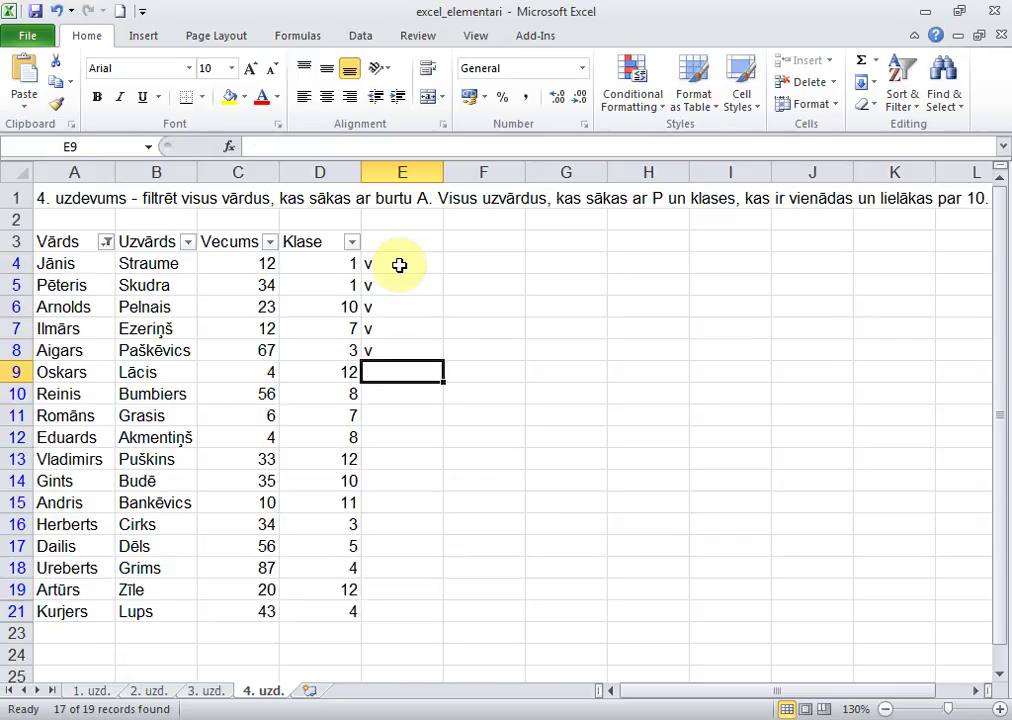
{"action": "type", "text": " v v v v v v v v"}
{"action": "key", "text": "Up"}
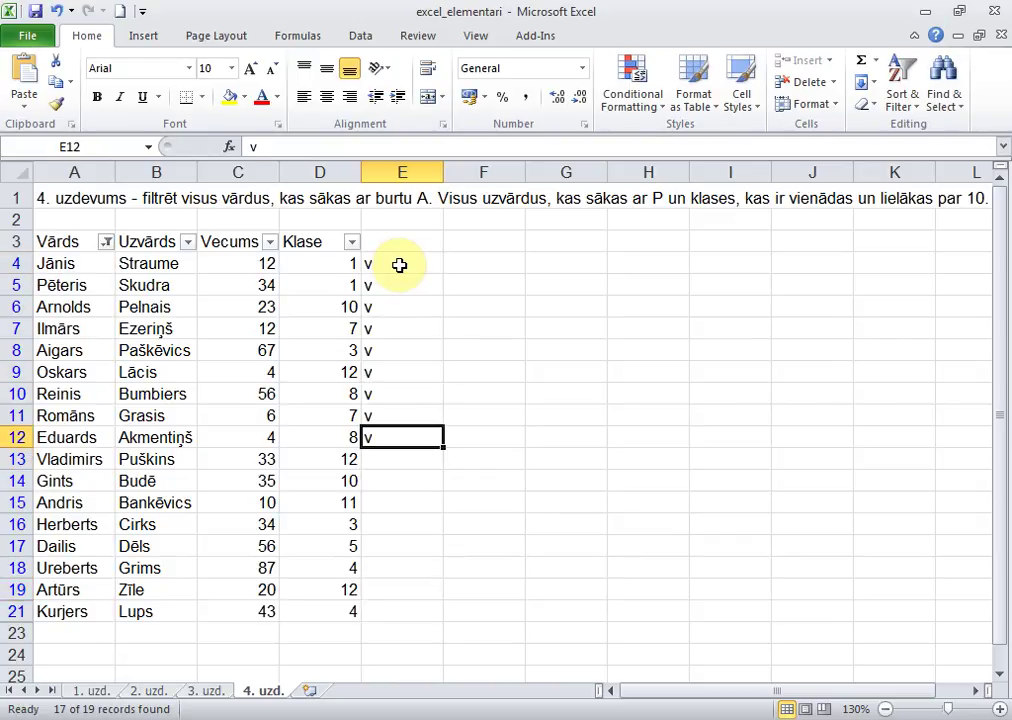
{"action": "key", "text": "ctrl+c"}
{"action": "key", "text": "Down"}
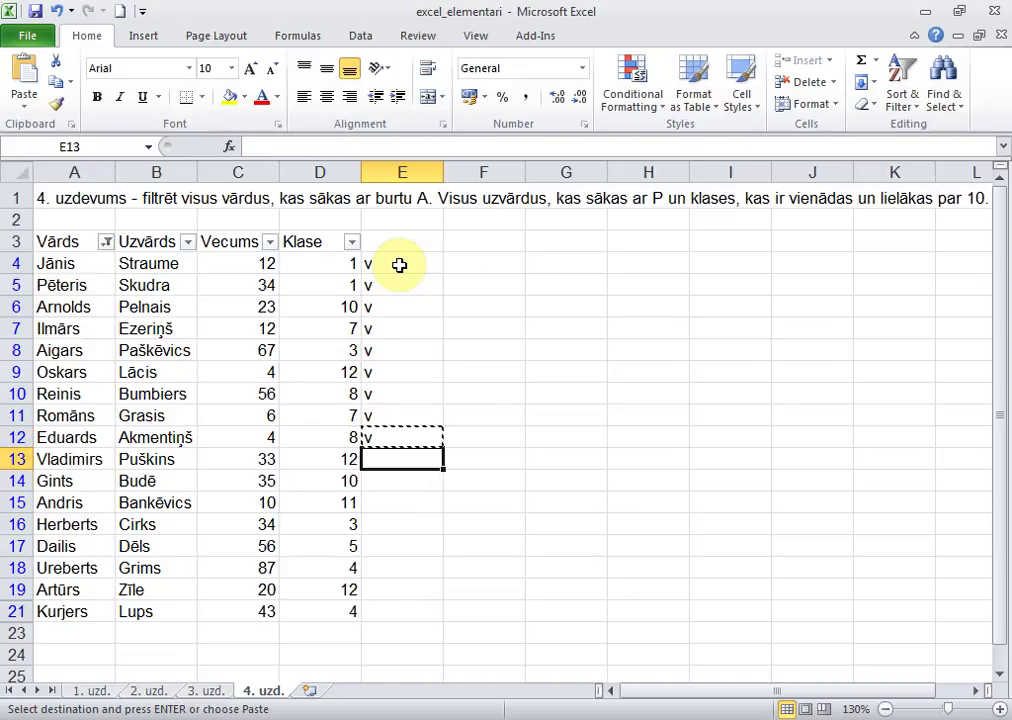
{"action": "key", "text": "shift+Down"}
{"action": "key", "text": "shift+Down"}
{"action": "key", "text": "shift+Down"}
{"action": "key", "text": "shift+Down"}
{"action": "key", "text": "shift+Down"}
{"action": "key", "text": "shift+Down"}
{"action": "key", "text": "ctrl+v"}
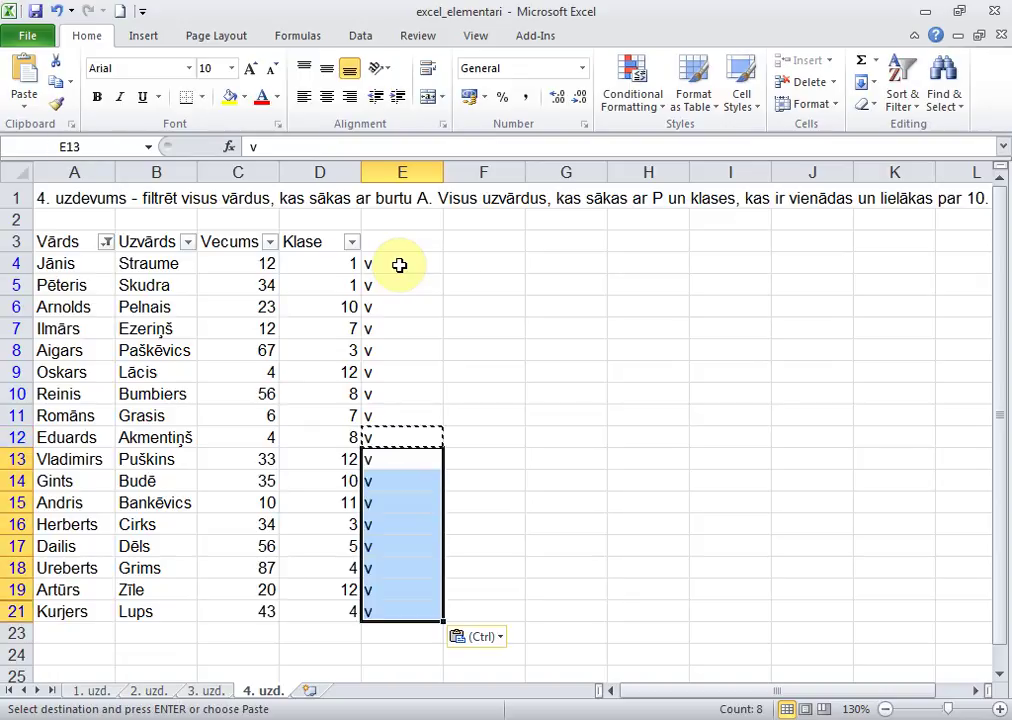
{"action": "key", "text": "Escape"}
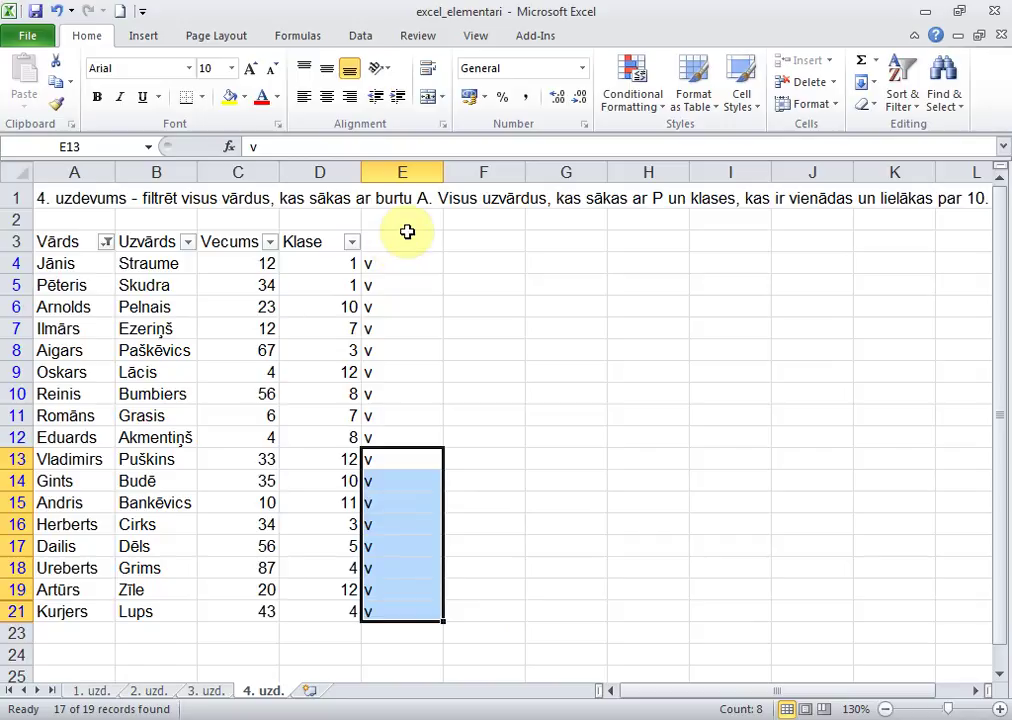
- Enter the header 'Dzimums' in cell E3
{"action": "left_click", "coordinate": [405, 240]}
{"action": "type", "text": "Dzu"}
{"action": "key", "text": "BackSpace"}
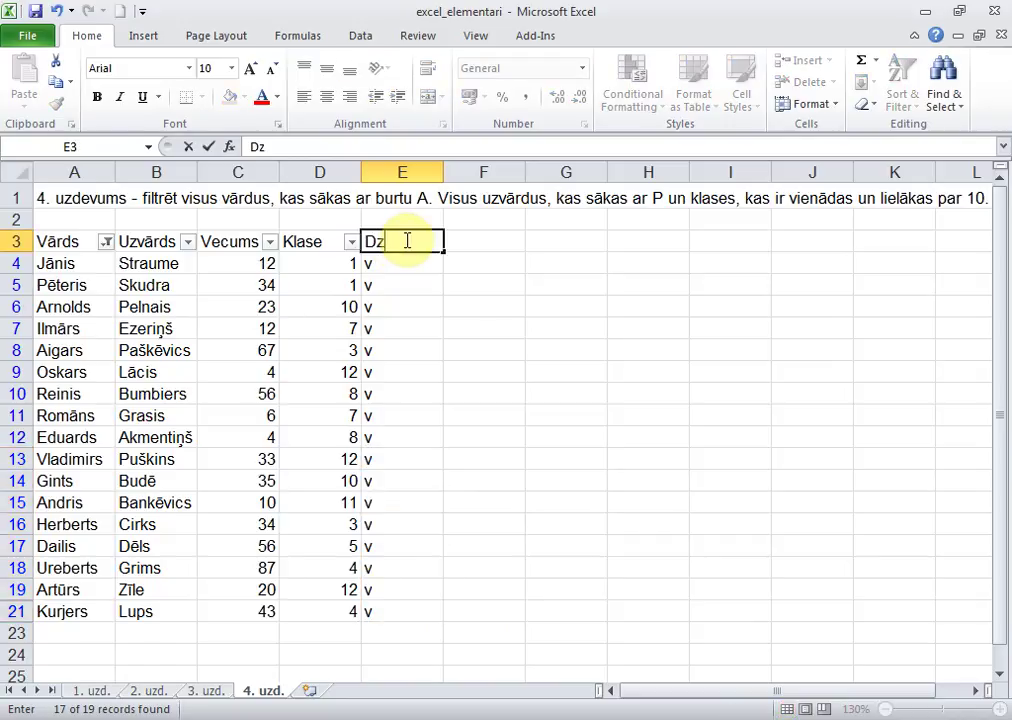
{"action": "type", "text": "imums"}
{"action": "key", "text": "Return"}
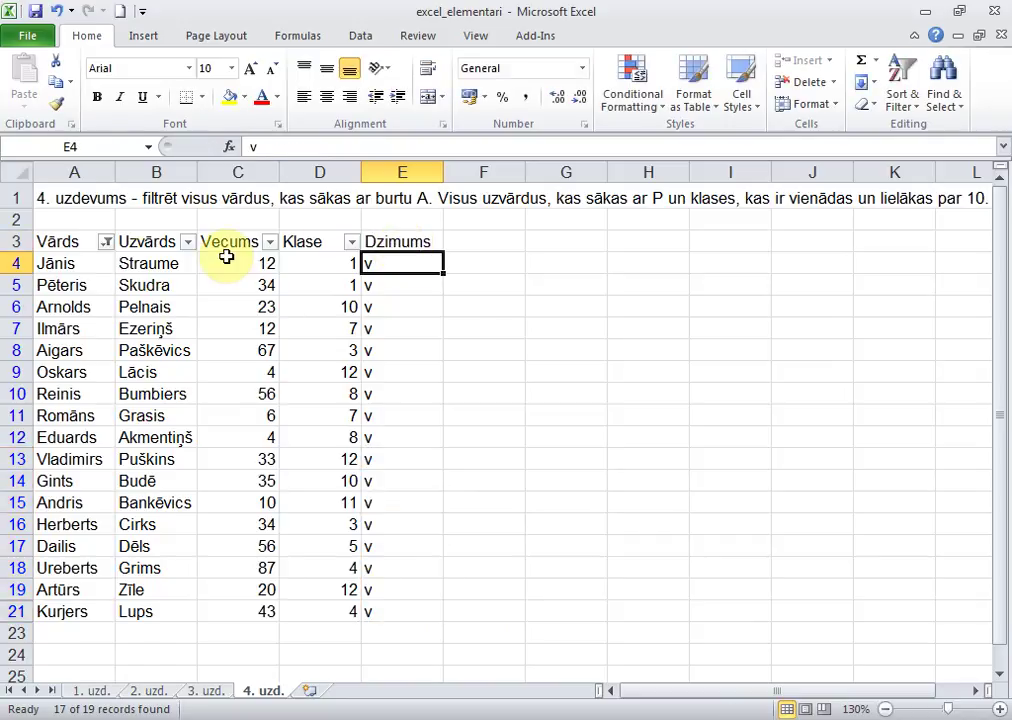
{"action": "left_click", "coordinate": [106, 242]}
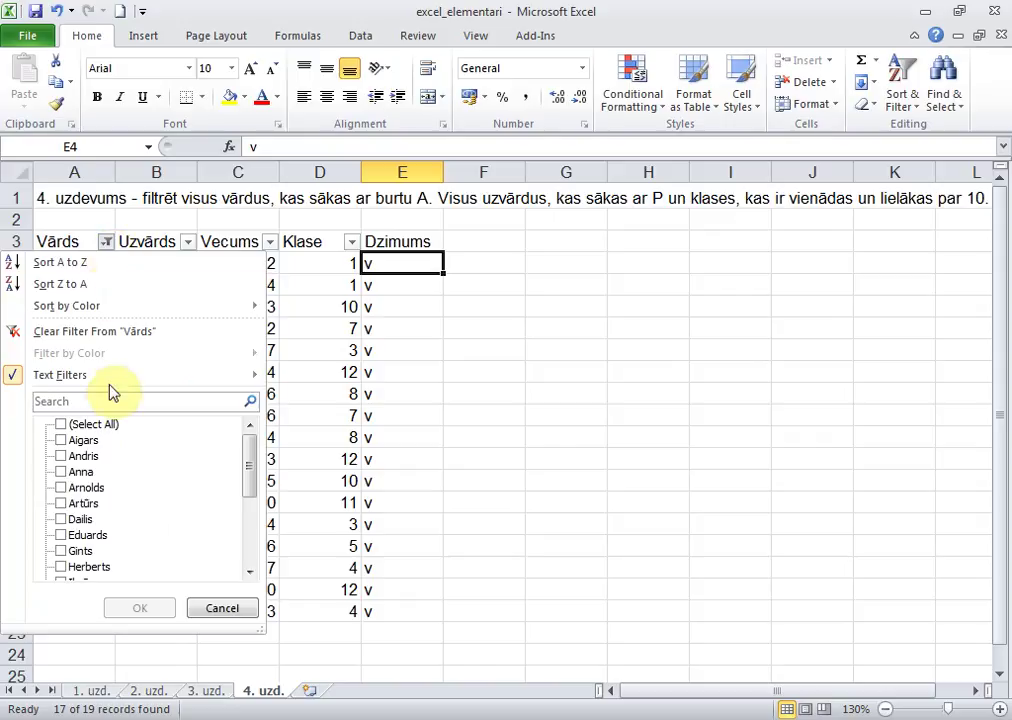
- Clear the Vārds filter so all 19 rows show
{"action": "left_click", "coordinate": [106, 331]}
{"action": "left_click", "coordinate": [106, 332]}
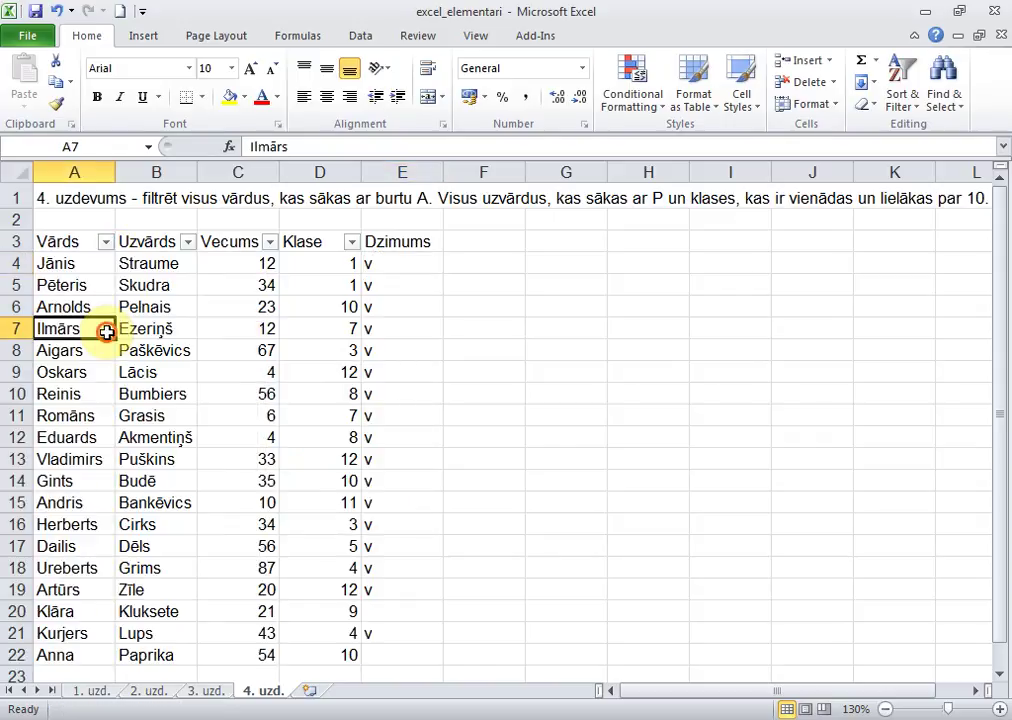
{"action": "key", "text": "Down"}
{"action": "key", "text": "Down"}
{"action": "key", "text": "Down"}
{"action": "key", "text": "Down"}
{"action": "key", "text": "Down"}
{"action": "key", "text": "Down"}
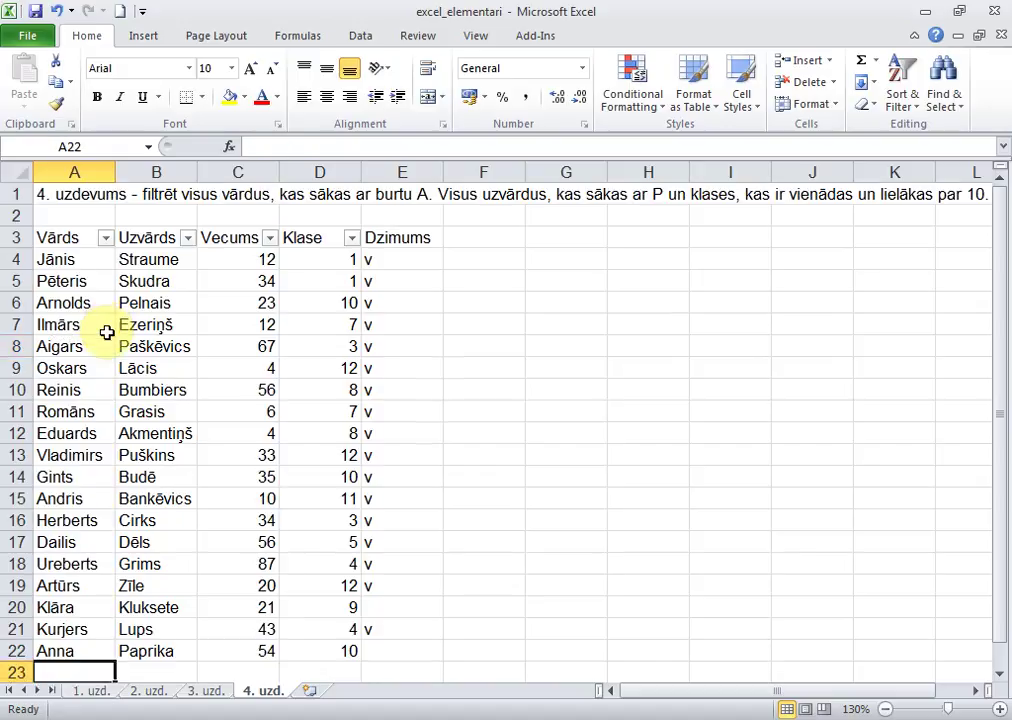
{"action": "key", "text": "Down"}
{"action": "key", "text": "Down"}
{"action": "key", "text": "Down"}
{"action": "key", "text": "Up"}
{"action": "key", "text": "Up"}
{"action": "key", "text": "Up"}
{"action": "key", "text": "Up"}
{"action": "key", "text": "Up"}
{"action": "key", "text": "ctrl+Home"}
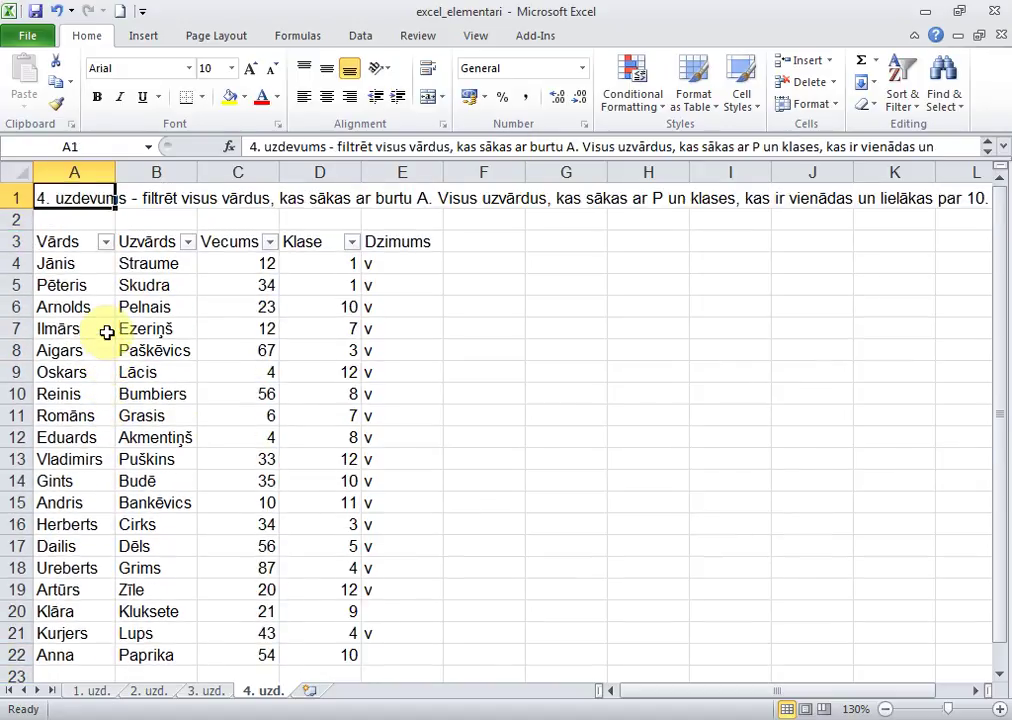
- Toggle Filter off and on from E3 so the Dzimums column gets a filter arrow
{"action": "left_click", "coordinate": [396, 242]}
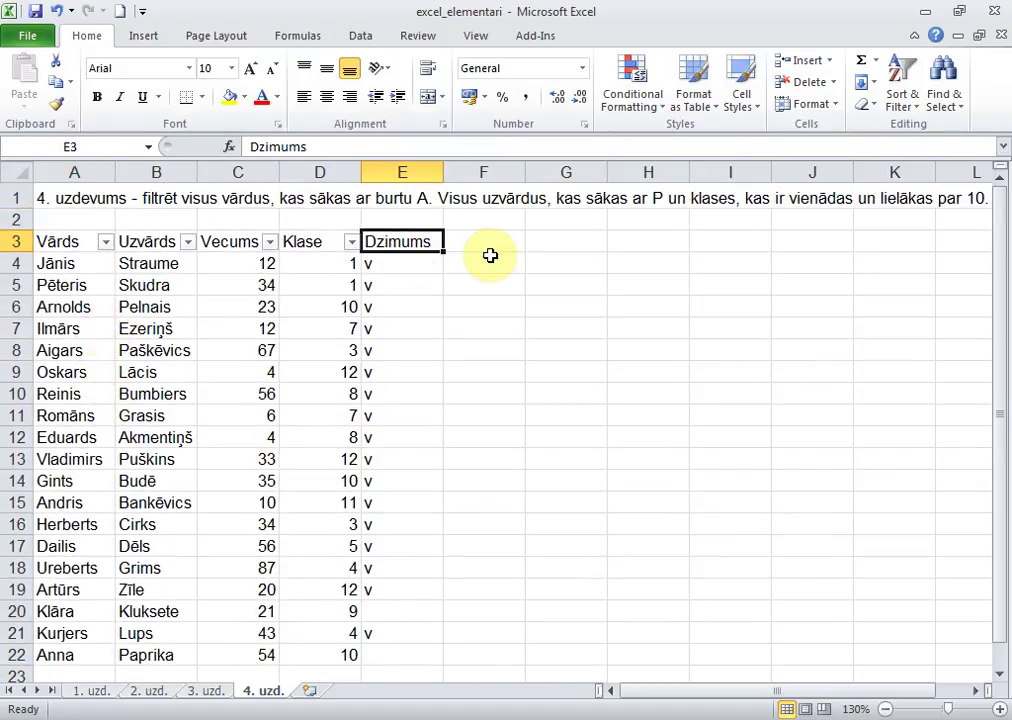
{"action": "left_click", "coordinate": [913, 92]}
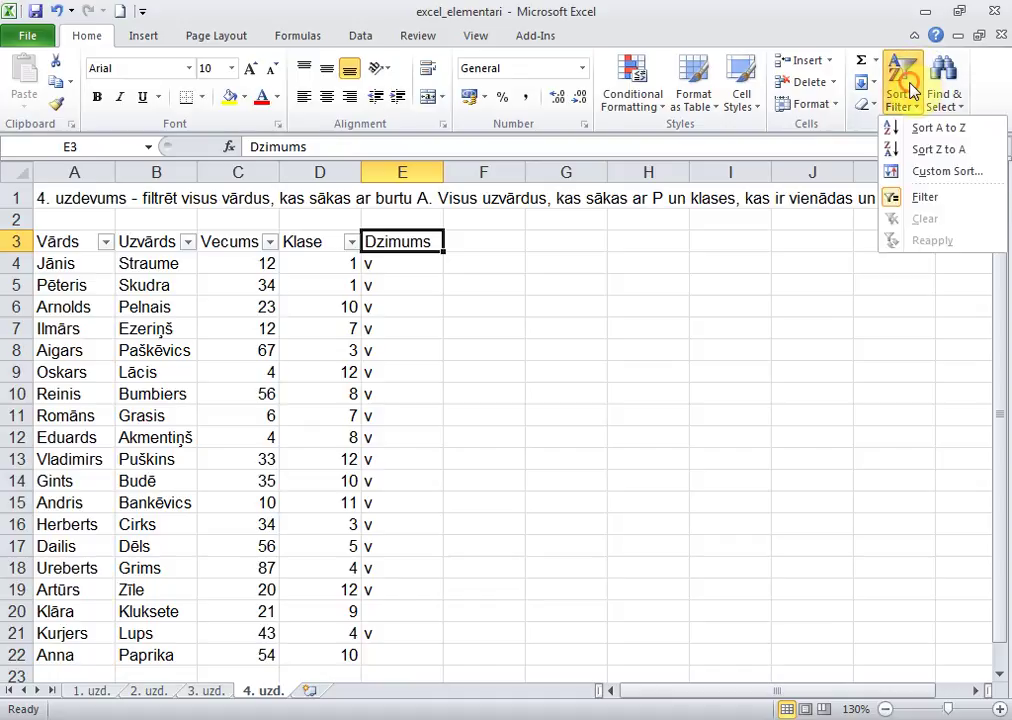
{"action": "left_click", "coordinate": [916, 198]}
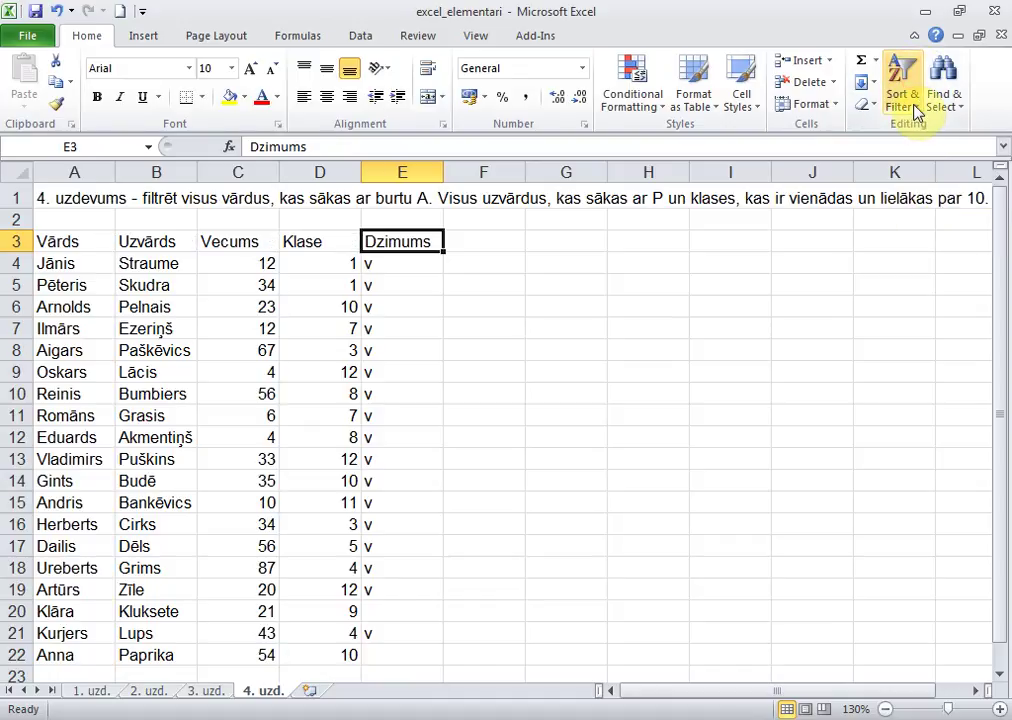
{"action": "left_click", "coordinate": [915, 113]}
{"action": "left_click", "coordinate": [916, 198]}
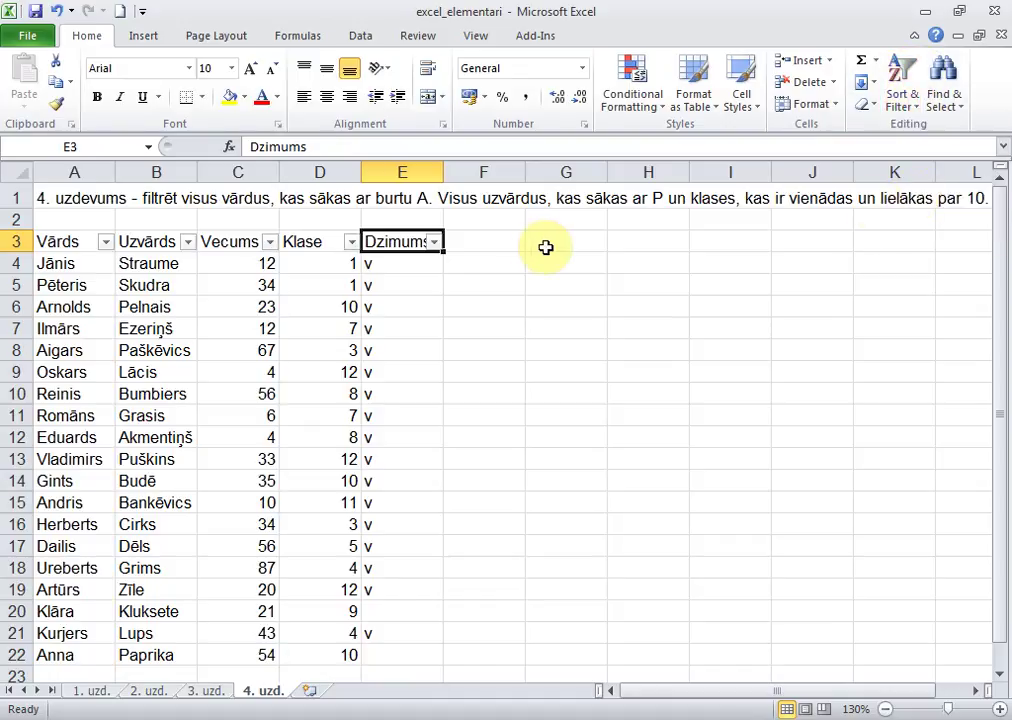
- Filter the Dzimums column to show only rows with blank values
{"action": "left_click", "coordinate": [434, 243]}
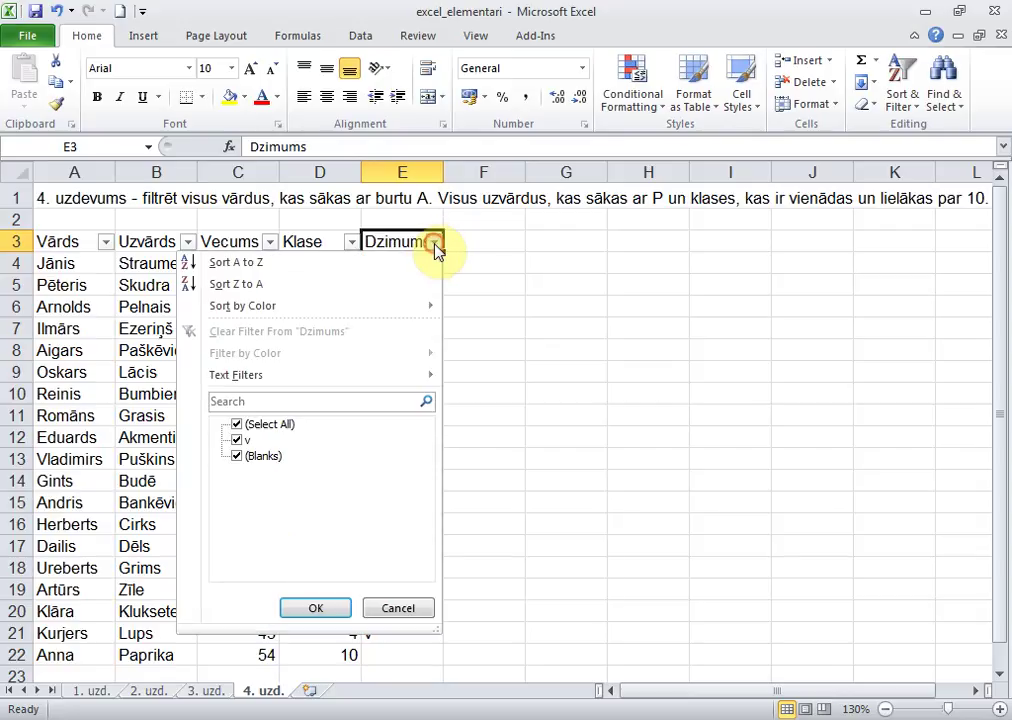
{"action": "left_click", "coordinate": [249, 457]}
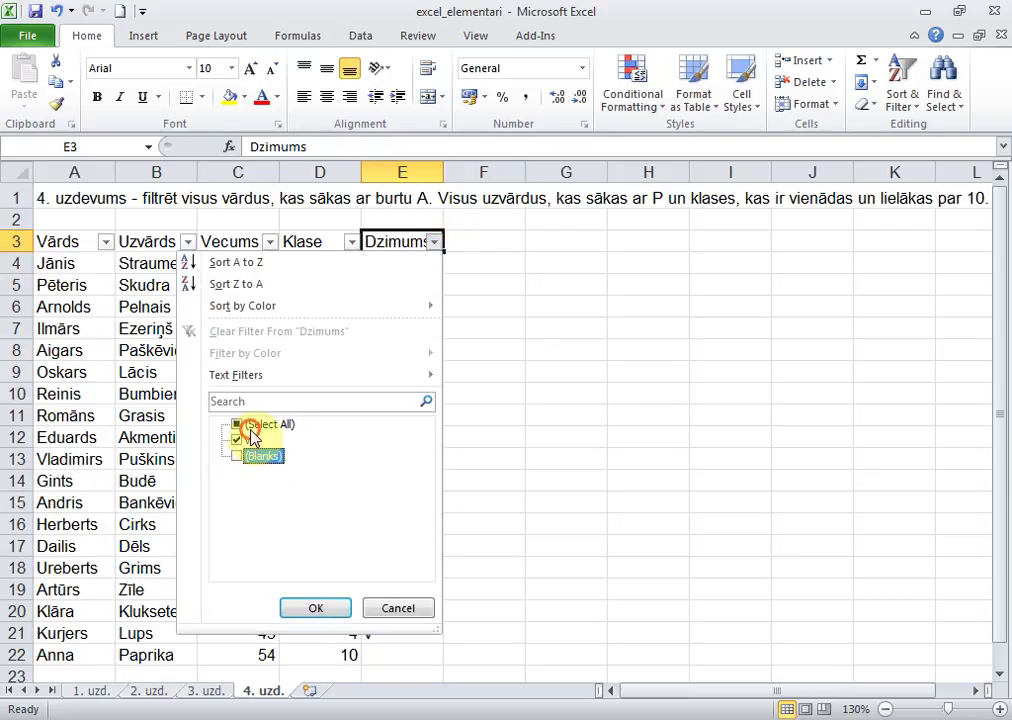
{"action": "left_click", "coordinate": [236, 424]}
{"action": "left_click", "coordinate": [237, 440]}
{"action": "left_click", "coordinate": [236, 424]}
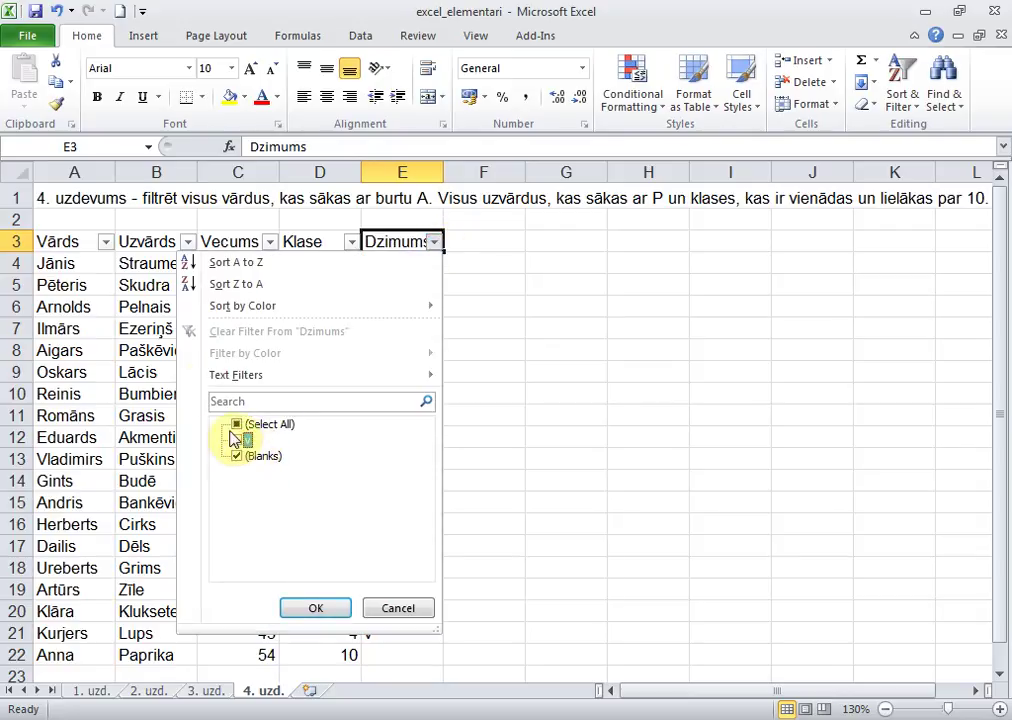
{"action": "left_click", "coordinate": [237, 440]}
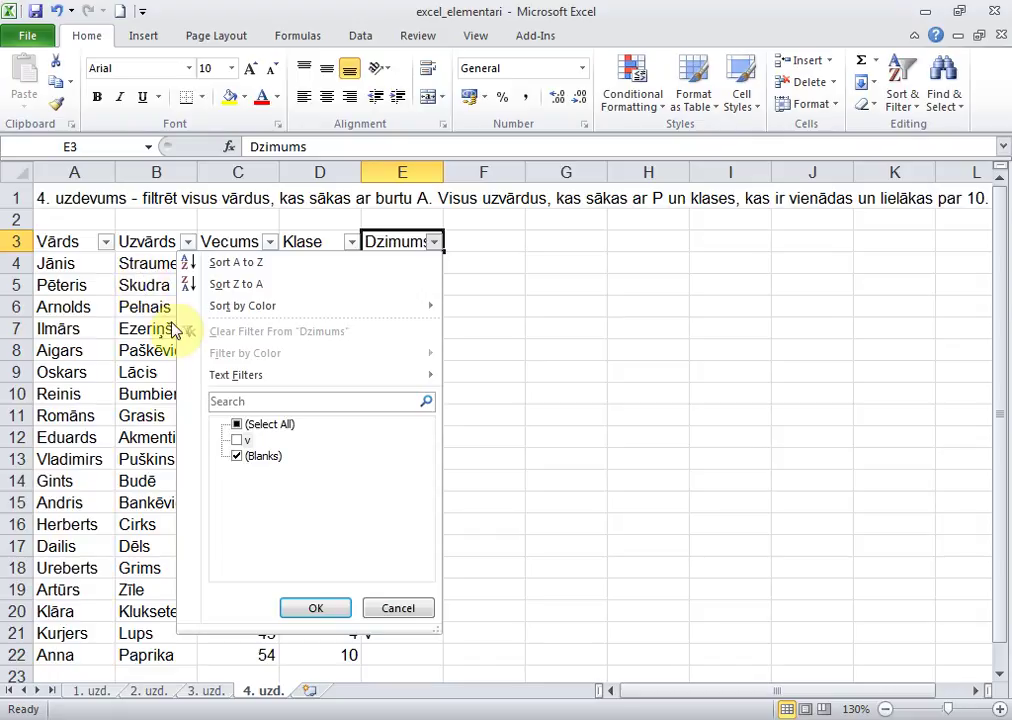
{"action": "left_click", "coordinate": [312, 620]}
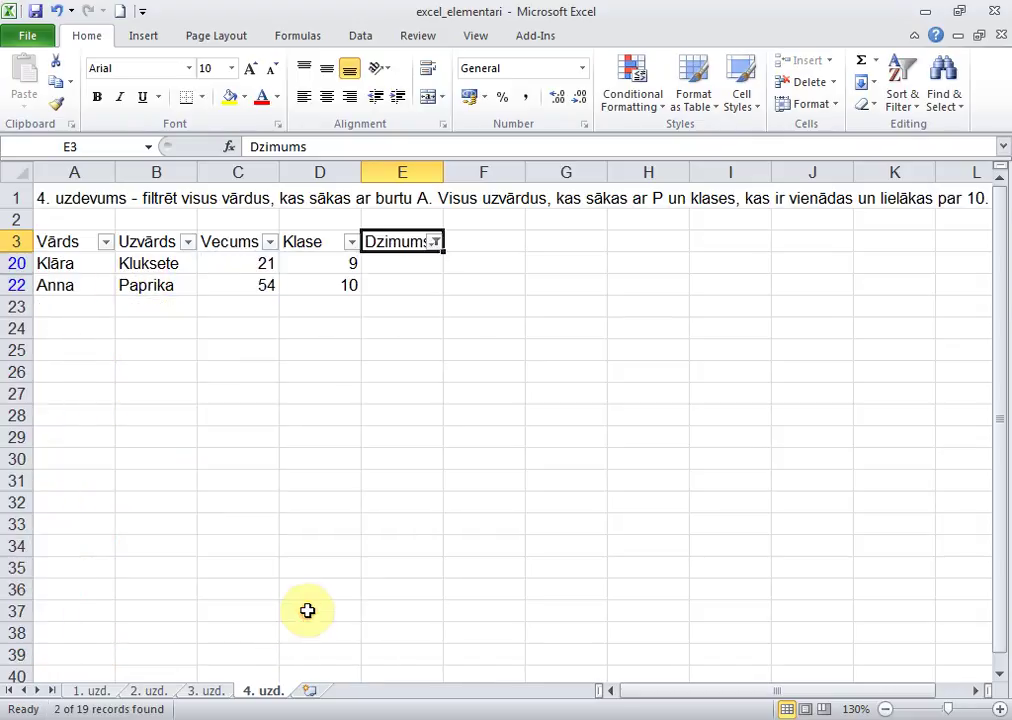
- Enter 's' in the two blank Dzimums cells for Klāra and Anna
{"action": "left_click", "coordinate": [405, 270]}
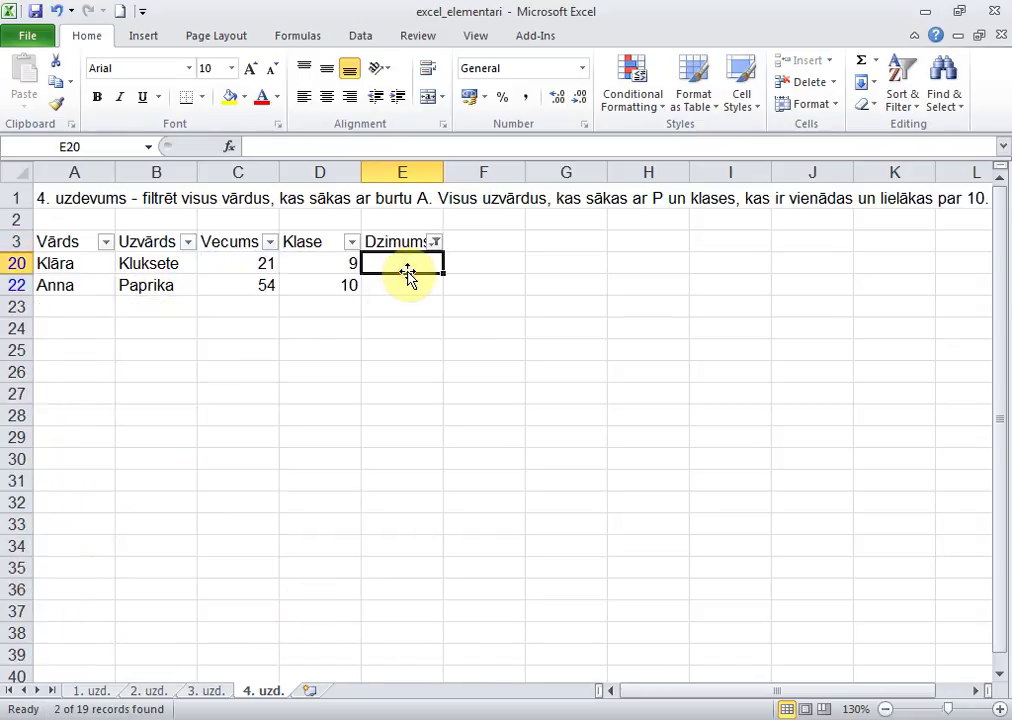
{"action": "type", "text": "s"}
{"action": "key", "text": "Return"}
{"action": "type", "text": "s"}
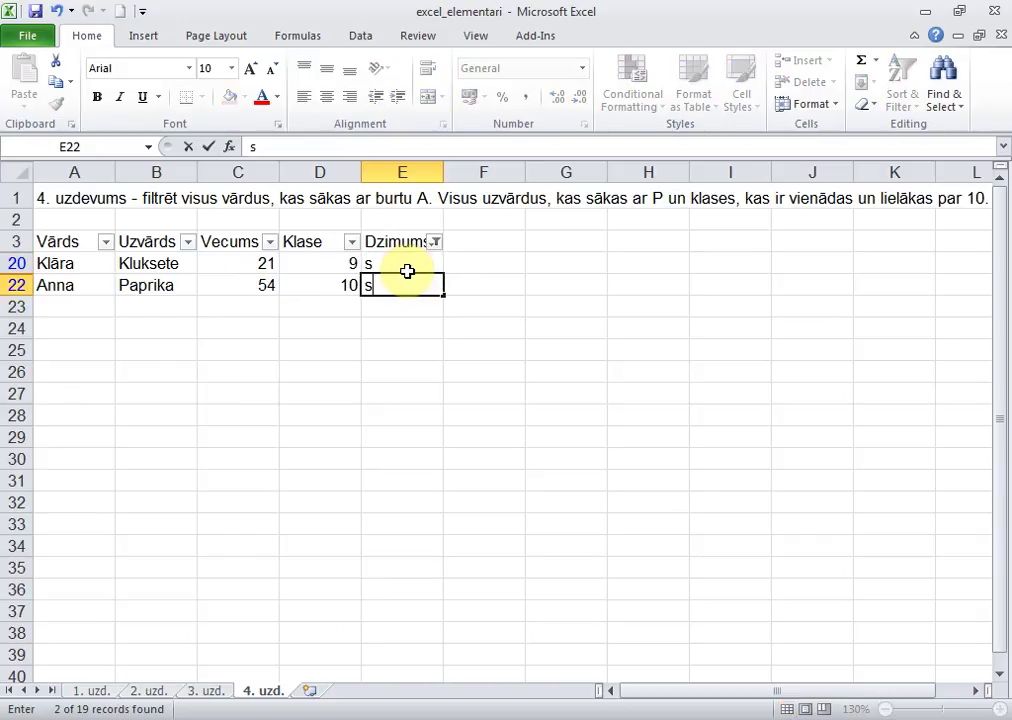
{"action": "key", "text": "Return"}
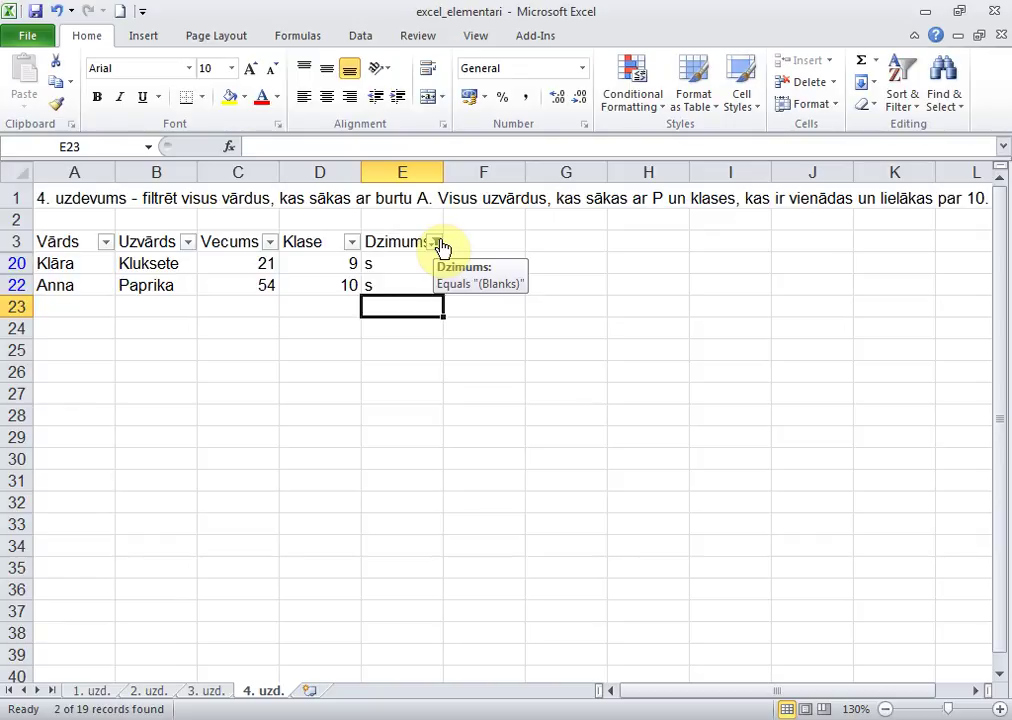
- Tick all Dzimums values so all 19 rows show again
{"action": "left_click", "coordinate": [437, 243]}
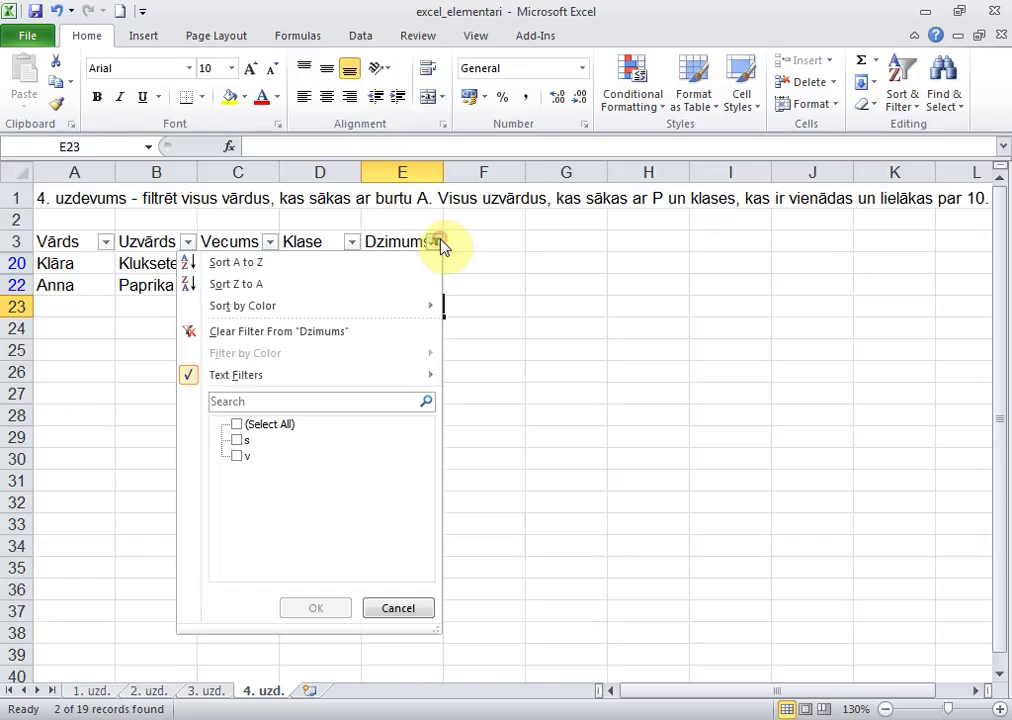
{"action": "left_click", "coordinate": [281, 427]}
{"action": "left_click", "coordinate": [309, 608]}
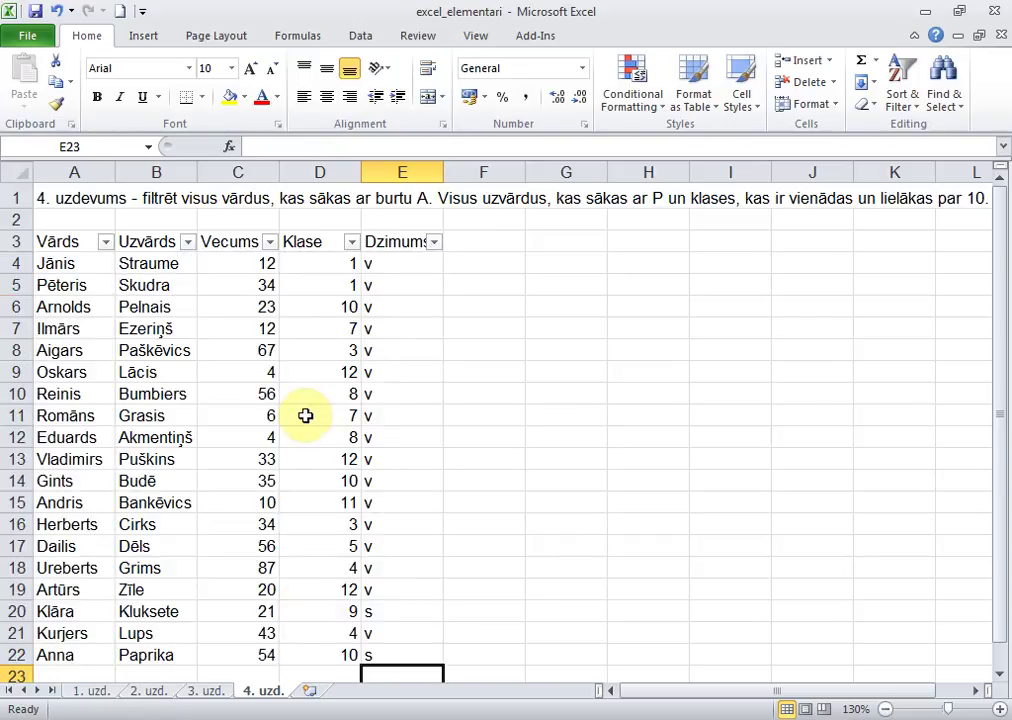
- Apply a Klase Number Filter between 7 and 9, keeping only classes 7, 8 and 9
{"action": "left_click", "coordinate": [269, 264]}
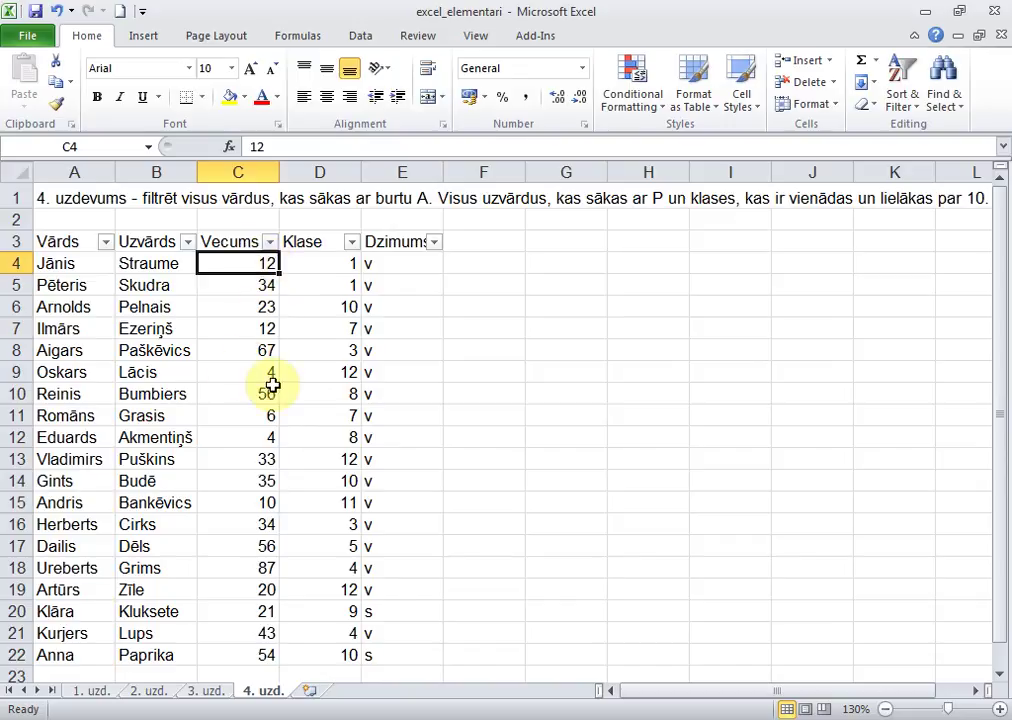
{"action": "left_click", "coordinate": [269, 242]}
{"action": "left_click", "coordinate": [328, 290]}
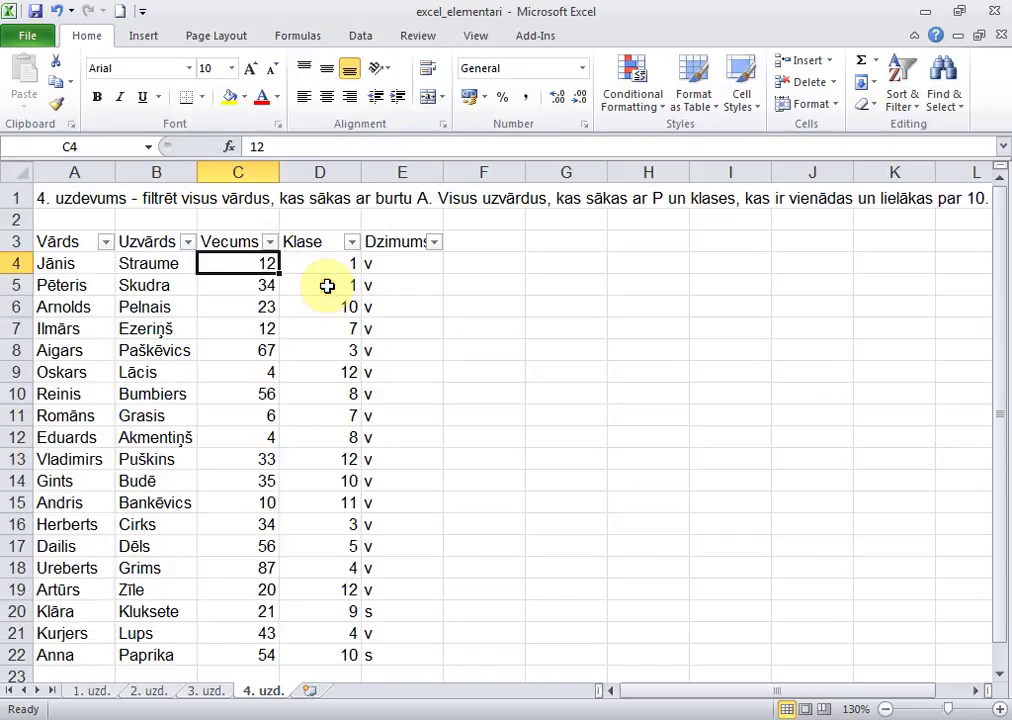
{"action": "left_click", "coordinate": [352, 244]}
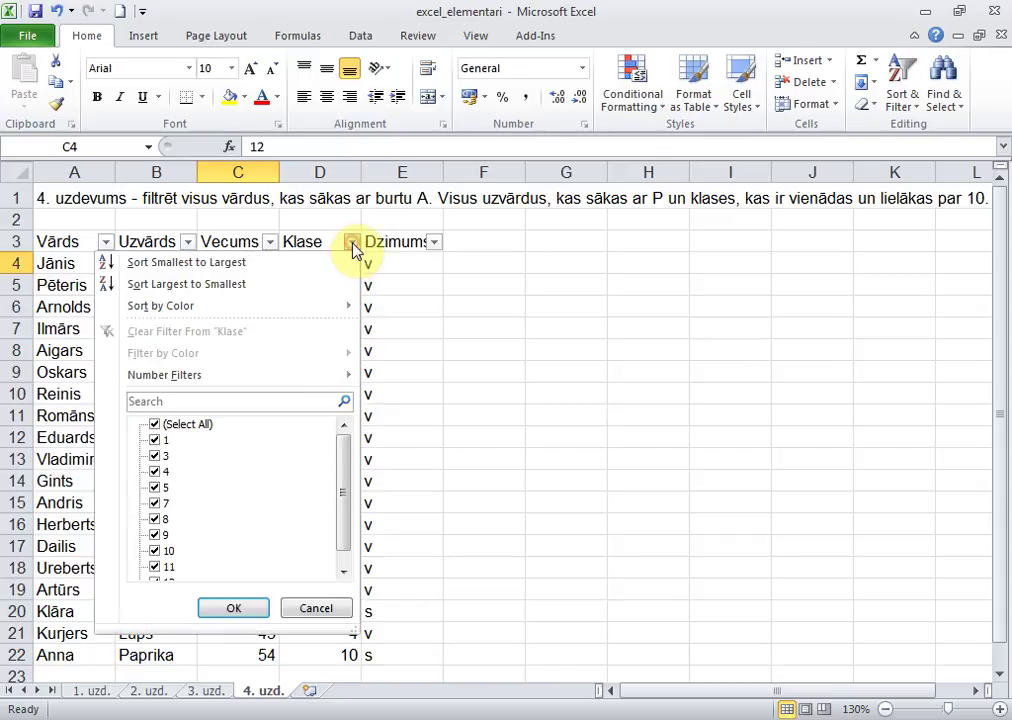
{"action": "mouse_move", "coordinate": [250, 374]}
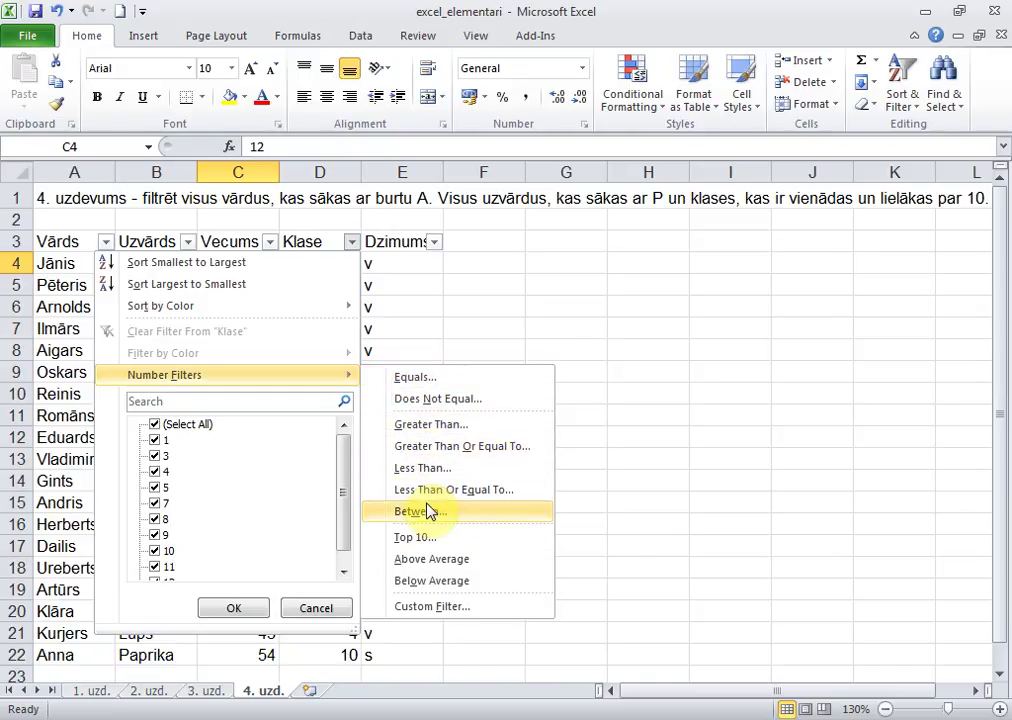
{"action": "left_click", "coordinate": [463, 516]}
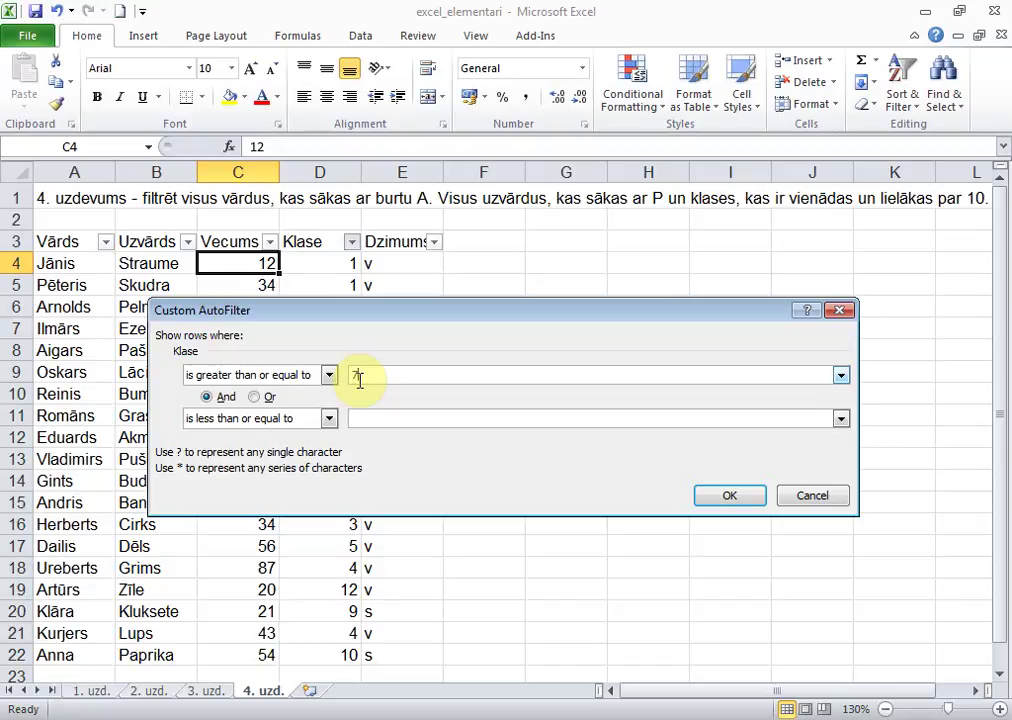
{"action": "type", "text": "7"}
{"action": "left_click", "coordinate": [367, 415]}
{"action": "type", "text": "9"}
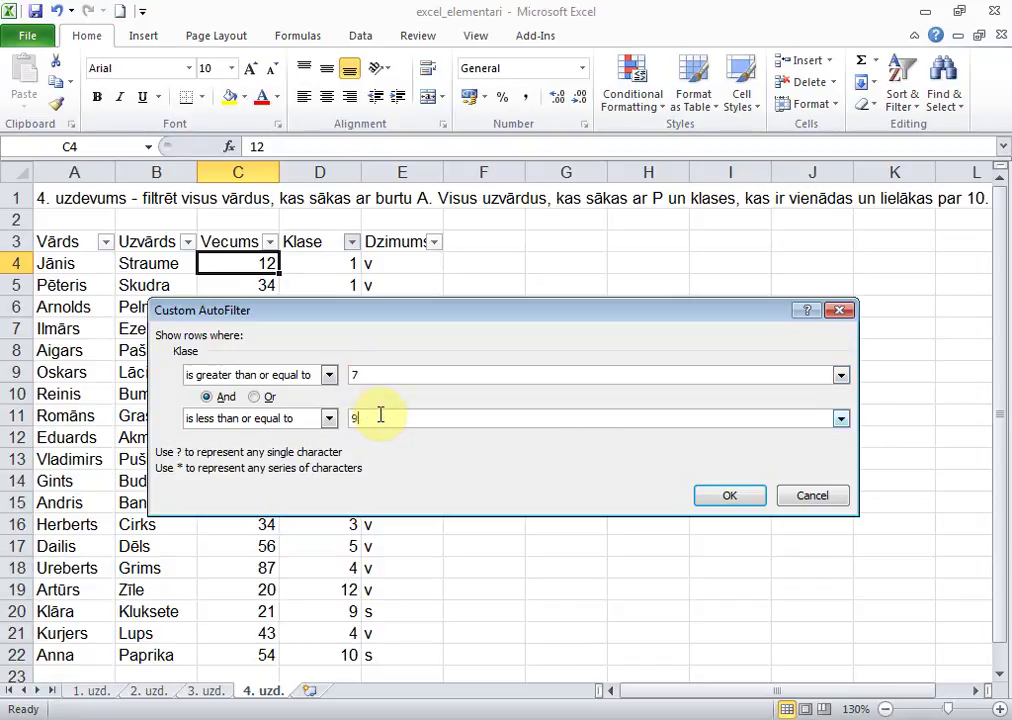
{"action": "left_click", "coordinate": [718, 494]}
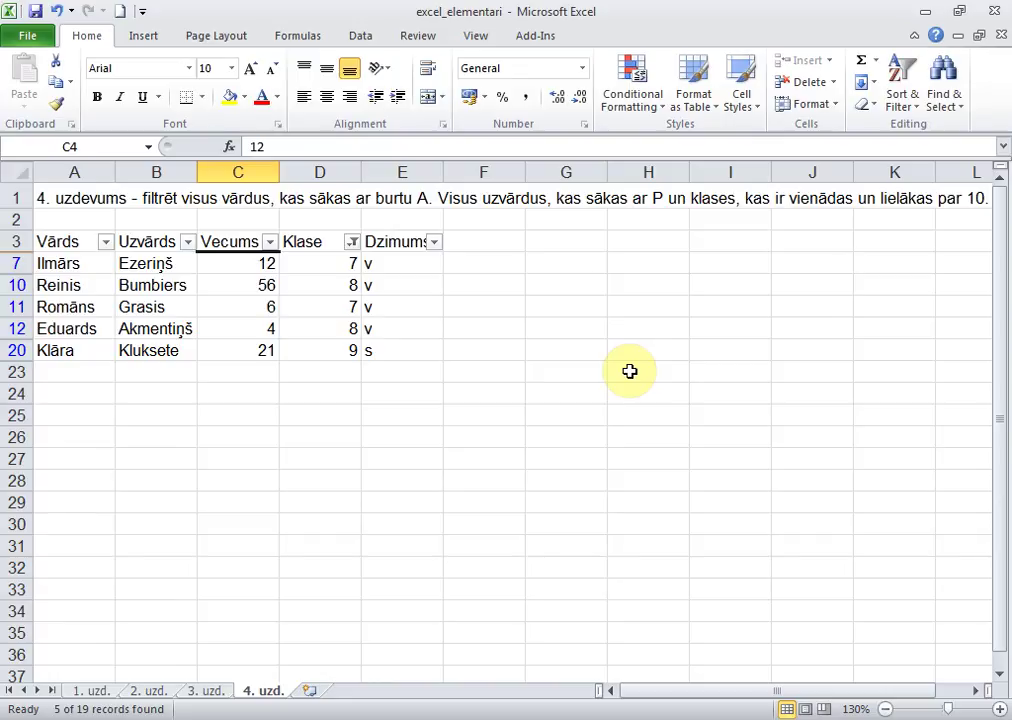
{"action": "left_click", "coordinate": [333, 264]}
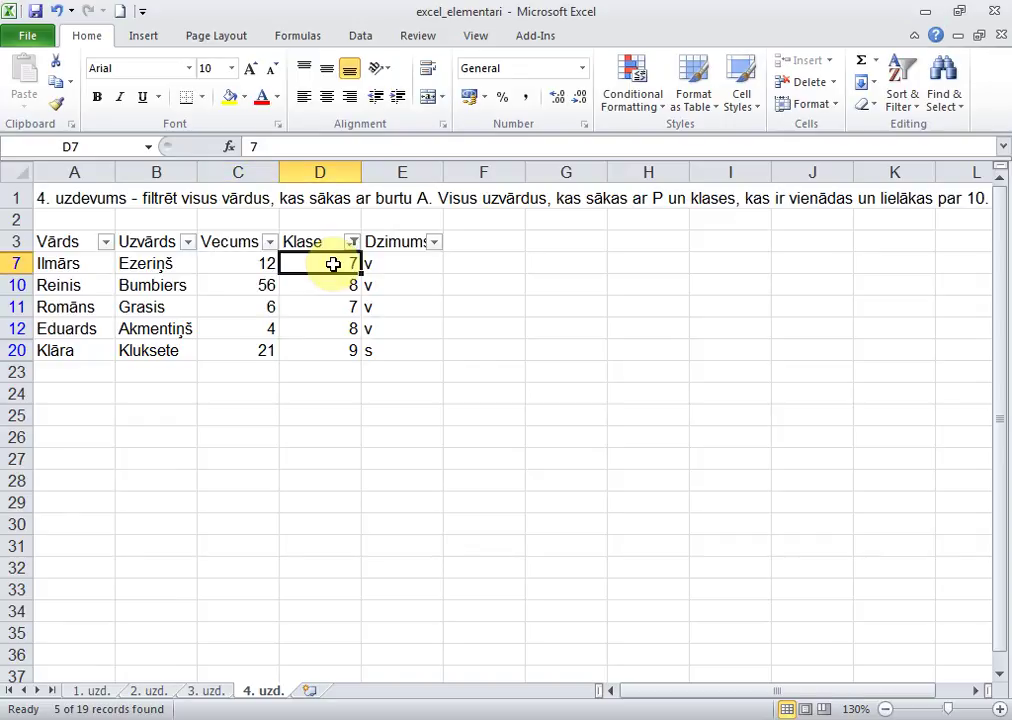
- Clear the Klase filter and switch filtering off for the table
{"action": "left_click", "coordinate": [353, 242]}
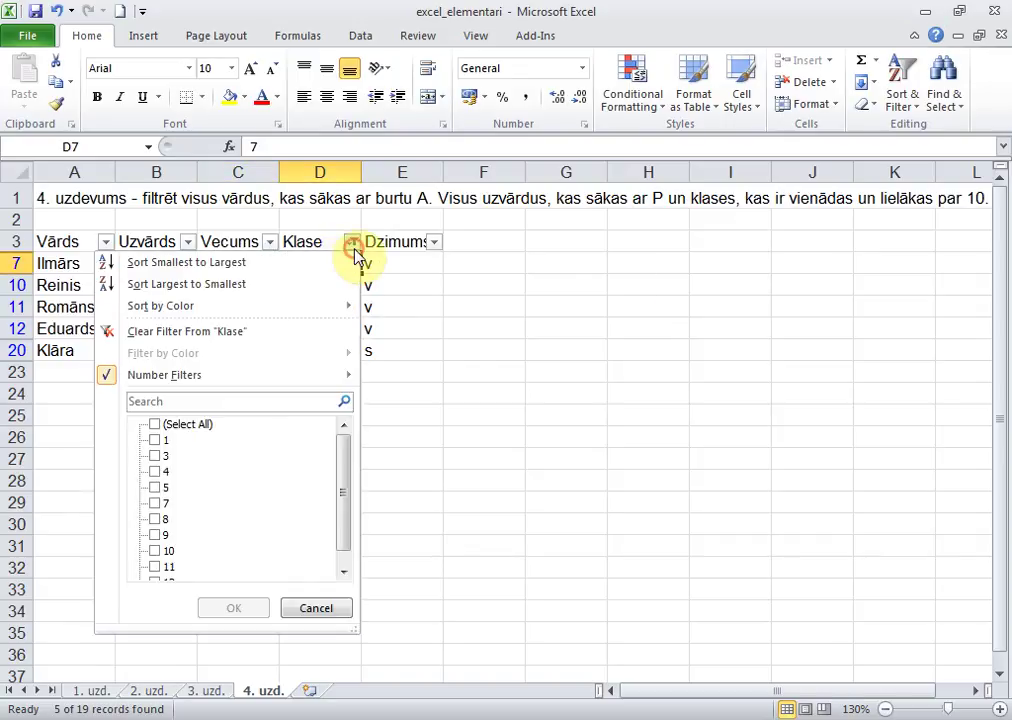
{"action": "left_click", "coordinate": [208, 424]}
{"action": "left_click", "coordinate": [246, 612]}
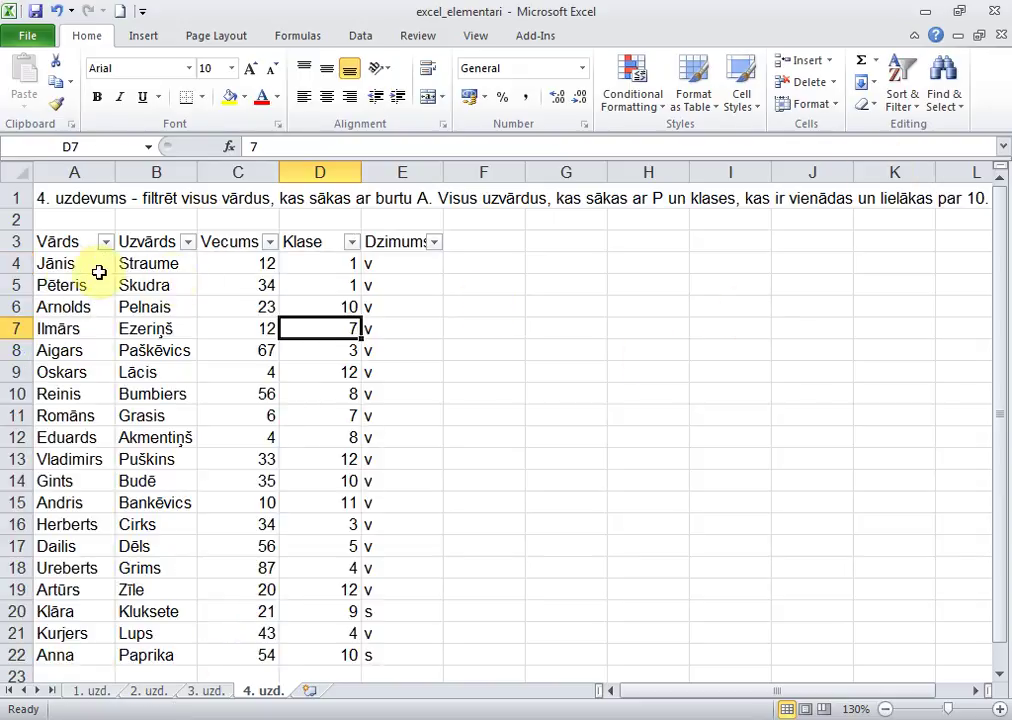
{"action": "left_click", "coordinate": [912, 78]}
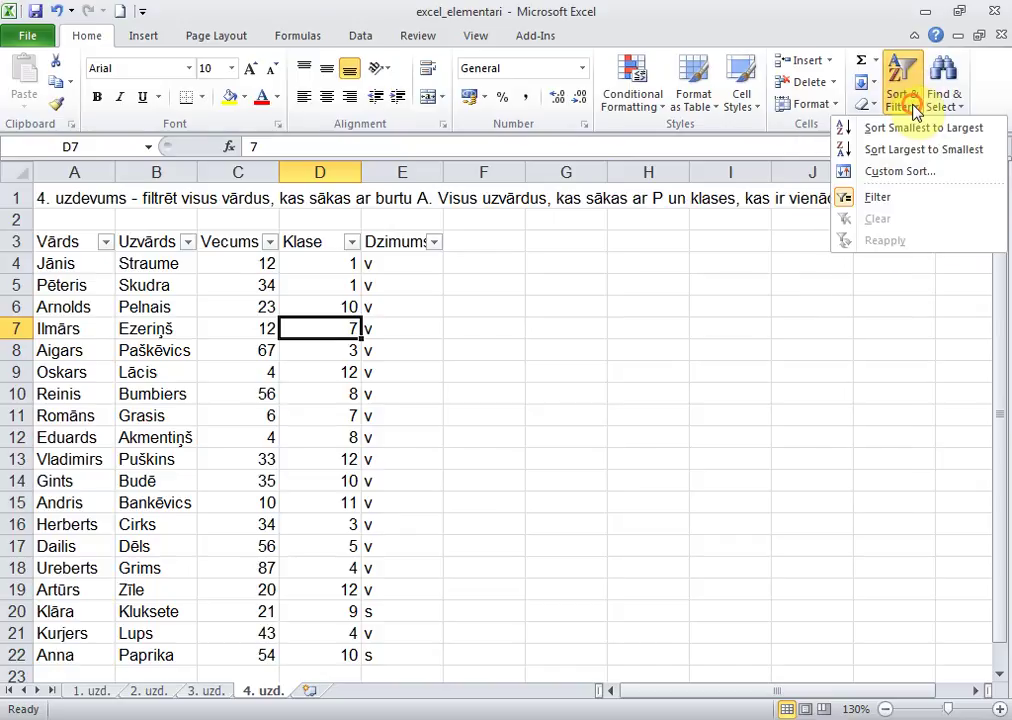
{"action": "left_click", "coordinate": [874, 201]}
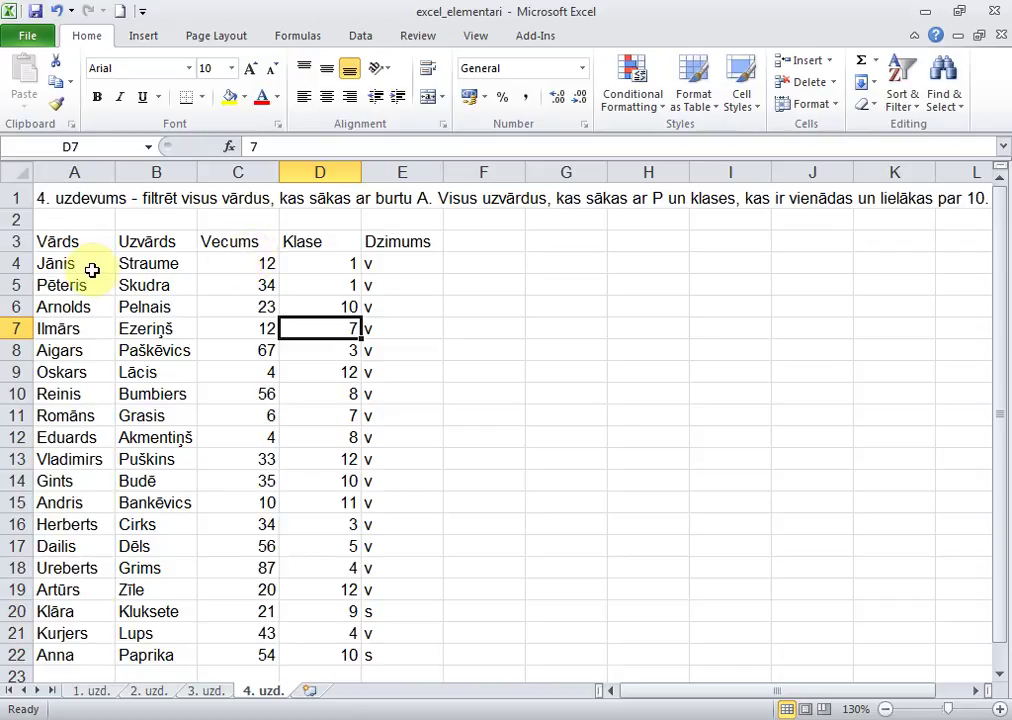
- Sort the table A to Z by Vārds, from Aigars to Vladimirs
{"action": "left_click", "coordinate": [90, 265]}
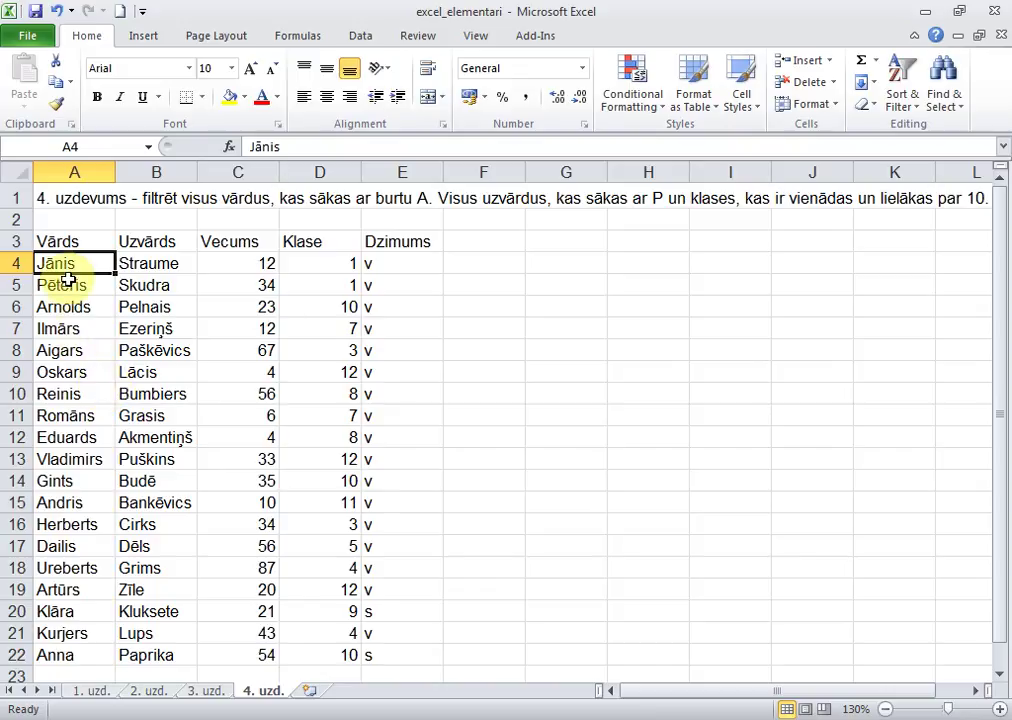
{"action": "left_click", "coordinate": [915, 110]}
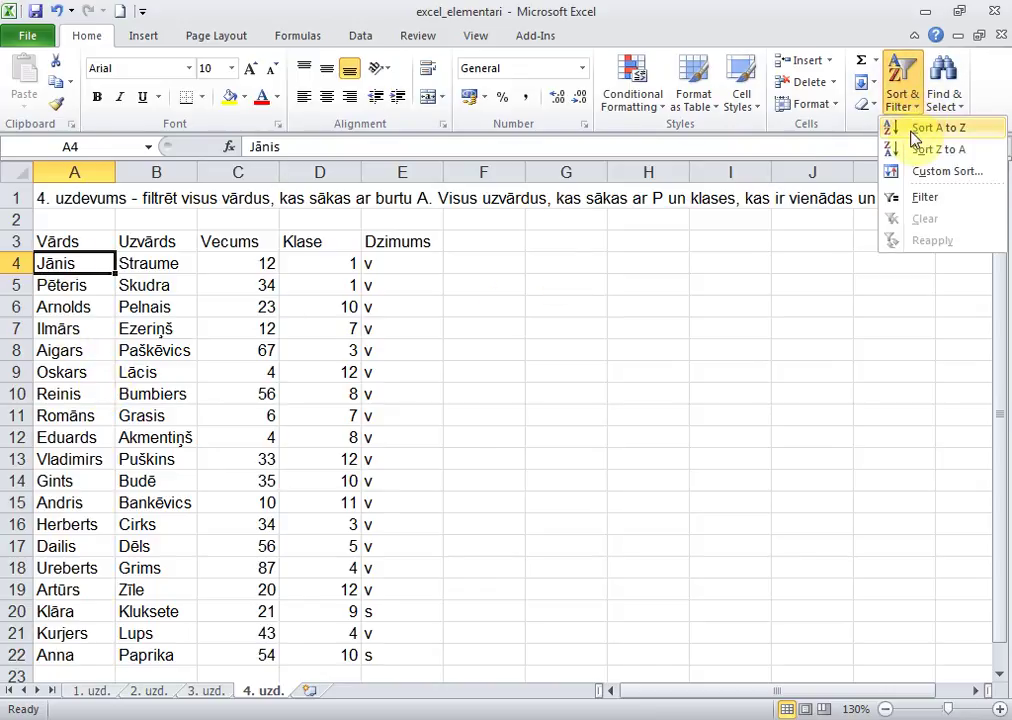
{"action": "left_click", "coordinate": [915, 130]}
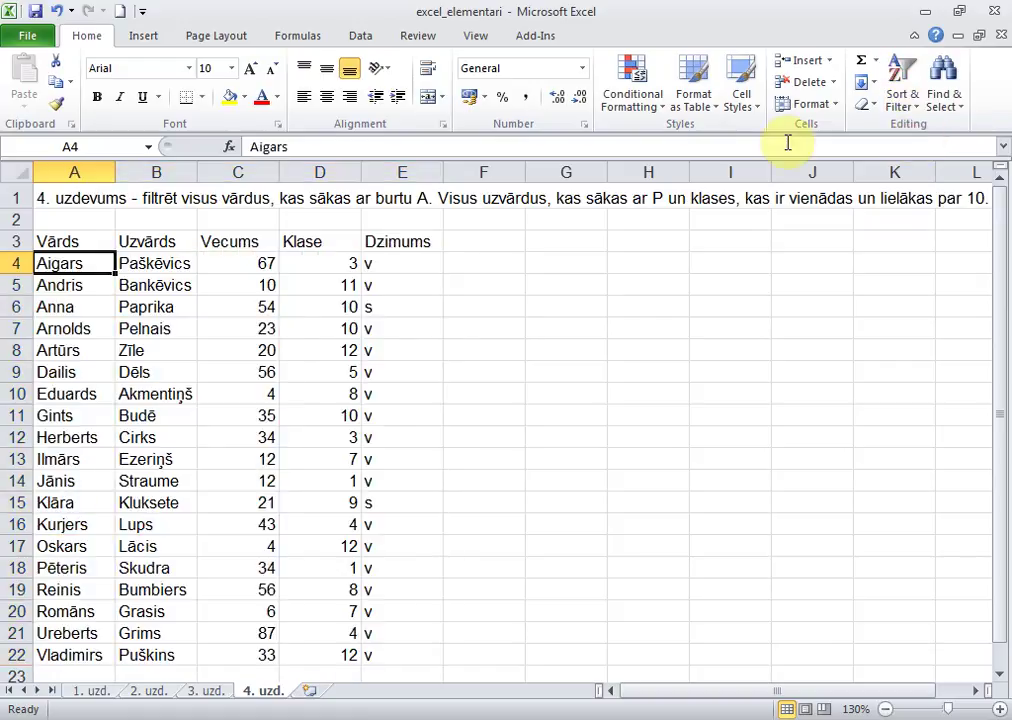
{"action": "left_click", "coordinate": [172, 266]}
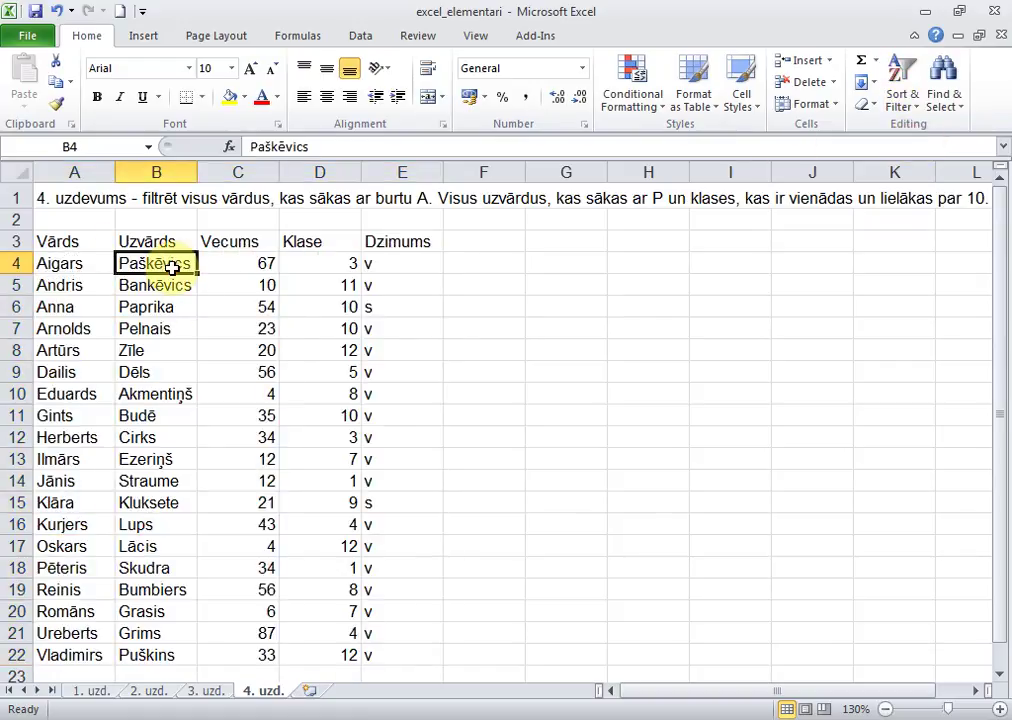
- Sort the table A to Z by surname, then re-sort A to Z by first name
{"action": "left_click", "coordinate": [905, 104]}
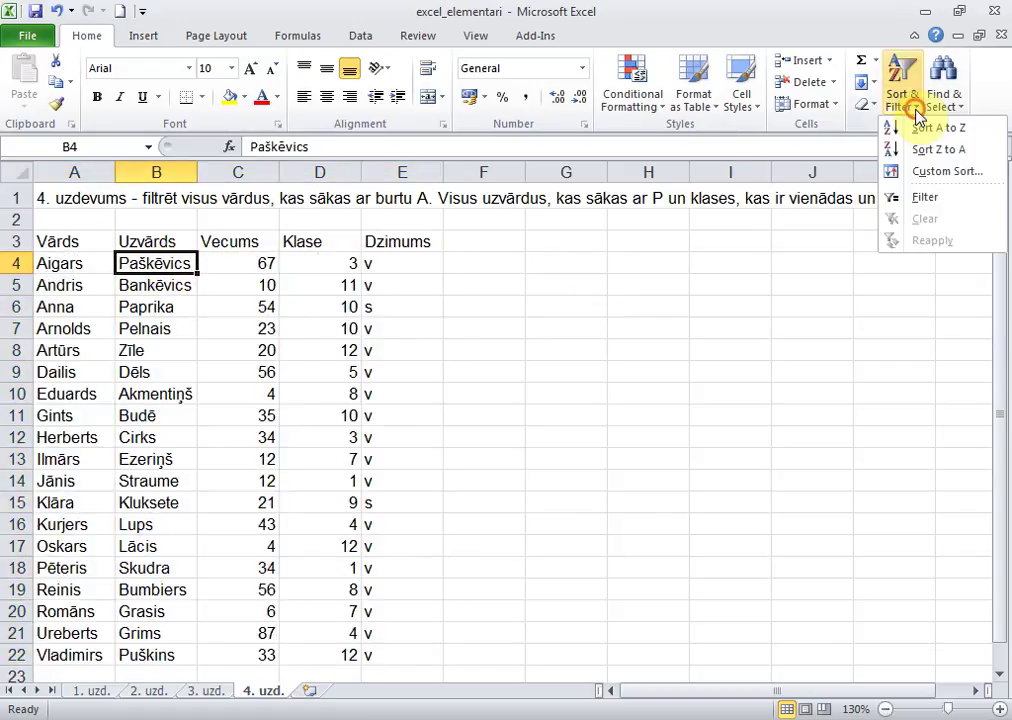
{"action": "left_click", "coordinate": [915, 130]}
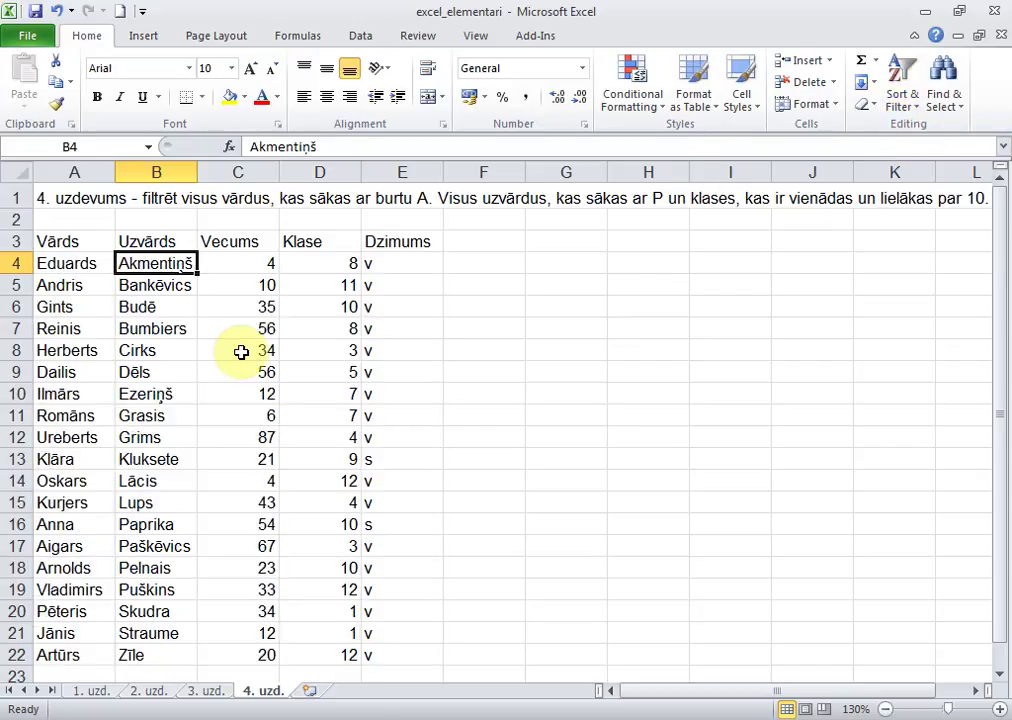
{"action": "left_click", "coordinate": [10, 265]}
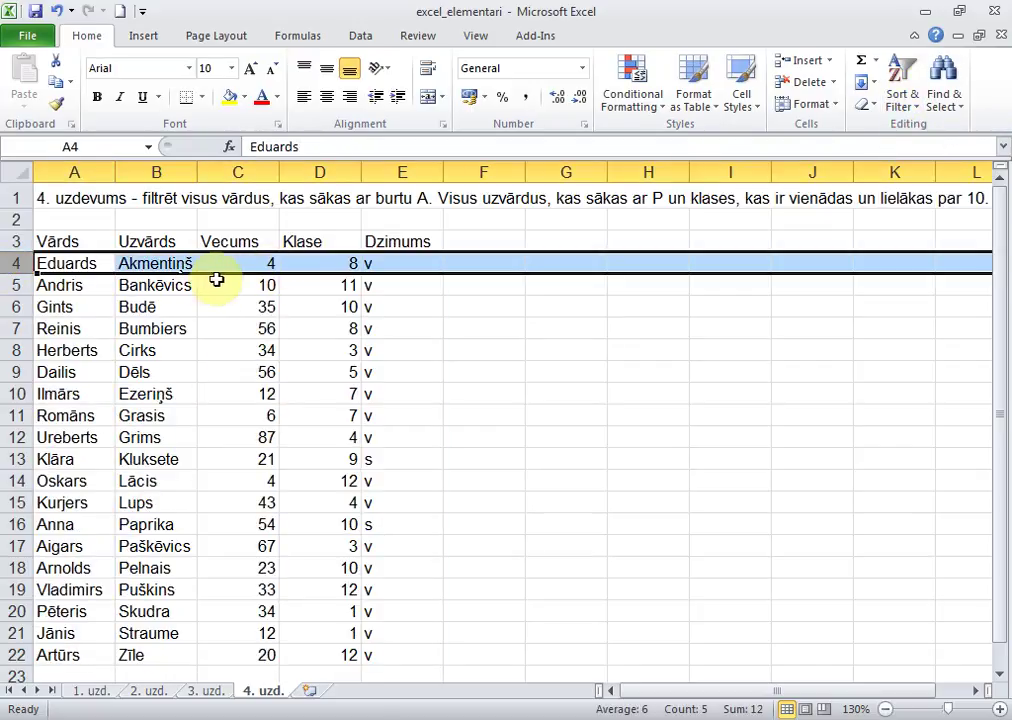
{"action": "left_click", "coordinate": [82, 286]}
{"action": "left_click", "coordinate": [902, 100]}
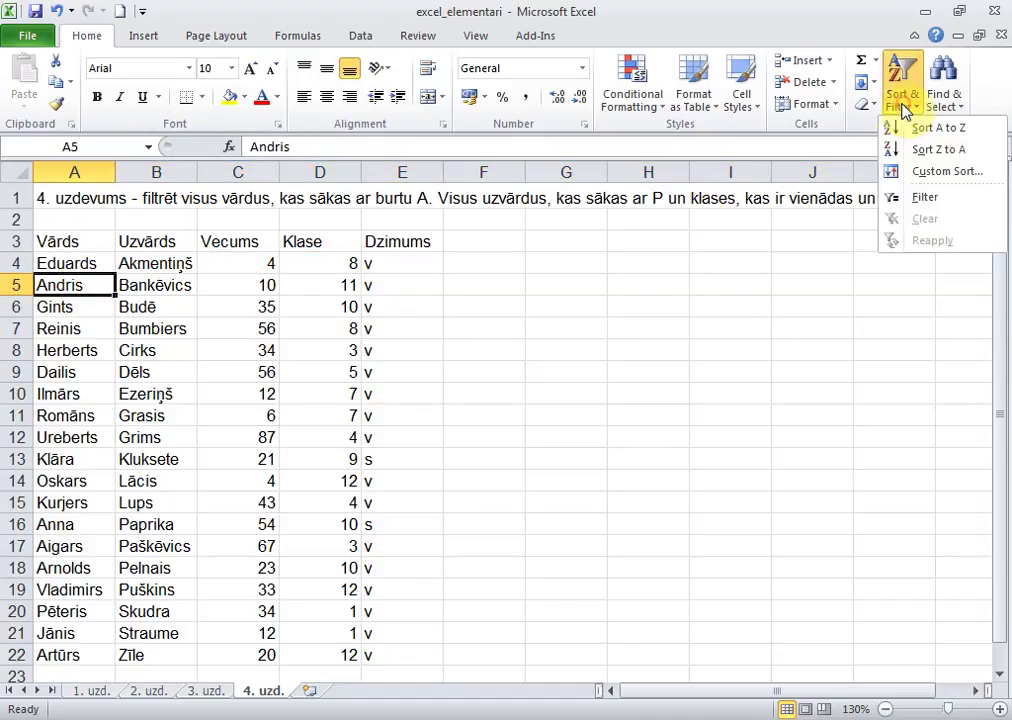
{"action": "left_click", "coordinate": [900, 129]}
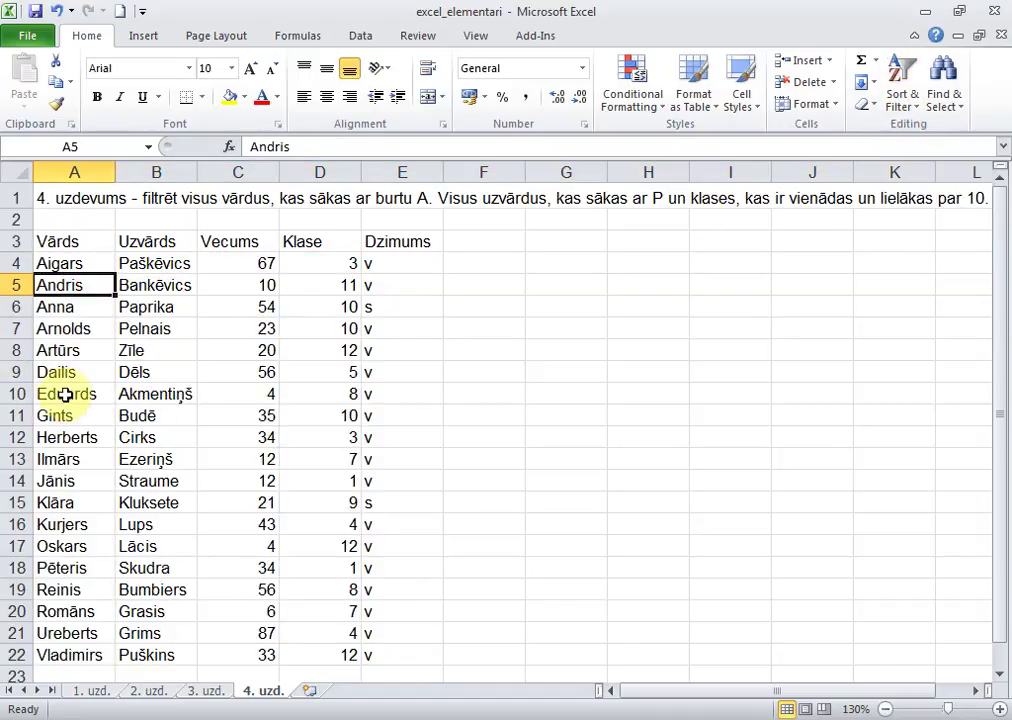
- Select various names and Klase values, ending on a cell in the Klase column
{"action": "left_click", "coordinate": [8, 397]}
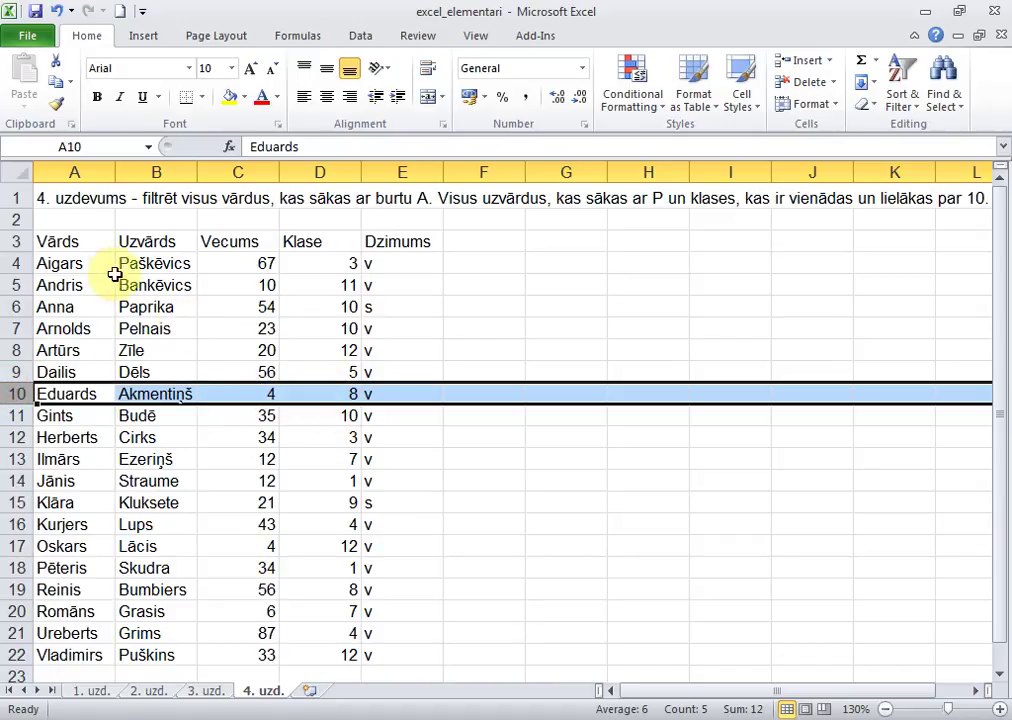
{"action": "left_click_drag", "start_coordinate": [75, 262], "coordinate": [178, 347]}
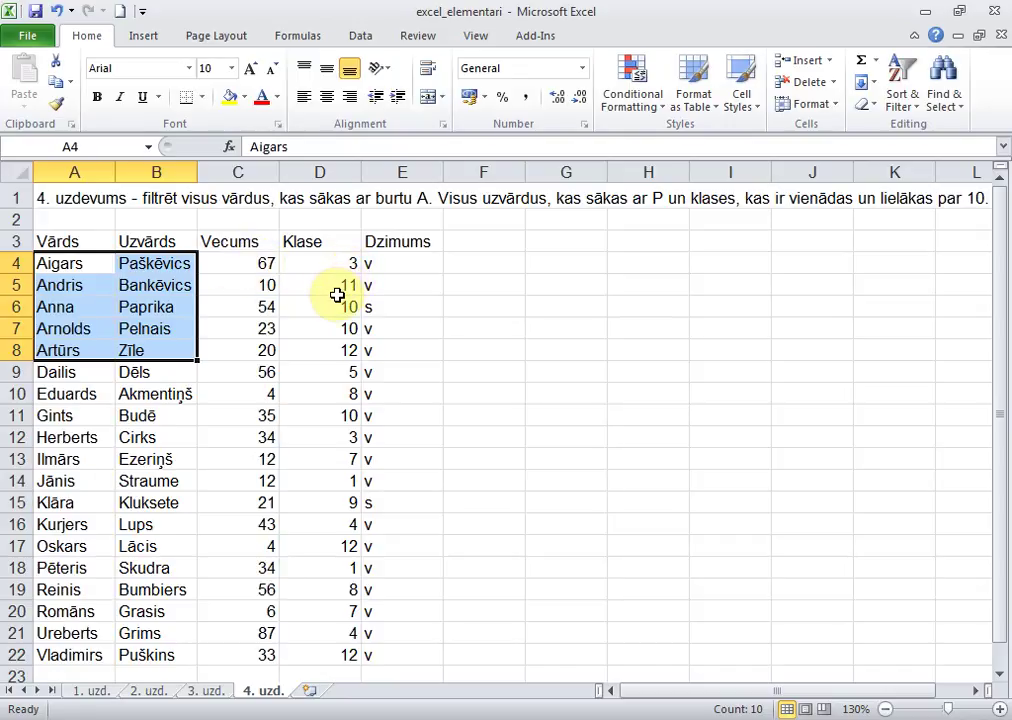
{"action": "left_click", "coordinate": [297, 300]}
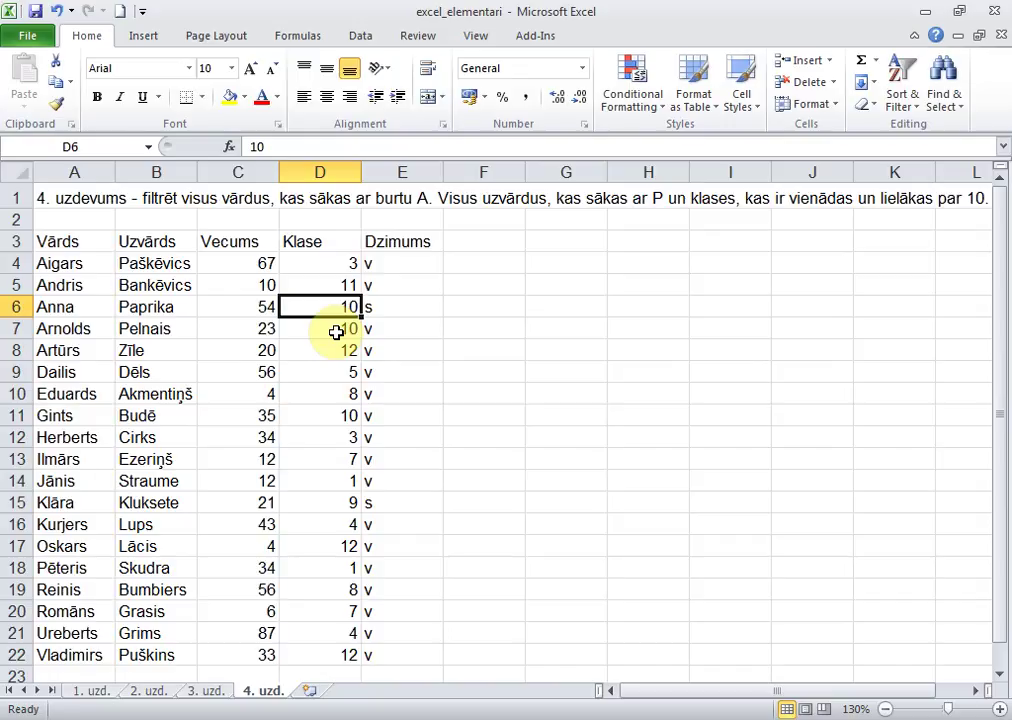
{"action": "left_click", "coordinate": [327, 257]}
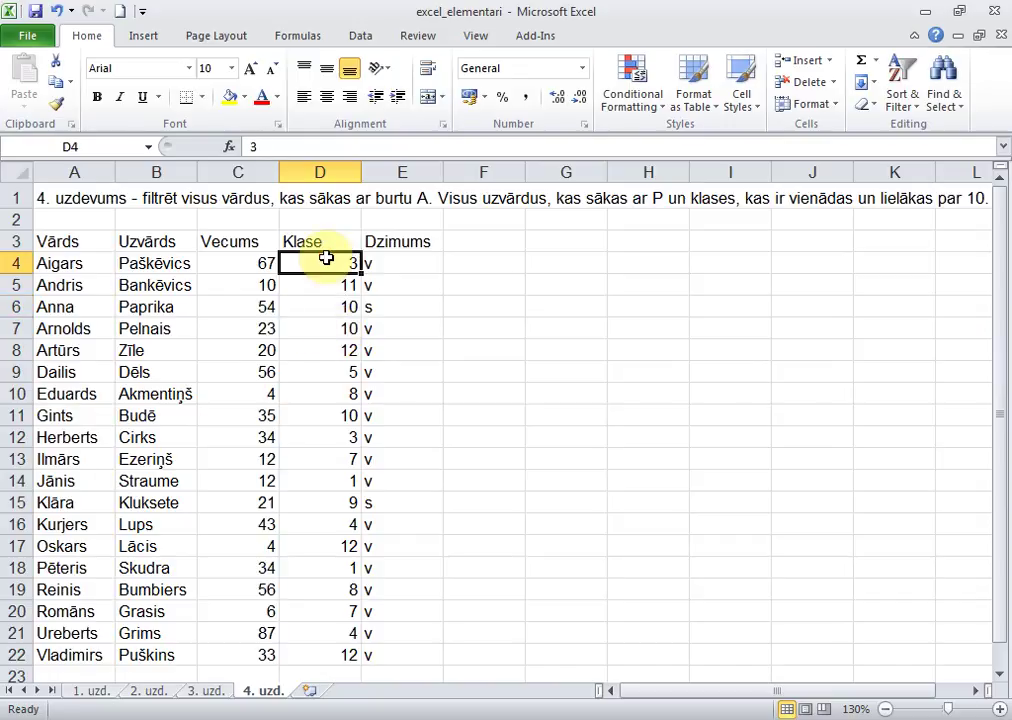
{"action": "left_click", "coordinate": [97, 268]}
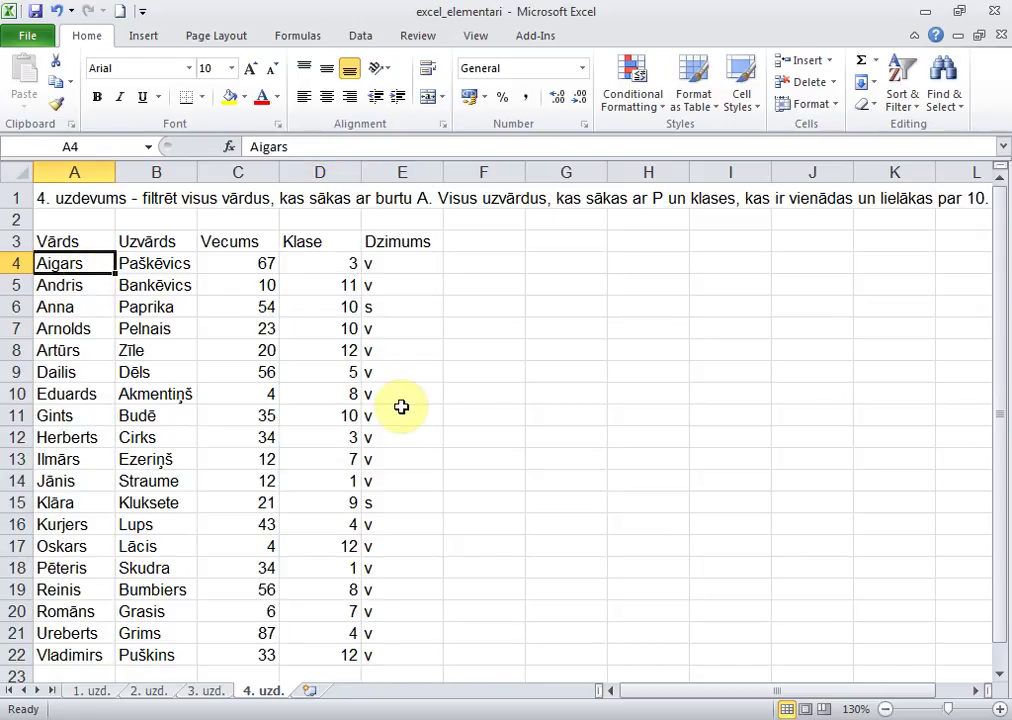
{"action": "left_click", "coordinate": [322, 264]}
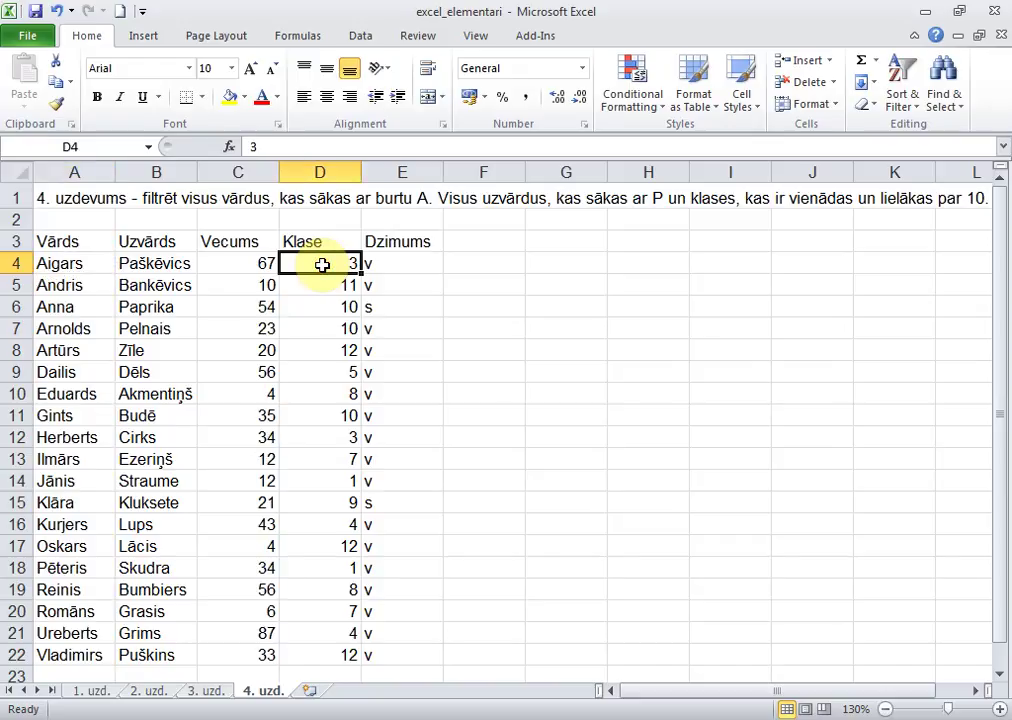
{"action": "left_click", "coordinate": [91, 289]}
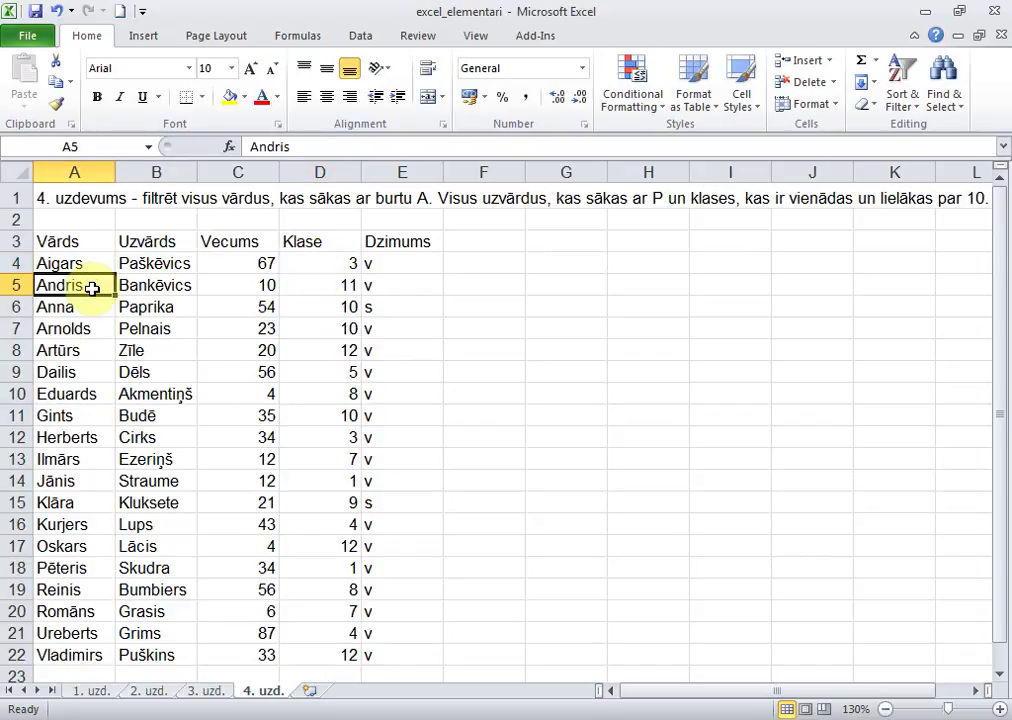
{"action": "left_click", "coordinate": [254, 303]}
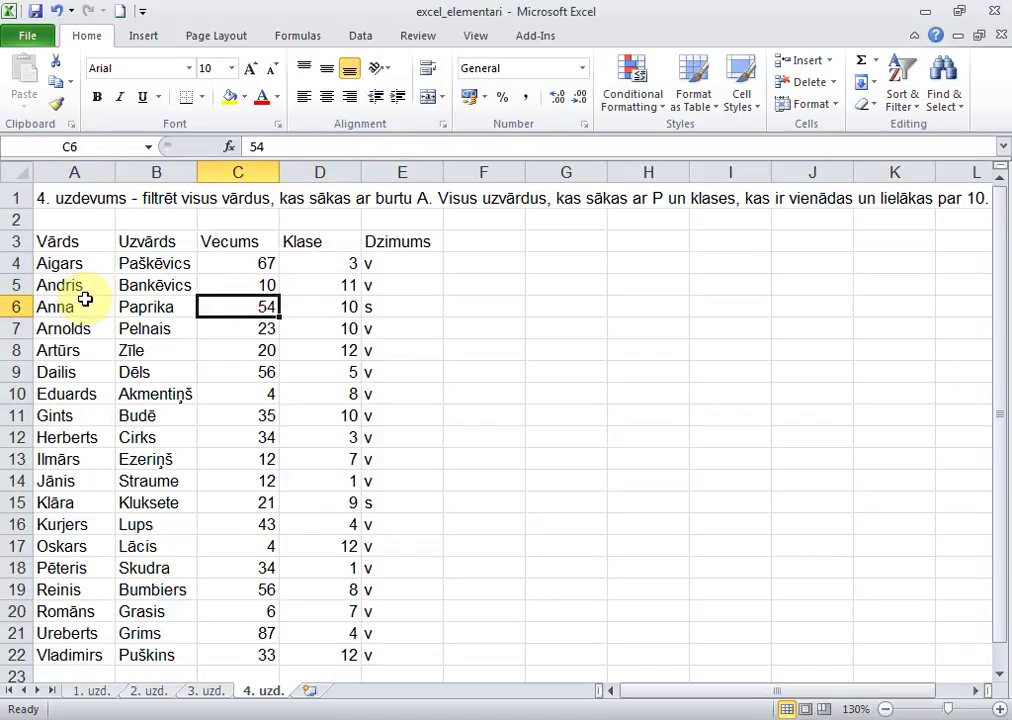
{"action": "left_click", "coordinate": [318, 299]}
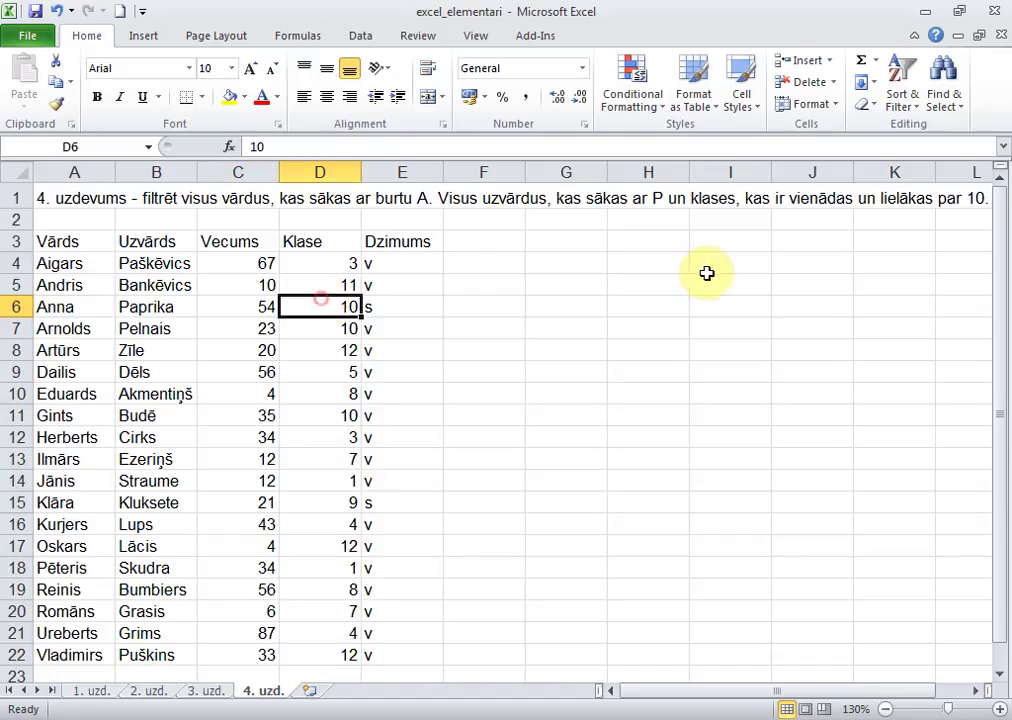
- Sort the table by Klase from smallest to largest
{"action": "left_click", "coordinate": [913, 110]}
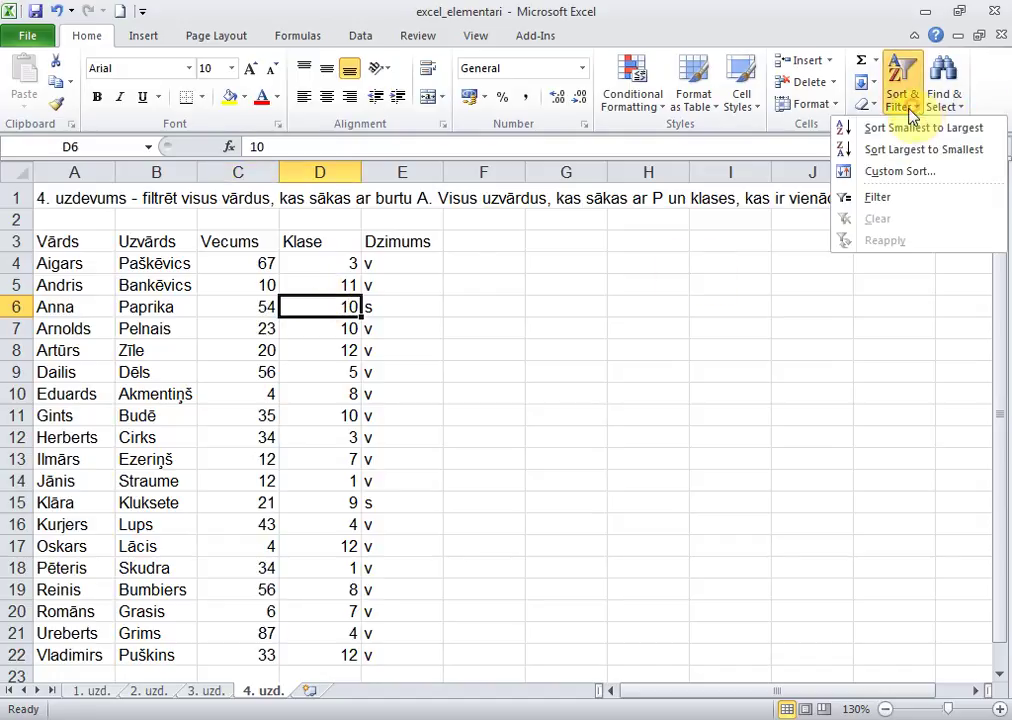
{"action": "left_click", "coordinate": [903, 128]}
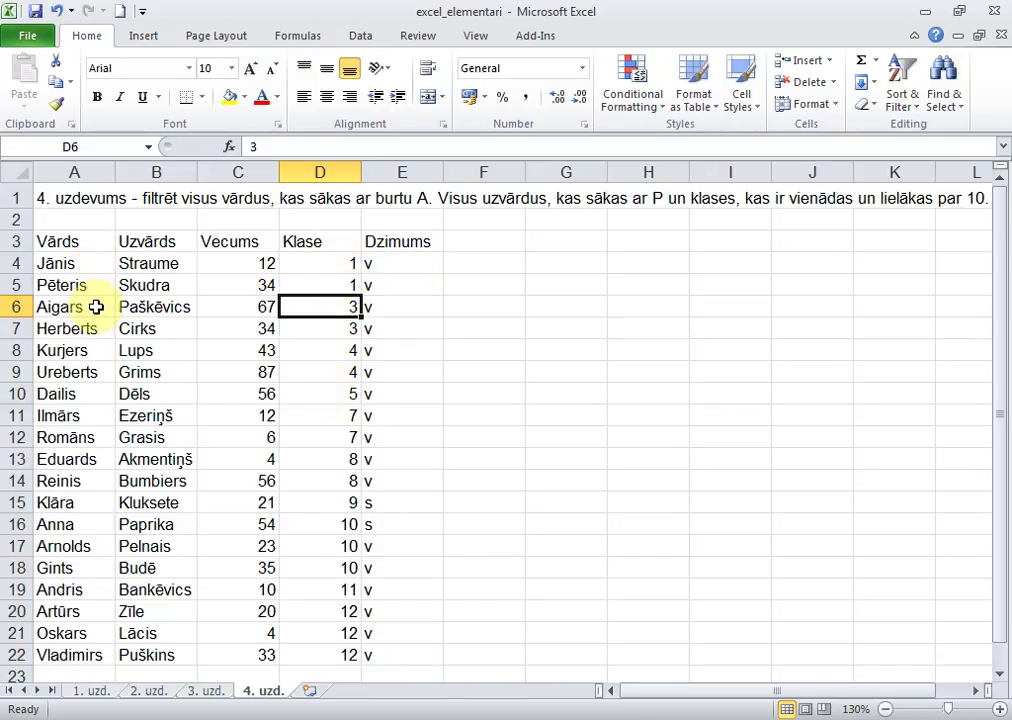
{"action": "left_click", "coordinate": [305, 263]}
{"action": "left_click", "coordinate": [309, 285]}
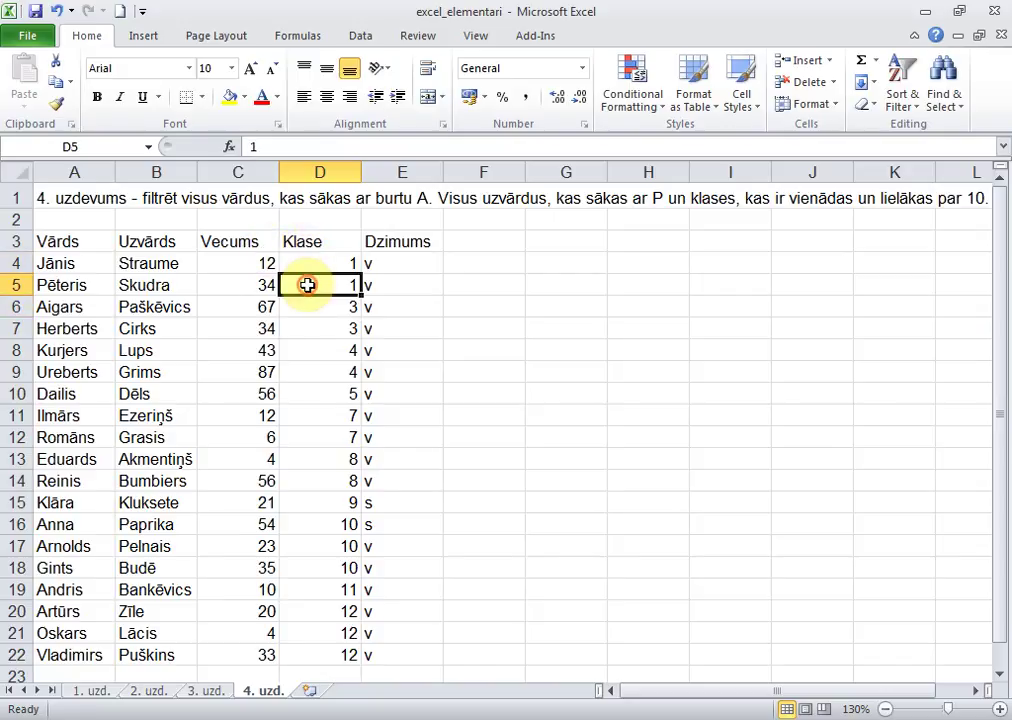
{"action": "left_click", "coordinate": [316, 418]}
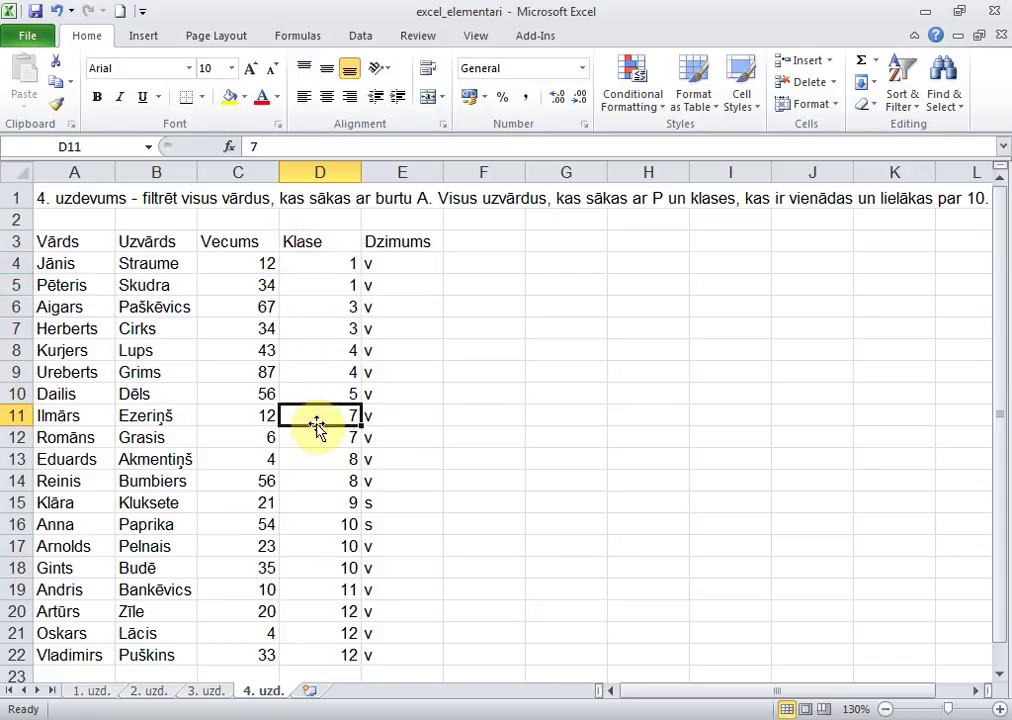
- Review the sorted Klase values and the class 12 surnames down to row 21
{"action": "key", "text": "Down"}
{"action": "key", "text": "Down"}
{"action": "key", "text": "Down"}
{"action": "key", "text": "Down"}
{"action": "key", "text": "Down"}
{"action": "key", "text": "Down"}
{"action": "key", "text": "Down"}
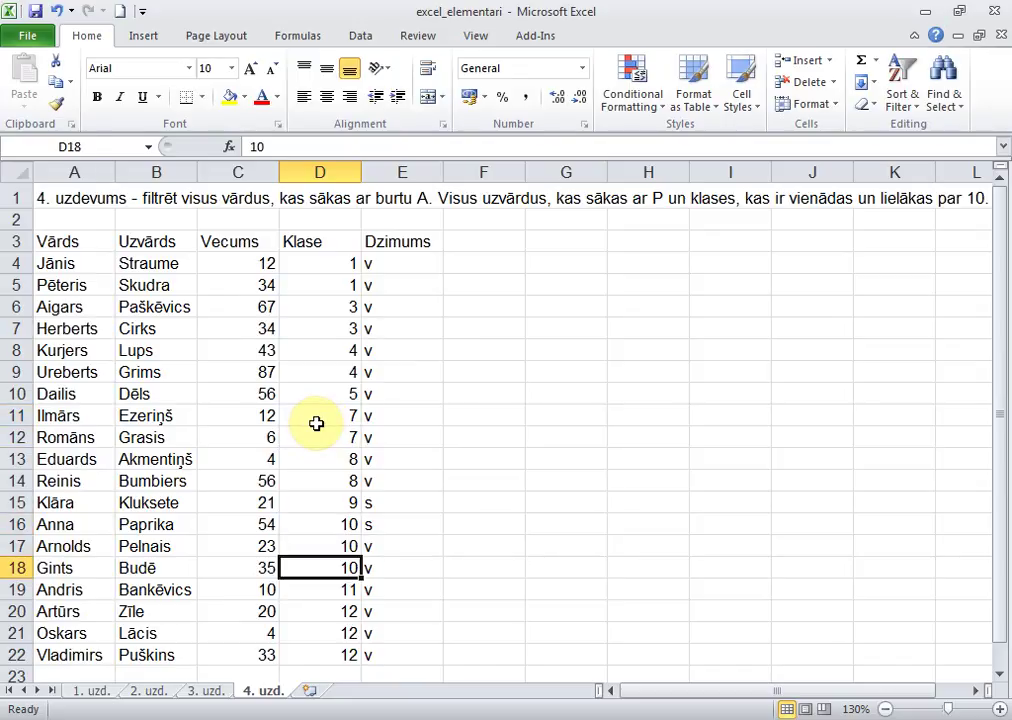
{"action": "key", "text": "Up"}
{"action": "key", "text": "Up"}
{"action": "key", "text": "Down"}
{"action": "key", "text": "Down"}
{"action": "key", "text": "Down"}
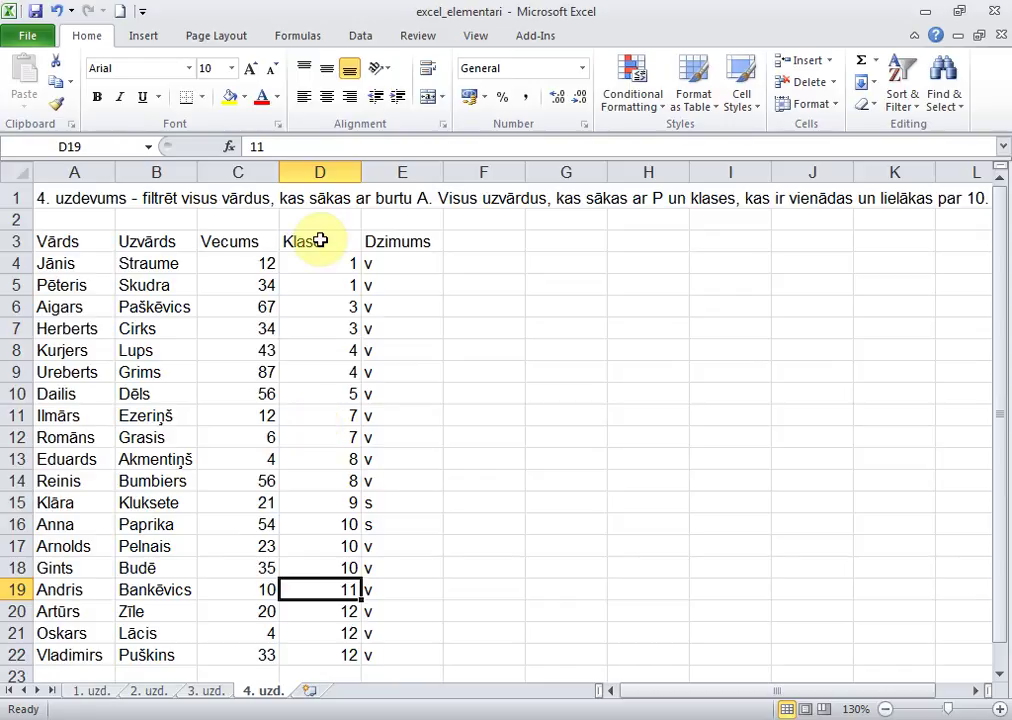
{"action": "mouse_move", "coordinate": [321, 264]}
{"action": "left_mouse_down"}
{"action": "mouse_move", "coordinate": [370, 424]}
{"action": "mouse_move", "coordinate": [342, 607]}
{"action": "left_mouse_up"}
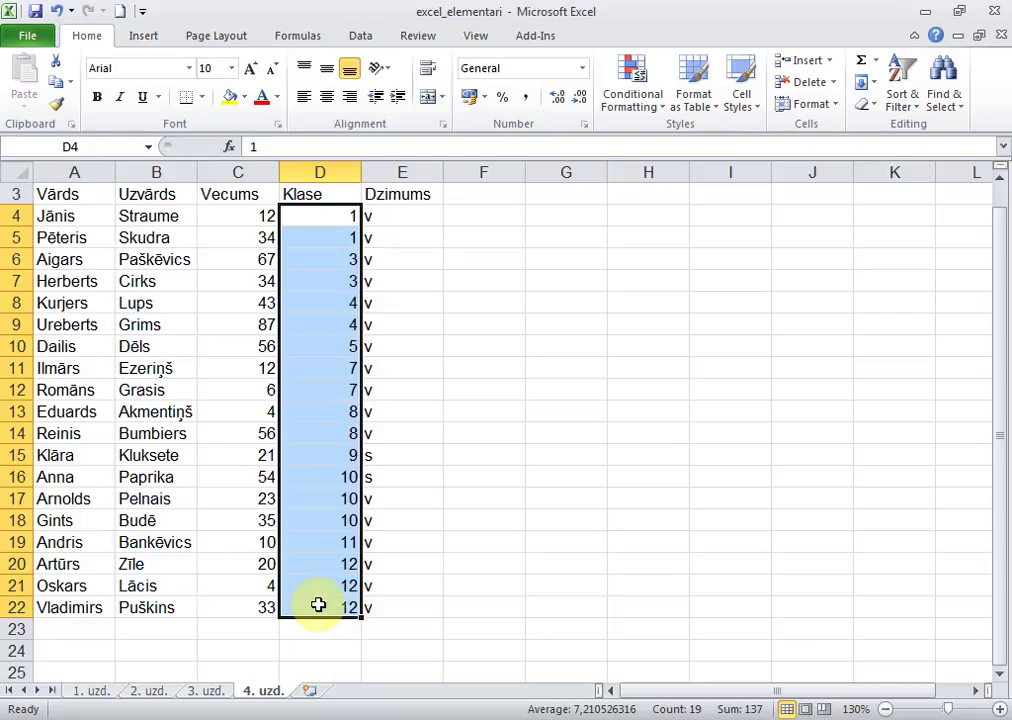
{"action": "left_click", "coordinate": [17, 564]}
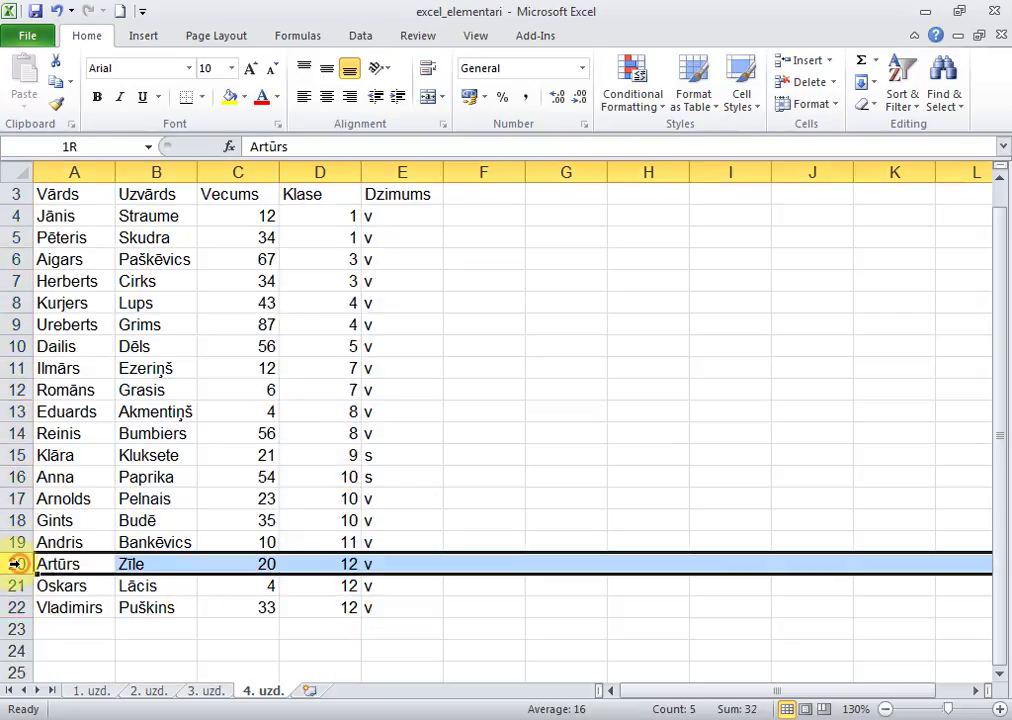
{"action": "left_click", "coordinate": [152, 565]}
{"action": "left_click", "coordinate": [153, 588]}
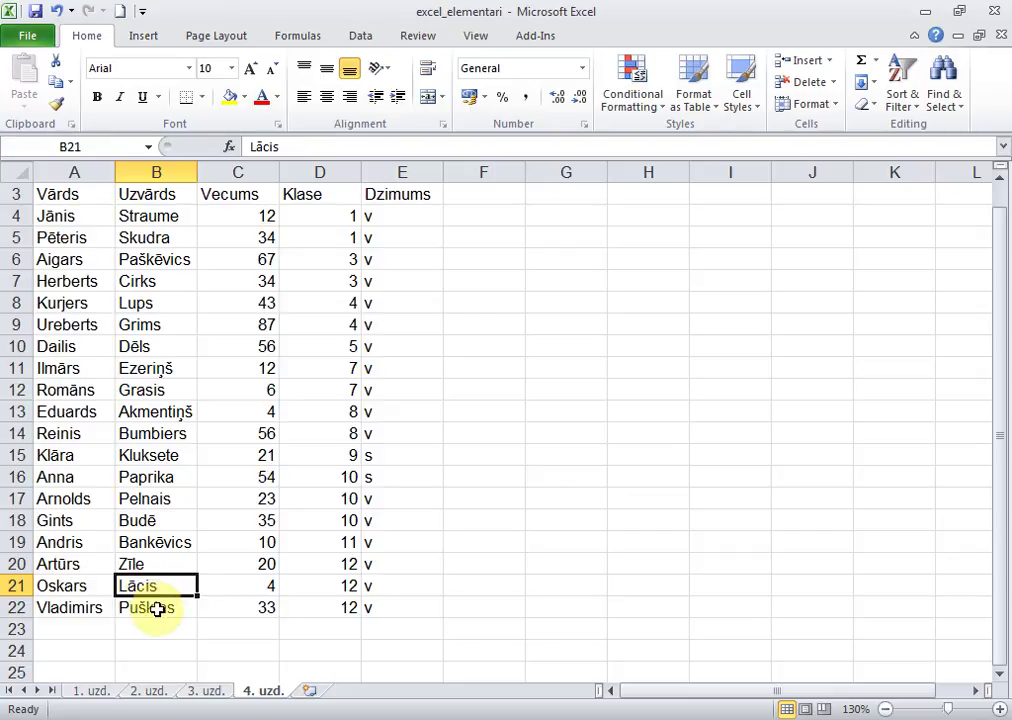
{"action": "left_click", "coordinate": [156, 608]}
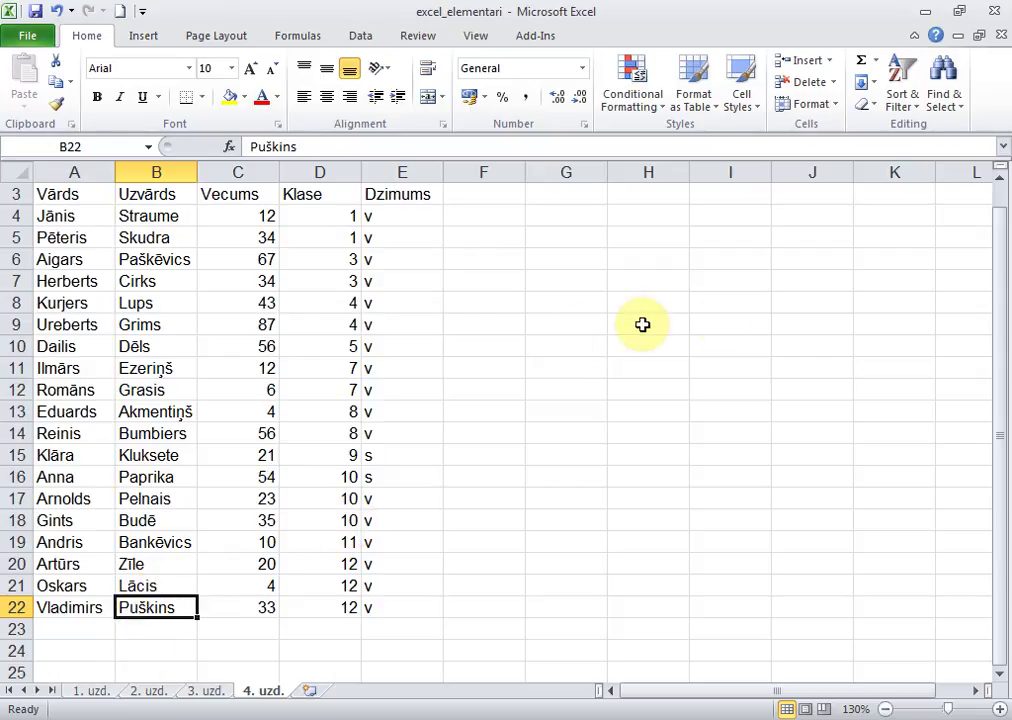
{"action": "left_click", "coordinate": [327, 591]}
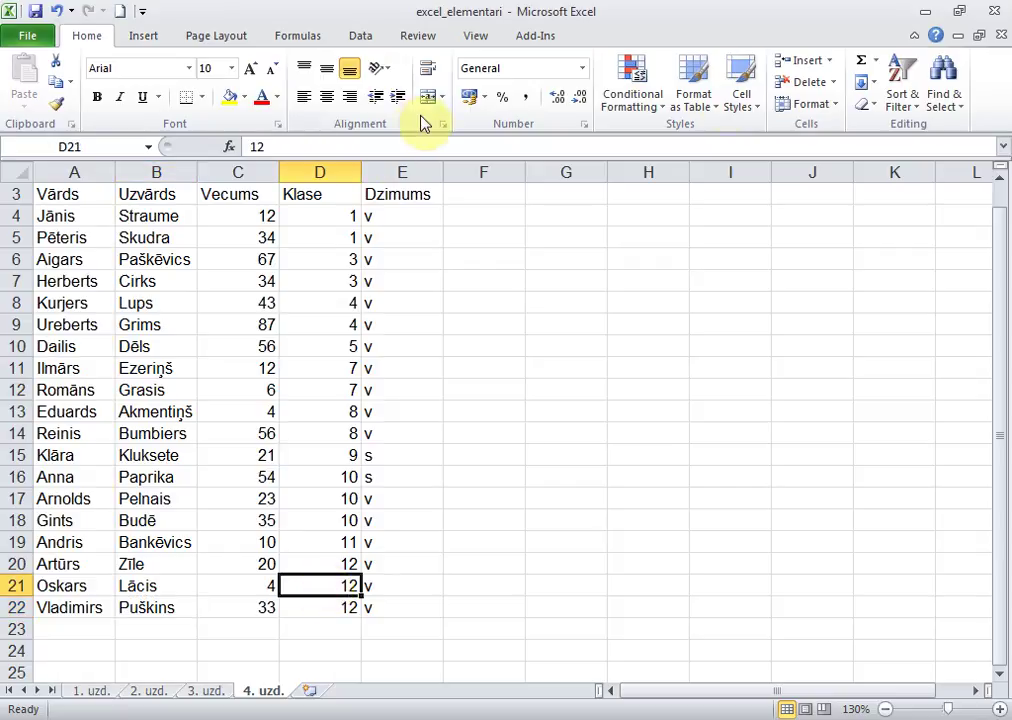
- Undo the earlier class sort and set Klase, smallest to largest, as the primary Custom Sort level
{"action": "left_click", "coordinate": [58, 12]}
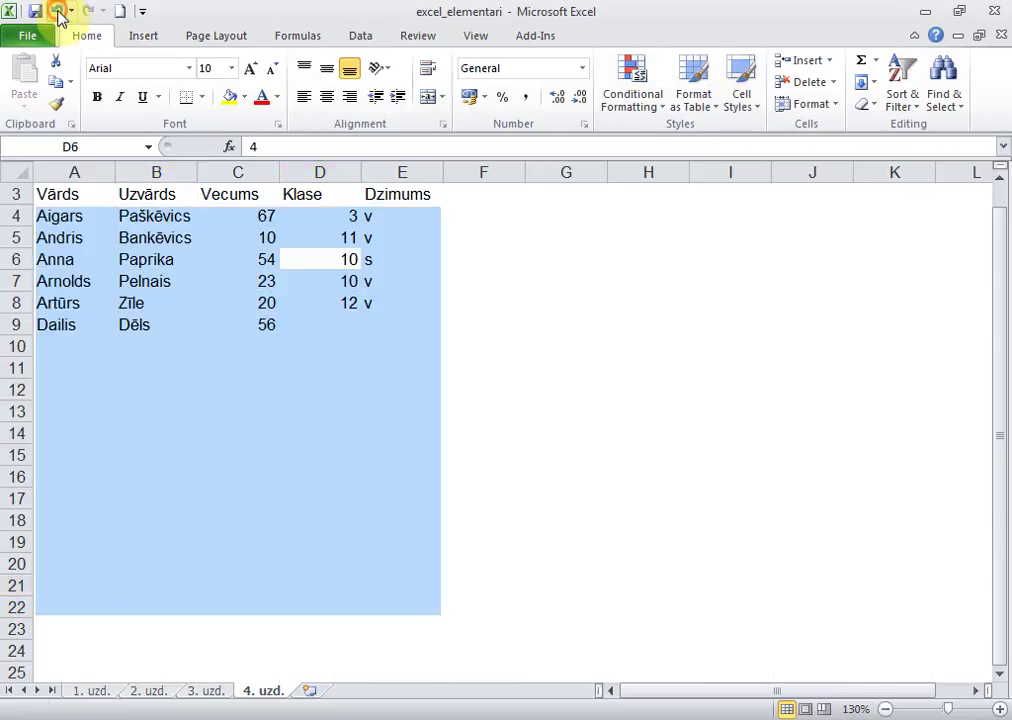
{"action": "left_click", "coordinate": [330, 240]}
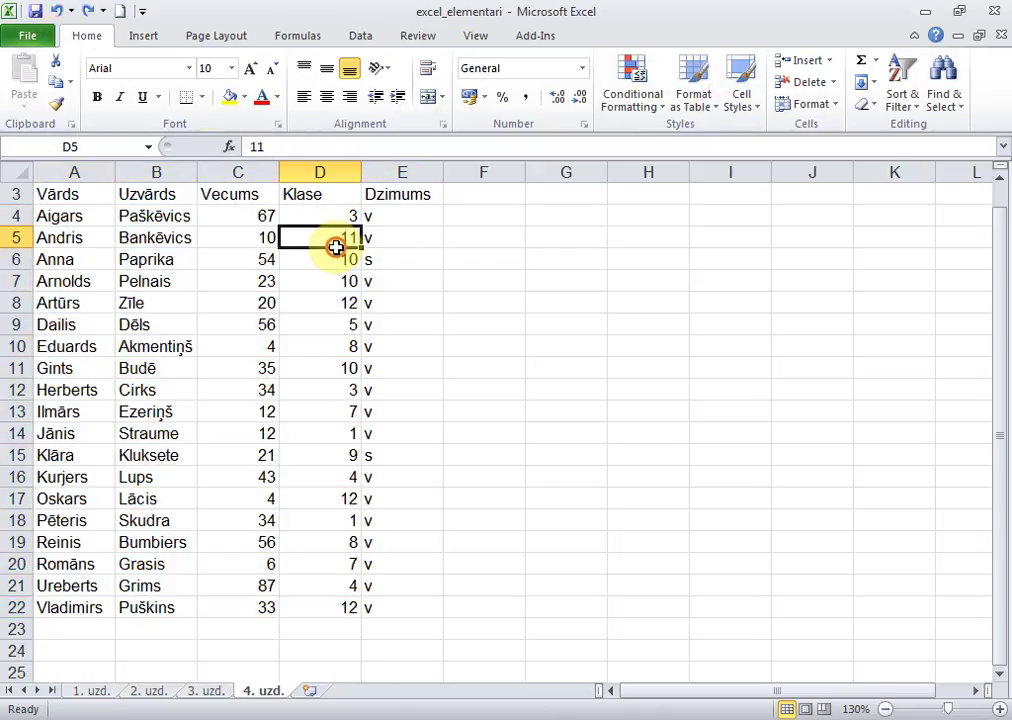
{"action": "left_click", "coordinate": [905, 100]}
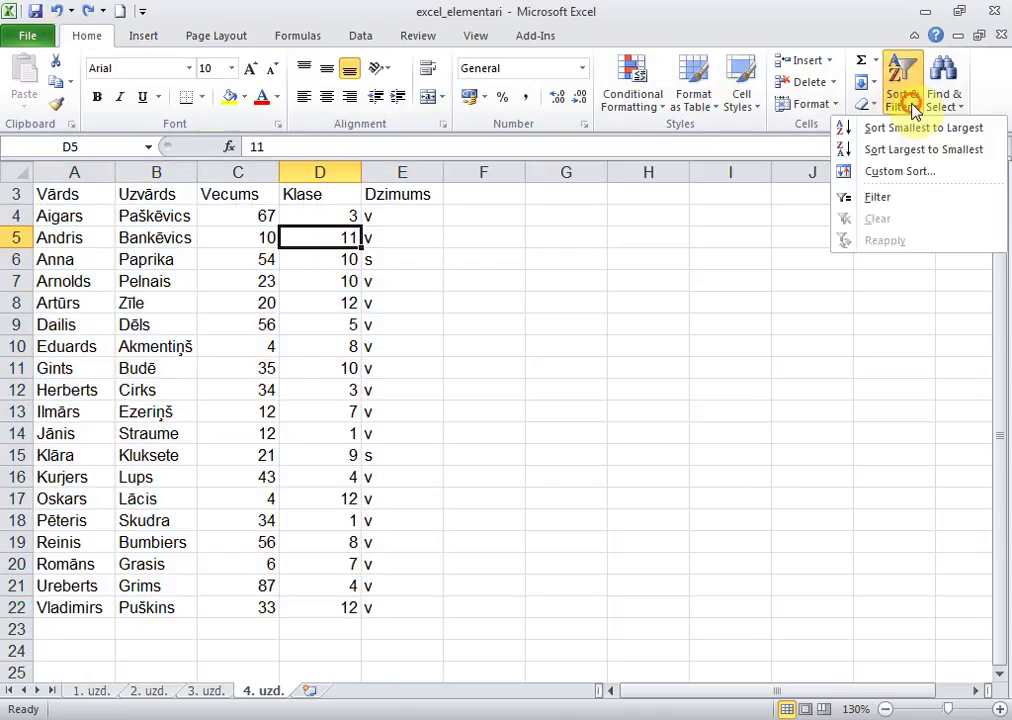
{"action": "left_click", "coordinate": [922, 174]}
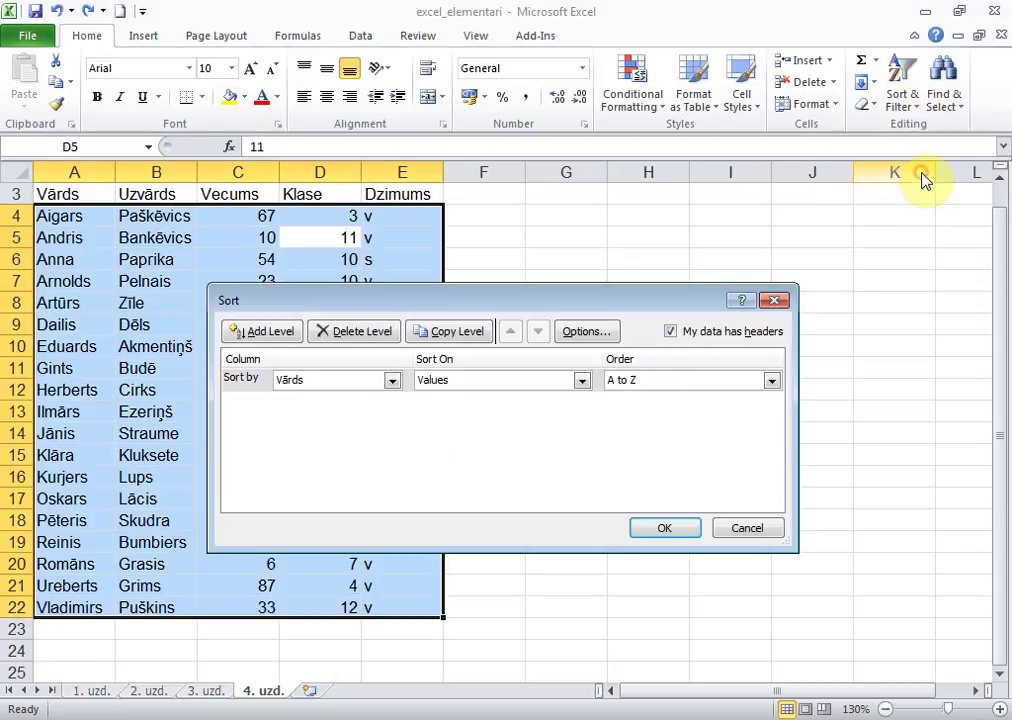
{"action": "left_click", "coordinate": [393, 386]}
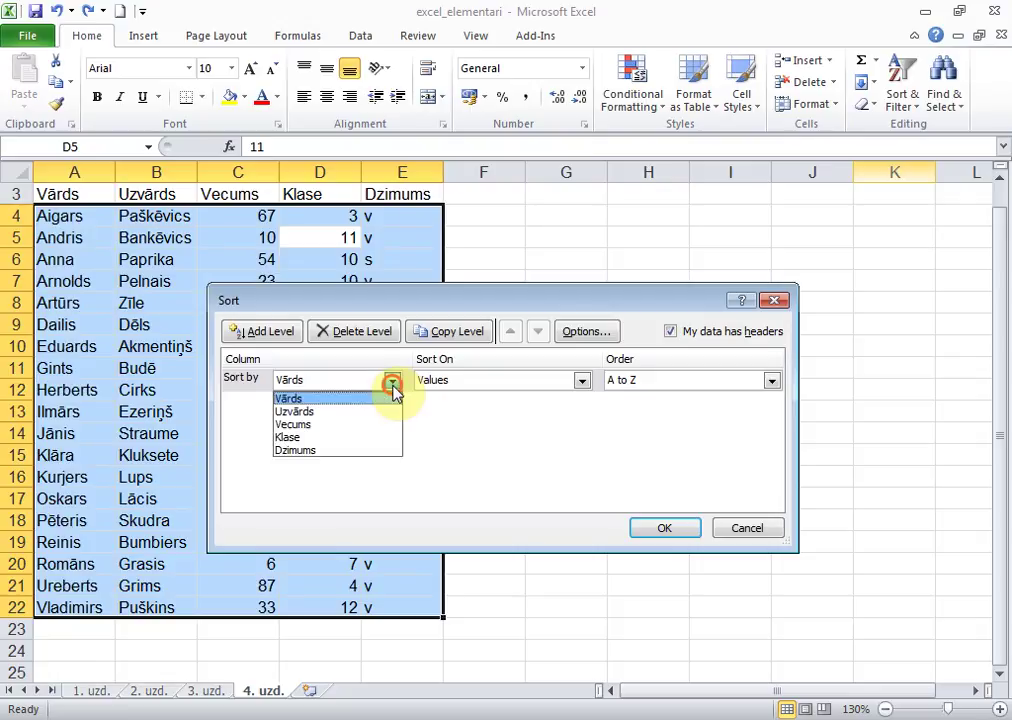
{"action": "left_click", "coordinate": [358, 439]}
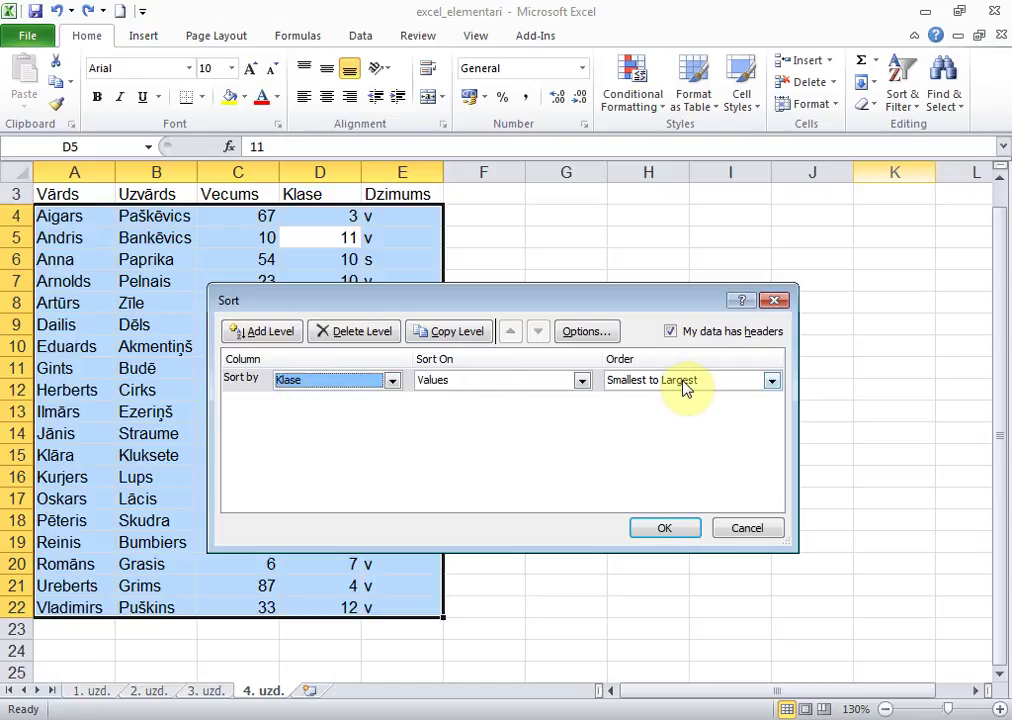
- Add a second level sorting by Uzvārds A to Z and apply the sort
{"action": "left_click", "coordinate": [268, 334]}
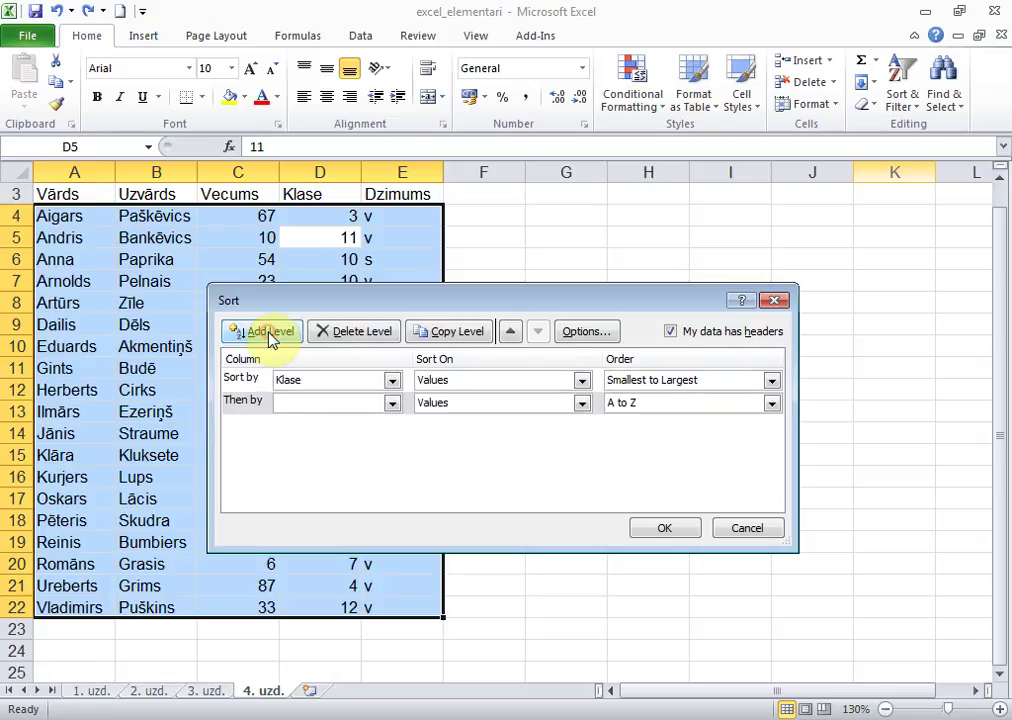
{"action": "left_click", "coordinate": [391, 406]}
{"action": "left_click", "coordinate": [362, 436]}
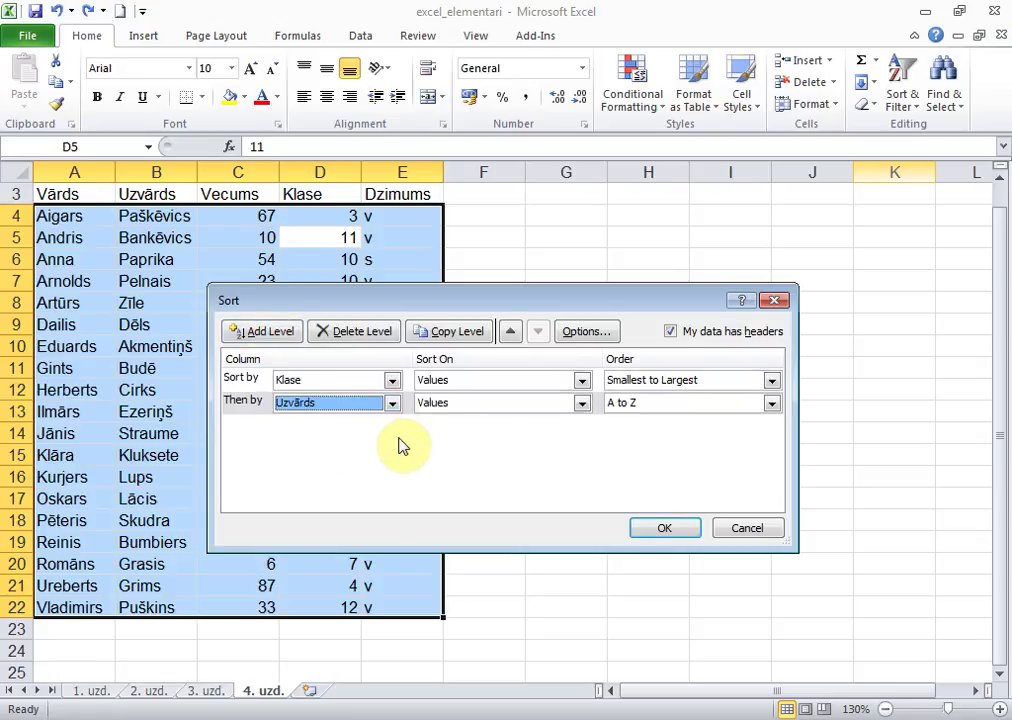
{"action": "left_click", "coordinate": [642, 533]}
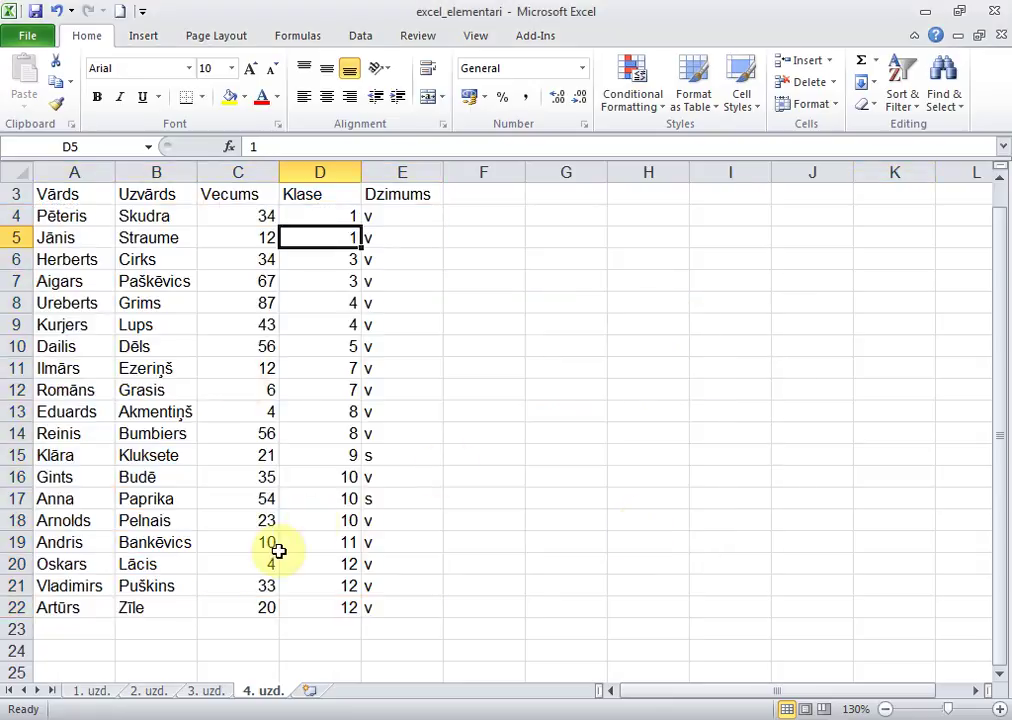
{"action": "left_click", "coordinate": [161, 609]}
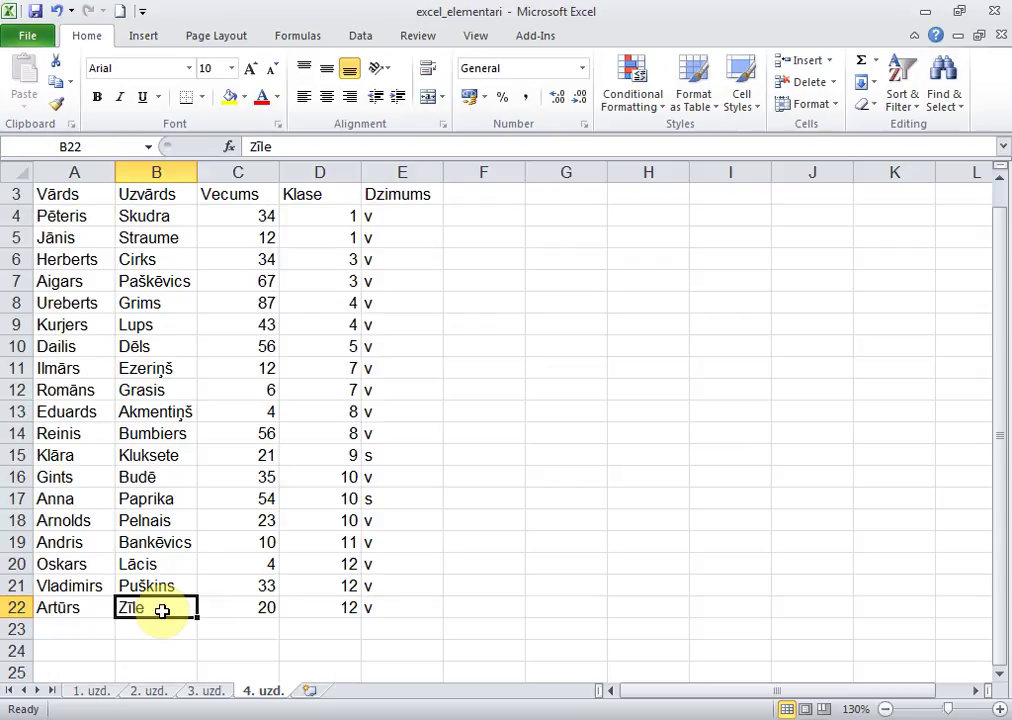
{"action": "left_click", "coordinate": [551, 422]}
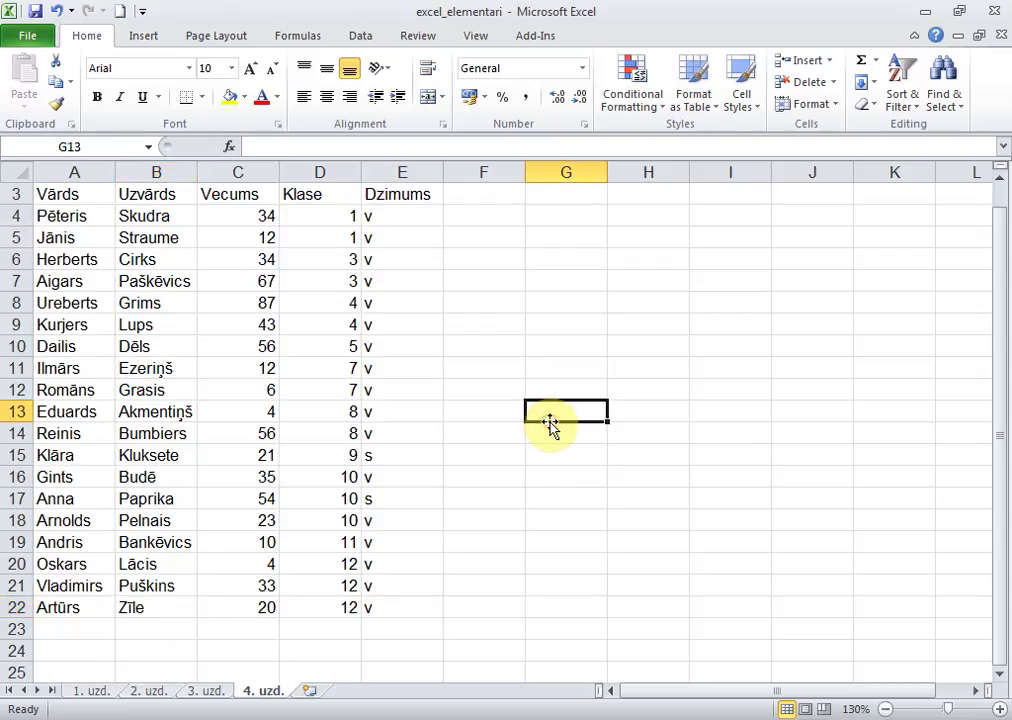
{"action": "left_click", "coordinate": [354, 281]}
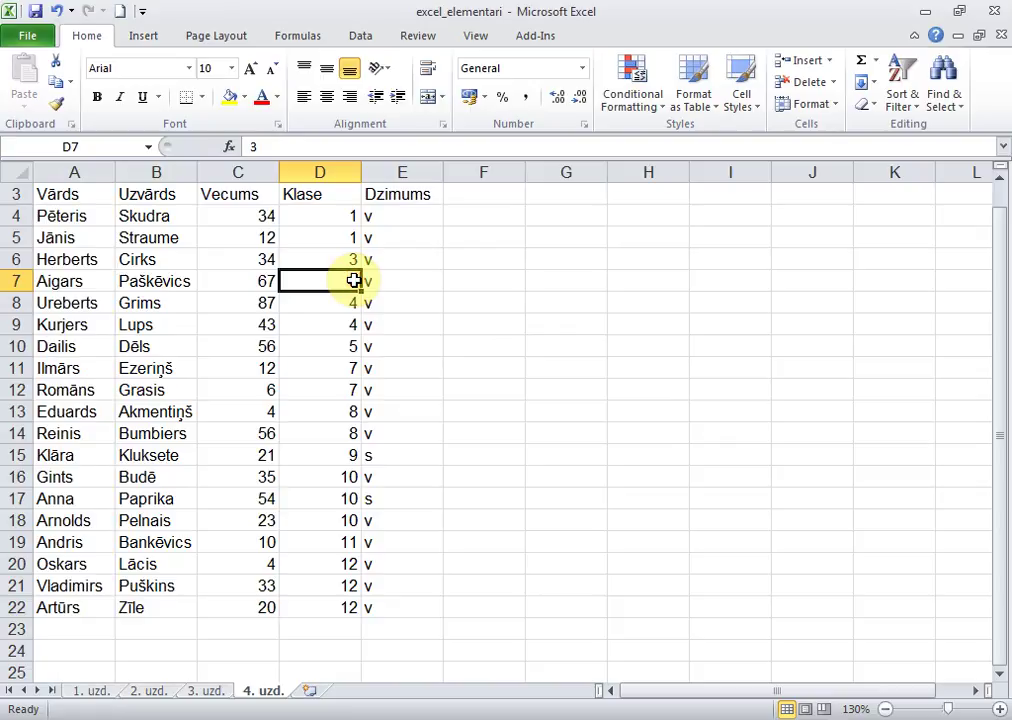